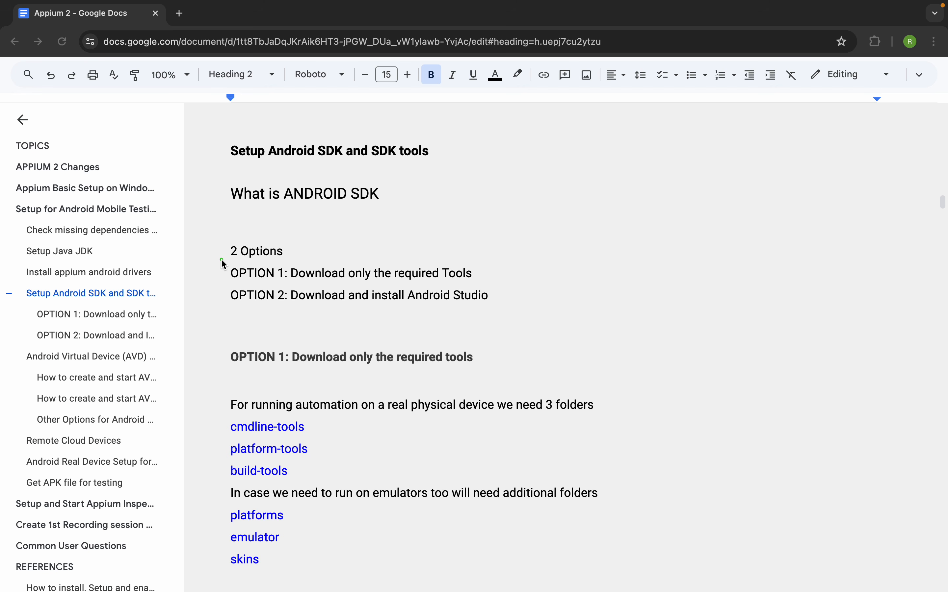
- Go to the Android Virtual Device (AVD) setup section of the document and hide the document outline
{"action": "mouse_move", "coordinate": [220, 258]}
{"action": "left_mouse_down"}
{"action": "mouse_move", "coordinate": [423, 265]}
{"action": "mouse_move", "coordinate": [550, 292]}
{"action": "mouse_move", "coordinate": [494, 285]}
{"action": "left_mouse_up"}
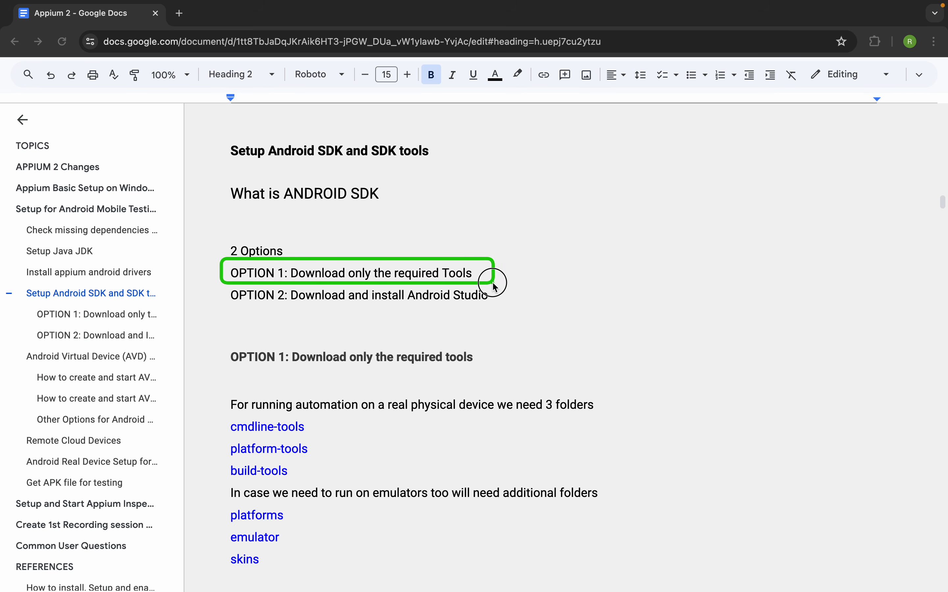
{"action": "mouse_move", "coordinate": [221, 282]}
{"action": "left_mouse_down"}
{"action": "mouse_move", "coordinate": [525, 331]}
{"action": "mouse_move", "coordinate": [511, 313]}
{"action": "left_mouse_up"}
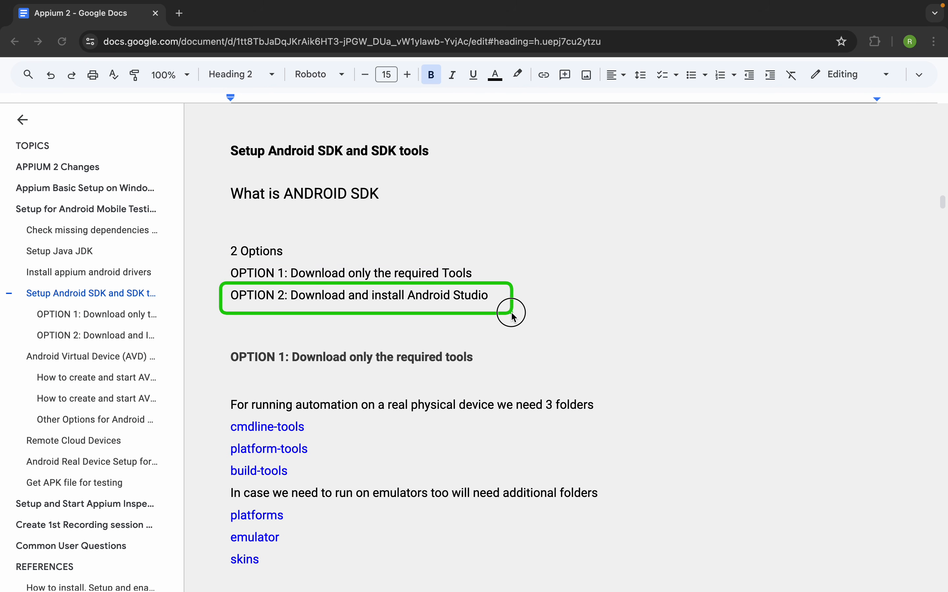
{"action": "left_click", "coordinate": [85, 358]}
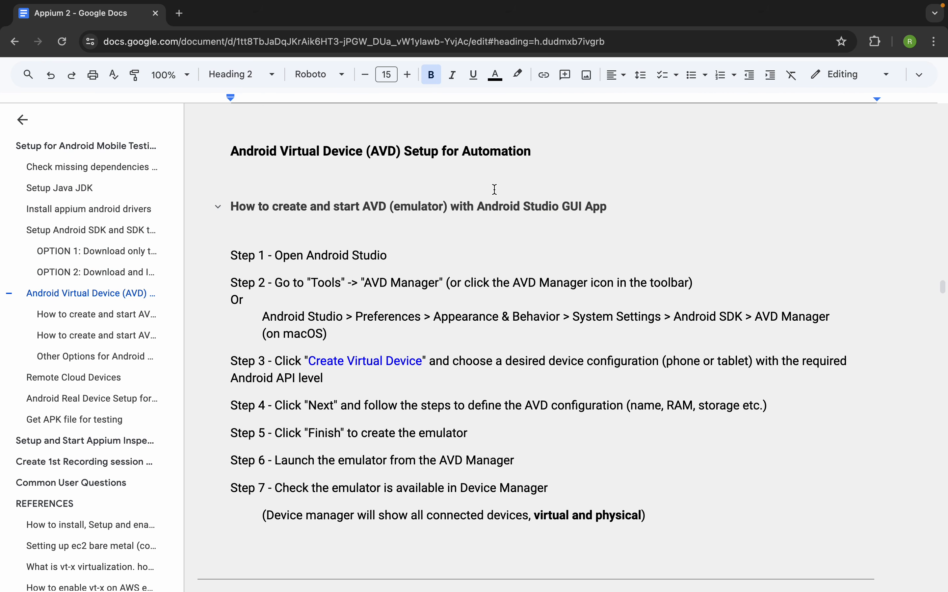
{"action": "left_click", "coordinate": [550, 157]}
{"action": "left_click_drag", "start_coordinate": [613, 206], "coordinate": [233, 207]}
{"action": "left_click", "coordinate": [23, 120]}
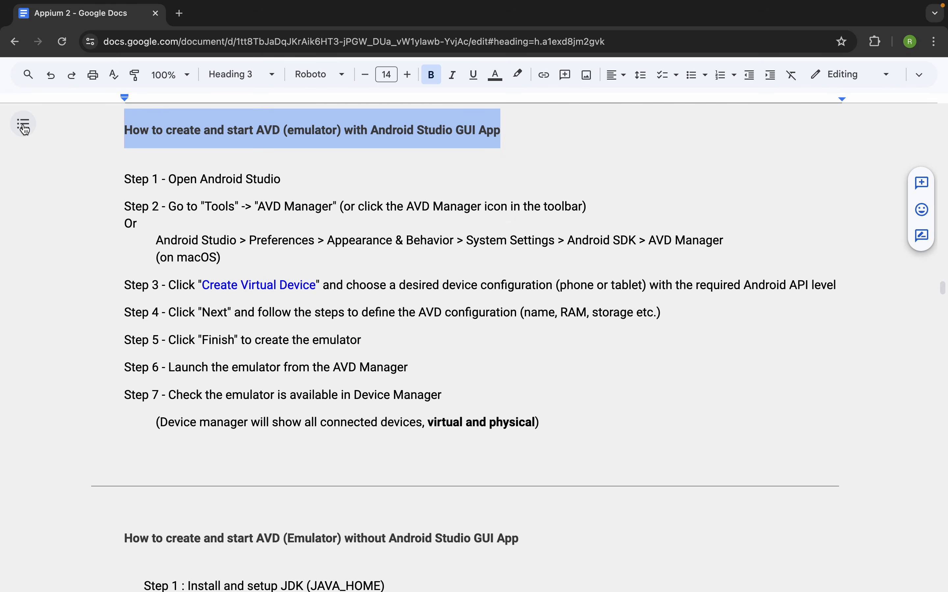
- Read the heading and steps on creating and starting an AVD emulator with the Android Studio GUI app
{"action": "scroll", "coordinate": [246, 200], "scroll_direction": "up", "scroll_amount": 2}
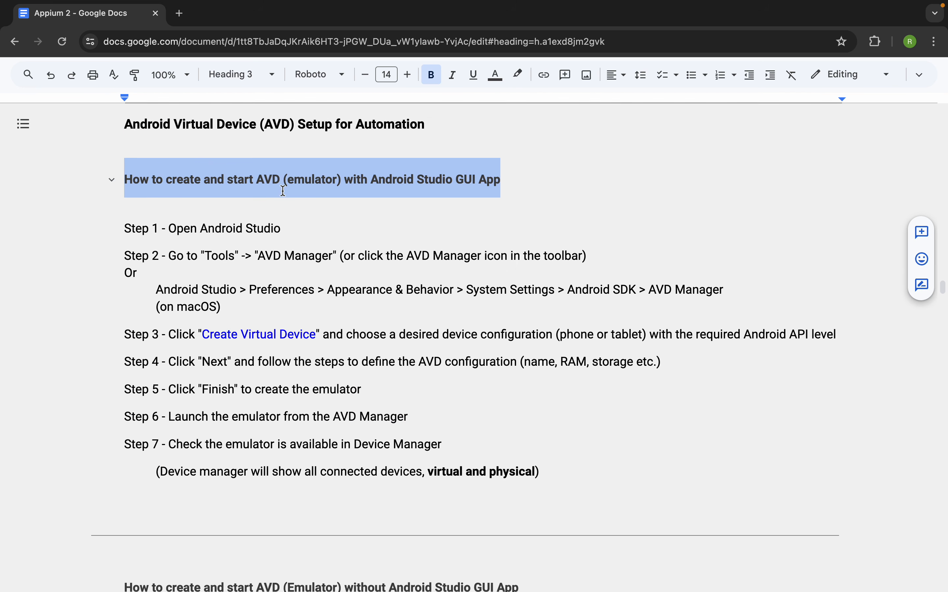
{"action": "left_click", "coordinate": [282, 184]}
{"action": "left_click_drag", "start_coordinate": [255, 179], "coordinate": [284, 179]}
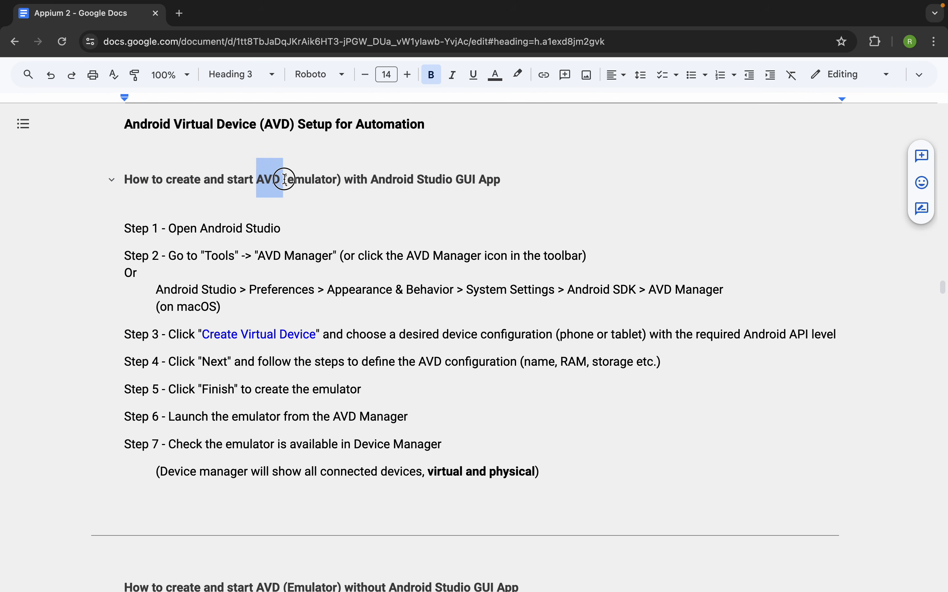
{"action": "double_click", "coordinate": [325, 177]}
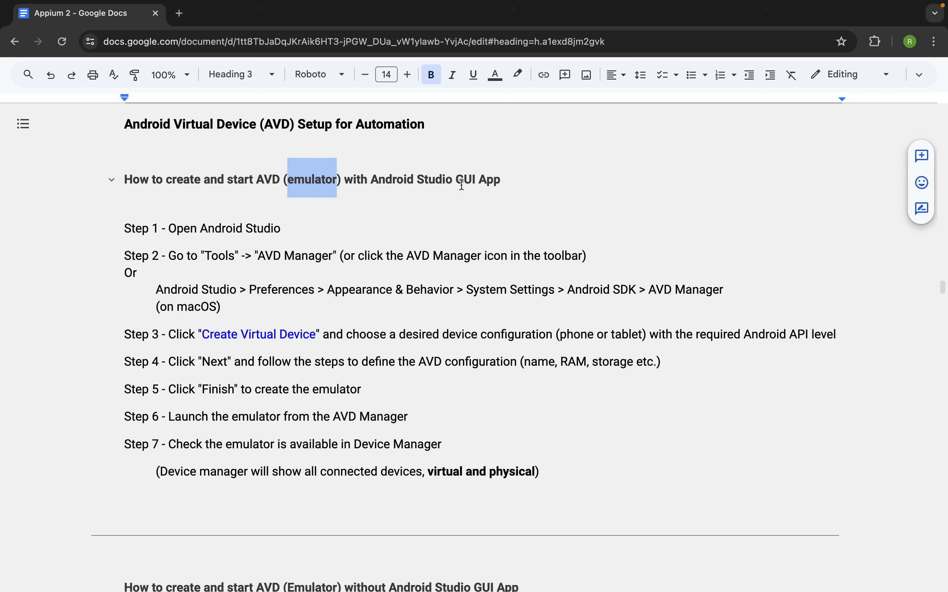
{"action": "left_click_drag", "start_coordinate": [514, 178], "coordinate": [64, 185]}
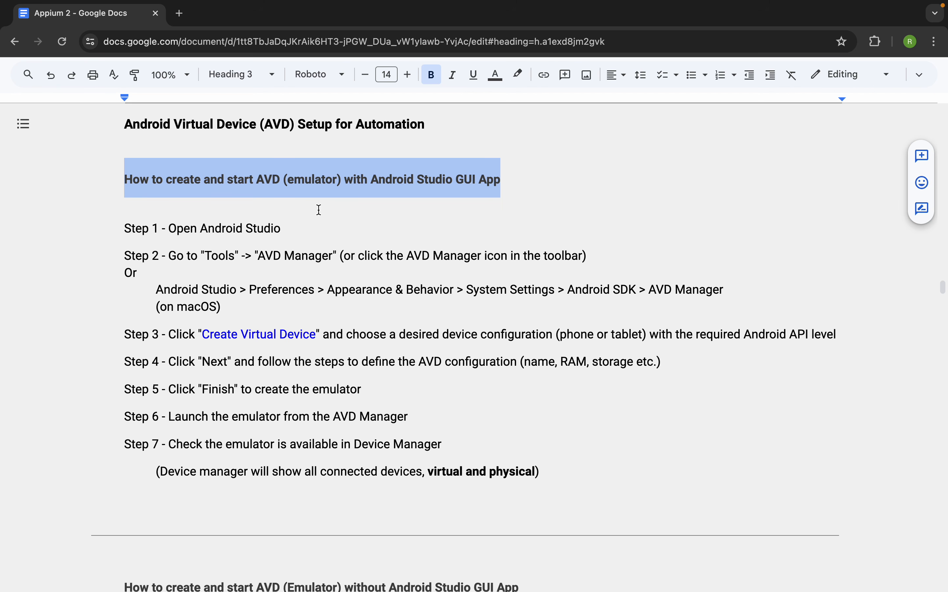
{"action": "scroll", "coordinate": [319, 210], "scroll_direction": "down", "scroll_amount": 1}
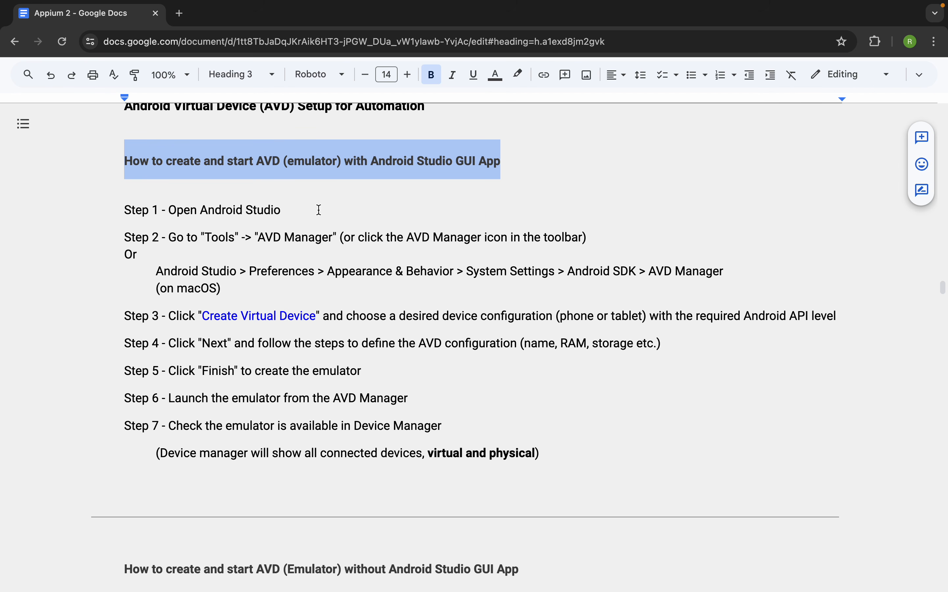
{"action": "scroll", "coordinate": [319, 210], "scroll_direction": "up", "scroll_amount": 1}
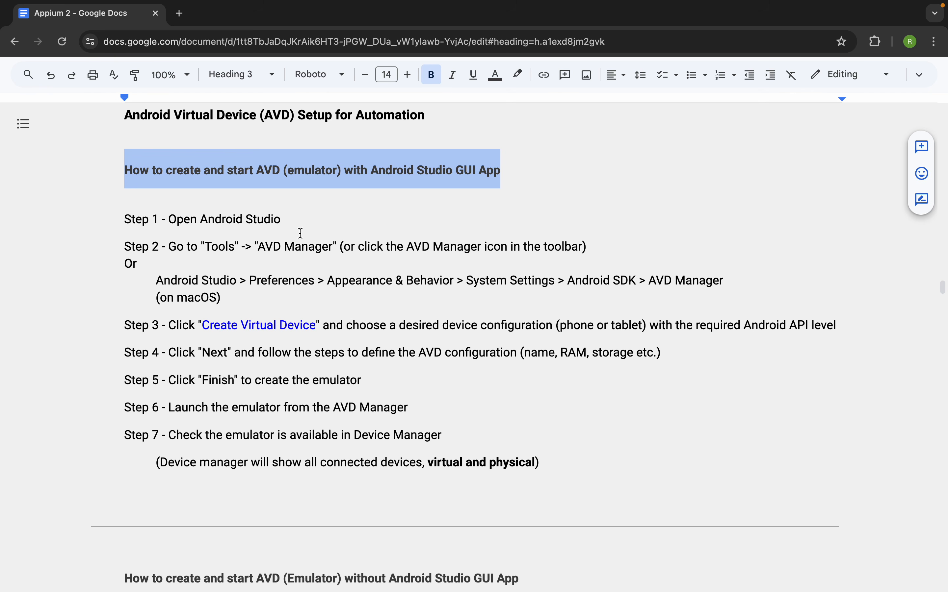
- Mark Step 1 in the document, switch to the Mac desktop and restore the minimized Android Studio welcome window
{"action": "left_click_drag", "start_coordinate": [299, 217], "coordinate": [131, 218]}
{"action": "key", "text": "ctrl+Left"}
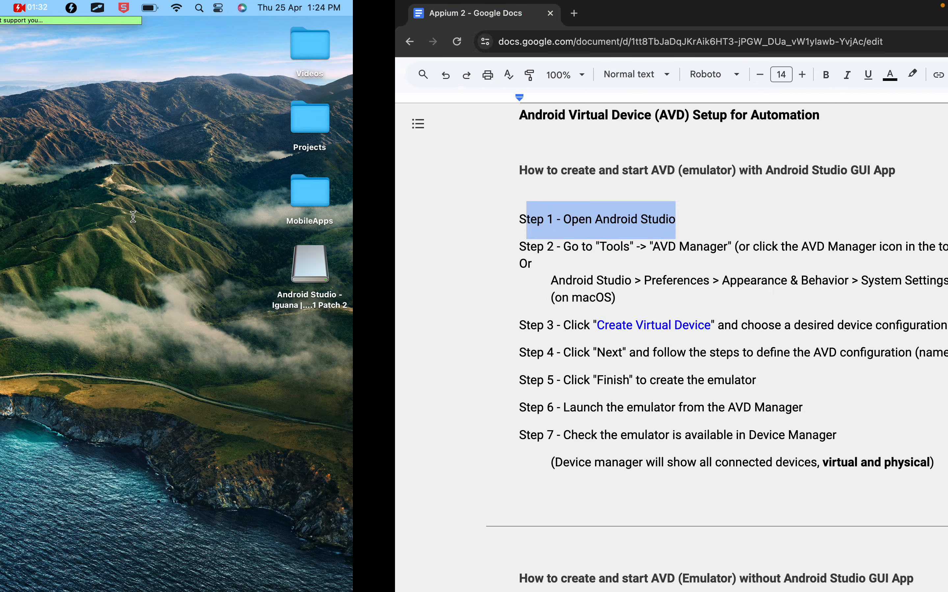
{"action": "key", "text": "ctrl+Up"}
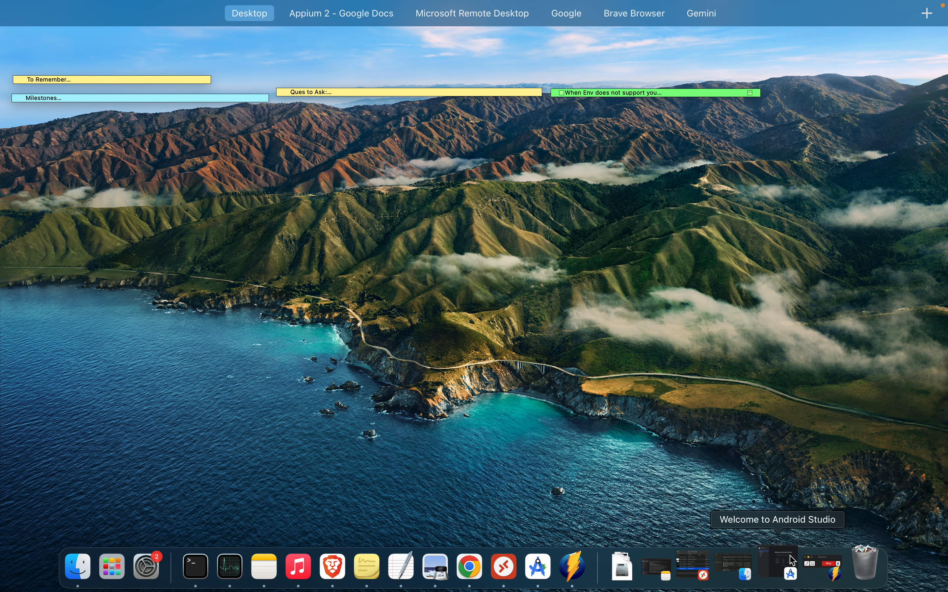
{"action": "left_click", "coordinate": [792, 561]}
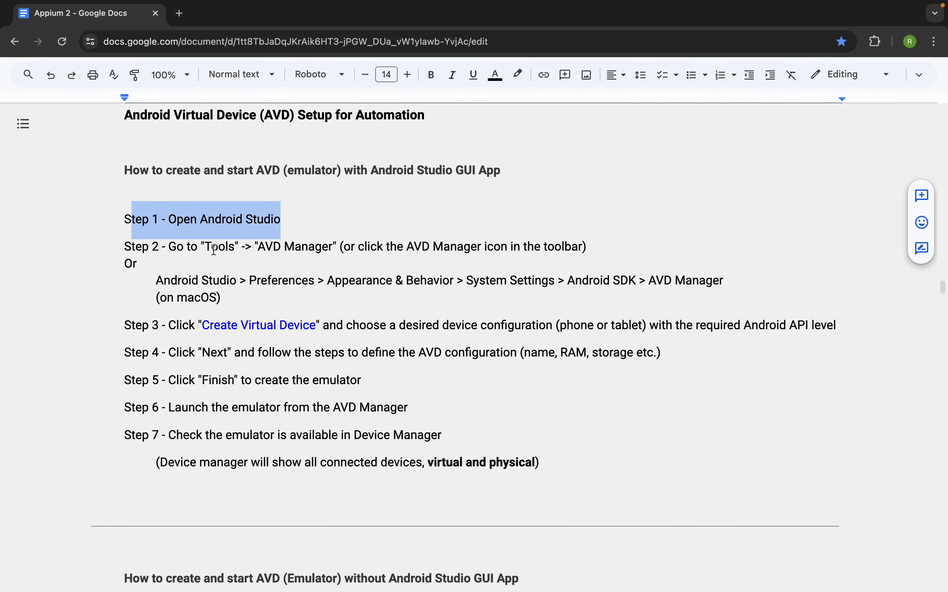
- Review Step 2 in the document, switch back to Android Studio on the Mac and open the Virtual Device Manager
{"action": "left_click_drag", "start_coordinate": [214, 250], "coordinate": [404, 254]}
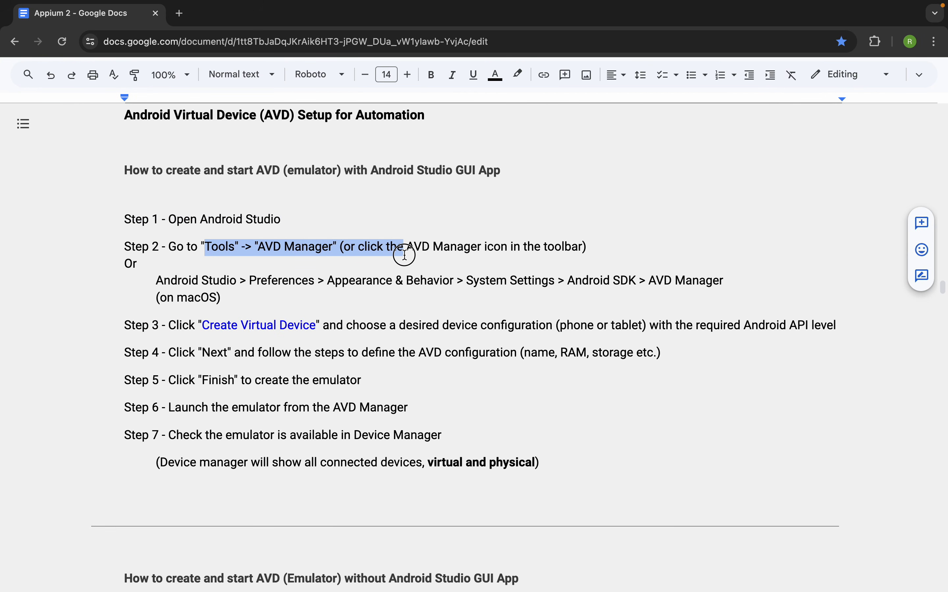
{"action": "key", "text": "ctrl+Left"}
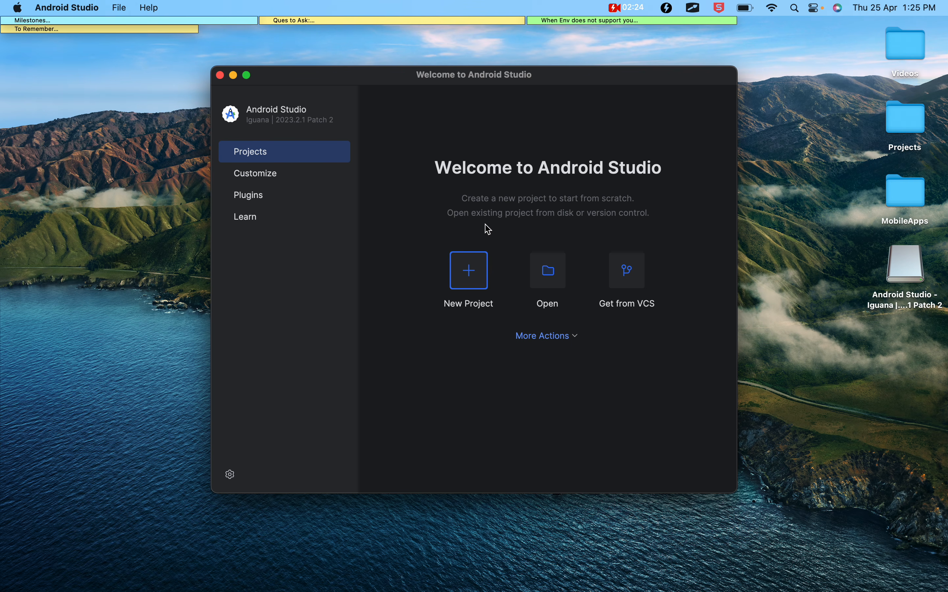
{"action": "left_click", "coordinate": [574, 338]}
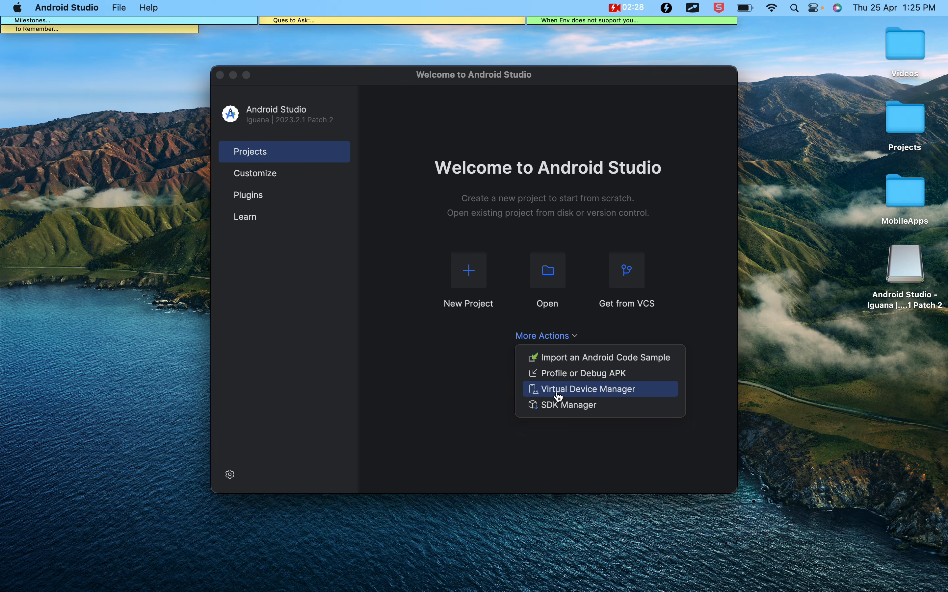
{"action": "left_click", "coordinate": [573, 393]}
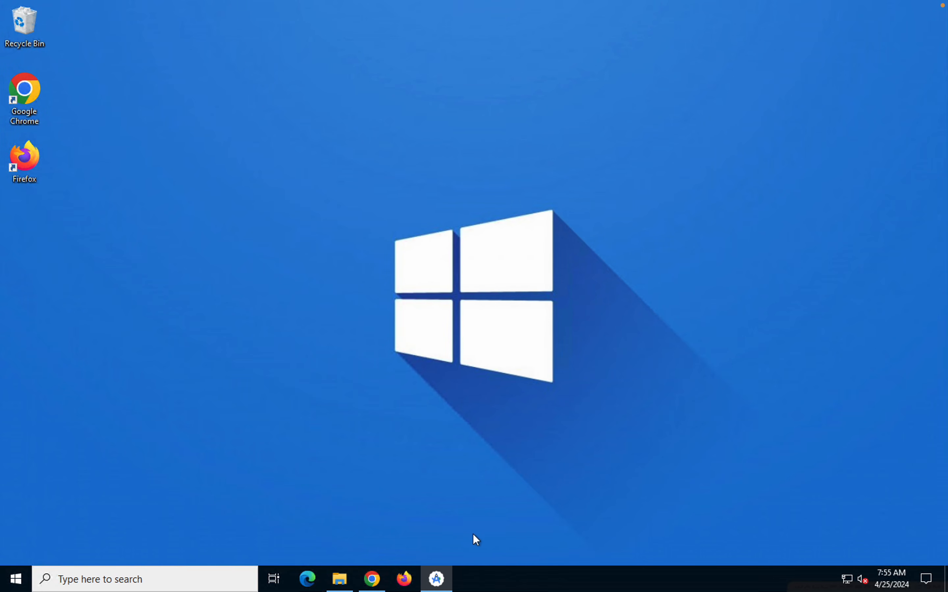
- Bring up Android Studio on the remote Windows desktop and open its Virtual Device Manager
{"action": "left_click", "coordinate": [436, 579]}
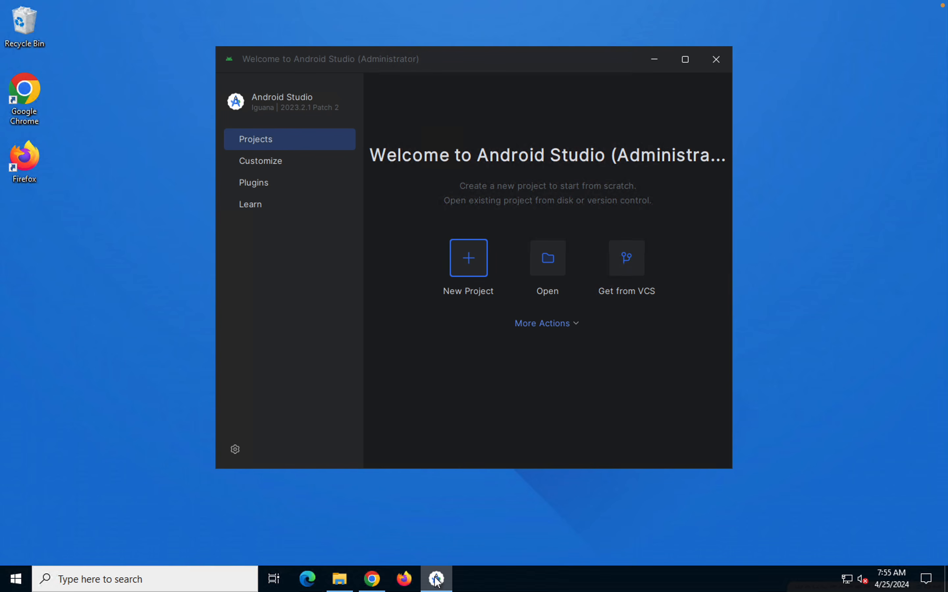
{"action": "left_click", "coordinate": [543, 323]}
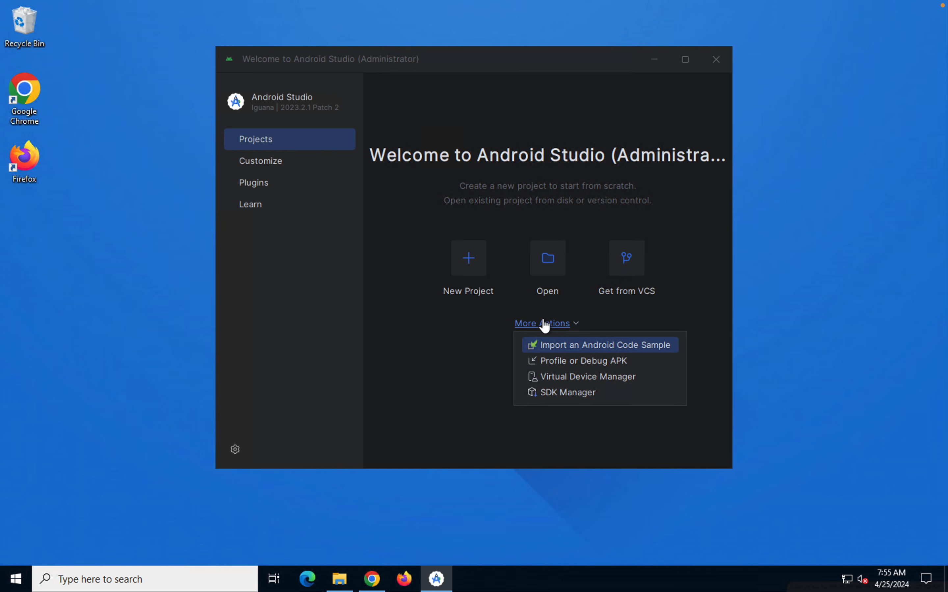
{"action": "left_click", "coordinate": [544, 377]}
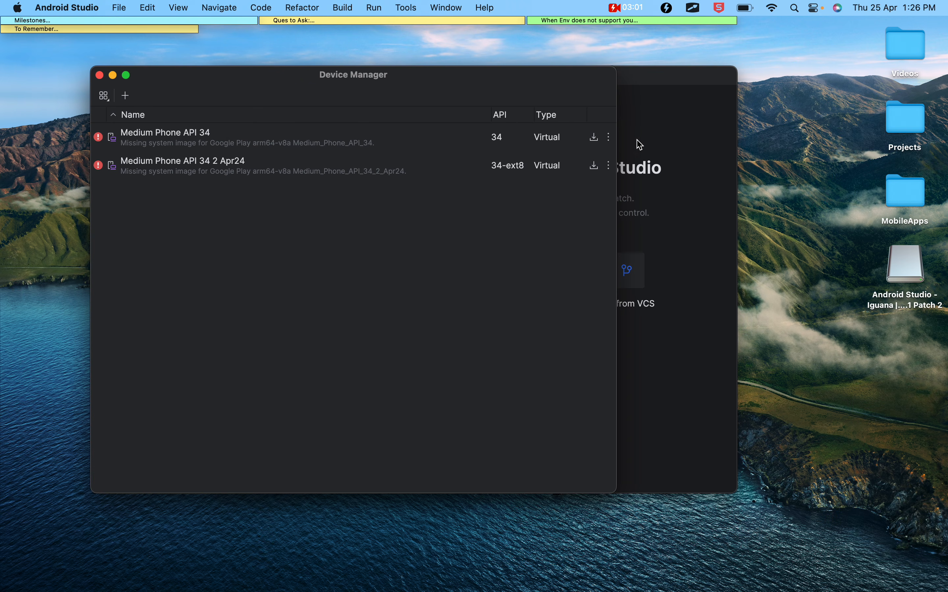
- Check the document's alternative macOS preferences path to the AVD Manager and return to Android Studio
{"action": "left_click", "coordinate": [691, 124]}
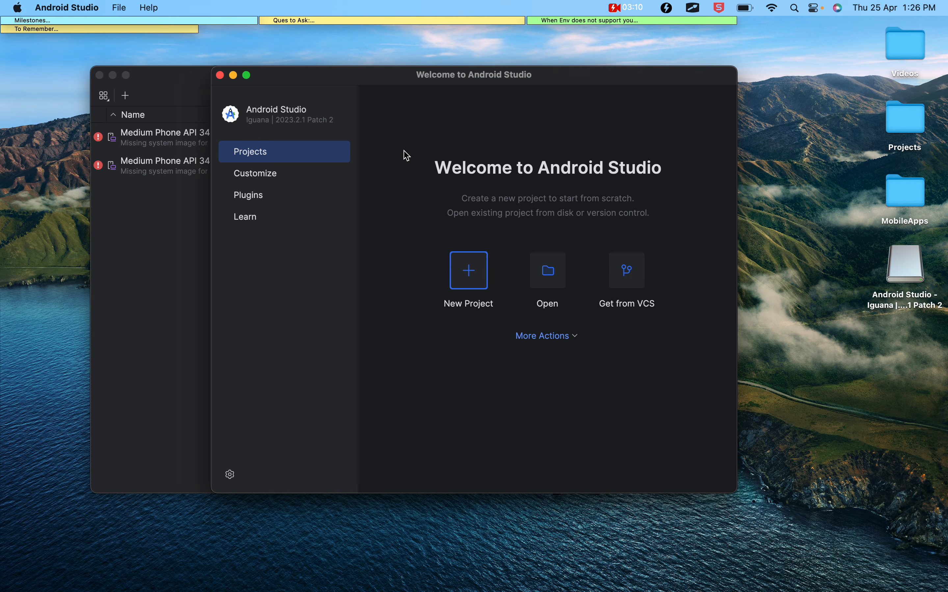
{"action": "key", "text": "ctrl+Right"}
{"action": "left_click", "coordinate": [354, 283]}
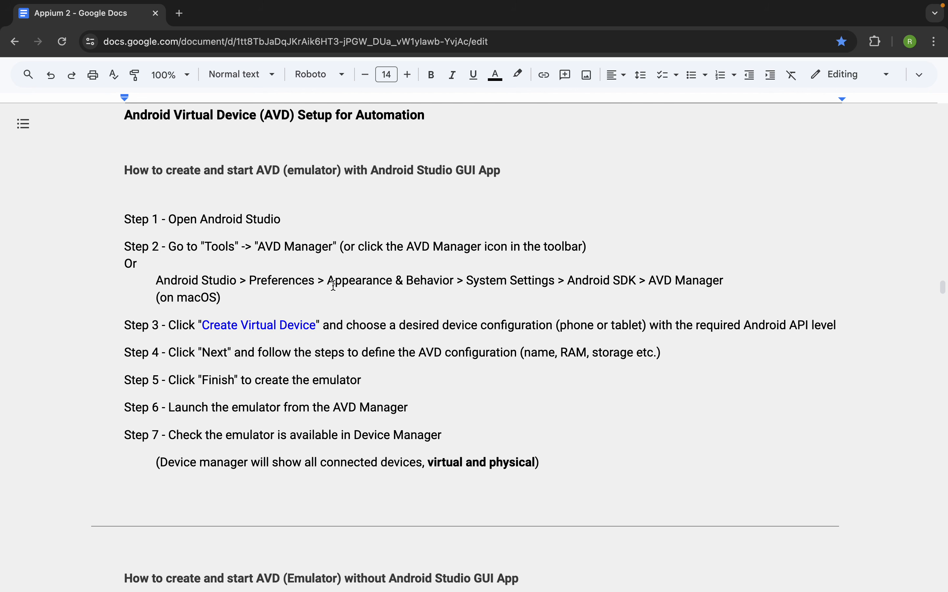
{"action": "key", "text": "ctrl+Left"}
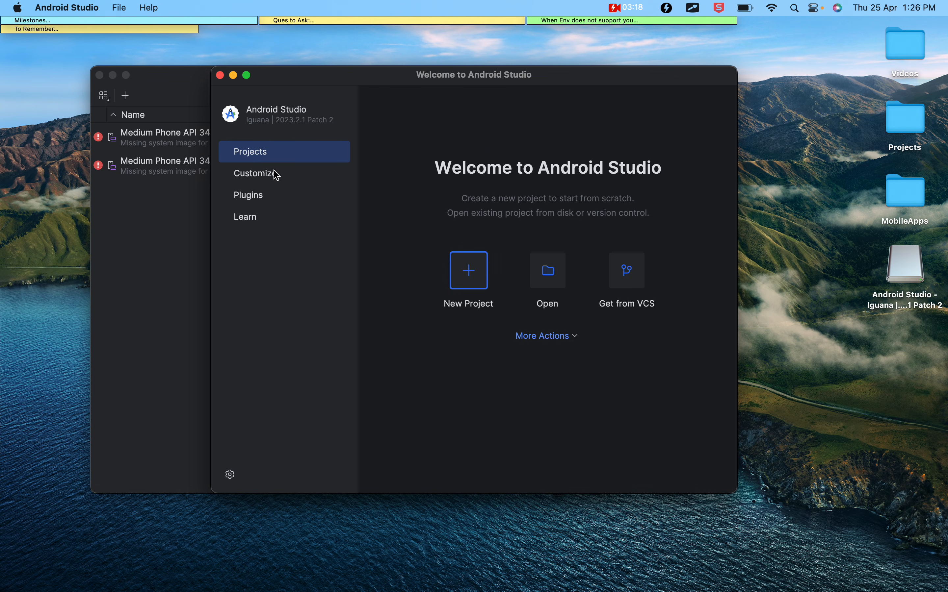
- Start creating a new virtual device from the Mac's Device Manager and reposition the Virtual Device Configuration window
{"action": "left_click", "coordinate": [168, 96]}
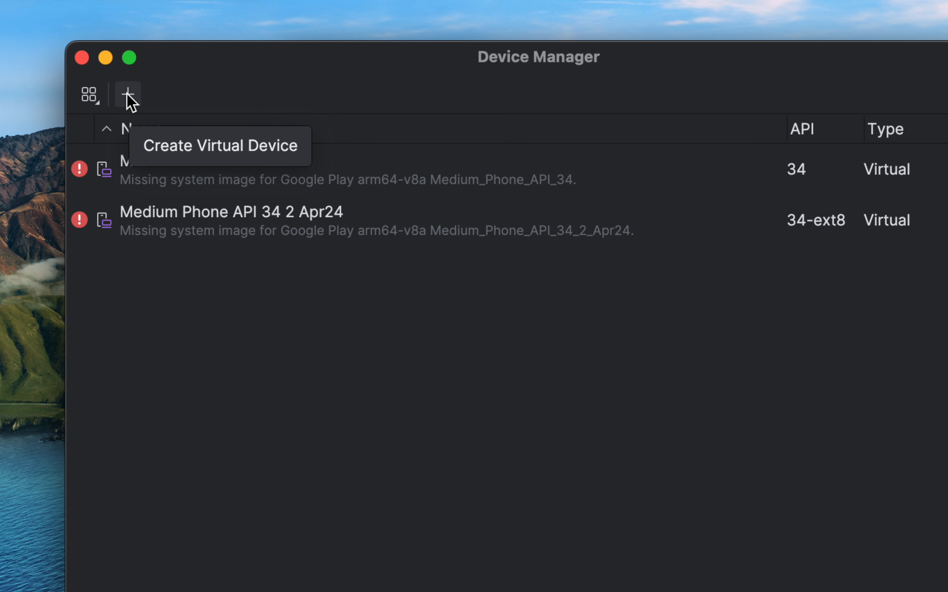
{"action": "left_click", "coordinate": [128, 96]}
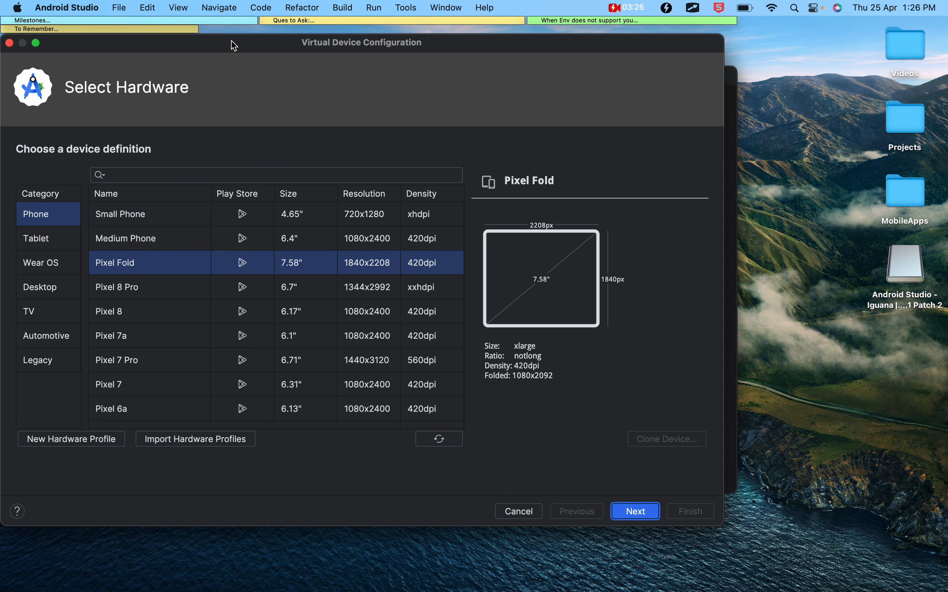
{"action": "left_click_drag", "start_coordinate": [234, 45], "coordinate": [276, 46]}
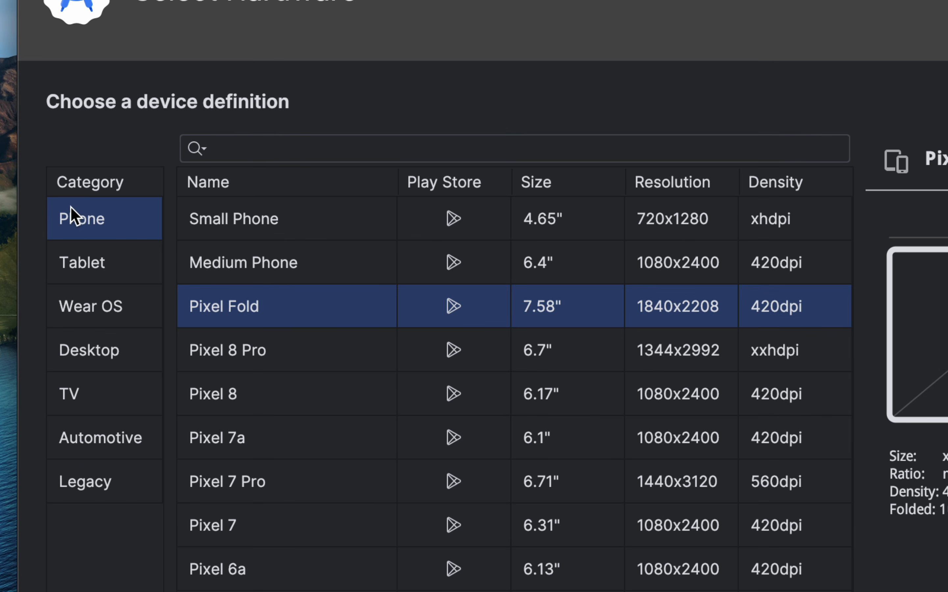
- Look through the Tablet, Wear OS, Desktop, TV, Automotive and Legacy hardware categories and return to Phone
{"action": "left_click", "coordinate": [74, 263]}
{"action": "left_click", "coordinate": [92, 317]}
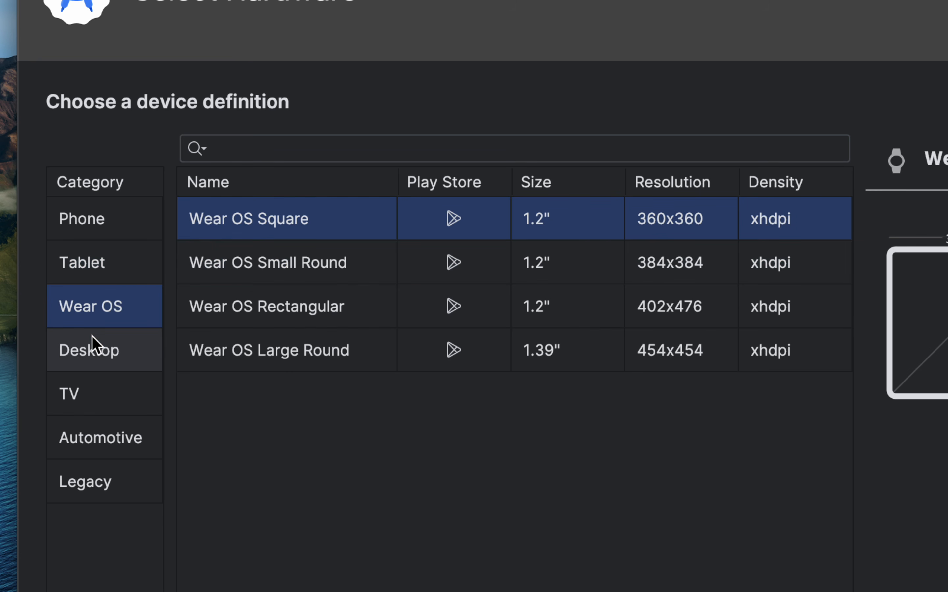
{"action": "left_click", "coordinate": [92, 355]}
{"action": "left_click", "coordinate": [94, 397]}
{"action": "left_click", "coordinate": [94, 427]}
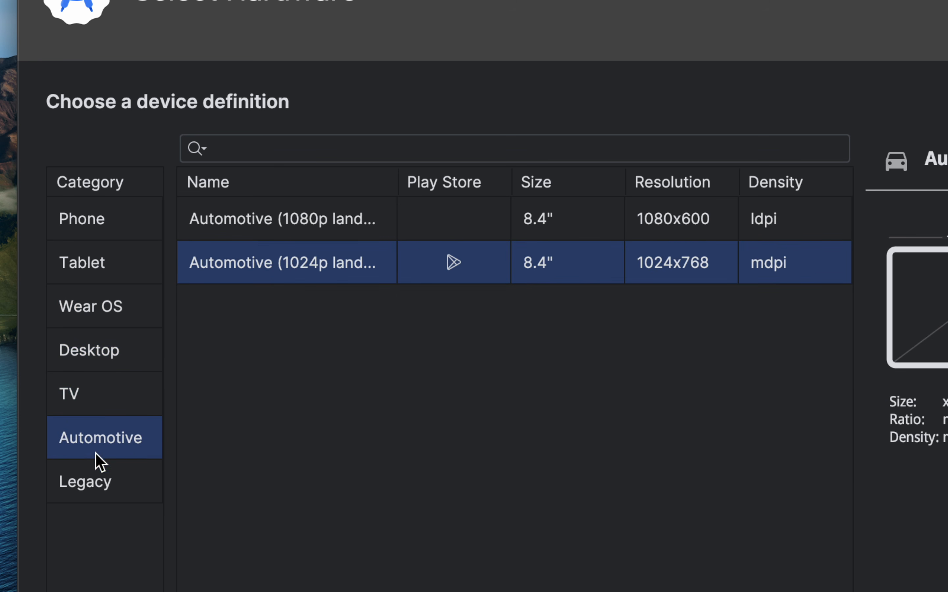
{"action": "left_click", "coordinate": [94, 484]}
{"action": "left_click", "coordinate": [99, 224]}
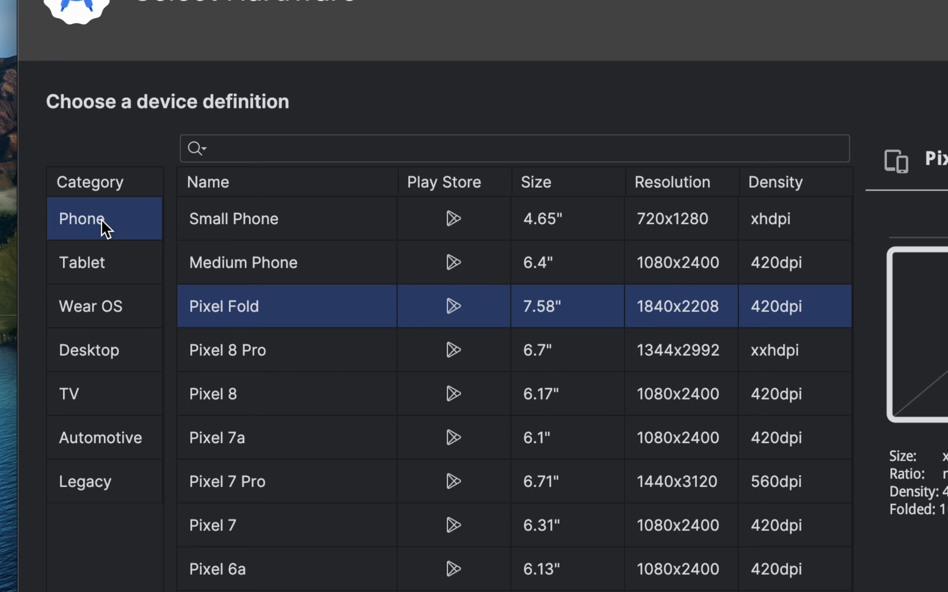
{"action": "left_click", "coordinate": [98, 274]}
{"action": "left_click", "coordinate": [85, 230]}
{"action": "left_click", "coordinate": [92, 256]}
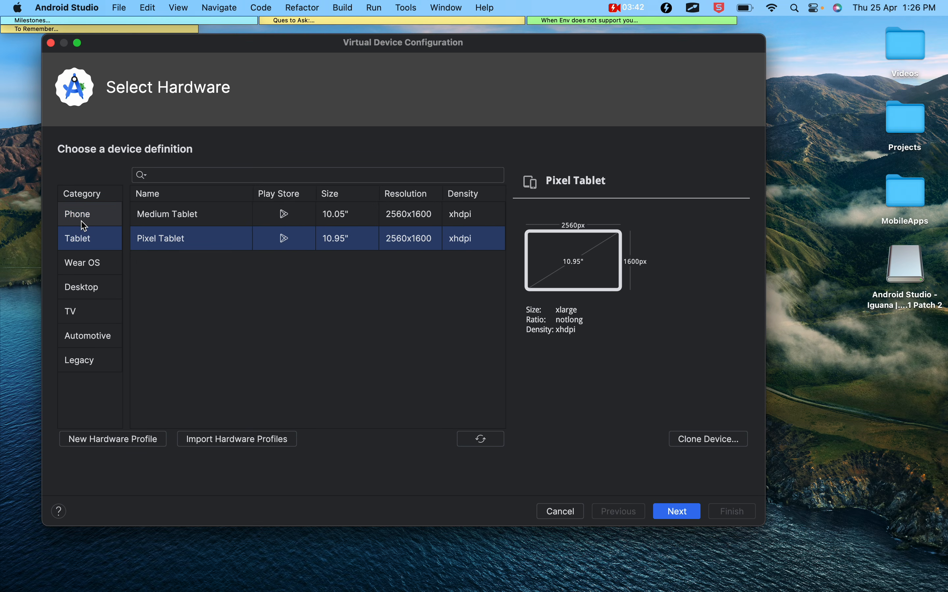
{"action": "left_click", "coordinate": [83, 222]}
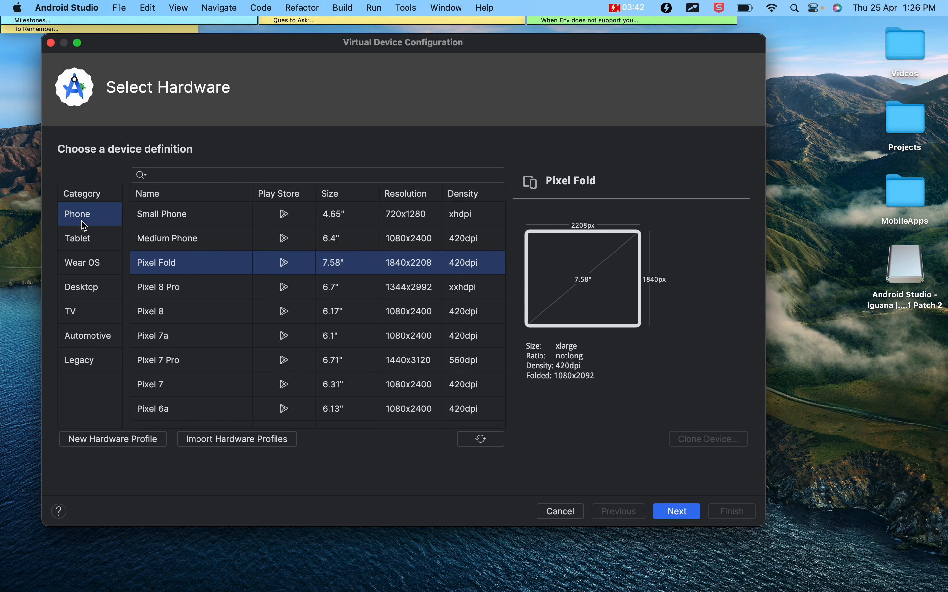
- Compare the available phone definitions and select Medium Phone as the device hardware
{"action": "left_click", "coordinate": [197, 225]}
{"action": "left_click", "coordinate": [182, 239]}
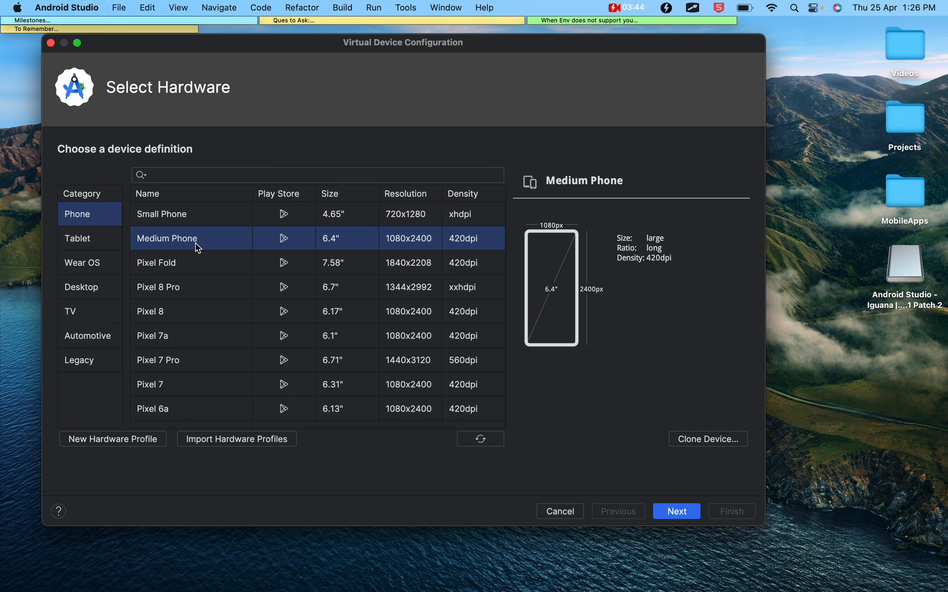
{"action": "left_click", "coordinate": [197, 264]}
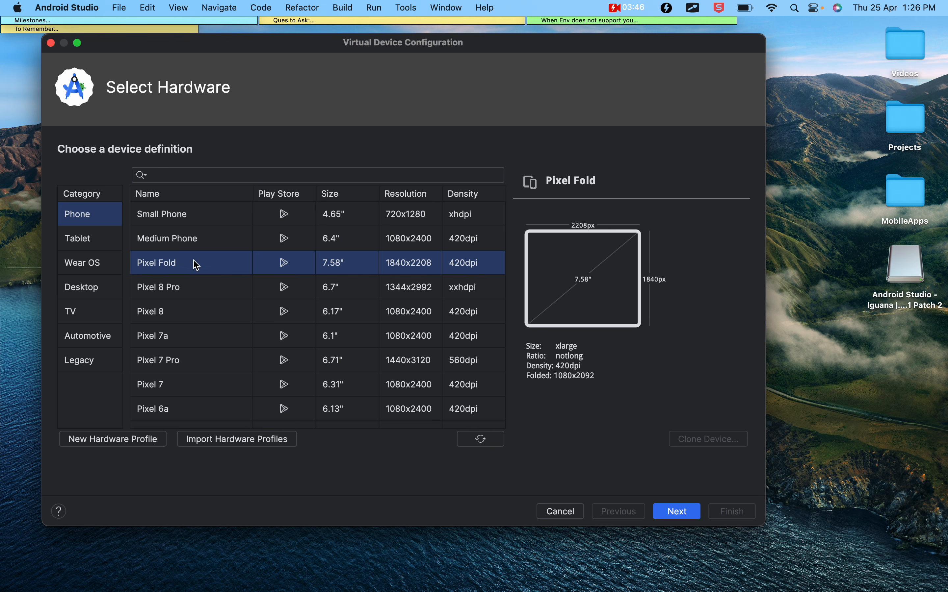
{"action": "left_click", "coordinate": [190, 290]}
{"action": "scroll", "coordinate": [188, 332], "scroll_direction": "down", "scroll_amount": 10}
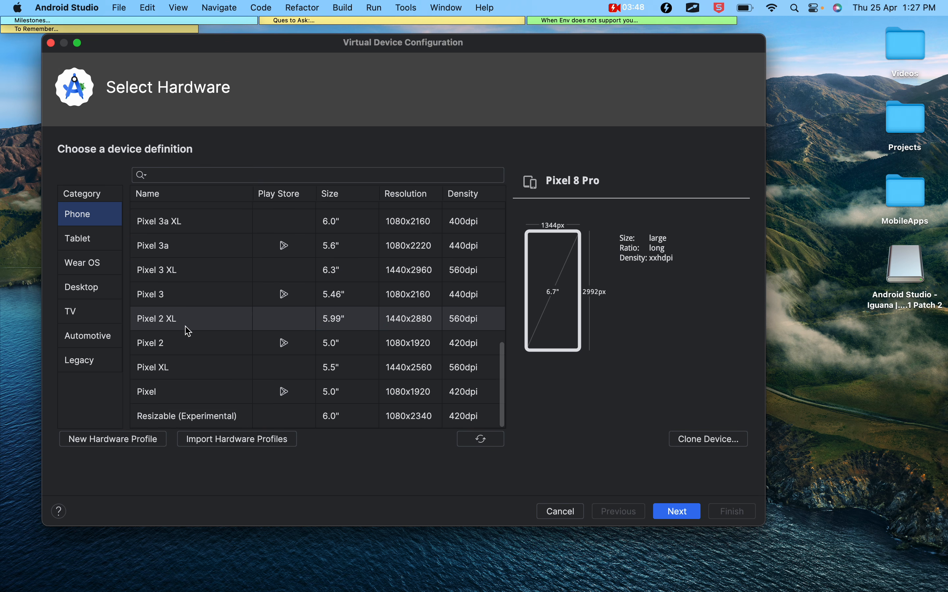
{"action": "scroll", "coordinate": [188, 332], "scroll_direction": "up", "scroll_amount": 10}
{"action": "left_click", "coordinate": [187, 247]}
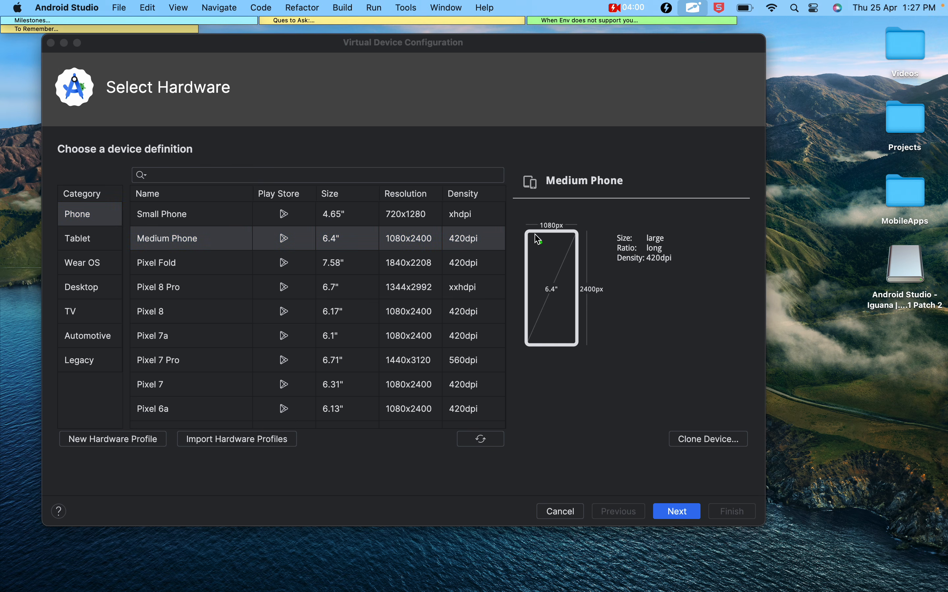
- Proceed with Medium Phone to the system image selection and check the setup document's Step 4 on the AVD configuration
{"action": "left_click_drag", "start_coordinate": [524, 212], "coordinate": [701, 356]}
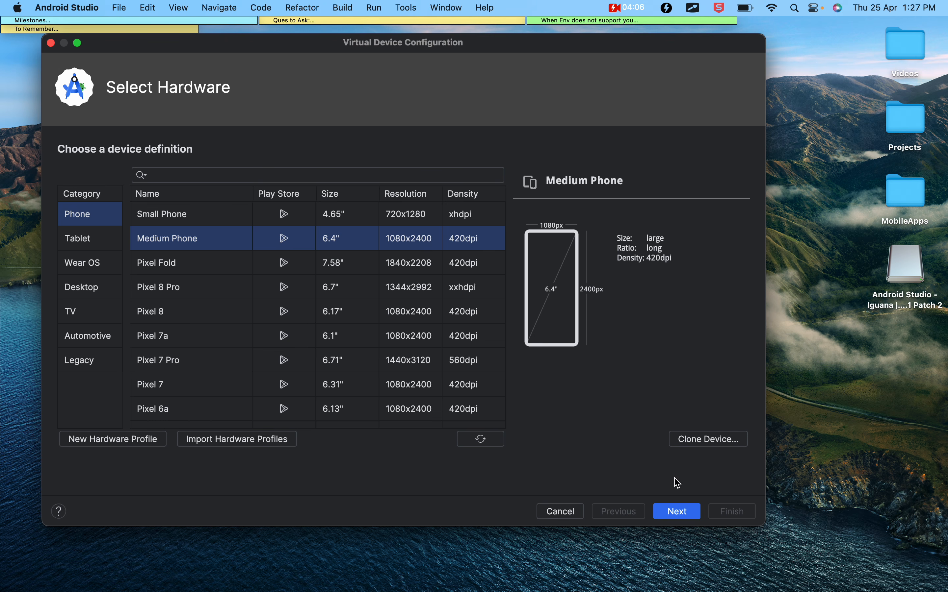
{"action": "left_click", "coordinate": [682, 512]}
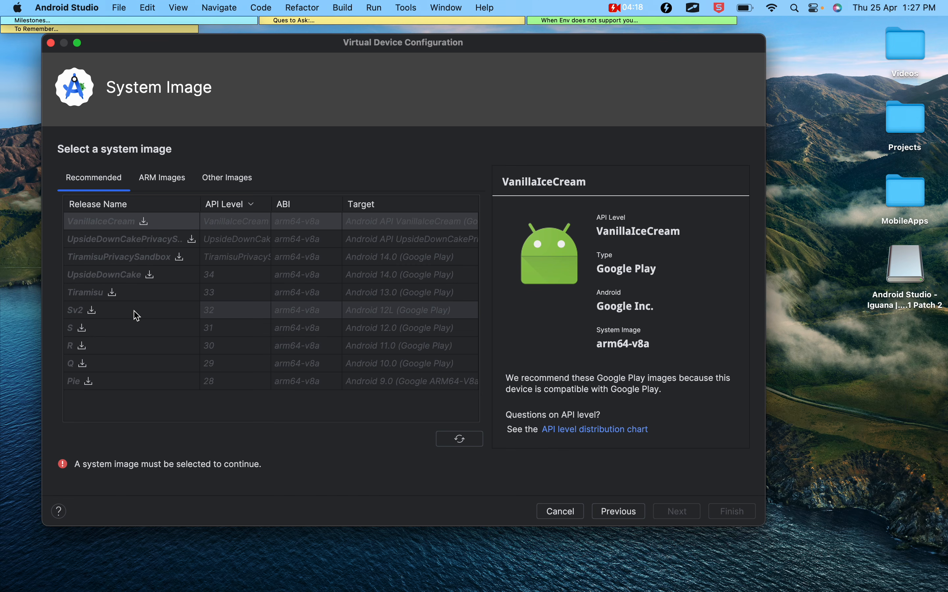
{"action": "key", "text": "ctrl+Right"}
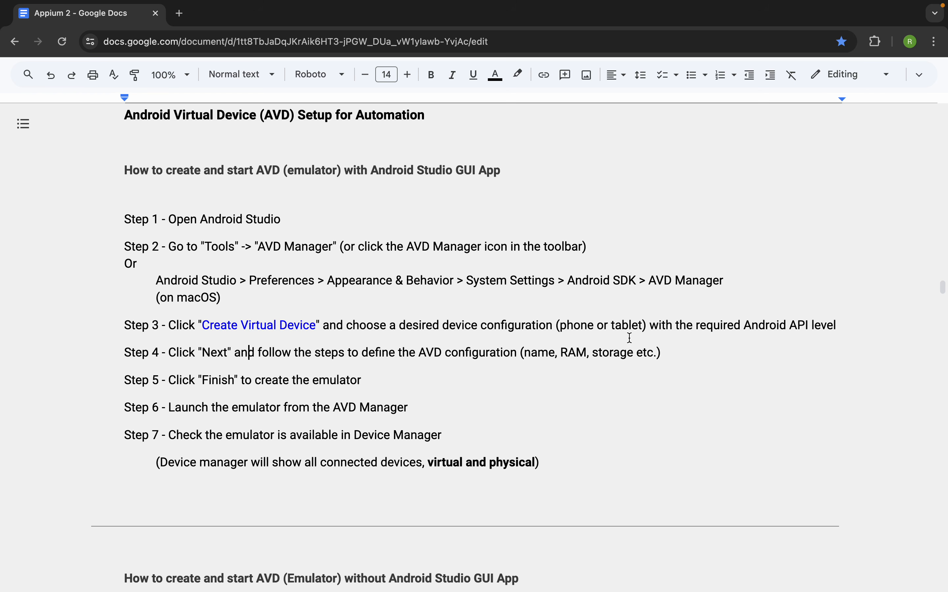
{"action": "left_click_drag", "start_coordinate": [414, 352], "coordinate": [653, 353]}
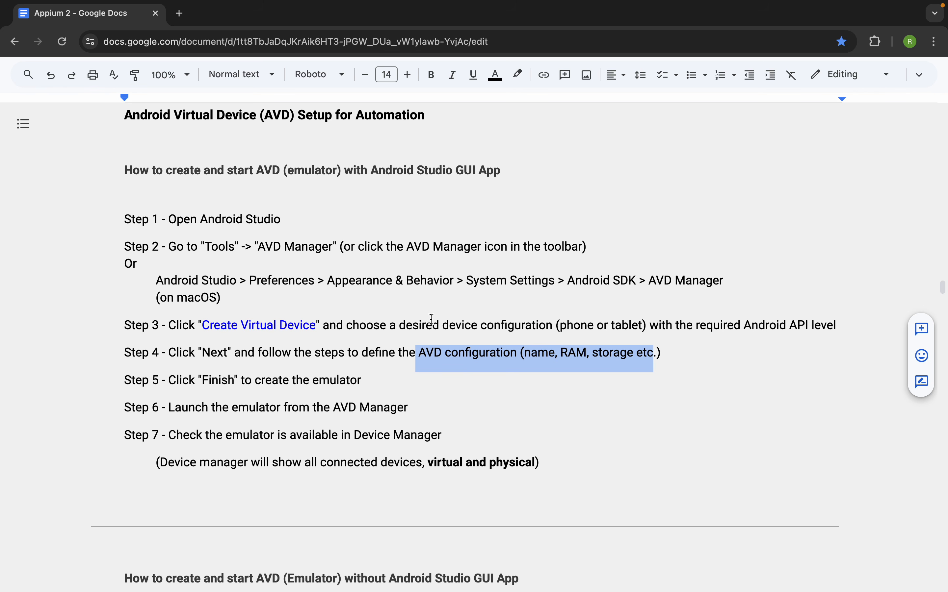
{"action": "key", "text": "ctrl+Left"}
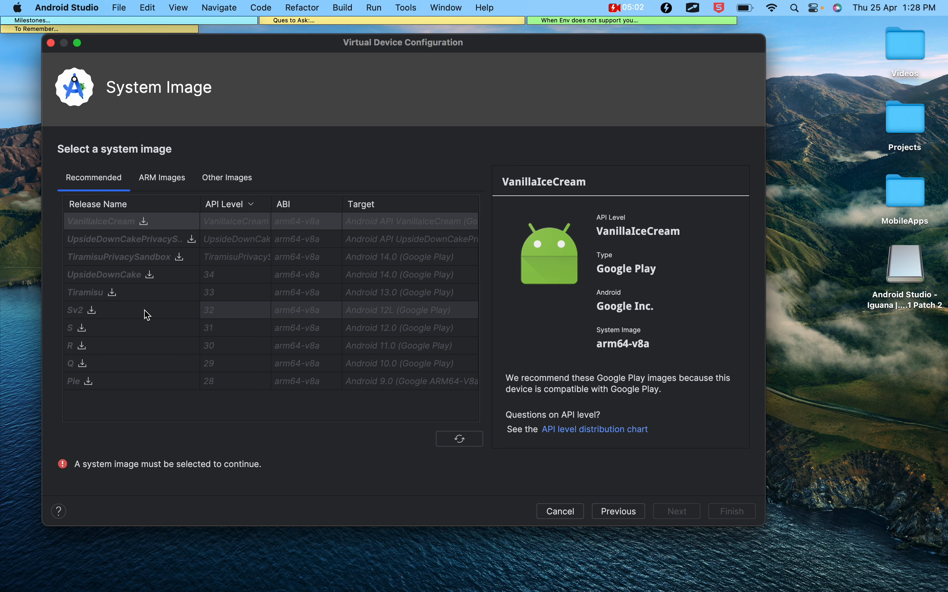
- Browse the recommended system images and select UpsideDownCake with API level 34
{"action": "left_click", "coordinate": [169, 183]}
{"action": "left_click", "coordinate": [104, 182]}
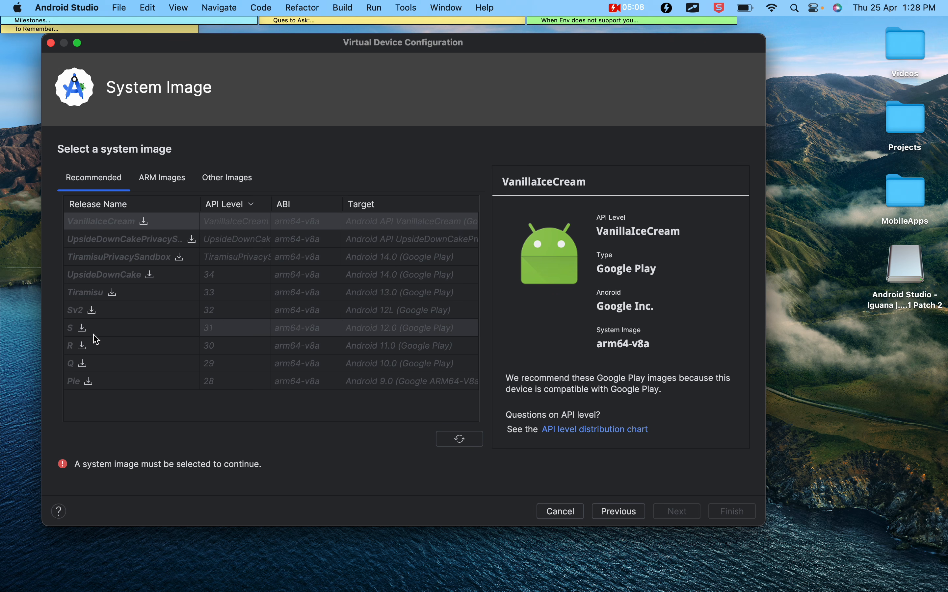
{"action": "left_click", "coordinate": [110, 243]}
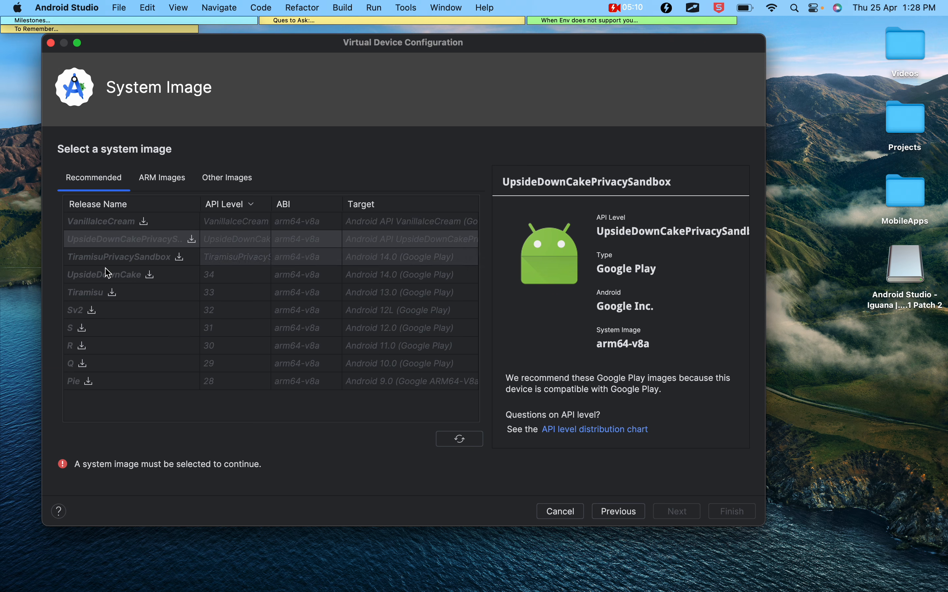
{"action": "left_click", "coordinate": [107, 279]}
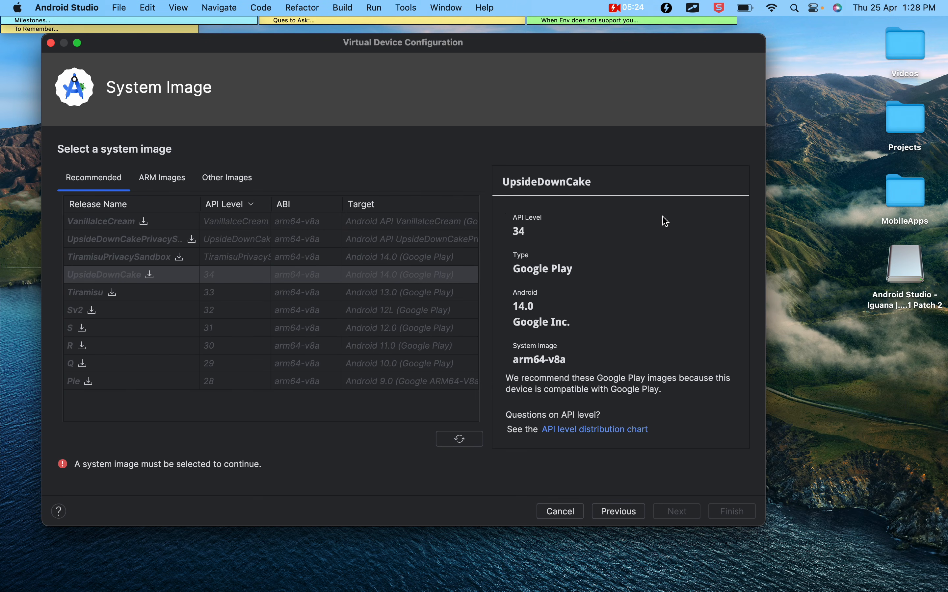
- Check the platform-tools and build-tools folders inside Projects > SDKTools in Finder and return to the system image selection
{"action": "double_click", "coordinate": [902, 120]}
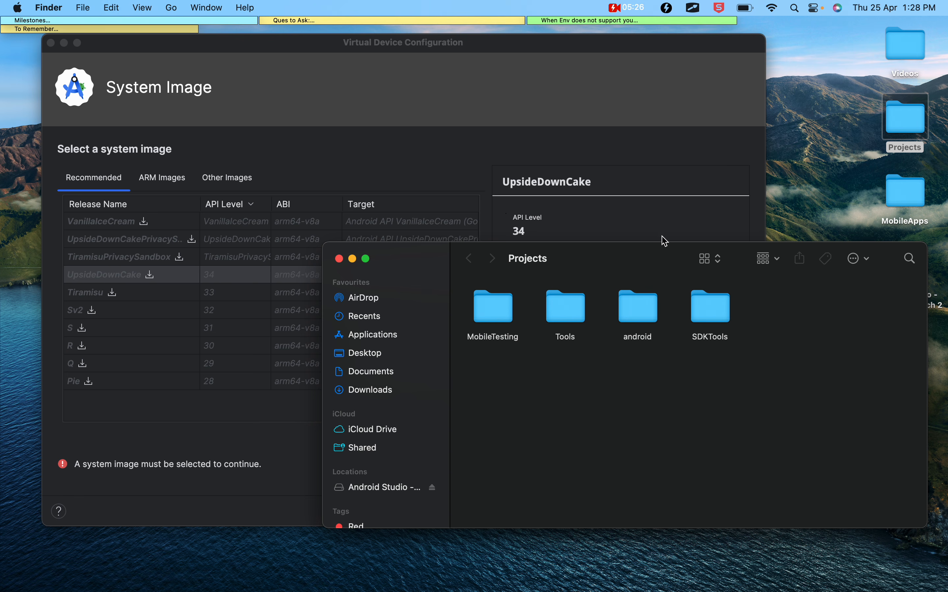
{"action": "double_click", "coordinate": [716, 325]}
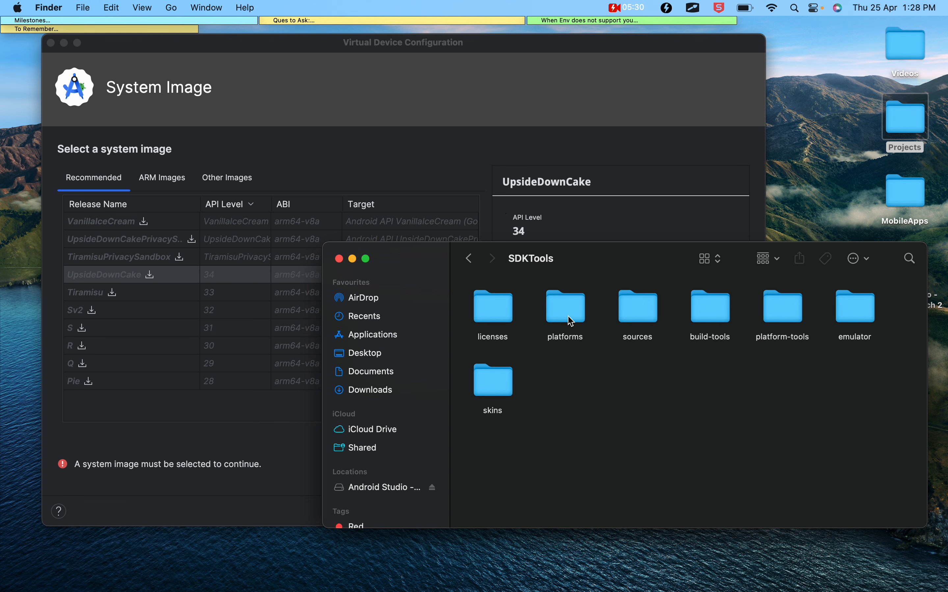
{"action": "double_click", "coordinate": [780, 325]}
{"action": "left_click", "coordinate": [469, 263]}
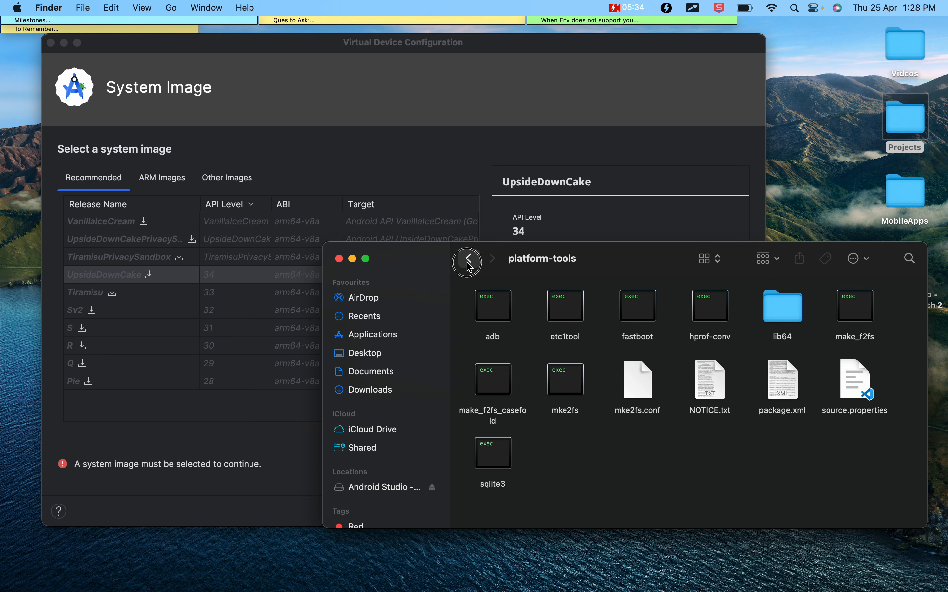
{"action": "double_click", "coordinate": [721, 318]}
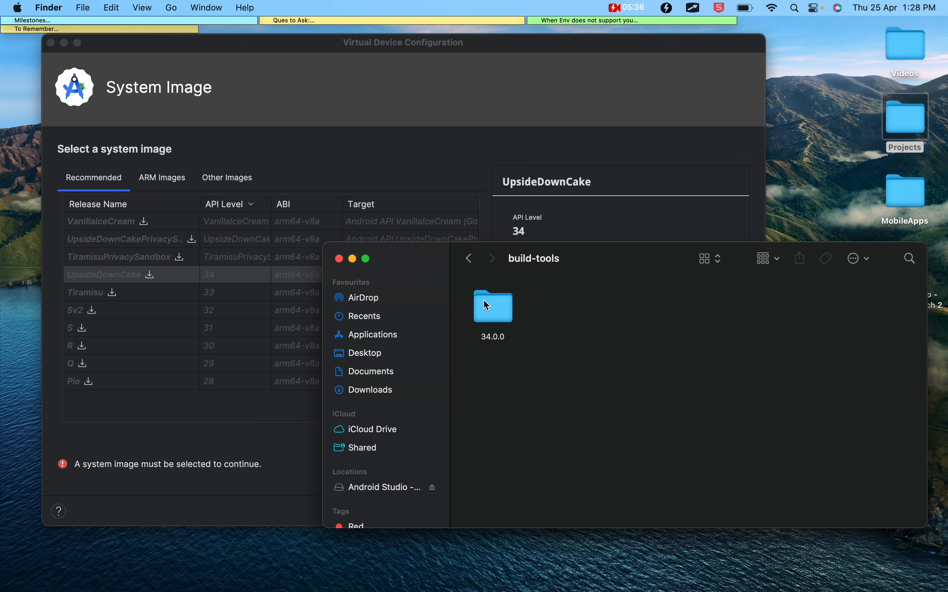
{"action": "left_click", "coordinate": [470, 258]}
{"action": "left_click", "coordinate": [543, 158]}
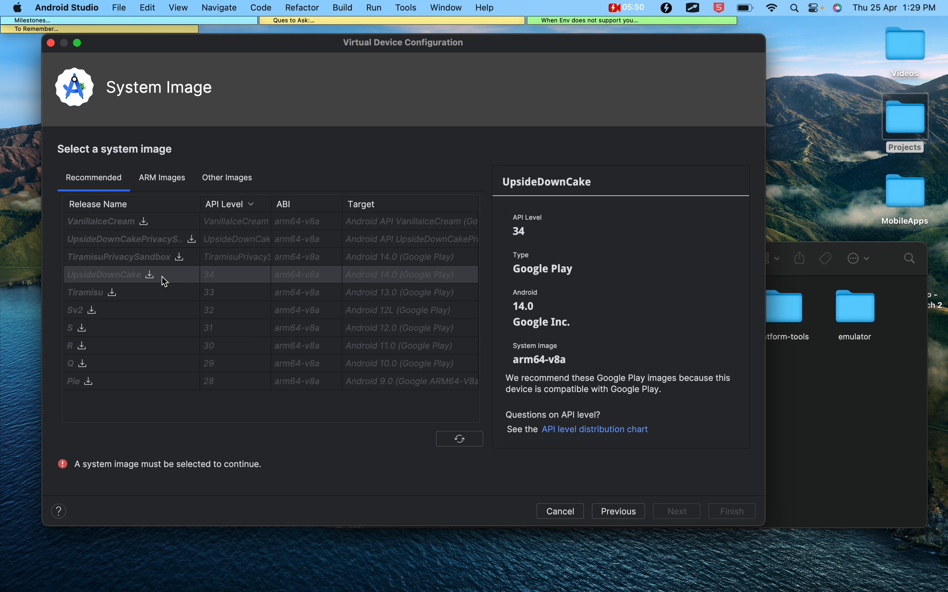
{"action": "left_click", "coordinate": [151, 276]}
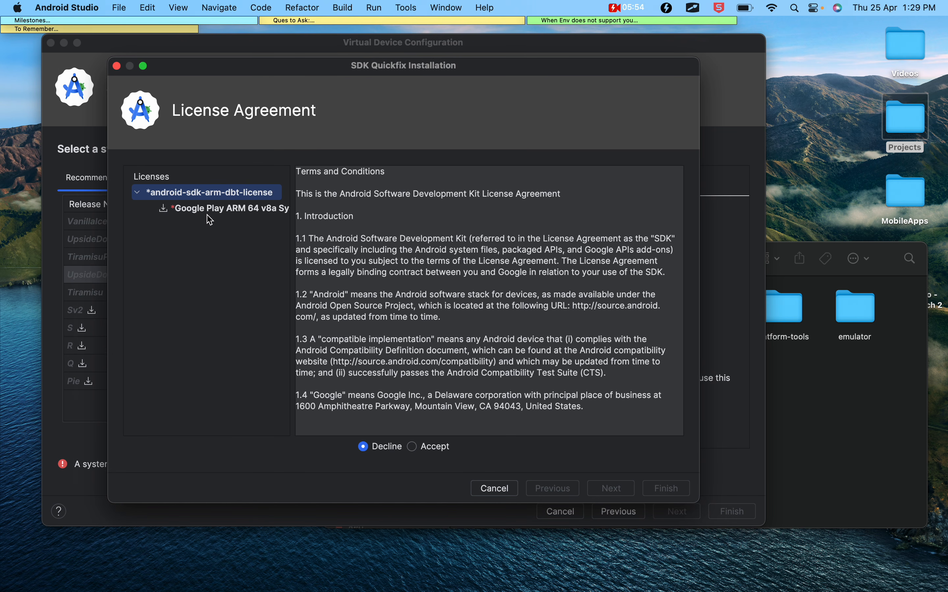
{"action": "left_click", "coordinate": [210, 215]}
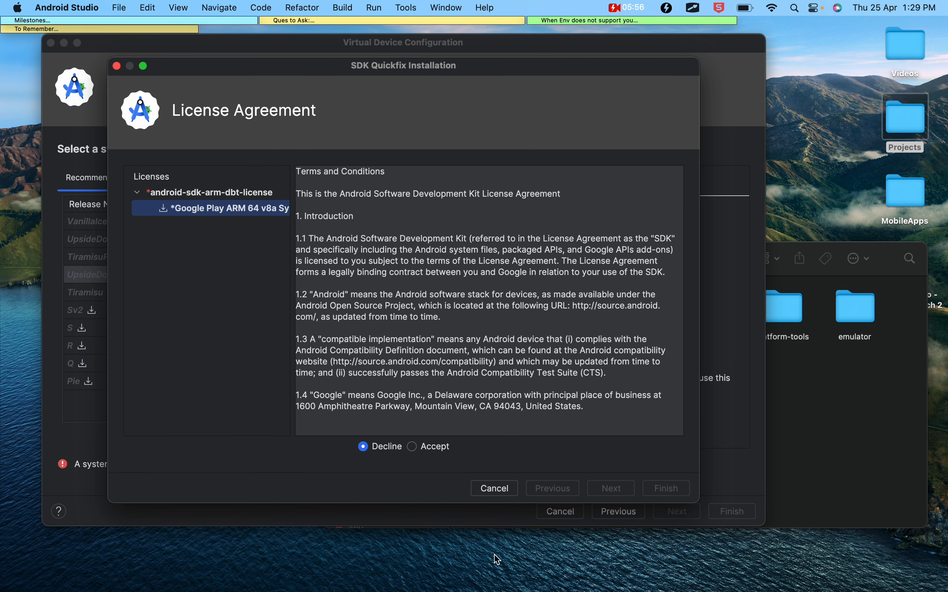
{"action": "left_click", "coordinate": [502, 489]}
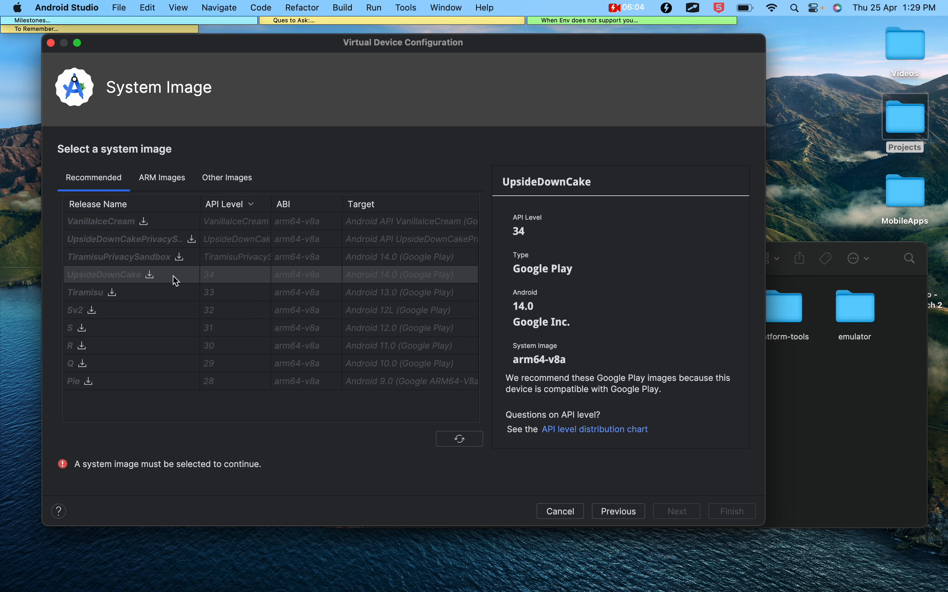
- Look through the ARM system images down to the oldest releases and return to the recommended images
{"action": "left_click", "coordinate": [163, 178]}
{"action": "scroll", "coordinate": [163, 349], "scroll_direction": "down", "scroll_amount": 10}
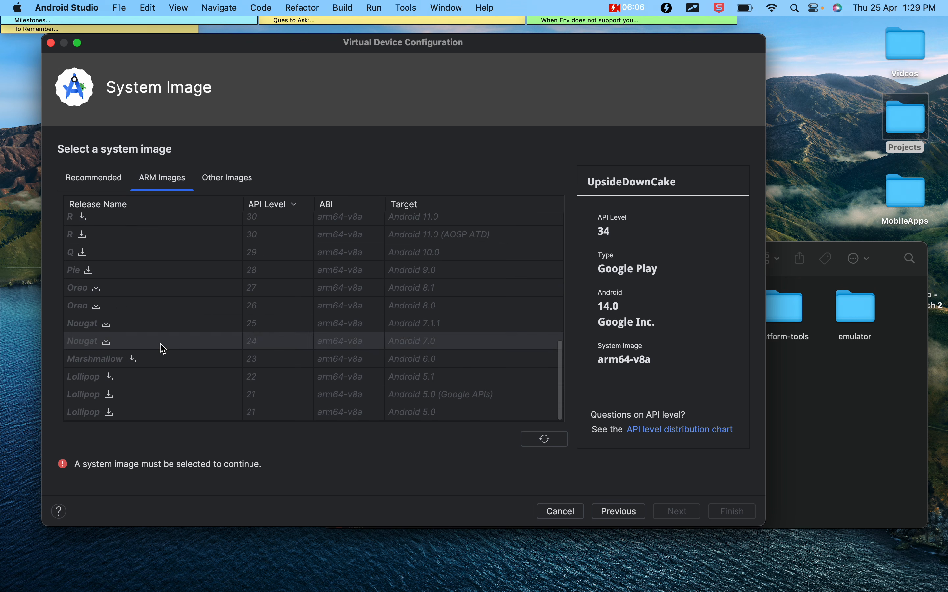
{"action": "left_click", "coordinate": [90, 178]}
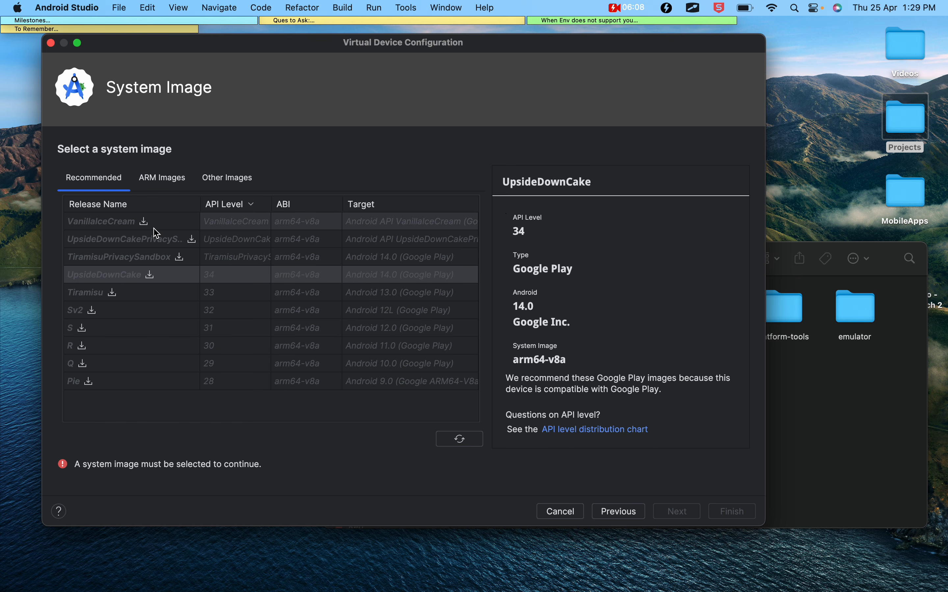
- Start downloading the UpsideDownCake API 34 system image and accept its android-sdk-arm-dbt-license agreement
{"action": "left_click", "coordinate": [151, 279]}
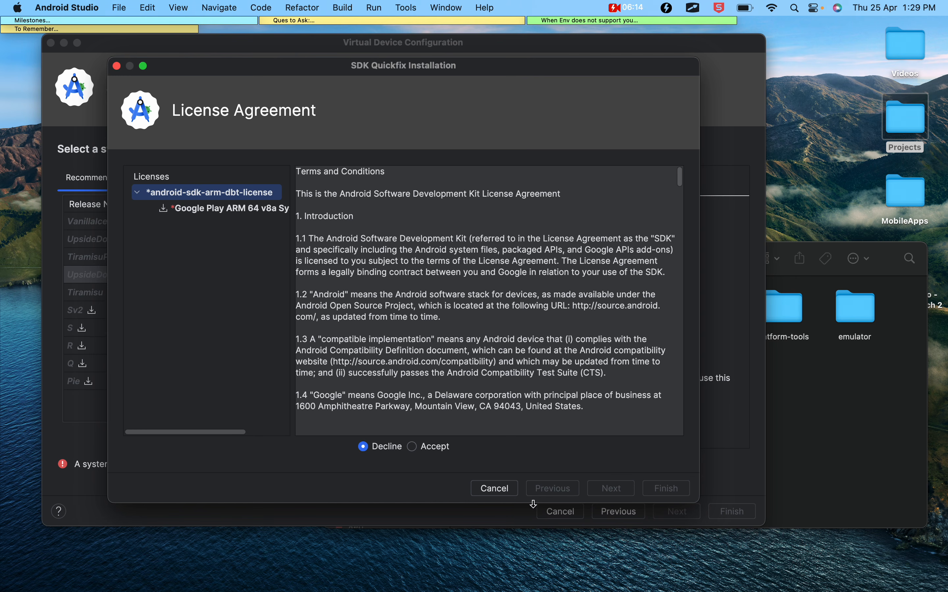
{"action": "scroll", "coordinate": [363, 313], "scroll_direction": "down", "scroll_amount": 10}
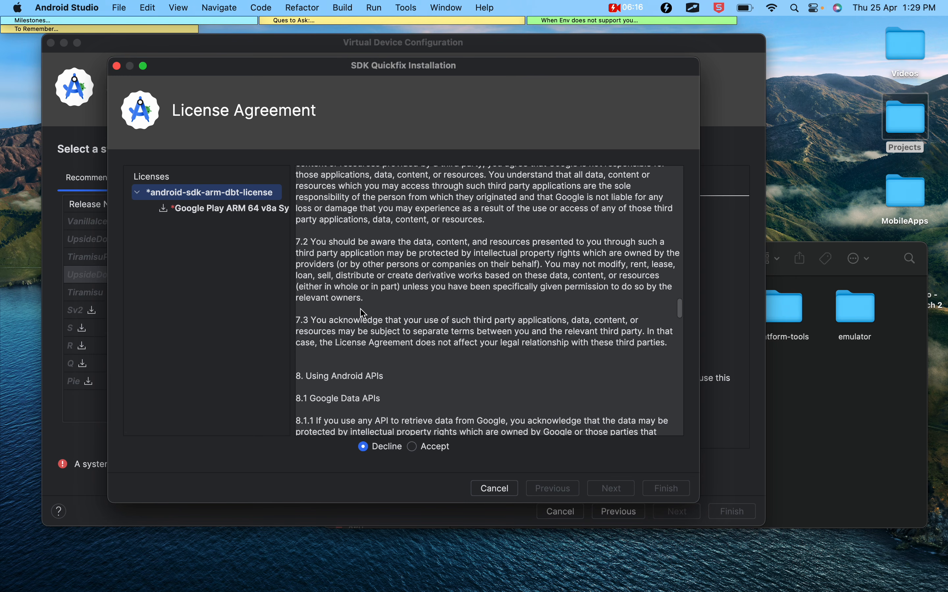
{"action": "left_click", "coordinate": [418, 444]}
{"action": "left_click", "coordinate": [235, 209]}
{"action": "scroll", "coordinate": [405, 274], "scroll_direction": "down", "scroll_amount": 10}
{"action": "scroll", "coordinate": [405, 274], "scroll_direction": "down", "scroll_amount": 10}
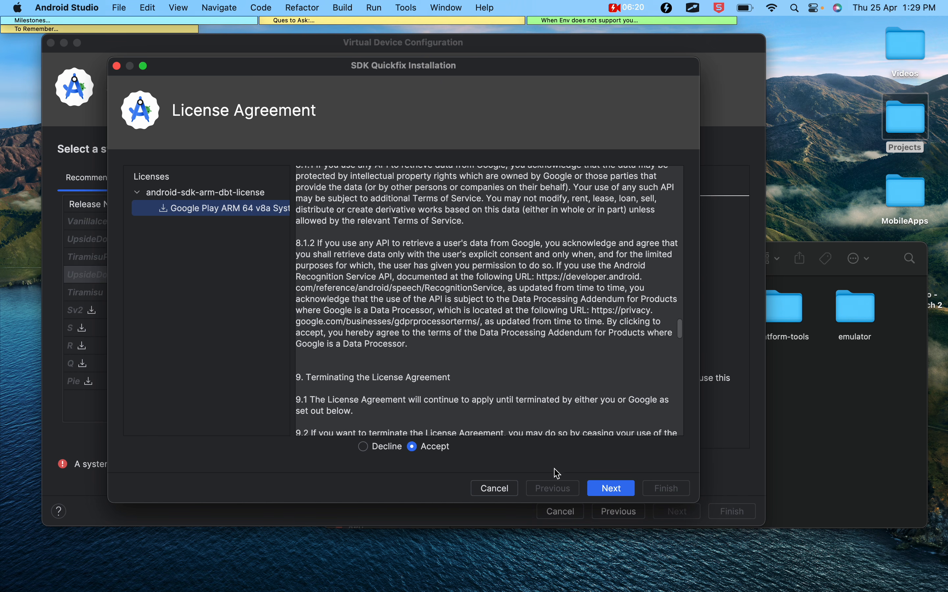
{"action": "left_click", "coordinate": [611, 490]}
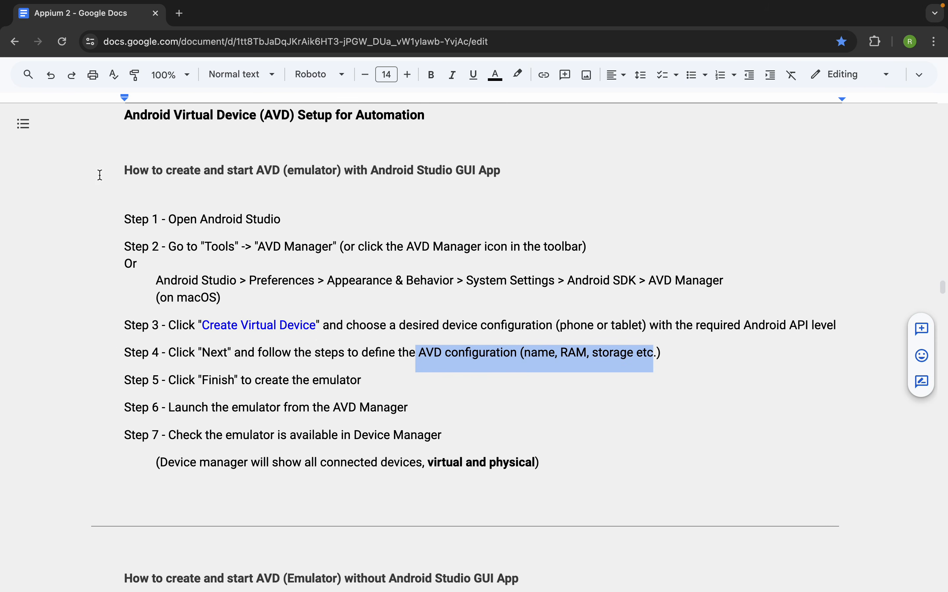
- Switch to the Google Docs setup document and look at its VT-x virtualization reference and the EC2 bare metal notes above it
{"action": "left_click", "coordinate": [23, 134]}
{"action": "scroll", "coordinate": [90, 391], "scroll_direction": "down", "scroll_amount": 7}
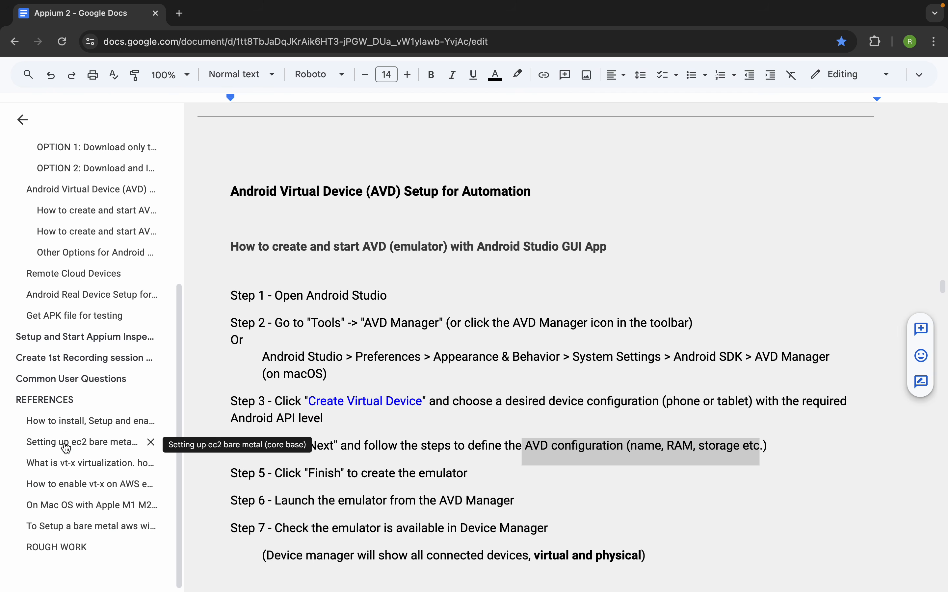
{"action": "left_click", "coordinate": [58, 463]}
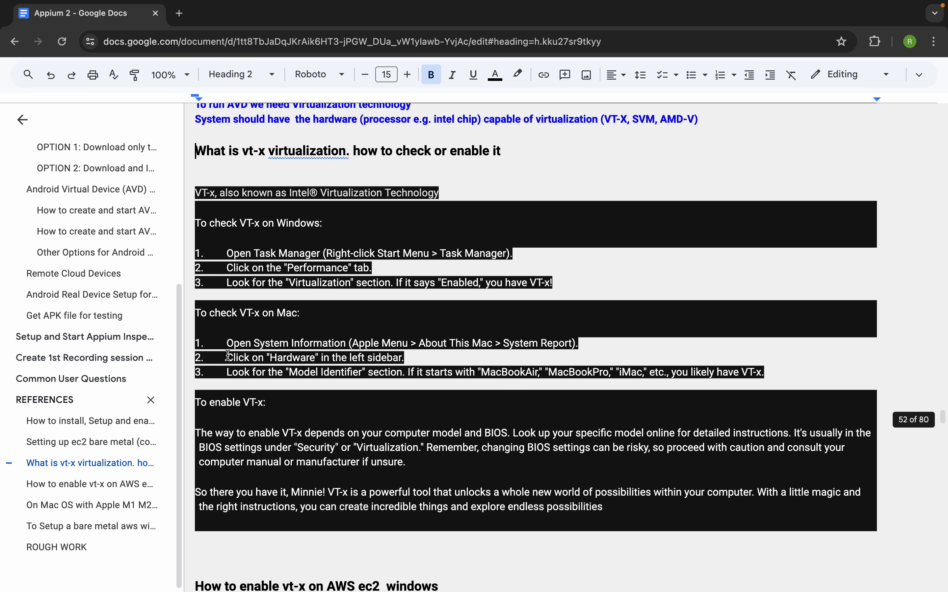
{"action": "scroll", "coordinate": [313, 222], "scroll_direction": "up", "scroll_amount": 2}
{"action": "scroll", "coordinate": [313, 222], "scroll_direction": "up", "scroll_amount": 2}
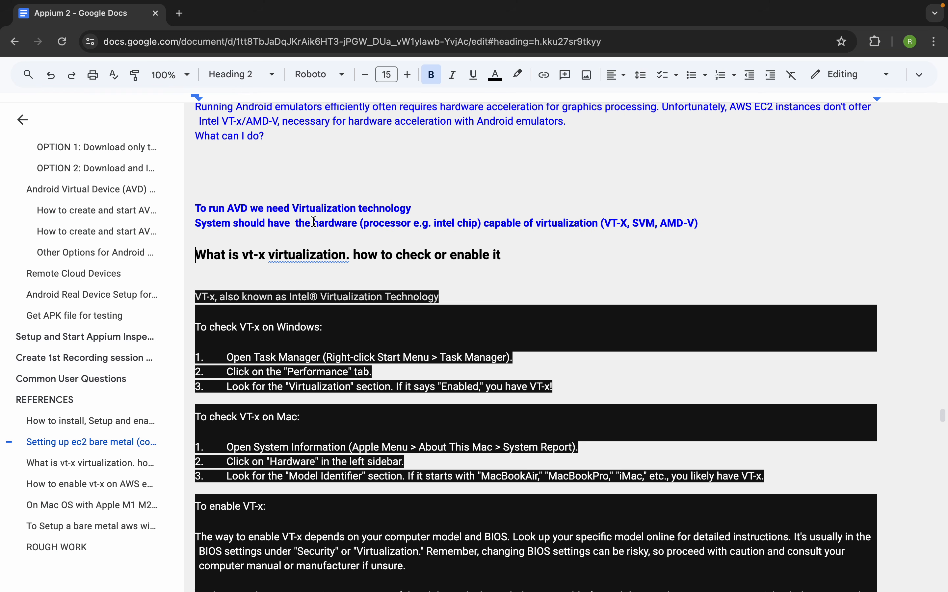
{"action": "scroll", "coordinate": [332, 343], "scroll_direction": "up", "scroll_amount": 15}
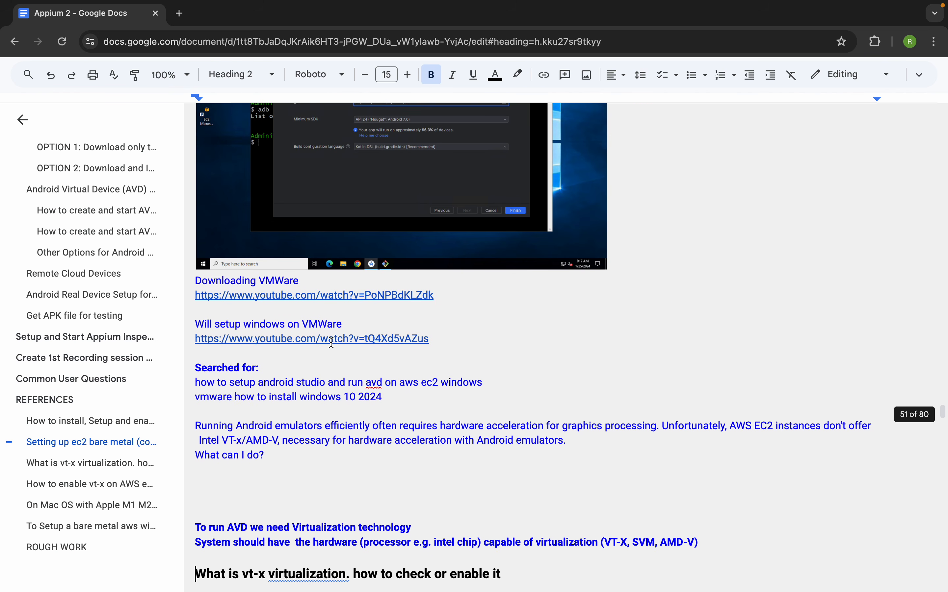
{"action": "scroll", "coordinate": [331, 344], "scroll_direction": "up", "scroll_amount": 10}
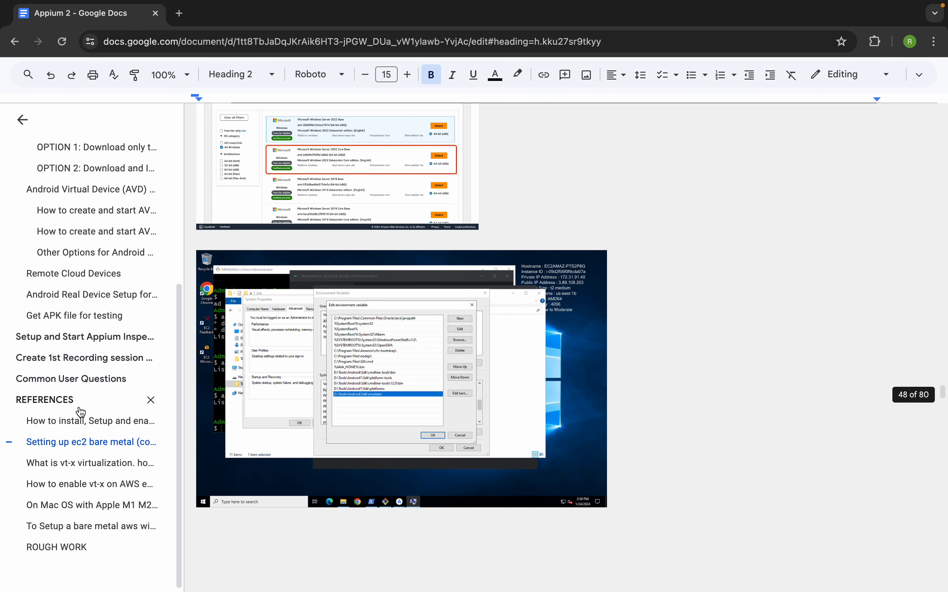
- Look through the first installation and setup reference and continue to the section on checking or enabling VT-x virtualization
{"action": "left_click", "coordinate": [71, 421]}
{"action": "scroll", "coordinate": [342, 401], "scroll_direction": "down", "scroll_amount": 15}
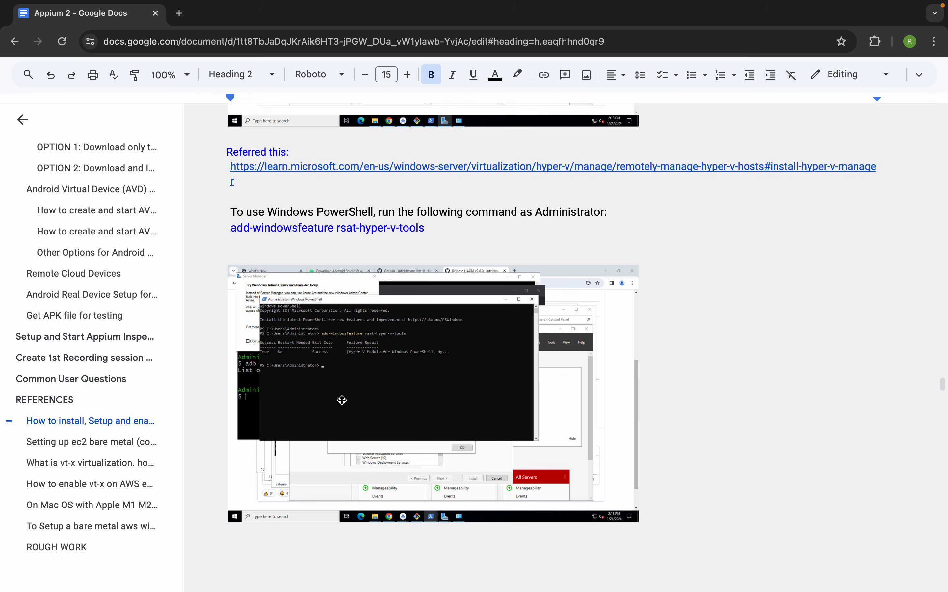
{"action": "scroll", "coordinate": [342, 401], "scroll_direction": "down", "scroll_amount": 20}
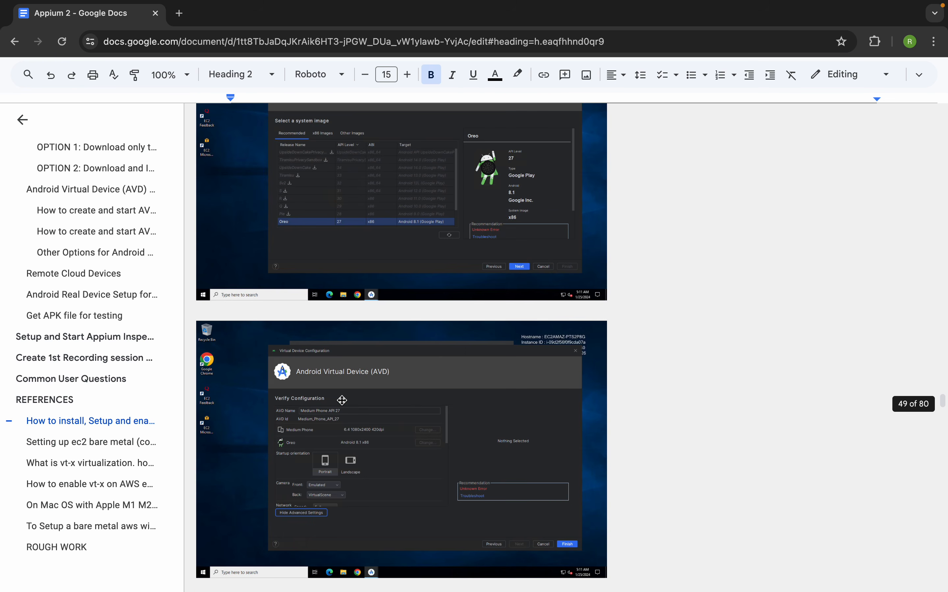
{"action": "scroll", "coordinate": [342, 400], "scroll_direction": "up", "scroll_amount": 3}
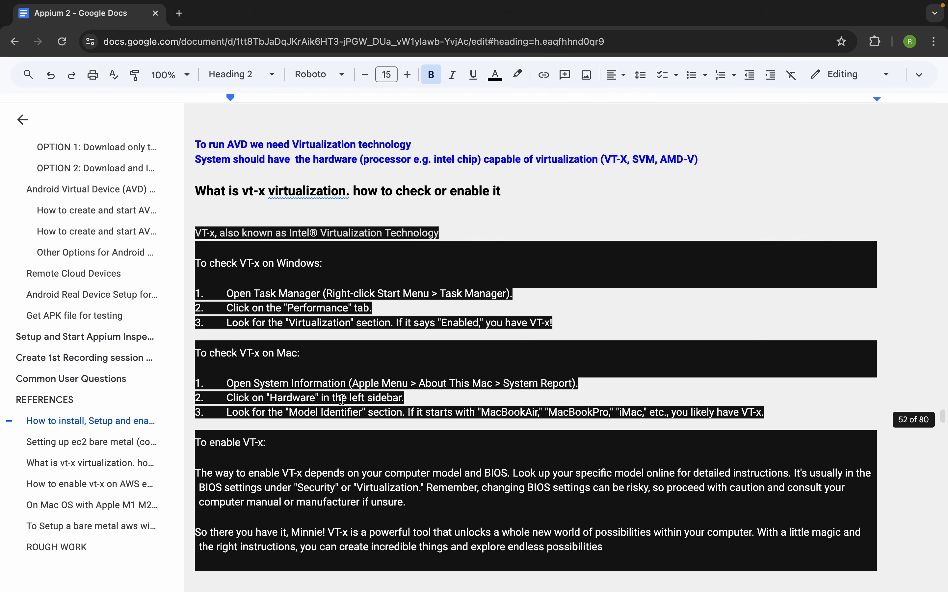
- Highlight the heading and the three instructions for checking VT-x on Windows in the virtualization section
{"action": "left_click", "coordinate": [277, 192]}
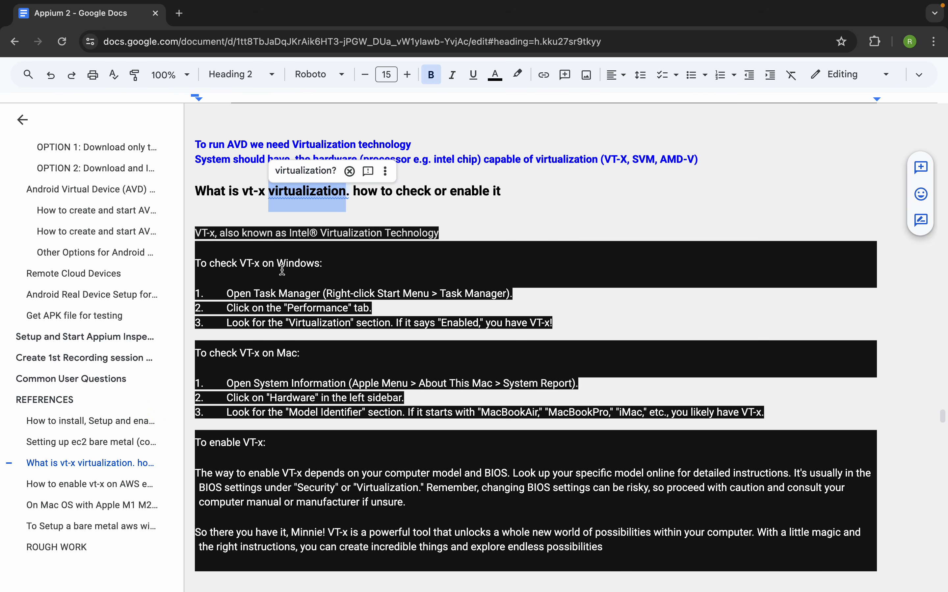
{"action": "left_click", "coordinate": [226, 266]}
{"action": "left_click_drag", "start_coordinate": [315, 265], "coordinate": [254, 267]}
{"action": "left_click_drag", "start_coordinate": [175, 267], "coordinate": [177, 266]}
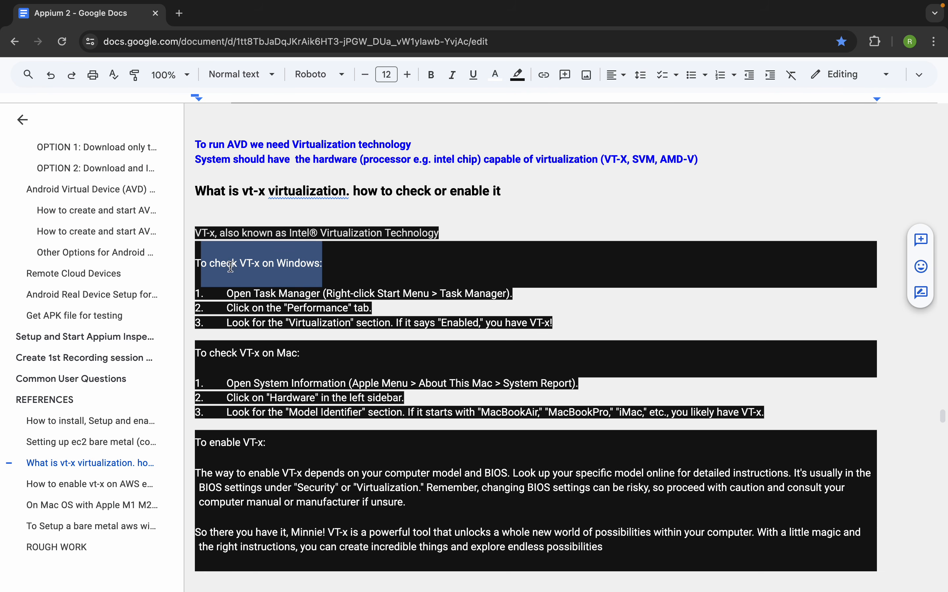
{"action": "left_click", "coordinate": [460, 319]}
{"action": "left_click_drag", "start_coordinate": [573, 319], "coordinate": [186, 294]}
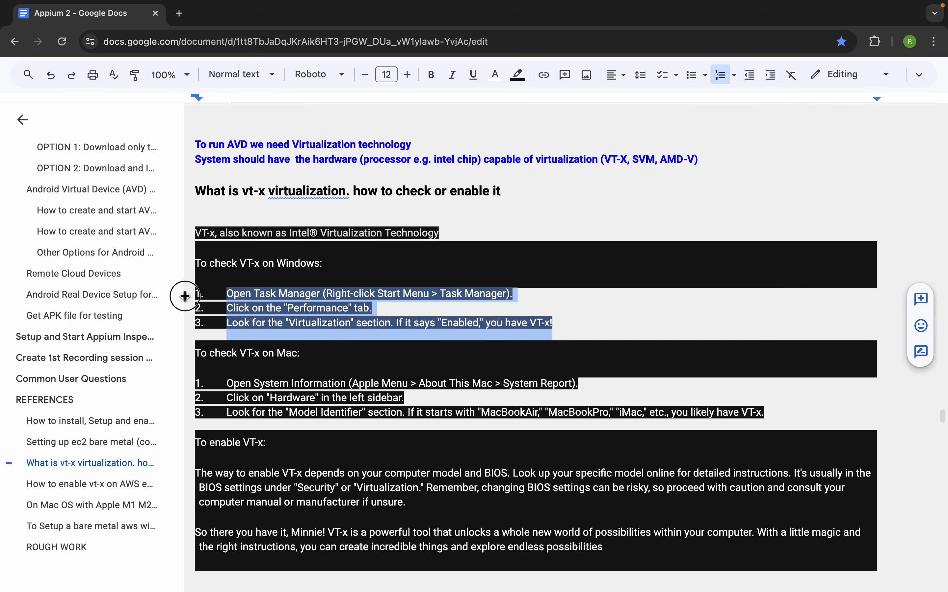
- Highlight the instructions for checking VT-x on Mac and read on through enabling VT-x, including on AWS EC2 Windows
{"action": "scroll", "coordinate": [257, 380], "scroll_direction": "down", "scroll_amount": 1}
{"action": "left_click_drag", "start_coordinate": [768, 383], "coordinate": [183, 334]}
{"action": "scroll", "coordinate": [307, 397], "scroll_direction": "down", "scroll_amount": 2}
{"action": "scroll", "coordinate": [292, 403], "scroll_direction": "down", "scroll_amount": 1}
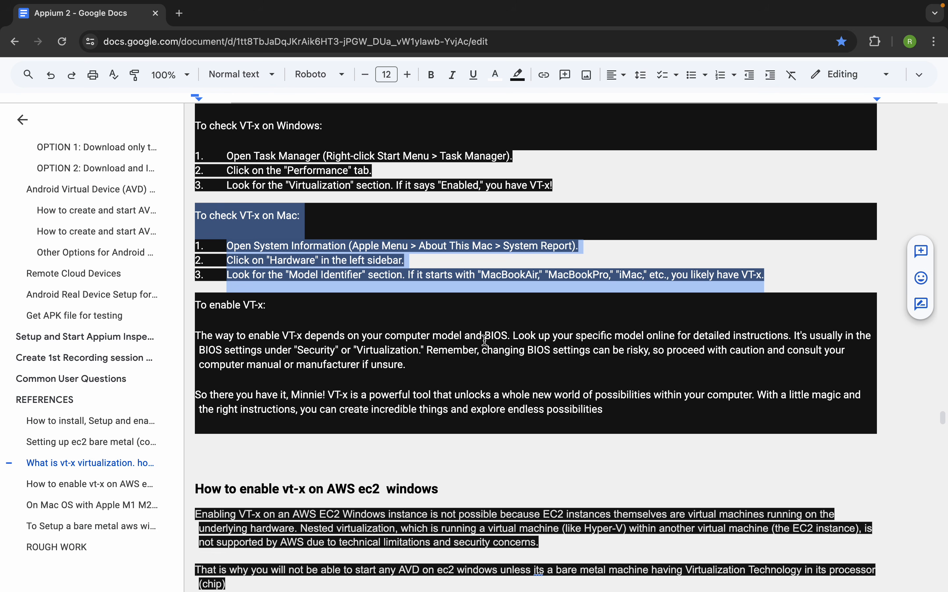
{"action": "scroll", "coordinate": [492, 298], "scroll_direction": "down", "scroll_amount": 4}
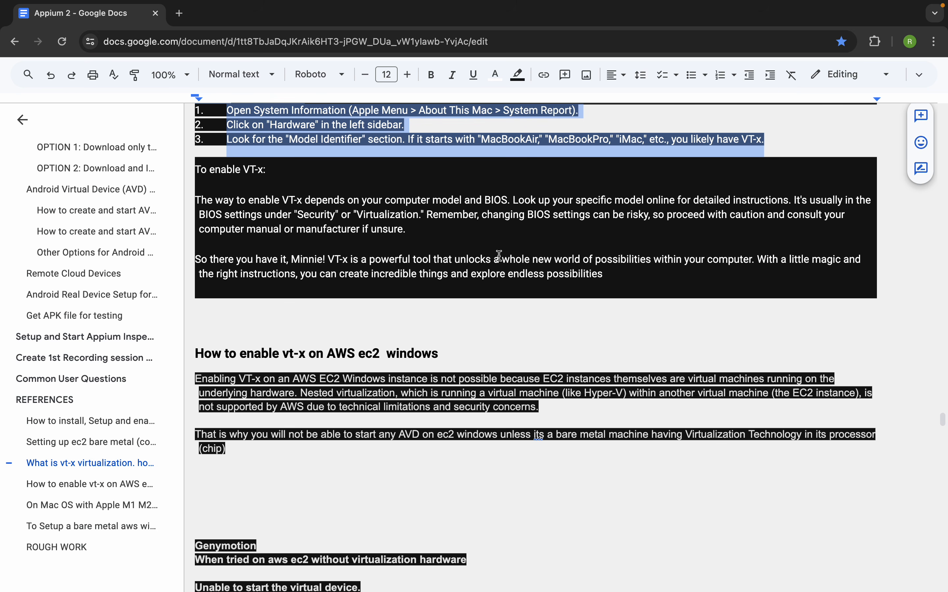
- Highlight the key phrases on EC2 instances being virtual machines and on nested virtualization in the AWS EC2 Windows VT-x section
{"action": "mouse_move", "coordinate": [556, 6]}
{"action": "left_click_drag", "start_coordinate": [200, 379], "coordinate": [431, 379]}
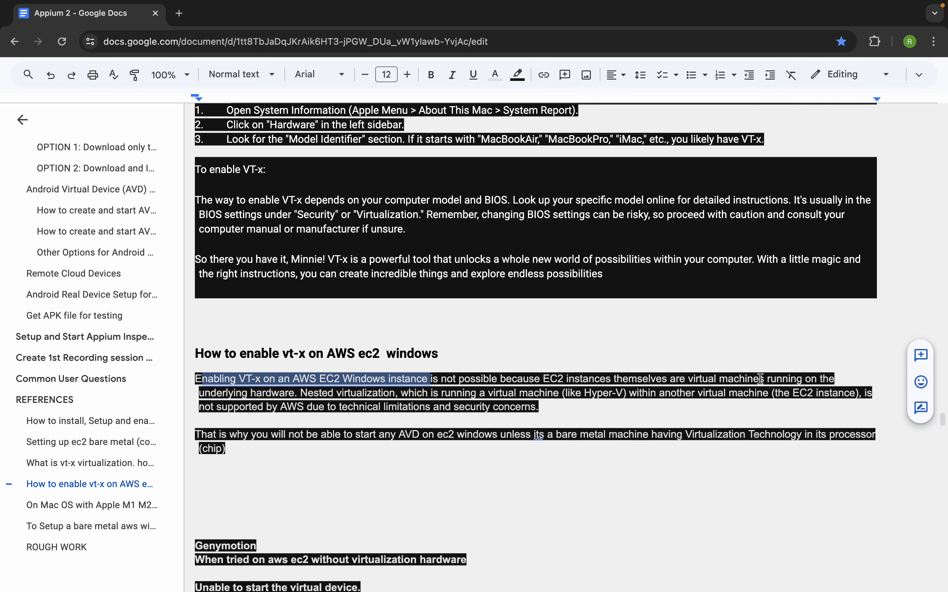
{"action": "left_click_drag", "start_coordinate": [764, 379], "coordinate": [667, 379]}
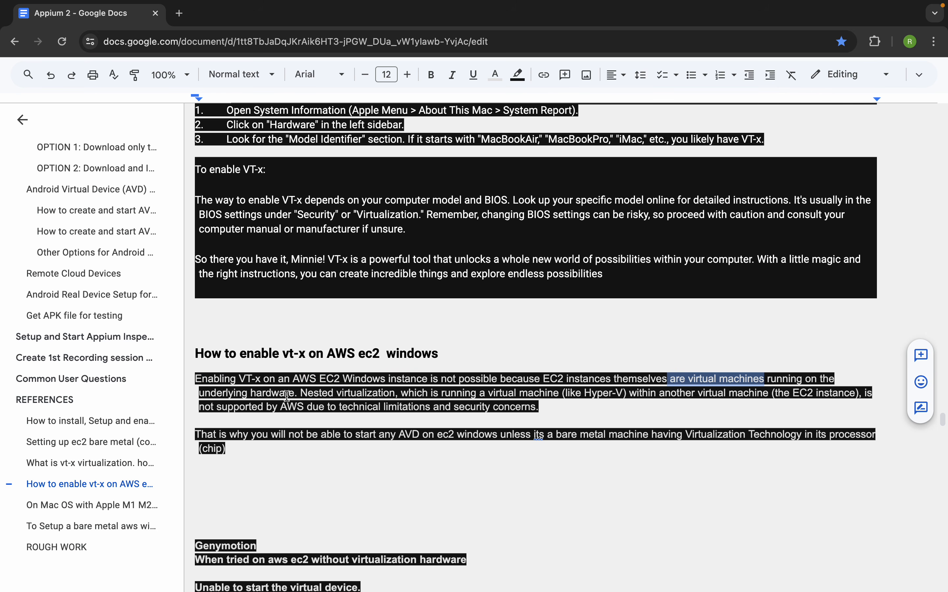
{"action": "left_click_drag", "start_coordinate": [272, 393], "coordinate": [600, 397]}
{"action": "left_click_drag", "start_coordinate": [703, 395], "coordinate": [770, 396]}
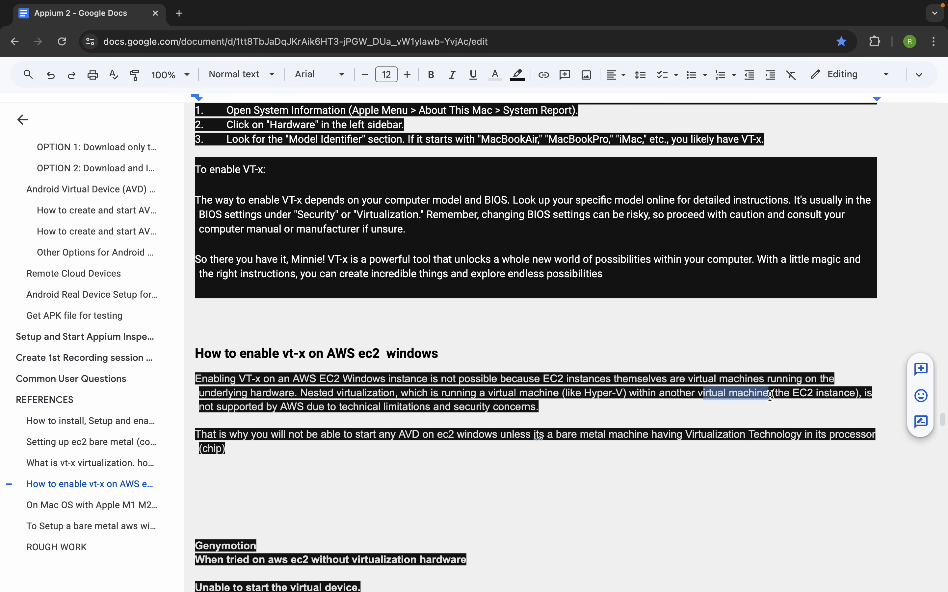
{"action": "left_click", "coordinate": [333, 464]}
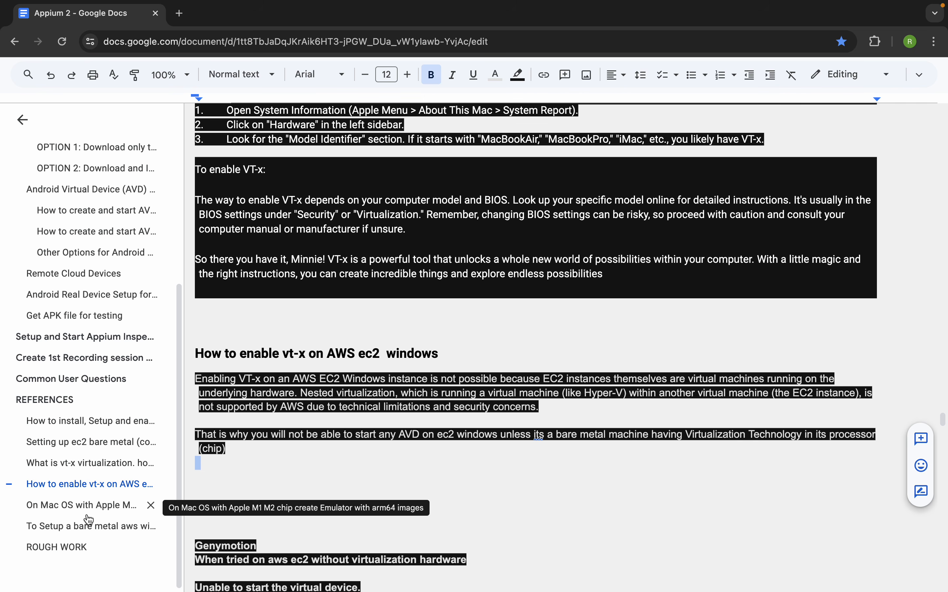
{"action": "left_click", "coordinate": [202, 479]}
- Open the EC2 instance comparison link for m5zn.metal from the document's bare metal AWS Windows section in a new browser tab
{"action": "scroll", "coordinate": [292, 483], "scroll_direction": "down", "scroll_amount": 5}
{"action": "scroll", "coordinate": [293, 485], "scroll_direction": "down", "scroll_amount": 1}
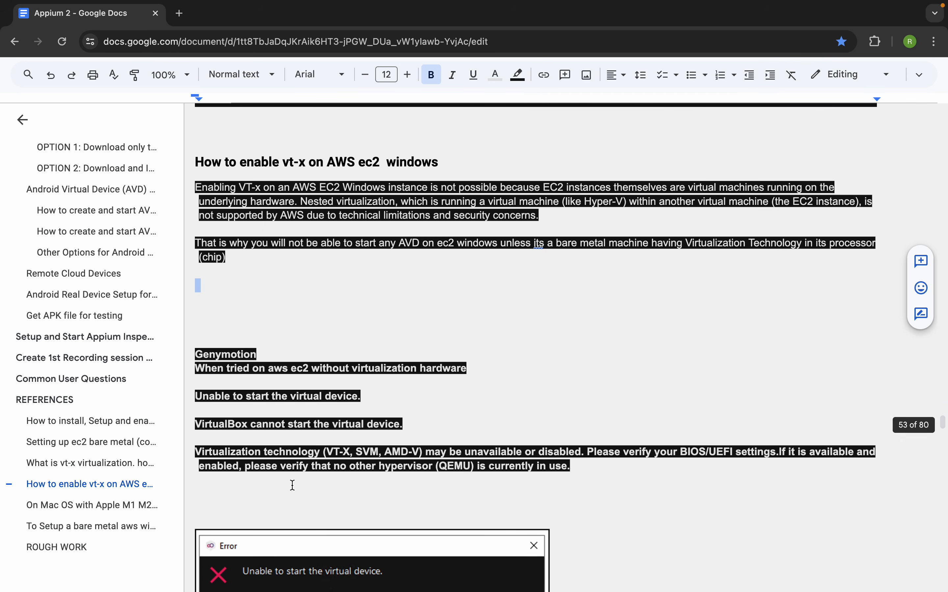
{"action": "scroll", "coordinate": [293, 485], "scroll_direction": "down", "scroll_amount": 20}
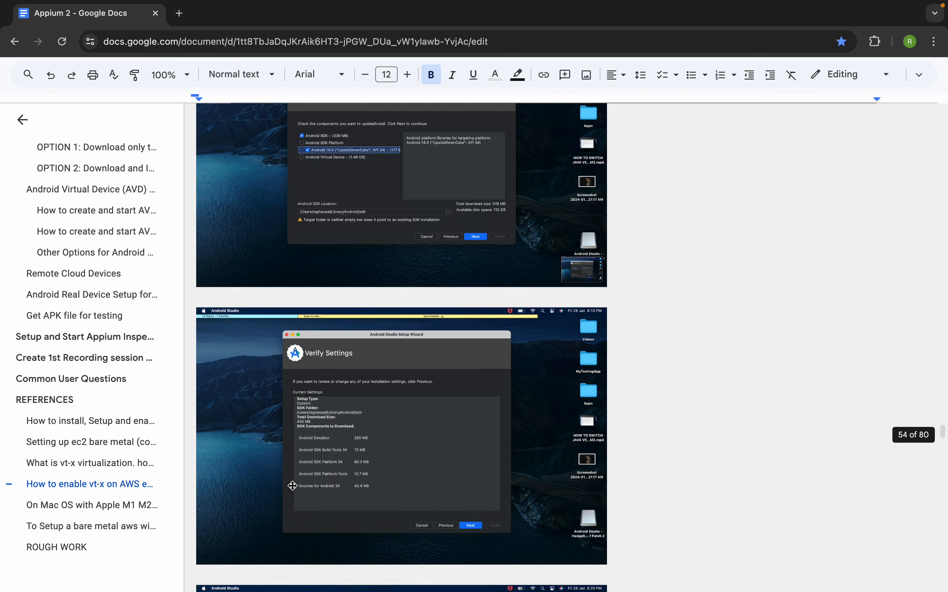
{"action": "scroll", "coordinate": [292, 486], "scroll_direction": "down", "scroll_amount": 20}
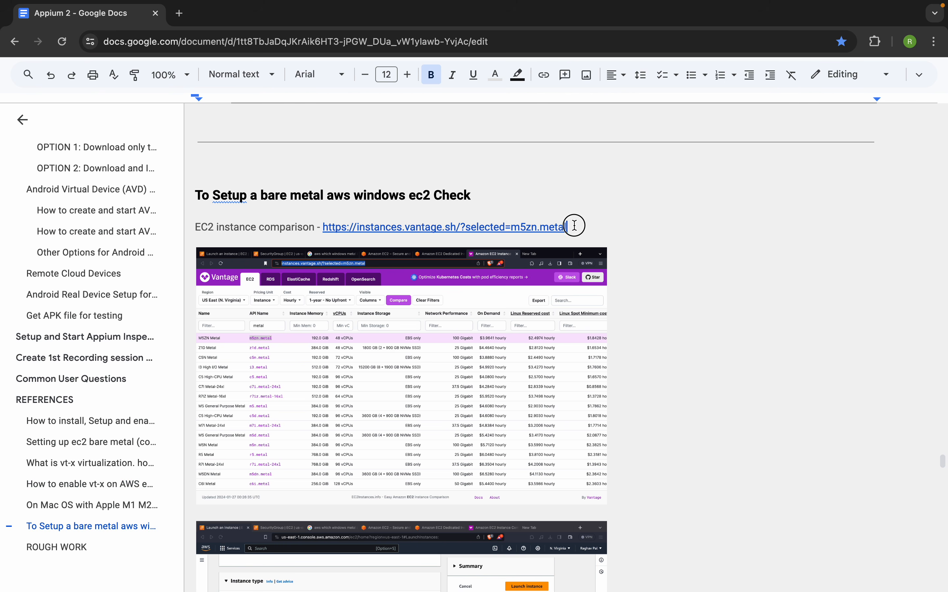
{"action": "left_click_drag", "start_coordinate": [575, 227], "coordinate": [322, 226]}
{"action": "key", "text": "super+c"}
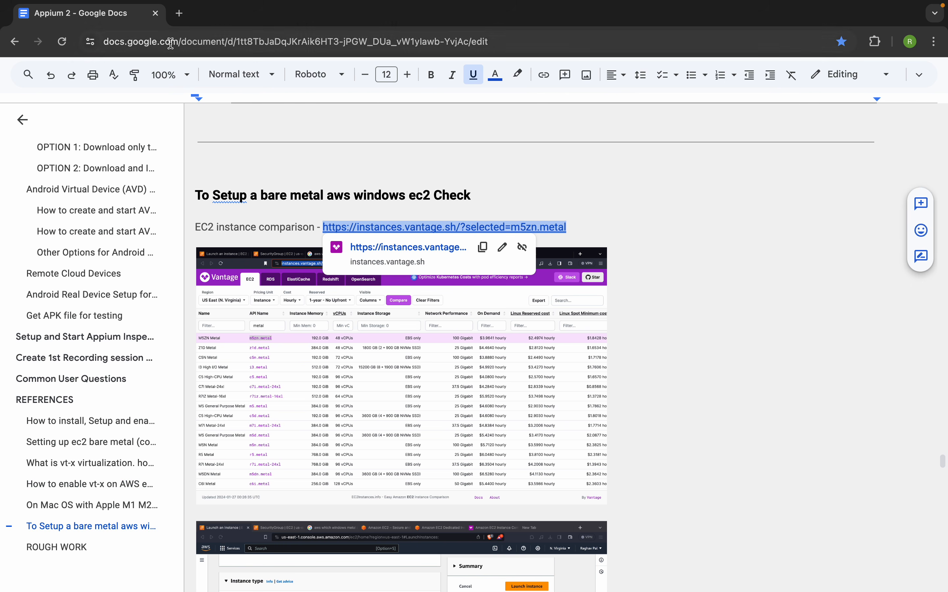
{"action": "left_click", "coordinate": [179, 13]}
{"action": "key", "text": "super+v"}
{"action": "key", "text": "Return"}
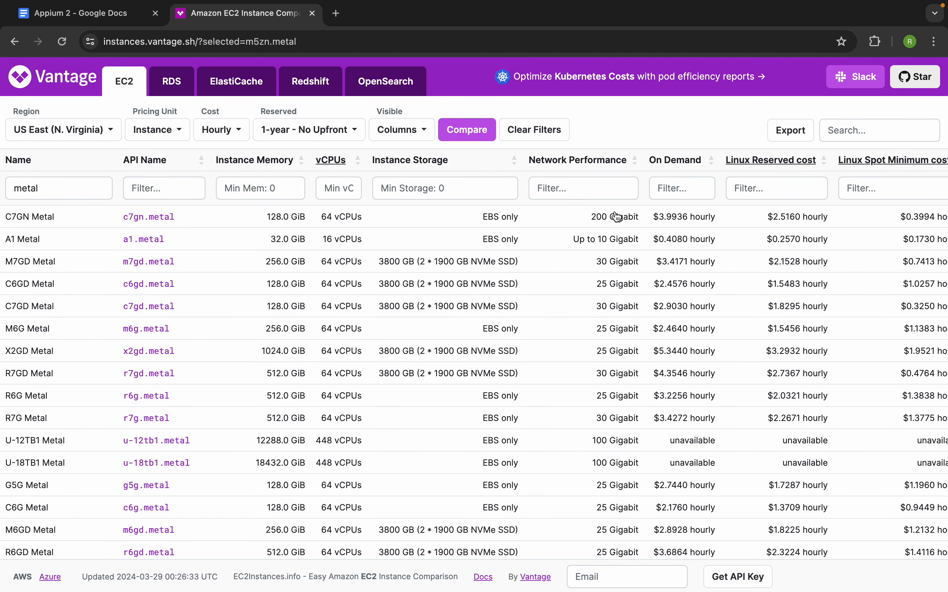
- Look across the columns of the metal instance comparison table and close that page
{"action": "scroll", "coordinate": [611, 217], "scroll_direction": "right", "scroll_amount": 5}
{"action": "scroll", "coordinate": [598, 224], "scroll_direction": "left", "scroll_amount": 5}
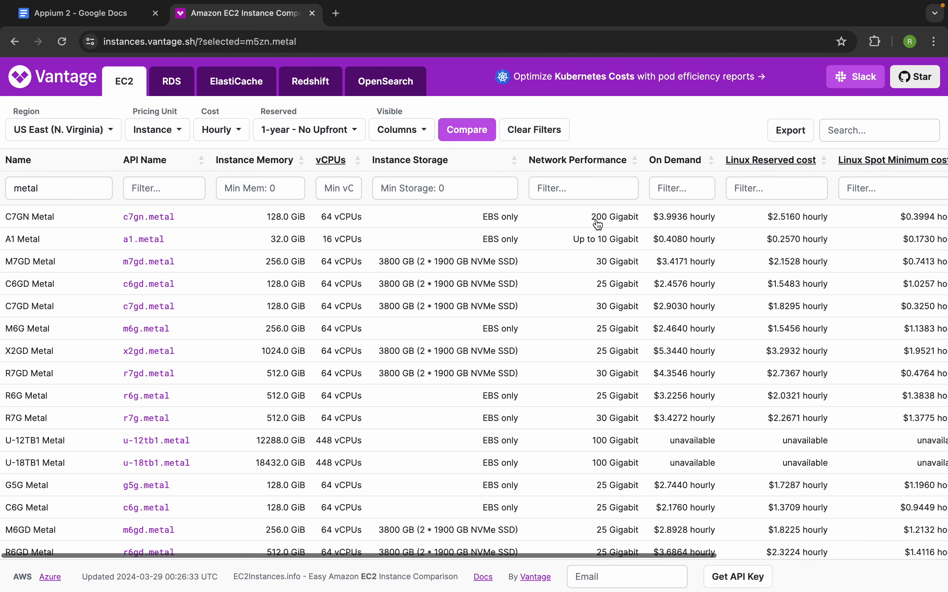
{"action": "left_click", "coordinate": [312, 13]}
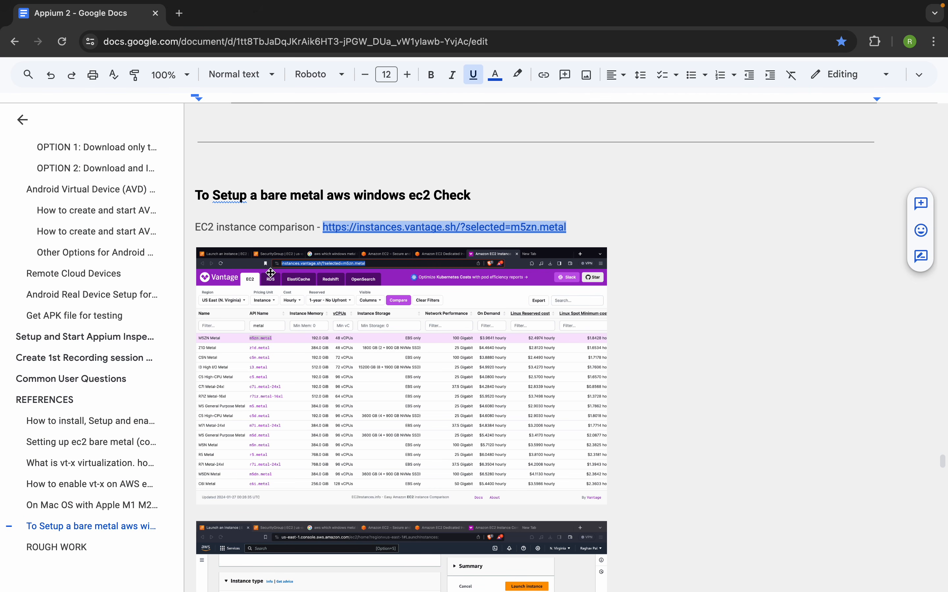
- Look through the remaining references and return to the section on creating and starting an AVD with the Android Studio GUI App
{"action": "scroll", "coordinate": [350, 347], "scroll_direction": "down", "scroll_amount": 15}
{"action": "scroll", "coordinate": [351, 348], "scroll_direction": "up", "scroll_amount": 20}
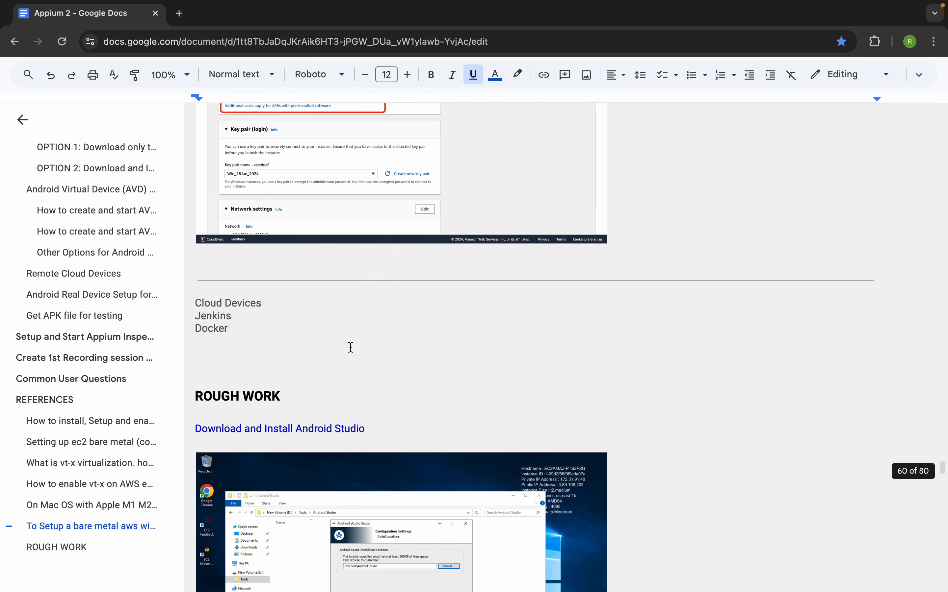
{"action": "scroll", "coordinate": [350, 347], "scroll_direction": "up", "scroll_amount": 15}
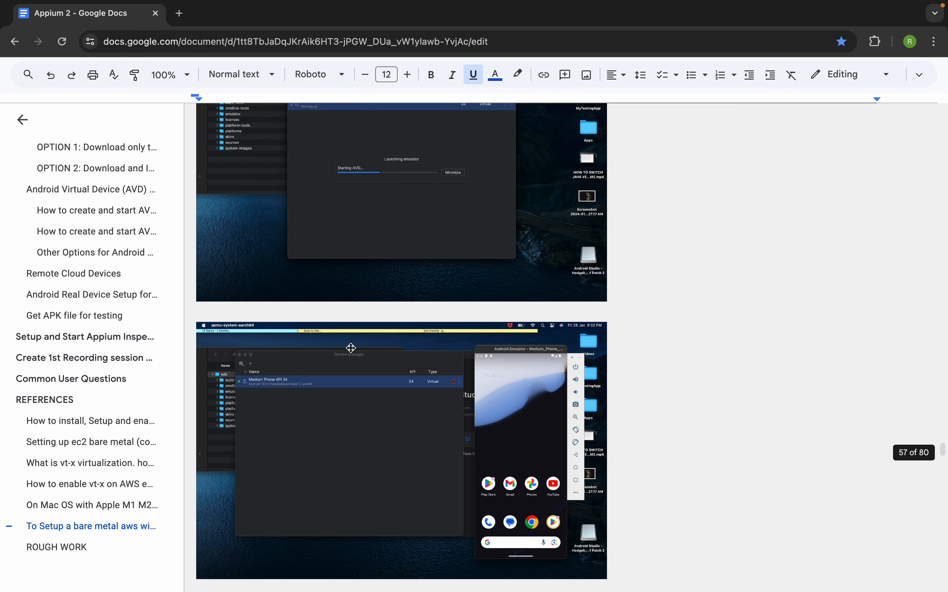
{"action": "scroll", "coordinate": [351, 348], "scroll_direction": "up", "scroll_amount": 15}
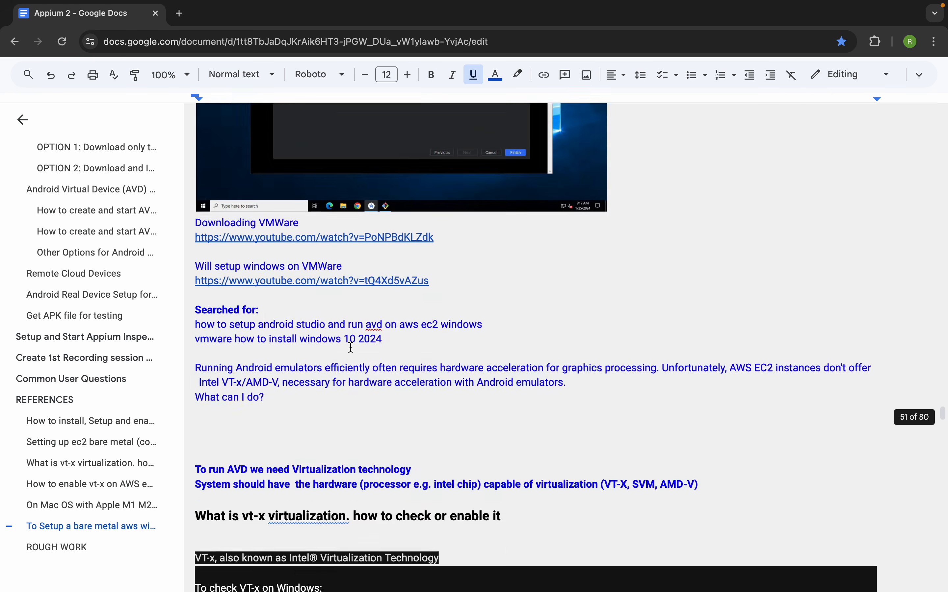
{"action": "left_click", "coordinate": [84, 168]}
{"action": "left_click", "coordinate": [75, 336]}
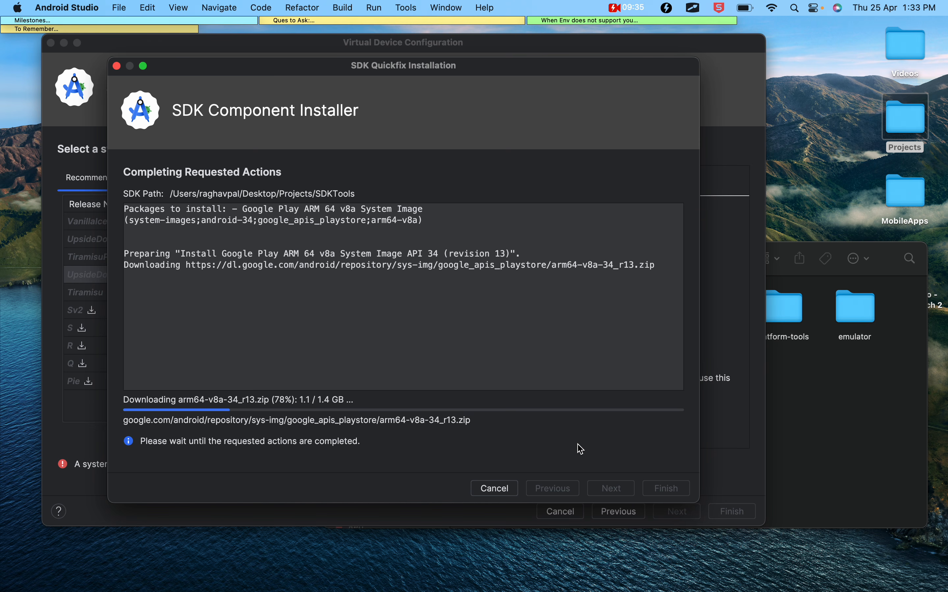
- Switch from Android Studio back to the setup document and highlight "Android Studio" in the AVD creation heading
{"action": "key", "text": "ctrl+Right"}
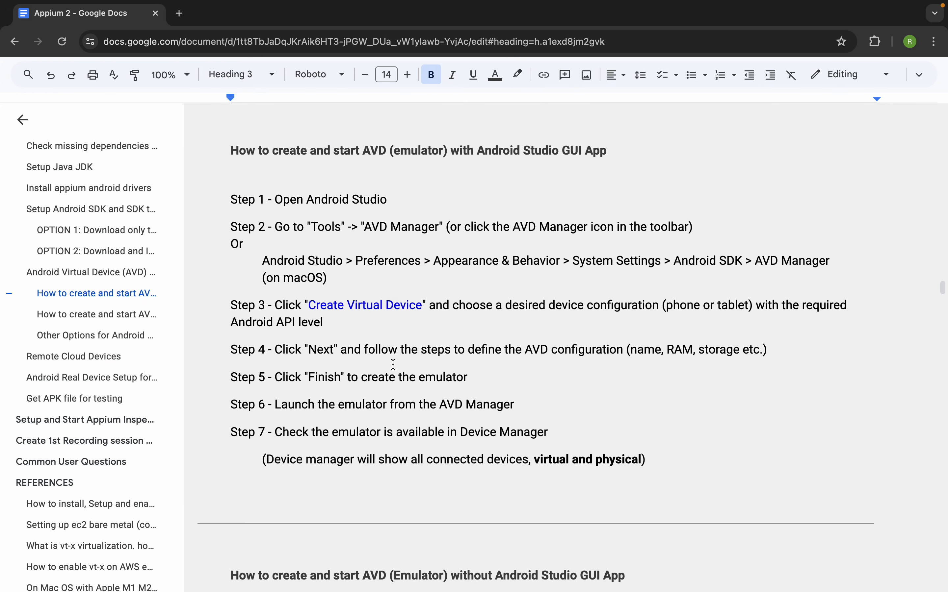
{"action": "left_click", "coordinate": [559, 150]}
{"action": "left_click_drag", "start_coordinate": [559, 150], "coordinate": [478, 149]}
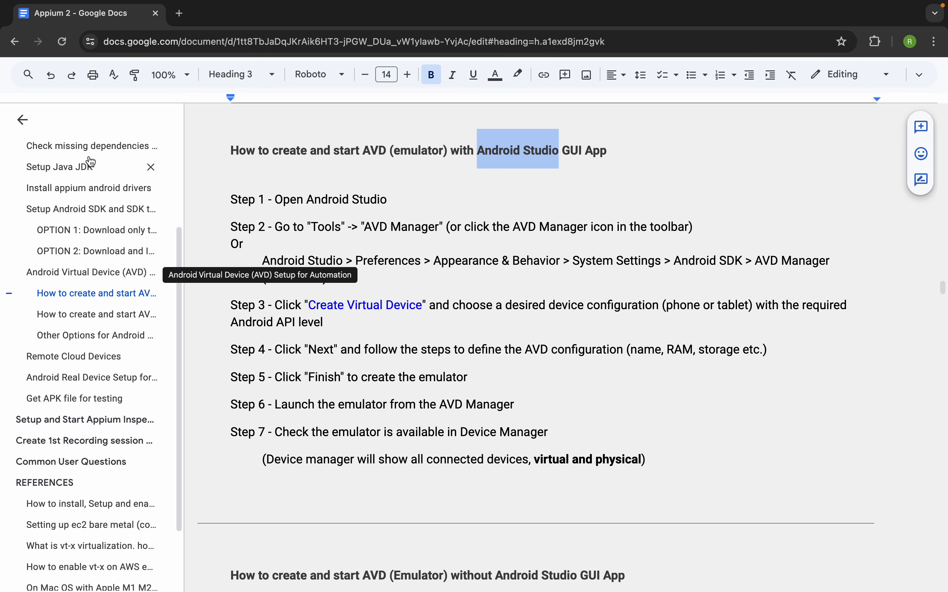
- Go to the "Setup Android SDK and SDK tools" section and mark its heading and the two download options
{"action": "left_click", "coordinate": [67, 214]}
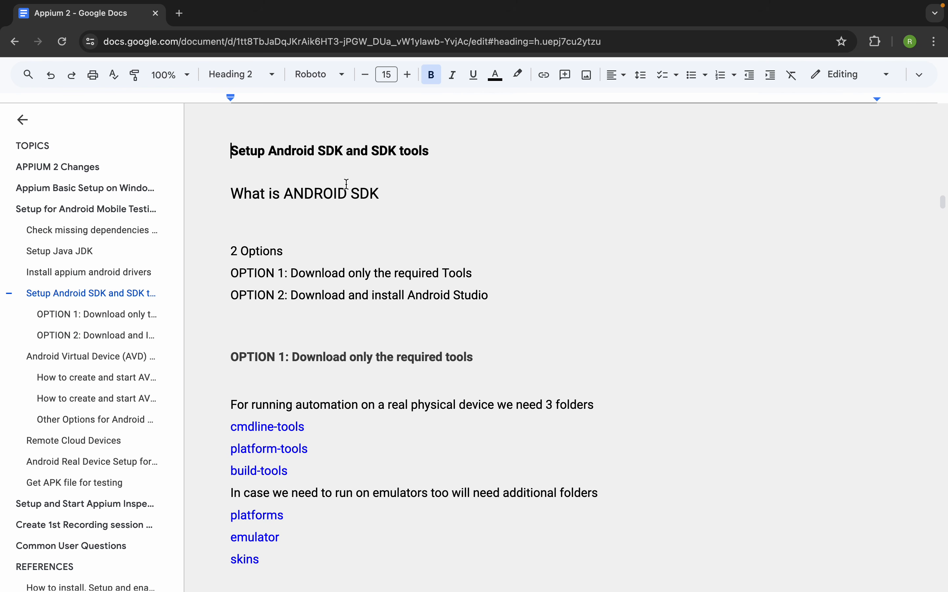
{"action": "left_click_drag", "start_coordinate": [225, 131], "coordinate": [469, 175]}
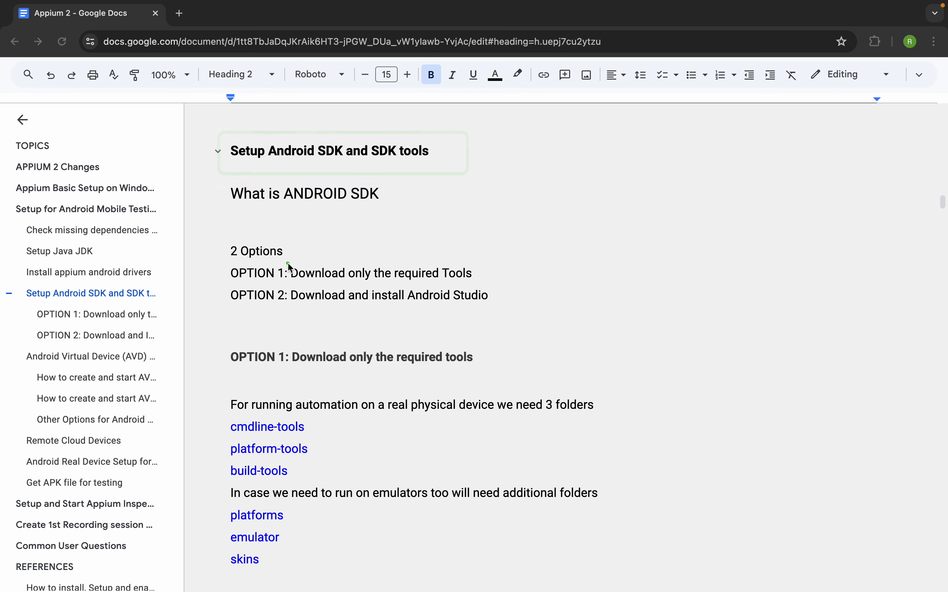
{"action": "mouse_move", "coordinate": [288, 264]}
{"action": "left_mouse_down"}
{"action": "mouse_move", "coordinate": [493, 279]}
{"action": "mouse_move", "coordinate": [499, 289]}
{"action": "left_mouse_up"}
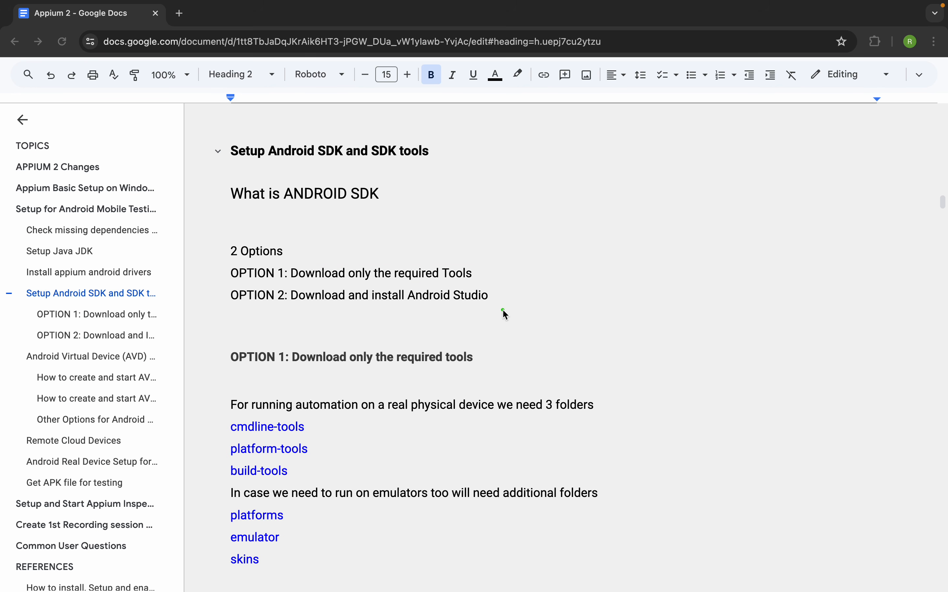
{"action": "mouse_move", "coordinate": [503, 308]}
{"action": "left_mouse_down"}
{"action": "mouse_move", "coordinate": [203, 292]}
{"action": "mouse_move", "coordinate": [218, 288]}
{"action": "left_mouse_up"}
{"action": "mouse_move", "coordinate": [222, 261]}
{"action": "left_mouse_down"}
{"action": "mouse_move", "coordinate": [531, 305]}
{"action": "mouse_move", "coordinate": [222, 290]}
{"action": "mouse_move", "coordinate": [515, 284]}
{"action": "left_mouse_up"}
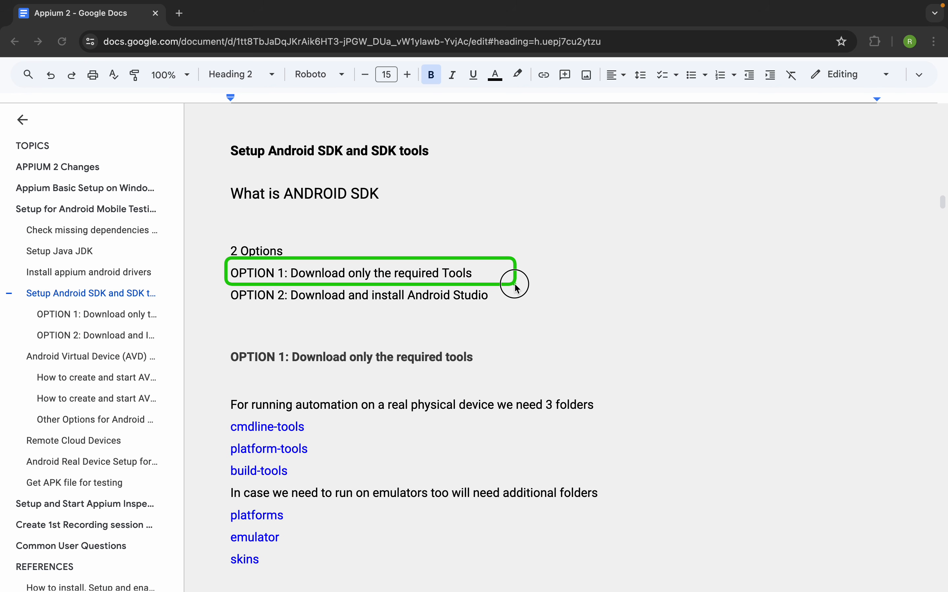
{"action": "key", "text": "Escape"}
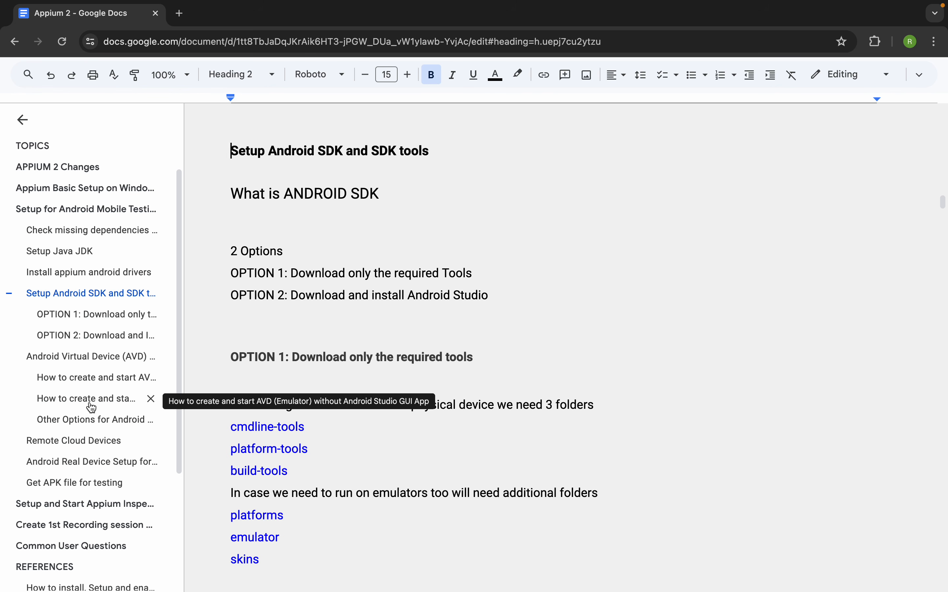
- Highlight the heading on creating an AVD without Android Studio and Genymotion in the emulator options table, and return to the Android Studio instructions
{"action": "left_click", "coordinate": [83, 399]}
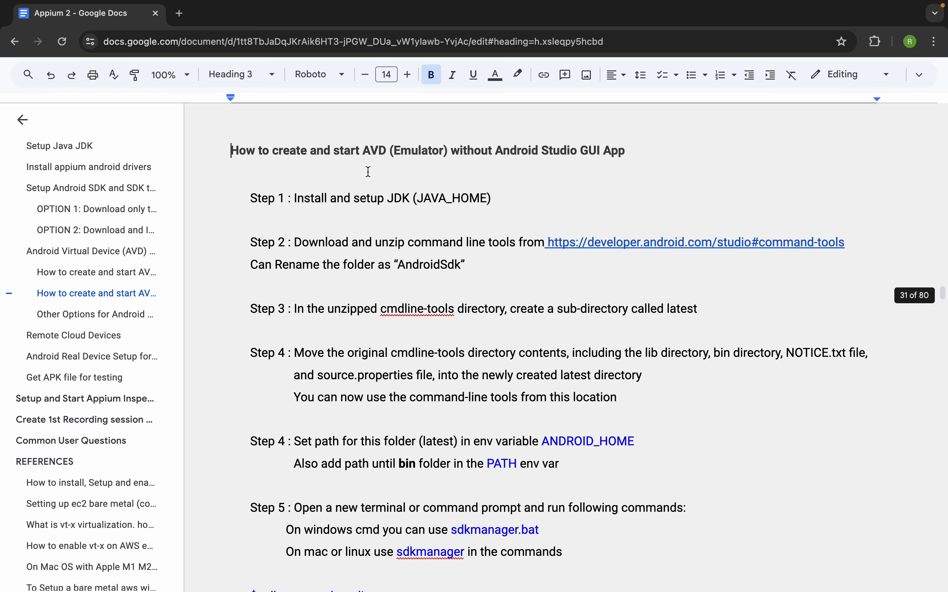
{"action": "left_click_drag", "start_coordinate": [637, 151], "coordinate": [220, 165]}
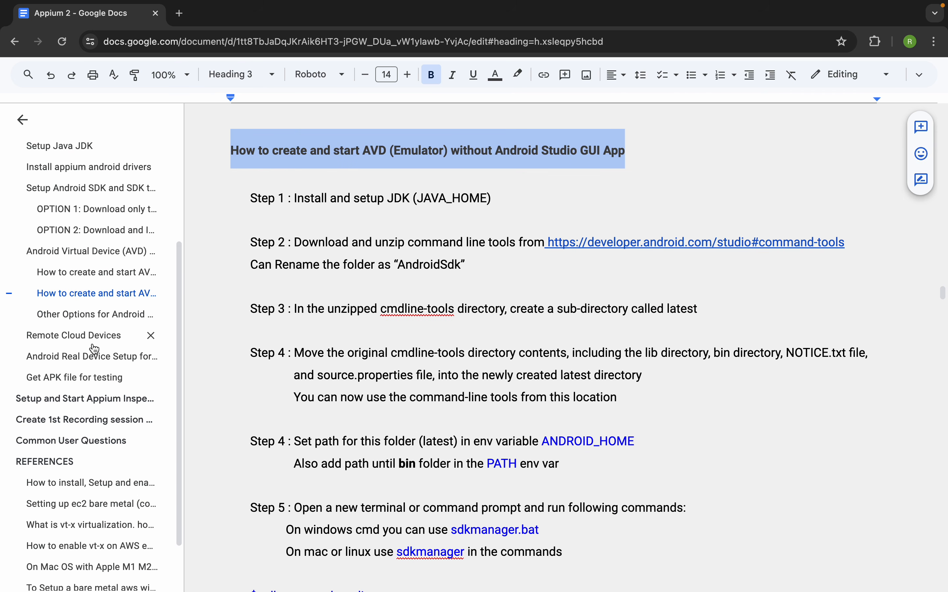
{"action": "left_click", "coordinate": [85, 315]}
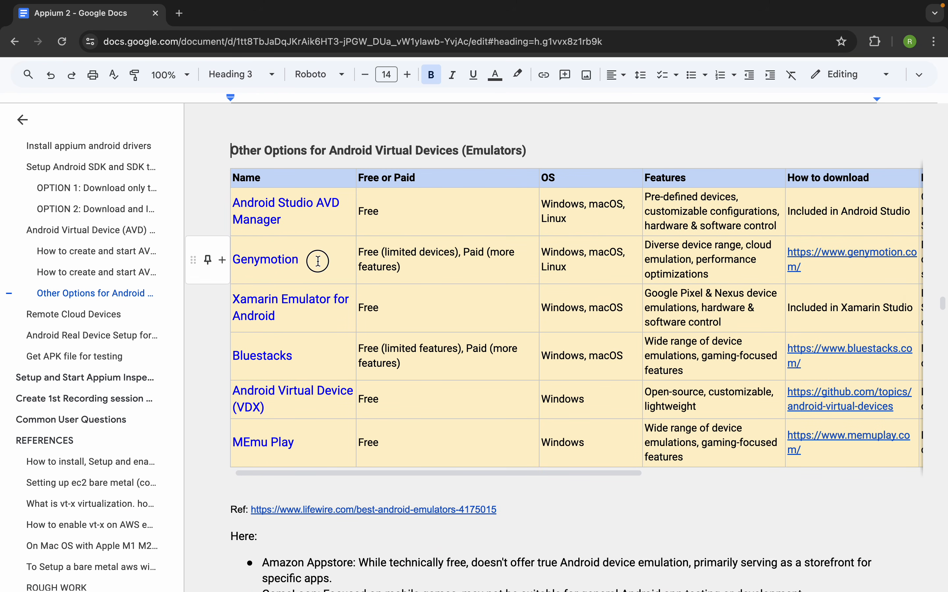
{"action": "left_click_drag", "start_coordinate": [316, 261], "coordinate": [229, 260]}
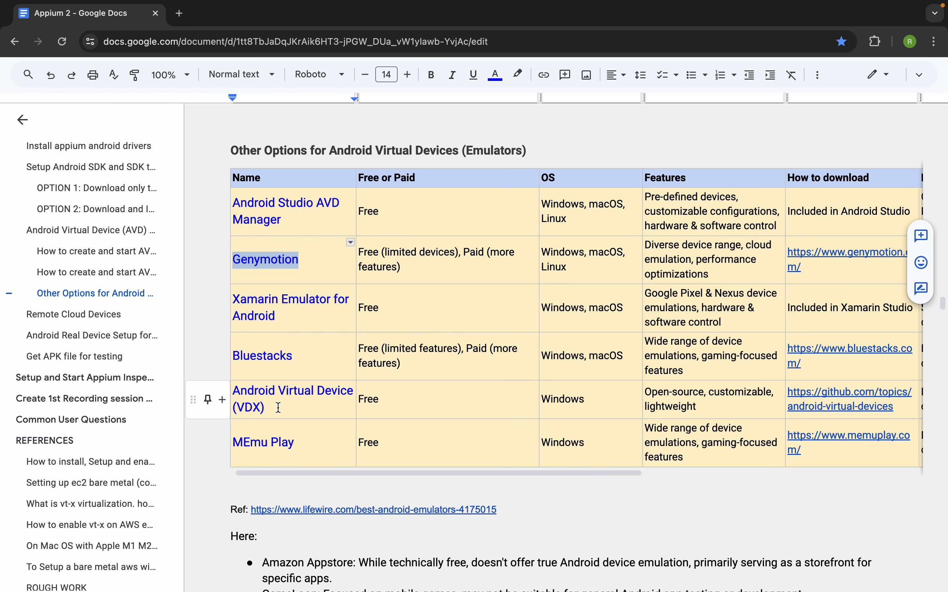
{"action": "scroll", "coordinate": [278, 464], "scroll_direction": "down", "scroll_amount": 1}
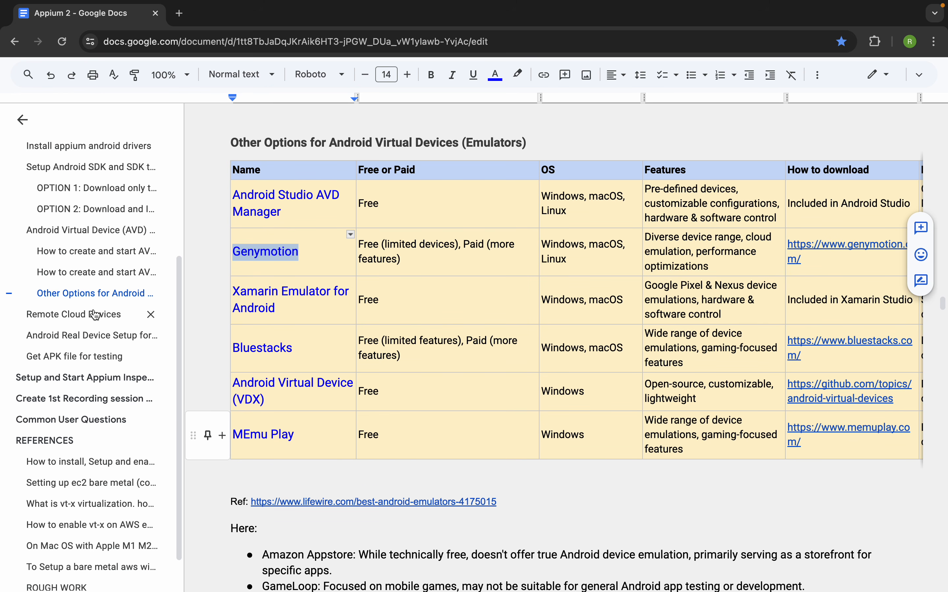
{"action": "scroll", "coordinate": [80, 270], "scroll_direction": "up", "scroll_amount": 1}
{"action": "left_click", "coordinate": [82, 272]}
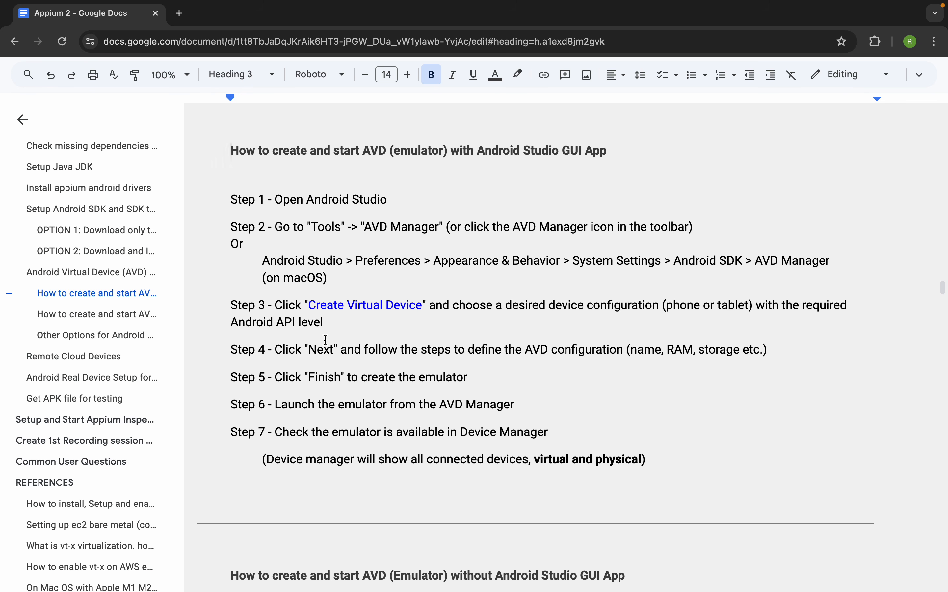
- Switch to the SDKTools folder in Finder and look inside its platforms, platform-tools, build-tools and emulator folders
{"action": "key", "text": "ctrl+Left"}
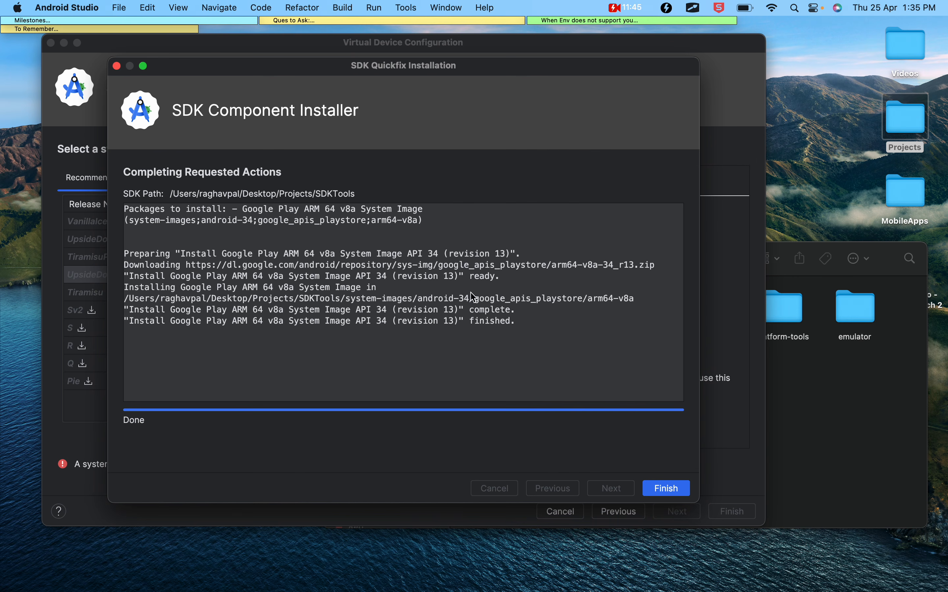
{"action": "left_click", "coordinate": [826, 411]}
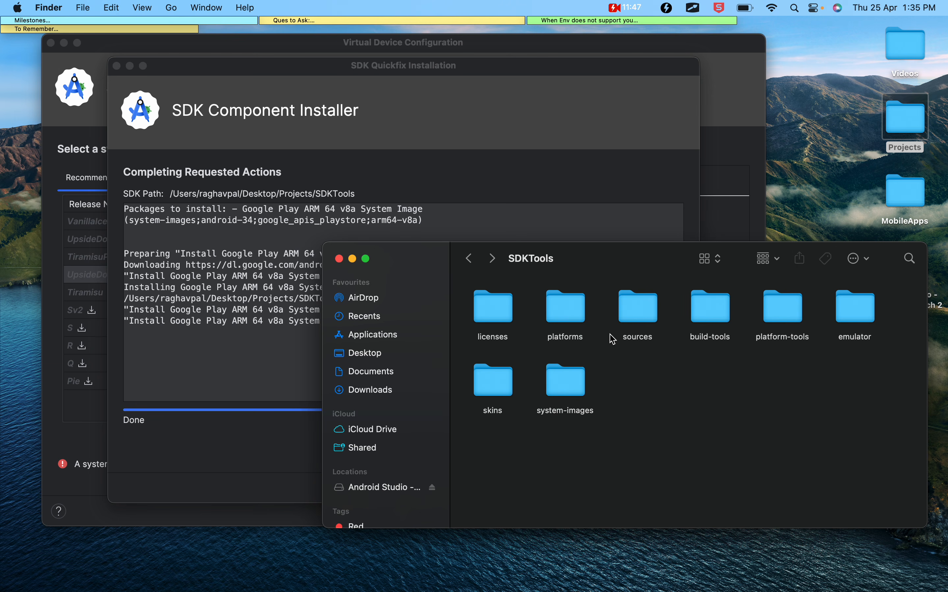
{"action": "double_click", "coordinate": [566, 309]}
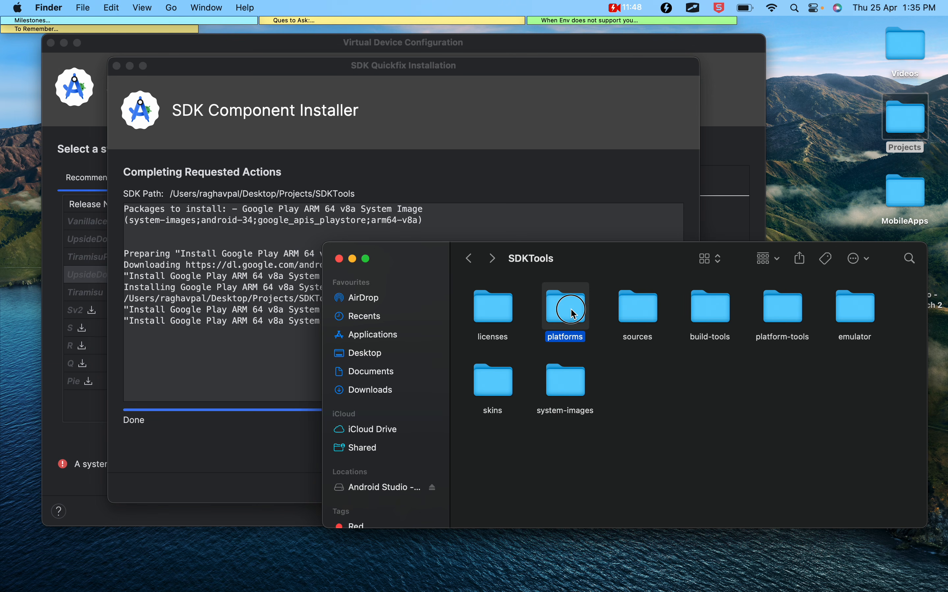
{"action": "left_click", "coordinate": [470, 258]}
{"action": "double_click", "coordinate": [787, 313]}
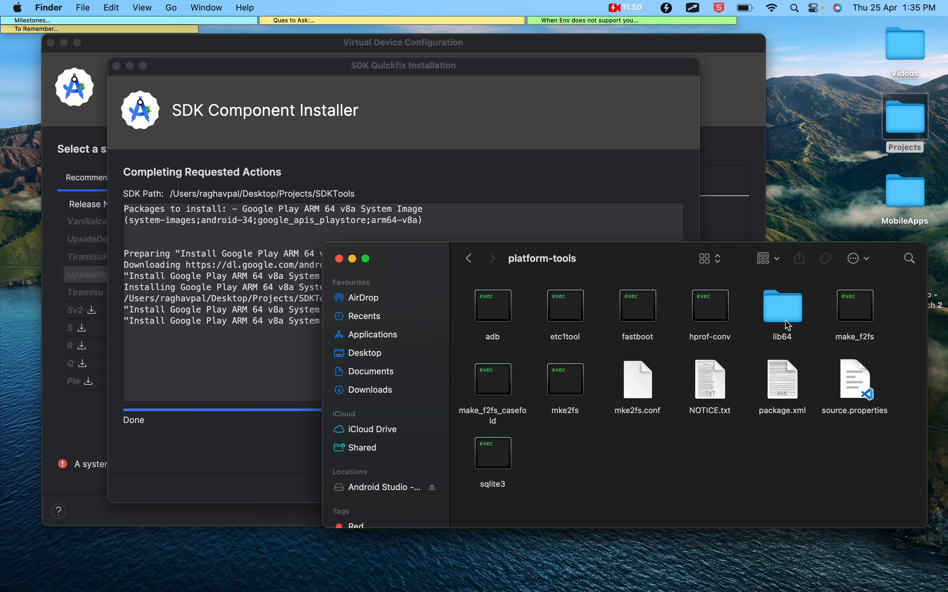
{"action": "left_click", "coordinate": [470, 258]}
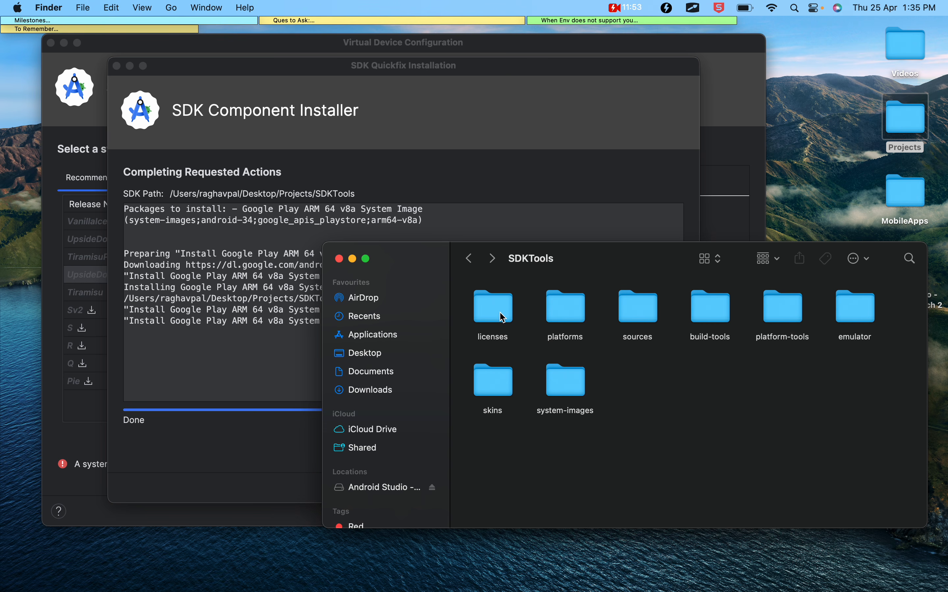
{"action": "double_click", "coordinate": [710, 314]}
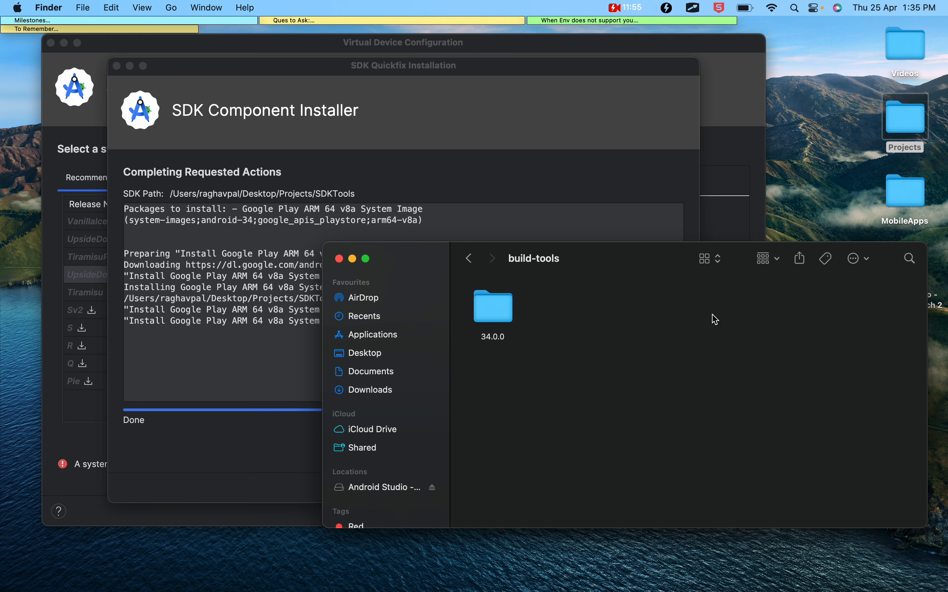
{"action": "left_click", "coordinate": [472, 259]}
{"action": "double_click", "coordinate": [859, 313]}
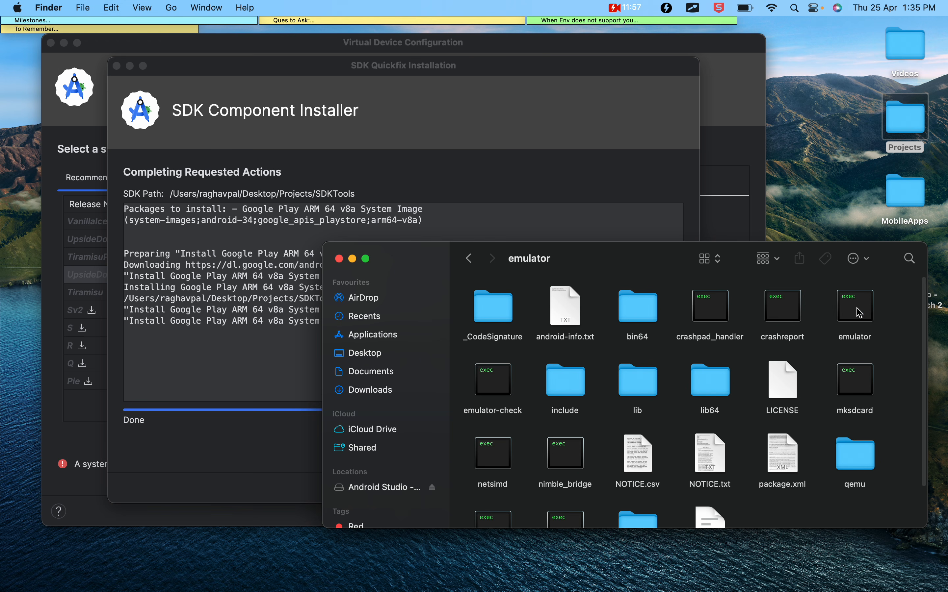
- Go back from the emulator folder to SDKTools, look inside its skins folder and return
{"action": "left_click", "coordinate": [469, 259]}
{"action": "double_click", "coordinate": [484, 390]}
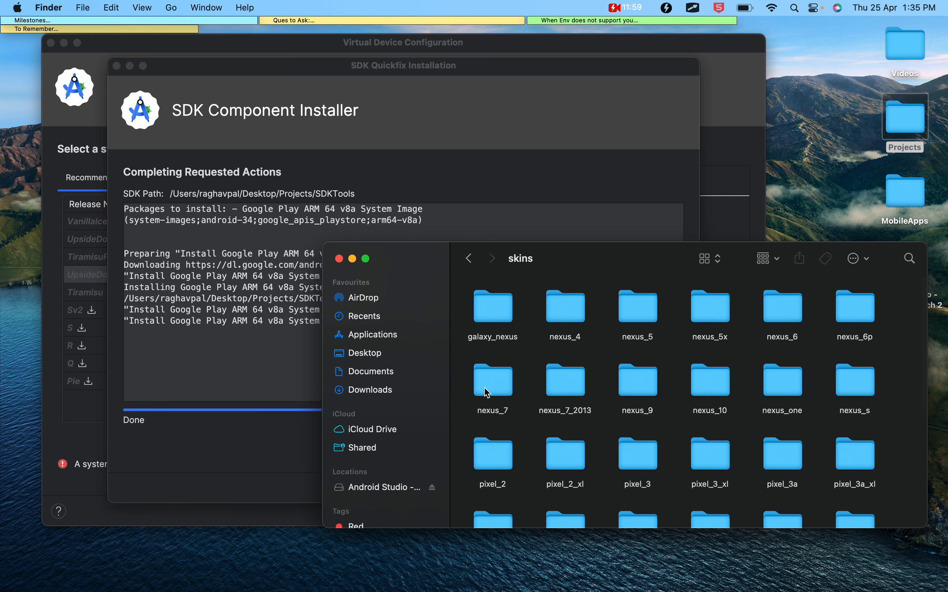
{"action": "left_click", "coordinate": [469, 259]}
- Switch to Android Studio, finish the SDK component installation and proceed with the UpsideDownCake API 34 system image
{"action": "left_click", "coordinate": [270, 318]}
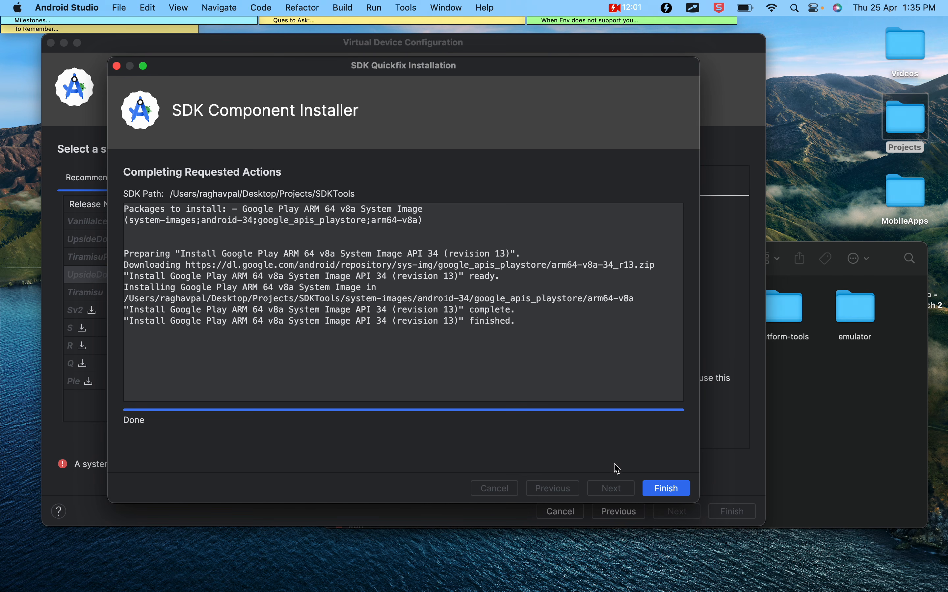
{"action": "left_click", "coordinate": [660, 488]}
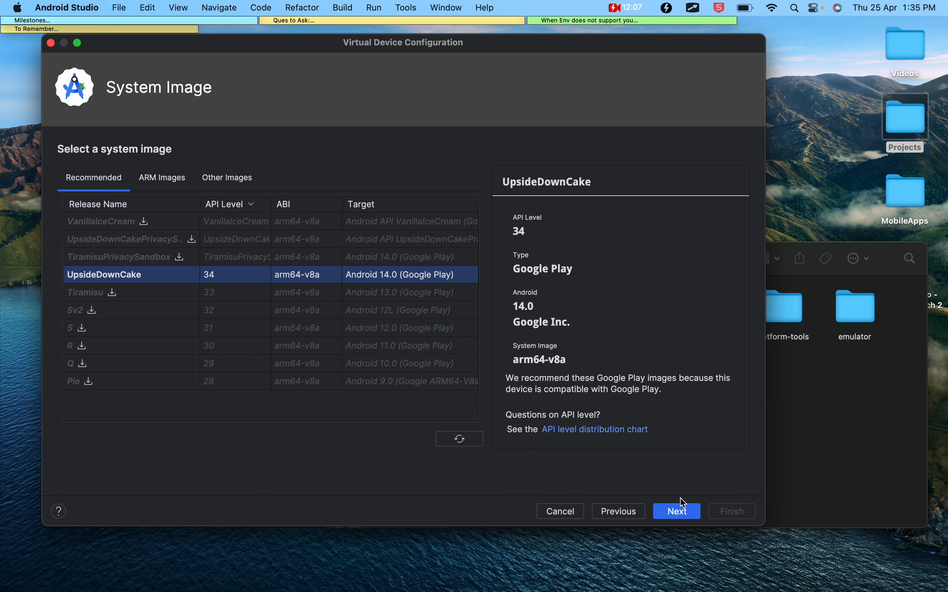
{"action": "left_click", "coordinate": [677, 517]}
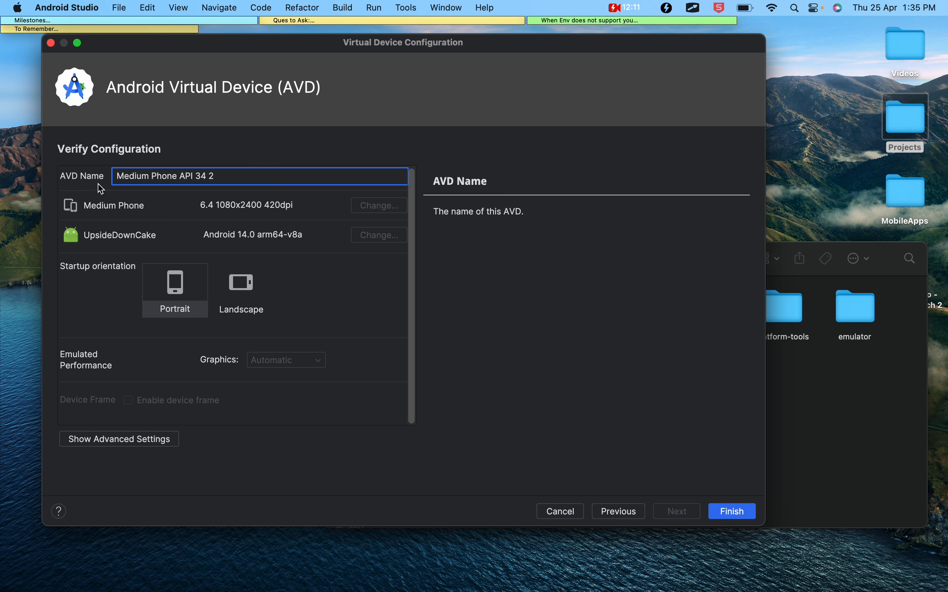
- Rename the virtual device to "My Medium Phone API 34"
{"action": "left_click_drag", "start_coordinate": [226, 178], "coordinate": [80, 177]}
{"action": "left_click", "coordinate": [142, 178]}
{"action": "left_click", "coordinate": [167, 181]}
{"action": "left_click", "coordinate": [217, 181]}
{"action": "key", "text": "BackSpace"}
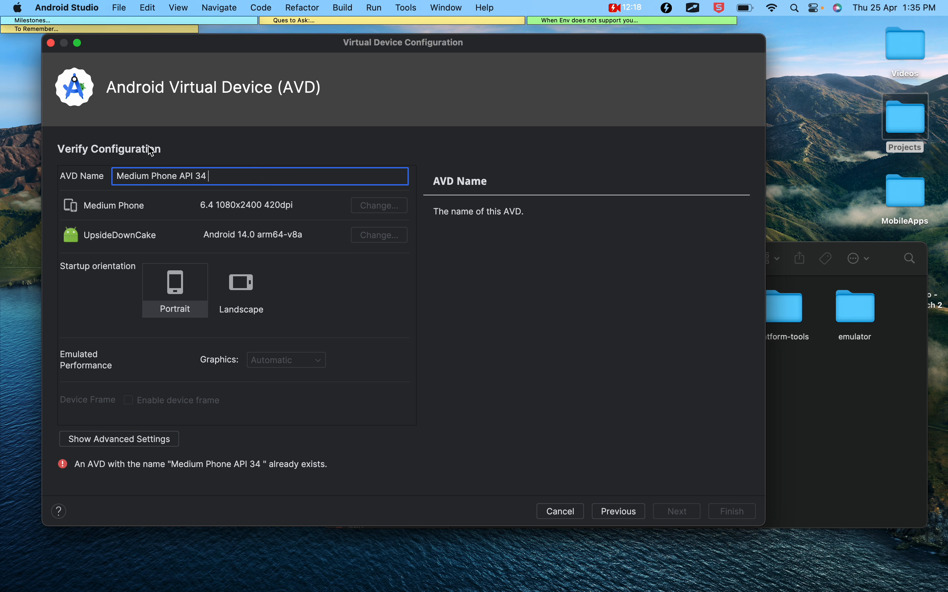
{"action": "left_click", "coordinate": [119, 175]}
{"action": "type", "text": "My"}
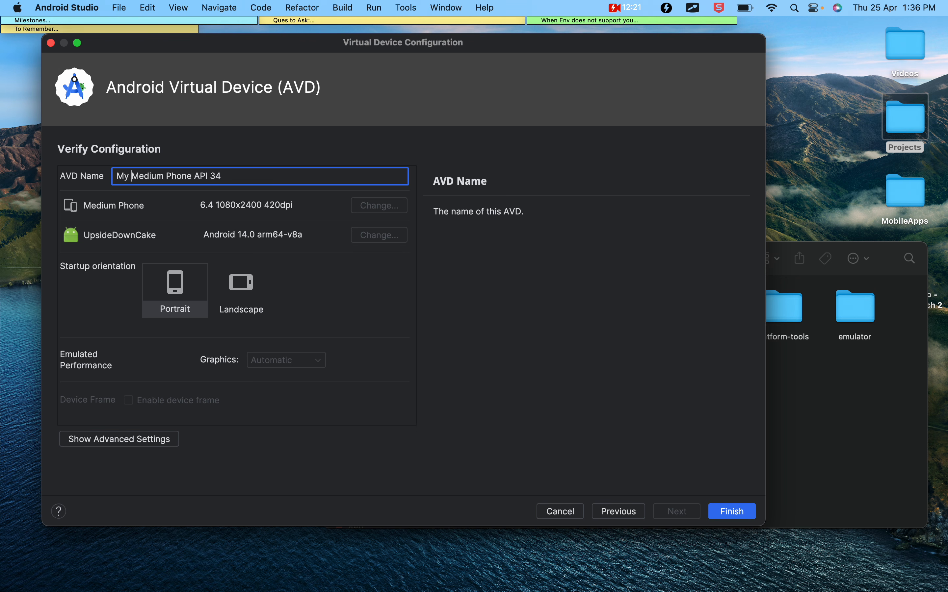
{"action": "left_click_drag", "start_coordinate": [231, 181], "coordinate": [115, 177]}
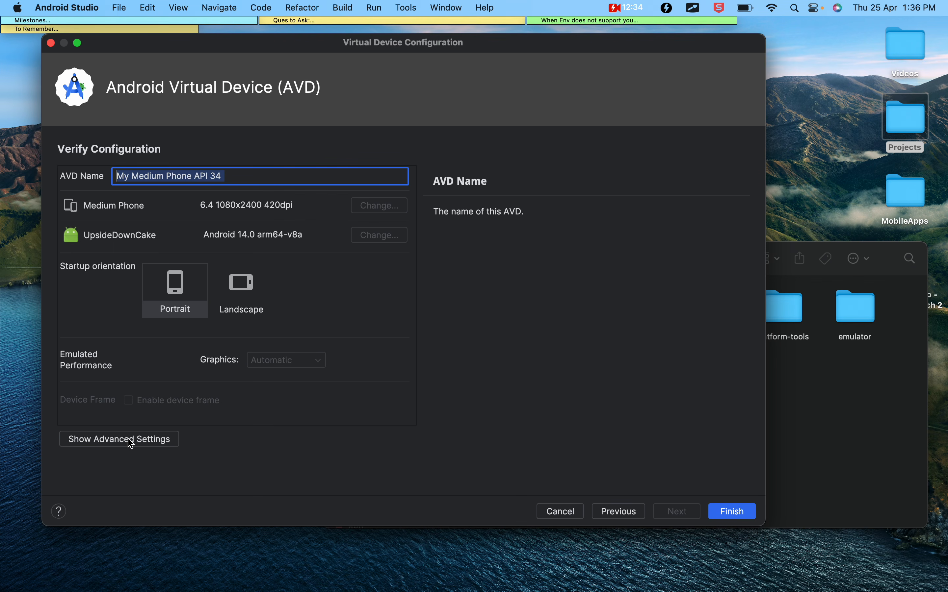
- Show the advanced AVD settings and examine the network speed, network latency, and back and front camera options without changing them
{"action": "left_click", "coordinate": [186, 564]}
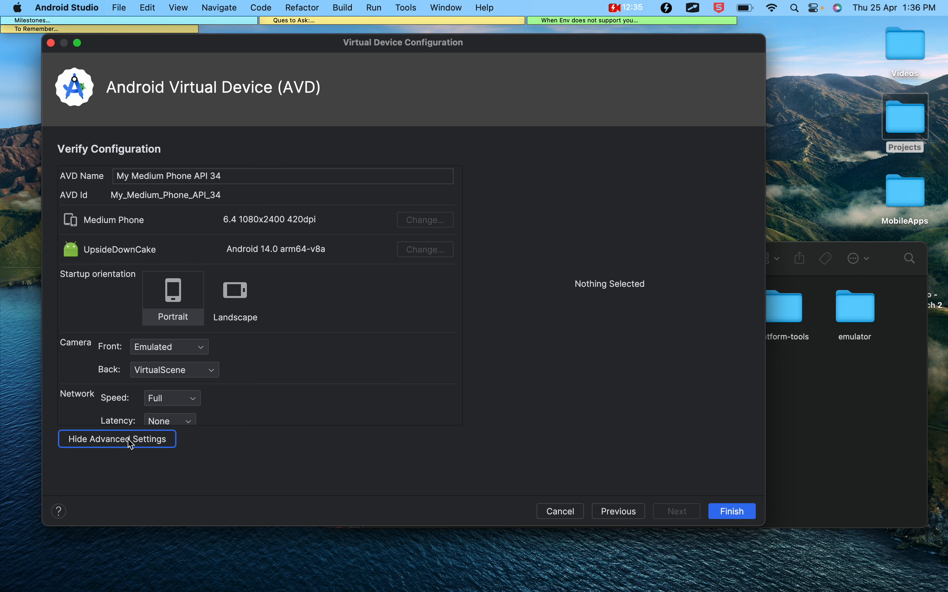
{"action": "scroll", "coordinate": [135, 319], "scroll_direction": "down", "scroll_amount": 5}
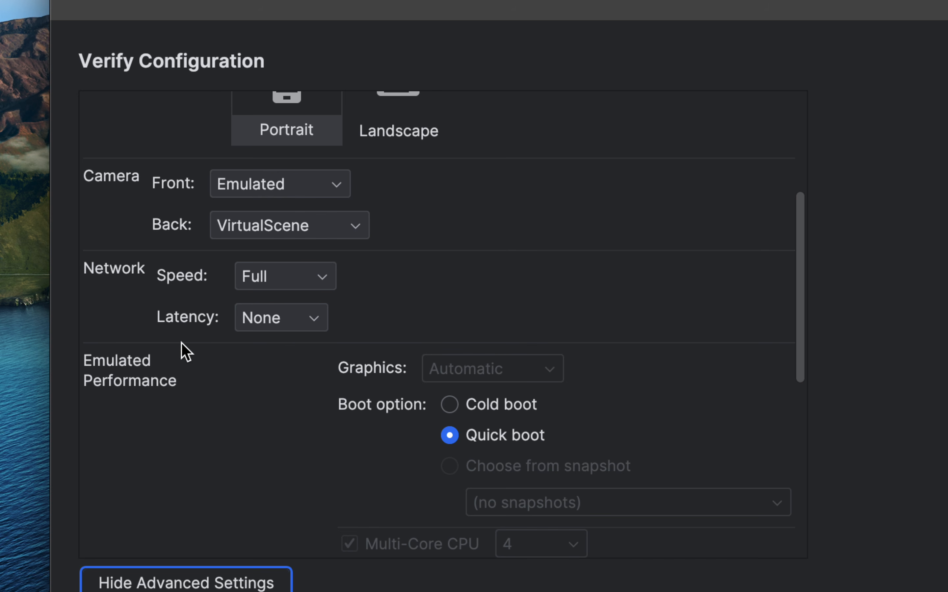
{"action": "left_click", "coordinate": [321, 276]}
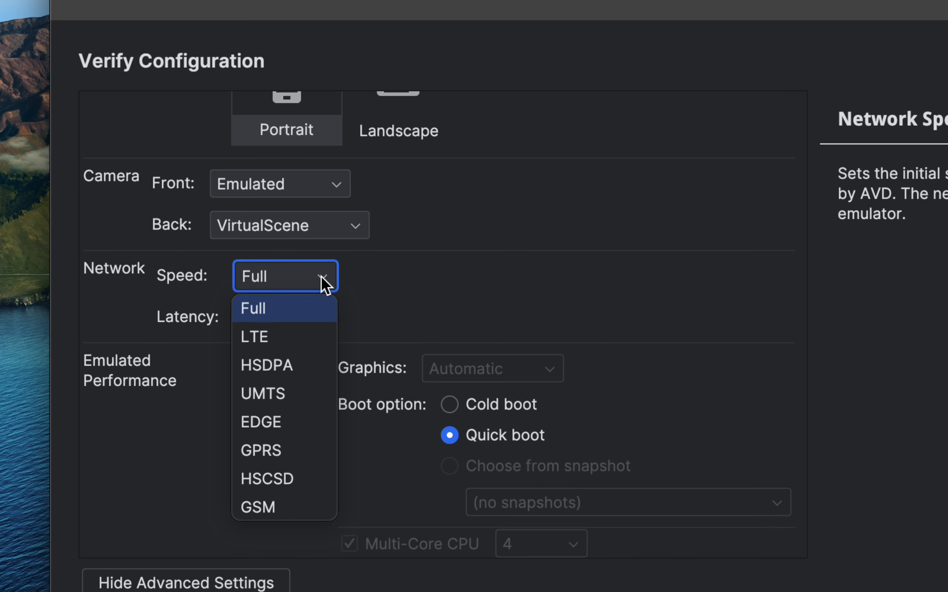
{"action": "left_click", "coordinate": [176, 314]}
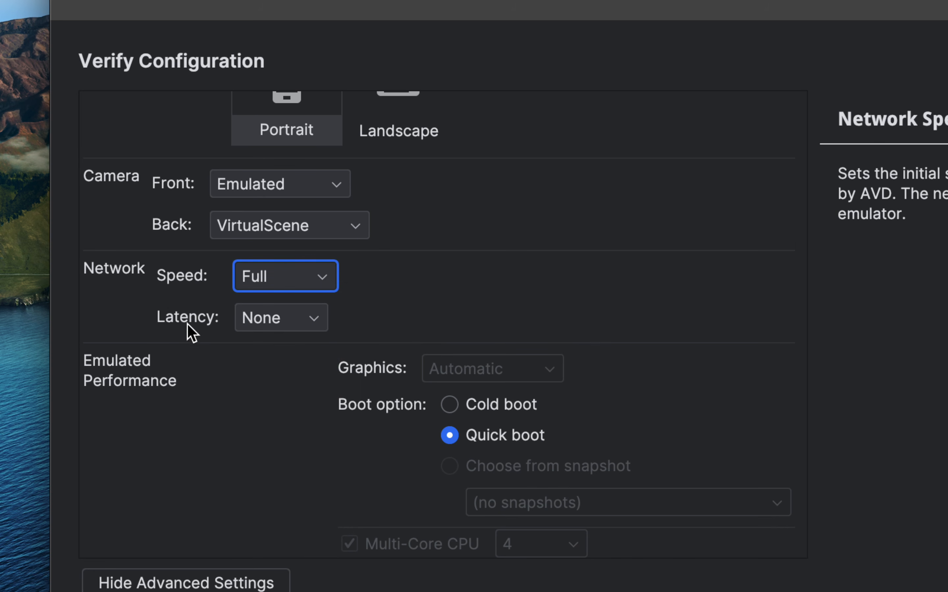
{"action": "left_click", "coordinate": [318, 319]}
{"action": "left_click", "coordinate": [132, 318]}
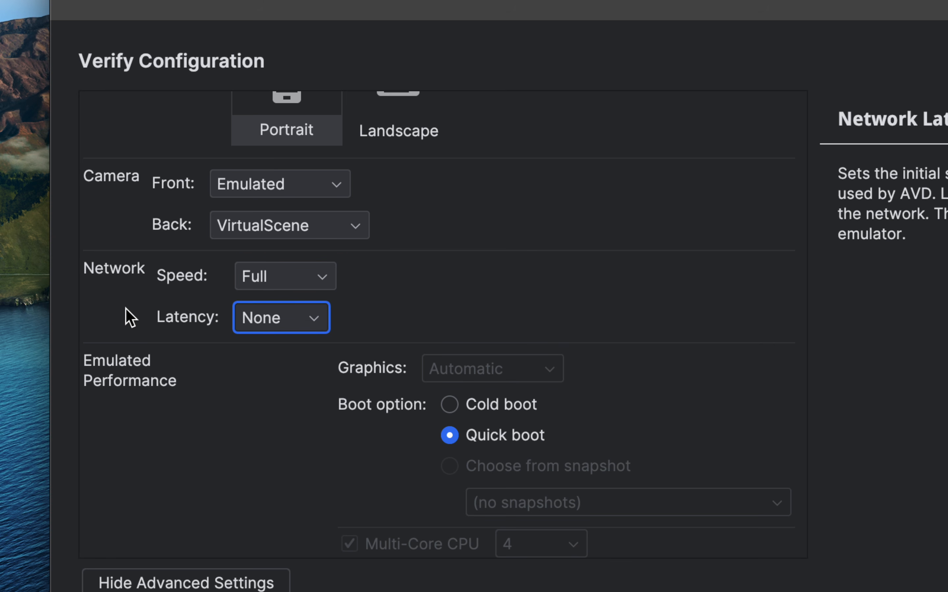
{"action": "left_click", "coordinate": [356, 234]}
{"action": "left_click", "coordinate": [359, 234]}
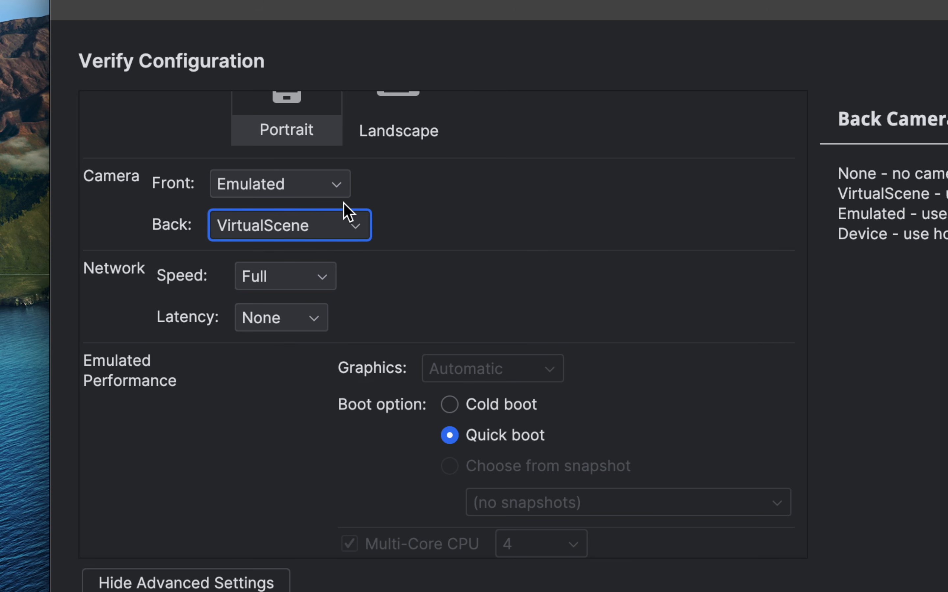
{"action": "left_click", "coordinate": [330, 185]}
{"action": "left_click", "coordinate": [330, 184]}
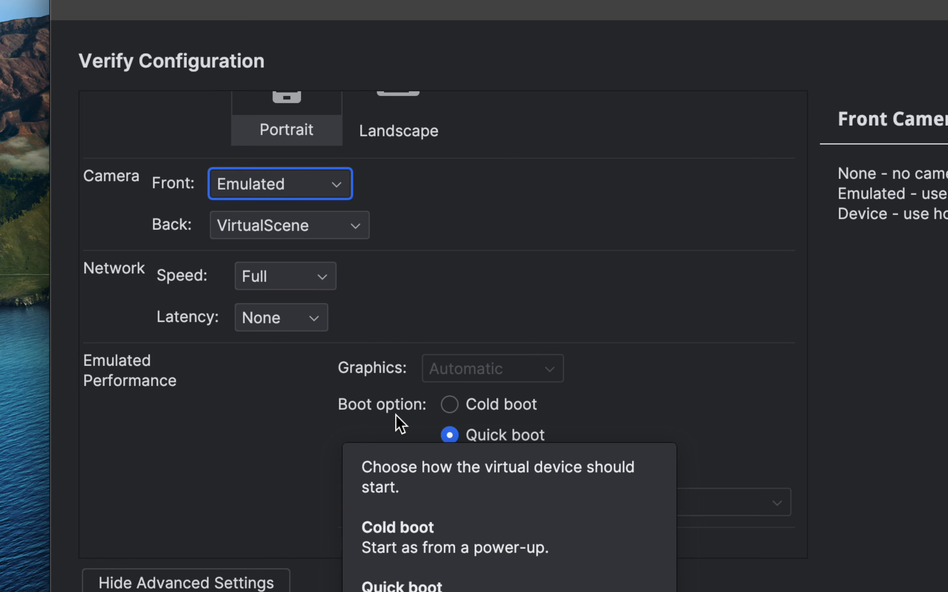
- Review the advanced memory and storage, device frame and keyboard settings, recheck the whole configuration and hide the advanced settings
{"action": "scroll", "coordinate": [302, 491], "scroll_direction": "down", "scroll_amount": 10}
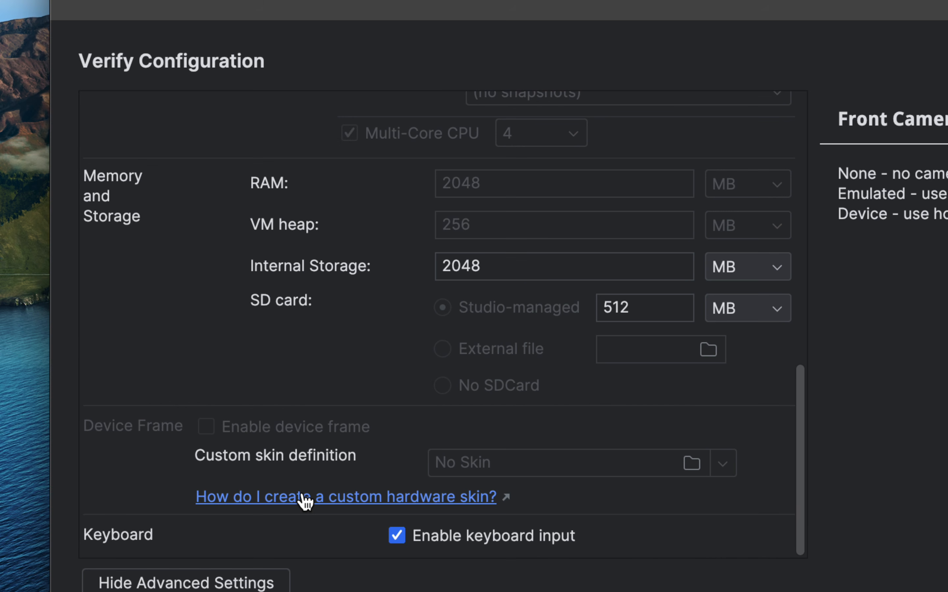
{"action": "scroll", "coordinate": [356, 258], "scroll_direction": "up", "scroll_amount": 1}
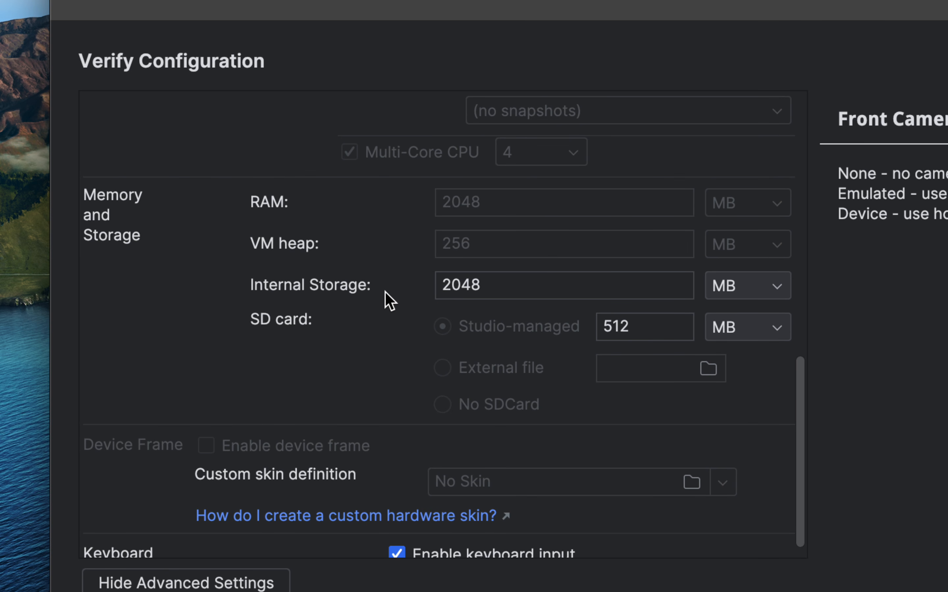
{"action": "scroll", "coordinate": [394, 344], "scroll_direction": "down", "scroll_amount": 1}
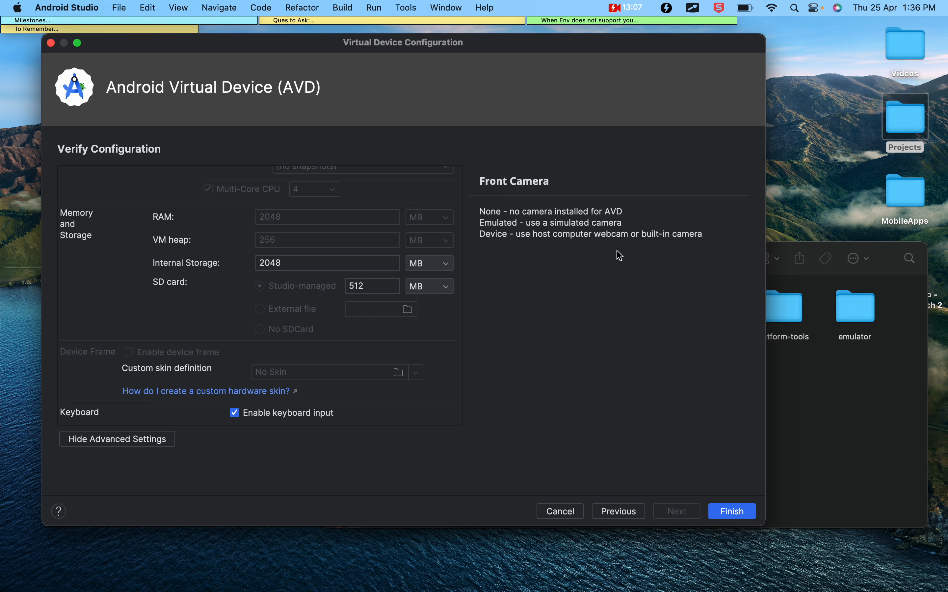
{"action": "scroll", "coordinate": [221, 281], "scroll_direction": "up", "scroll_amount": 3}
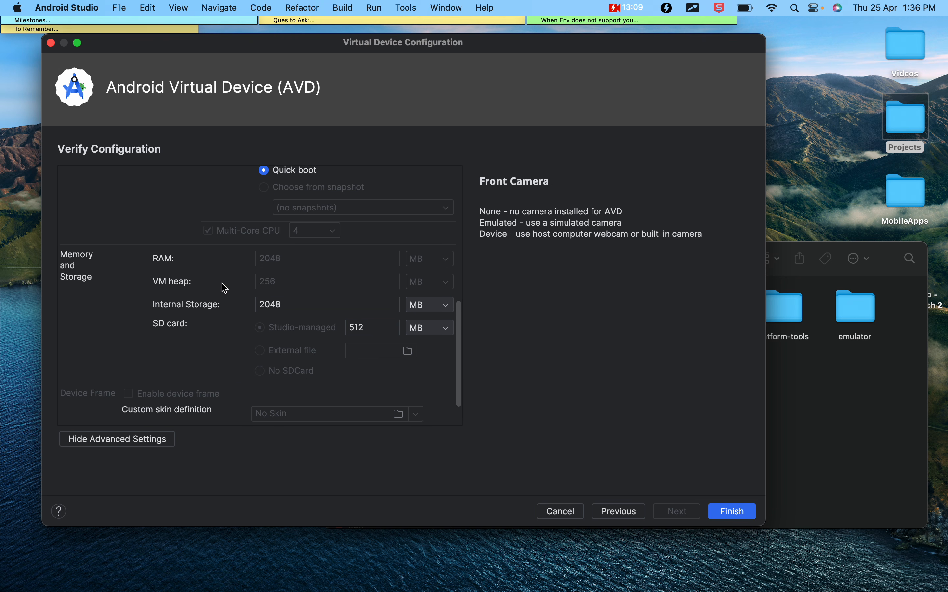
{"action": "scroll", "coordinate": [225, 288], "scroll_direction": "up", "scroll_amount": 15}
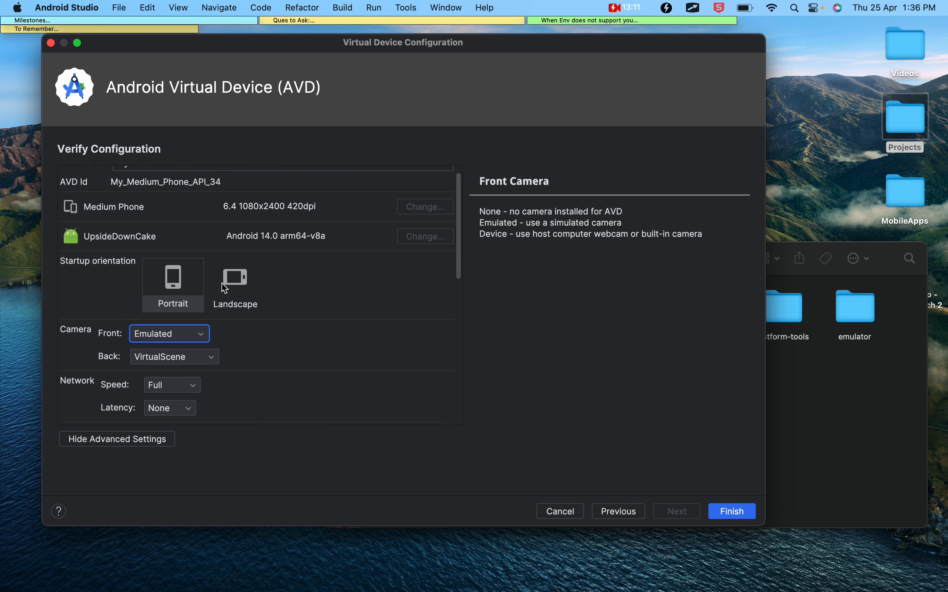
{"action": "scroll", "coordinate": [225, 288], "scroll_direction": "up", "scroll_amount": 2}
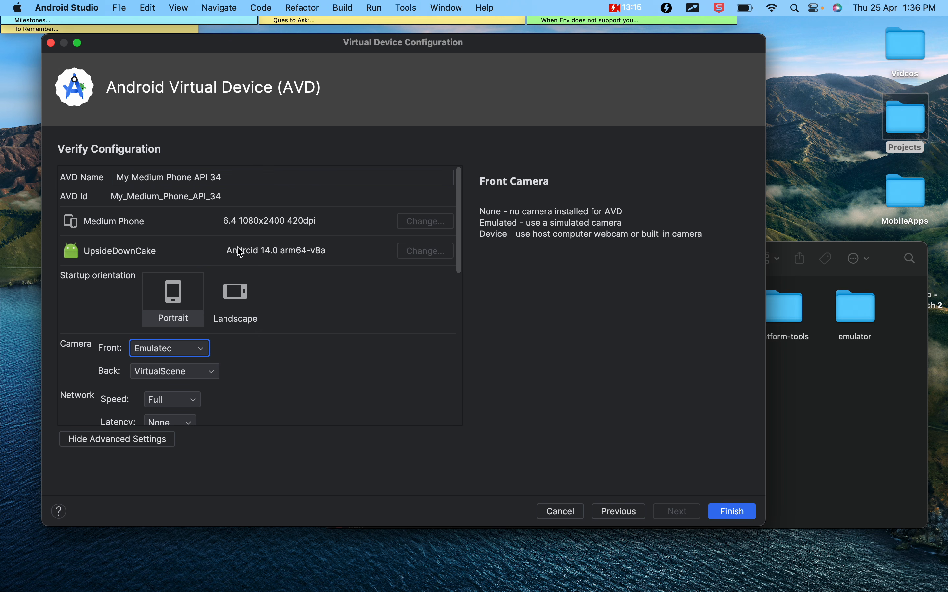
{"action": "scroll", "coordinate": [246, 312], "scroll_direction": "down", "scroll_amount": 15}
{"action": "scroll", "coordinate": [247, 313], "scroll_direction": "up", "scroll_amount": 15}
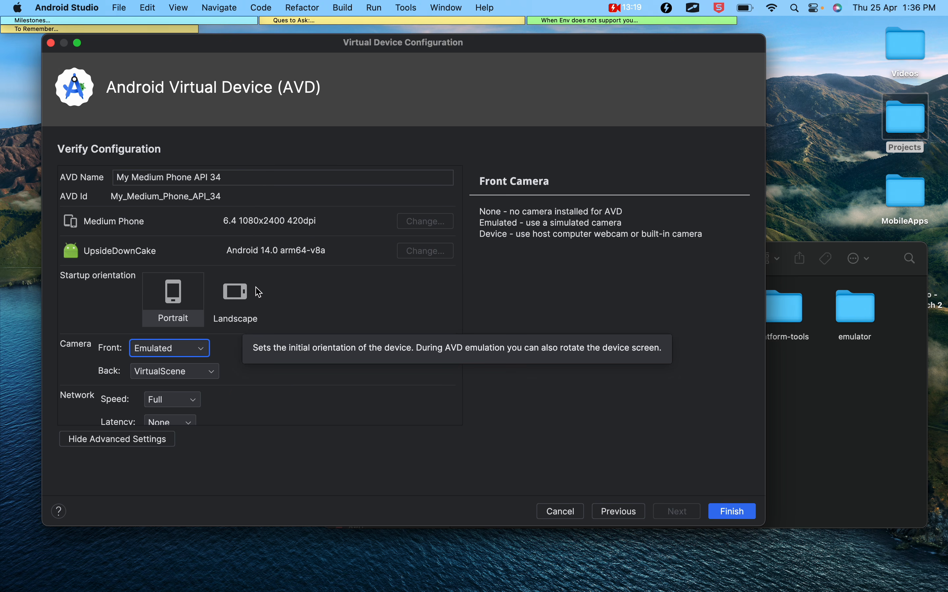
{"action": "scroll", "coordinate": [338, 343], "scroll_direction": "down", "scroll_amount": 15}
{"action": "scroll", "coordinate": [340, 343], "scroll_direction": "up", "scroll_amount": 15}
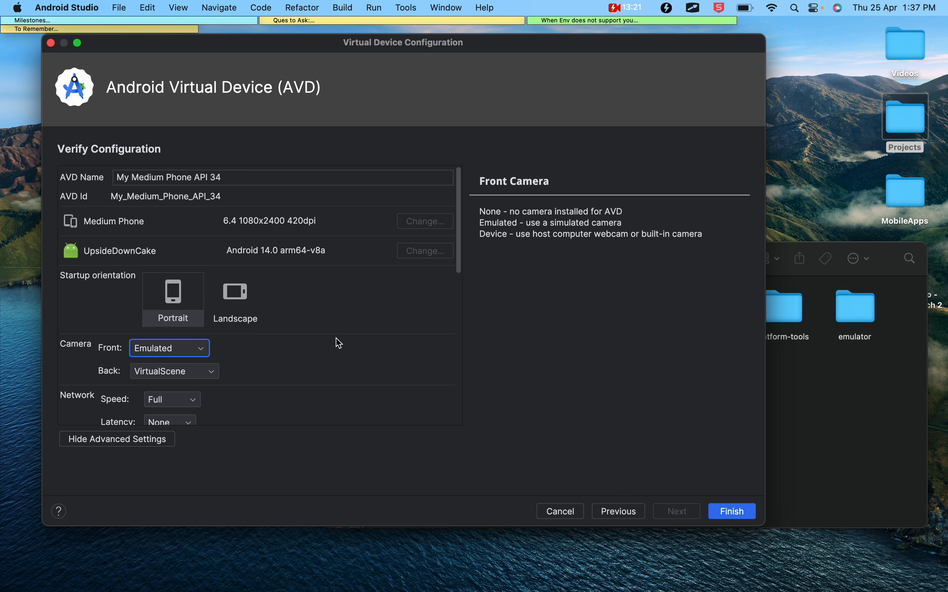
{"action": "left_click", "coordinate": [140, 442]}
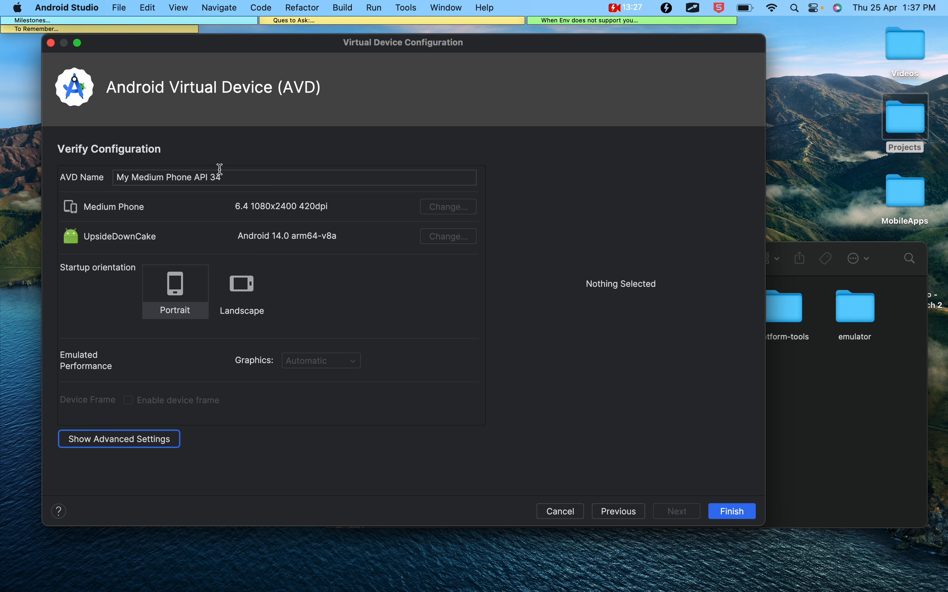
- Keep the startup orientation on Portrait and finish creating the My Medium Phone API 34 virtual device
{"action": "left_click", "coordinate": [222, 178]}
{"action": "left_click", "coordinate": [165, 307]}
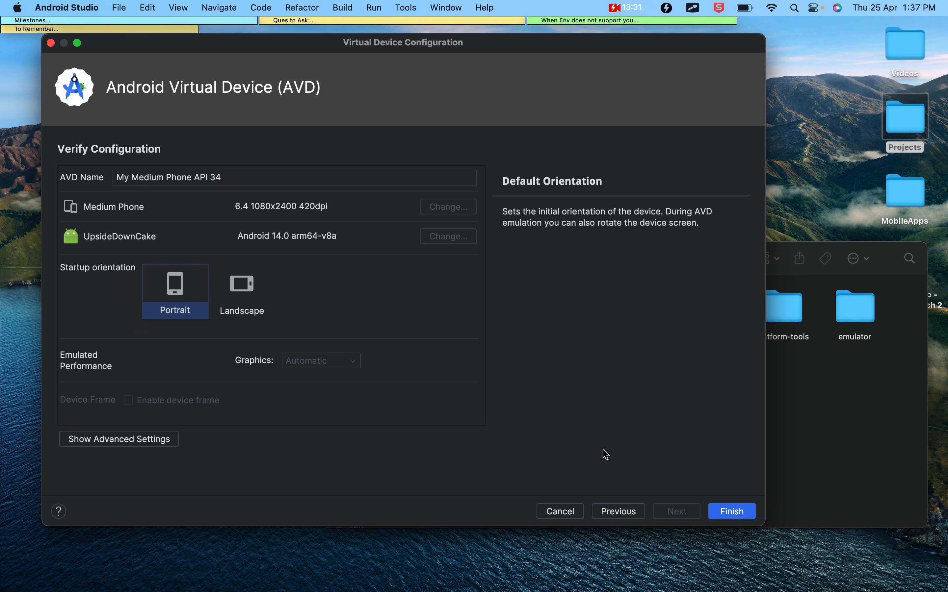
{"action": "left_click", "coordinate": [739, 515]}
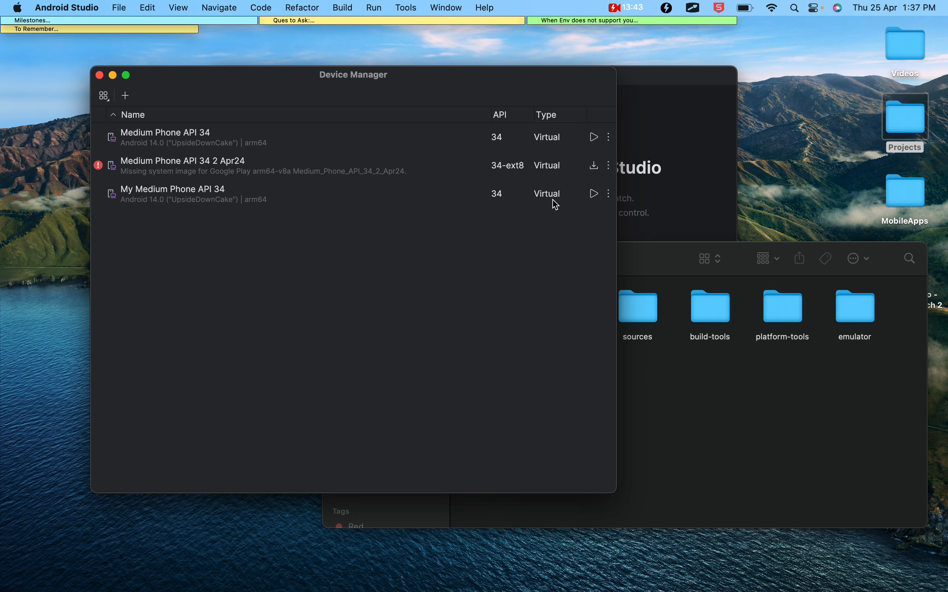
- Check the actions available for My Medium Phone API 34 and show the device's files on disk
{"action": "left_click", "coordinate": [611, 195]}
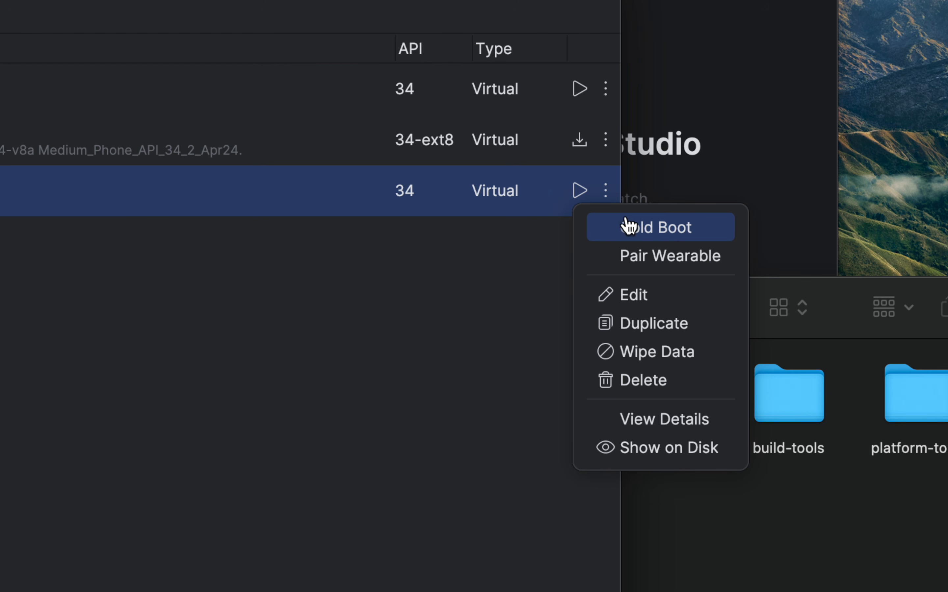
{"action": "left_click", "coordinate": [499, 254]}
{"action": "left_click", "coordinate": [606, 192]}
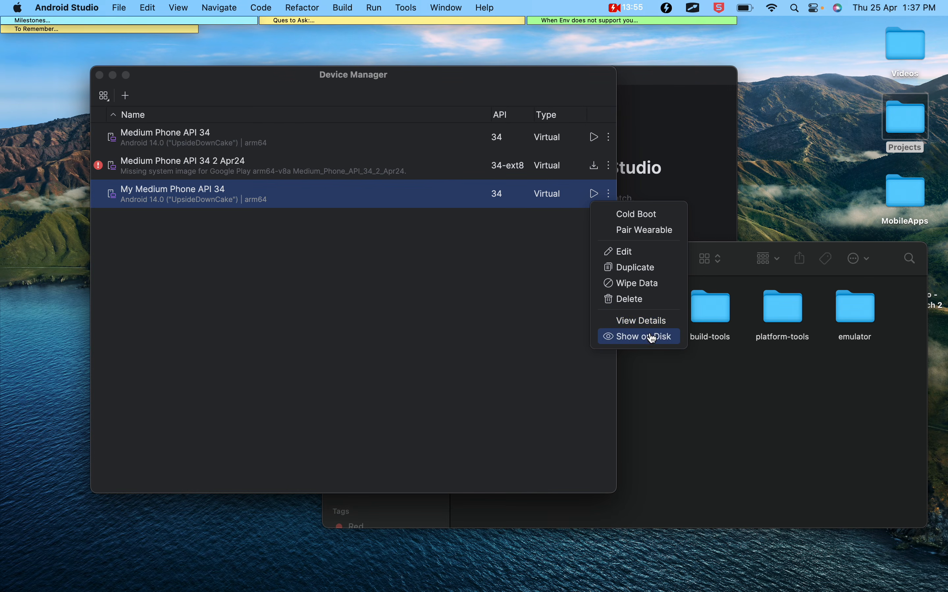
{"action": "left_click", "coordinate": [681, 454]}
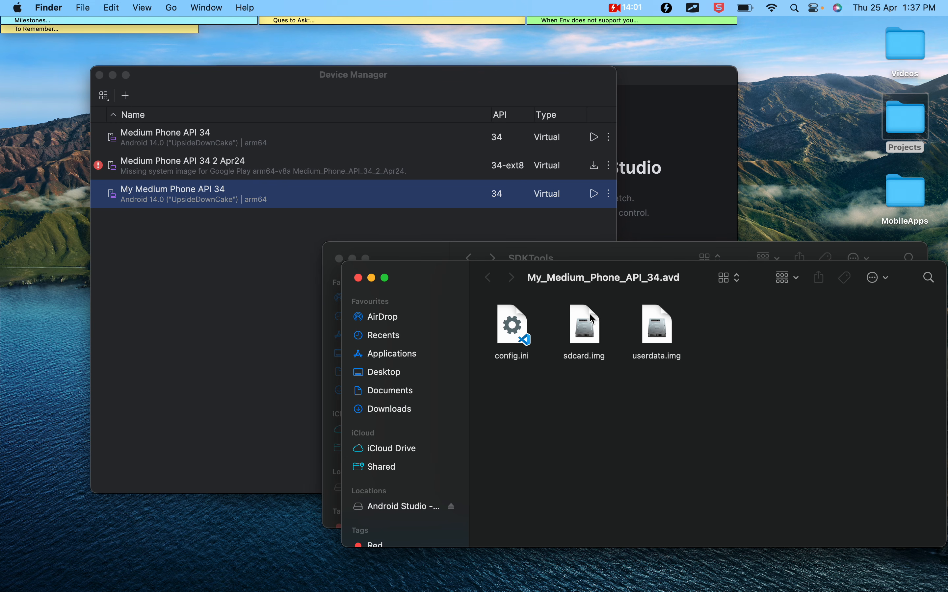
- View the file information of config.ini, mark the .android/avd part of its location and close the information window
{"action": "left_click", "coordinate": [506, 357]}
{"action": "key", "text": "super+i"}
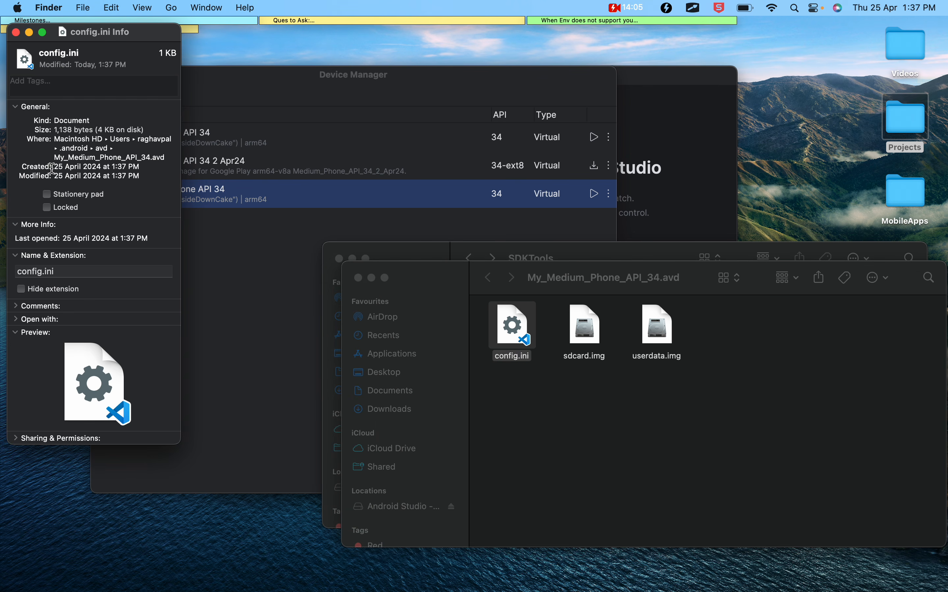
{"action": "left_click_drag", "start_coordinate": [57, 148], "coordinate": [132, 152]}
{"action": "left_click", "coordinate": [16, 32]}
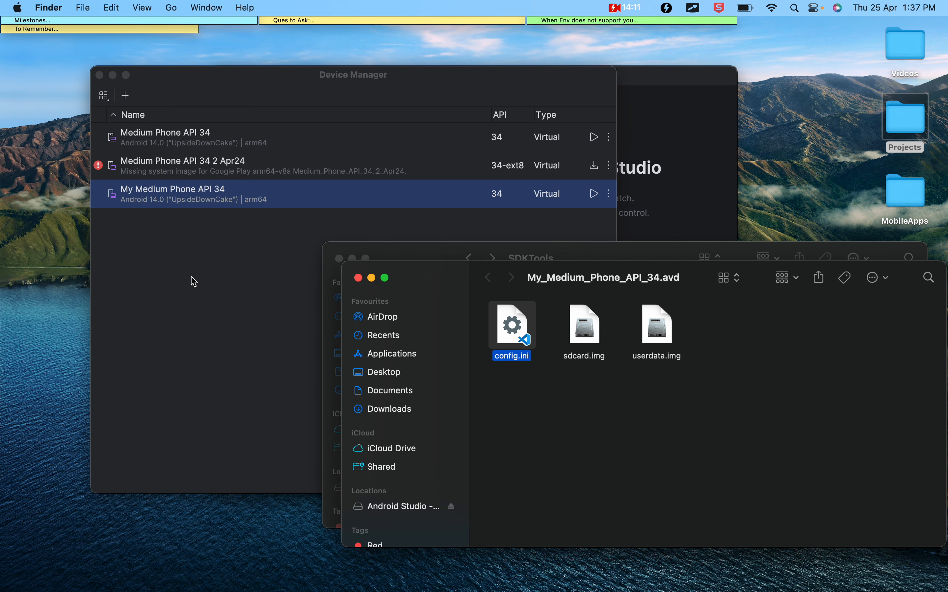
- Switch back to Android Studio, start the My Medium Phone API 34 virtual device, and minimize the Device Manager and Welcome windows
{"action": "left_click", "coordinate": [190, 277]}
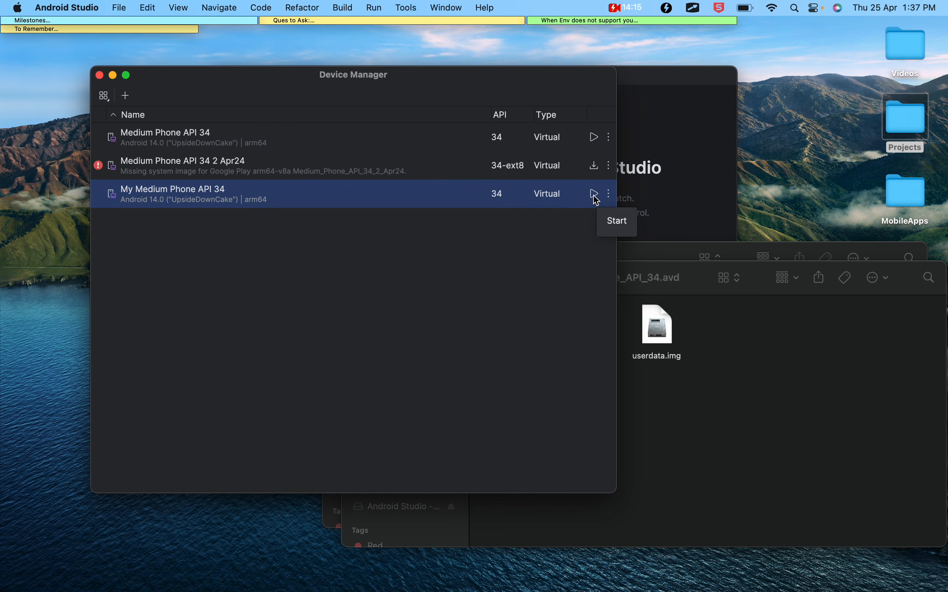
{"action": "left_click", "coordinate": [595, 197]}
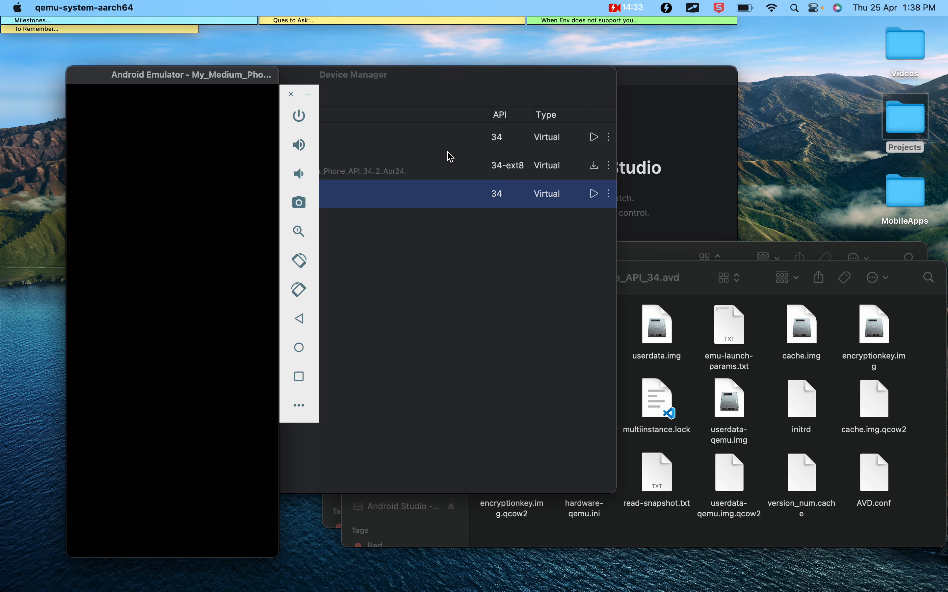
{"action": "left_click", "coordinate": [362, 76]}
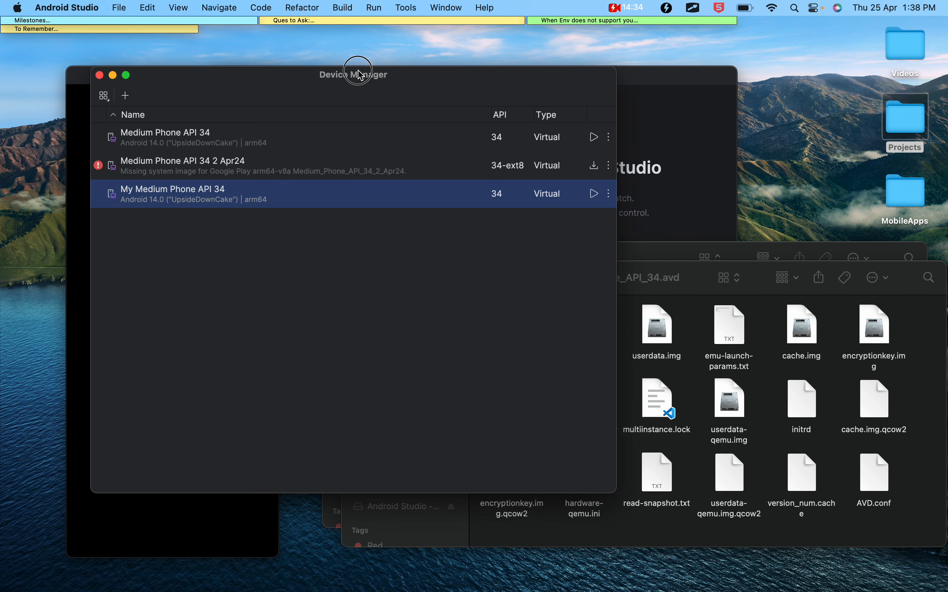
{"action": "left_click", "coordinate": [113, 75]}
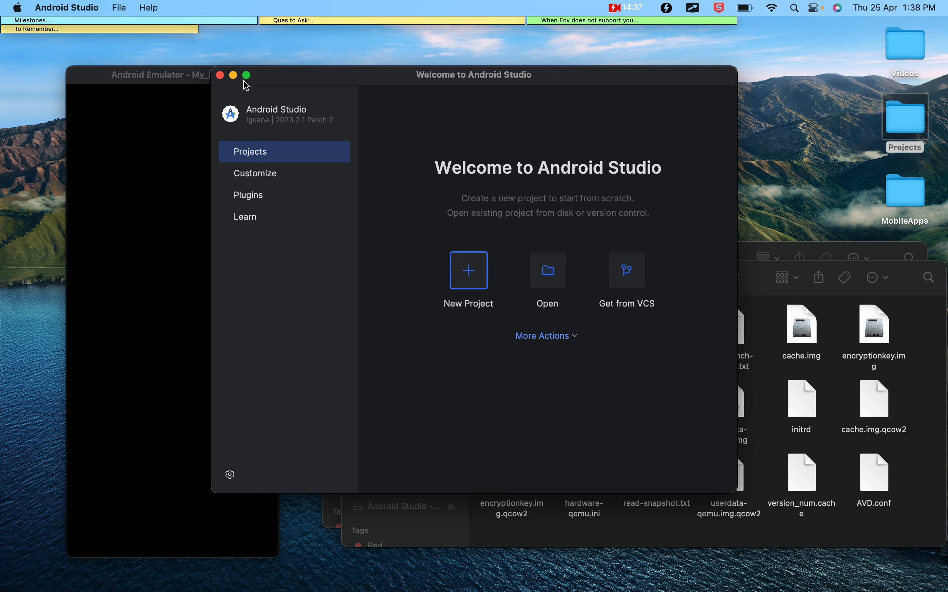
{"action": "left_click", "coordinate": [233, 75]}
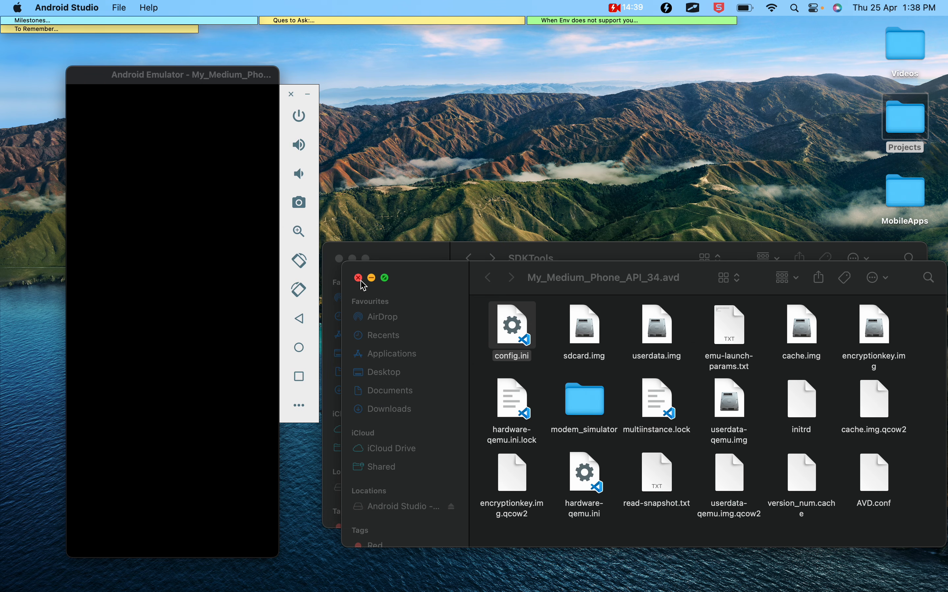
- Close the My_Medium_Phone_API_34.avd and SDKTools folder windows and move the emulator window slightly further right on the desktop
{"action": "left_click", "coordinate": [359, 279]}
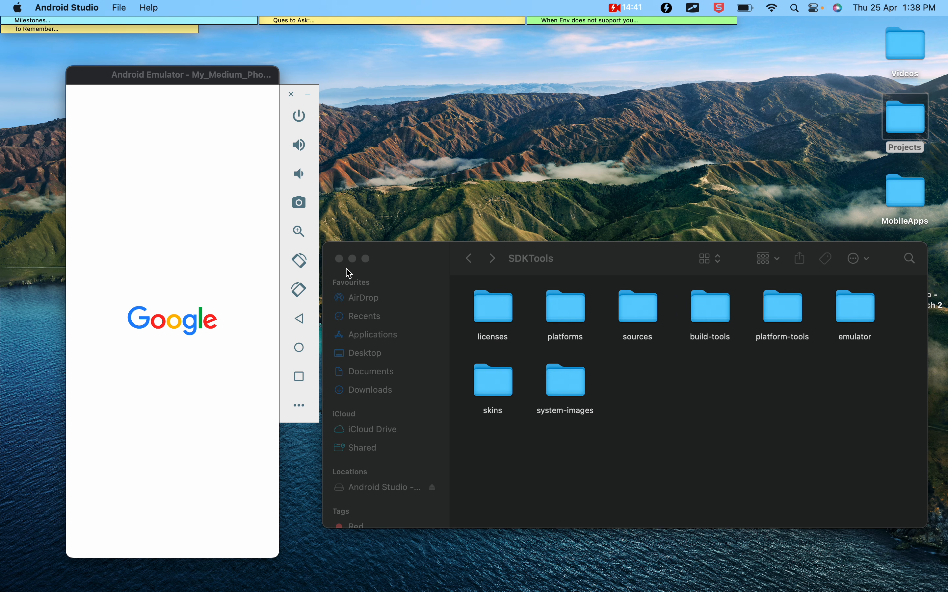
{"action": "left_click", "coordinate": [340, 260]}
{"action": "left_click_drag", "start_coordinate": [202, 82], "coordinate": [268, 71]}
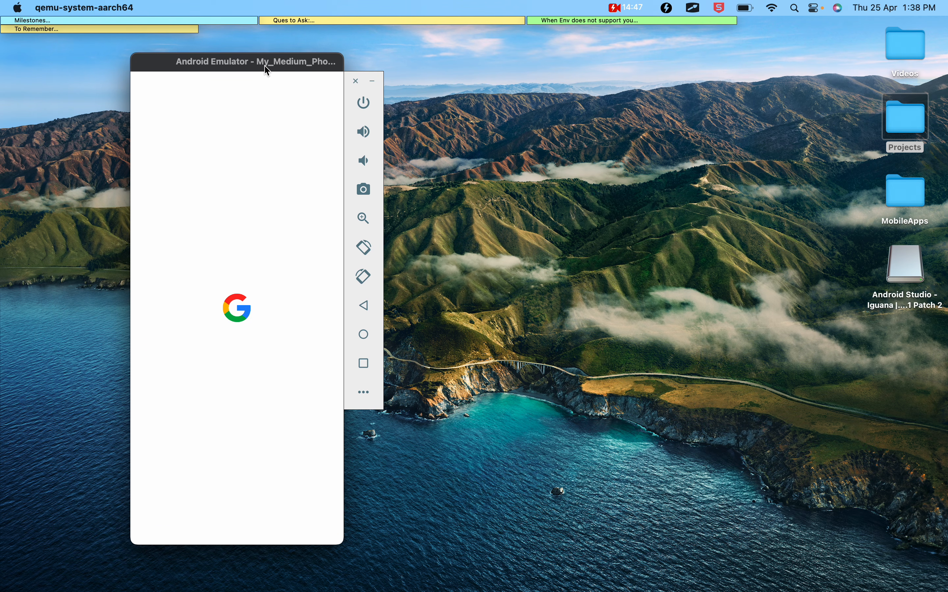
- Try the power and volume-up controls of the running emulator
{"action": "left_click", "coordinate": [367, 111]}
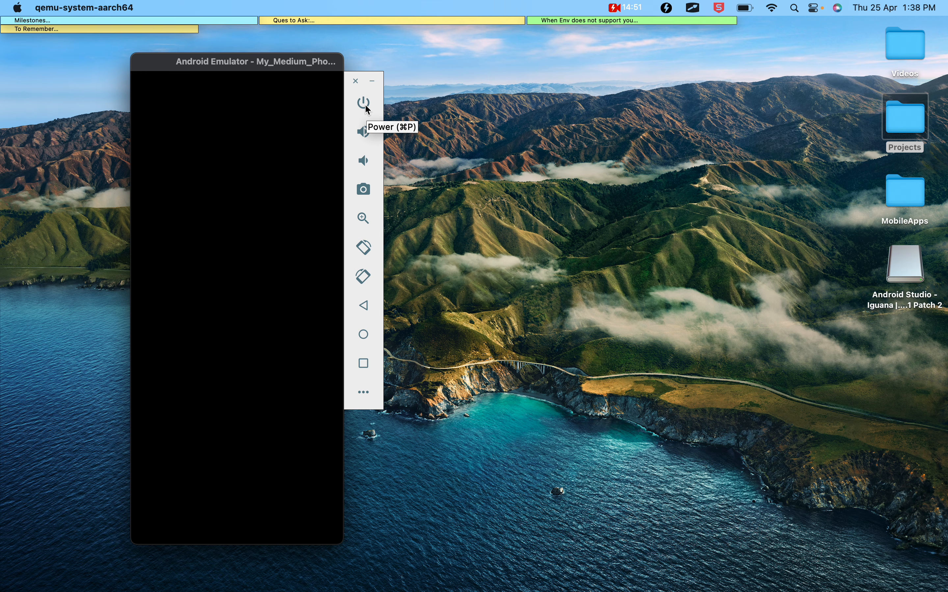
{"action": "left_click", "coordinate": [365, 132]}
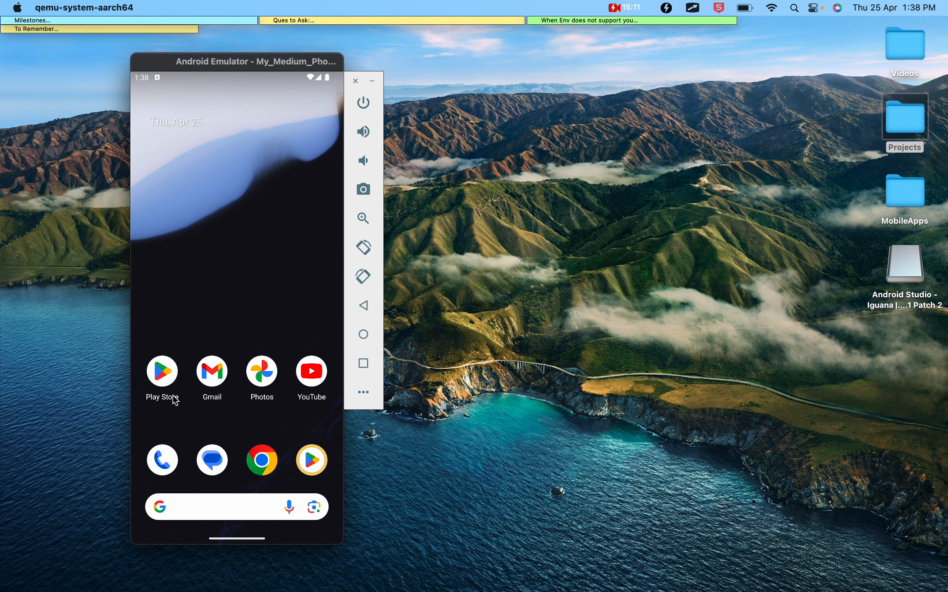
- Open the Play Store on the virtual phone, reopen it from the recent apps overview, and return to the home screen
{"action": "left_click", "coordinate": [162, 379]}
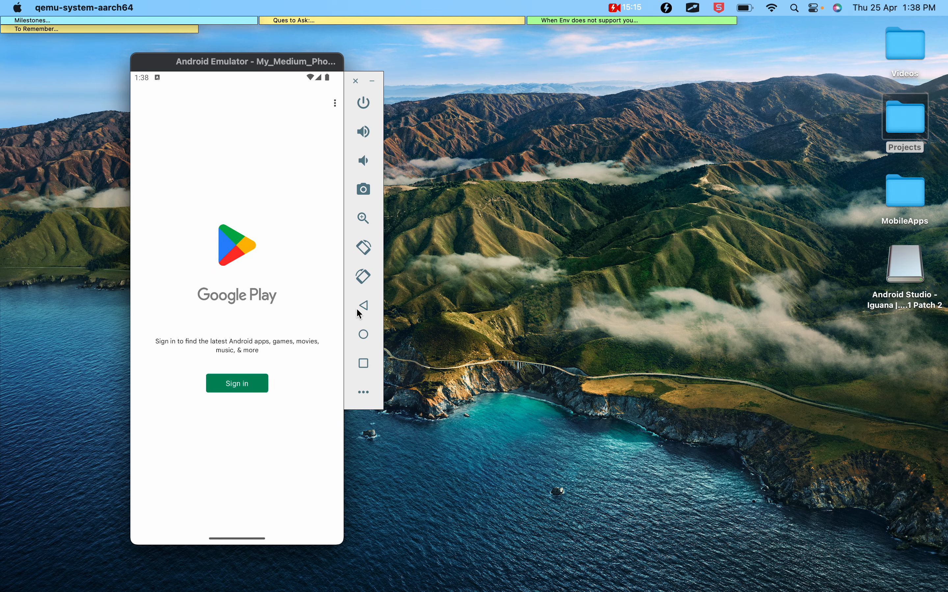
{"action": "left_click", "coordinate": [363, 364]}
{"action": "left_click", "coordinate": [230, 353]}
{"action": "left_click", "coordinate": [365, 306]}
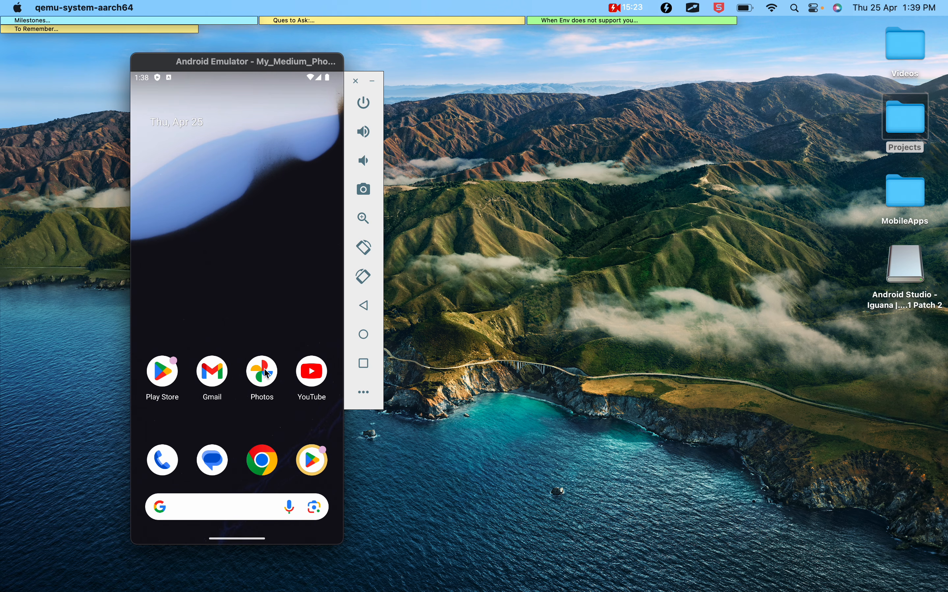
{"action": "left_click", "coordinate": [364, 368]}
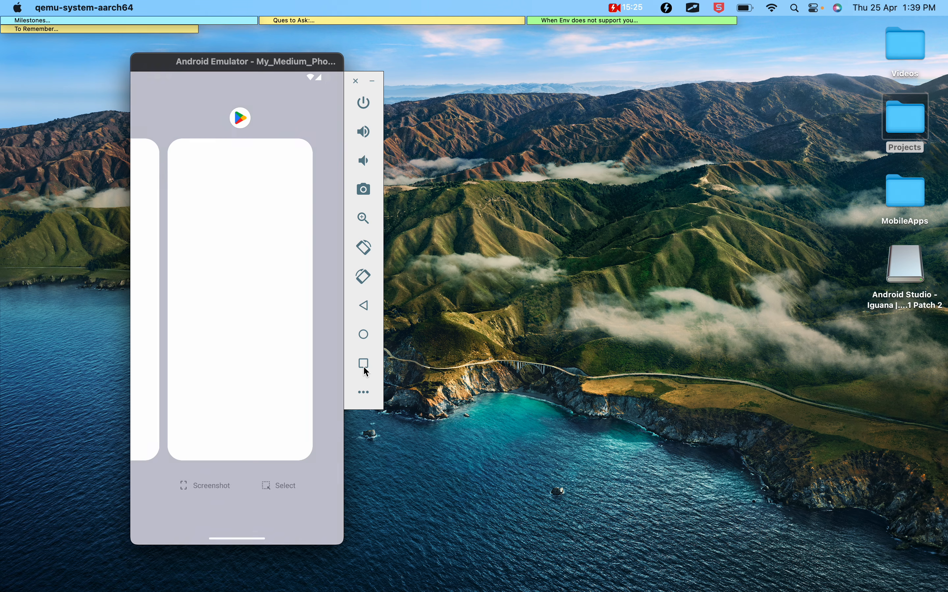
{"action": "left_click", "coordinate": [282, 356]}
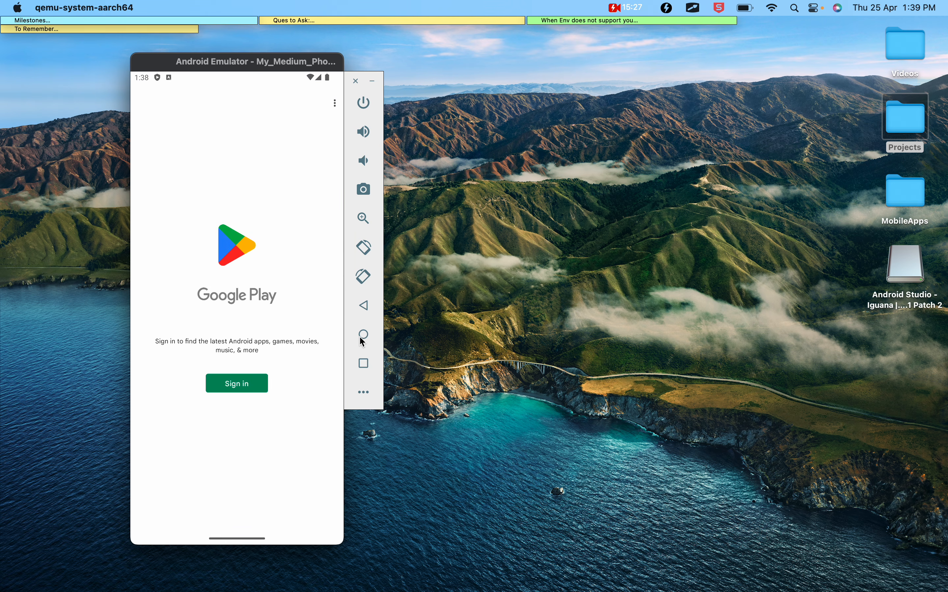
{"action": "left_click", "coordinate": [360, 338]}
- Rotate the virtual phone to landscape and back to portrait
{"action": "left_click", "coordinate": [364, 277]}
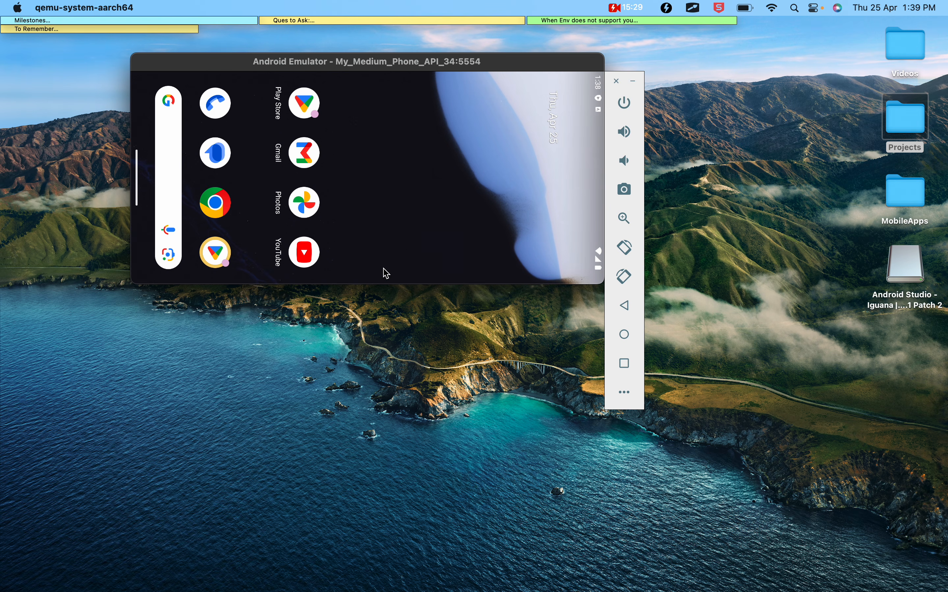
{"action": "left_click", "coordinate": [624, 248]}
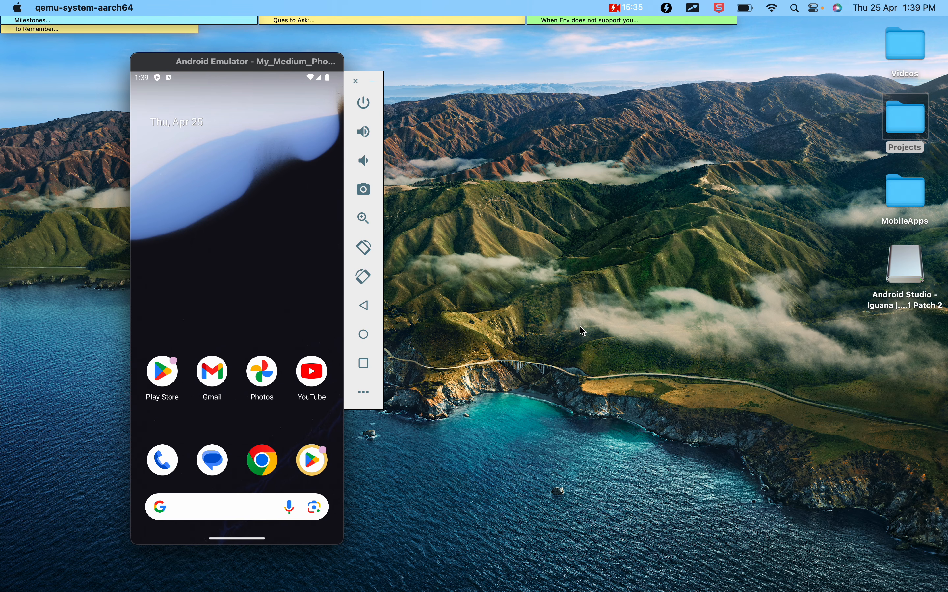
- Stop the running My Medium Phone API 34 device from the Device Manager, and close the Device Manager window
{"action": "key", "text": "ctrl+Up"}
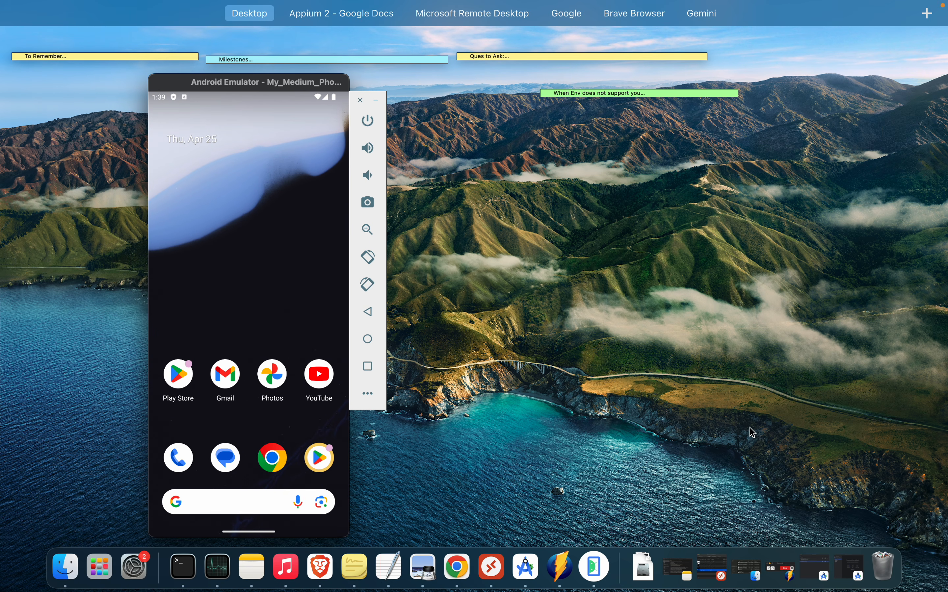
{"action": "left_click", "coordinate": [816, 570]}
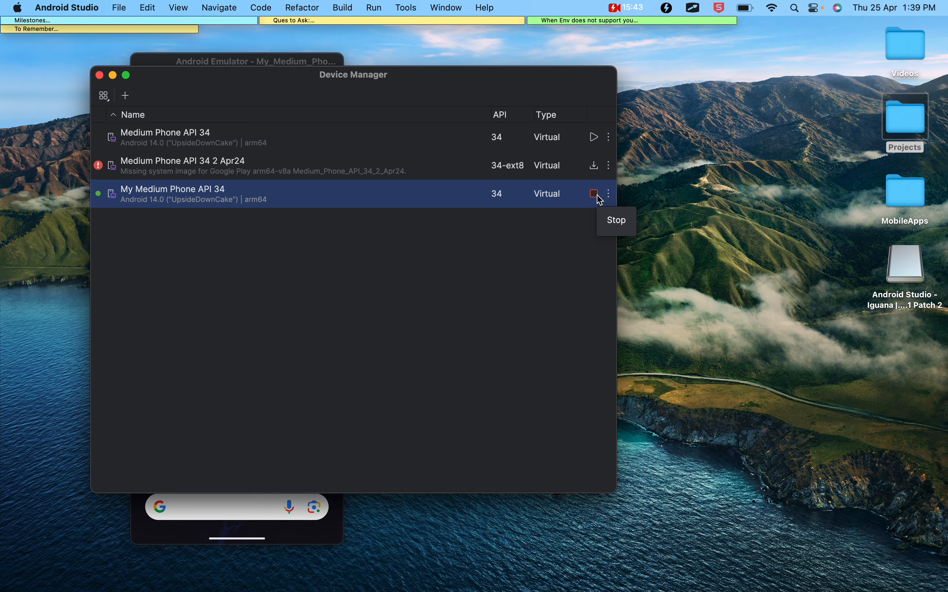
{"action": "left_click", "coordinate": [600, 198]}
{"action": "left_click_drag", "start_coordinate": [364, 85], "coordinate": [693, 80]}
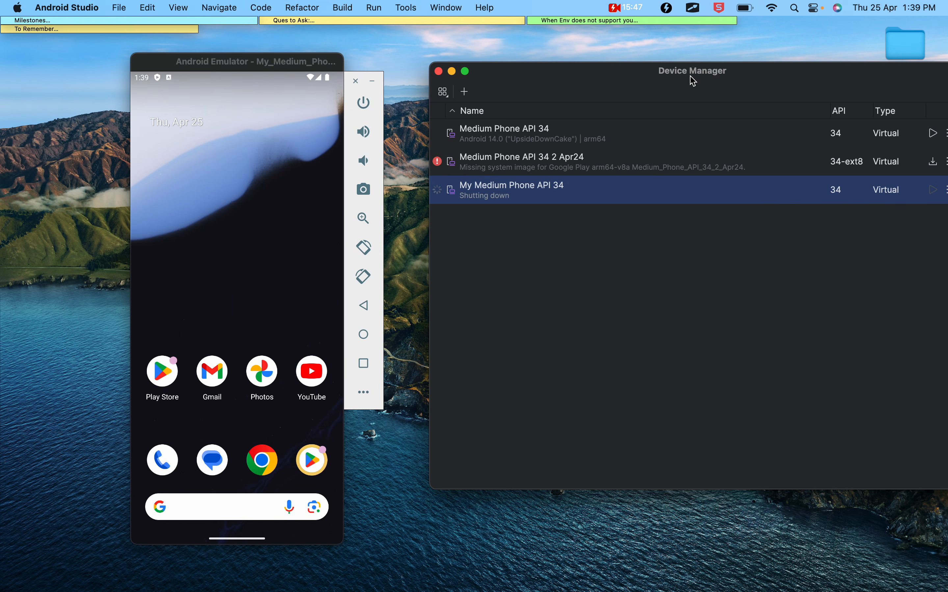
{"action": "left_click", "coordinate": [438, 71]}
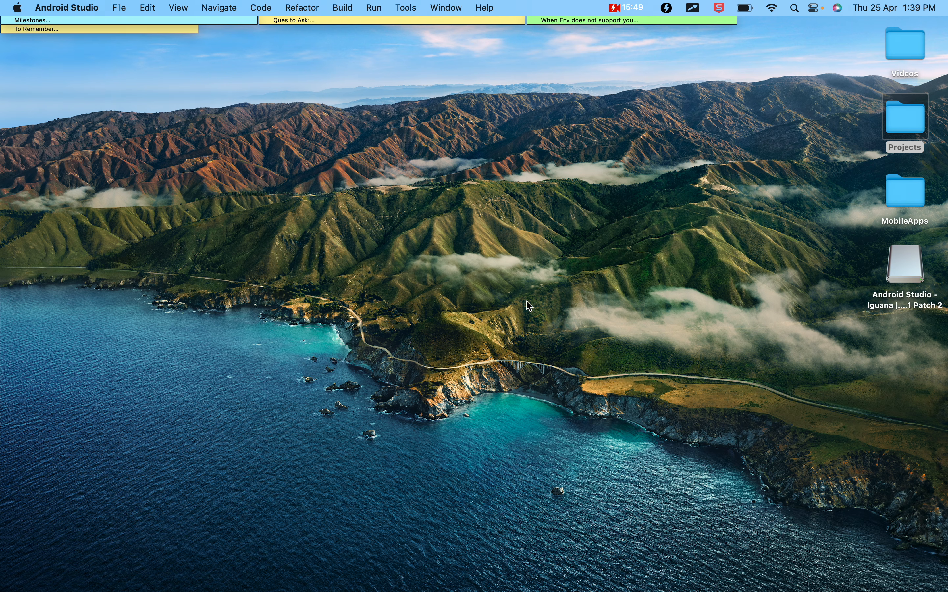
- Restore the Android Studio Welcome window, review the virtual devices in the Virtual Device Manager, and close the manager
{"action": "key", "text": "ctrl+Up"}
{"action": "left_click", "coordinate": [821, 558]}
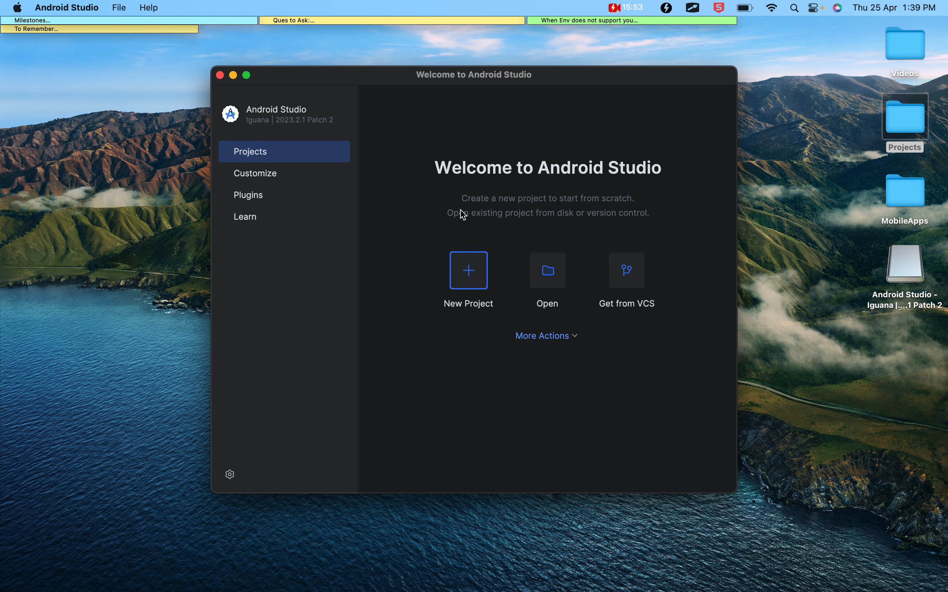
{"action": "left_click", "coordinate": [553, 344]}
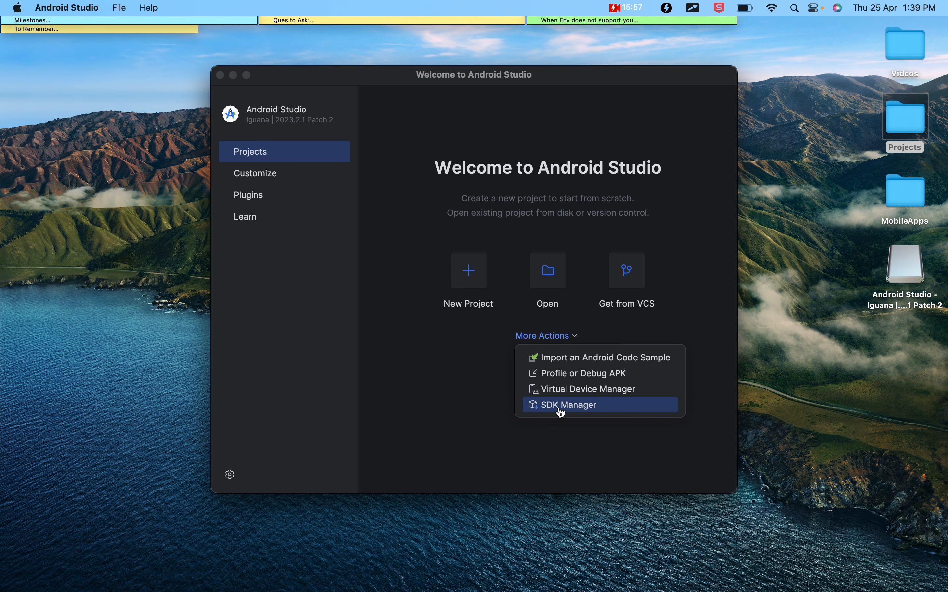
{"action": "left_click", "coordinate": [624, 392]}
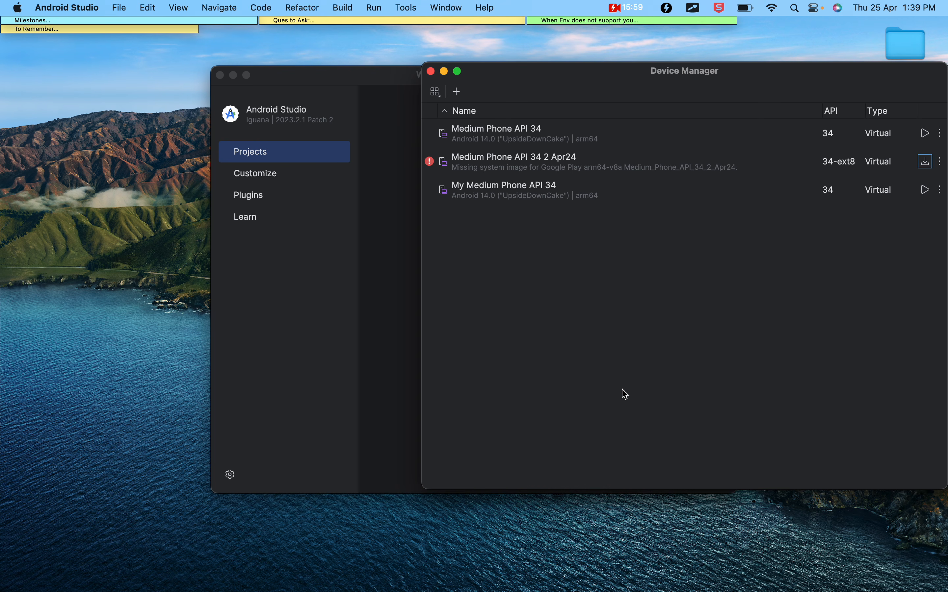
{"action": "left_click_drag", "start_coordinate": [603, 76], "coordinate": [386, 74]}
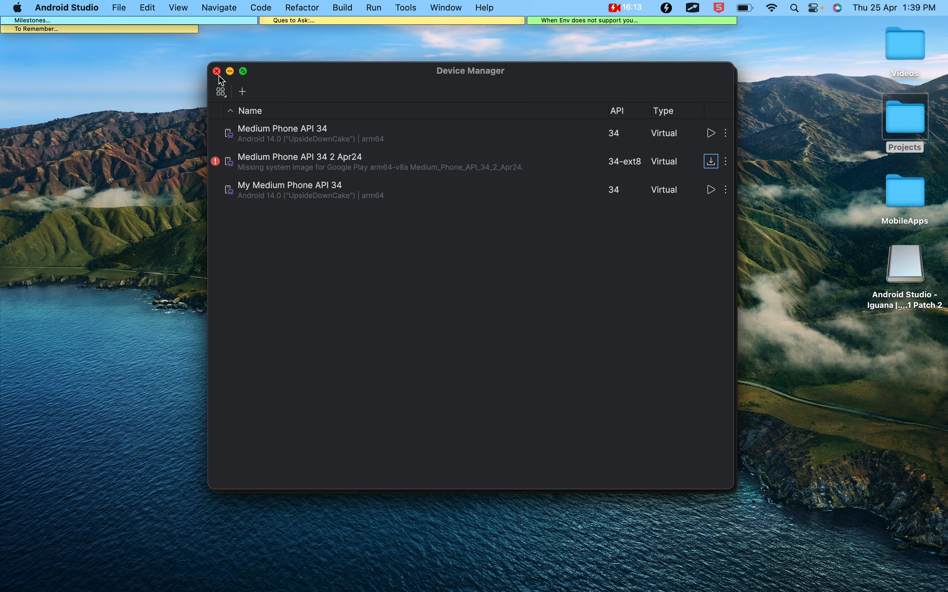
{"action": "left_click", "coordinate": [217, 71]}
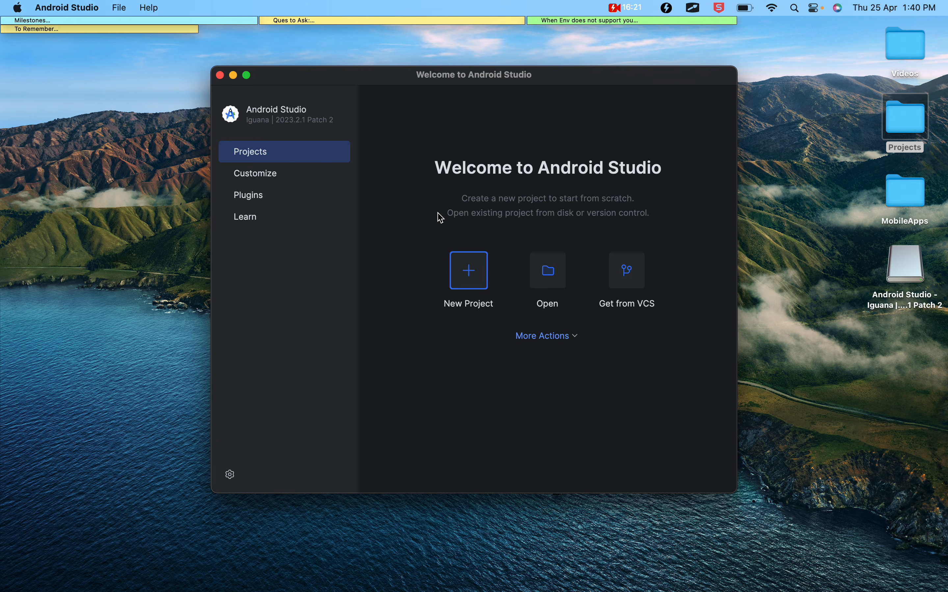
- Switch to the Appium 2 document in Google Docs and review Steps 6 and 7 for launching and checking the emulator
{"action": "key", "text": "ctrl+Right"}
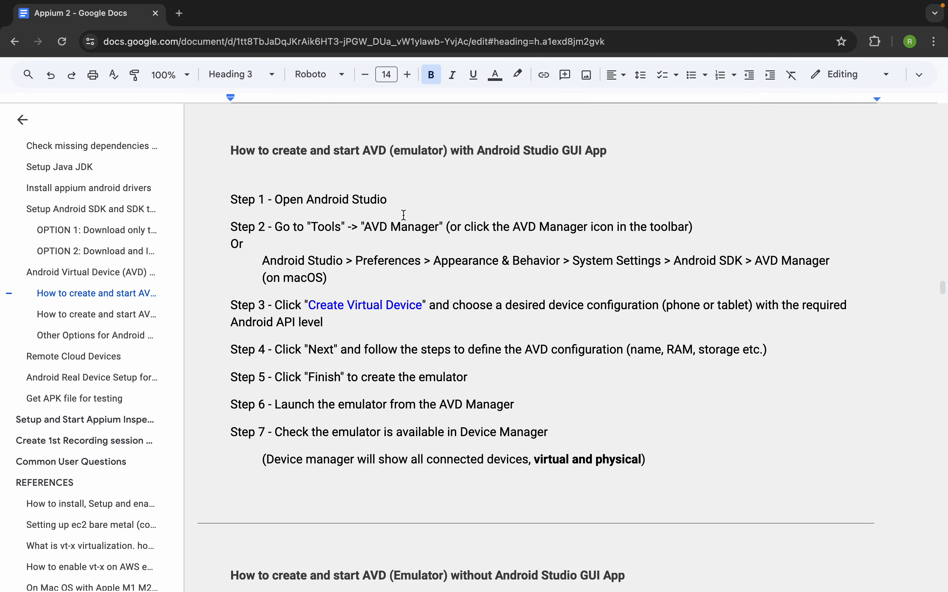
{"action": "left_click", "coordinate": [452, 433]}
{"action": "left_click_drag", "start_coordinate": [276, 405], "coordinate": [524, 403]}
{"action": "left_click_drag", "start_coordinate": [279, 433], "coordinate": [551, 432]}
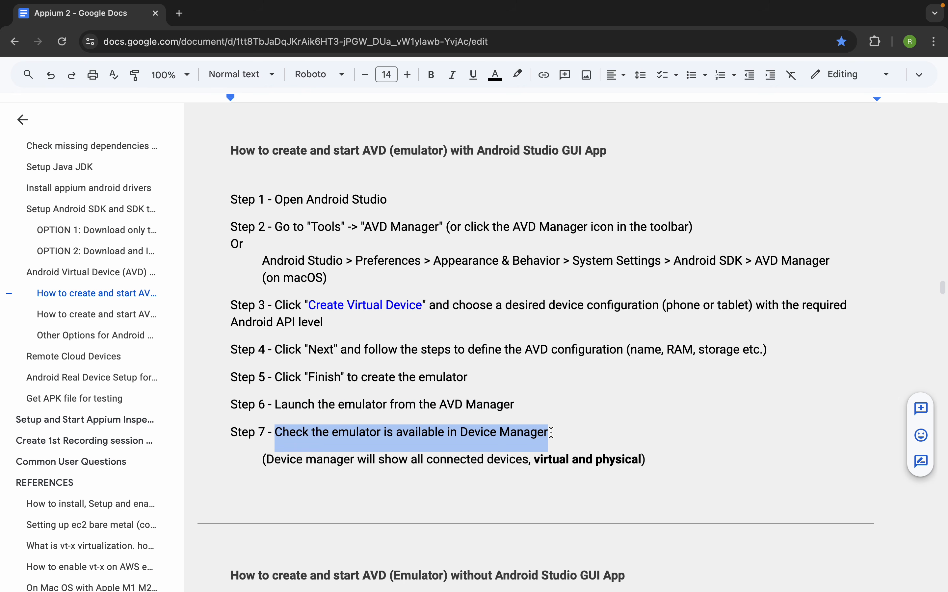
{"action": "left_click", "coordinate": [344, 508]}
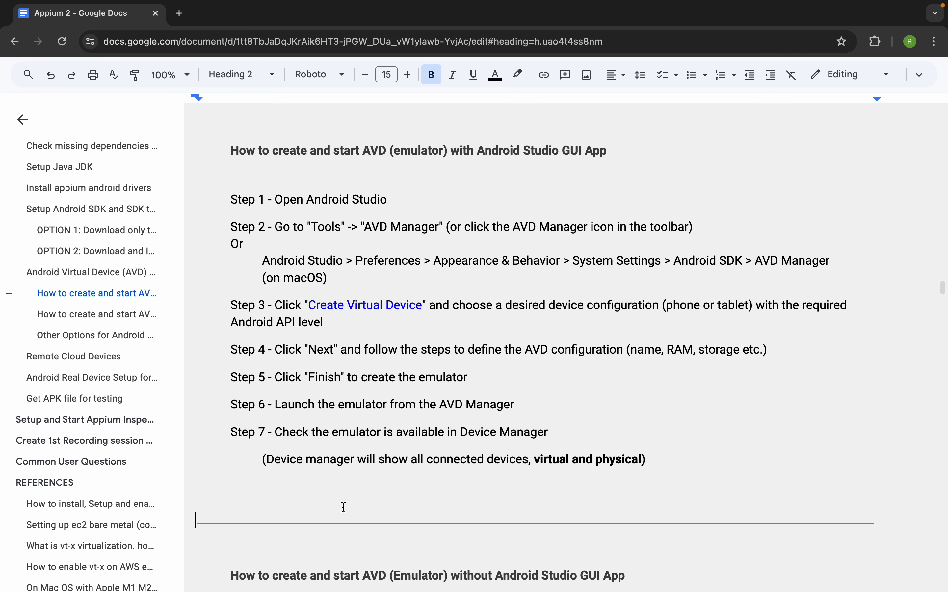
- Examine the section on creating and starting an AVD without the Android Studio GUI App, including Step 1 on JDK setup
{"action": "scroll", "coordinate": [343, 508], "scroll_direction": "down", "scroll_amount": 8}
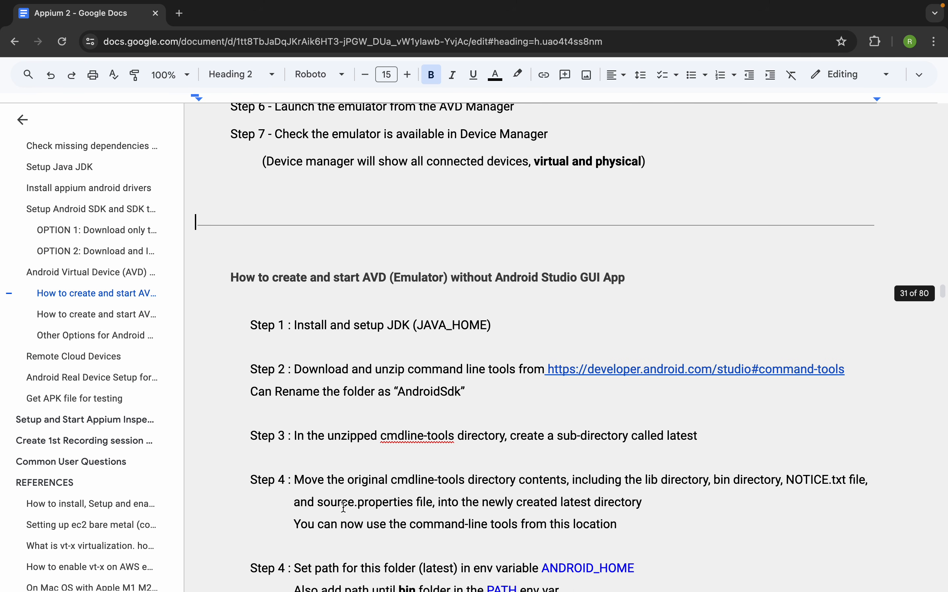
{"action": "scroll", "coordinate": [343, 508], "scroll_direction": "down", "scroll_amount": 1}
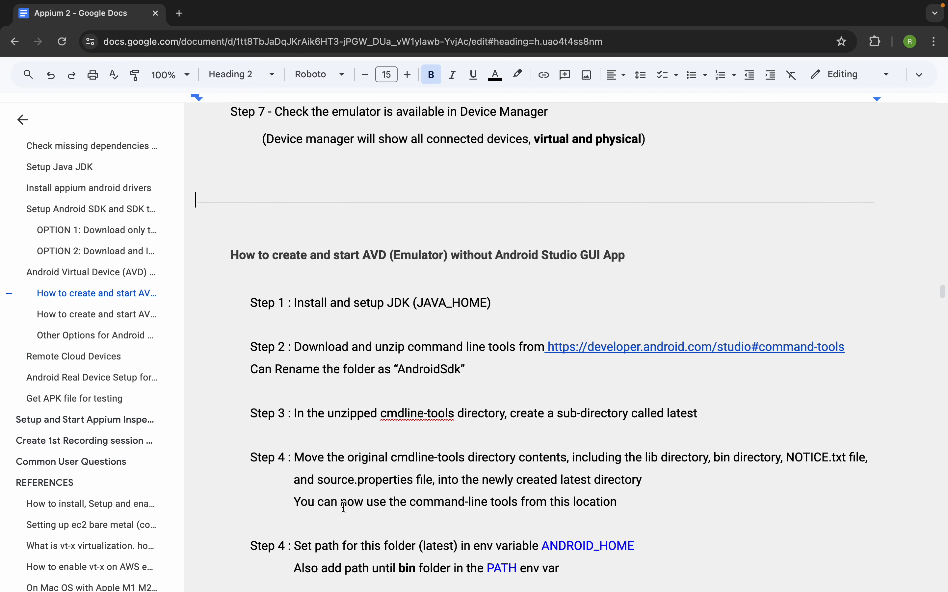
{"action": "double_click", "coordinate": [373, 254]}
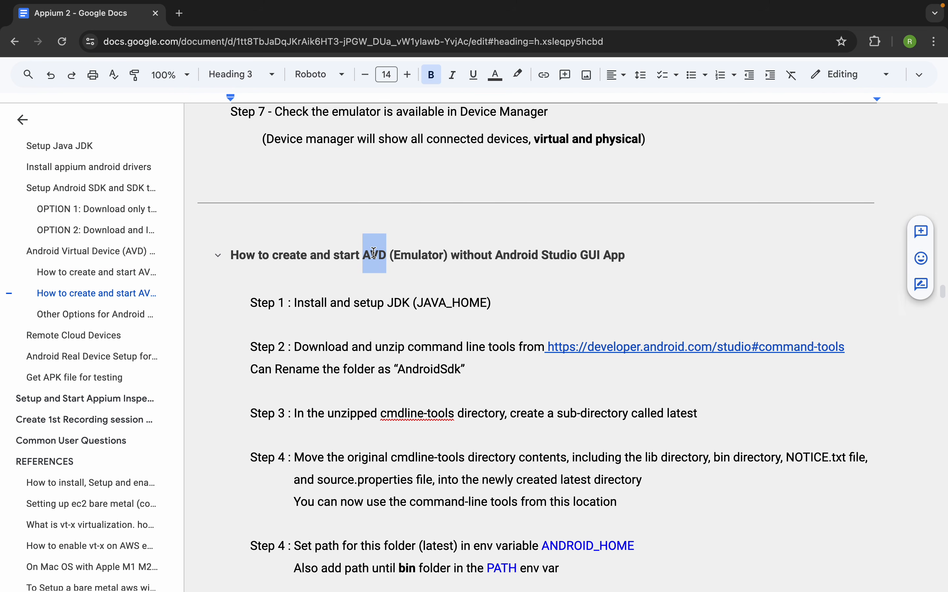
{"action": "left_click_drag", "start_coordinate": [636, 255], "coordinate": [452, 255]}
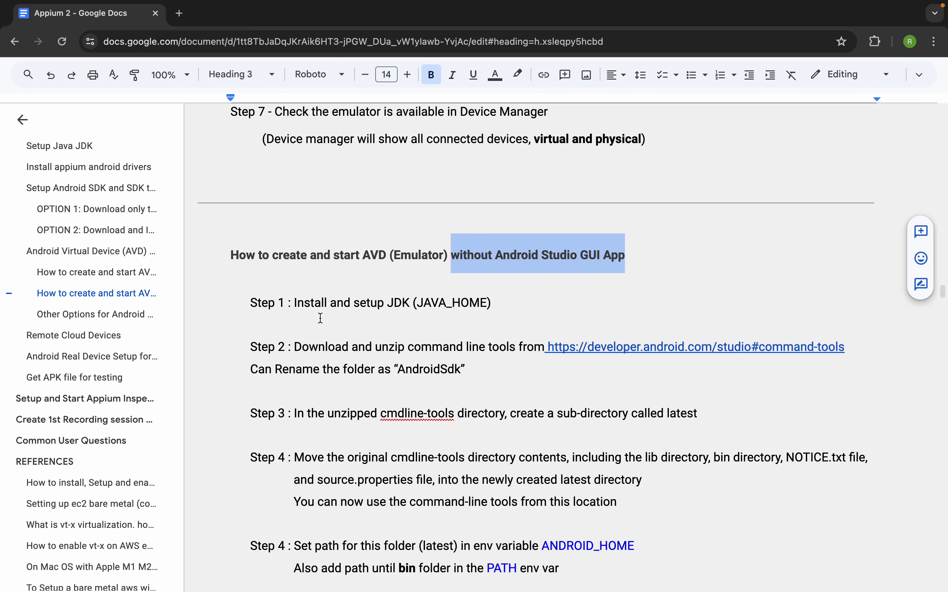
{"action": "scroll", "coordinate": [320, 318], "scroll_direction": "down", "scroll_amount": 3}
{"action": "left_click_drag", "start_coordinate": [297, 185], "coordinate": [505, 180]}
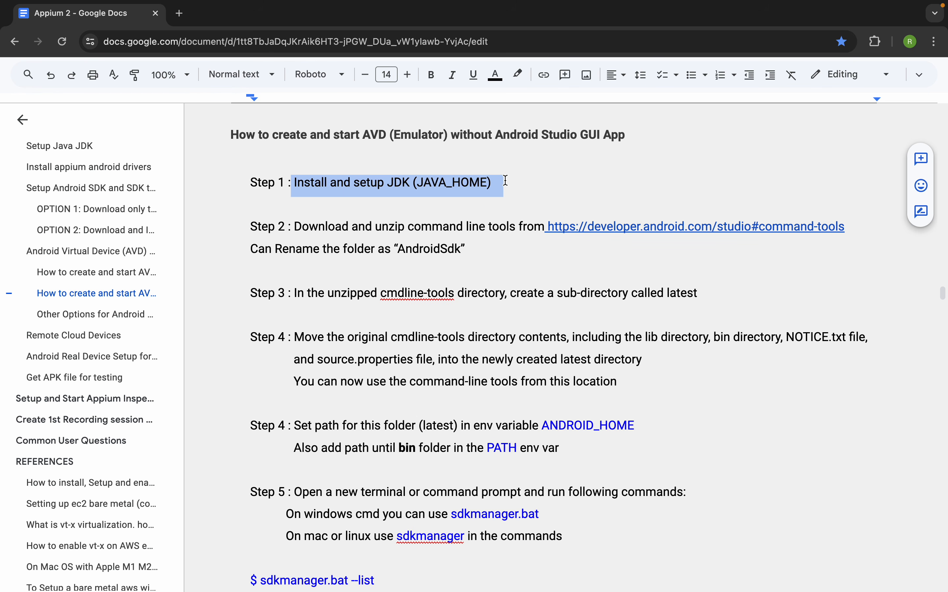
{"action": "double_click", "coordinate": [497, 181]}
{"action": "left_click", "coordinate": [496, 180]}
- Return to the desktop, close the Welcome to Android Studio window, and open Terminal
{"action": "key", "text": "ctrl+Left"}
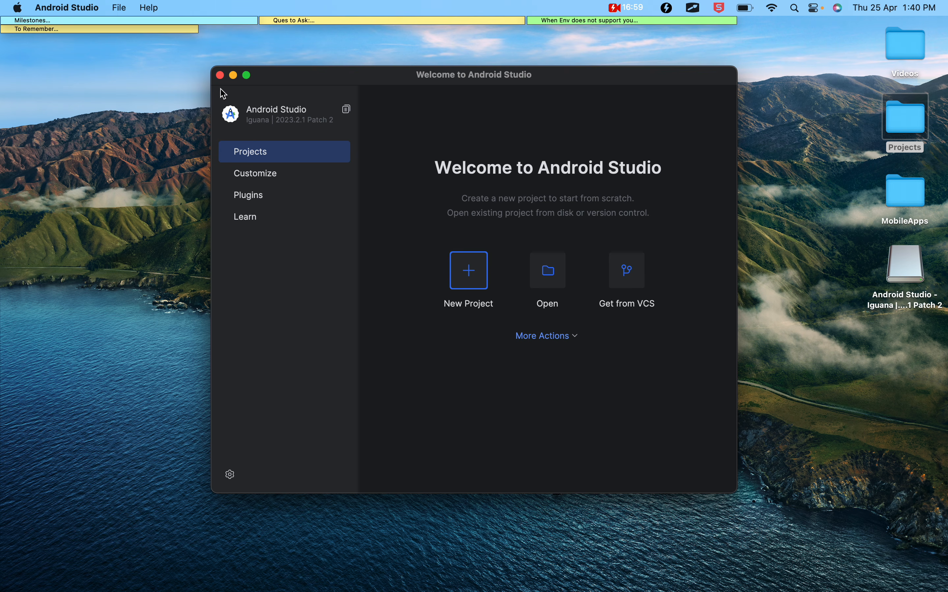
{"action": "left_click", "coordinate": [220, 76]}
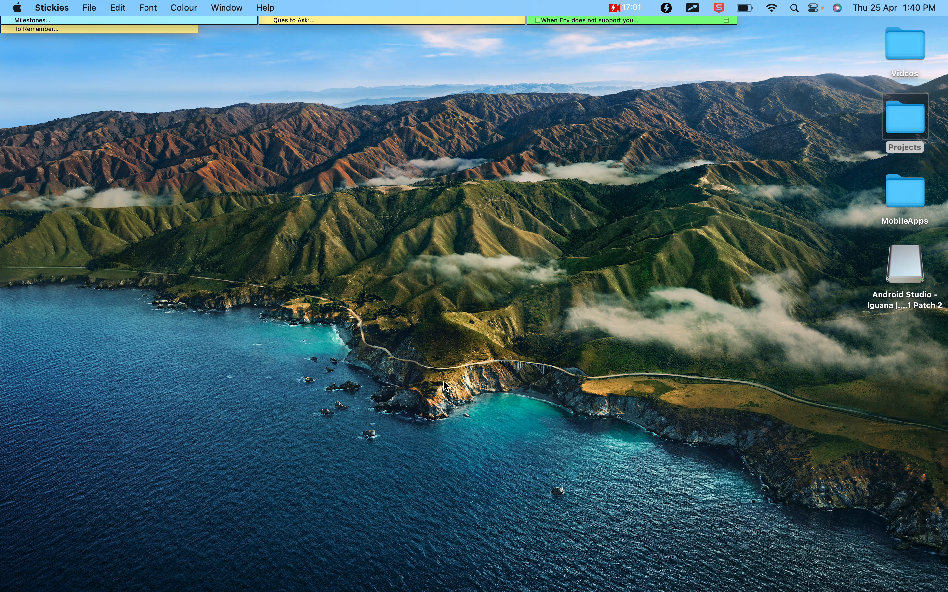
{"action": "key", "text": "super+space"}
{"action": "type", "text": "terminal"}
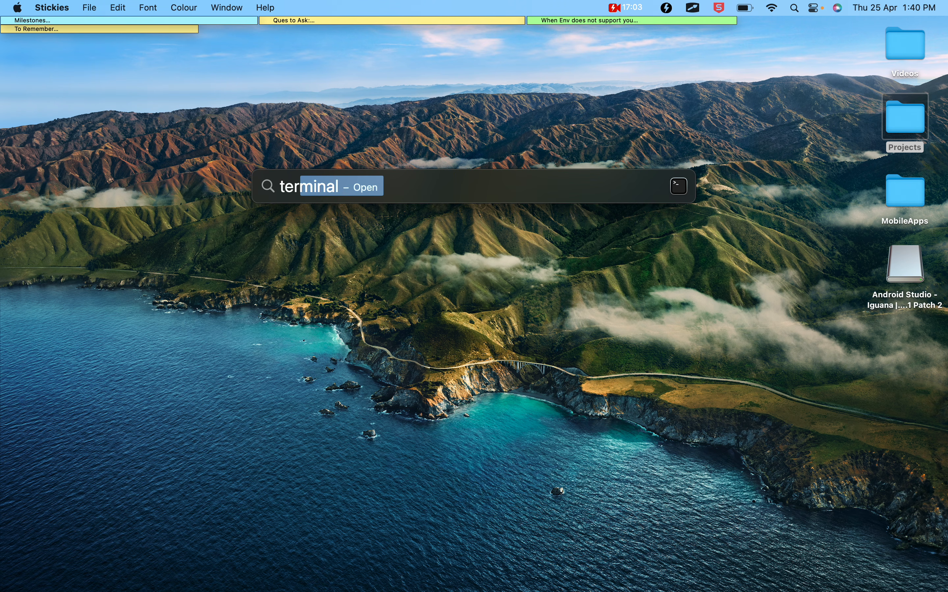
{"action": "key", "text": "Return"}
{"action": "key", "text": "Return"}
- Run java --version and javac --version to check the Java installation, and switch back to the Appium 2 document
{"action": "type", "text": "java "}
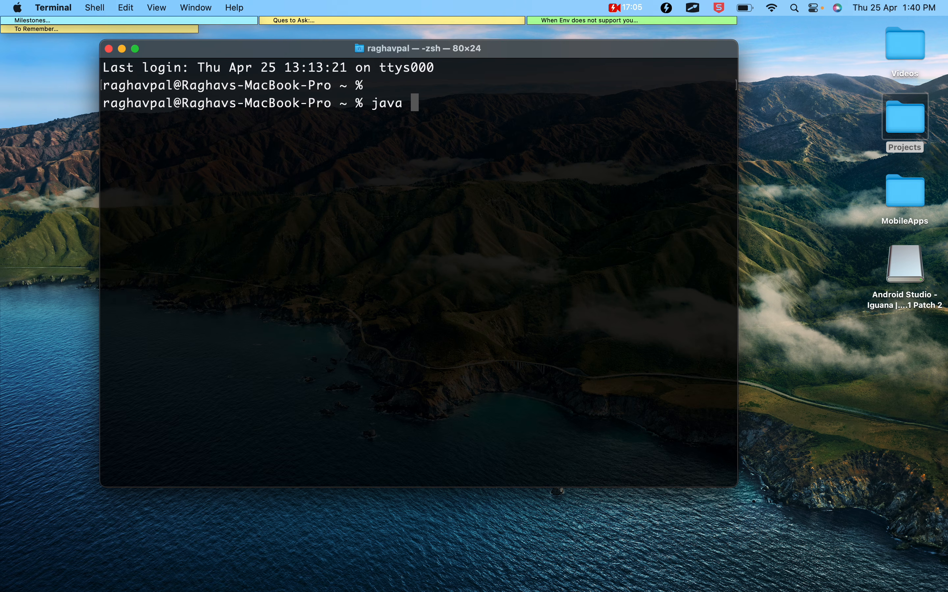
{"action": "type", "text": "--version"}
{"action": "key", "text": "Return"}
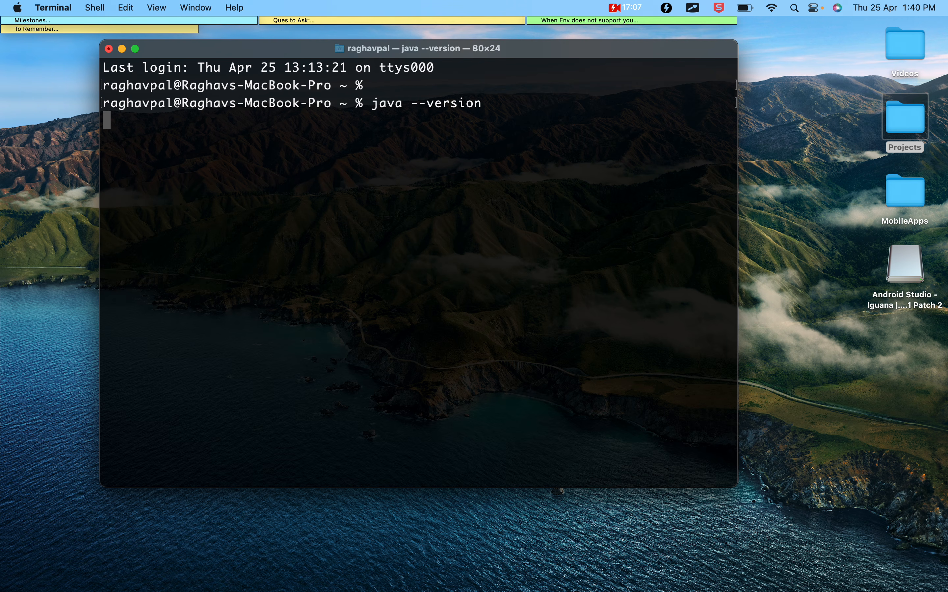
{"action": "key", "text": "Return"}
{"action": "type", "text": "javac "}
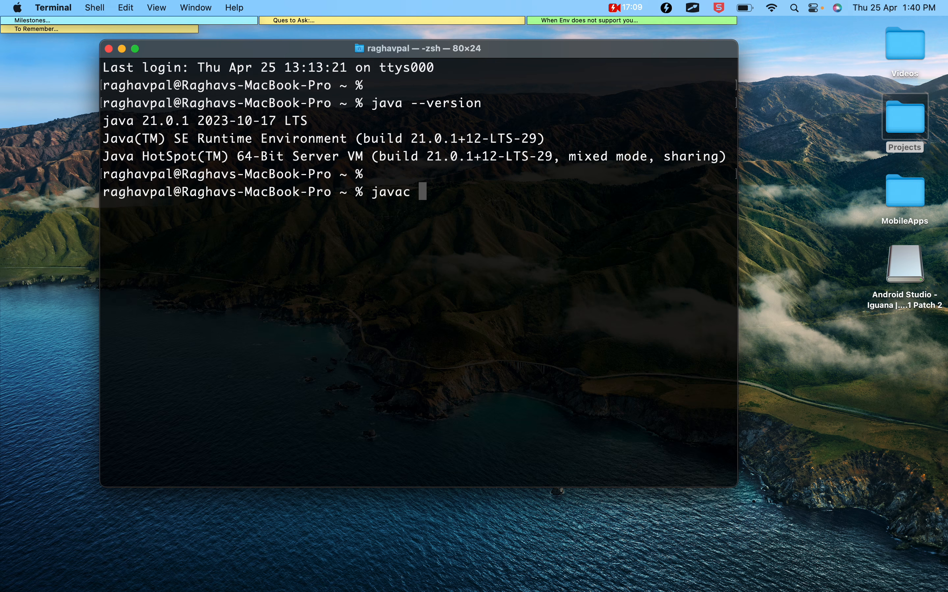
{"action": "type", "text": "--version"}
{"action": "key", "text": "Return"}
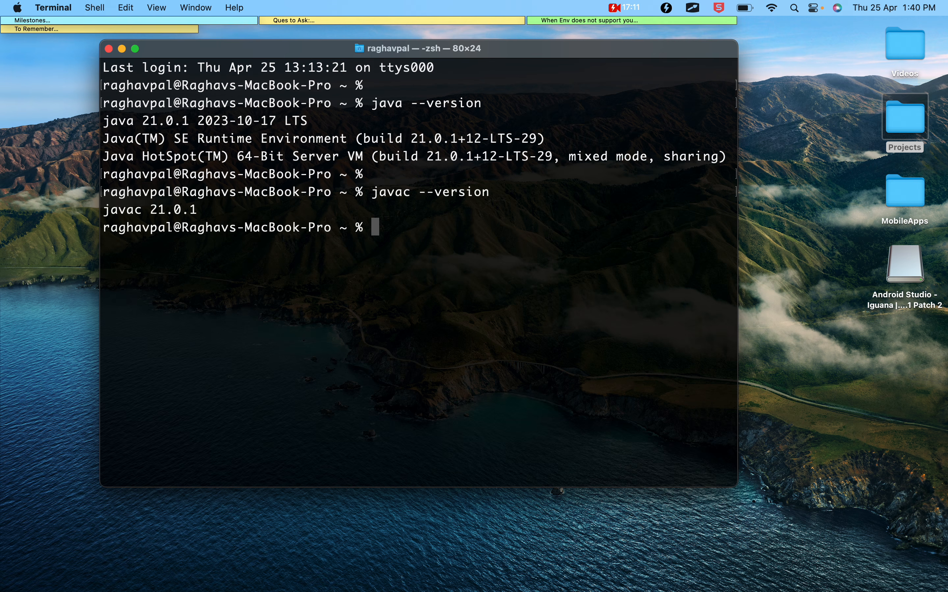
{"action": "key", "text": "ctrl+Right"}
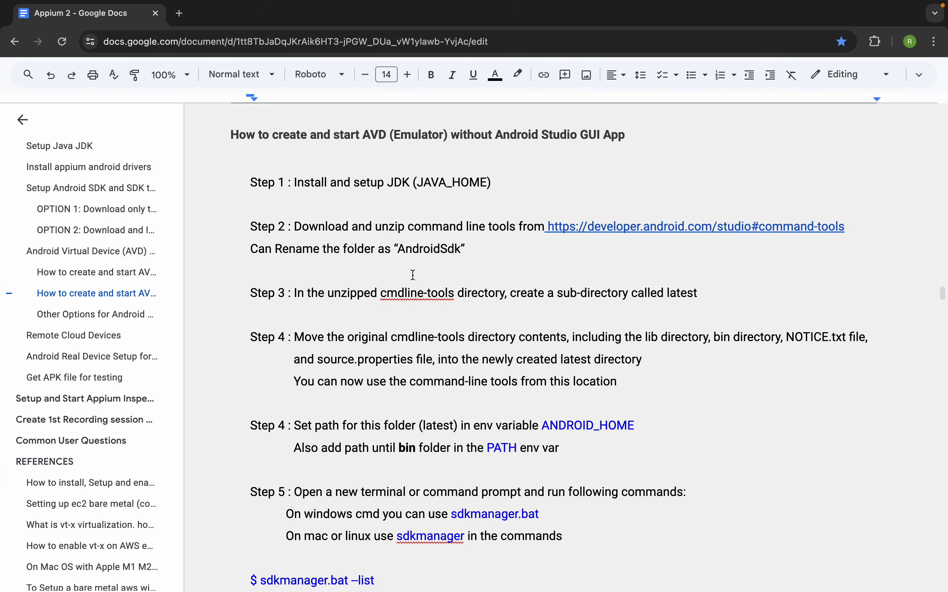
- Review Step 3 on the latest sub-directory, and examine the required folders listed under OPTION 1: Download only the required tools
{"action": "left_click", "coordinate": [362, 267]}
{"action": "left_click", "coordinate": [496, 247]}
{"action": "left_click_drag", "start_coordinate": [292, 294], "coordinate": [685, 294]}
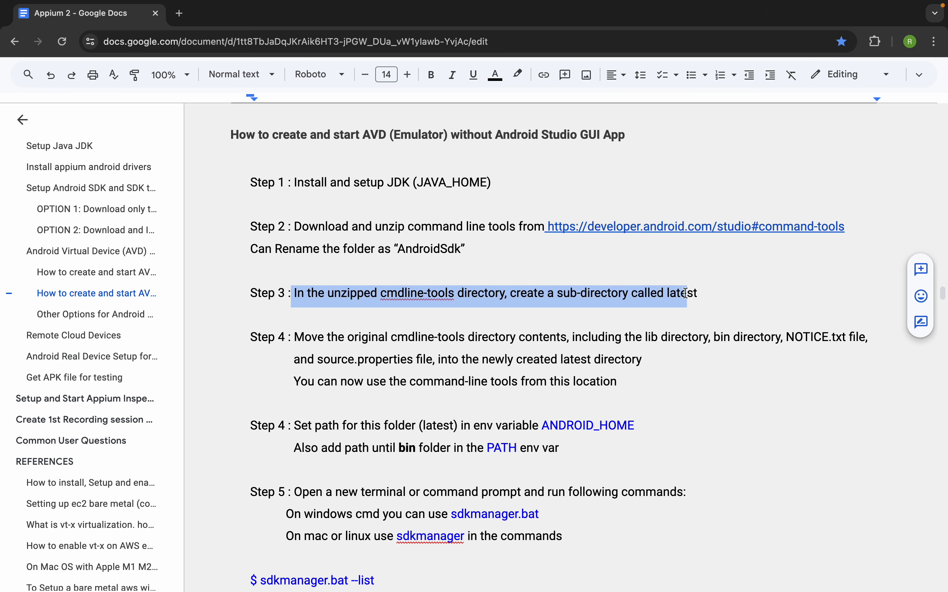
{"action": "left_click", "coordinate": [83, 211]}
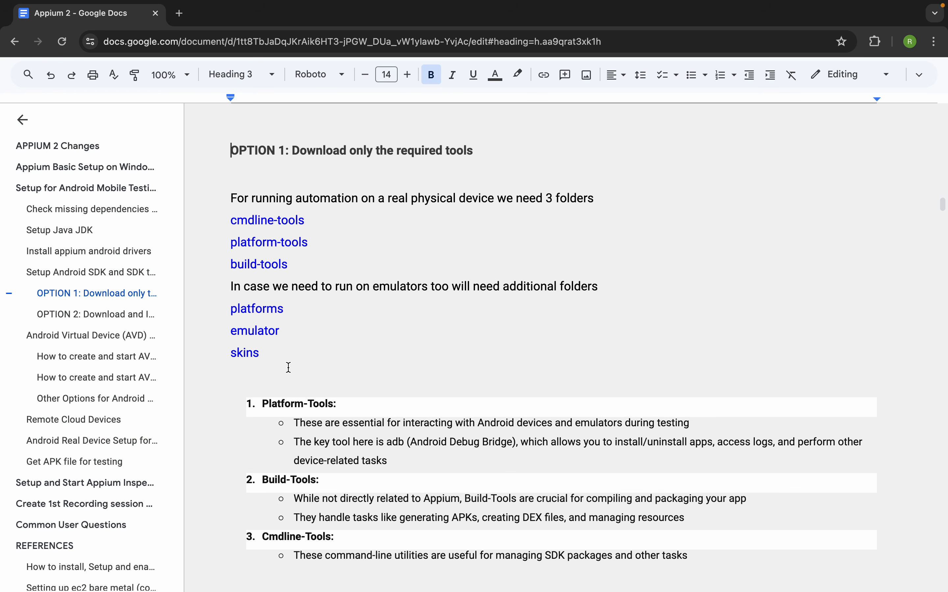
{"action": "left_click_drag", "start_coordinate": [493, 148], "coordinate": [227, 154]}
{"action": "left_click_drag", "start_coordinate": [296, 265], "coordinate": [228, 225]}
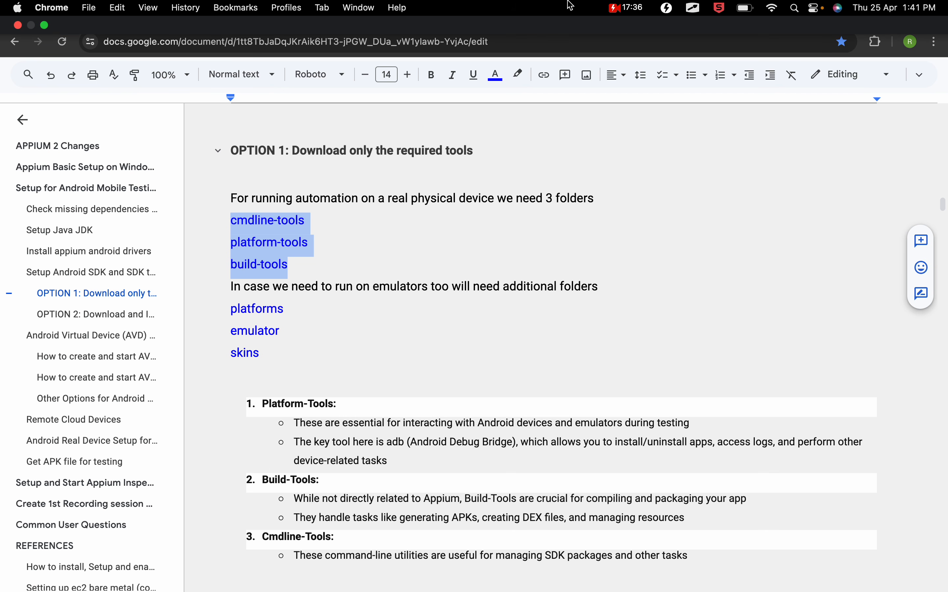
- Open the Projects/android folder in Finder and inspect its cmdline-tools/latest contents along with the build-tools and platform-tools folders
{"action": "key", "text": "ctrl+Left"}
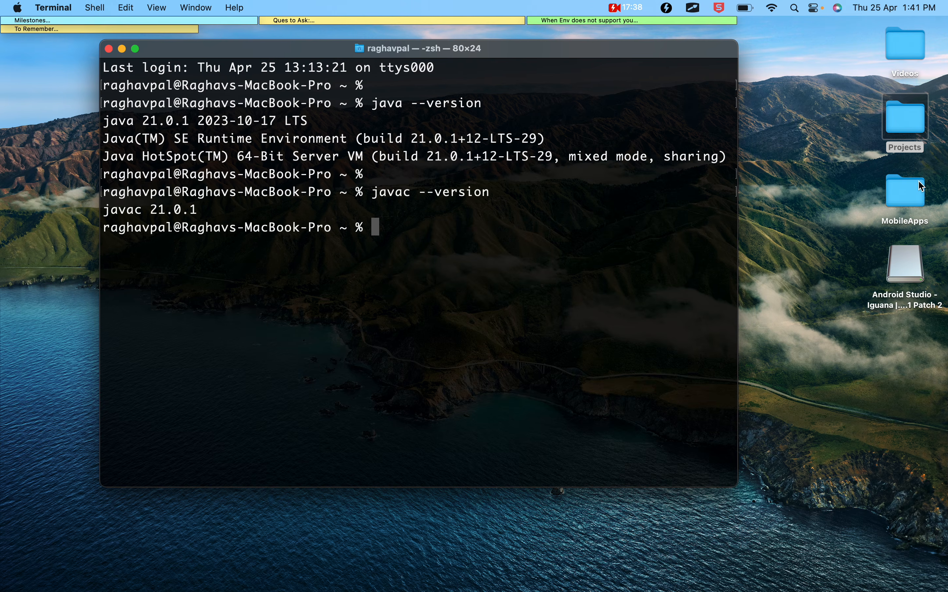
{"action": "double_click", "coordinate": [901, 119]}
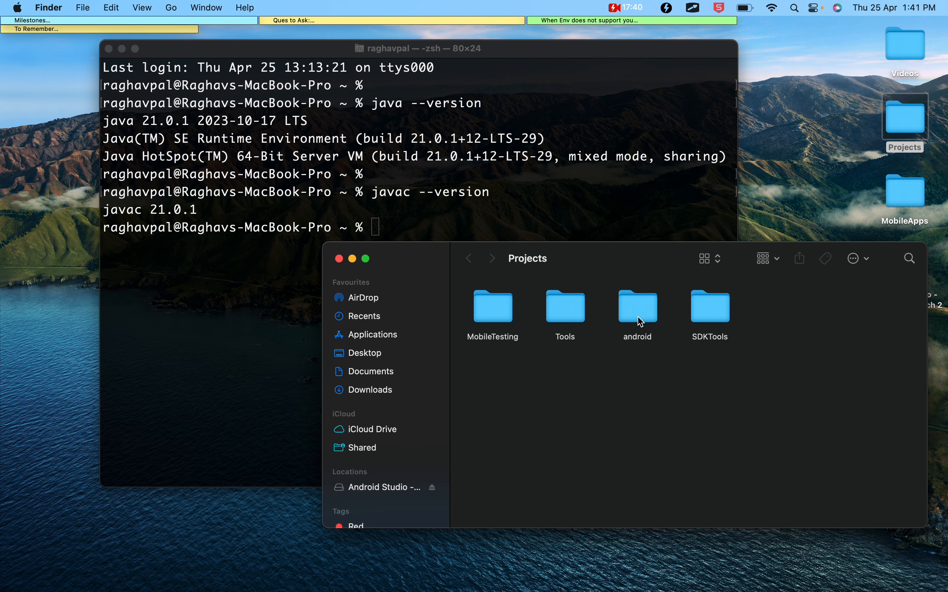
{"action": "double_click", "coordinate": [639, 310]}
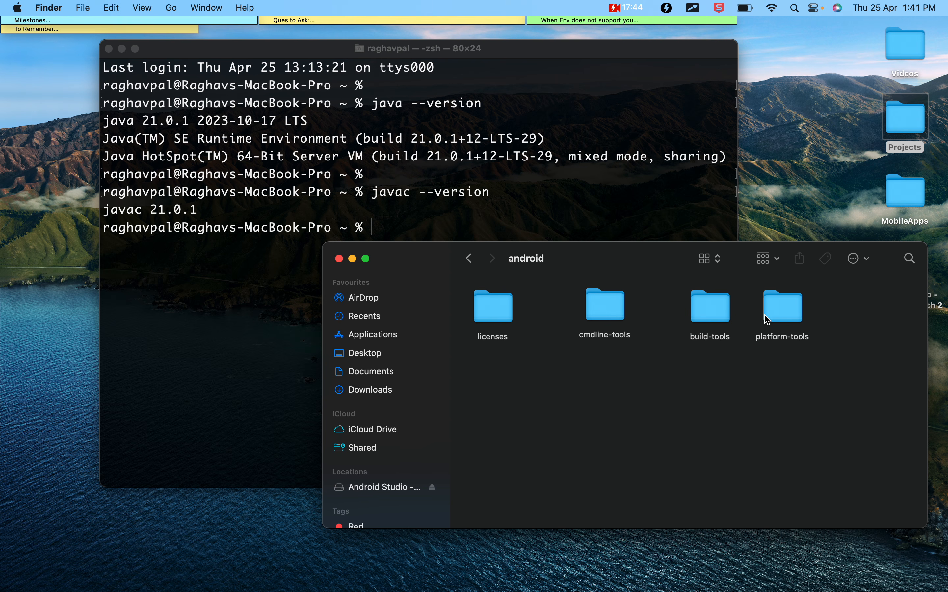
{"action": "left_click", "coordinate": [784, 319]}
{"action": "double_click", "coordinate": [599, 327]}
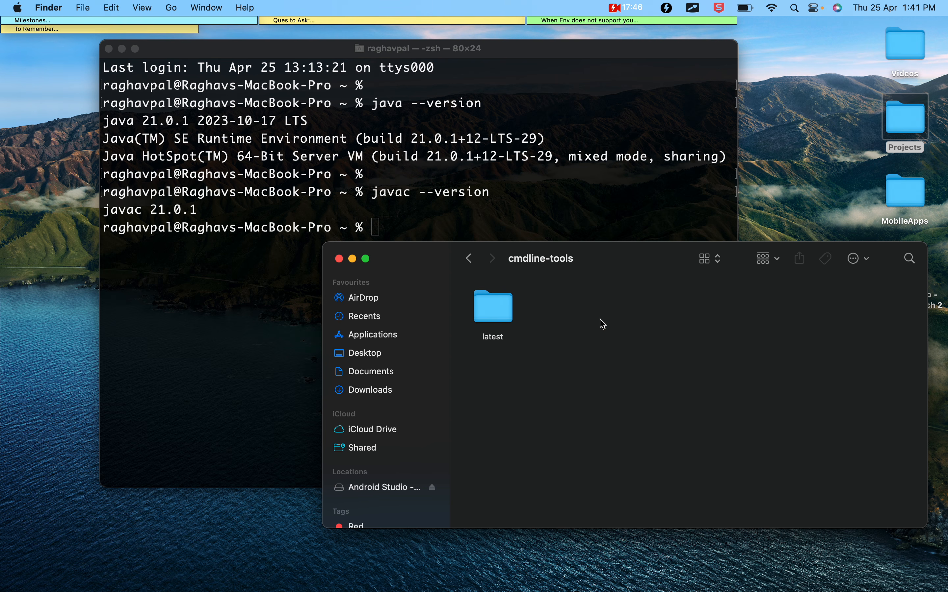
{"action": "double_click", "coordinate": [492, 309]}
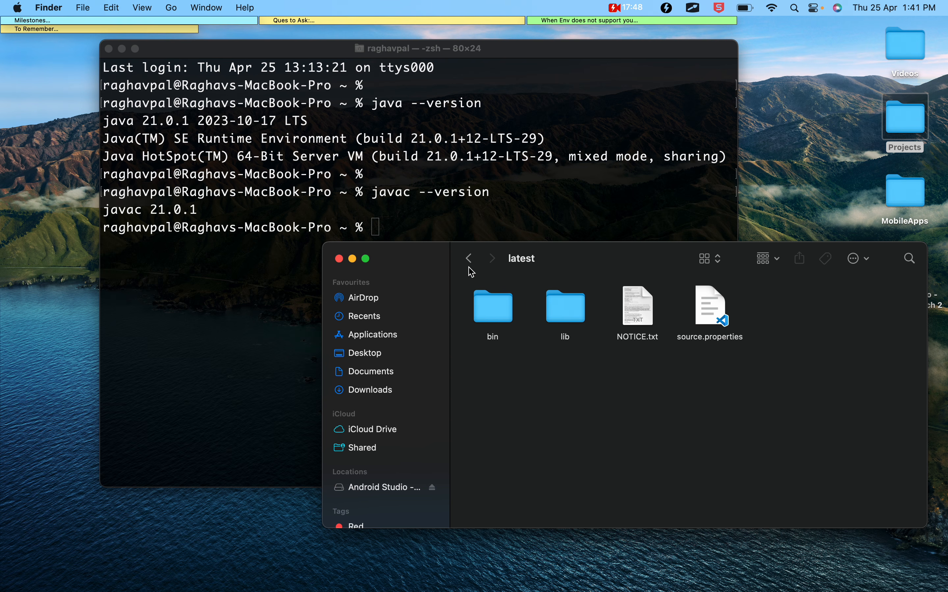
{"action": "left_click", "coordinate": [468, 258]}
{"action": "left_click", "coordinate": [468, 259]}
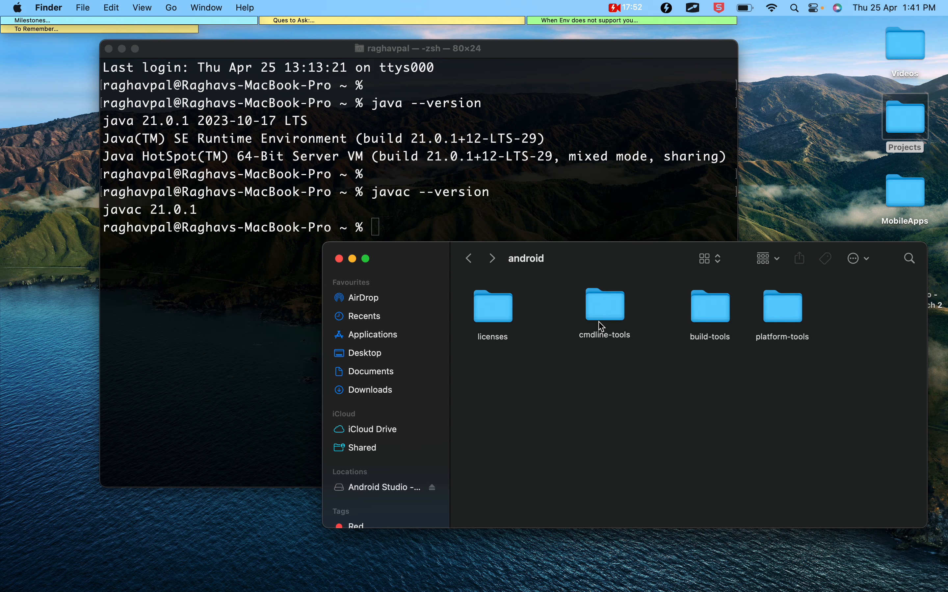
{"action": "left_click", "coordinate": [711, 320]}
{"action": "left_click", "coordinate": [795, 319]}
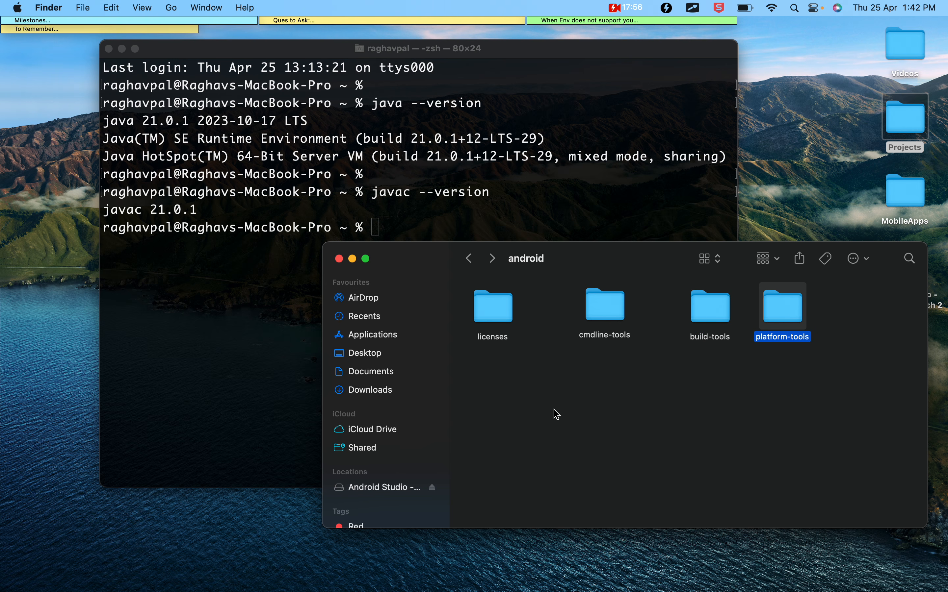
- Return to the Appium 2 document and review the OPTION 1 heading and its three folders for real device automation
{"action": "key", "text": "ctrl+Right"}
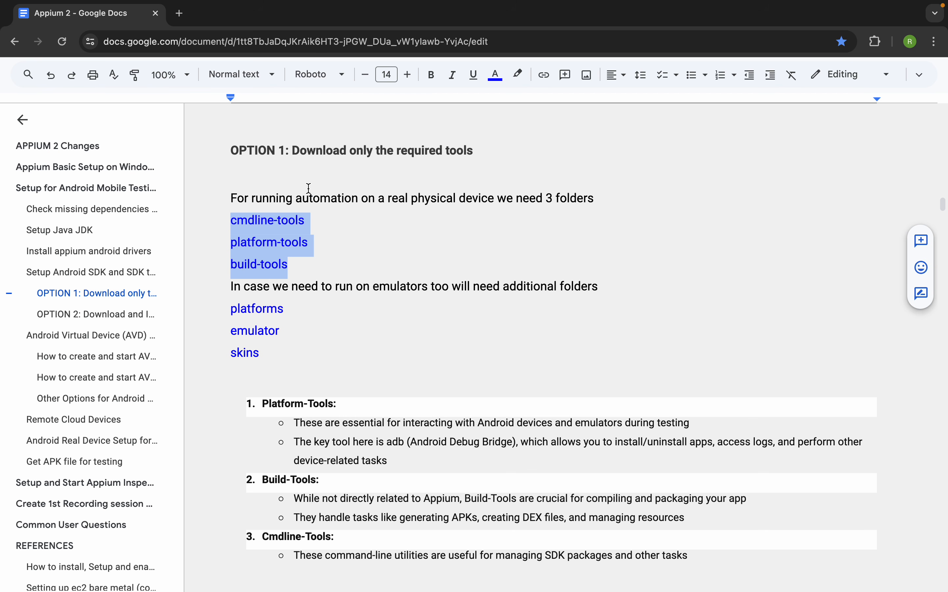
{"action": "left_click", "coordinate": [311, 264]}
{"action": "left_click_drag", "start_coordinate": [302, 269], "coordinate": [231, 220]}
{"action": "left_click_drag", "start_coordinate": [298, 151], "coordinate": [508, 147]}
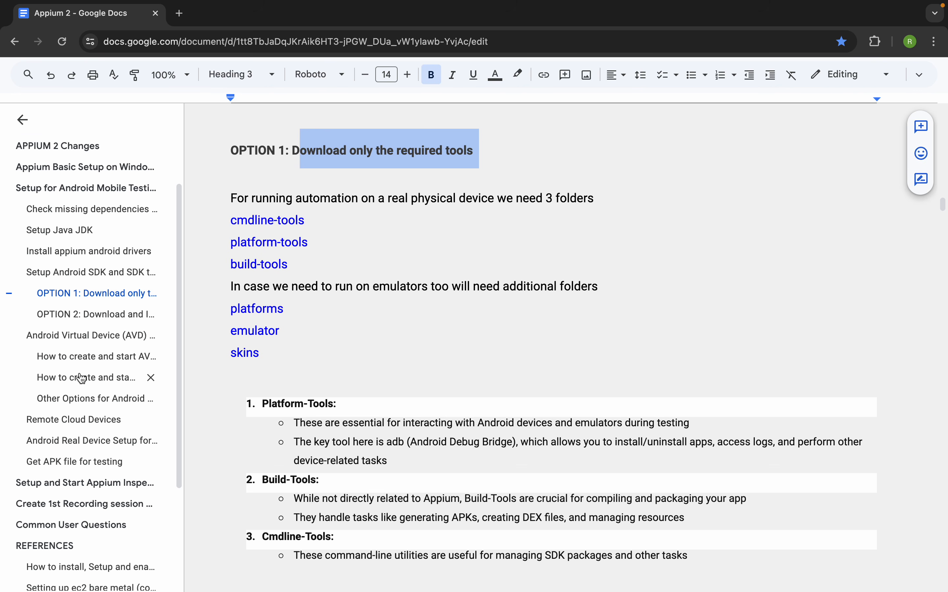
- Go to the section on creating an AVD without the Android Studio GUI App, hide the outline, and review Steps 3 and 4
{"action": "left_click", "coordinate": [82, 378]}
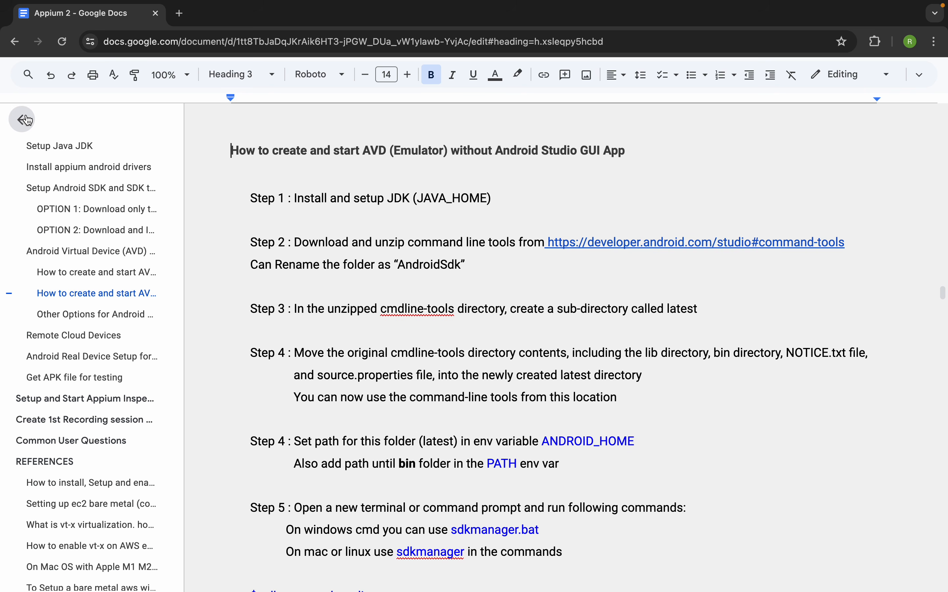
{"action": "left_click", "coordinate": [26, 119]}
{"action": "scroll", "coordinate": [297, 227], "scroll_direction": "up", "scroll_amount": 1}
{"action": "double_click", "coordinate": [301, 238]}
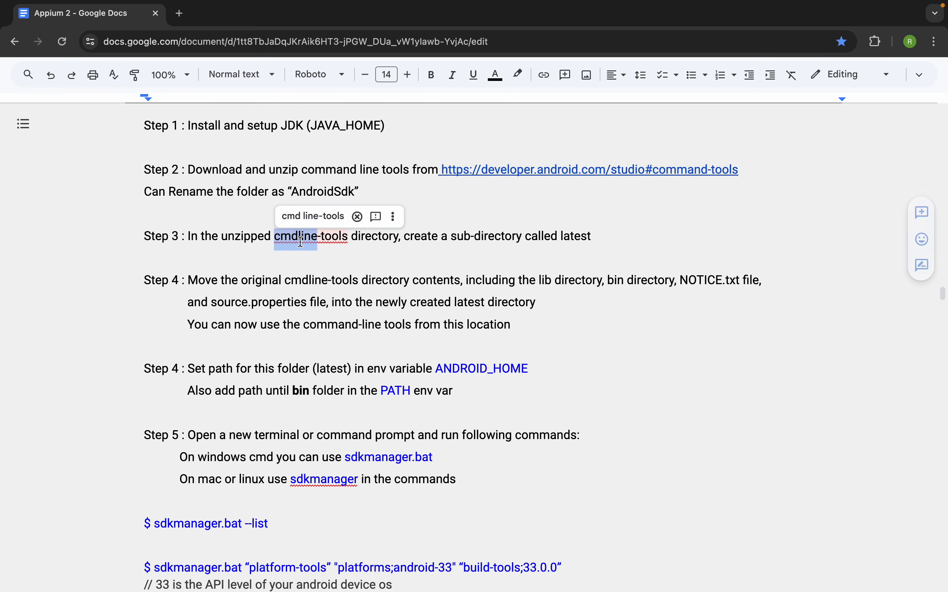
{"action": "left_click_drag", "start_coordinate": [614, 234], "coordinate": [187, 232]}
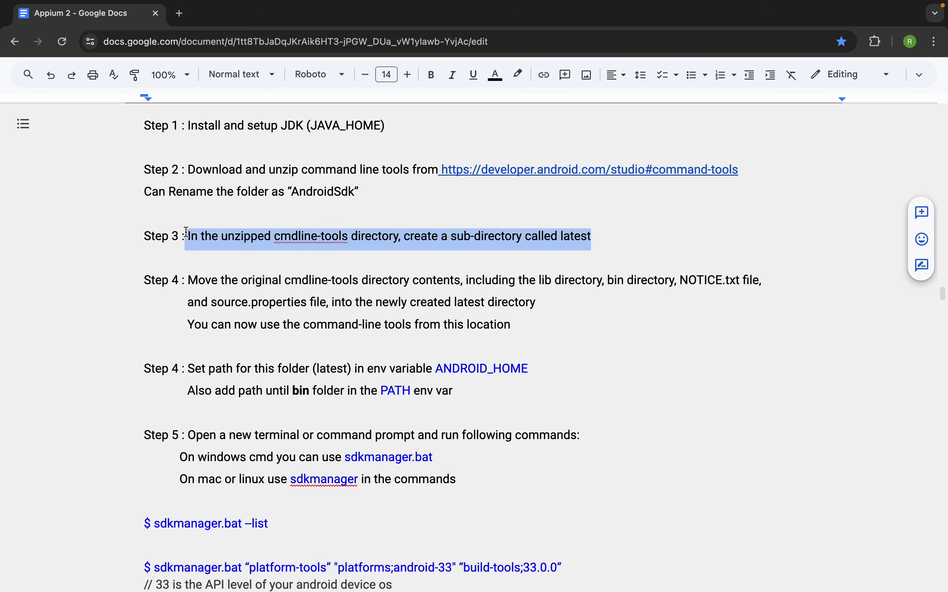
{"action": "left_click", "coordinate": [474, 296]}
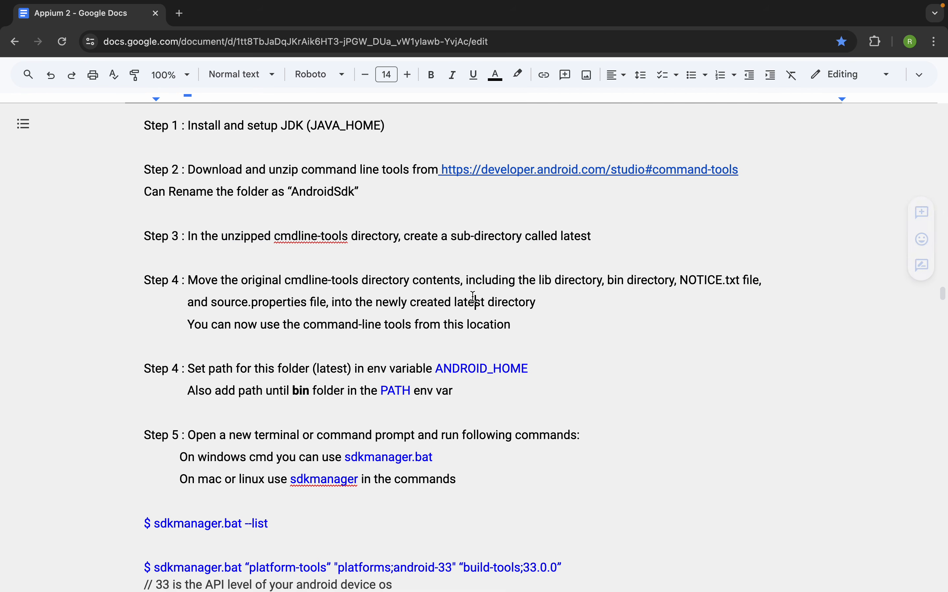
{"action": "left_click_drag", "start_coordinate": [545, 331], "coordinate": [206, 280]}
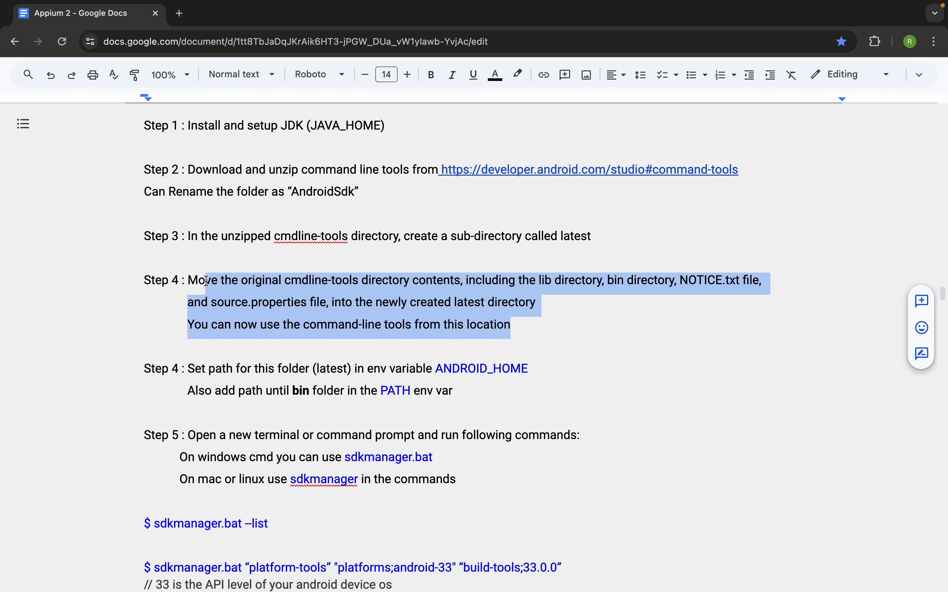
{"action": "left_click", "coordinate": [380, 316]}
{"action": "double_click", "coordinate": [471, 302]}
- Switch to Finder and inspect the contents of the latest folder inside cmdline-tools
{"action": "key", "text": "ctrl+Left"}
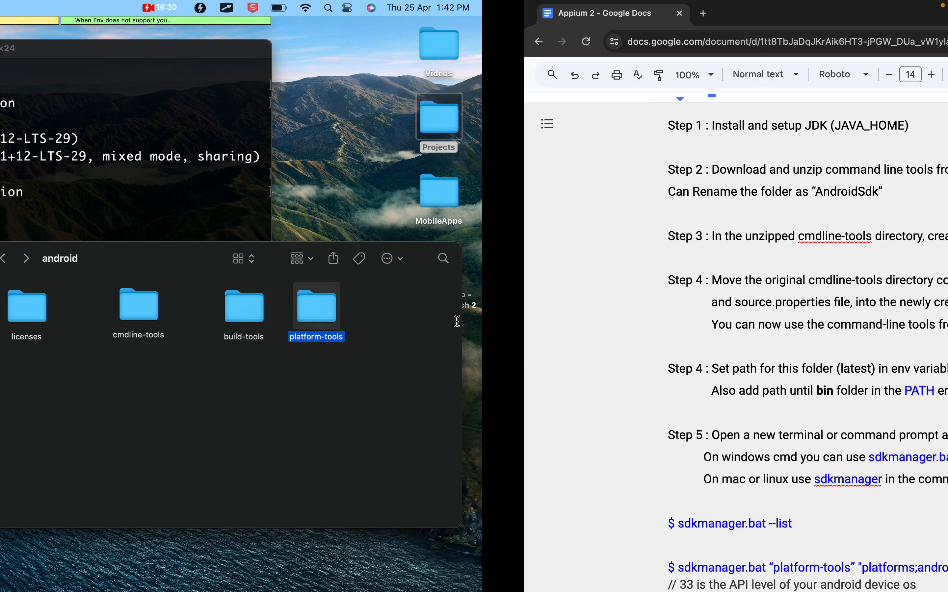
{"action": "double_click", "coordinate": [590, 309]}
{"action": "double_click", "coordinate": [507, 317]}
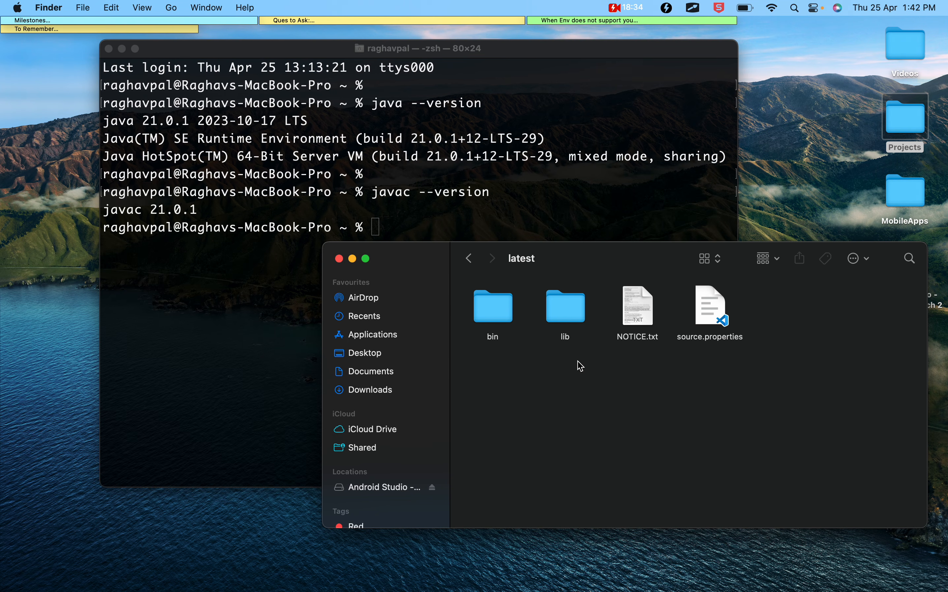
- Return to the Appium 2 document and review the step on setting the ANDROID_HOME environment variable
{"action": "key", "text": "ctrl+Right"}
{"action": "scroll", "coordinate": [272, 365], "scroll_direction": "down", "scroll_amount": 1}
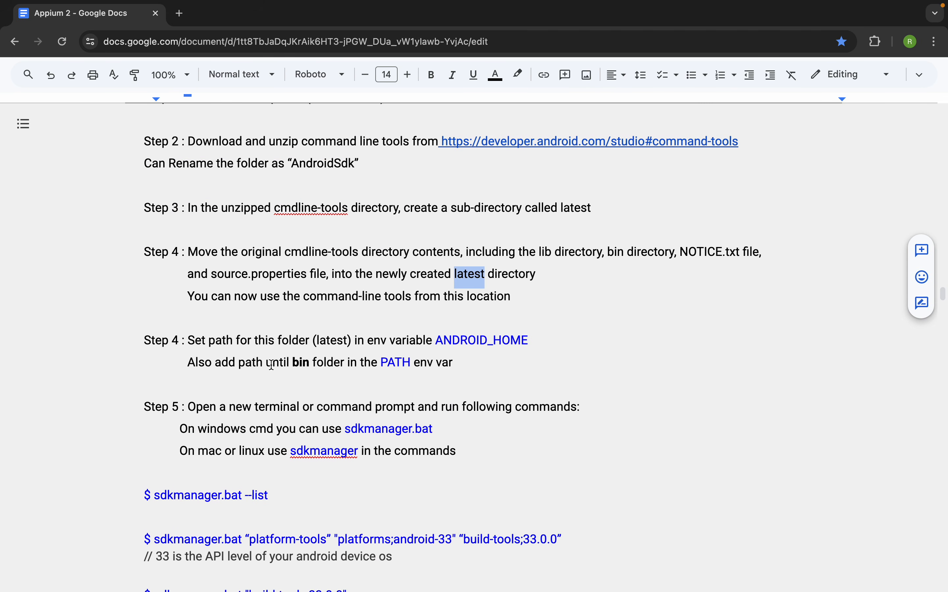
{"action": "left_click_drag", "start_coordinate": [550, 339], "coordinate": [439, 337]}
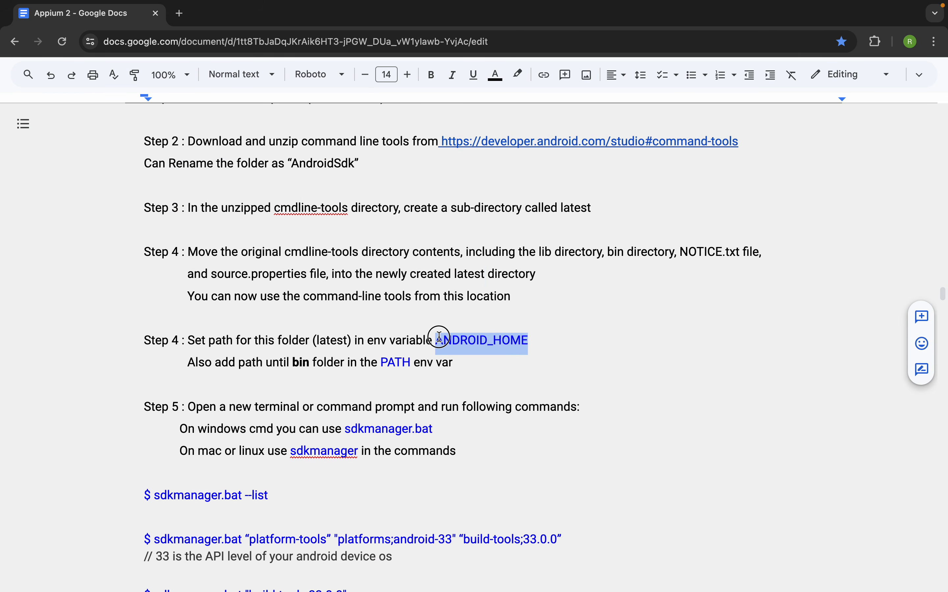
- Go back to the android folder in Finder and copy the location path from the cmdline-tools folder's info window, closing it when done
{"action": "key", "text": "ctrl+Left"}
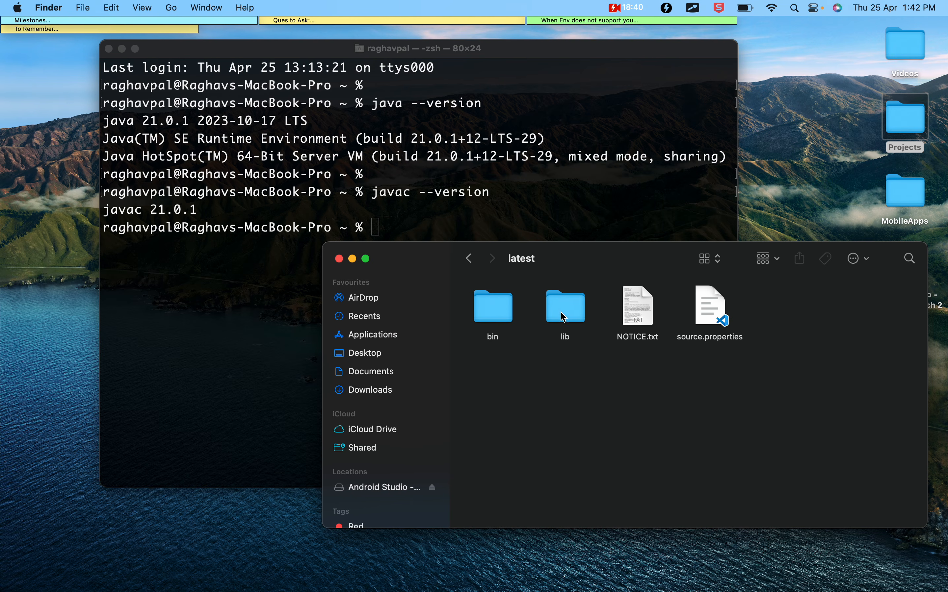
{"action": "left_click", "coordinate": [469, 259]}
{"action": "left_click", "coordinate": [469, 260]}
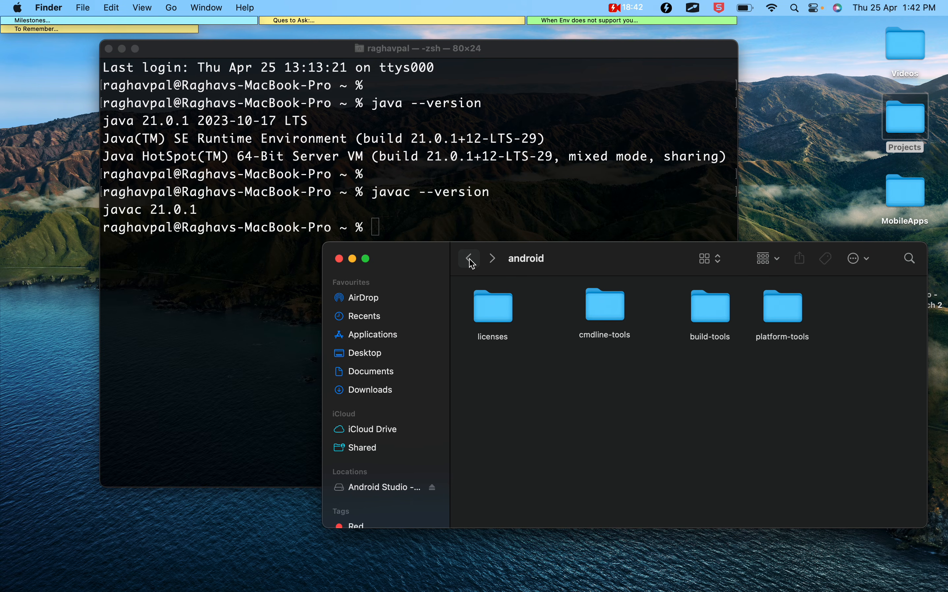
{"action": "left_click", "coordinate": [707, 322]}
{"action": "left_click", "coordinate": [781, 313]}
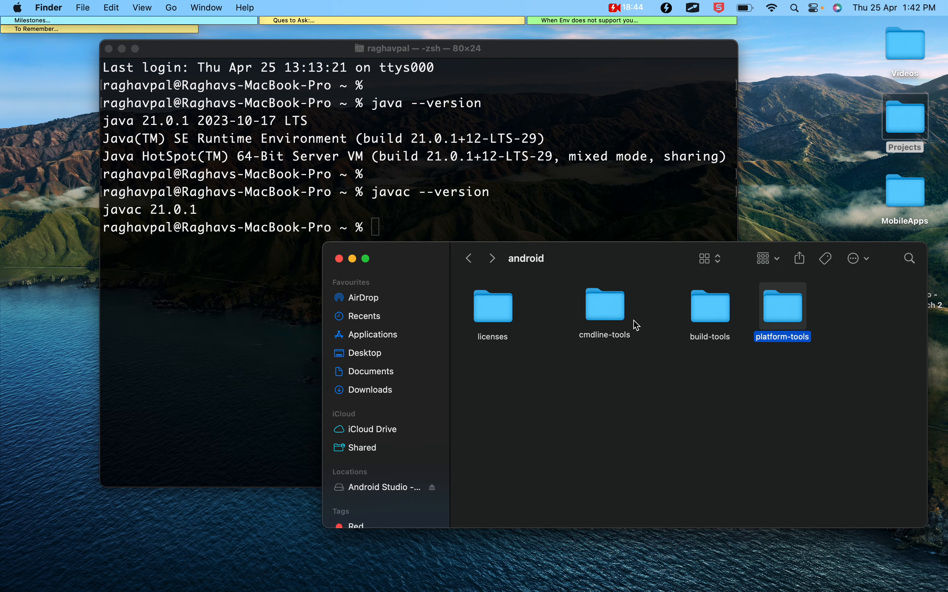
{"action": "left_click", "coordinate": [610, 319]}
{"action": "key", "text": "super+i"}
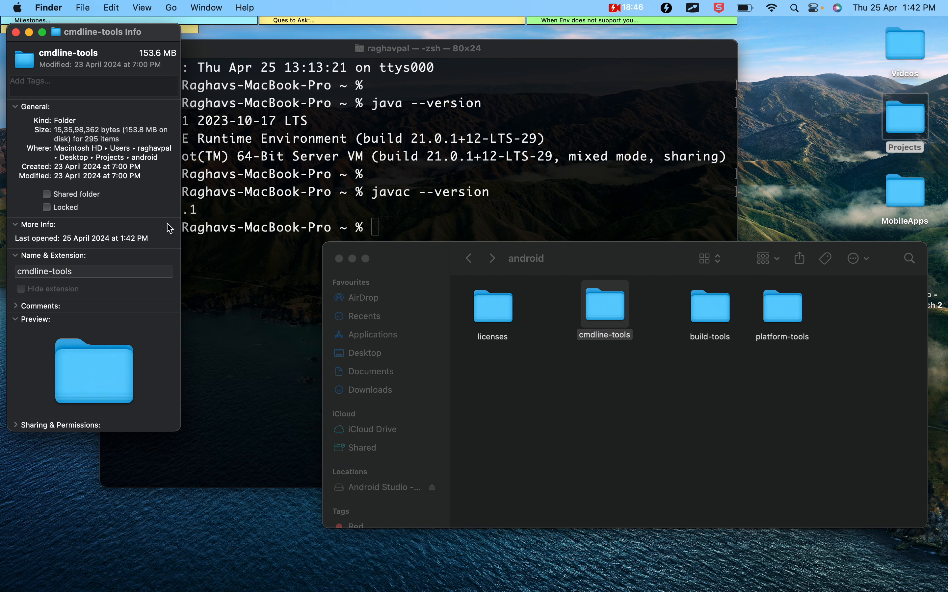
{"action": "left_click_drag", "start_coordinate": [159, 157], "coordinate": [53, 148]}
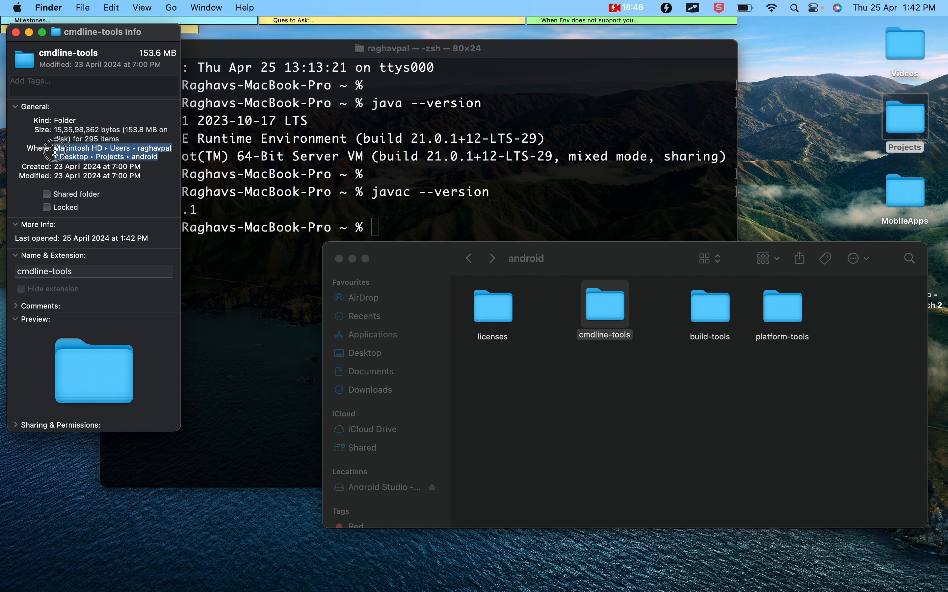
{"action": "left_click", "coordinate": [16, 33]}
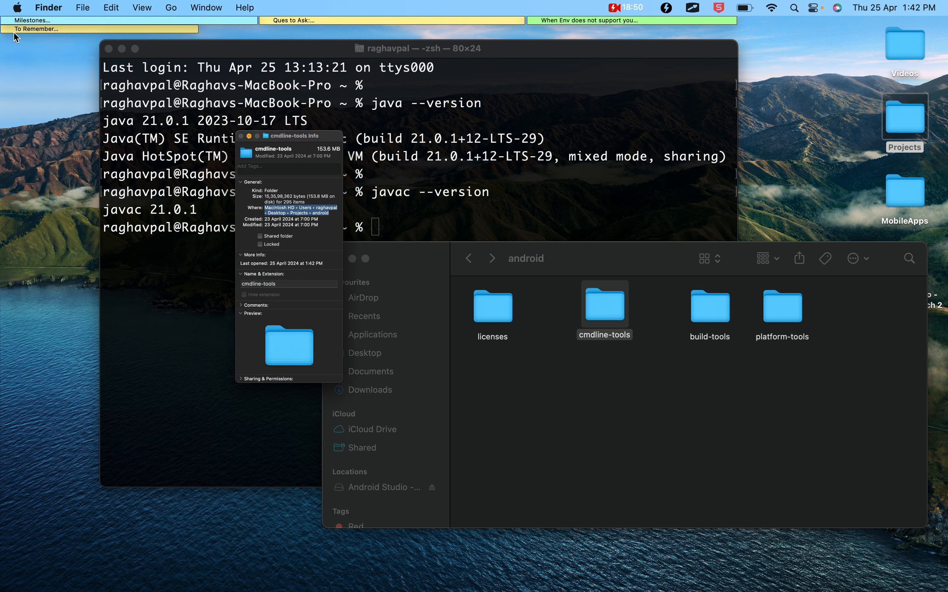
- Open .zshrc from Terminal and set ANDROID_HOME to the Desktop/Projects/android path in the user's home folder
{"action": "left_click", "coordinate": [411, 215]}
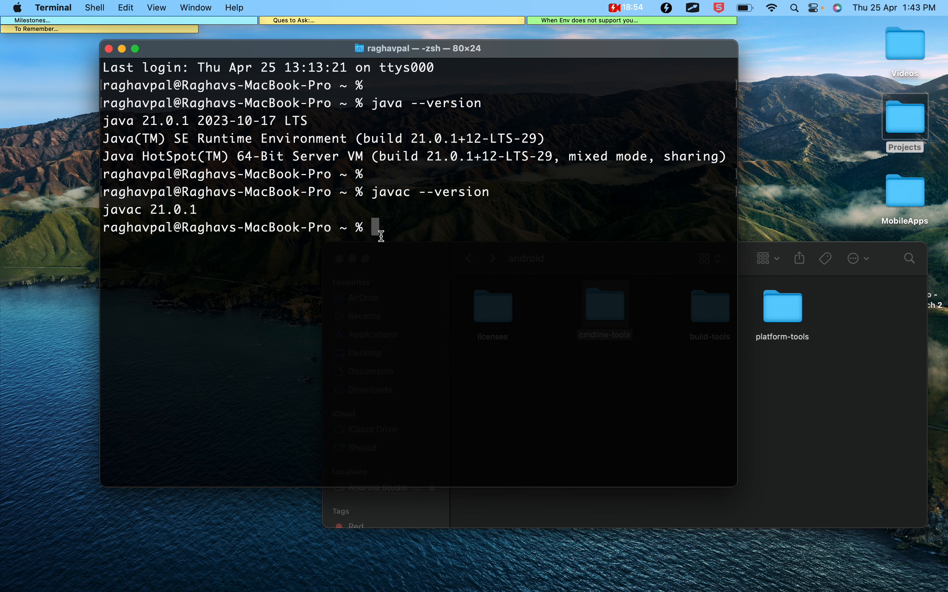
{"action": "type", "text": "open .zshrc"}
{"action": "key", "text": "Return"}
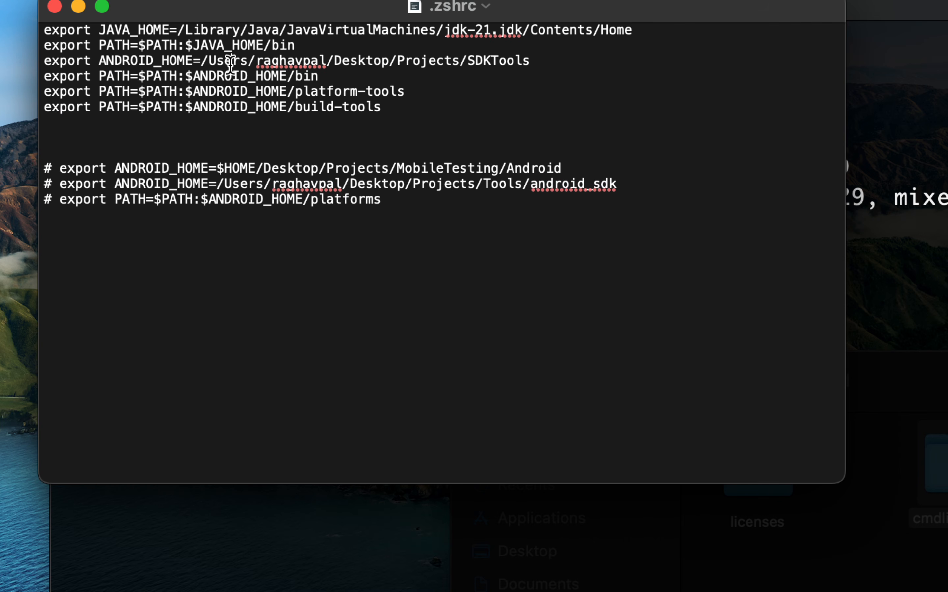
{"action": "double_click", "coordinate": [203, 61]}
{"action": "left_click_drag", "start_coordinate": [222, 62], "coordinate": [544, 61]}
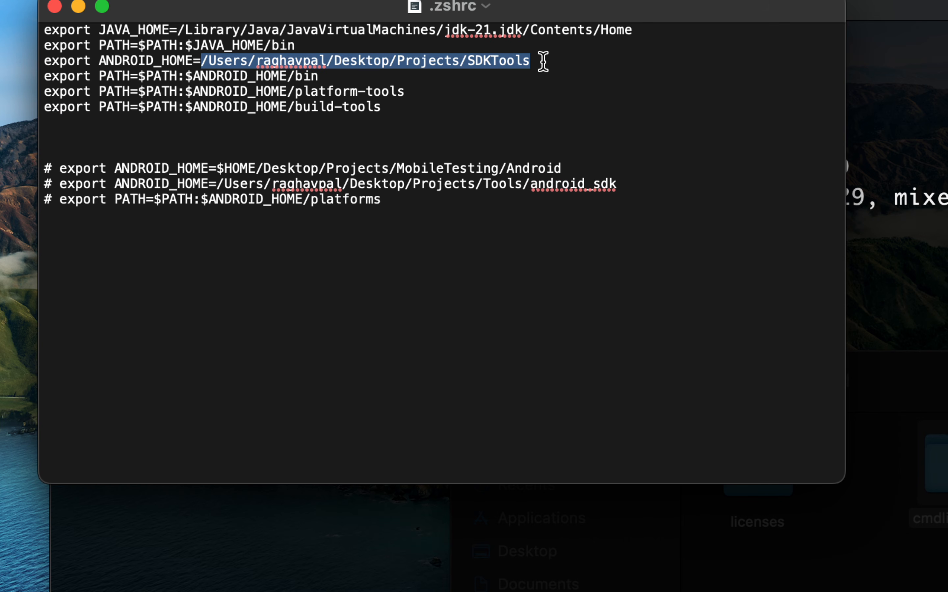
{"action": "type", "text": "/Users/raghavpal/Desktop/Projects/android"}
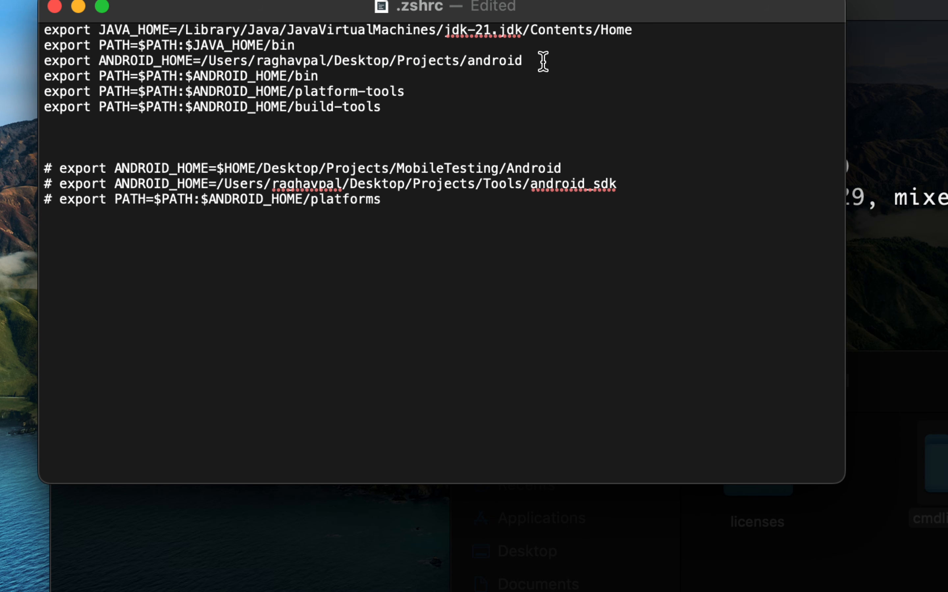
- Check the ANDROID_HOME-based PATH exports for bin, platform-tools and build-tools, then save and close .zshrc
{"action": "left_click_drag", "start_coordinate": [319, 76], "coordinate": [119, 76]}
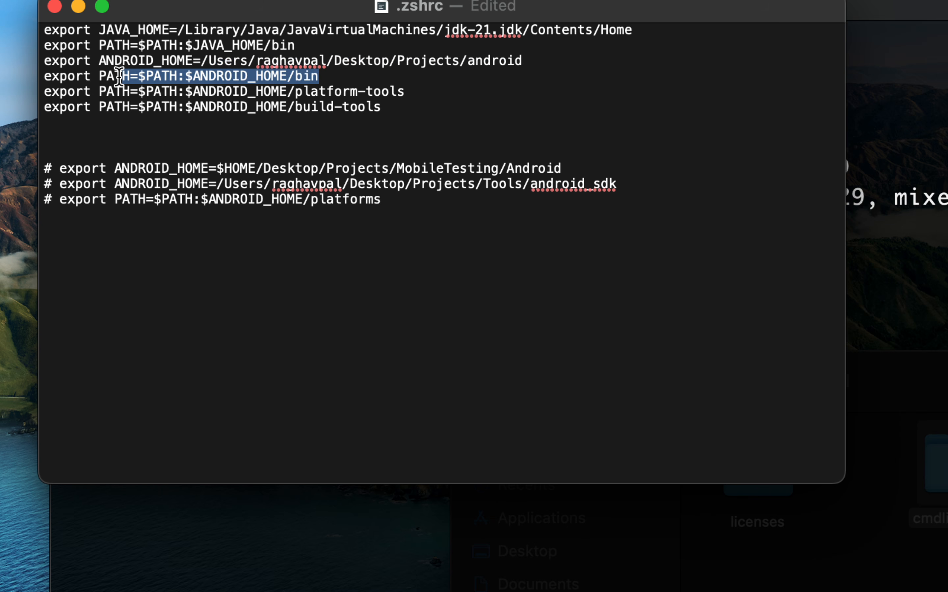
{"action": "left_click_drag", "start_coordinate": [401, 102], "coordinate": [25, 100]}
{"action": "double_click", "coordinate": [221, 92]}
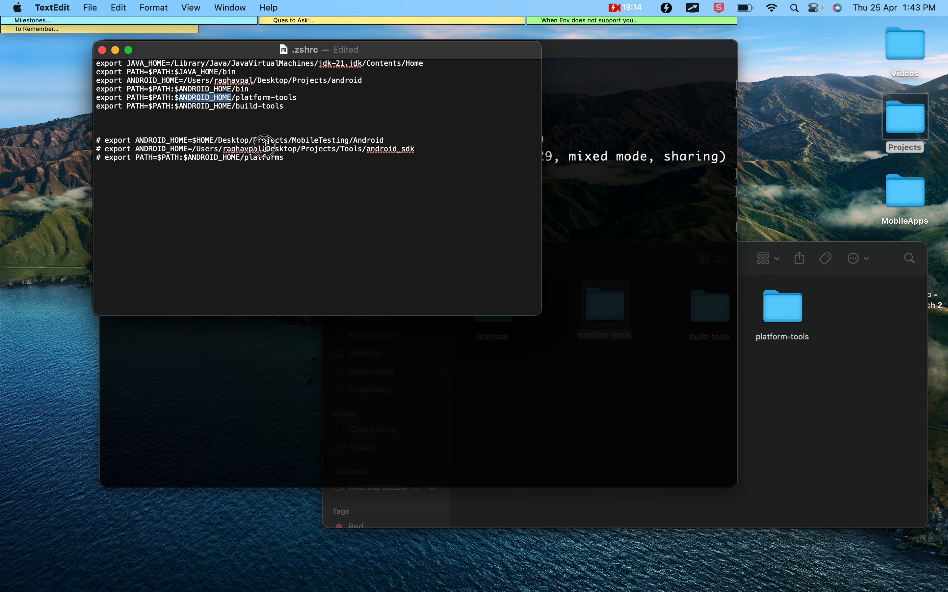
{"action": "left_click", "coordinate": [266, 148]}
{"action": "key", "text": "super+s"}
{"action": "left_click", "coordinate": [102, 50]}
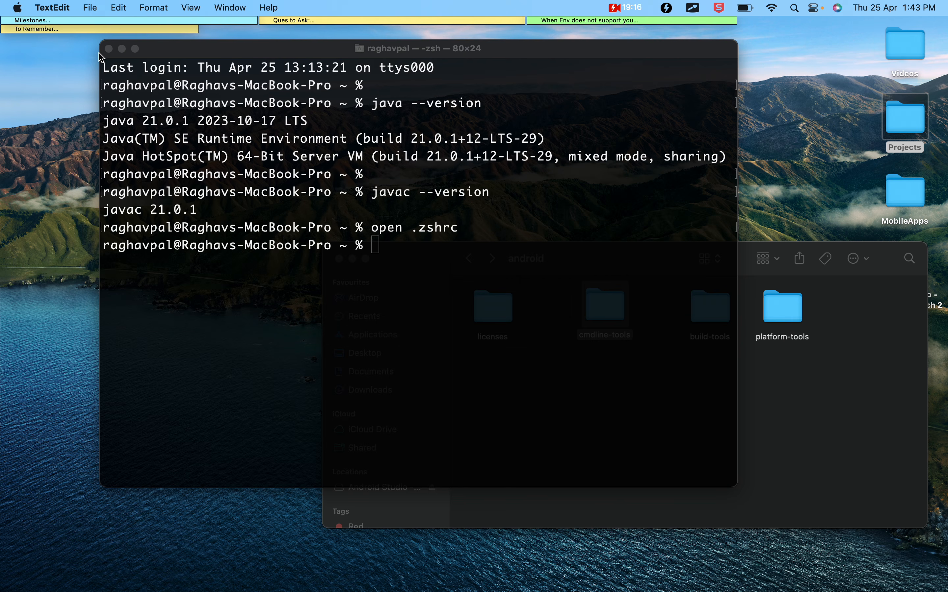
- Exit the current Terminal session and open a new Terminal window
{"action": "type", "text": "exit"}
{"action": "key", "text": "Return"}
{"action": "key", "text": "super+space"}
{"action": "type", "text": "te"}
{"action": "key", "text": "Escape"}
{"action": "key", "text": "super+n"}
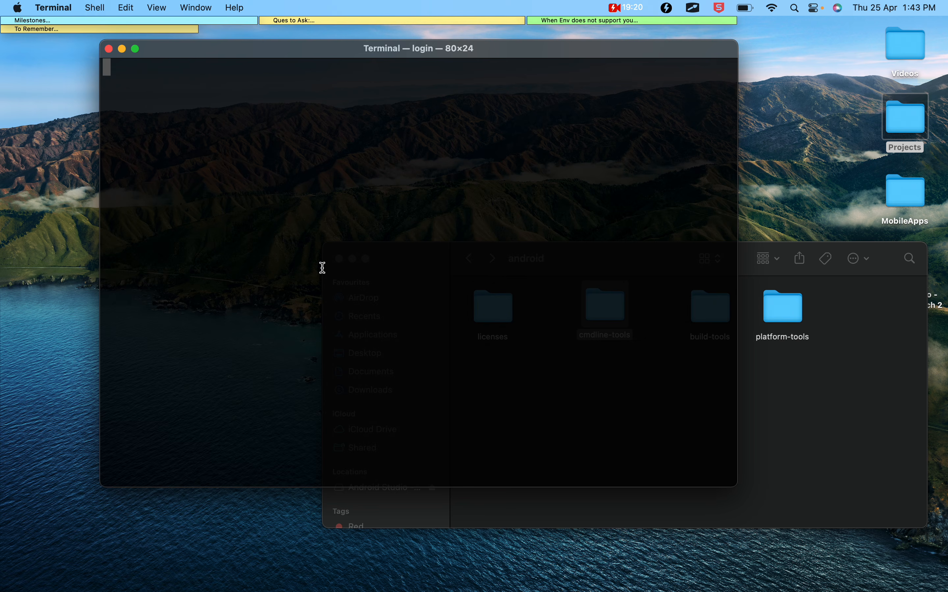
- Run appium-doctor --android in Terminal, review the diagnostics from the start of the output, and exit the session
{"action": "key", "text": "Return"}
{"action": "type", "text": "ap"}
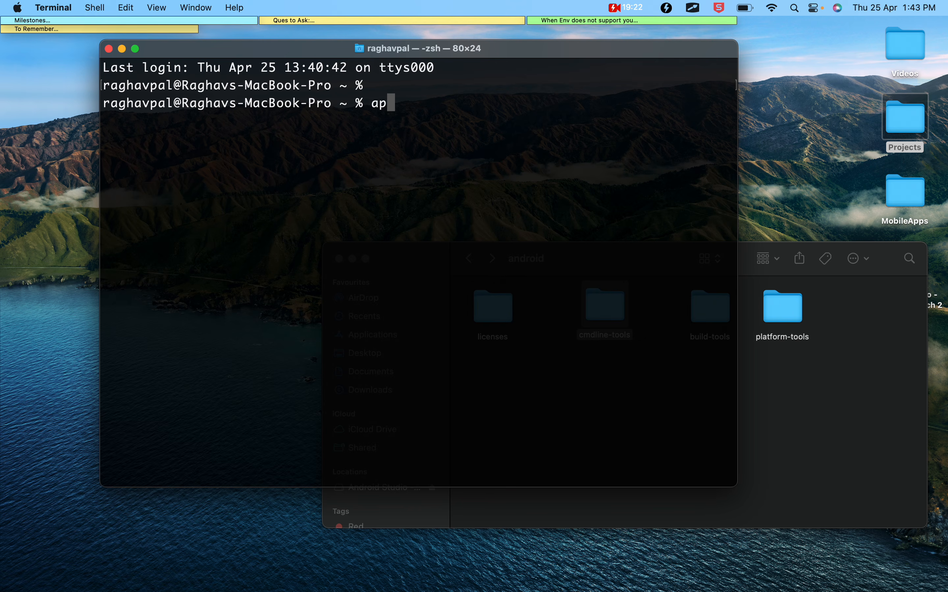
{"action": "type", "text": "pium-doc"}
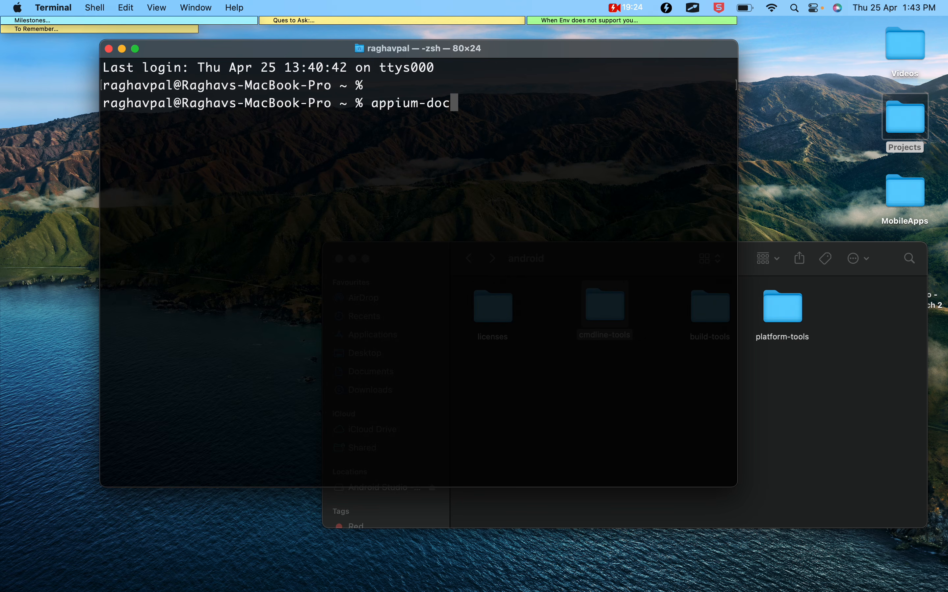
{"action": "type", "text": "tor --android"}
{"action": "key", "text": "Return"}
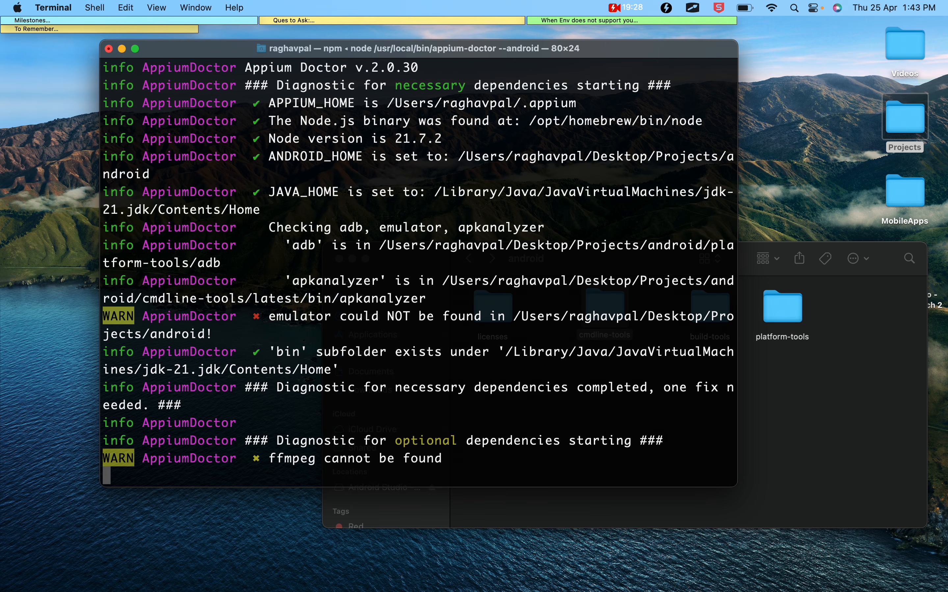
{"action": "scroll", "coordinate": [405, 310], "scroll_direction": "up", "scroll_amount": 10}
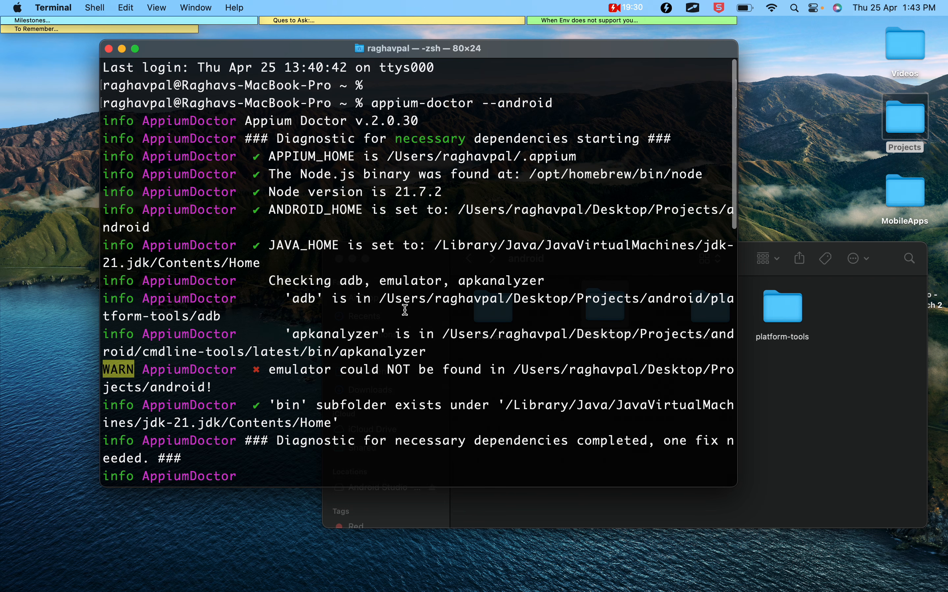
{"action": "type", "text": "exit"}
{"action": "key", "text": "Return"}
- Switch to the Windows desktop and minimize the Device Manager and Android Studio welcome windows
{"action": "key", "text": "ctrl+Right"}
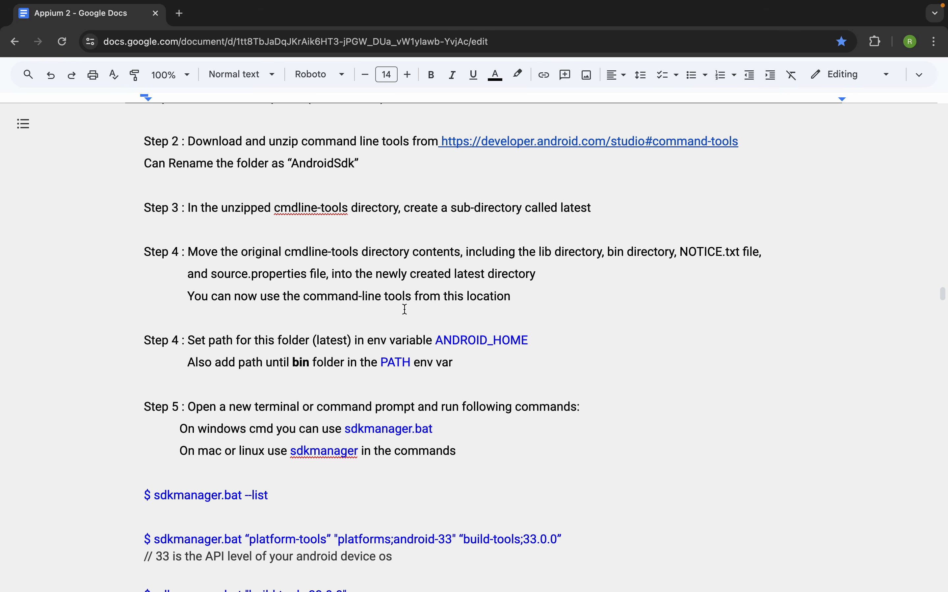
{"action": "key", "text": "ctrl+Right"}
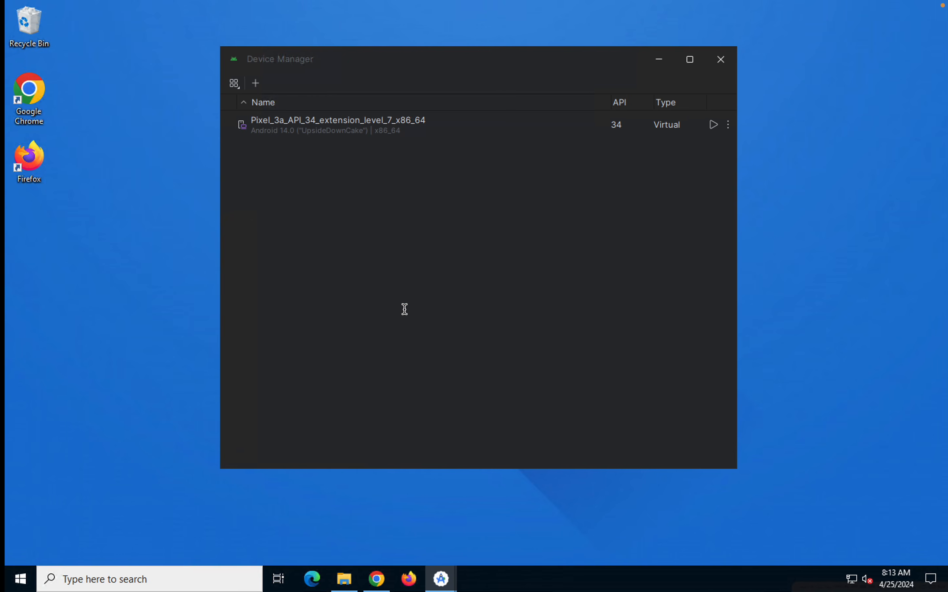
{"action": "left_click", "coordinate": [653, 57]}
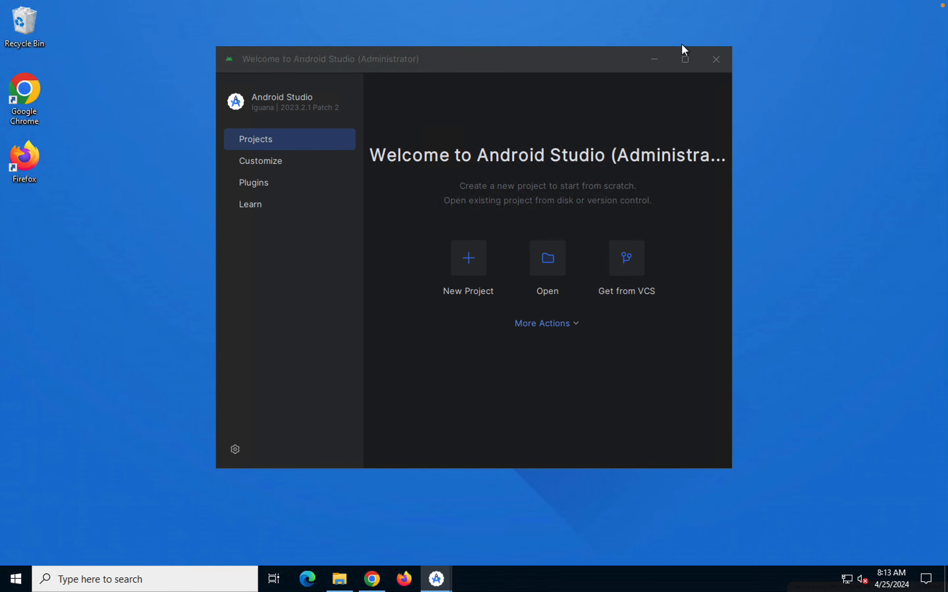
{"action": "left_click", "coordinate": [655, 58]}
- Open the android folder on the D: drive in File Explorer, restore the window to a smaller size and copy the folder path
{"action": "left_click", "coordinate": [340, 579]}
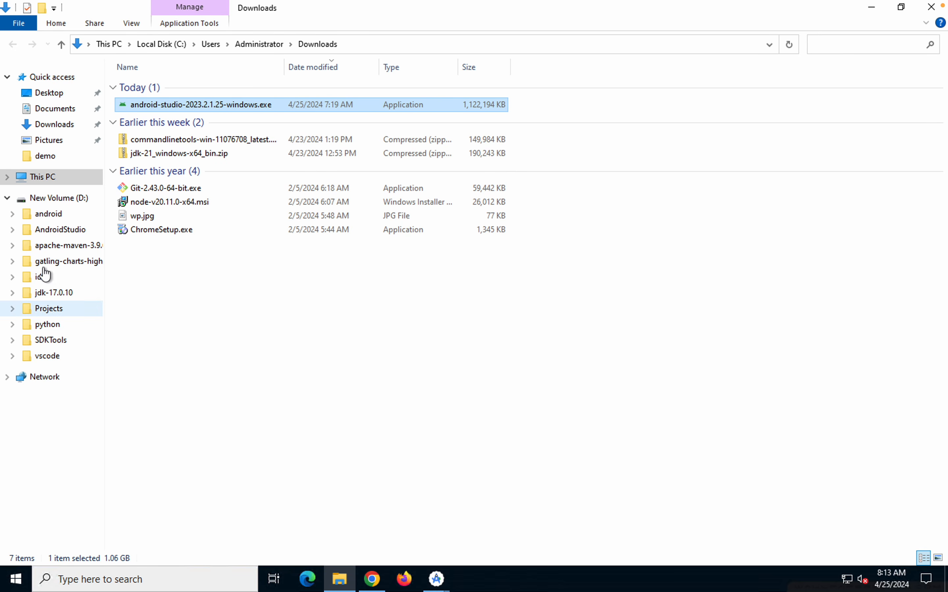
{"action": "left_click", "coordinate": [49, 219]}
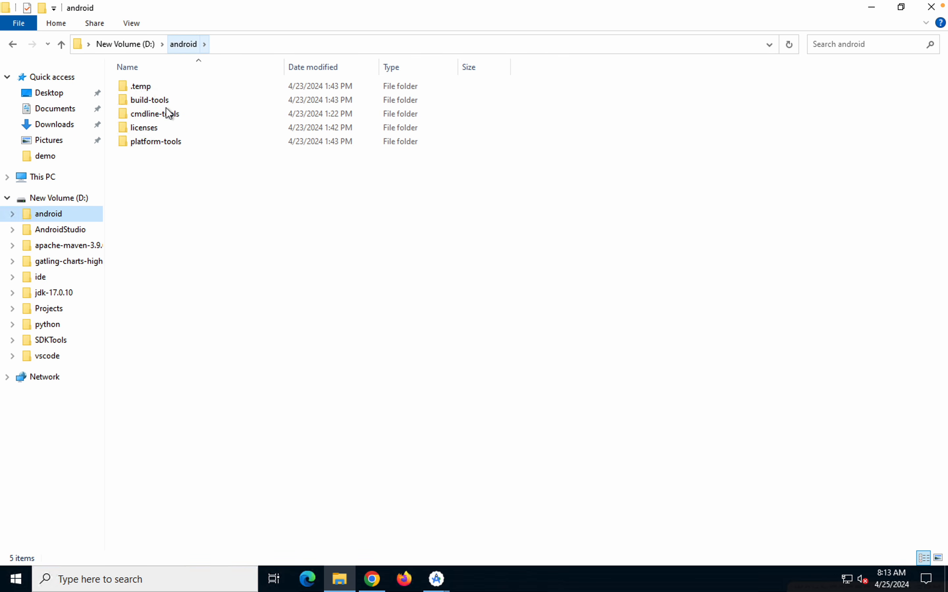
{"action": "left_click", "coordinate": [898, 10]}
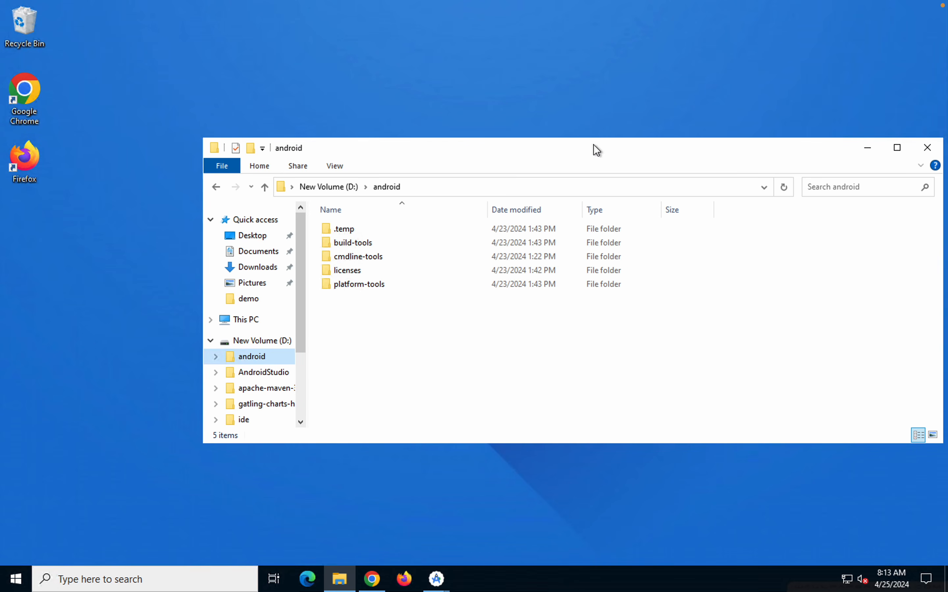
{"action": "left_click_drag", "start_coordinate": [594, 145], "coordinate": [389, 115]}
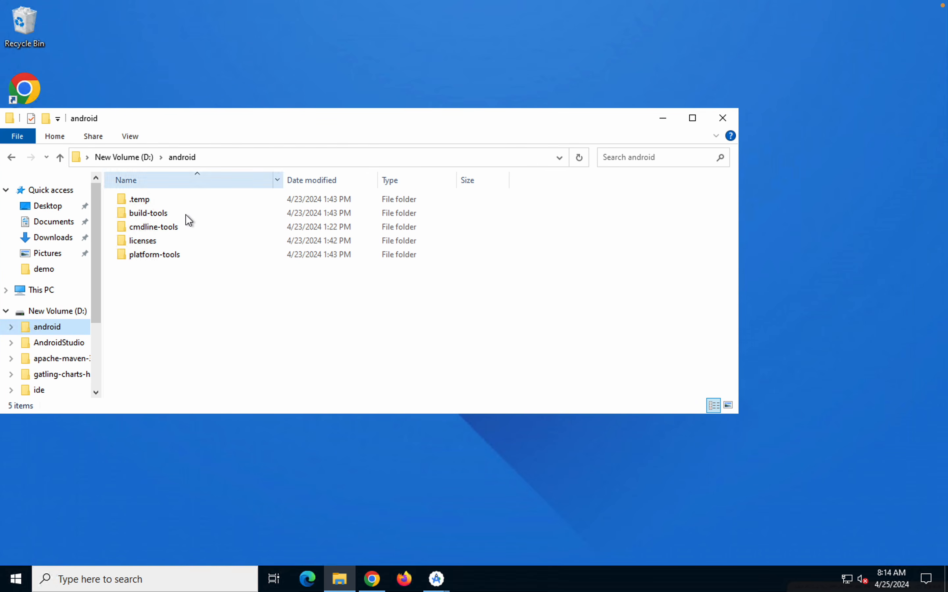
{"action": "left_click", "coordinate": [227, 157]}
{"action": "key", "text": "ctrl+c"}
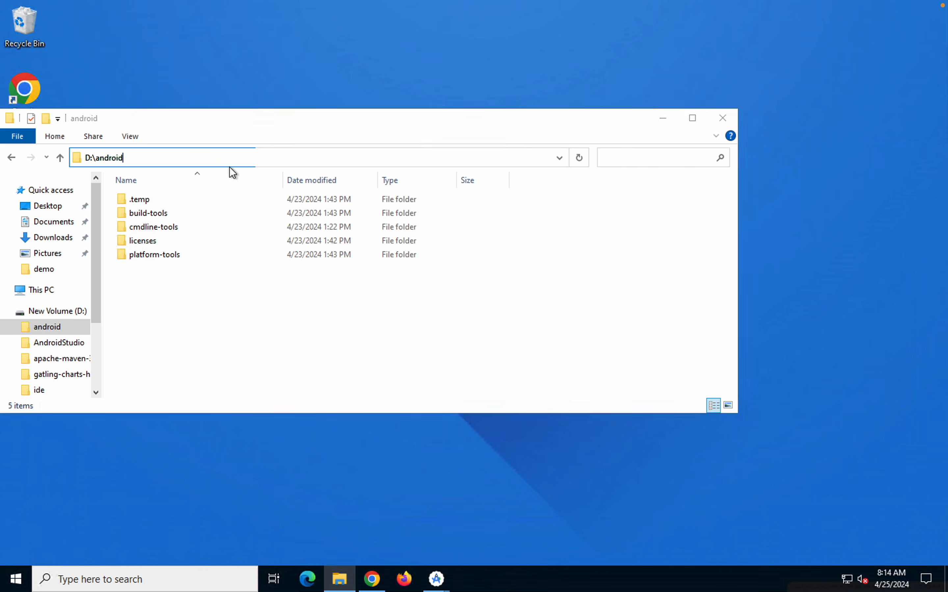
- Open the Windows environment variables and set the ANDROID_HOME system variable to D:\android
{"action": "key", "text": "super"}
{"action": "type", "text": "env"}
{"action": "key", "text": "Return"}
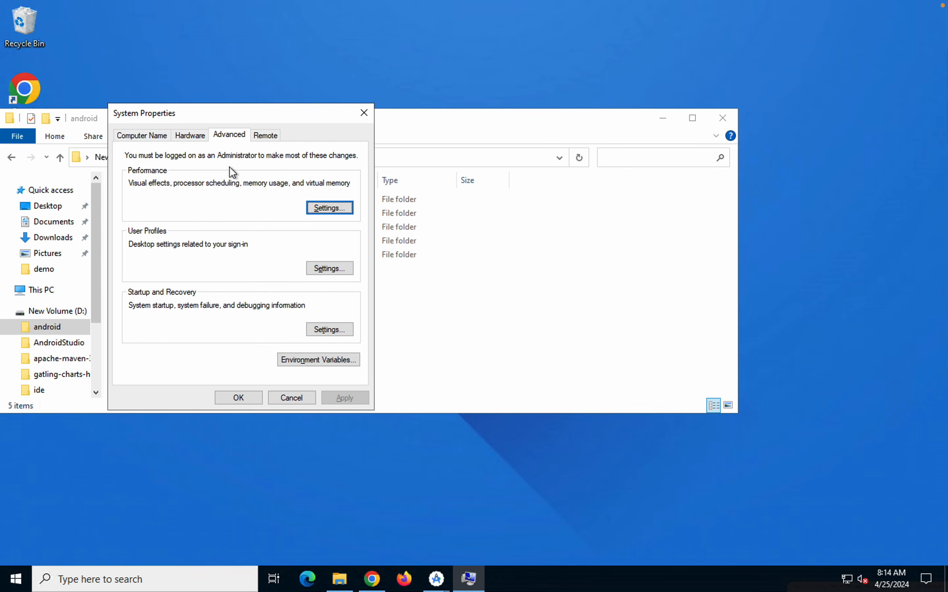
{"action": "left_click", "coordinate": [296, 360]}
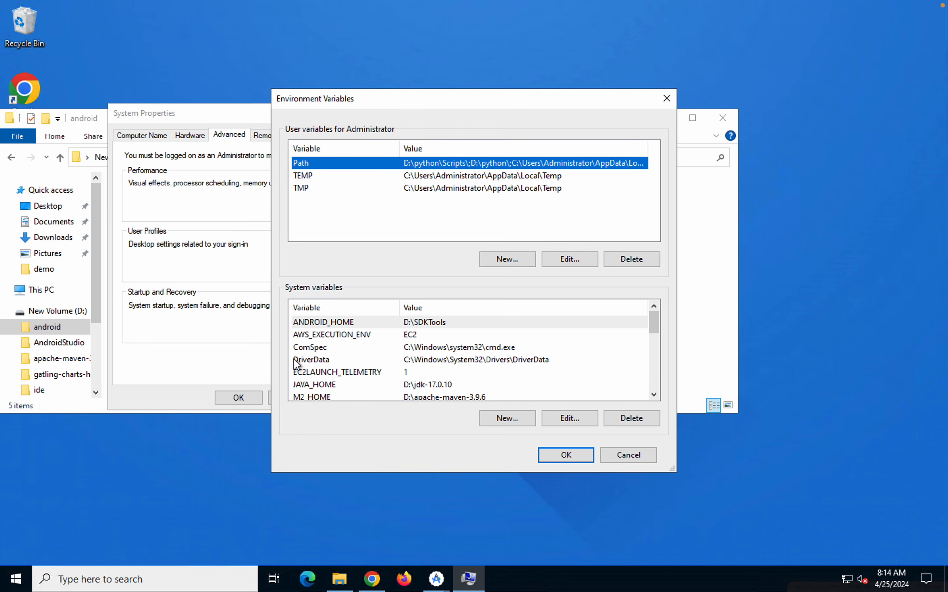
{"action": "double_click", "coordinate": [417, 323]}
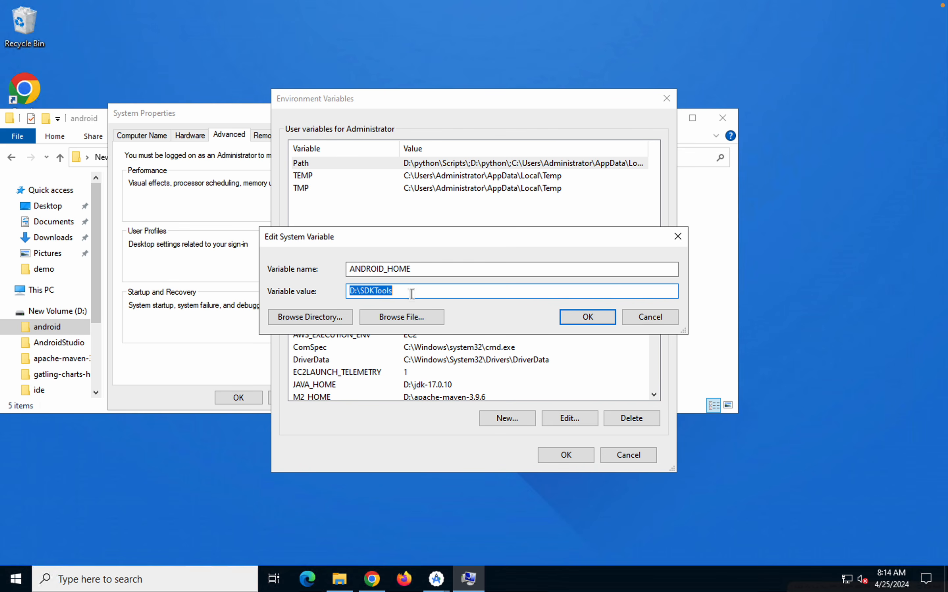
{"action": "key", "text": "ctrl+v"}
{"action": "left_click", "coordinate": [574, 319]}
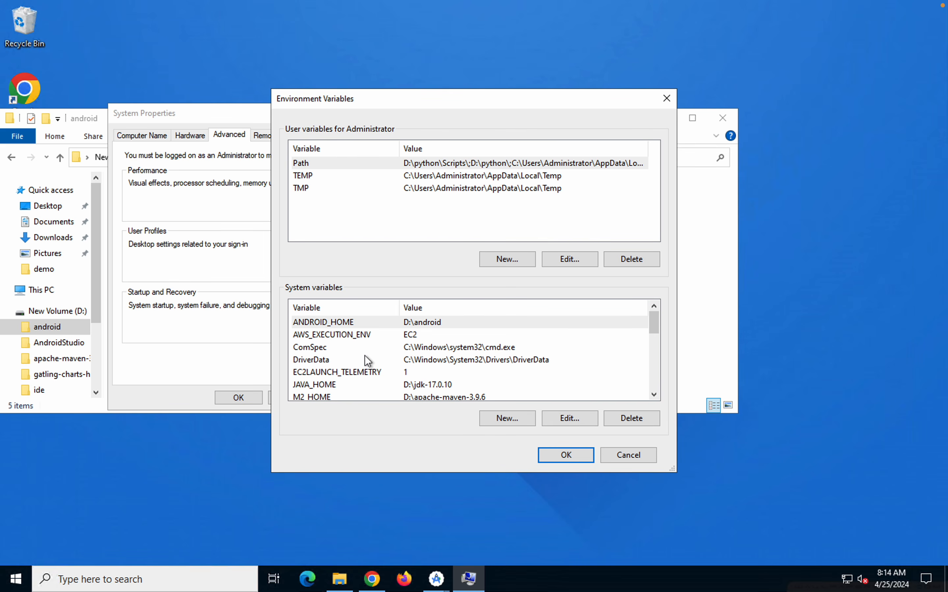
- Check the system Path's ANDROID_HOME entries for bin, build-tools and platform-tools, then save the environment variables and close System Properties
{"action": "left_click", "coordinate": [352, 356]}
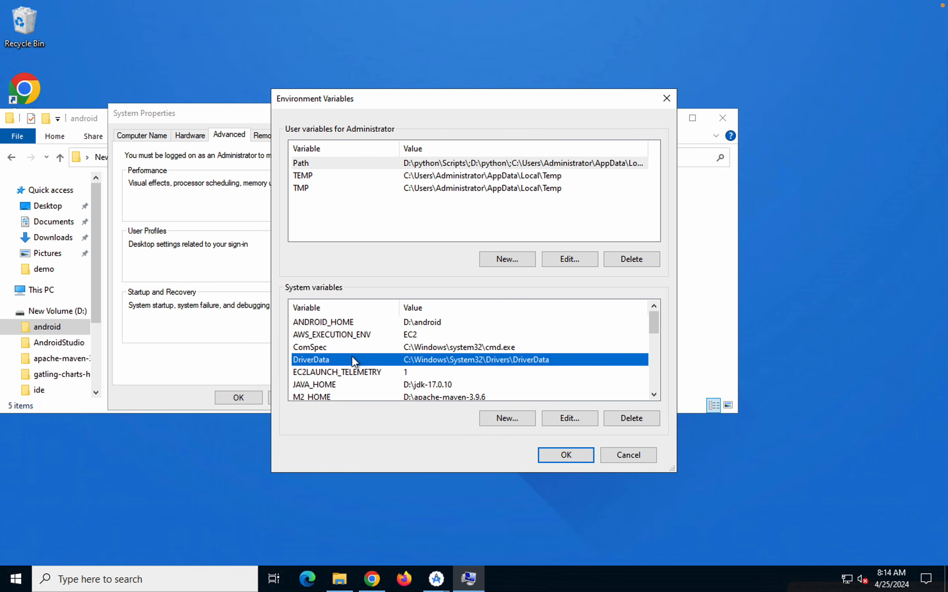
{"action": "key", "text": "p"}
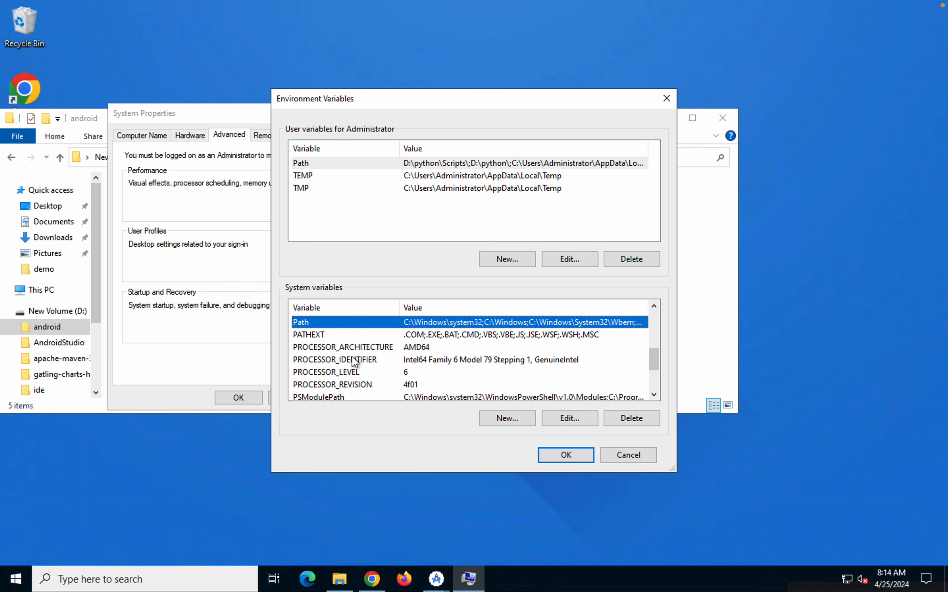
{"action": "left_click", "coordinate": [558, 419]}
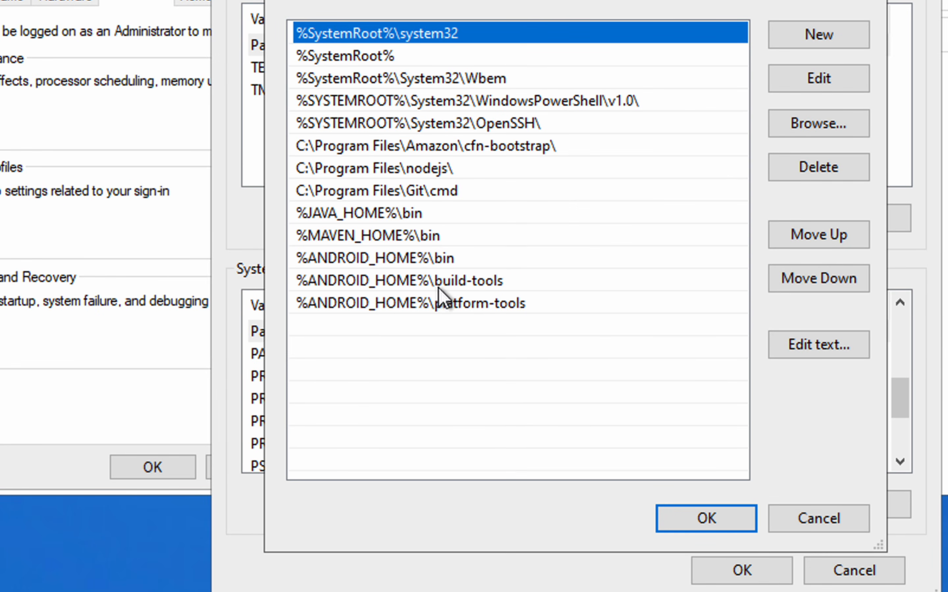
{"action": "left_click", "coordinate": [426, 286]}
{"action": "left_click", "coordinate": [426, 309]}
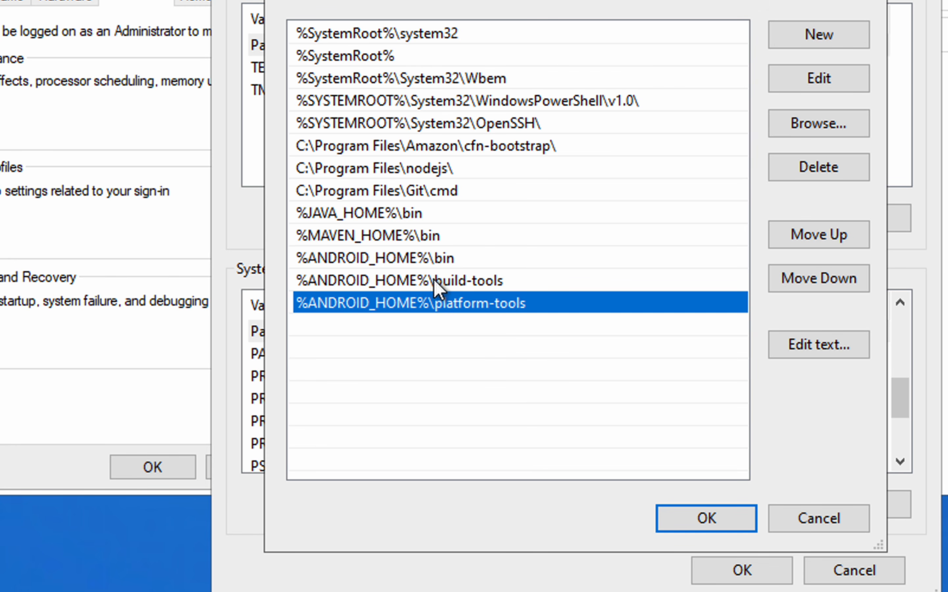
{"action": "left_click", "coordinate": [421, 261]}
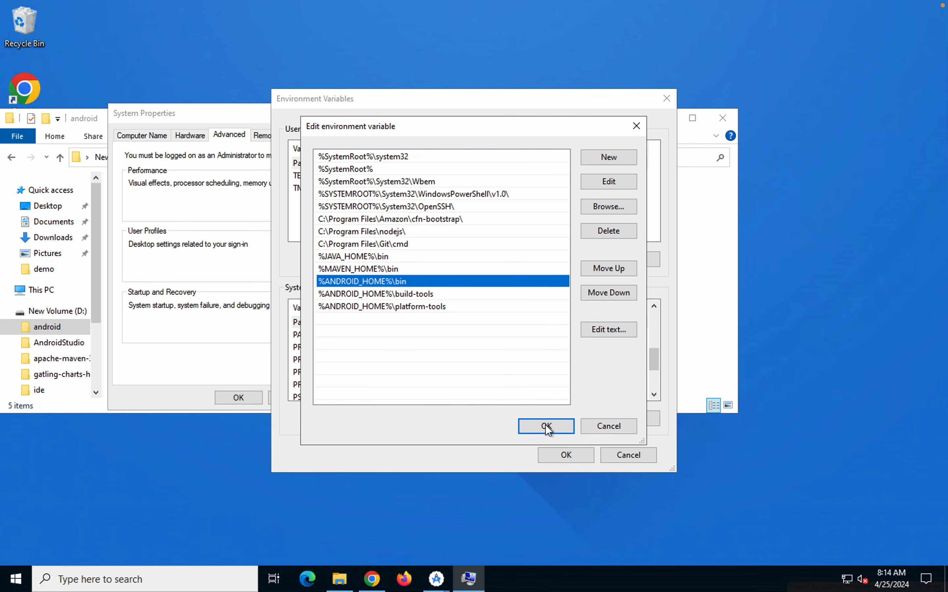
{"action": "left_click", "coordinate": [547, 429]}
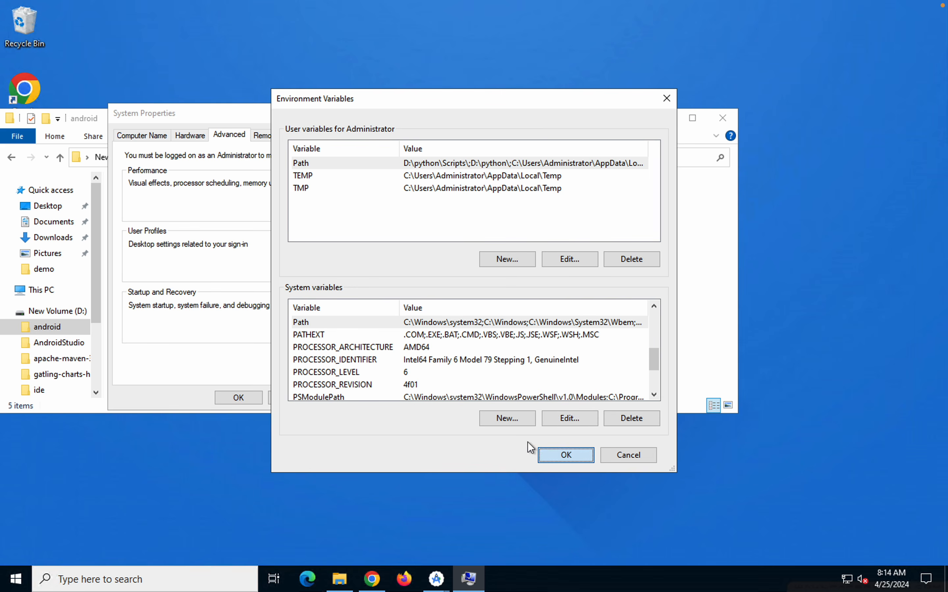
{"action": "left_click", "coordinate": [564, 457]}
{"action": "left_click", "coordinate": [245, 402]}
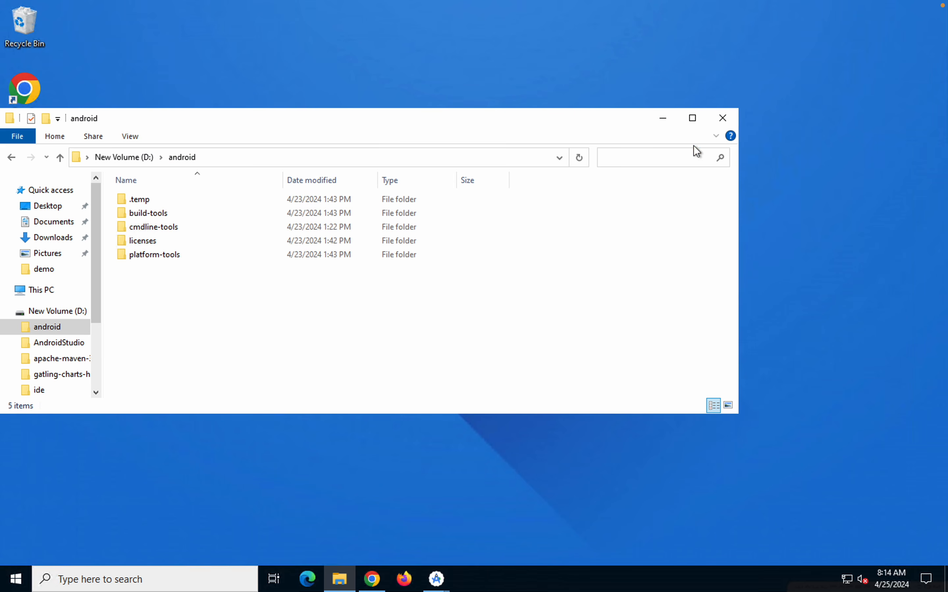
- Close the File Explorer window and the minimized Android Studio
{"action": "left_click", "coordinate": [723, 118]}
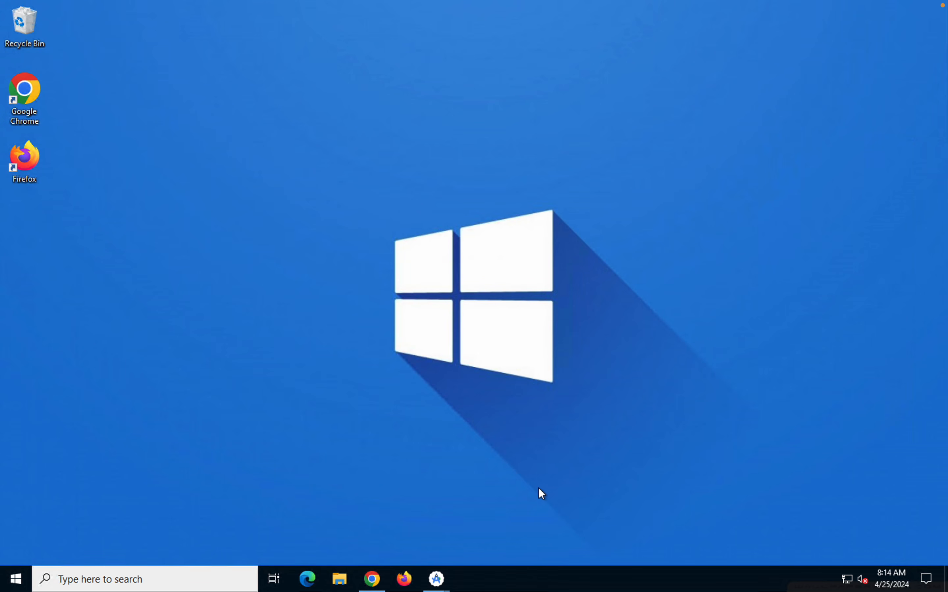
{"action": "mouse_move", "coordinate": [442, 576]}
{"action": "left_click", "coordinate": [426, 471]}
- Open Command Prompt, run appium-doctor --android to check the Windows setup, and exit the prompt
{"action": "key", "text": "super"}
{"action": "type", "text": "cmd"}
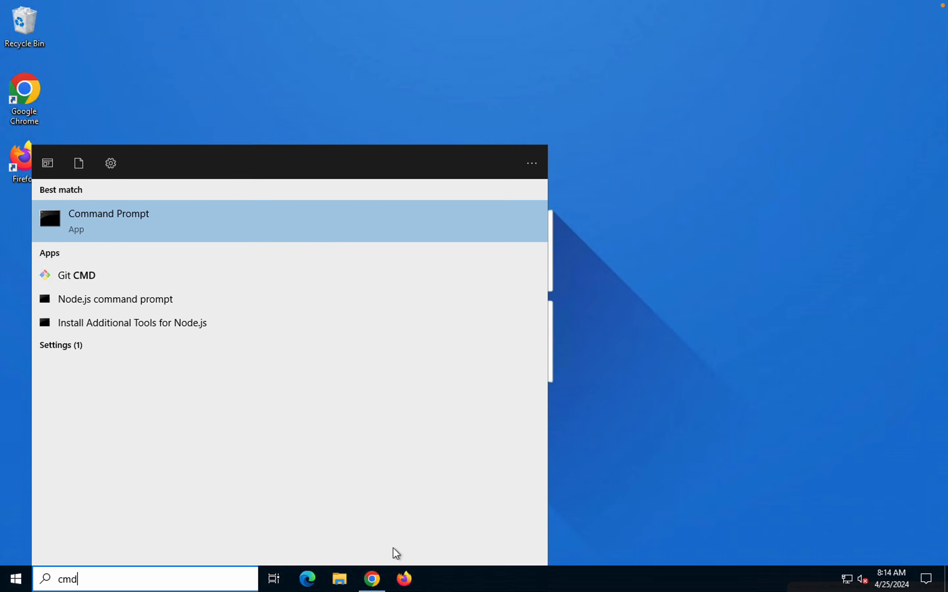
{"action": "key", "text": "Return"}
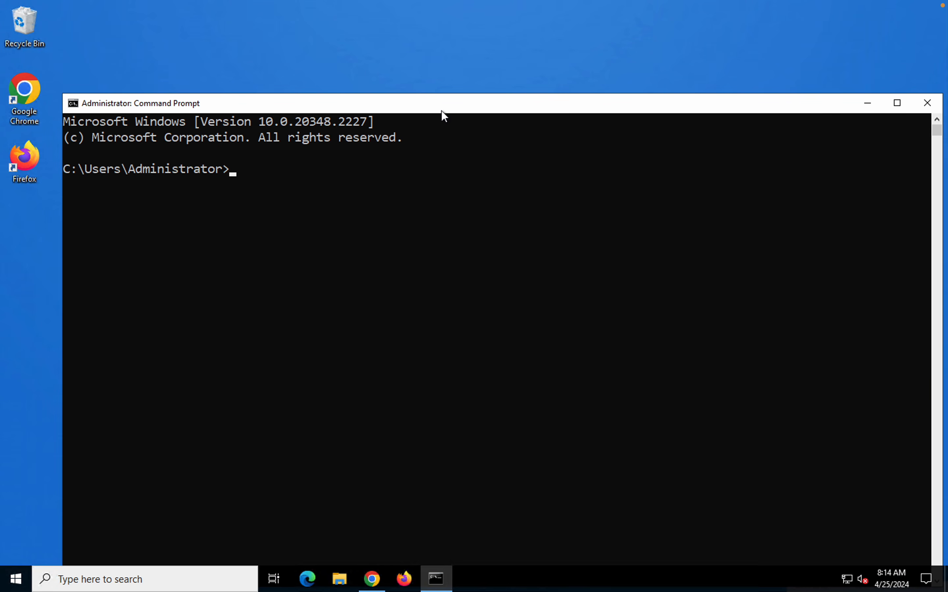
{"action": "left_click_drag", "start_coordinate": [441, 105], "coordinate": [440, 57]}
{"action": "type", "text": "appium-doc"}
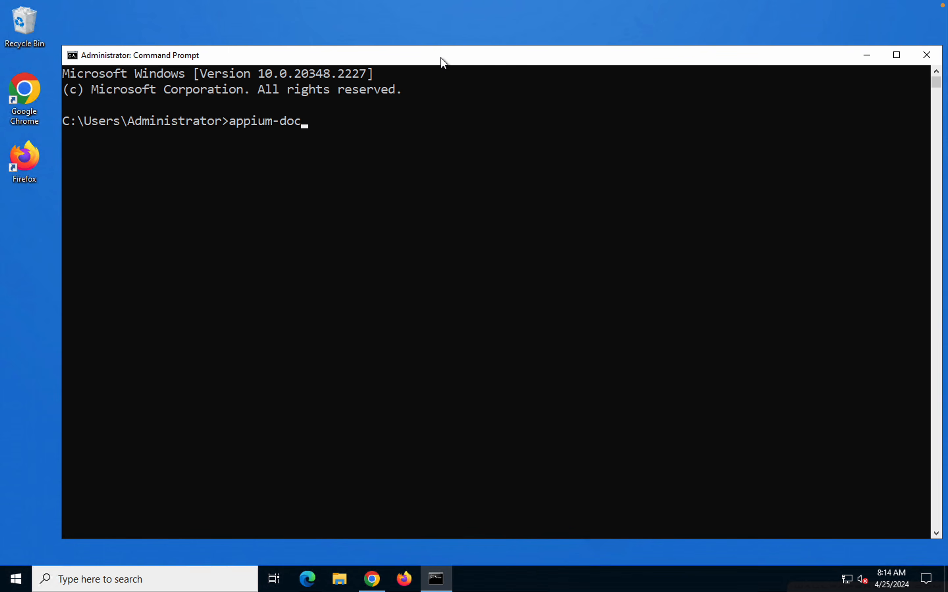
{"action": "type", "text": "tor --android"}
{"action": "key", "text": "Return"}
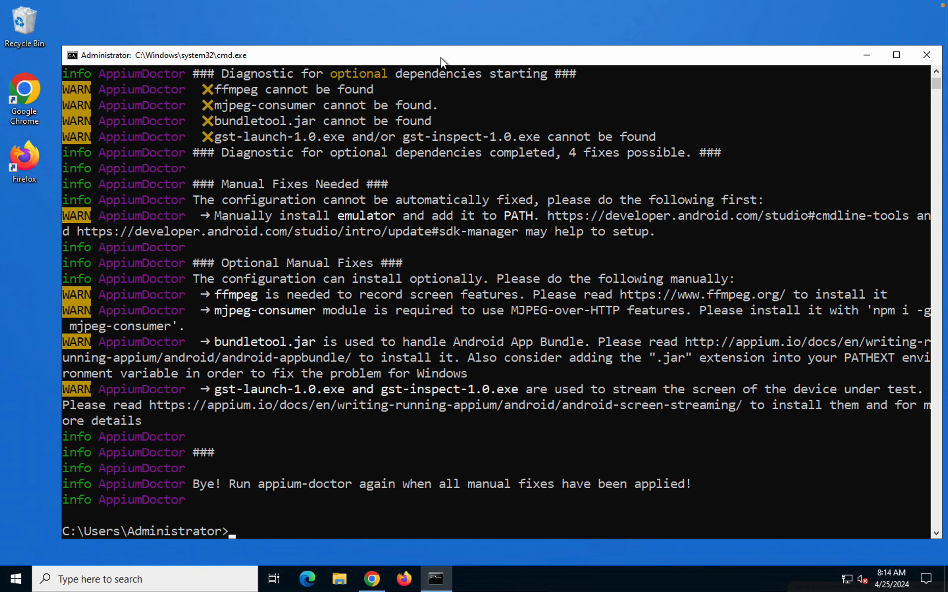
{"action": "type", "text": "exit"}
{"action": "key", "text": "Return"}
- Return to the Appium 2 notes in Google Docs and review the Step 5 sdkmanager commands, including sdkmanager.bat --list
{"action": "key", "text": "ctrl+Left"}
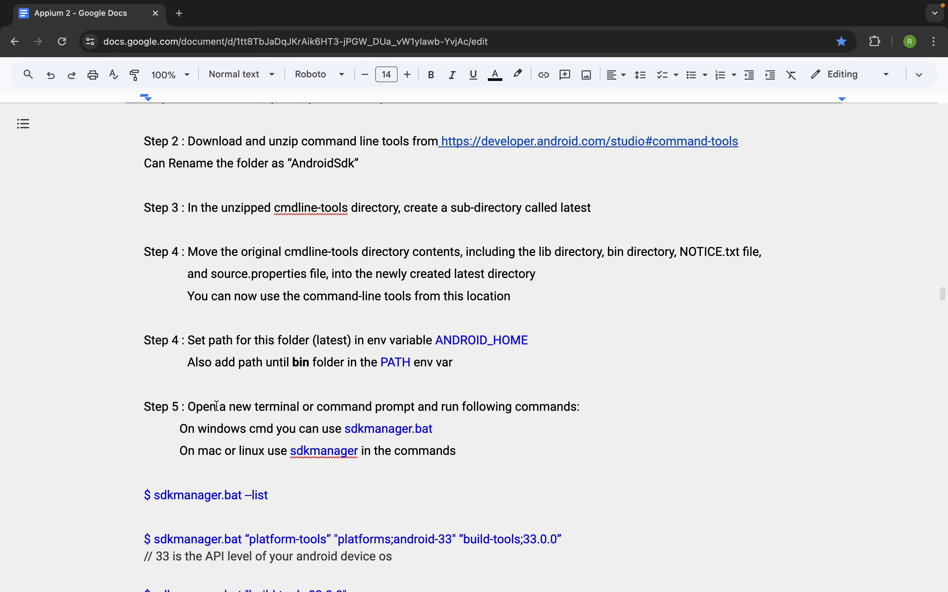
{"action": "scroll", "coordinate": [216, 405], "scroll_direction": "down", "scroll_amount": 1}
{"action": "scroll", "coordinate": [216, 406], "scroll_direction": "down", "scroll_amount": 4}
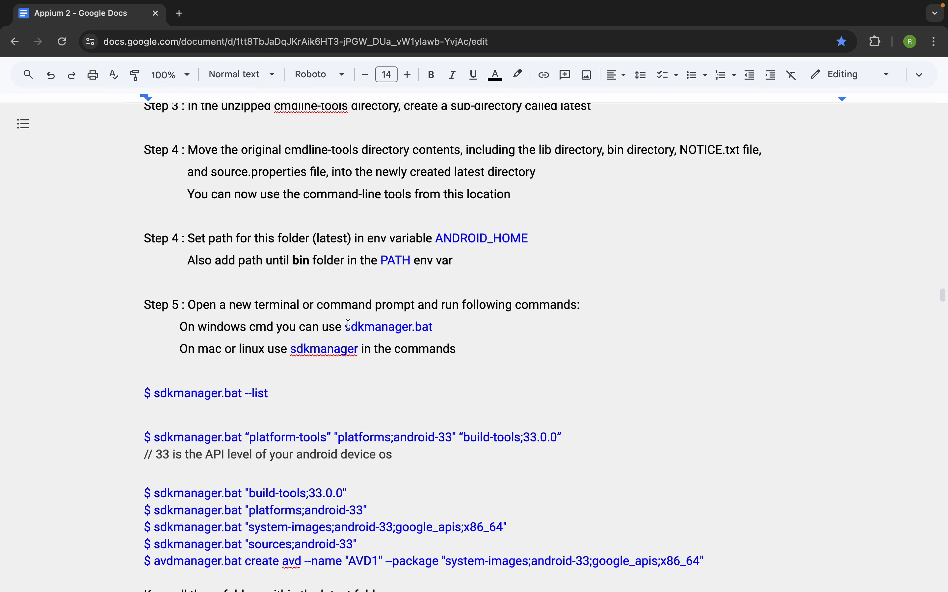
{"action": "scroll", "coordinate": [348, 325], "scroll_direction": "down", "scroll_amount": 1}
{"action": "scroll", "coordinate": [348, 325], "scroll_direction": "down", "scroll_amount": 2}
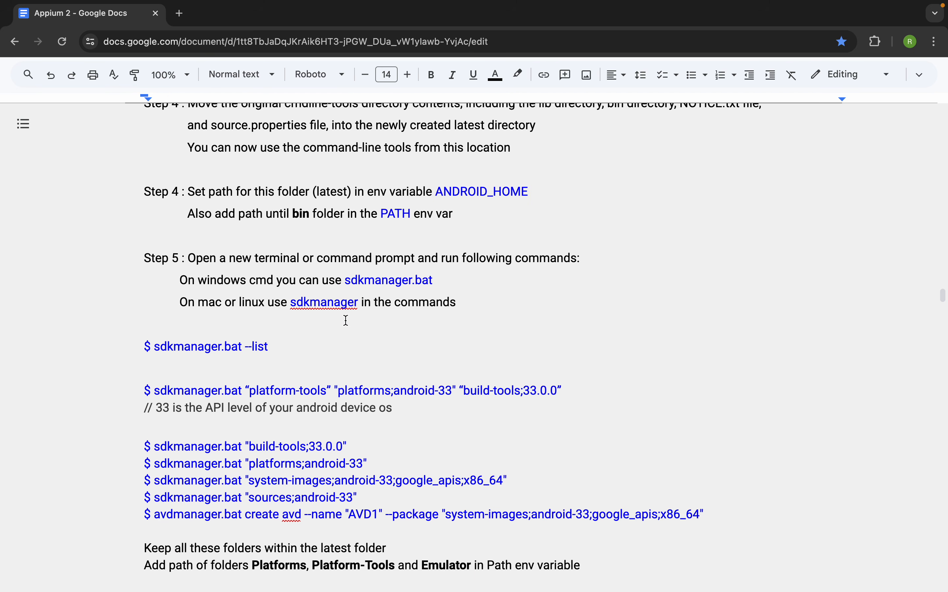
{"action": "double_click", "coordinate": [335, 305]}
{"action": "left_click_drag", "start_coordinate": [284, 350], "coordinate": [156, 348]}
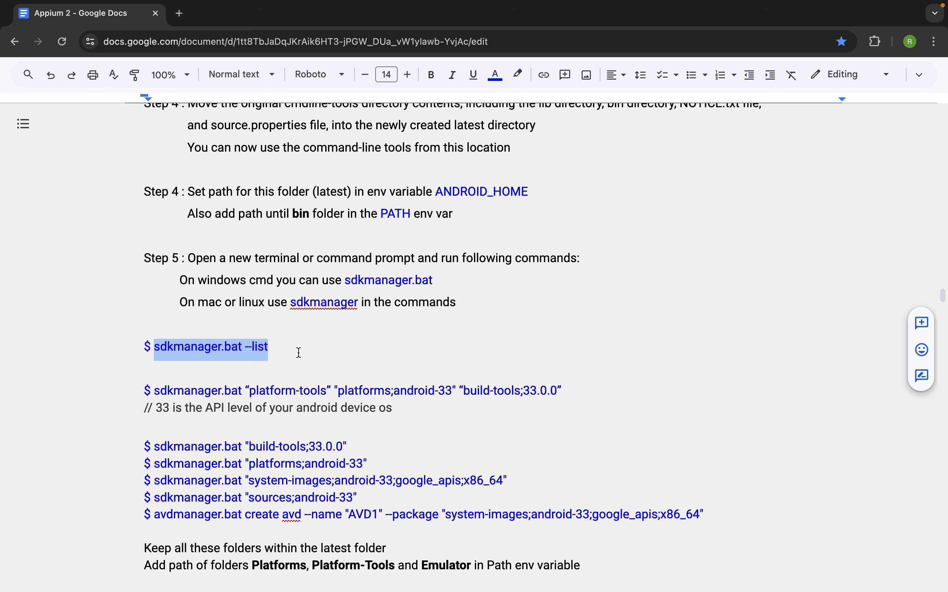
{"action": "left_click", "coordinate": [281, 357]}
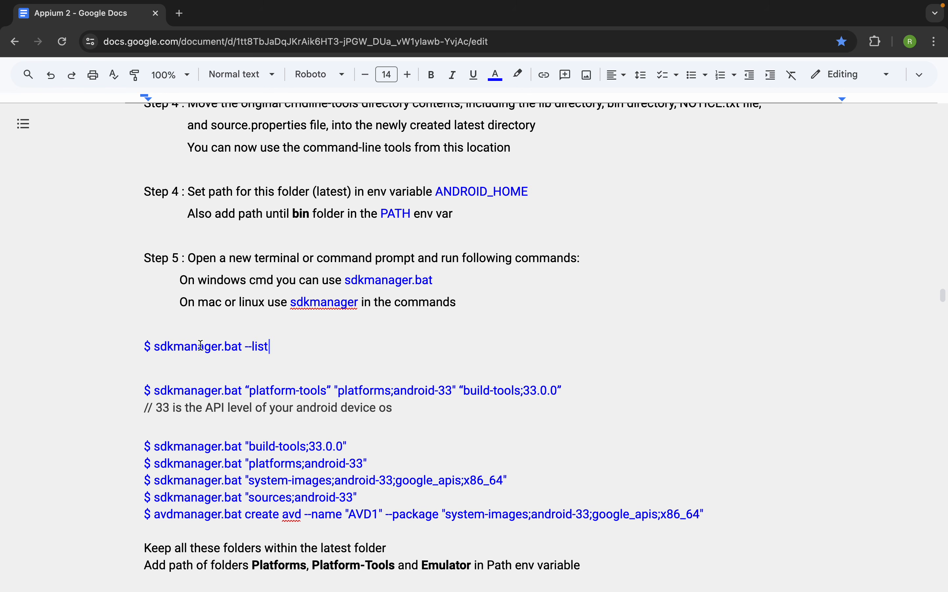
- Switch to the Windows remote desktop, browse to D:\android\cmdline-tools\latest\bin in File Explorer and select sdkmanager.bat
{"action": "key", "text": "ctrl+Right"}
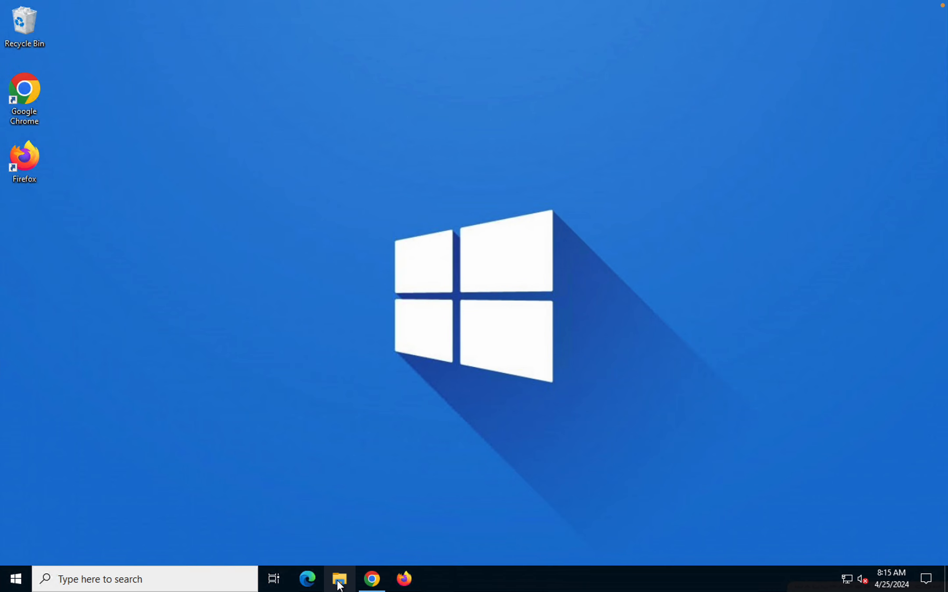
{"action": "left_click", "coordinate": [339, 579]}
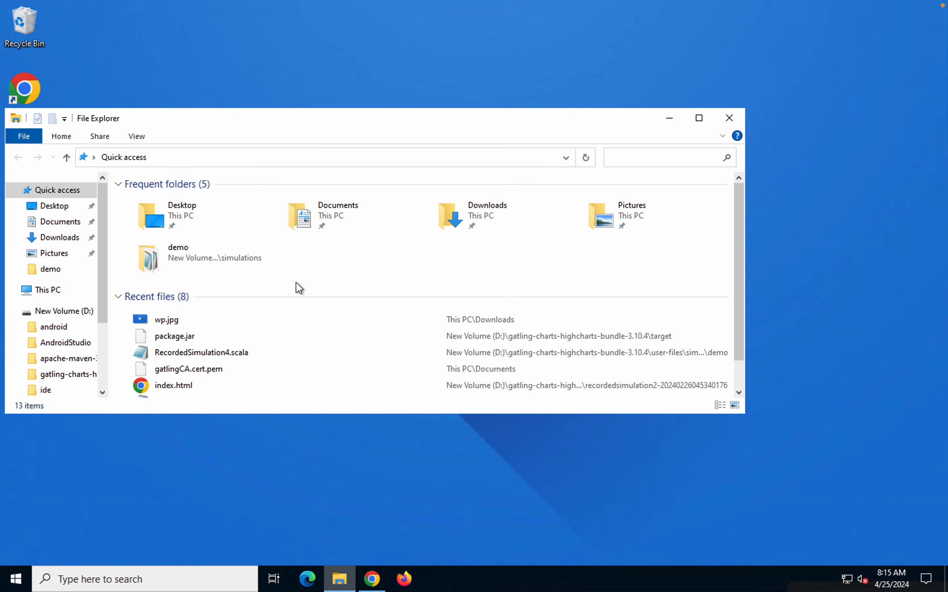
{"action": "left_click", "coordinate": [62, 329]}
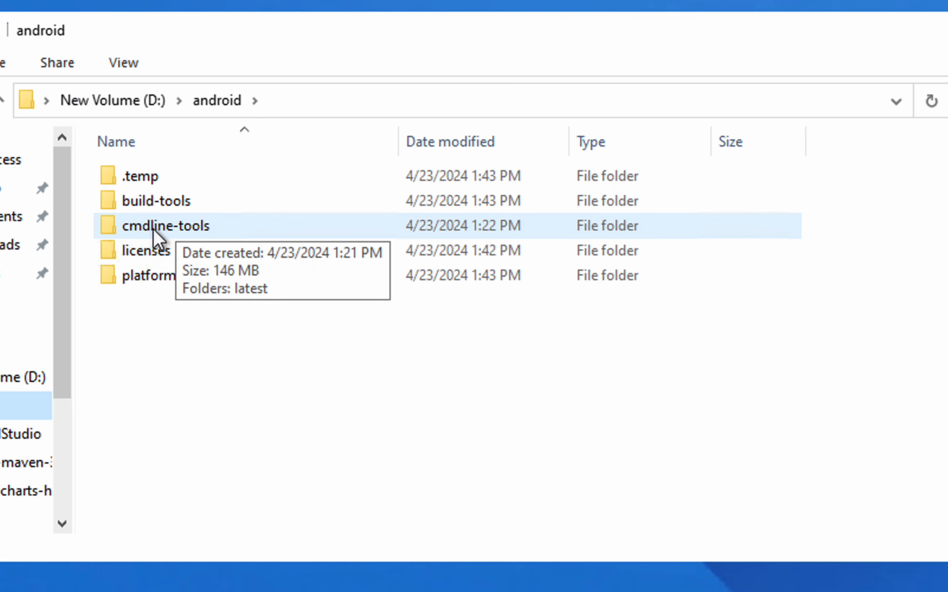
{"action": "double_click", "coordinate": [154, 229]}
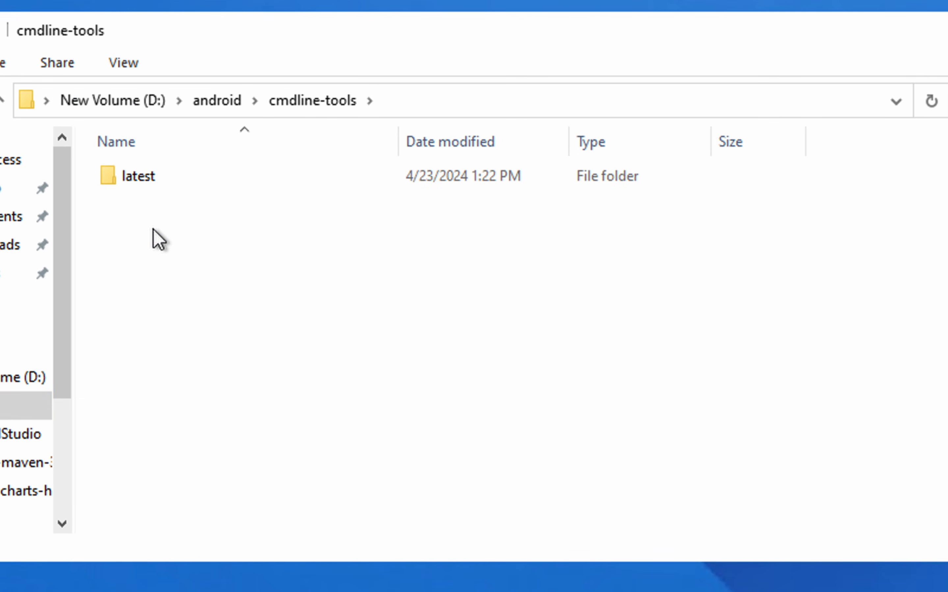
{"action": "double_click", "coordinate": [136, 178]}
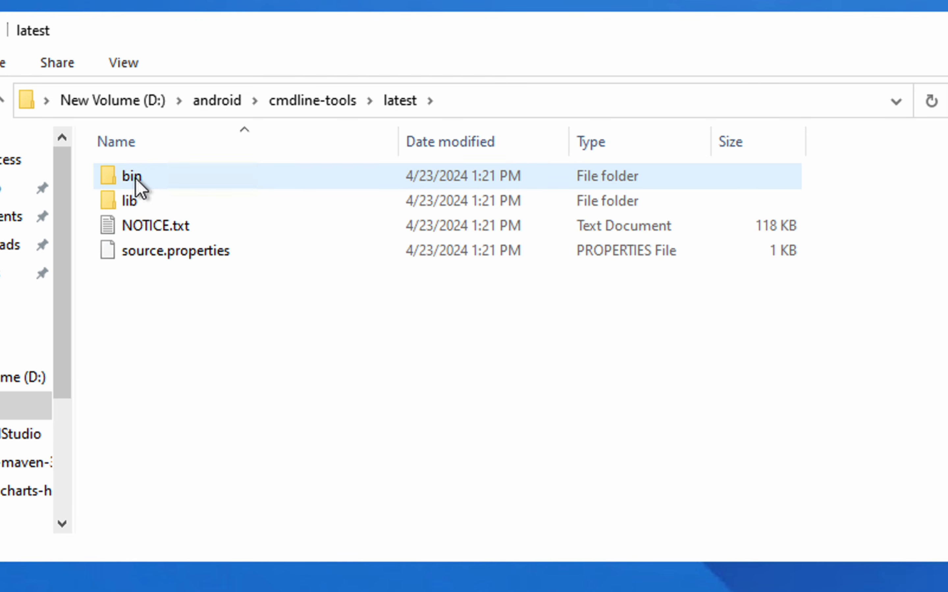
{"action": "double_click", "coordinate": [136, 178]}
{"action": "left_click", "coordinate": [148, 352]}
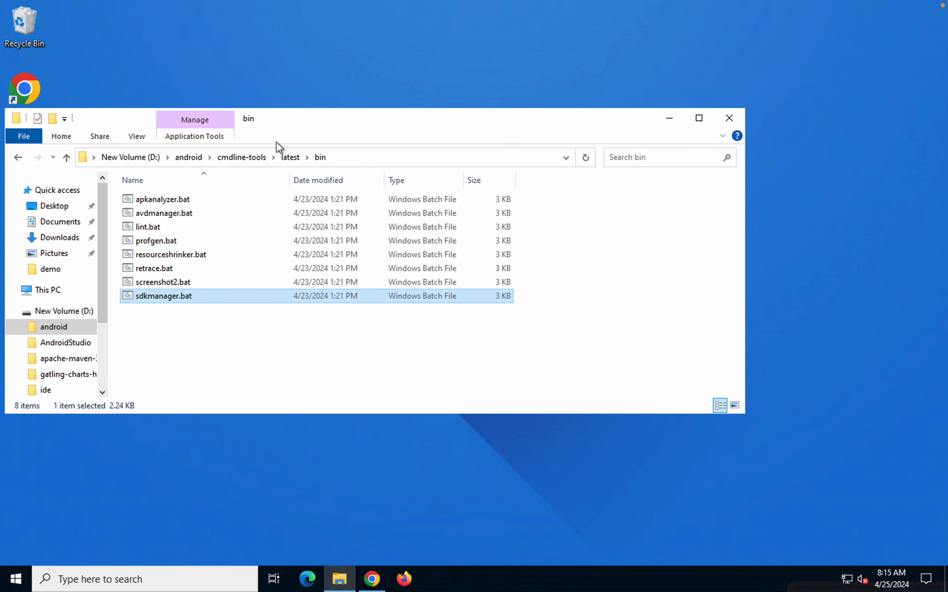
{"action": "left_click_drag", "start_coordinate": [303, 123], "coordinate": [493, 123]}
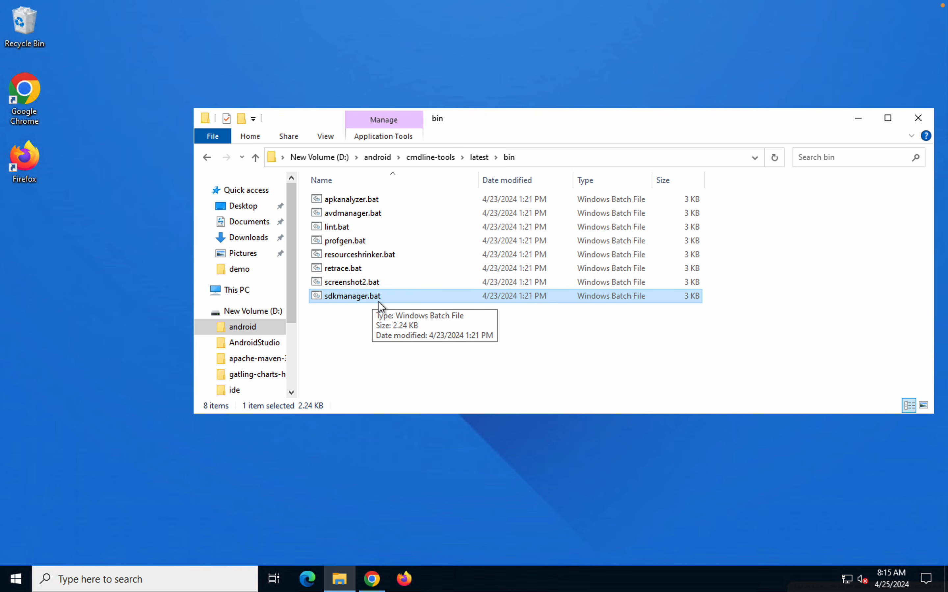
- Copy the sdkmanager.bat --list command from the Google Docs notes and try to run it in a new Command Prompt on Windows
{"action": "key", "text": "ctrl+Left"}
{"action": "left_click_drag", "start_coordinate": [274, 346], "coordinate": [147, 346]}
{"action": "key", "text": "ctrl+Right"}
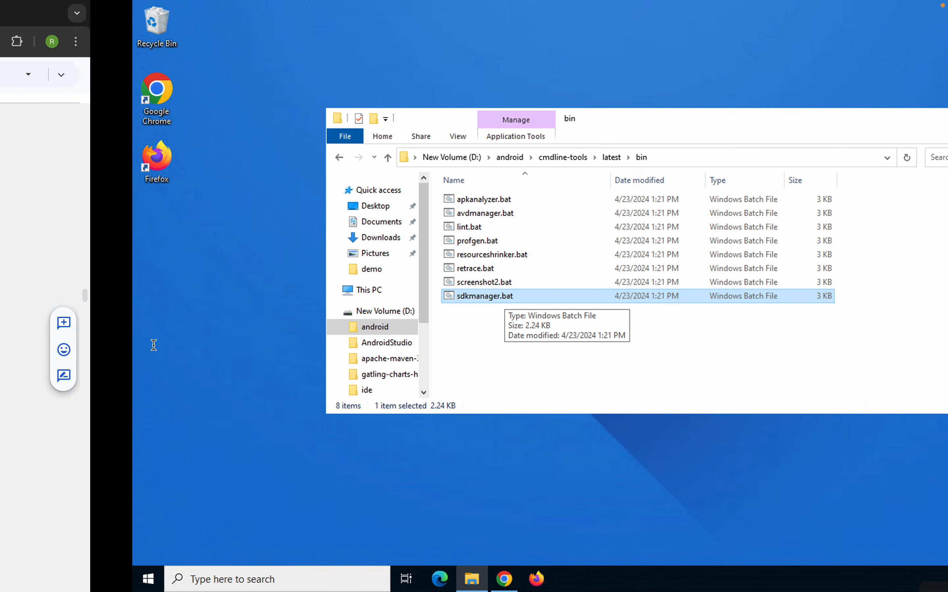
{"action": "key", "text": "super"}
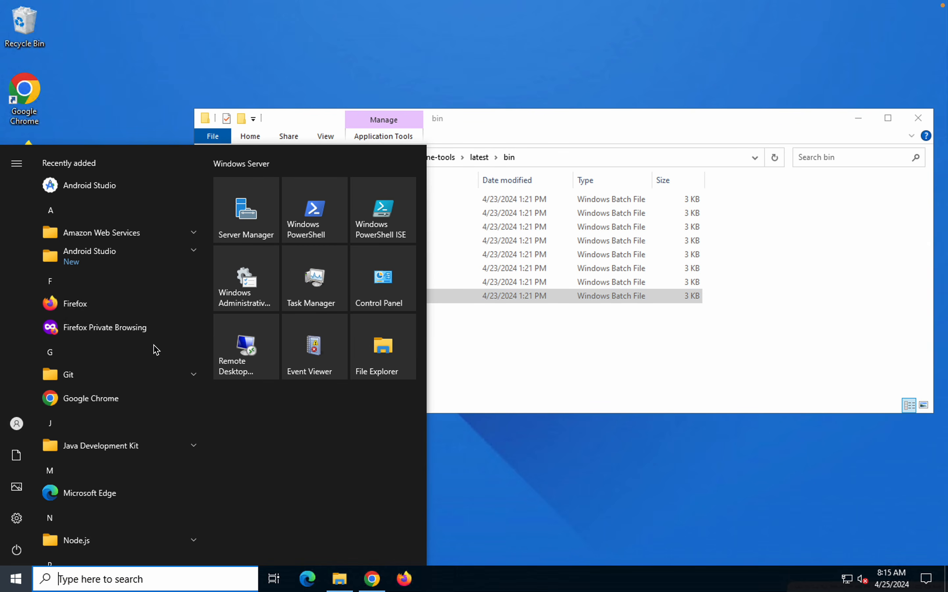
{"action": "type", "text": "cmd"}
{"action": "key", "text": "Return"}
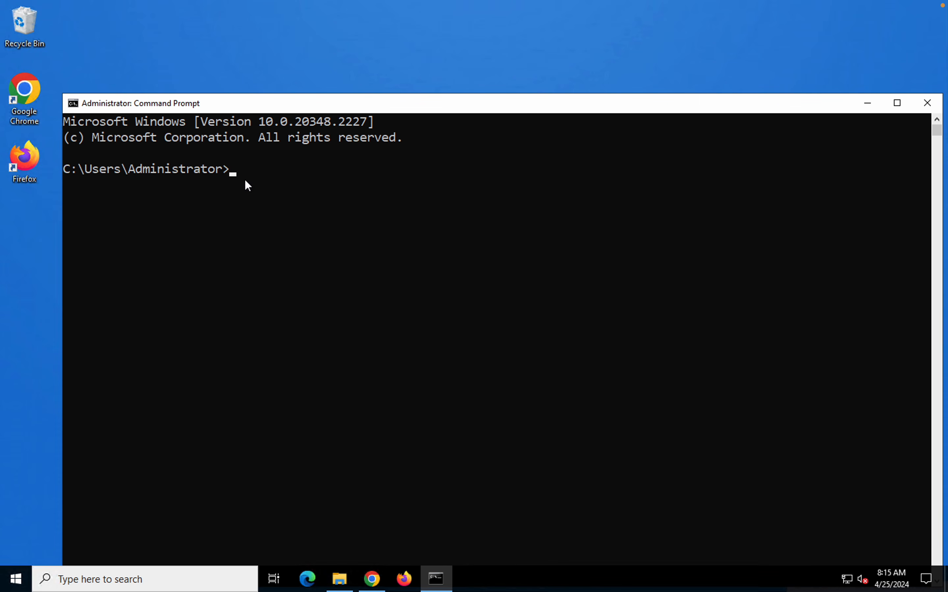
{"action": "type", "text": "sdkmanager.bat --list"}
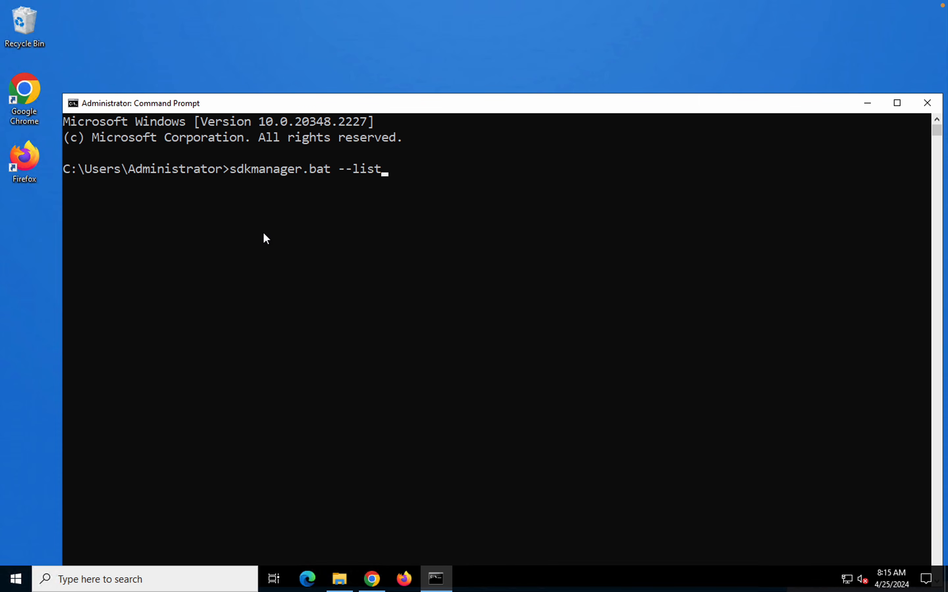
{"action": "key", "text": "Return"}
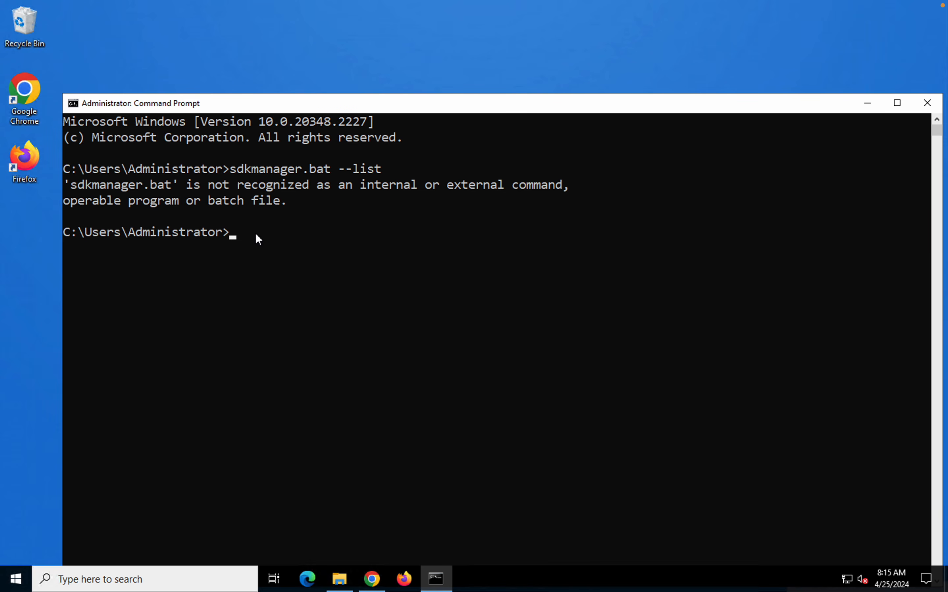
- Try to run sdkmanager --list without the .bat extension, then exit the Command Prompt
{"action": "type", "text": "sdkmanager --l"}
{"action": "type", "text": "ist"}
{"action": "key", "text": "Return"}
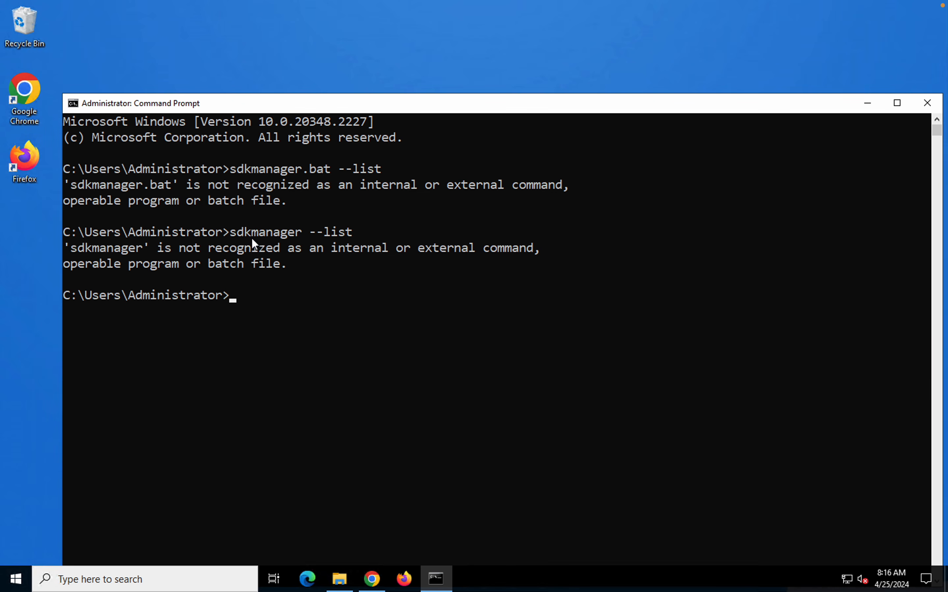
{"action": "key", "text": "ctrl+Up"}
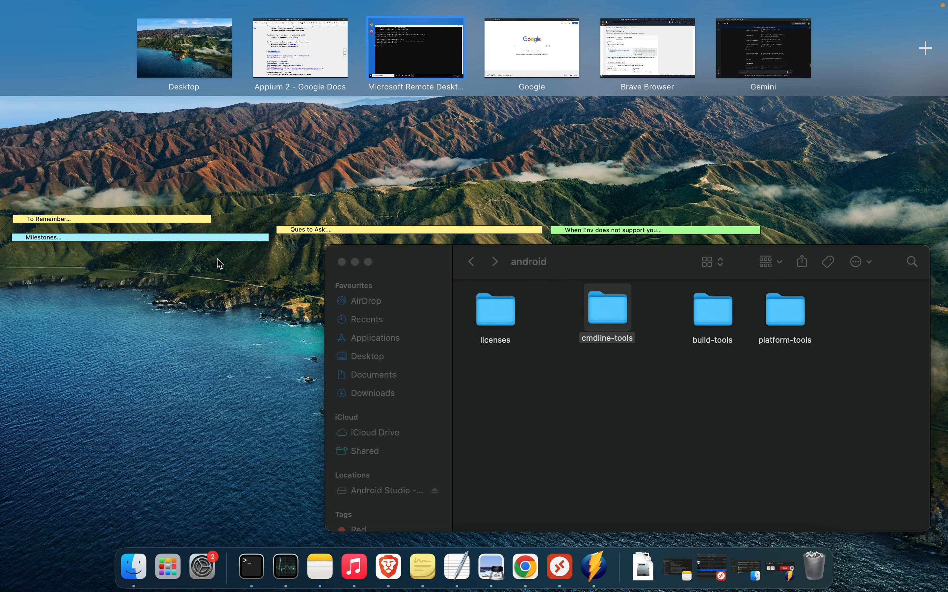
{"action": "key", "text": "ctrl+Up"}
{"action": "left_click_drag", "start_coordinate": [449, 100], "coordinate": [424, 60]}
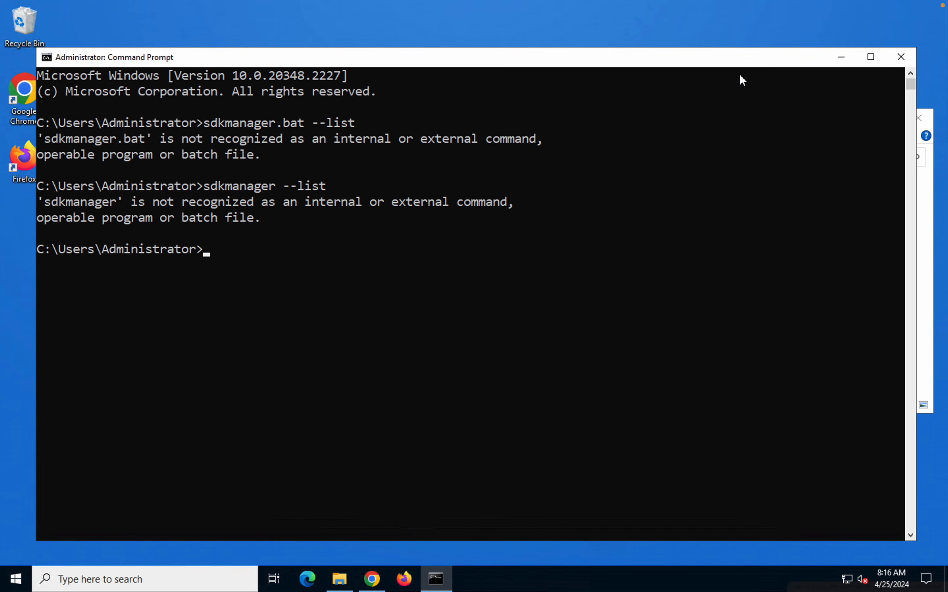
{"action": "type", "text": "exit"}
{"action": "key", "text": "Return"}
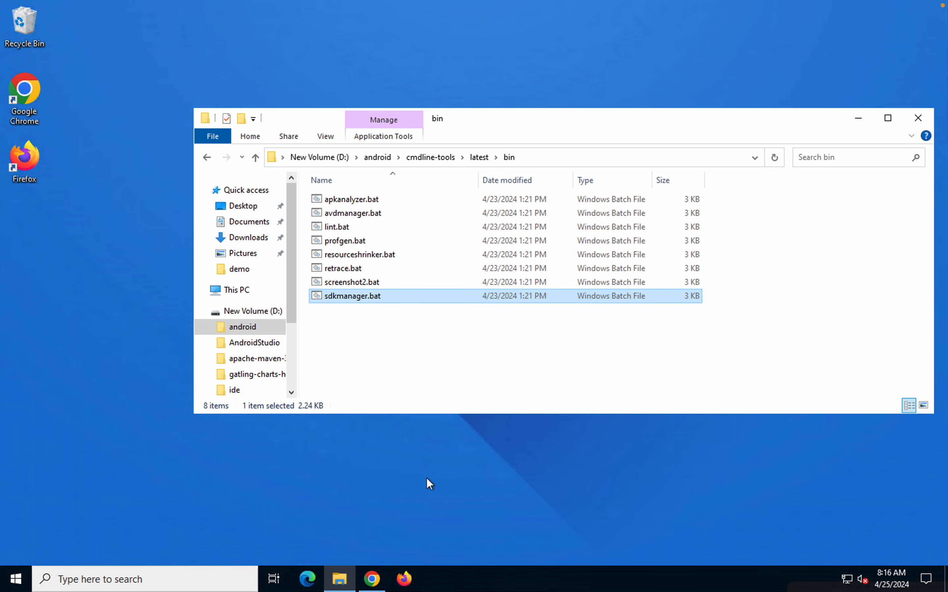
- Open a new Command Prompt and copy the full path of the bin folder from File Explorer
{"action": "key", "text": "super"}
{"action": "type", "text": "cmd"}
{"action": "key", "text": "Return"}
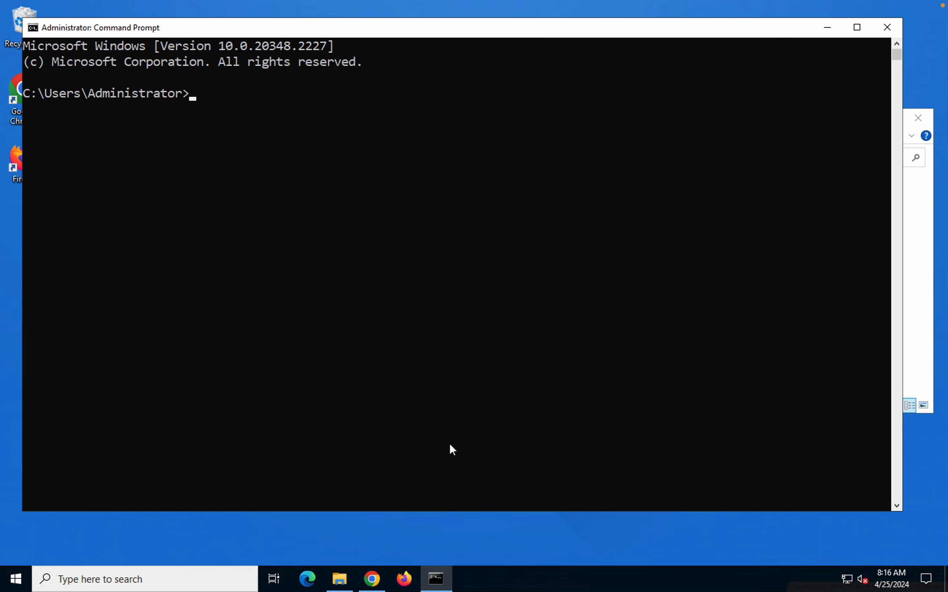
{"action": "left_click", "coordinate": [919, 308]}
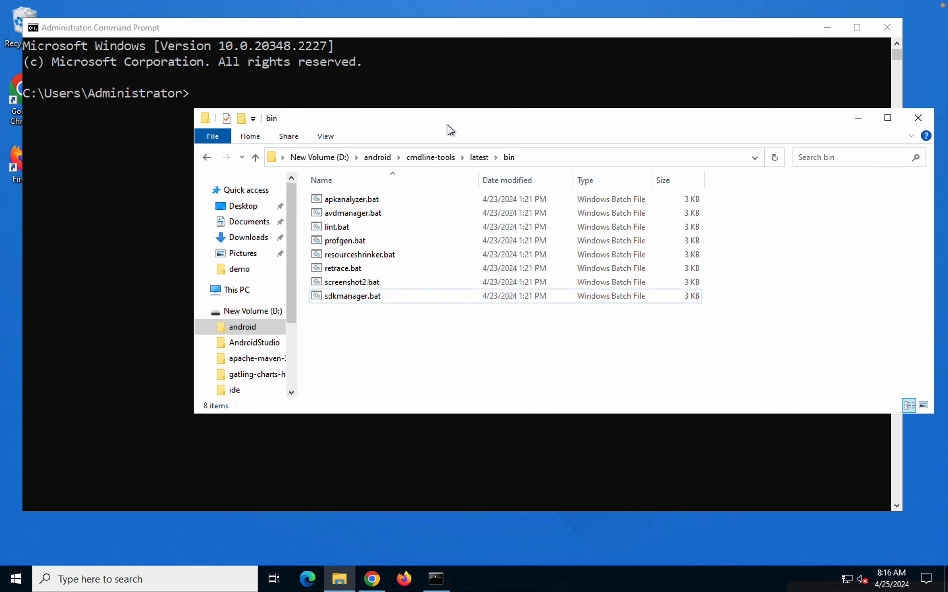
{"action": "left_click", "coordinate": [547, 157]}
{"action": "key", "text": "ctrl+c"}
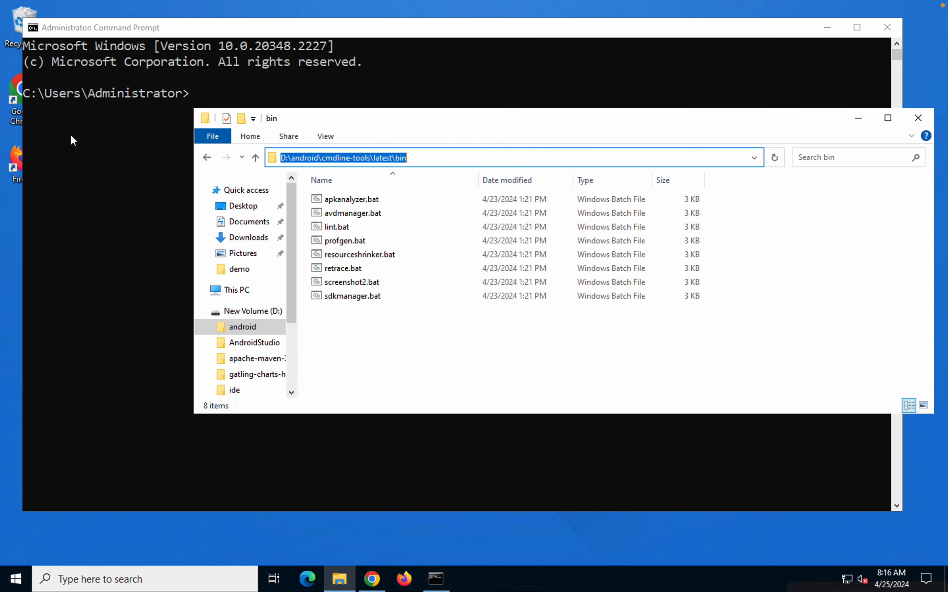
- In Command Prompt, switch to the D: drive and change the directory to D:\android\cmdline-tools\latest\bin
{"action": "left_click", "coordinate": [24, 90]}
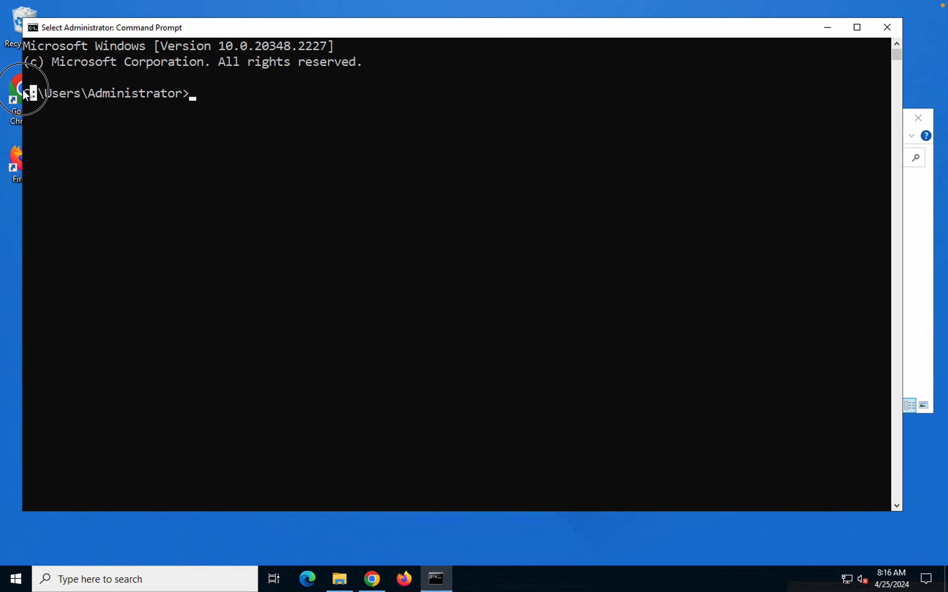
{"action": "type", "text": "d"}
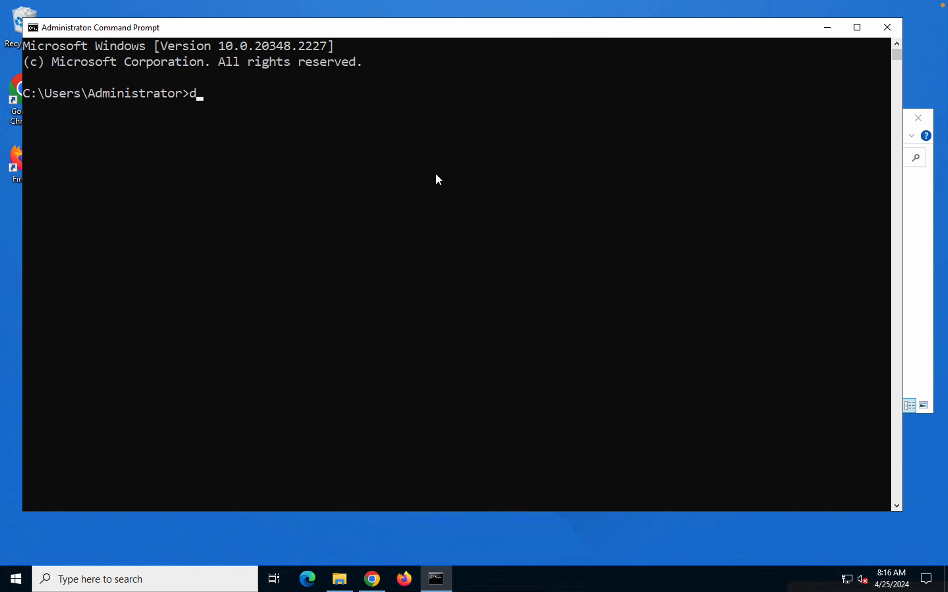
{"action": "type", "text": ":"}
{"action": "key", "text": "Return"}
{"action": "type", "text": "cd"}
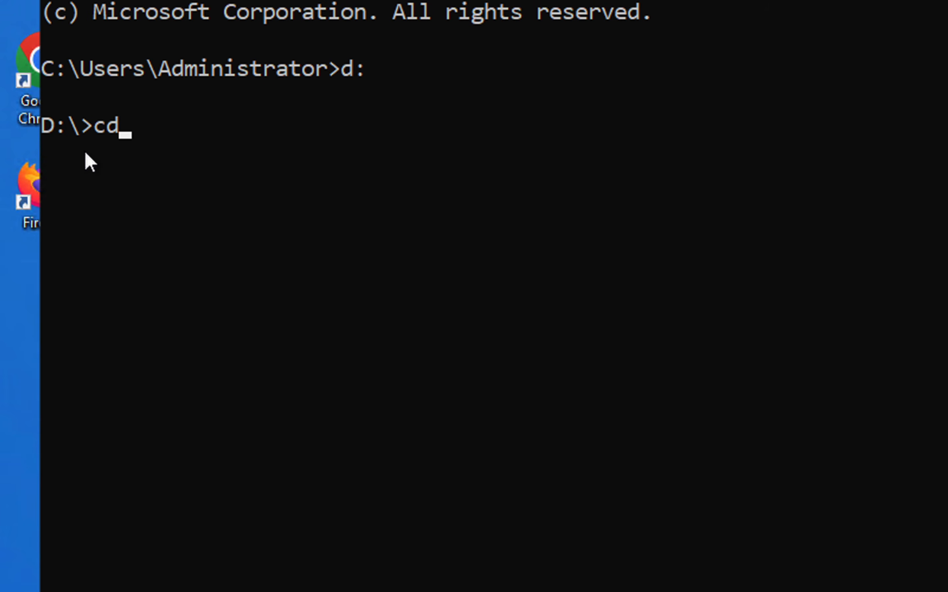
{"action": "key", "text": "ctrl+v"}
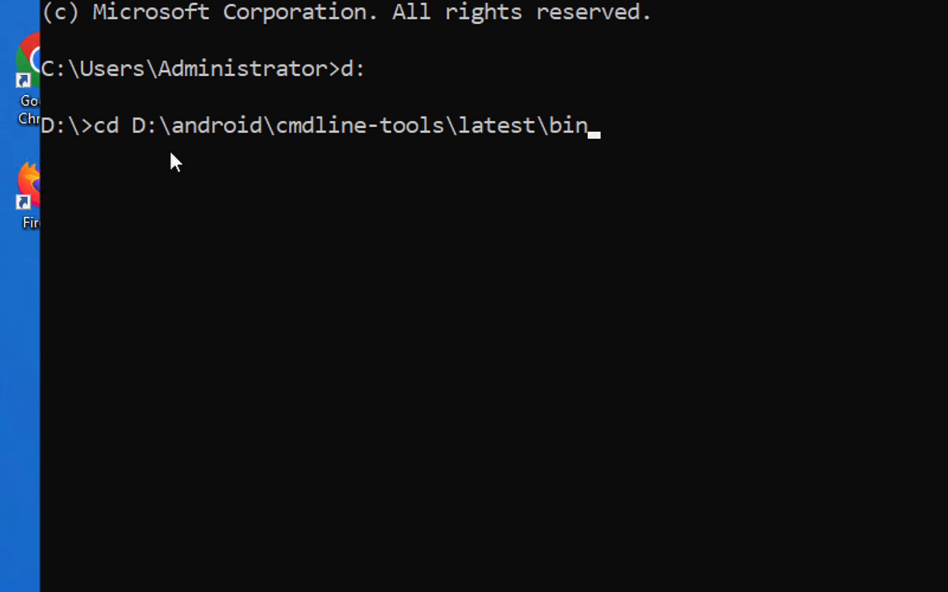
{"action": "key", "text": "Return"}
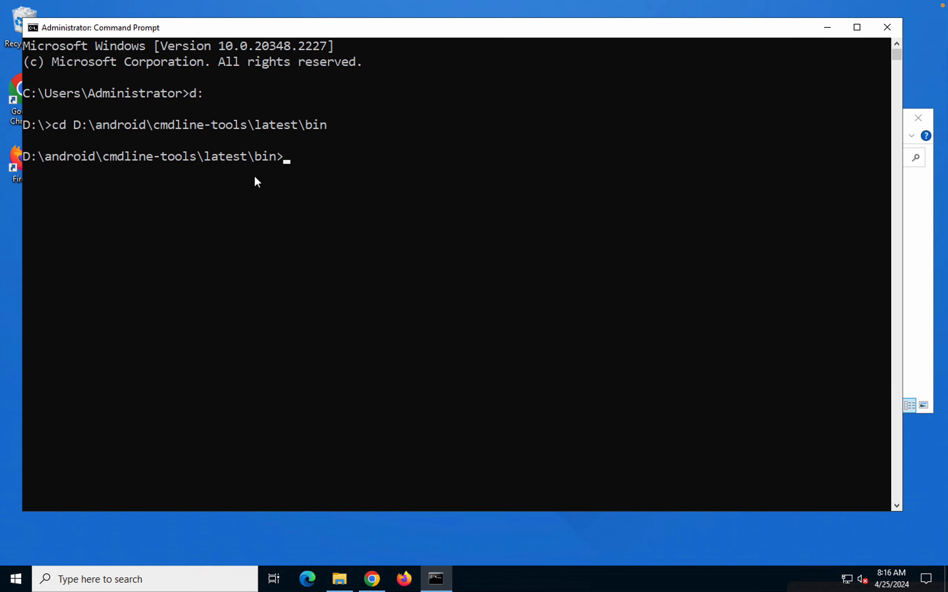
- Launch a second command prompt directly from File Explorer's bin folder with cmd, then exit it
{"action": "left_click", "coordinate": [924, 225]}
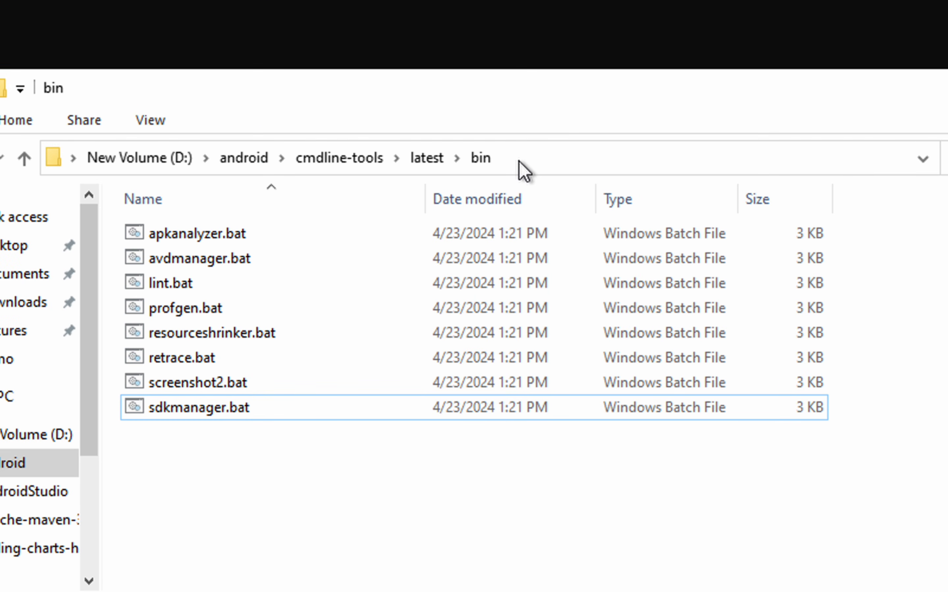
{"action": "left_click", "coordinate": [531, 158]}
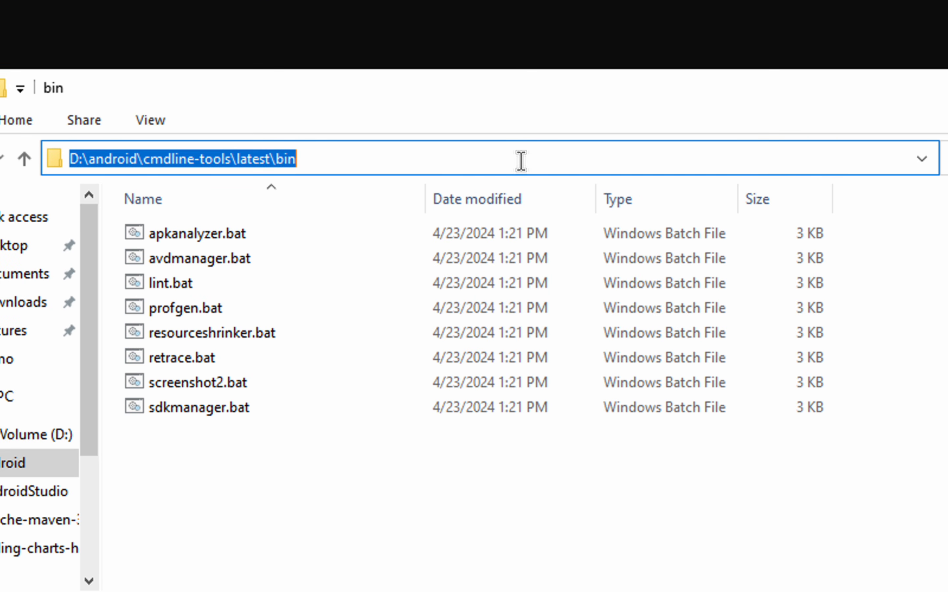
{"action": "type", "text": "cmd"}
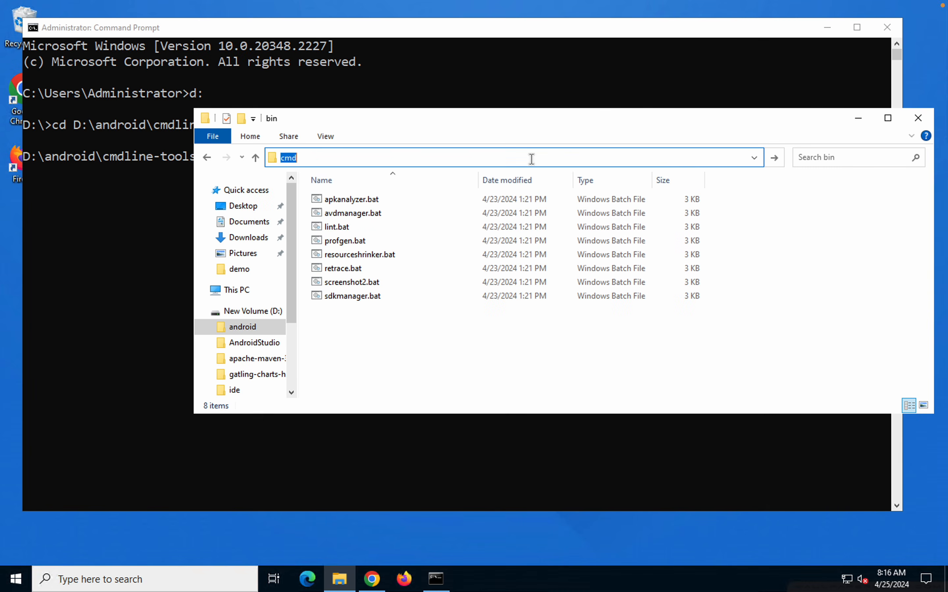
{"action": "key", "text": "Return"}
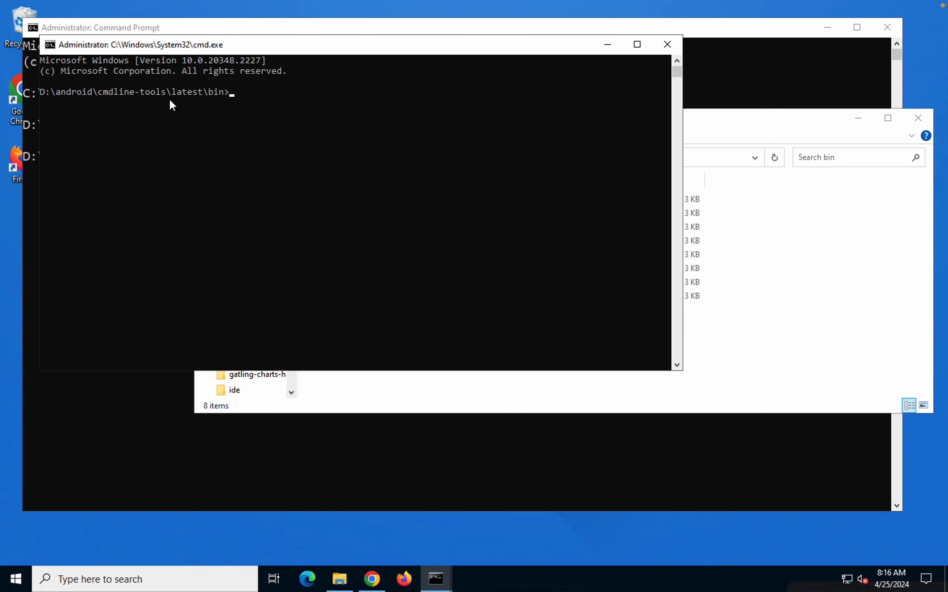
{"action": "type", "text": "exit"}
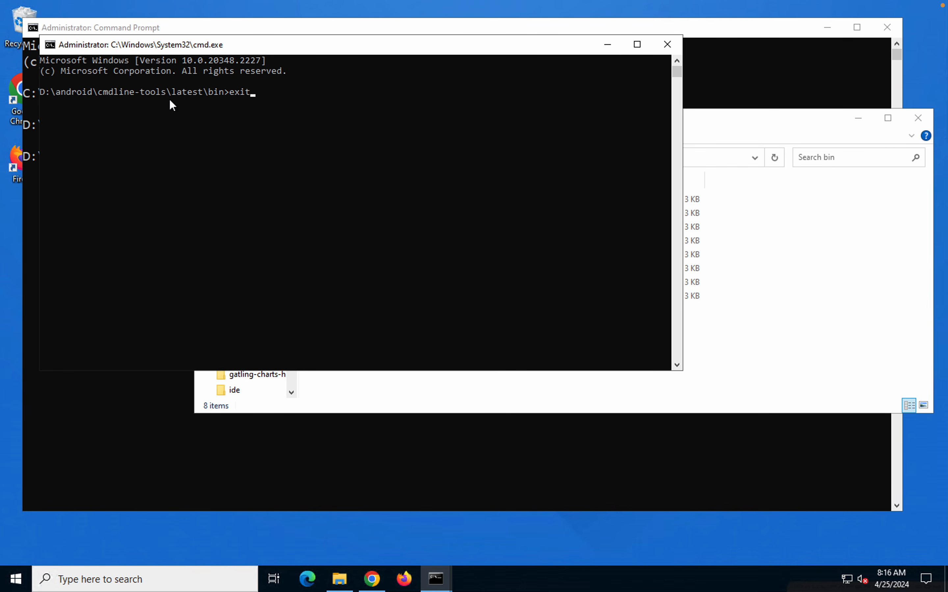
{"action": "key", "text": "Return"}
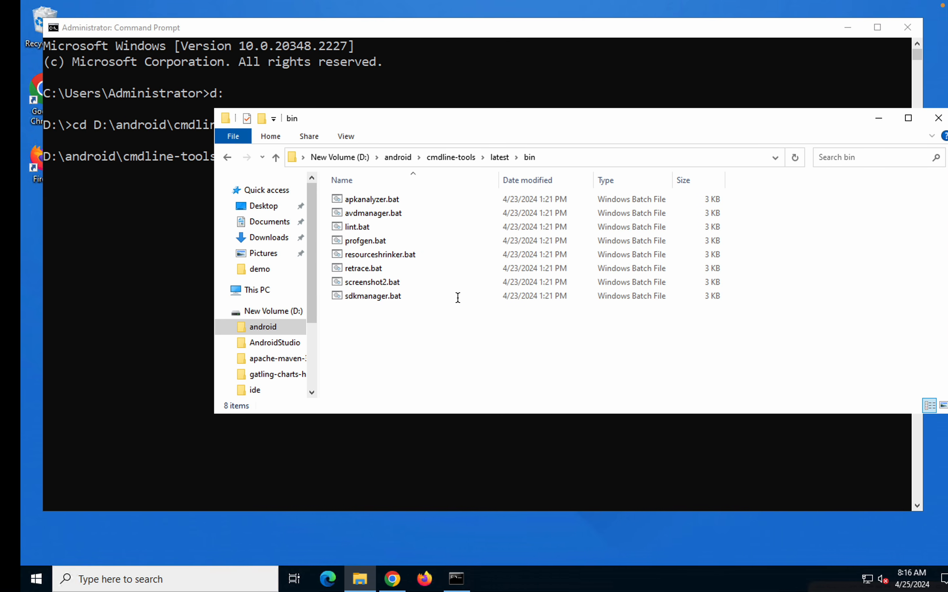
- Run sdkmanager.bat --list from the bin folder in Command Prompt and look back through the listed system images
{"action": "left_click", "coordinate": [128, 213]}
{"action": "type", "text": "sdkmanager.bat --list"}
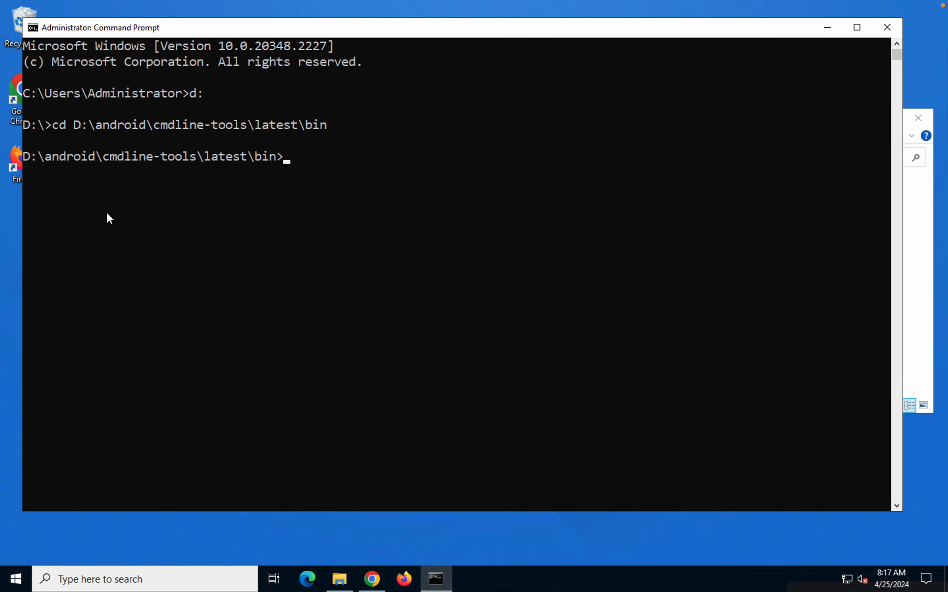
{"action": "key", "text": "Return"}
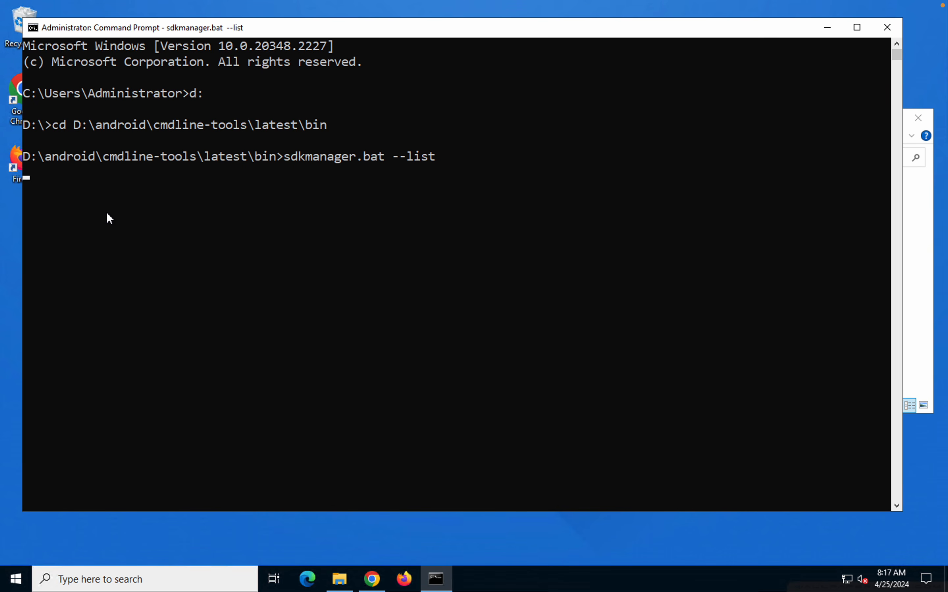
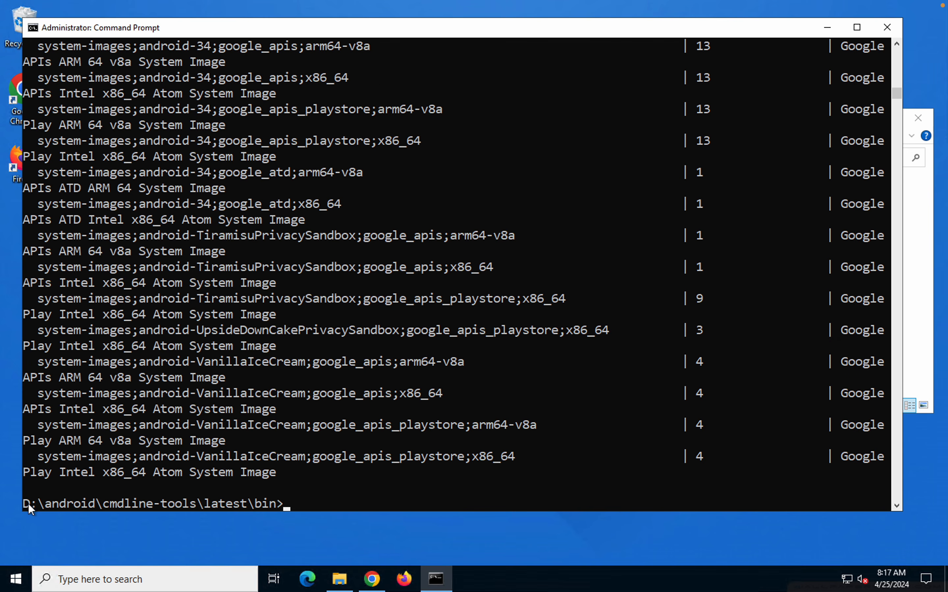
{"action": "left_click_drag", "start_coordinate": [22, 507], "coordinate": [3, 451]}
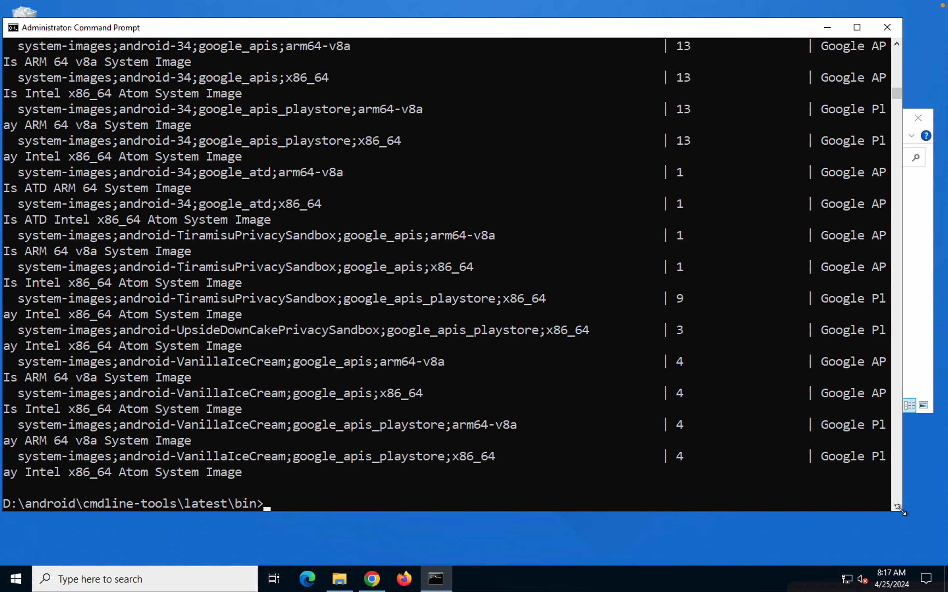
{"action": "left_click_drag", "start_coordinate": [901, 511], "coordinate": [763, 351]}
{"action": "scroll", "coordinate": [764, 354], "scroll_direction": "up", "scroll_amount": 10}
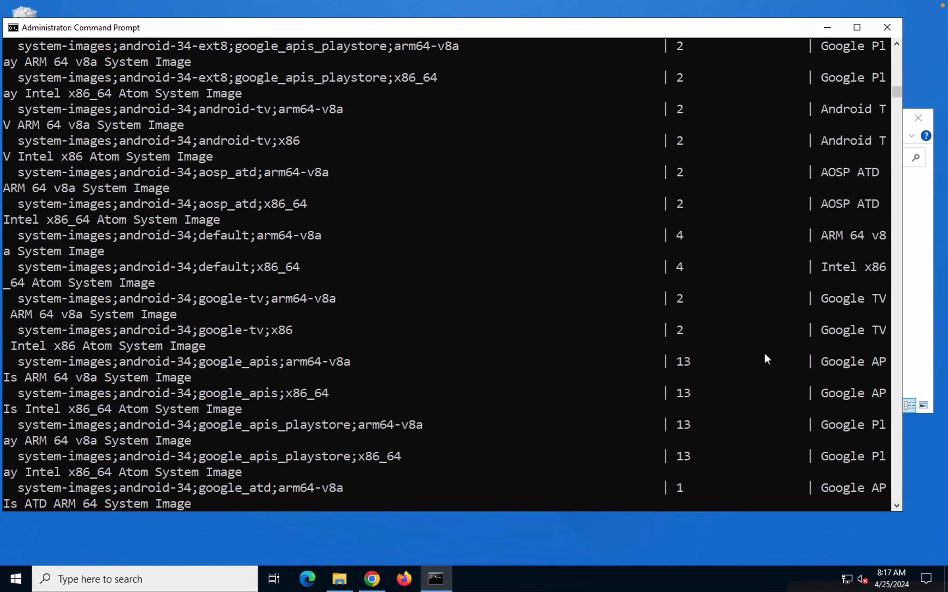
{"action": "scroll", "coordinate": [764, 354], "scroll_direction": "up", "scroll_amount": 15}
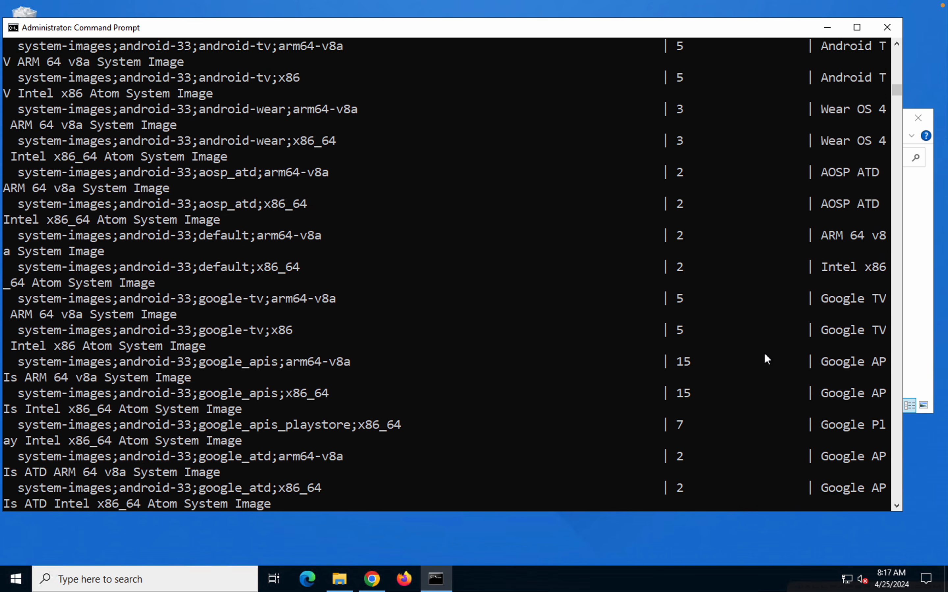
{"action": "scroll", "coordinate": [765, 354], "scroll_direction": "up", "scroll_amount": 18}
- Switch to the Appium 2 notes in Google Docs and review the sdkmanager.bat commands for platform-tools, platforms;android-33 and build-tools;33.0.0
{"action": "key", "text": "ctrl+Left"}
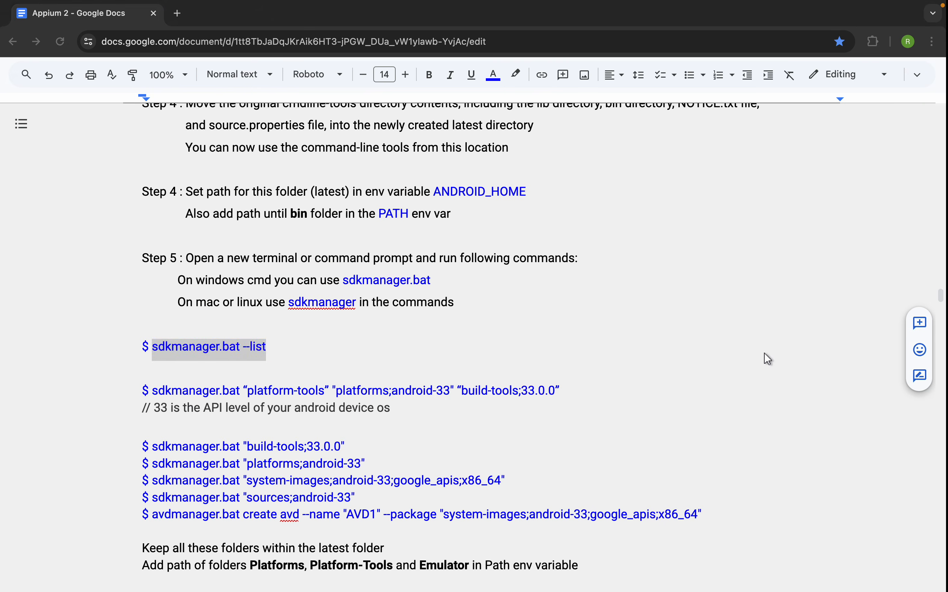
{"action": "left_click", "coordinate": [222, 391]}
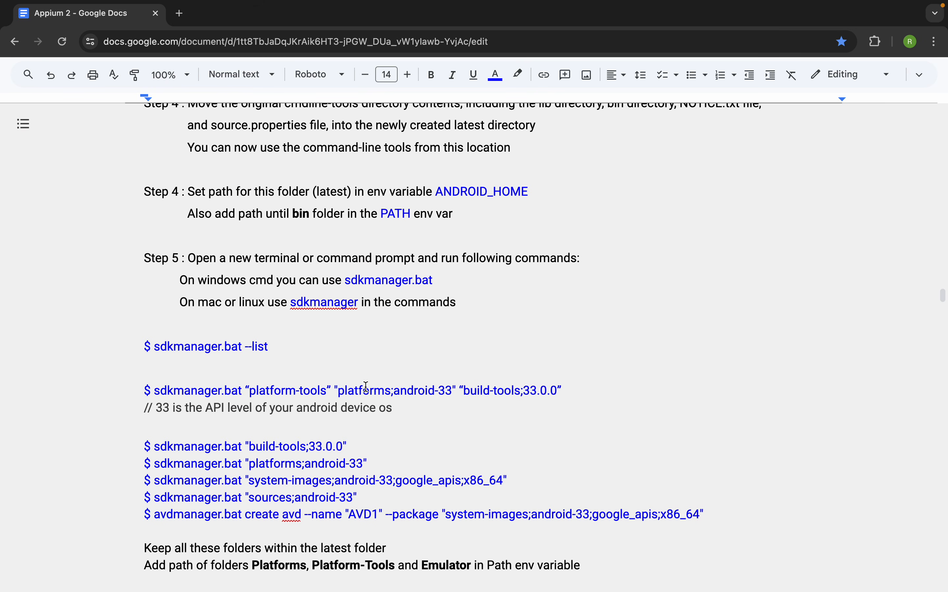
{"action": "double_click", "coordinate": [285, 390]}
{"action": "double_click", "coordinate": [371, 390]}
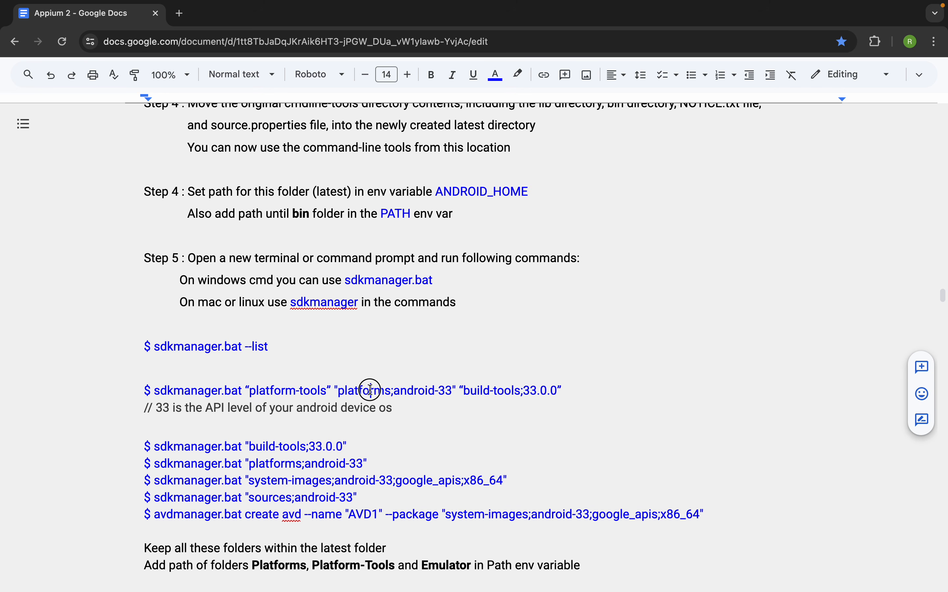
{"action": "left_click", "coordinate": [506, 393]}
{"action": "left_click_drag", "start_coordinate": [260, 390], "coordinate": [318, 386]}
{"action": "left_click_drag", "start_coordinate": [498, 391], "coordinate": [533, 392]}
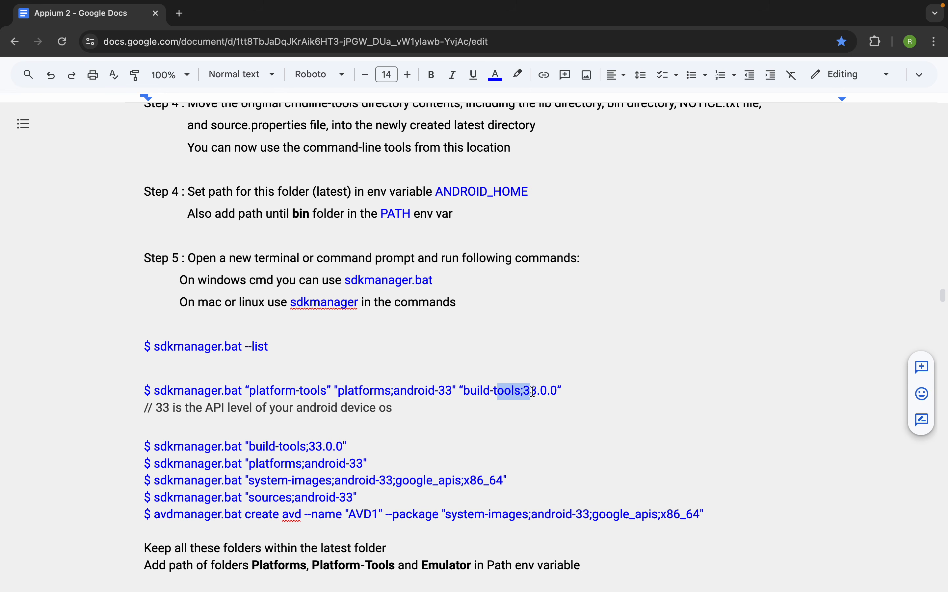
{"action": "scroll", "coordinate": [330, 424], "scroll_direction": "down", "scroll_amount": 2}
{"action": "left_click_drag", "start_coordinate": [361, 394], "coordinate": [97, 390]}
{"action": "left_click_drag", "start_coordinate": [390, 412], "coordinate": [144, 418]}
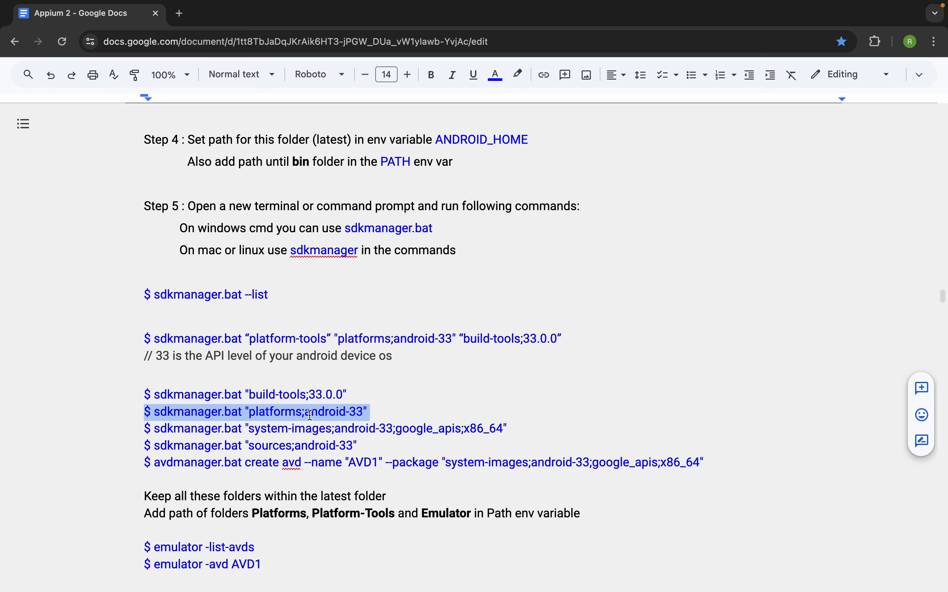
- Inspect the contents of the Mac's build-tools folder in Finder, then return to the android folder
{"action": "key", "text": "ctrl+Left"}
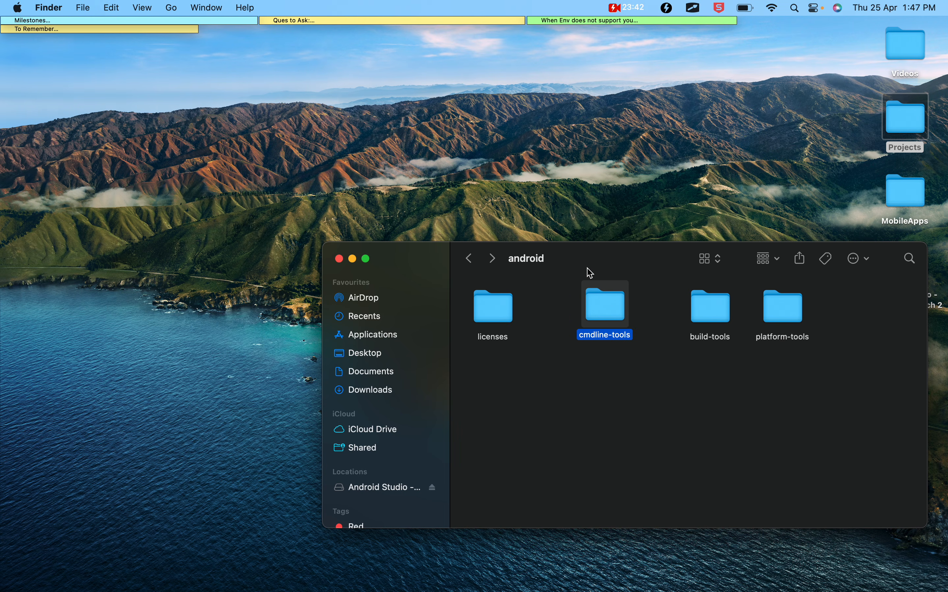
{"action": "double_click", "coordinate": [729, 322]}
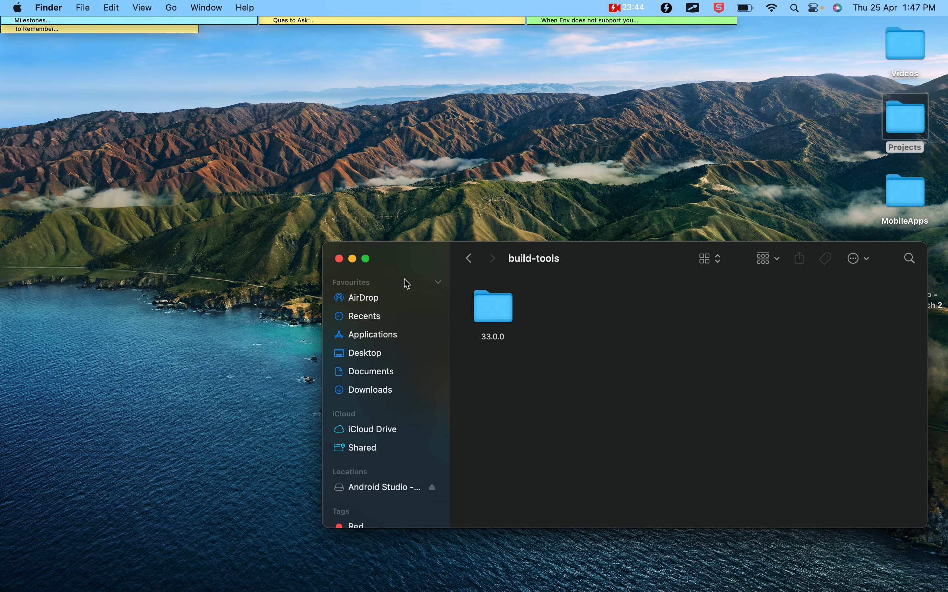
{"action": "left_click", "coordinate": [464, 258]}
{"action": "left_click_drag", "start_coordinate": [606, 249], "coordinate": [547, 156]}
- Open Terminal on the Mac and try to run sdkmanager --list from the home directory
{"action": "key", "text": "super+space"}
{"action": "type", "text": "ter"}
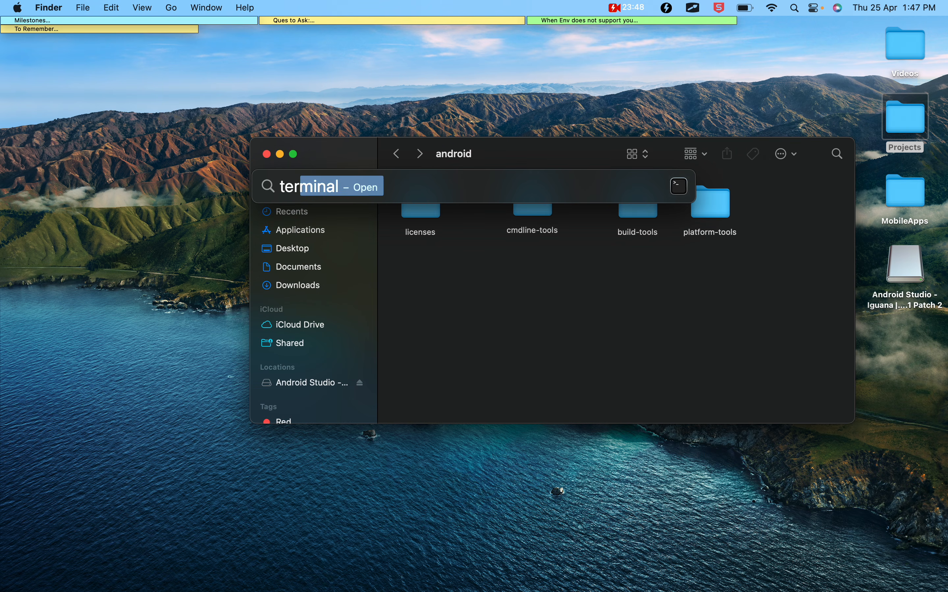
{"action": "key", "text": "Return"}
{"action": "type", "text": "sdmm"}
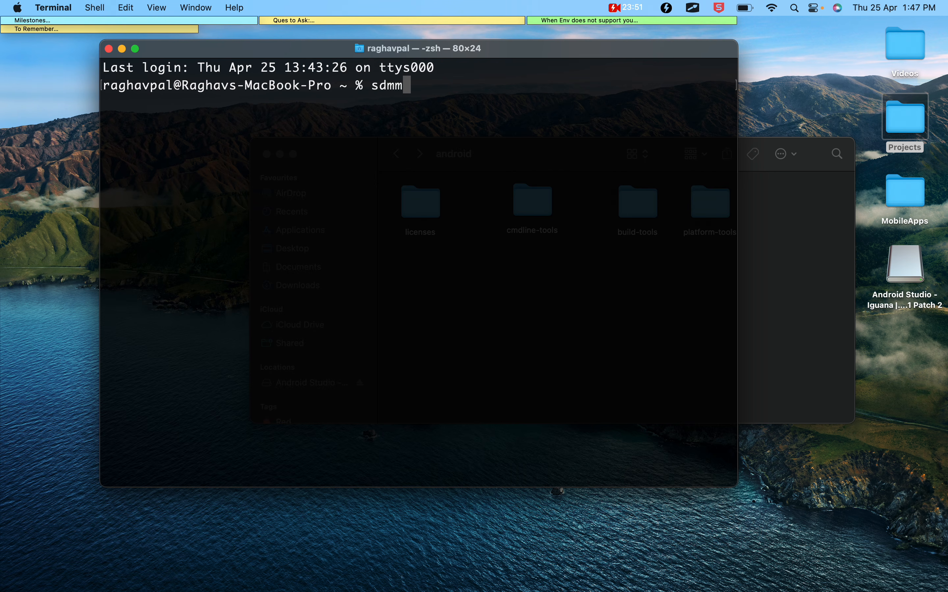
{"action": "key", "text": "BackSpace"}
{"action": "key", "text": "BackSpace"}
{"action": "type", "text": "kmanager"}
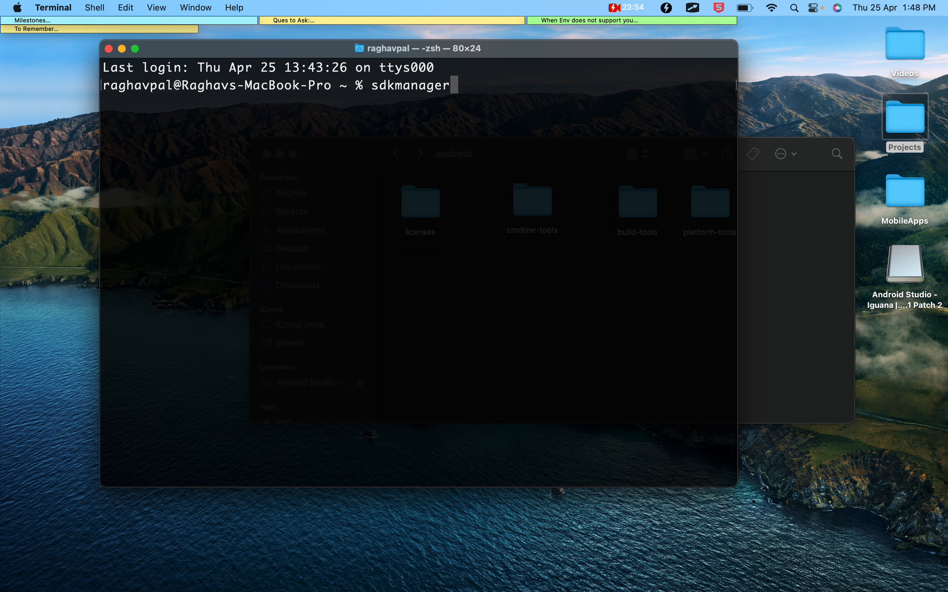
{"action": "key", "text": "ctrl+Right"}
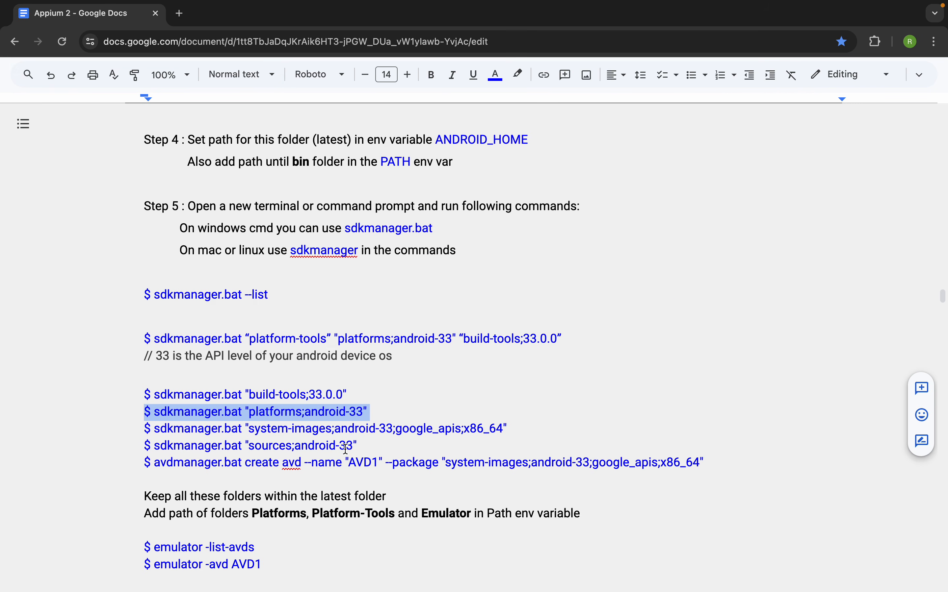
{"action": "key", "text": "ctrl+Left"}
{"action": "type", "text": "--list"}
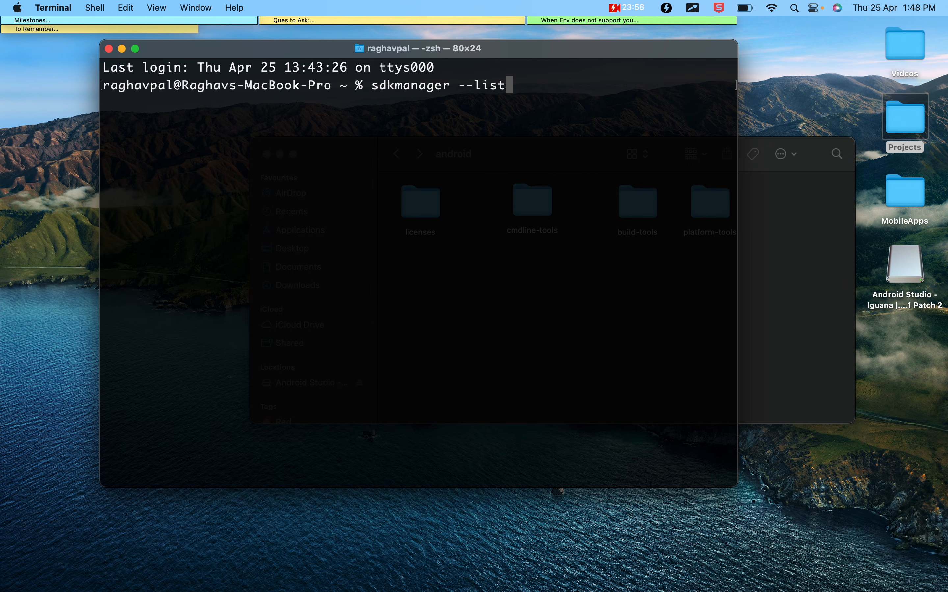
{"action": "key", "text": "Return"}
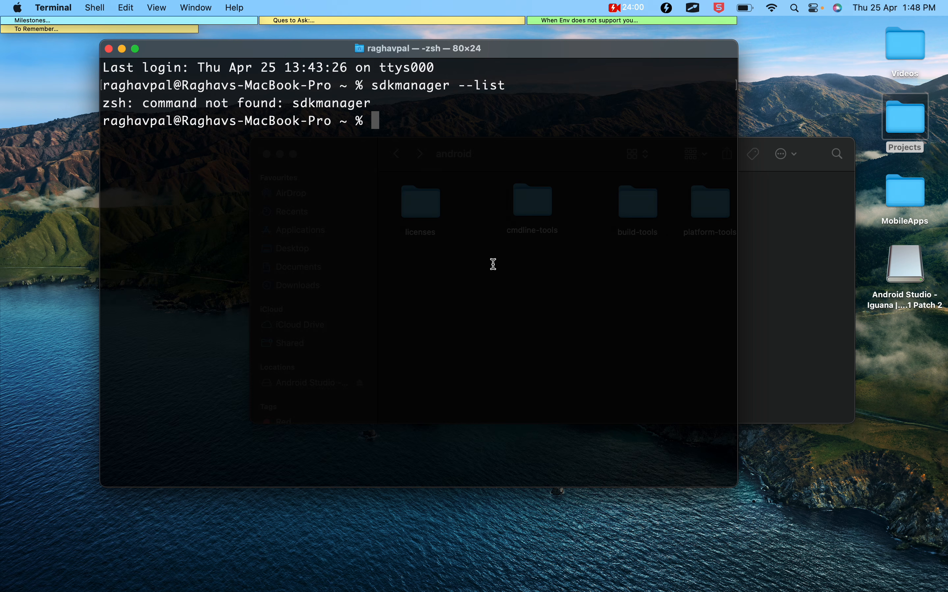
- In Finder, open cmdline-tools/latest/bin and copy the folder's path from the apkanalyzer file's info, closing the info window
{"action": "left_click", "coordinate": [818, 281]}
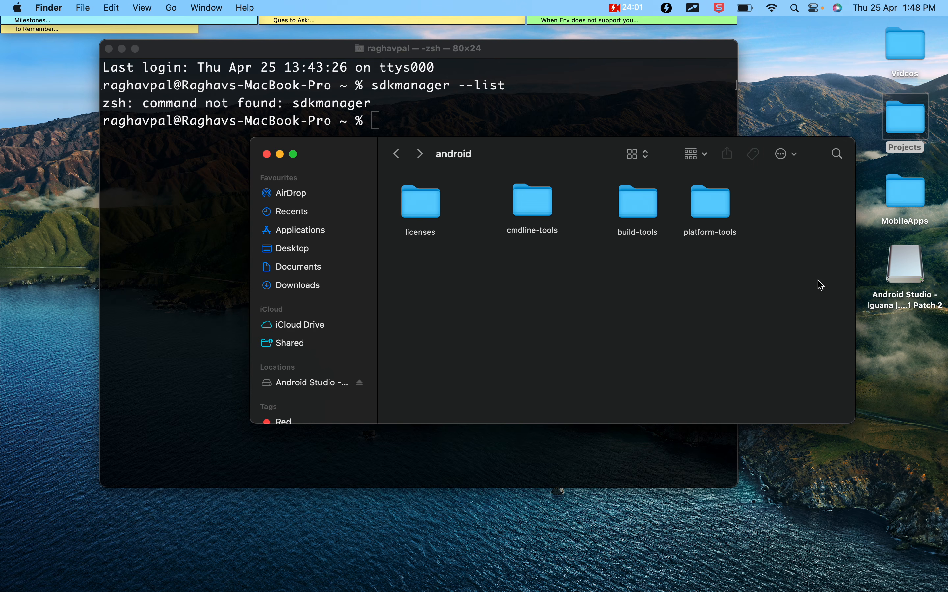
{"action": "double_click", "coordinate": [526, 211]}
{"action": "left_click", "coordinate": [427, 212]}
{"action": "double_click", "coordinate": [427, 212]}
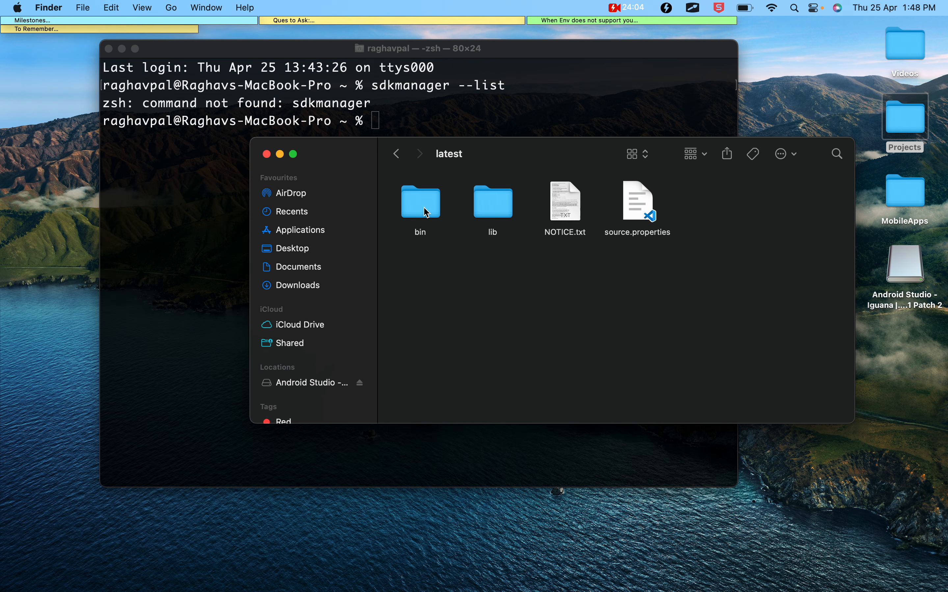
{"action": "double_click", "coordinate": [427, 212]}
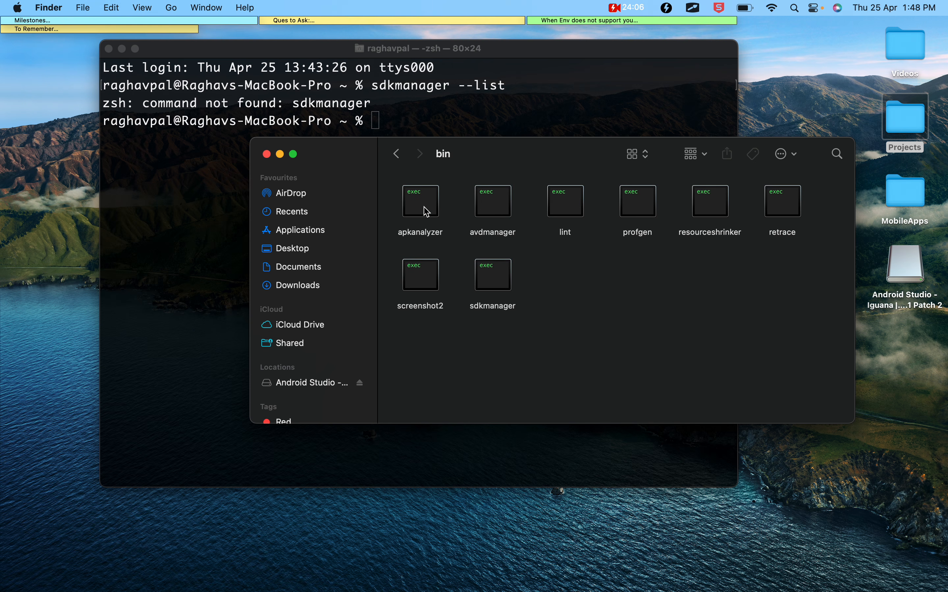
{"action": "left_click", "coordinate": [427, 213]}
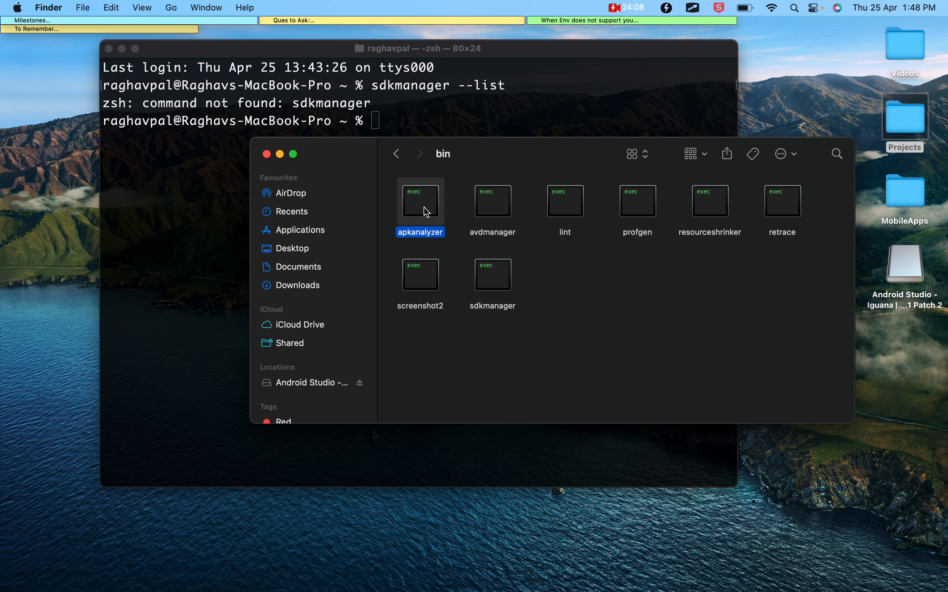
{"action": "right_click", "coordinate": [427, 213]}
{"action": "left_click", "coordinate": [415, 208]}
{"action": "left_click_drag", "start_coordinate": [149, 156], "coordinate": [38, 122]}
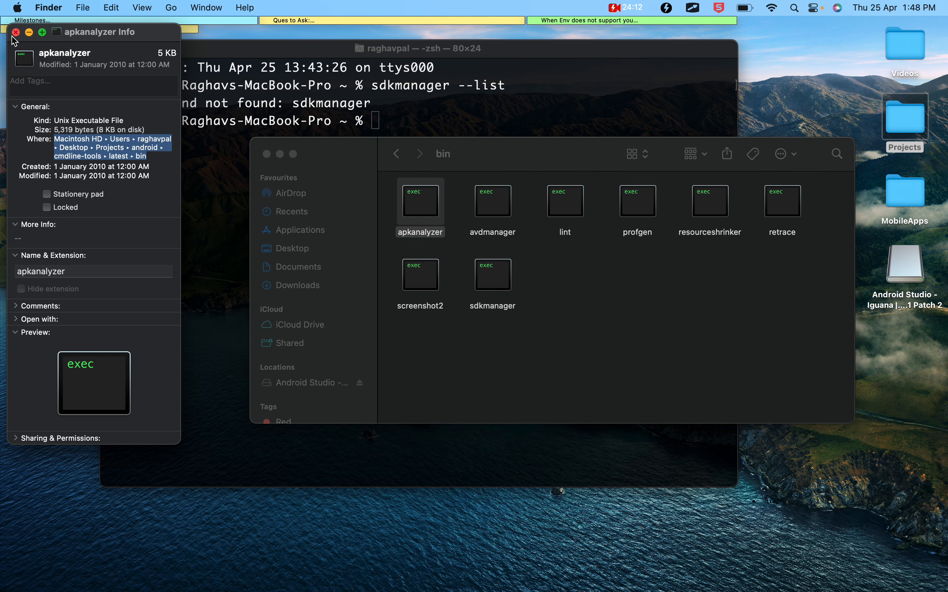
{"action": "left_click", "coordinate": [16, 32]}
- Change the Terminal directory to the copied android/cmdline-tools/latest/bin path with cd
{"action": "left_click", "coordinate": [416, 117]}
{"action": "type", "text": "cd"}
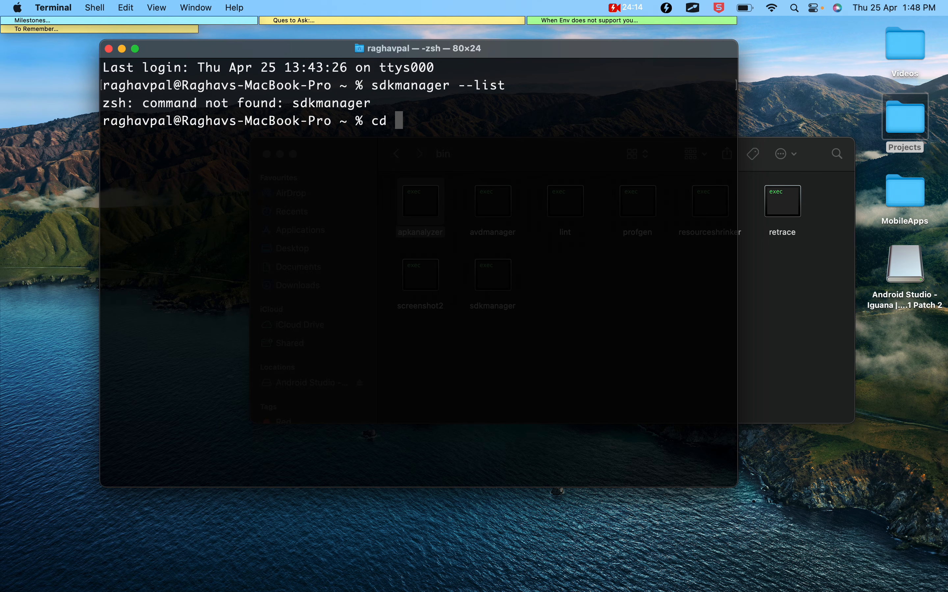
{"action": "right_click", "coordinate": [404, 115]}
{"action": "left_click", "coordinate": [434, 138]}
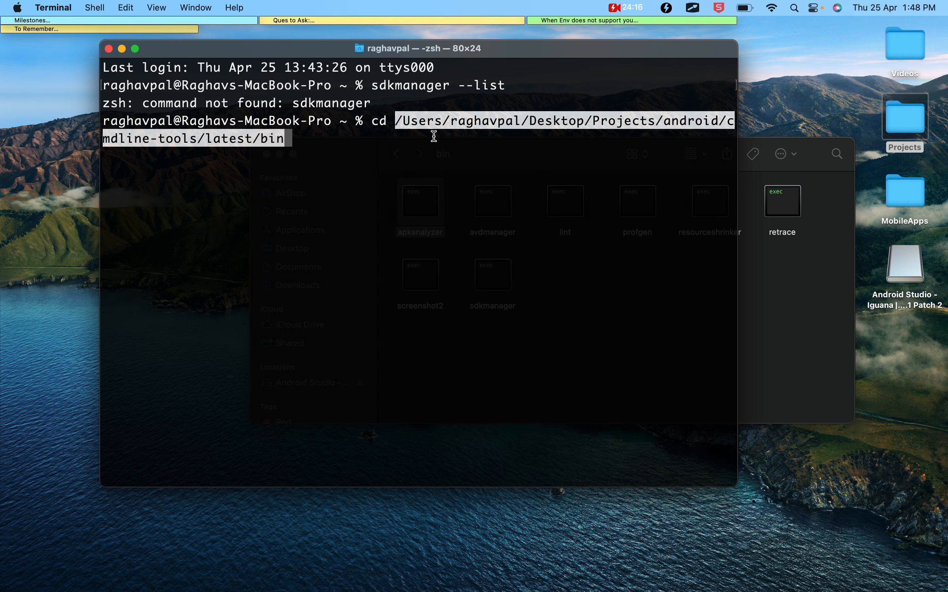
{"action": "key", "text": "Return"}
{"action": "key", "text": "Return"}
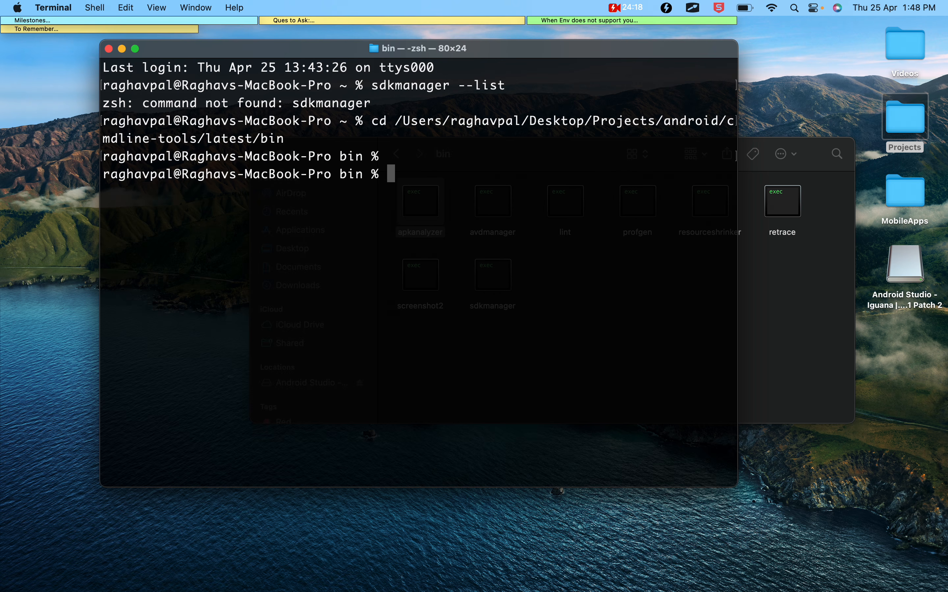
- Try to rerun sdkmanager --list from inside the bin directory
{"action": "key", "text": "Up"}
{"action": "key", "text": "Up"}
{"action": "key", "text": "Return"}
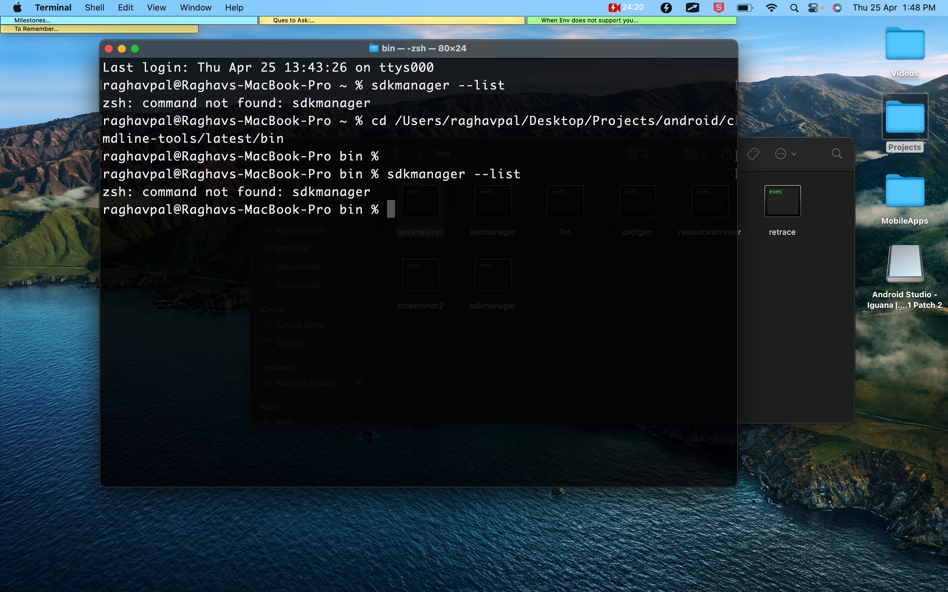
- Insert the full path of the sdkmanager executable from Finder into Terminal and run it with --list
{"action": "left_click", "coordinate": [813, 283]}
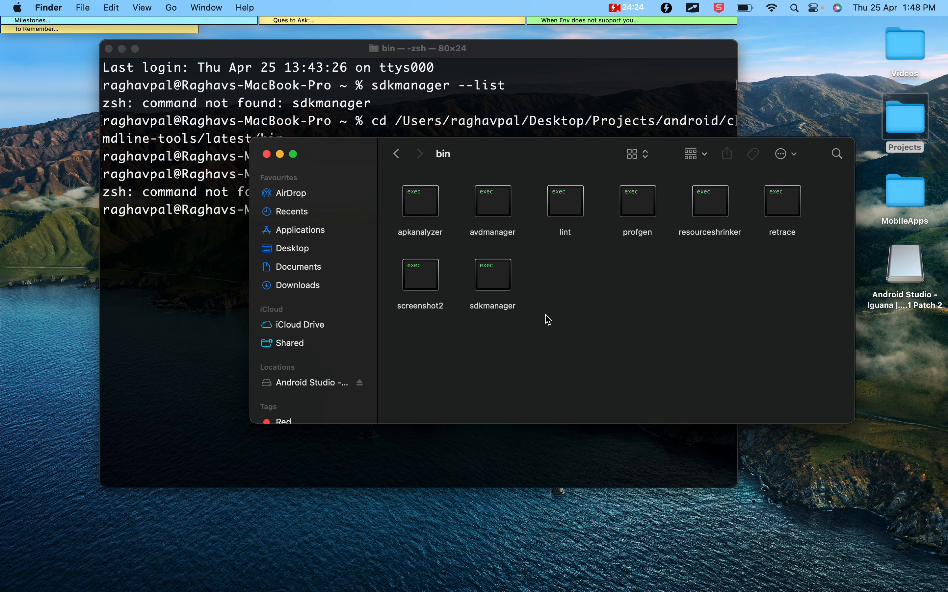
{"action": "left_click", "coordinate": [503, 307]}
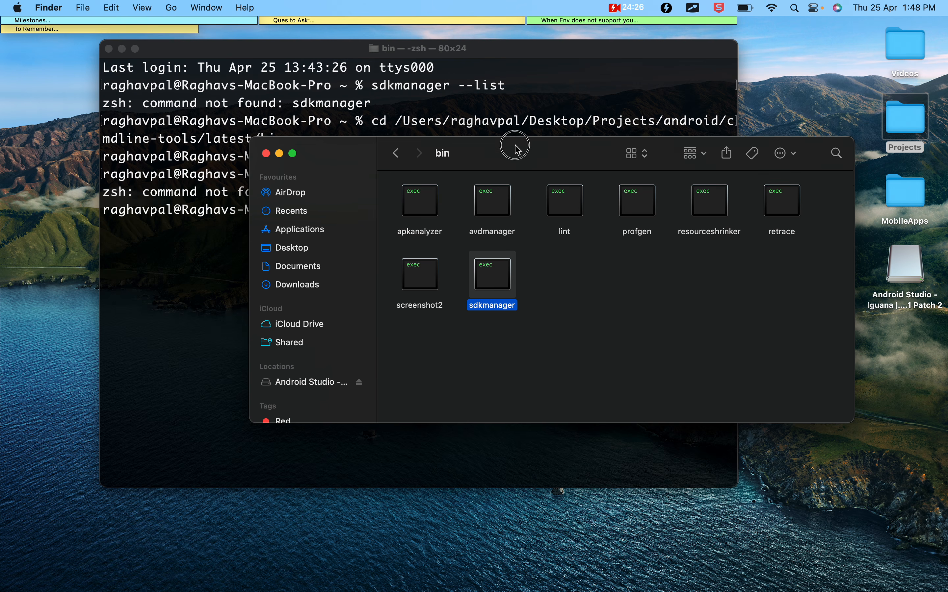
{"action": "left_click_drag", "start_coordinate": [516, 151], "coordinate": [516, 299]}
{"action": "left_click_drag", "start_coordinate": [506, 443], "coordinate": [454, 244]}
{"action": "left_click", "coordinate": [423, 237]}
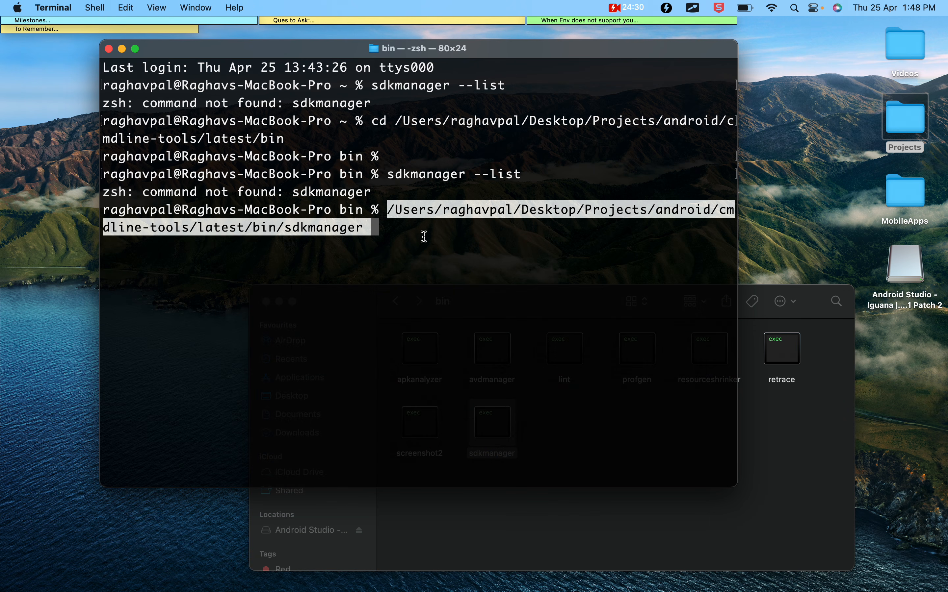
{"action": "type", "text": "--list"}
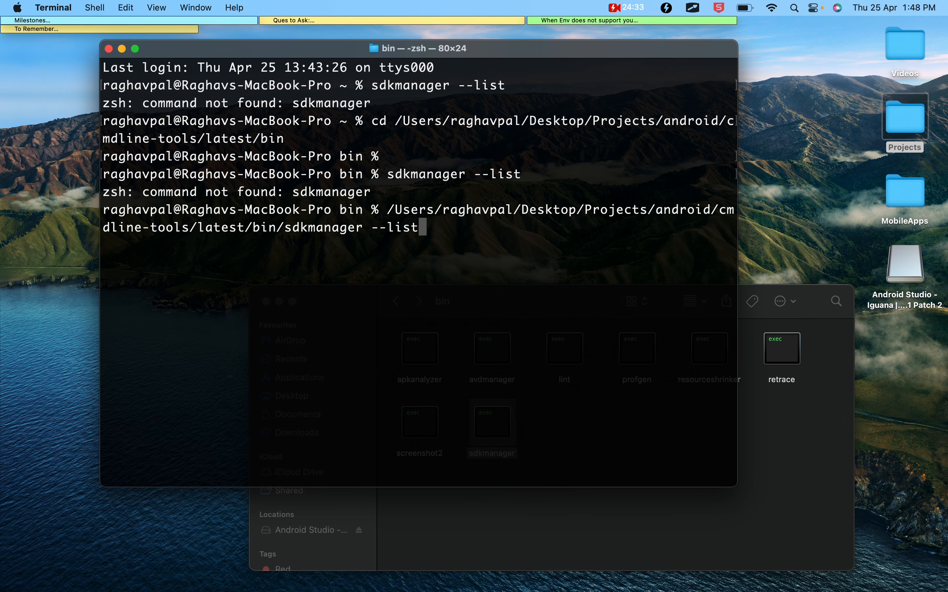
{"action": "key", "text": "Return"}
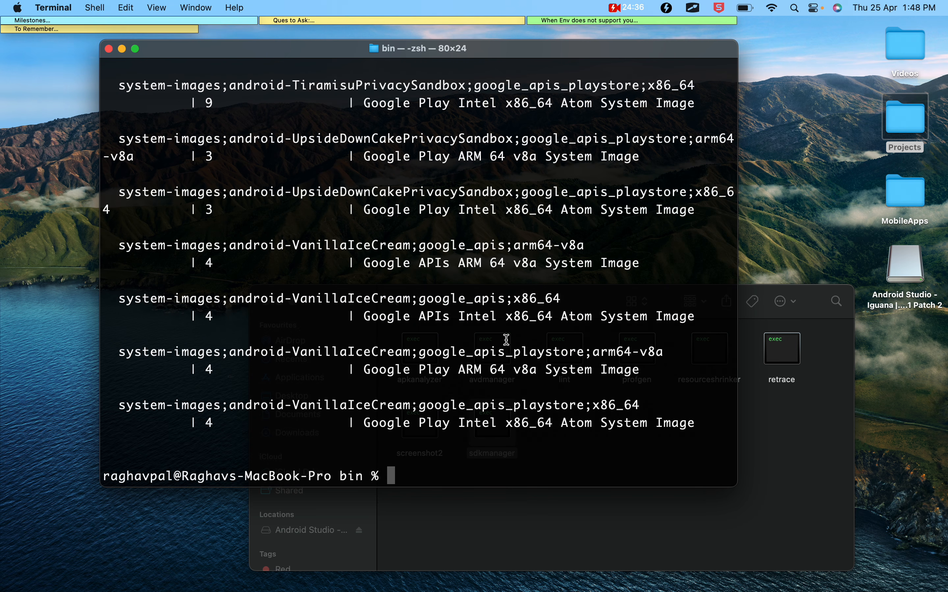
{"action": "left_click", "coordinate": [490, 547]}
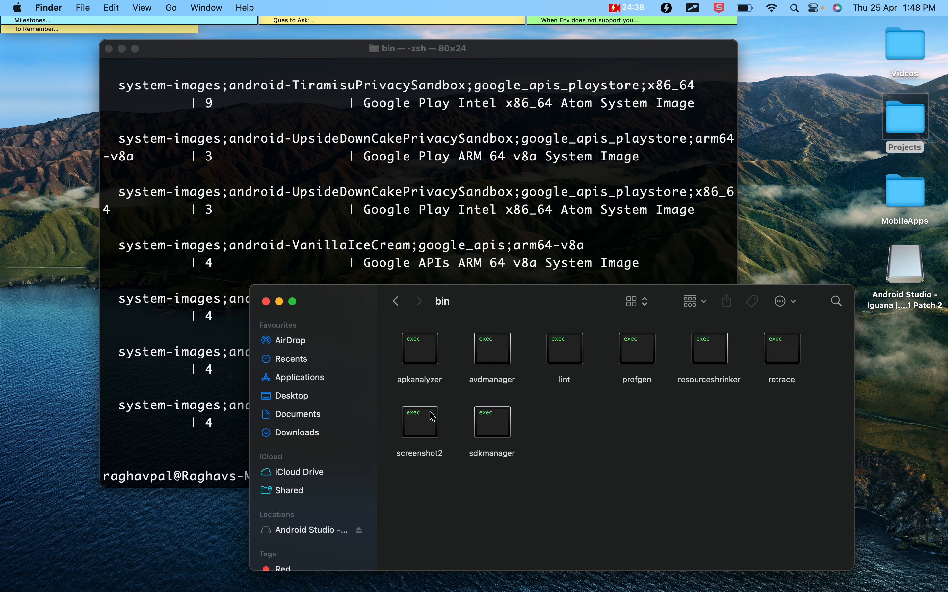
{"action": "left_click", "coordinate": [419, 259]}
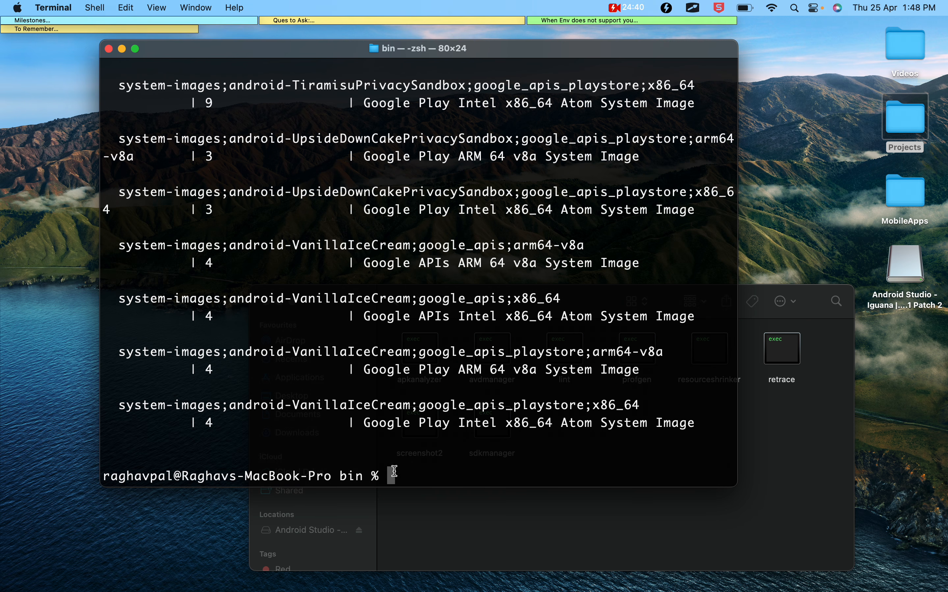
- Print the current working directory in Terminal with pwd and clear the screen
{"action": "type", "text": "pwd"}
{"action": "key", "text": "Return"}
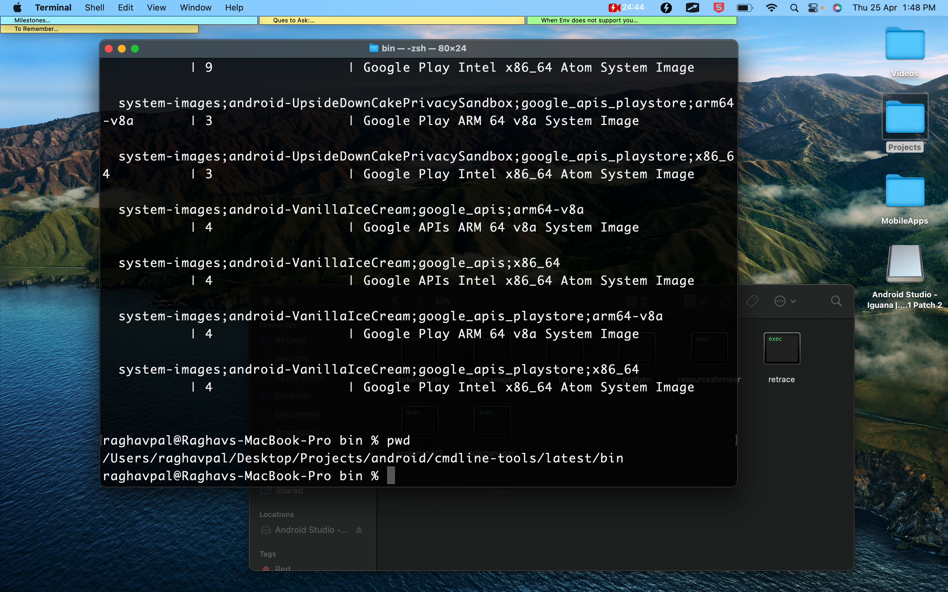
{"action": "type", "text": "clear"}
{"action": "key", "text": "Return"}
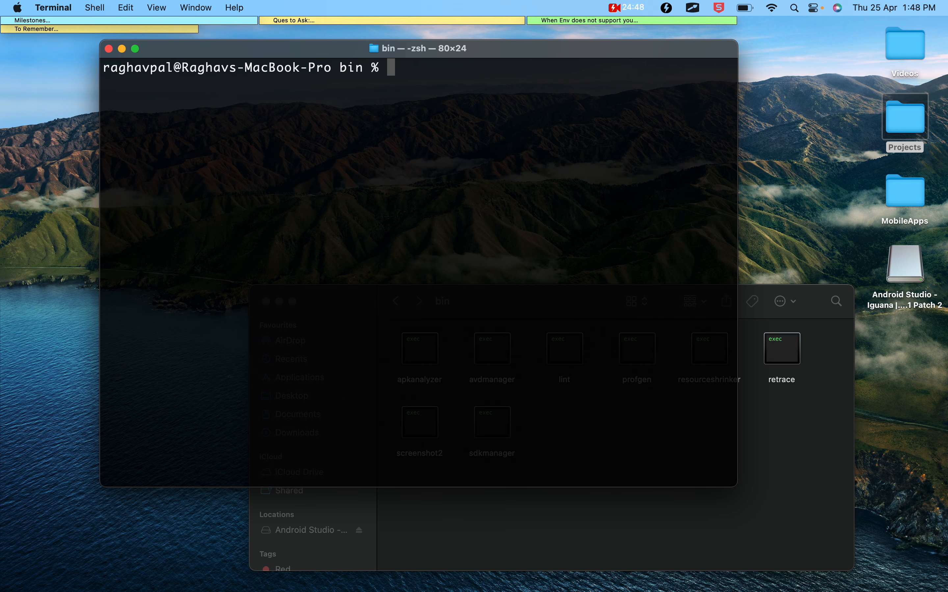
{"action": "type", "text": "s"}
{"action": "key", "text": "BackSpace"}
{"action": "key", "text": "Return"}
{"action": "type", "text": "sdm"}
{"action": "key", "text": "BackSpace"}
{"action": "type", "text": "km"}
{"action": "key", "text": "BackSpace"}
{"action": "key", "text": "BackSpace"}
{"action": "key", "text": "BackSpace"}
{"action": "key", "text": "BackSpace"}
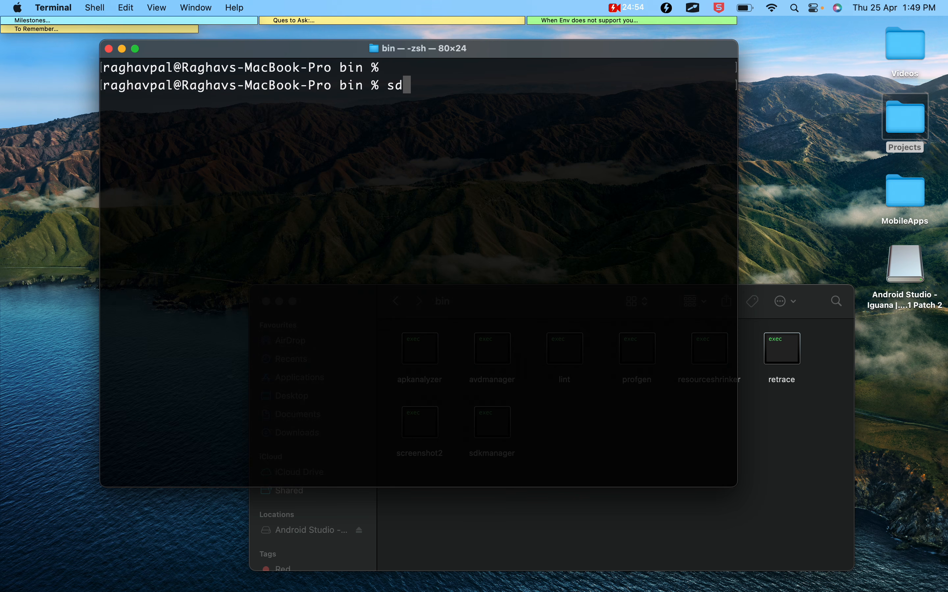
- Insert the full path of the sdkmanager executable from the Finder bin folder at the Terminal prompt
{"action": "left_click", "coordinate": [521, 516]}
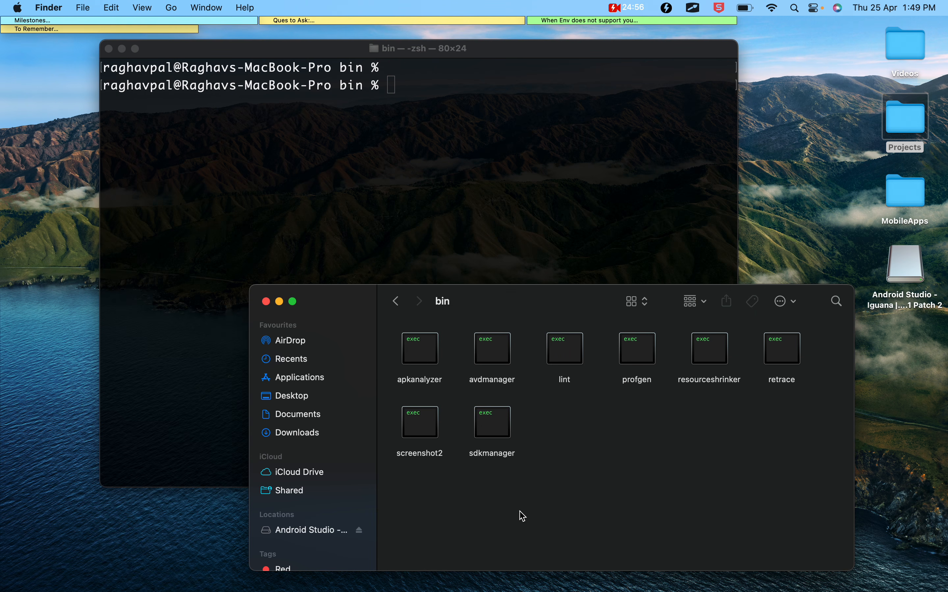
{"action": "left_click_drag", "start_coordinate": [492, 447], "coordinate": [458, 224]}
{"action": "left_click", "coordinate": [393, 103]}
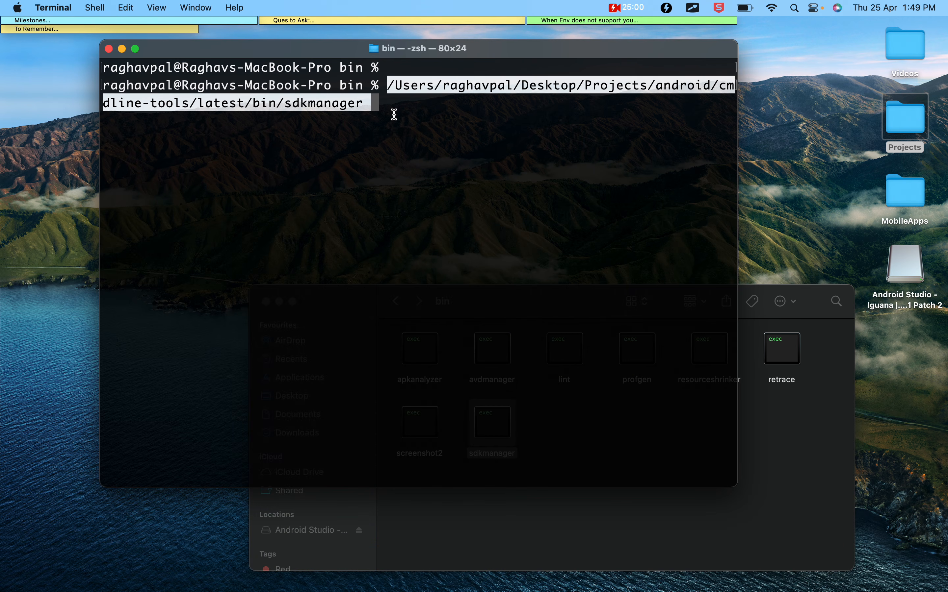
- Copy the package name "platforms;android-33" from the platforms command in the Appium 2 Google Doc
{"action": "key", "text": "ctrl+Right"}
{"action": "left_click", "coordinate": [307, 417]}
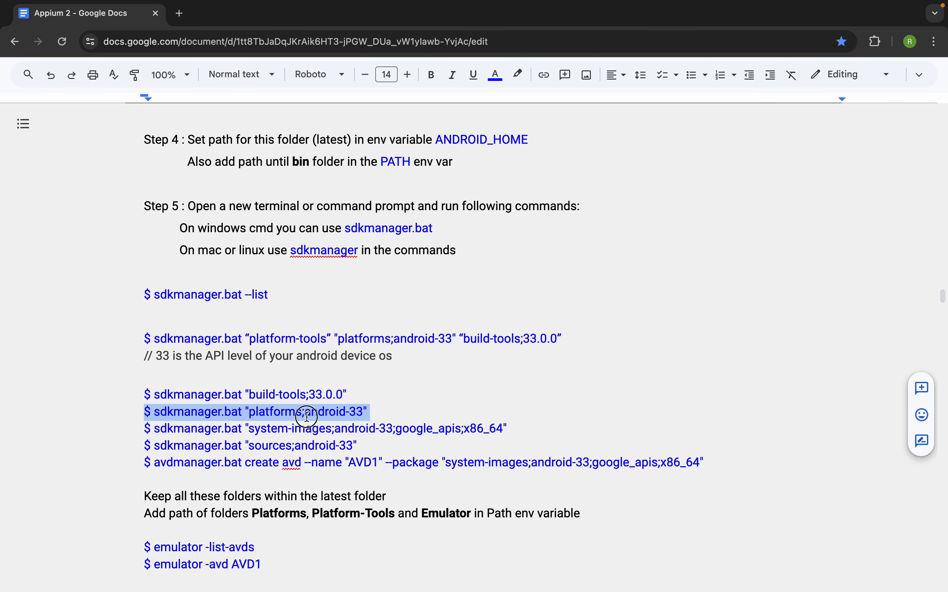
{"action": "left_click", "coordinate": [279, 416]}
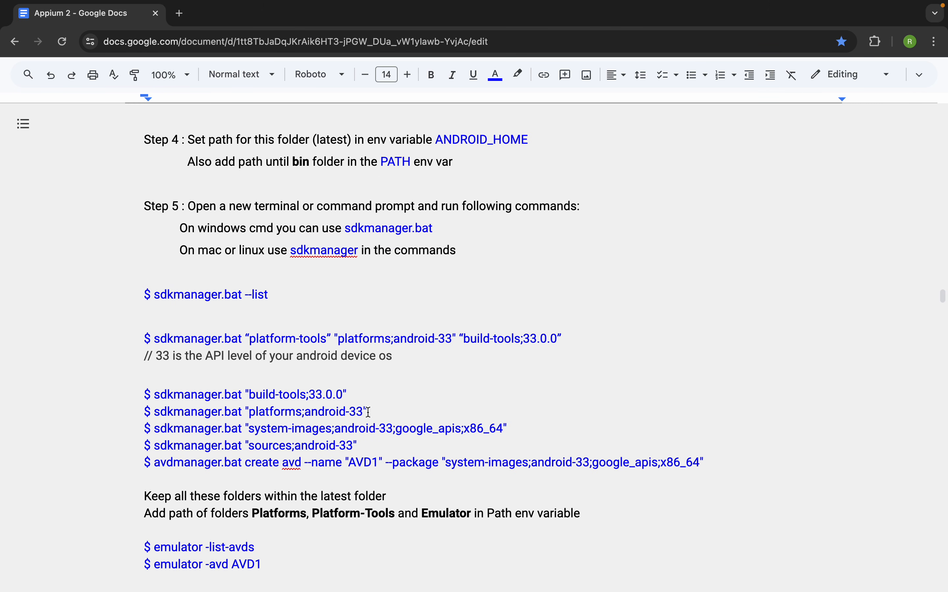
{"action": "left_click_drag", "start_coordinate": [373, 411], "coordinate": [244, 412]}
{"action": "key", "text": "super+c"}
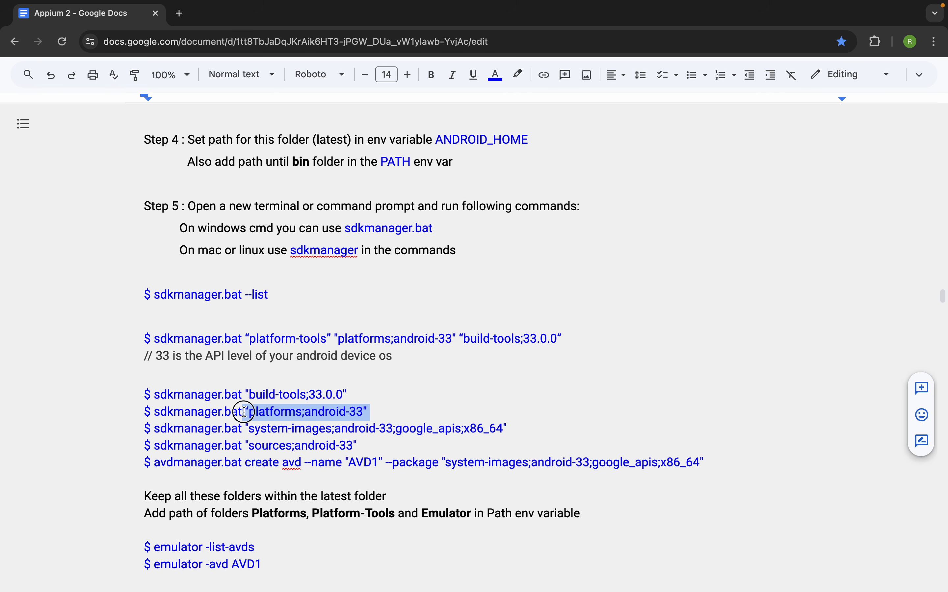
- In Terminal, append "platforms;android-33" to the sdkmanager path, remove the extra spaces and run the command
{"action": "key", "text": "super+Tab"}
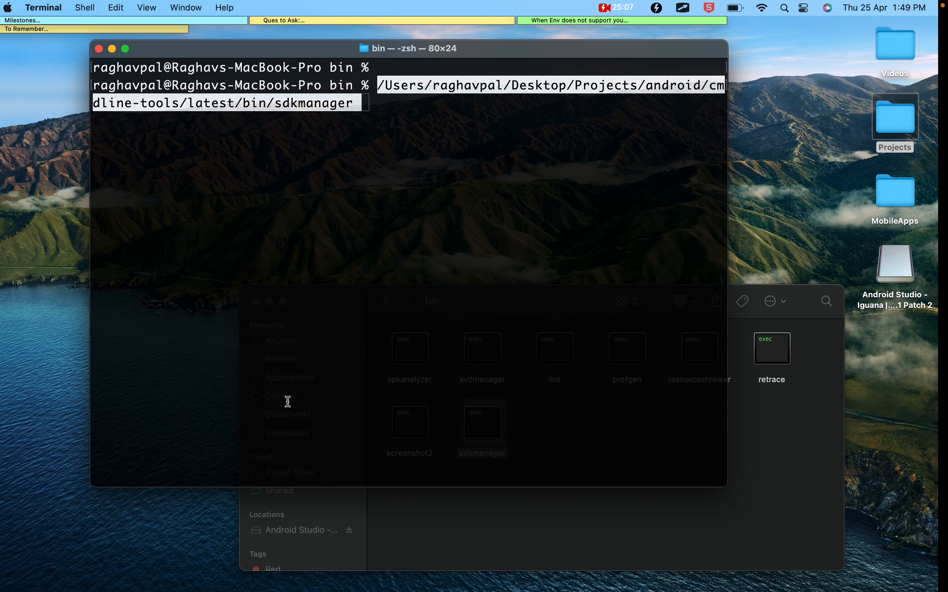
{"action": "right_click", "coordinate": [381, 150]}
{"action": "left_click", "coordinate": [370, 111]}
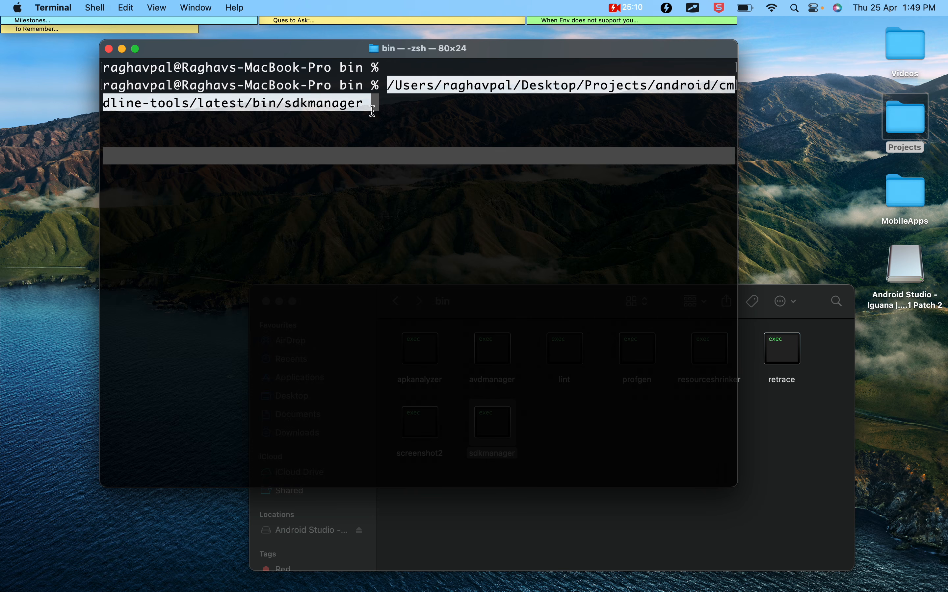
{"action": "key", "text": "super+v"}
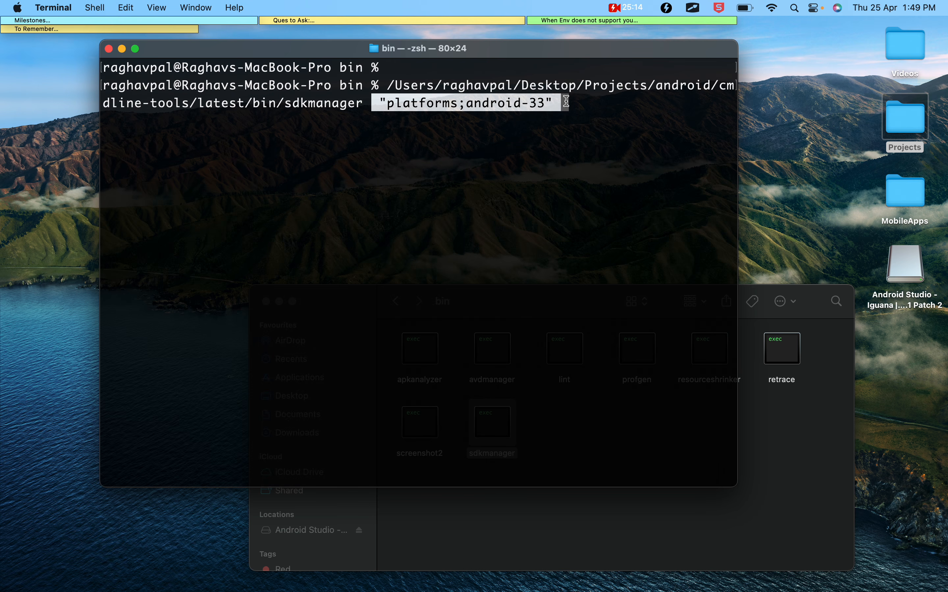
{"action": "key", "text": "BackSpace"}
{"action": "key", "text": "Left"}
{"action": "key", "text": "Left"}
{"action": "key", "text": "Left"}
{"action": "key", "text": "Left"}
{"action": "key", "text": "Left"}
{"action": "key", "text": "Left"}
{"action": "key", "text": "Left"}
{"action": "key", "text": "Left"}
{"action": "key", "text": "Left"}
{"action": "key", "text": "Left"}
{"action": "key", "text": "Left"}
{"action": "key", "text": "Left"}
{"action": "key", "text": "Left"}
{"action": "key", "text": "Left"}
{"action": "key", "text": "Left"}
{"action": "key", "text": "Left"}
{"action": "key", "text": "Left"}
{"action": "key", "text": "Left"}
{"action": "key", "text": "Left"}
{"action": "key", "text": "Left"}
{"action": "key", "text": "Left"}
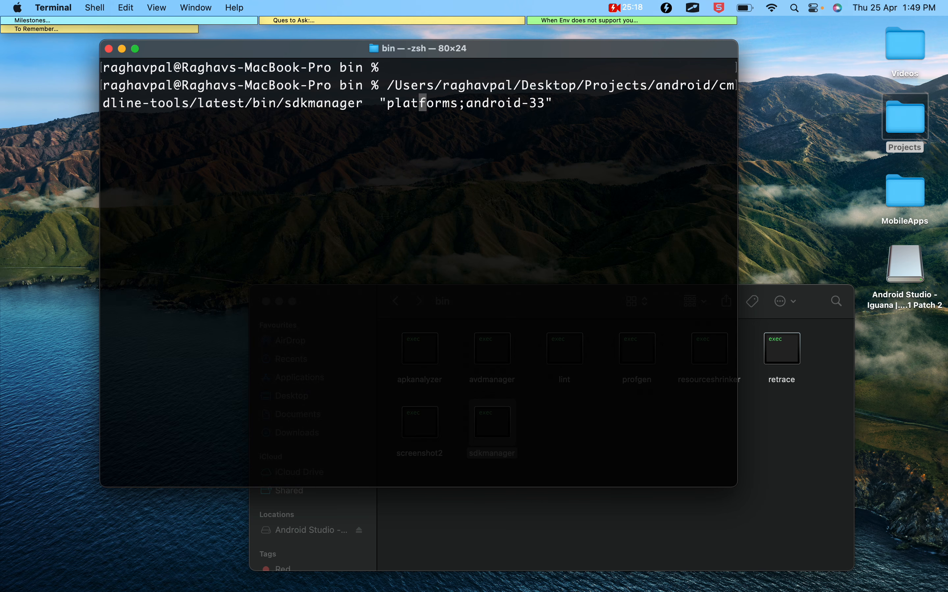
{"action": "key", "text": "Left"}
{"action": "key", "text": "BackSpace"}
{"action": "key", "text": "Return"}
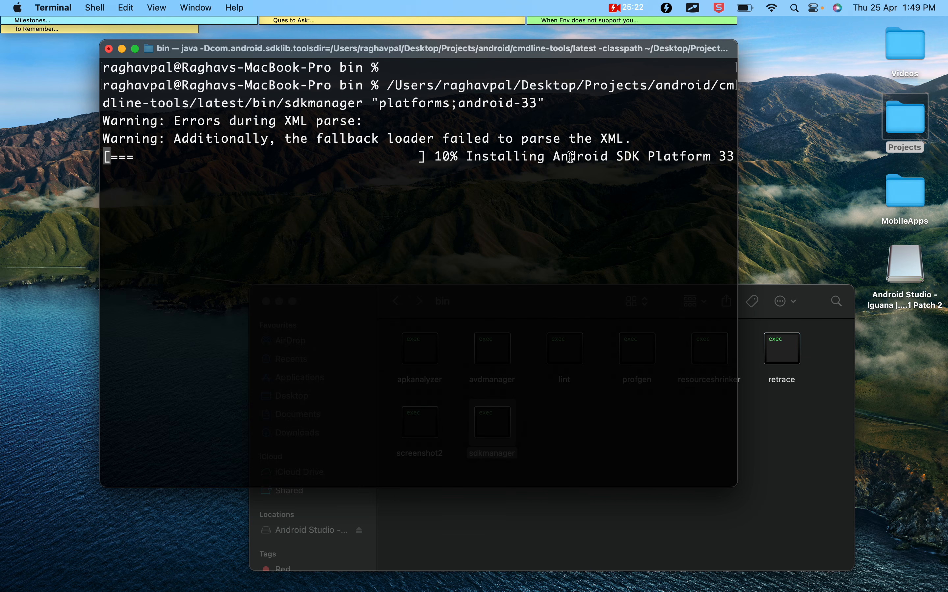
- In Finder, check the platforms folder inside Projects/android, return to the android folder and move its window below the Terminal output
{"action": "double_click", "coordinate": [903, 133]}
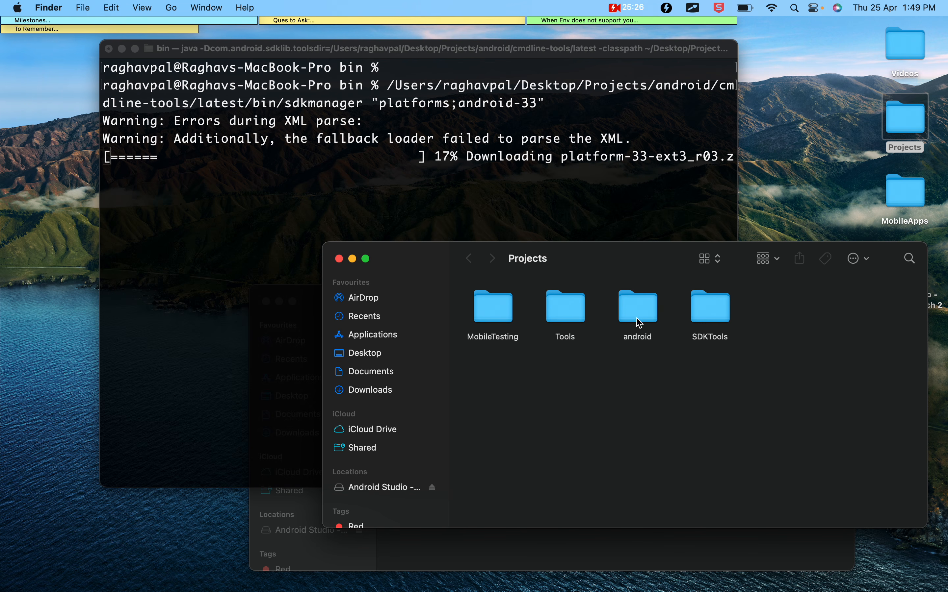
{"action": "double_click", "coordinate": [640, 323]}
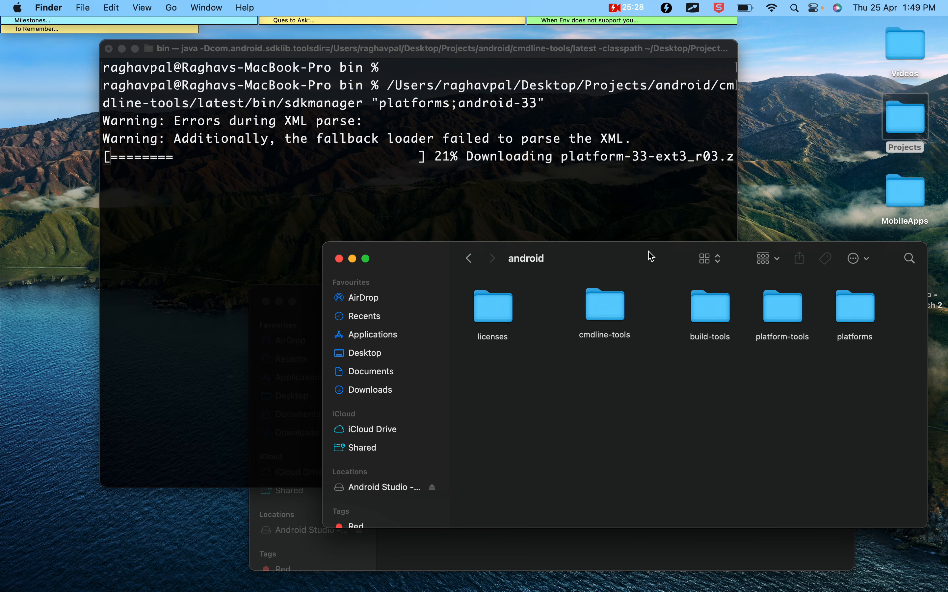
{"action": "left_click", "coordinate": [853, 320]}
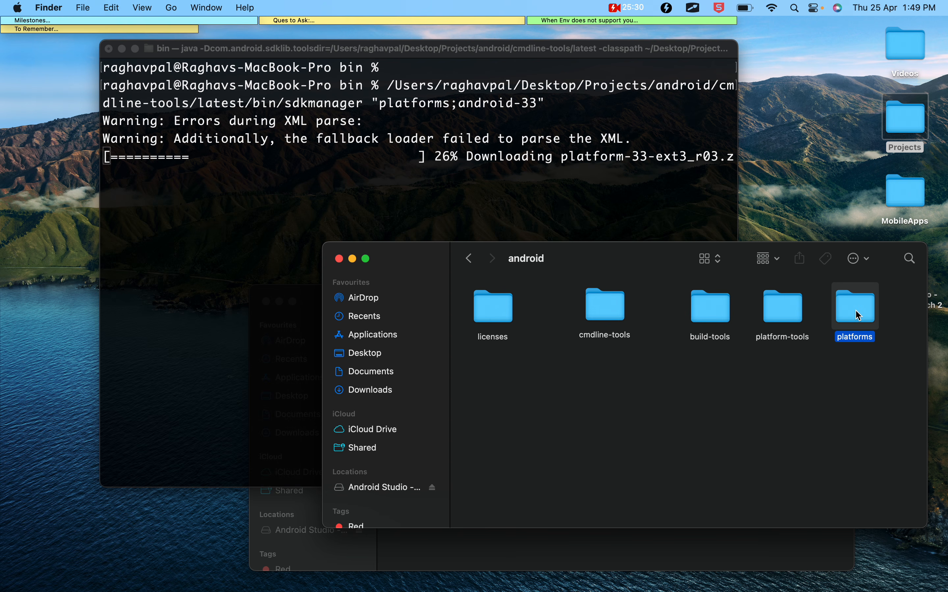
{"action": "double_click", "coordinate": [856, 321]}
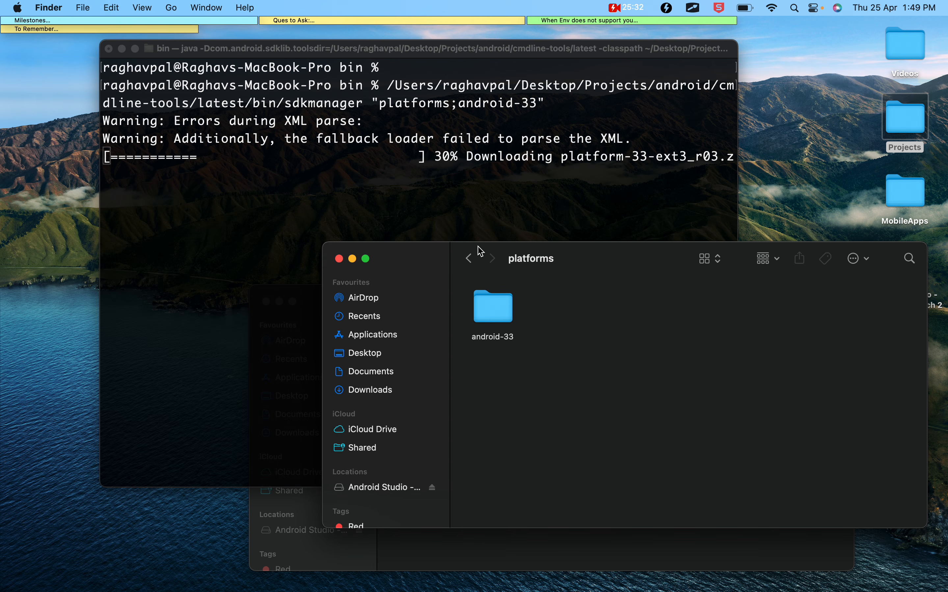
{"action": "left_click", "coordinate": [470, 259]}
{"action": "left_click_drag", "start_coordinate": [622, 251], "coordinate": [571, 317]}
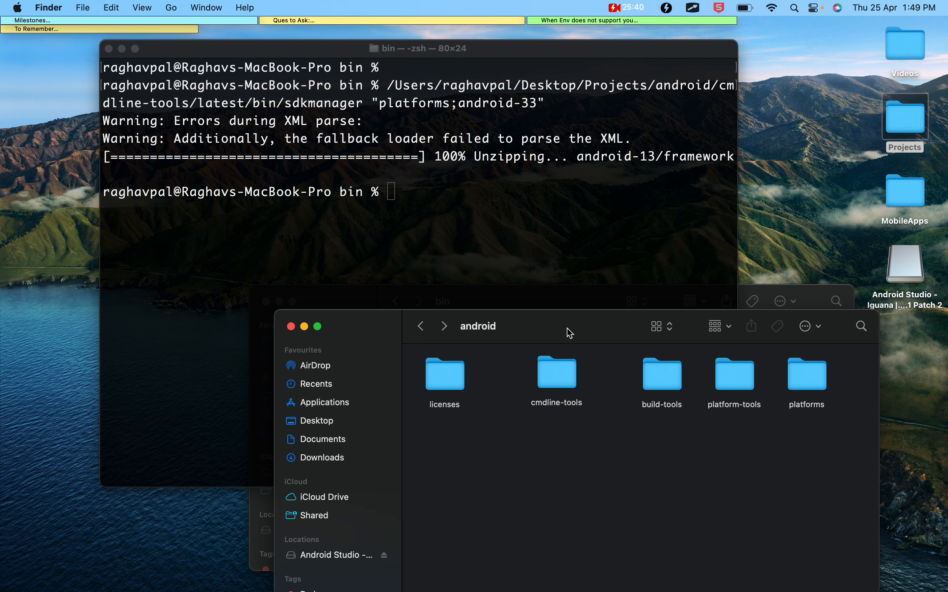
- Copy "system-images;android-33;google_apis;x86_64" from the Google Doc and return to the Terminal prompt
{"action": "key", "text": "ctrl+Right"}
{"action": "scroll", "coordinate": [357, 384], "scroll_direction": "down", "scroll_amount": 1}
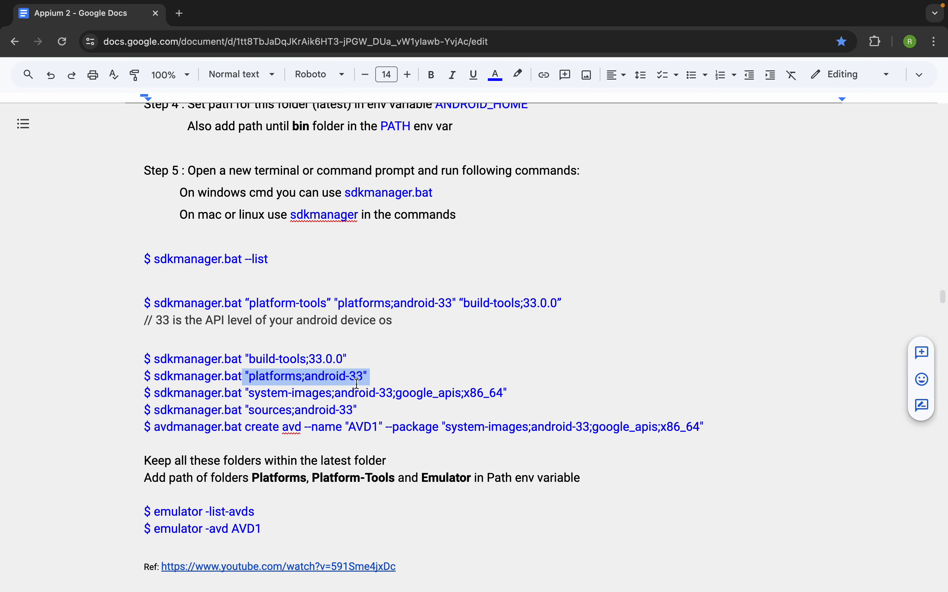
{"action": "left_click_drag", "start_coordinate": [513, 392], "coordinate": [248, 392]}
{"action": "key", "text": "super+c"}
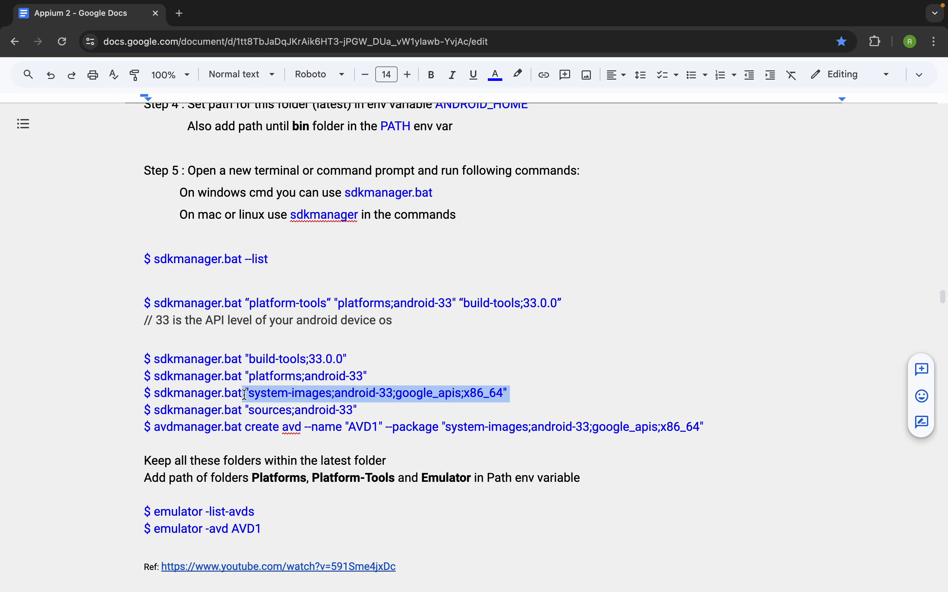
{"action": "key", "text": "ctrl+Left"}
{"action": "left_click", "coordinate": [447, 242]}
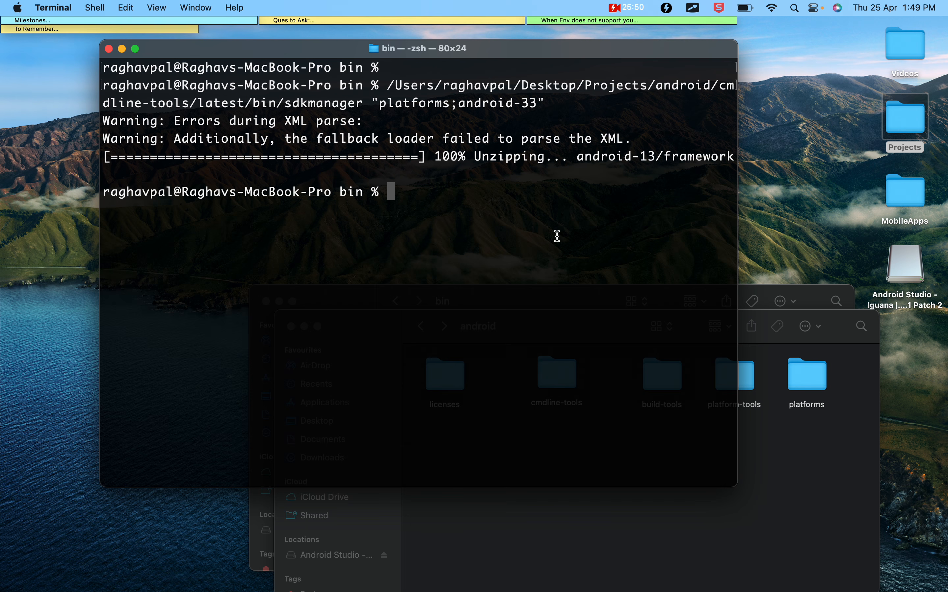
{"action": "left_click", "coordinate": [750, 454]}
{"action": "left_click", "coordinate": [393, 238]}
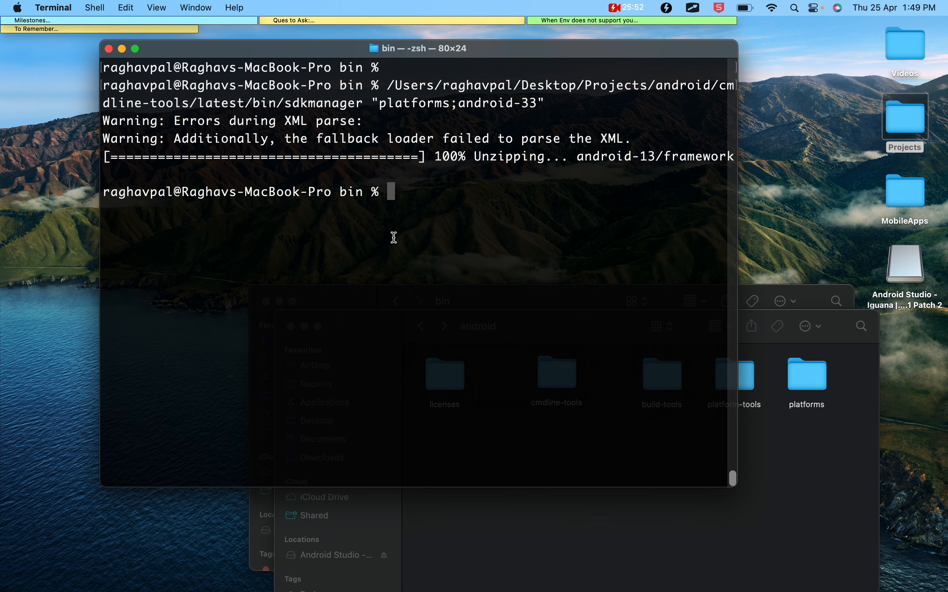
{"action": "type", "text": "sdkman"}
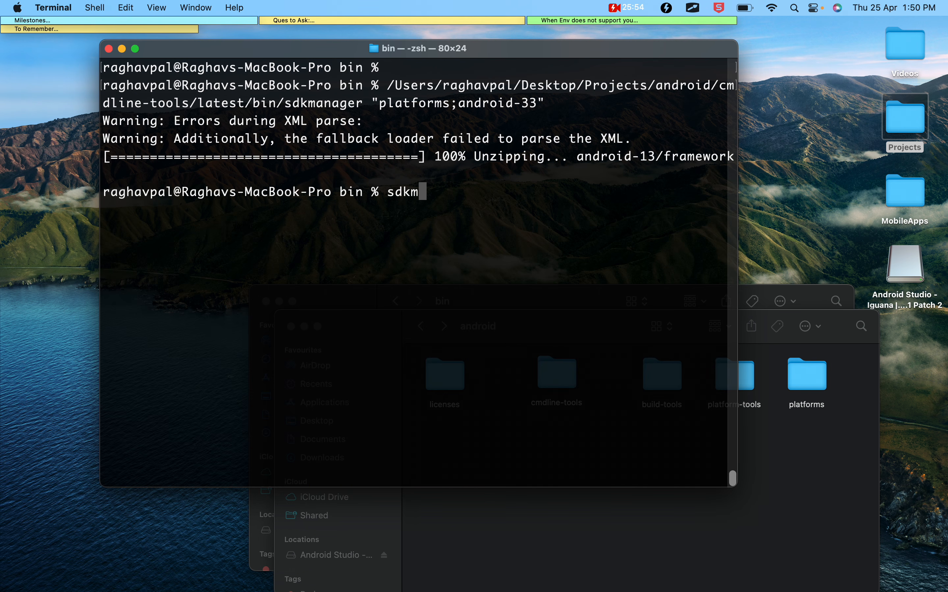
{"action": "key", "text": "BackSpace"}
{"action": "key", "text": "BackSpace"}
{"action": "key", "text": "BackSpace"}
{"action": "key", "text": "BackSpace"}
{"action": "key", "text": "BackSpace"}
{"action": "key", "text": "BackSpace"}
- Open cmdline-tools/latest/bin in Finder and insert the full path of its sdkmanager executable at the Terminal prompt
{"action": "left_click", "coordinate": [779, 370]}
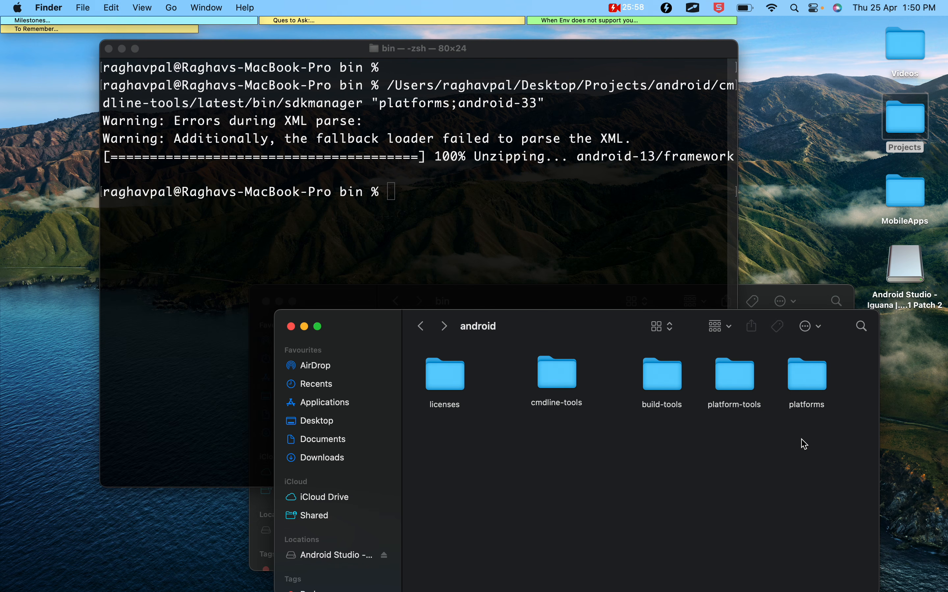
{"action": "double_click", "coordinate": [550, 386]}
{"action": "double_click", "coordinate": [444, 382]}
{"action": "left_click", "coordinate": [439, 385]}
{"action": "double_click", "coordinate": [438, 384]}
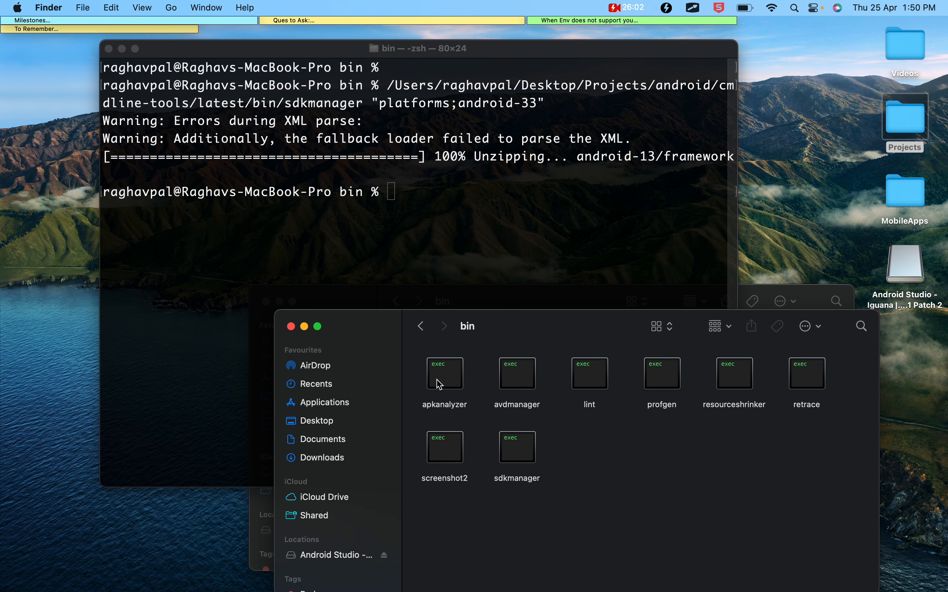
{"action": "left_click_drag", "start_coordinate": [517, 449], "coordinate": [495, 224]}
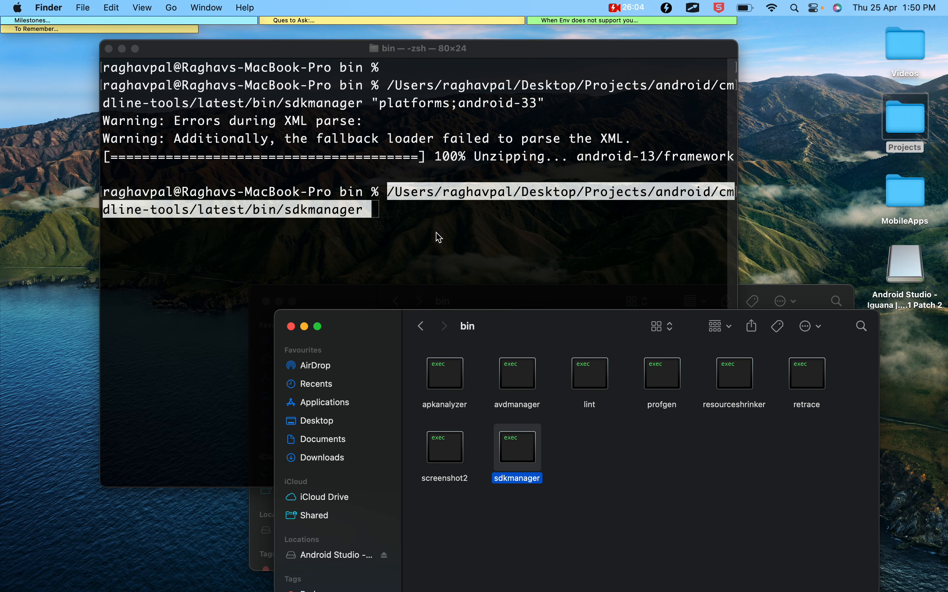
{"action": "left_click", "coordinate": [439, 235]}
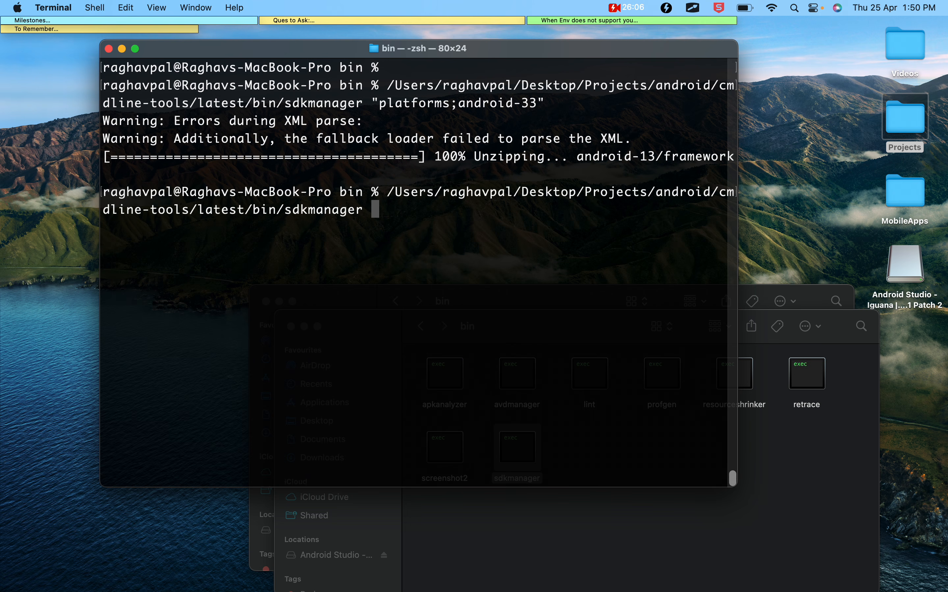
{"action": "key", "text": "super+v"}
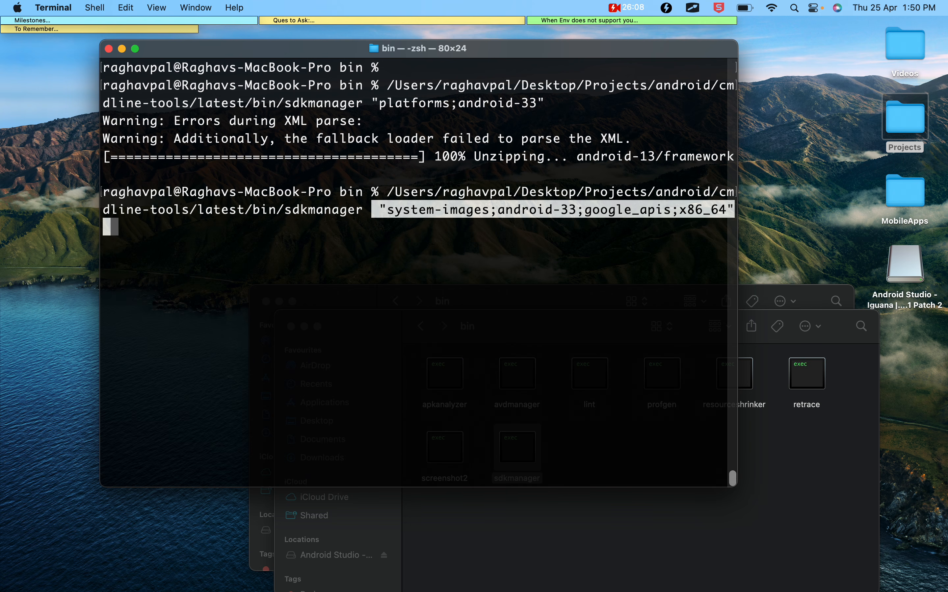
{"action": "key", "text": "Left"}
{"action": "key", "text": "Left"}
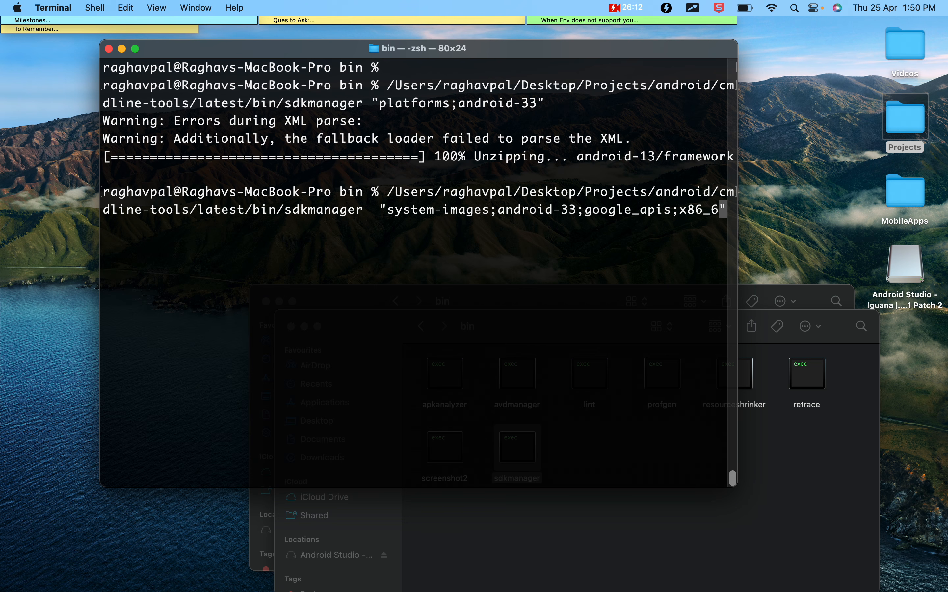
{"action": "key", "text": "Delete"}
{"action": "key", "text": "BackSpace"}
{"action": "key", "text": "BackSpace"}
{"action": "key", "text": "BackSpace"}
{"action": "key", "text": "BackSpace"}
{"action": "key", "text": "BackSpace"}
{"action": "key", "text": "BackSpace"}
{"action": "key", "text": "BackSpace"}
{"action": "key", "text": "BackSpace"}
{"action": "key", "text": "BackSpace"}
{"action": "key", "text": "BackSpace"}
{"action": "key", "text": "BackSpace"}
{"action": "key", "text": "BackSpace"}
{"action": "key", "text": "BackSpace"}
{"action": "key", "text": "BackSpace"}
{"action": "key", "text": "BackSpace"}
{"action": "key", "text": "BackSpace"}
{"action": "key", "text": "BackSpace"}
{"action": "key", "text": "BackSpace"}
{"action": "key", "text": "BackSpace"}
{"action": "key", "text": "BackSpace"}
{"action": "key", "text": "BackSpace"}
{"action": "key", "text": "BackSpace"}
{"action": "key", "text": "BackSpace"}
{"action": "key", "text": "BackSpace"}
{"action": "key", "text": "BackSpace"}
{"action": "key", "text": "BackSpace"}
{"action": "key", "text": "BackSpace"}
{"action": "key", "text": "BackSpace"}
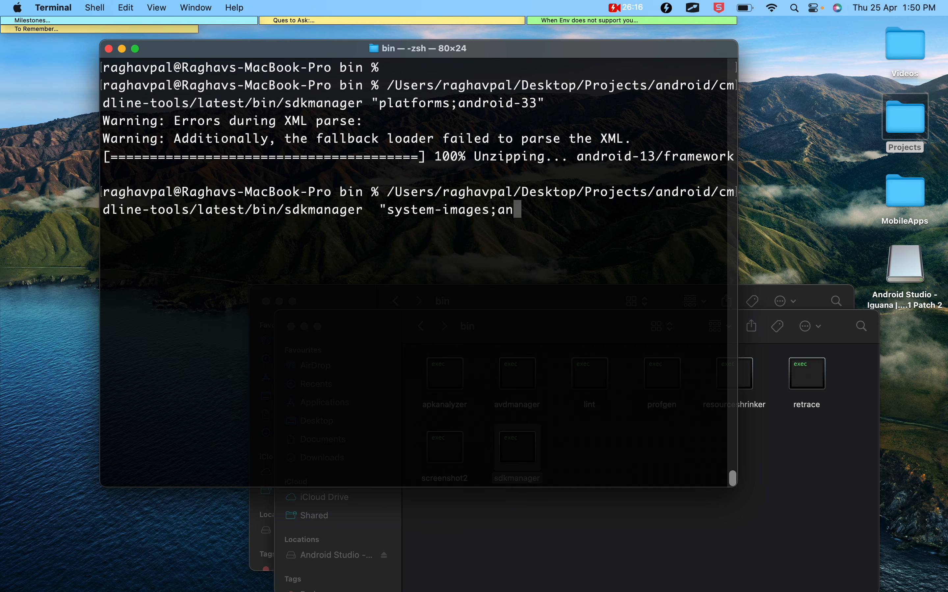
{"action": "key", "text": "BackSpace"}
{"action": "key", "text": "BackSpace"}
{"action": "key", "text": "BackSpace"}
{"action": "key", "text": "BackSpace"}
{"action": "key", "text": "BackSpace"}
{"action": "key", "text": "BackSpace"}
{"action": "key", "text": "BackSpace"}
{"action": "key", "text": "BackSpace"}
{"action": "key", "text": "BackSpace"}
{"action": "key", "text": "BackSpace"}
{"action": "key", "text": "BackSpace"}
{"action": "key", "text": "BackSpace"}
{"action": "key", "text": "BackSpace"}
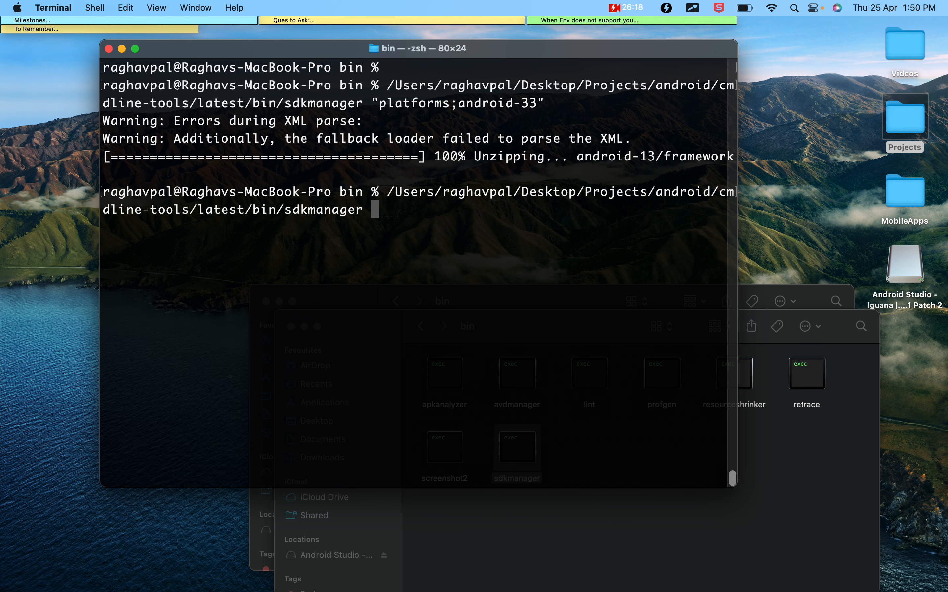
- Append "system-images;android-33;google_apis;x86_64" to the sdkmanager path in Terminal and remove the extra spaces around it
{"action": "key", "text": "super+v"}
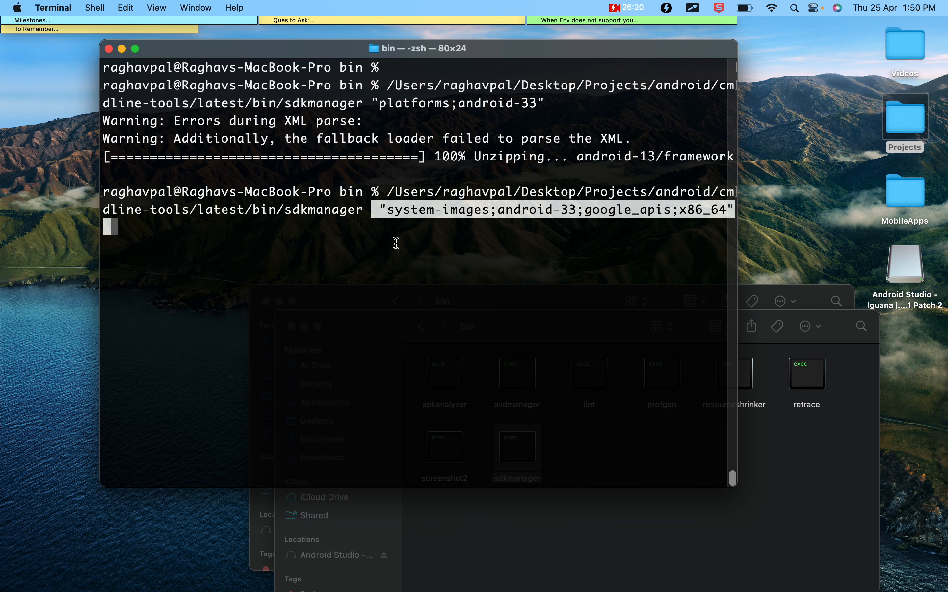
{"action": "key", "text": "BackSpace"}
{"action": "key", "text": "BackSpace"}
{"action": "key", "text": "BackSpace"}
{"action": "type", "text": "\""}
{"action": "key", "text": "BackSpace"}
{"action": "type", "text": "\""}
{"action": "key", "text": "Left"}
{"action": "key", "text": "Left"}
{"action": "key", "text": "Left"}
{"action": "key", "text": "Left"}
{"action": "key", "text": "Left"}
{"action": "key", "text": "Left"}
{"action": "key", "text": "Left"}
{"action": "key", "text": "Left"}
{"action": "key", "text": "Left"}
{"action": "key", "text": "Left"}
{"action": "key", "text": "Left"}
{"action": "key", "text": "Left"}
{"action": "key", "text": "Left"}
{"action": "key", "text": "Left"}
{"action": "key", "text": "Left"}
{"action": "key", "text": "Left"}
{"action": "key", "text": "Left"}
{"action": "key", "text": "Left"}
{"action": "key", "text": "Left"}
{"action": "key", "text": "Left"}
{"action": "key", "text": "Left"}
{"action": "key", "text": "Left"}
{"action": "key", "text": "Left"}
{"action": "key", "text": "Left"}
{"action": "key", "text": "Left"}
{"action": "key", "text": "Left"}
{"action": "key", "text": "Left"}
{"action": "key", "text": "Left"}
{"action": "key", "text": "Left"}
{"action": "key", "text": "Left"}
{"action": "key", "text": "Left"}
{"action": "key", "text": "Left"}
{"action": "key", "text": "Left"}
{"action": "key", "text": "Left"}
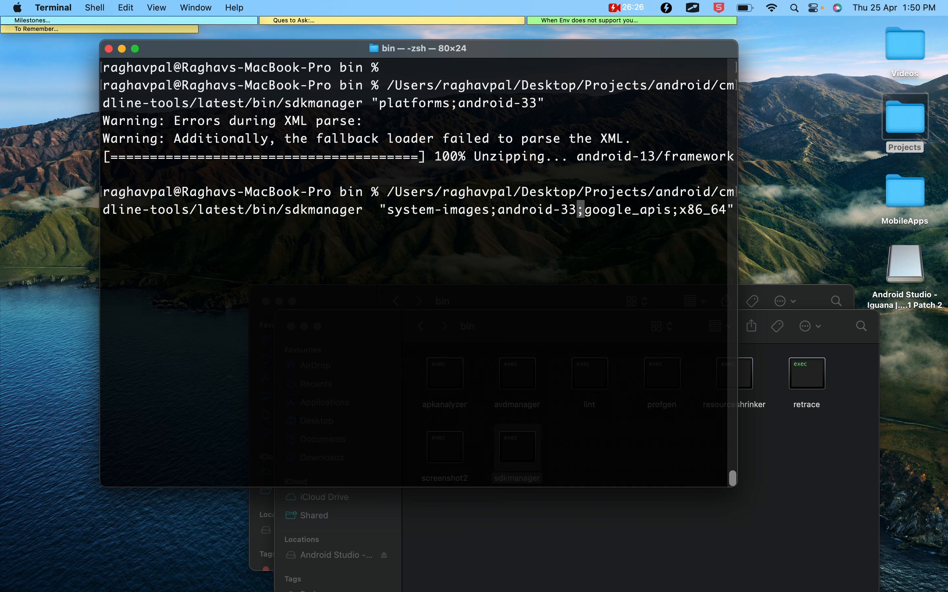
{"action": "key", "text": "Left"}
{"action": "key", "text": "Left"}
{"action": "key", "text": "Left"}
{"action": "key", "text": "Left"}
{"action": "key", "text": "Left"}
{"action": "key", "text": "Left"}
{"action": "key", "text": "Left"}
{"action": "key", "text": "Left"}
{"action": "key", "text": "BackSpace"}
{"action": "key", "text": "Right"}
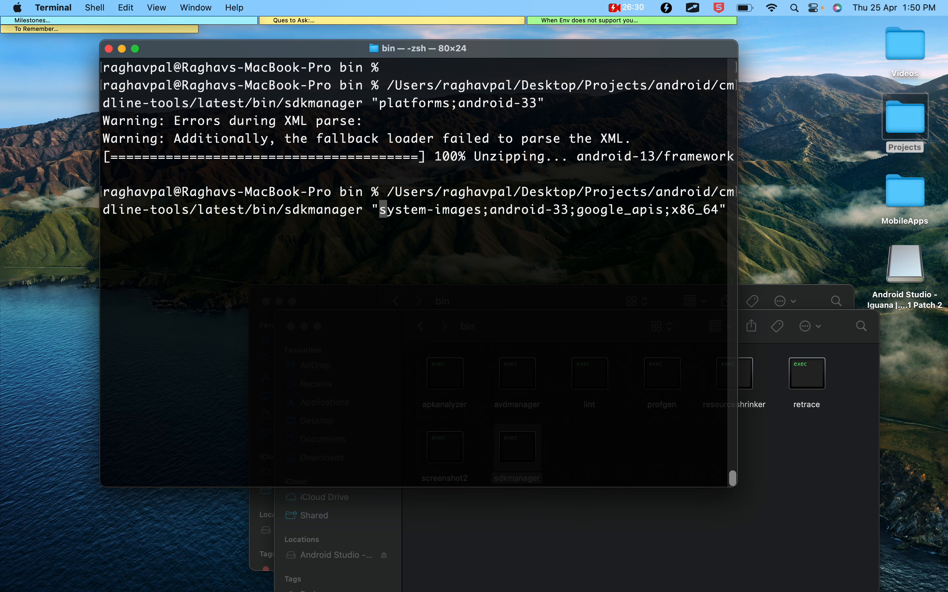
- Run the sdkmanager command for the Android 33 system image and accept the license agreement with y
{"action": "key", "text": "Return"}
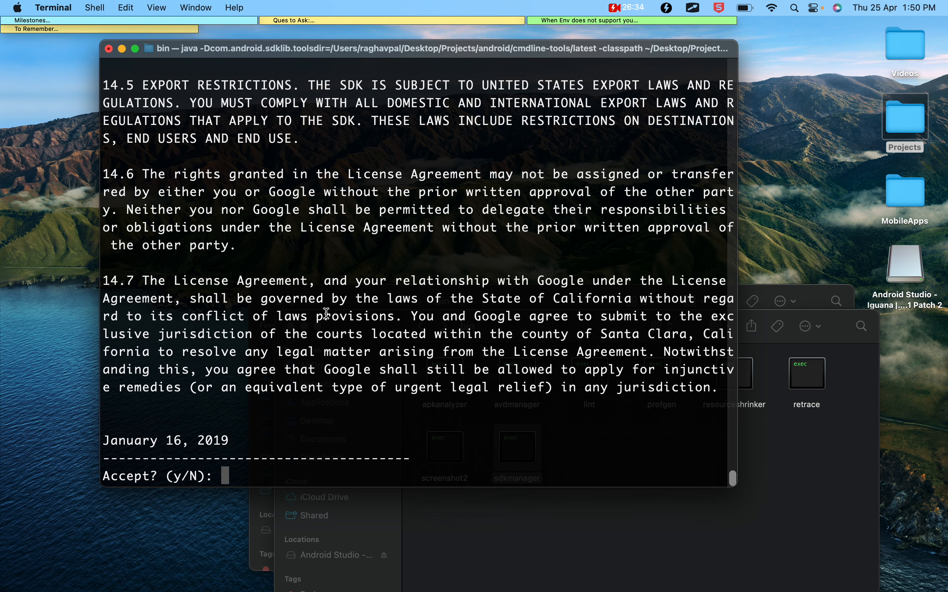
{"action": "type", "text": "y"}
{"action": "key", "text": "Return"}
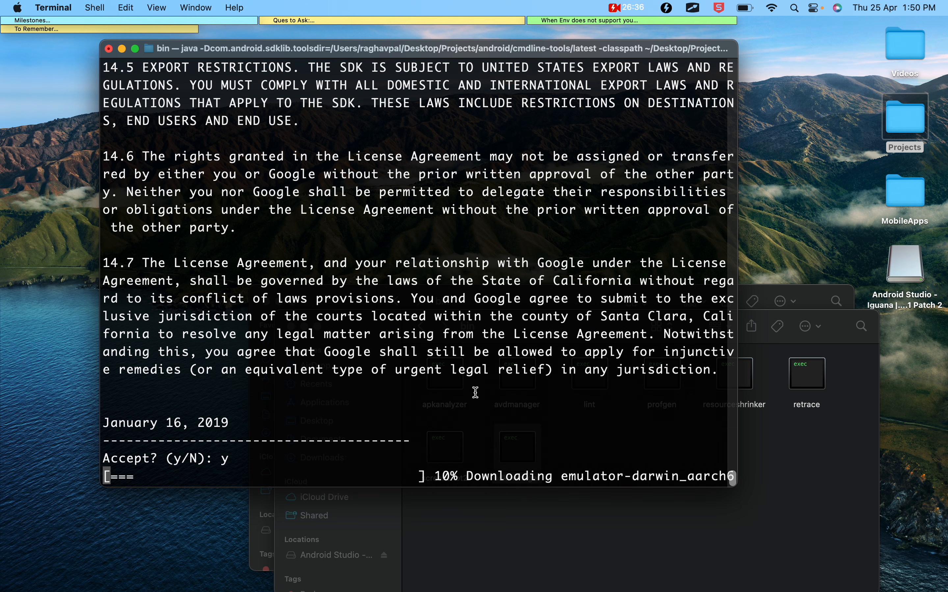
- In a new Finder window, open Desktop/Projects/android, check the emulator folder and return to the android folder
{"action": "left_click", "coordinate": [489, 542]}
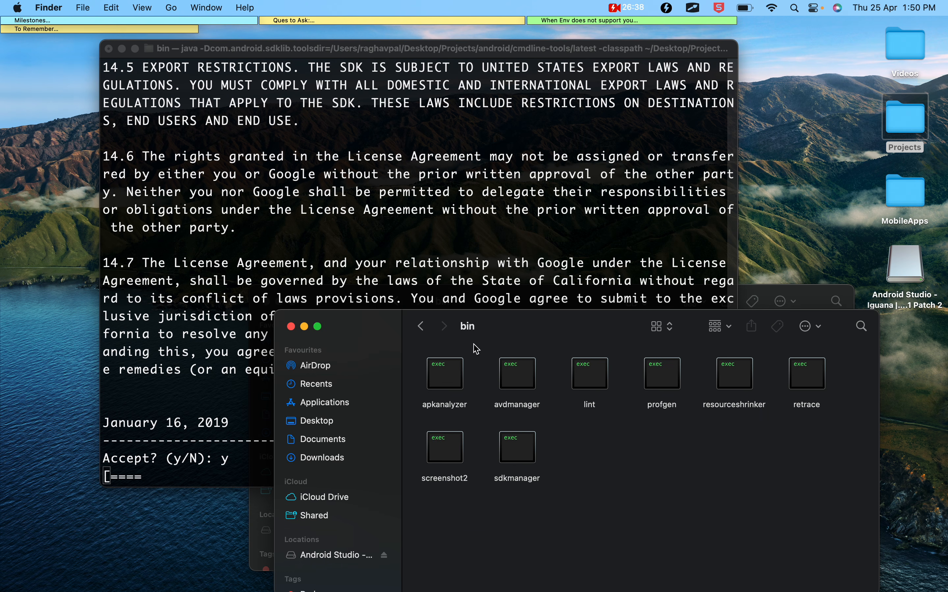
{"action": "left_click_drag", "start_coordinate": [510, 333], "coordinate": [509, 332]}
{"action": "key", "text": "super+n"}
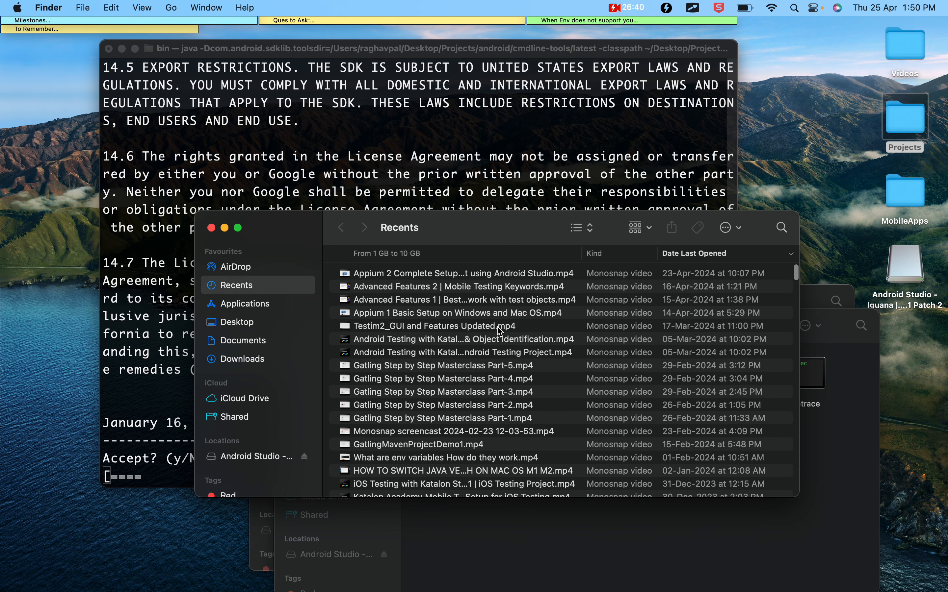
{"action": "left_click", "coordinate": [253, 325]}
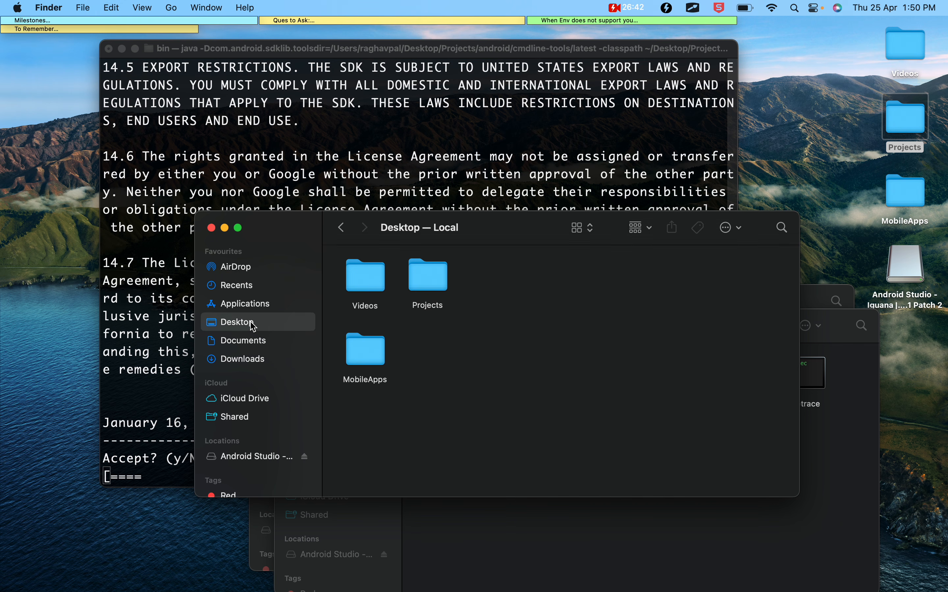
{"action": "double_click", "coordinate": [440, 288]}
{"action": "double_click", "coordinate": [516, 283]}
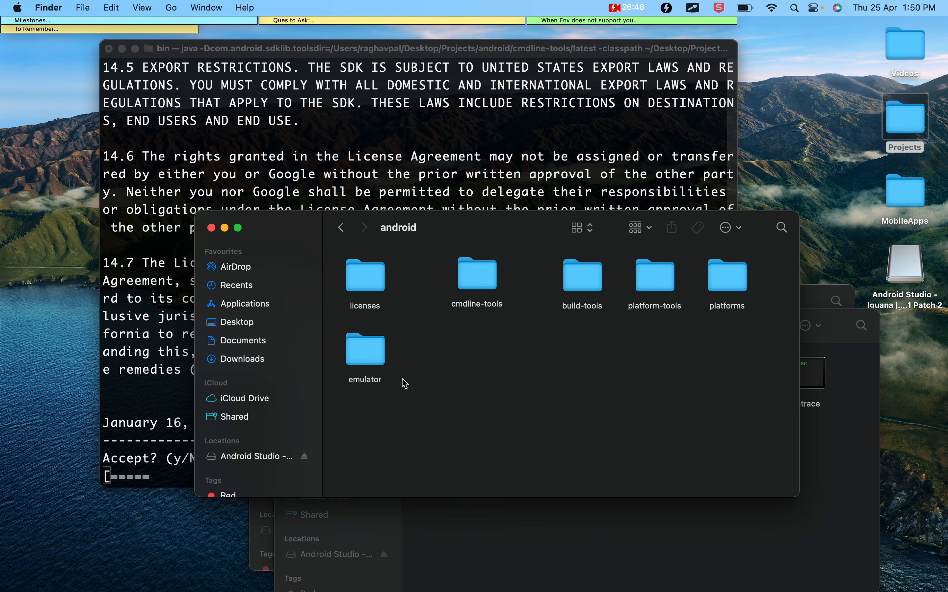
{"action": "left_click", "coordinate": [375, 371]}
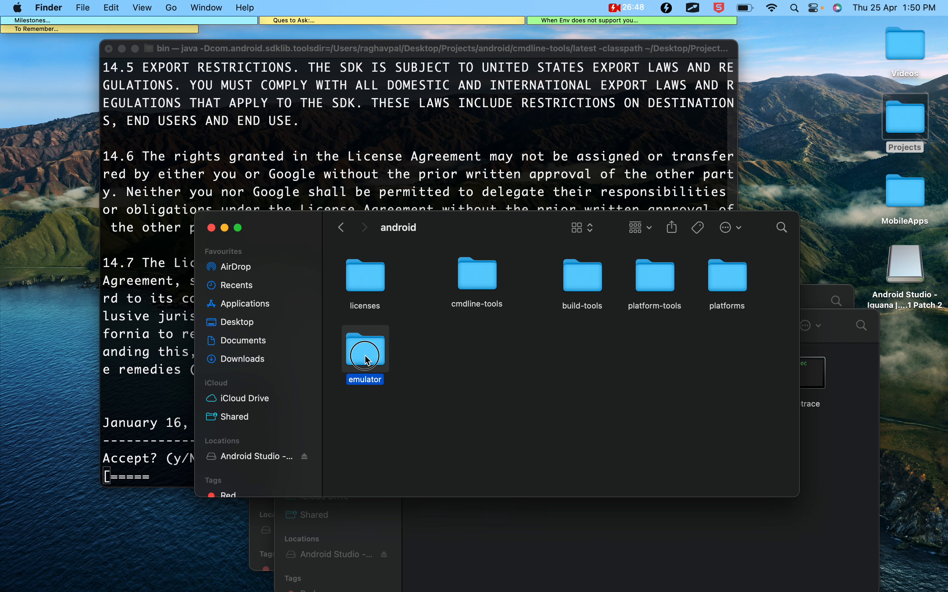
{"action": "double_click", "coordinate": [367, 363]}
{"action": "left_click", "coordinate": [342, 229]}
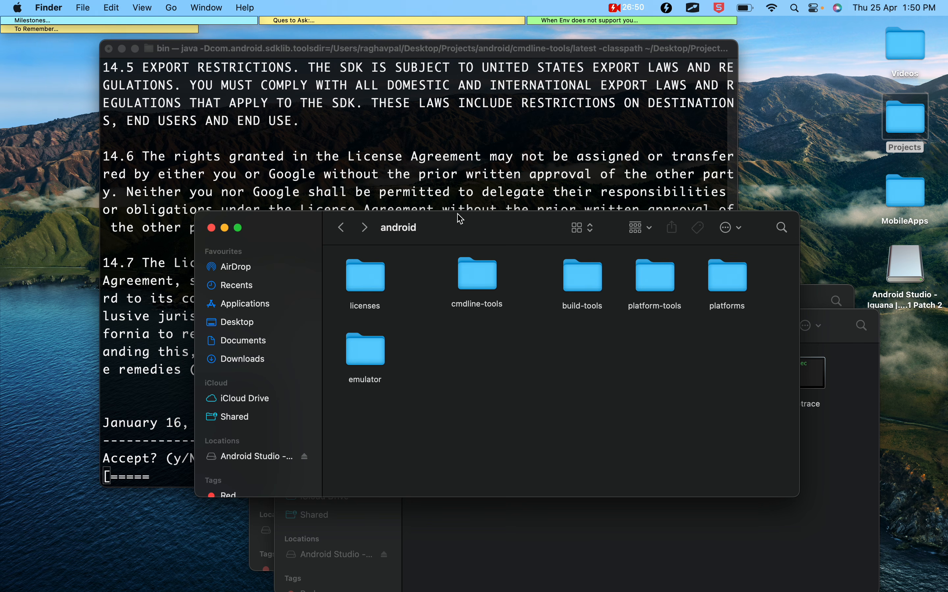
- Switch to the incognito Chrome window and search Google for "android sdk"
{"action": "left_click", "coordinate": [390, 53]}
{"action": "key", "text": "ctrl+Right"}
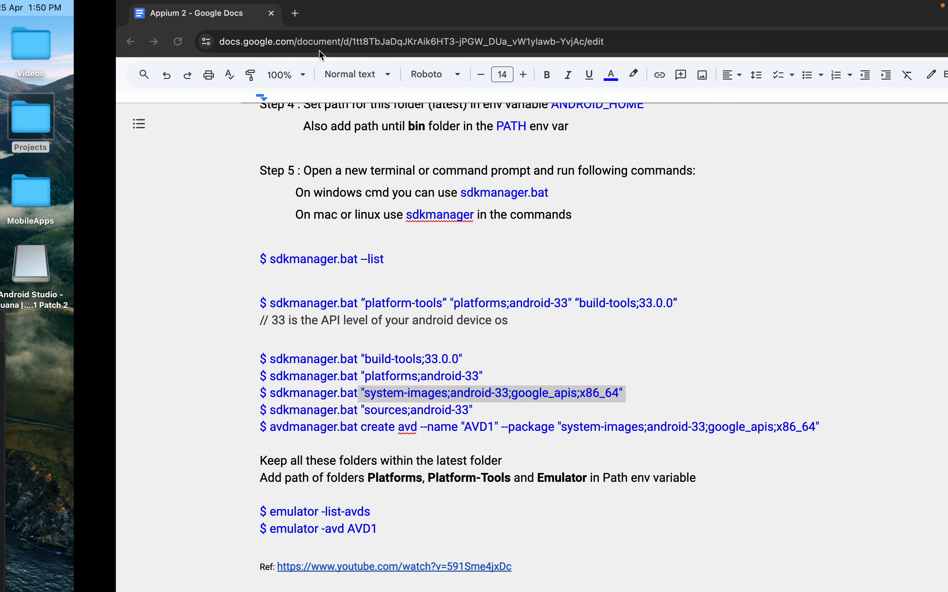
{"action": "key", "text": "ctrl+Right"}
{"action": "key", "text": "ctrl+Right"}
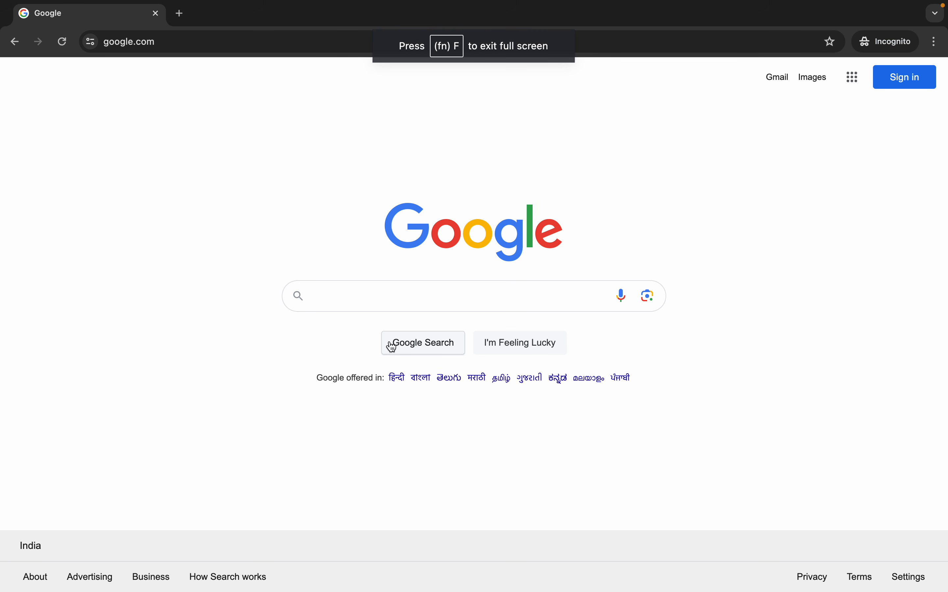
{"action": "left_click", "coordinate": [370, 305]}
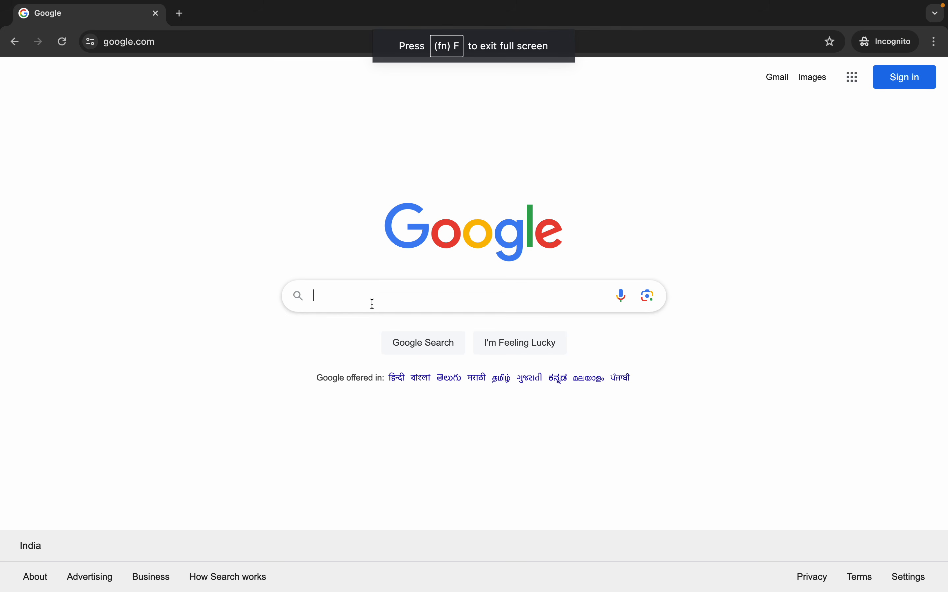
{"action": "type", "text": "android s"}
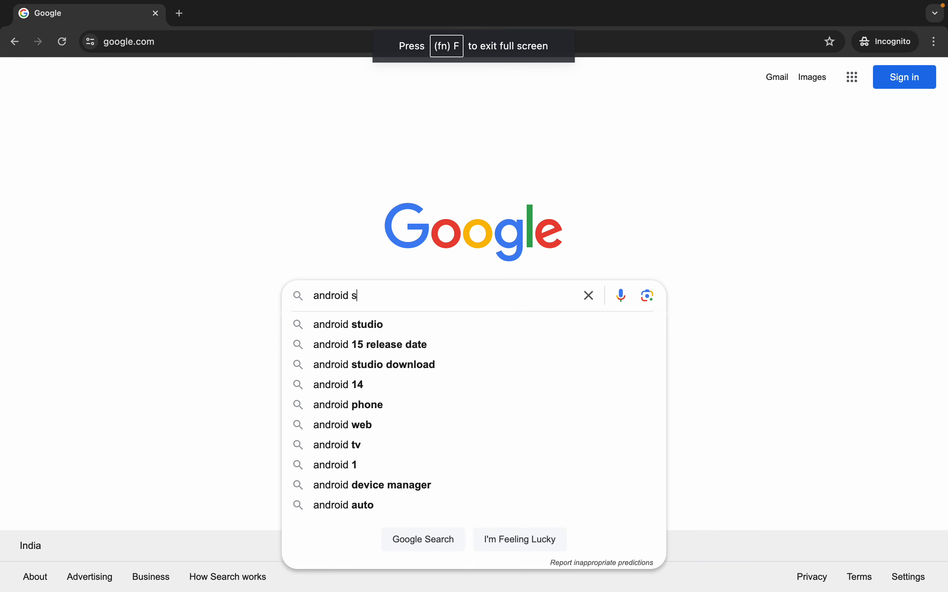
{"action": "type", "text": "dk"}
{"action": "key", "text": "Return"}
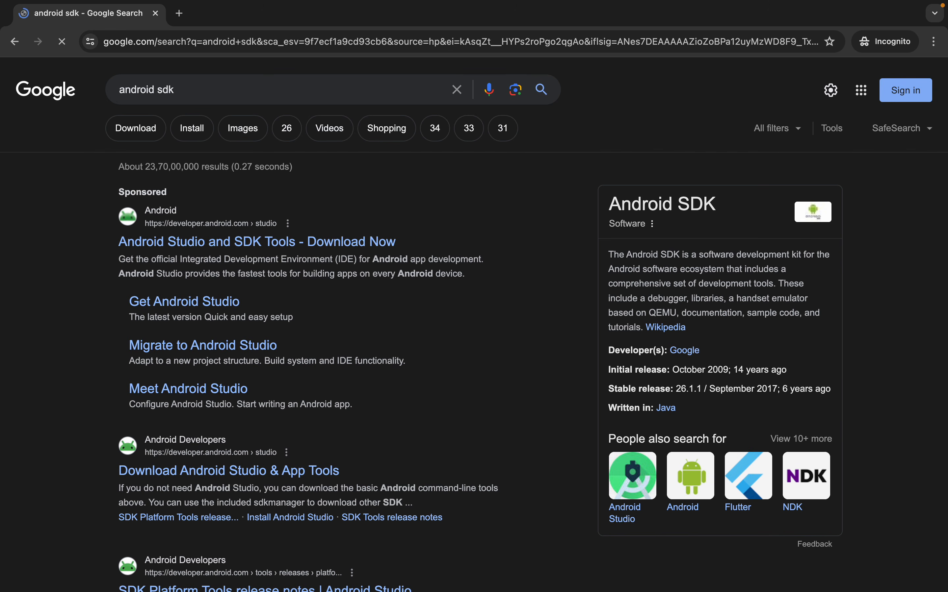
- Open the Android Studio and SDK Tools result in a new tab and look through its SDK tools page and release notes list
{"action": "left_click", "coordinate": [274, 241], "text": "super"}
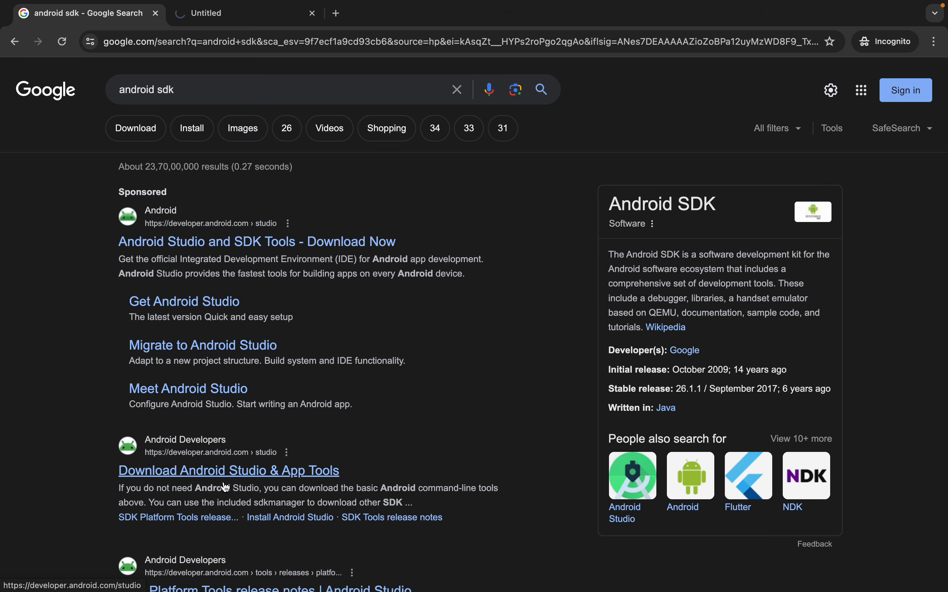
{"action": "left_click", "coordinate": [239, 18]}
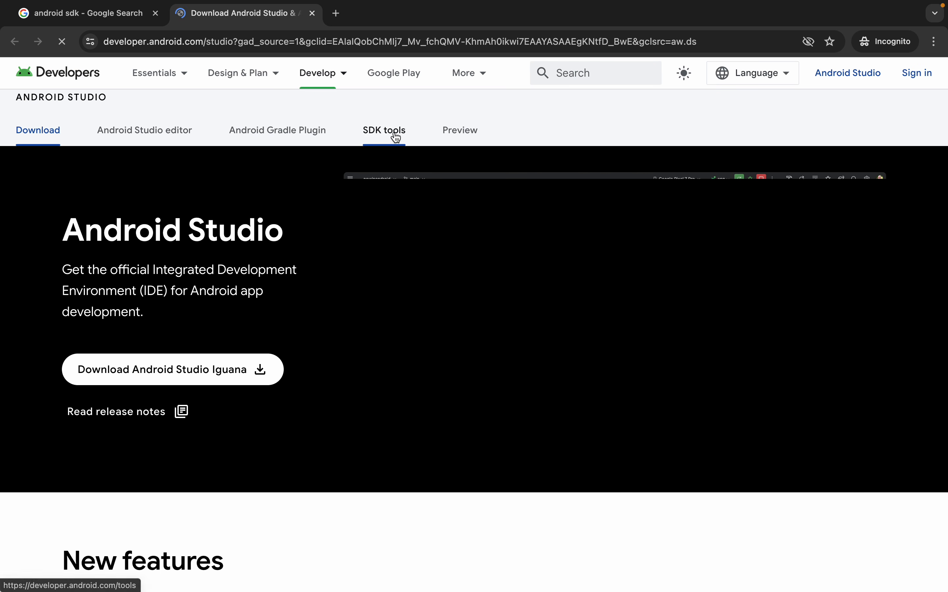
{"action": "left_click", "coordinate": [395, 137]}
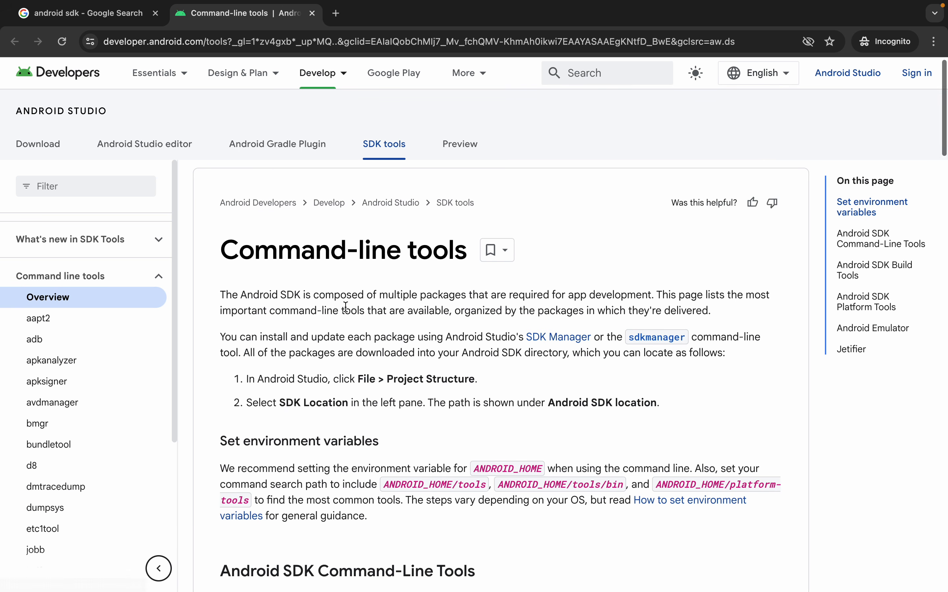
{"action": "scroll", "coordinate": [346, 306], "scroll_direction": "down", "scroll_amount": 5}
{"action": "scroll", "coordinate": [346, 307], "scroll_direction": "down", "scroll_amount": 15}
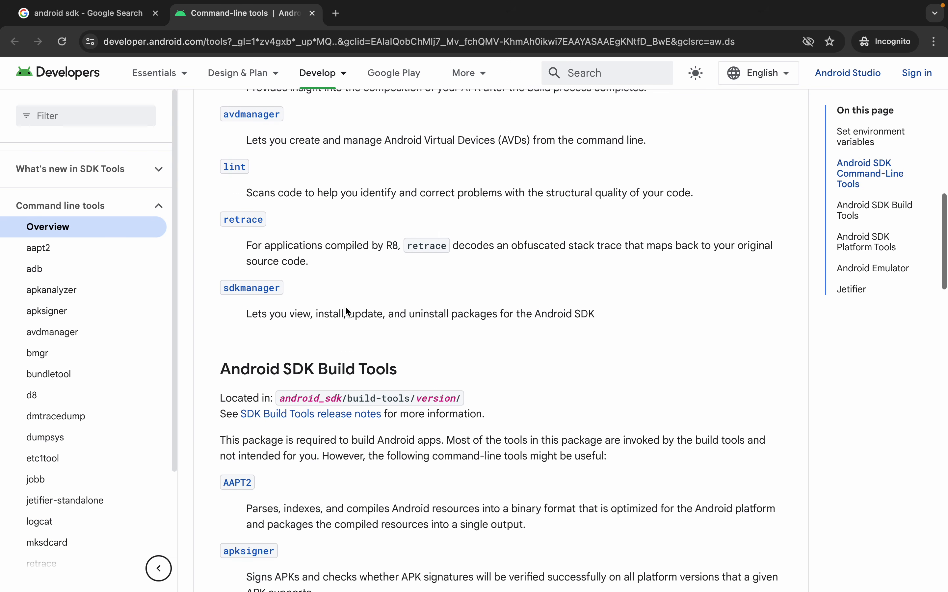
{"action": "scroll", "coordinate": [344, 306], "scroll_direction": "up", "scroll_amount": 17}
{"action": "left_click", "coordinate": [148, 245]}
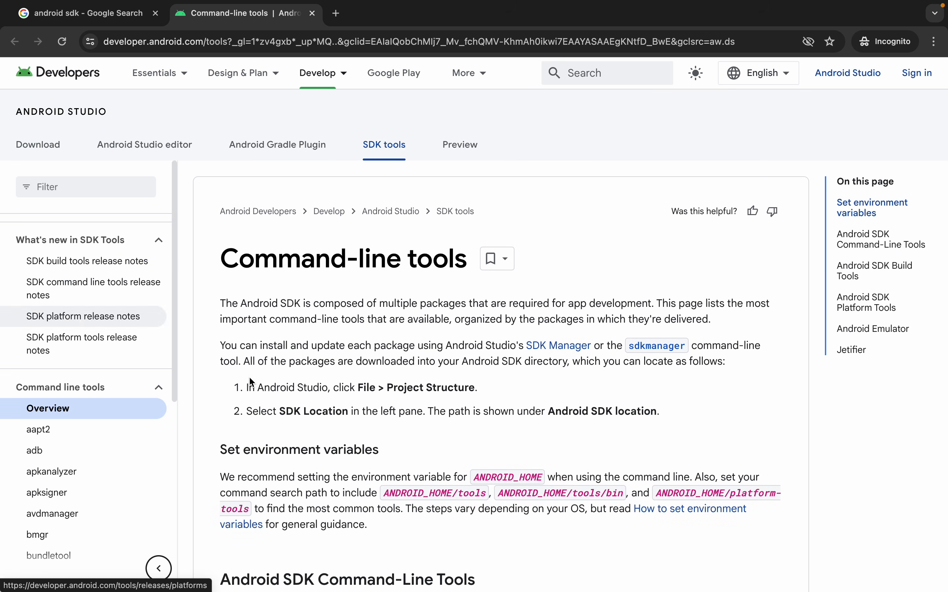
{"action": "scroll", "coordinate": [339, 471], "scroll_direction": "down", "scroll_amount": 11}
{"action": "scroll", "coordinate": [339, 470], "scroll_direction": "down", "scroll_amount": 20}
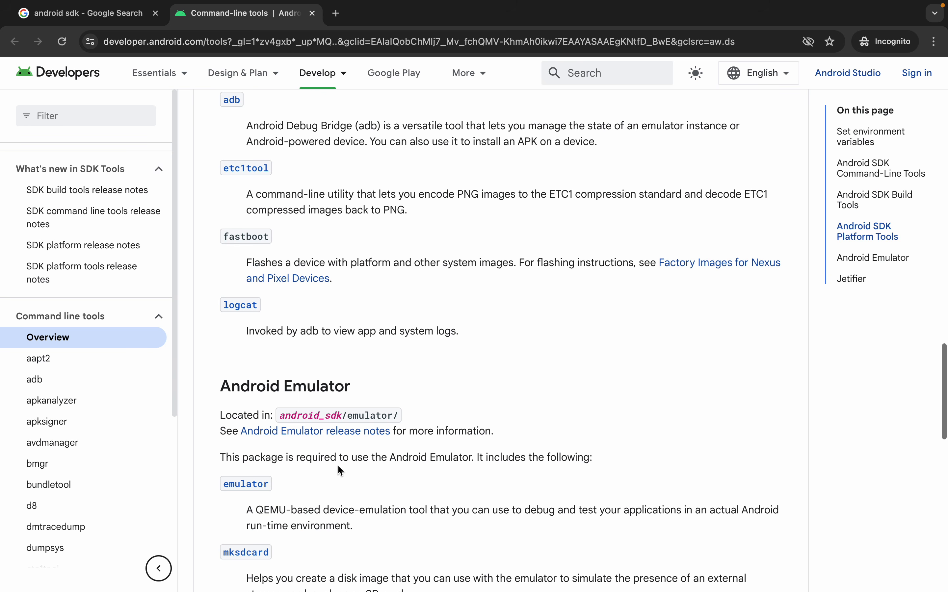
- Return to the search results and search Google for "android studio sdkmanager"
{"action": "left_click", "coordinate": [88, 12]}
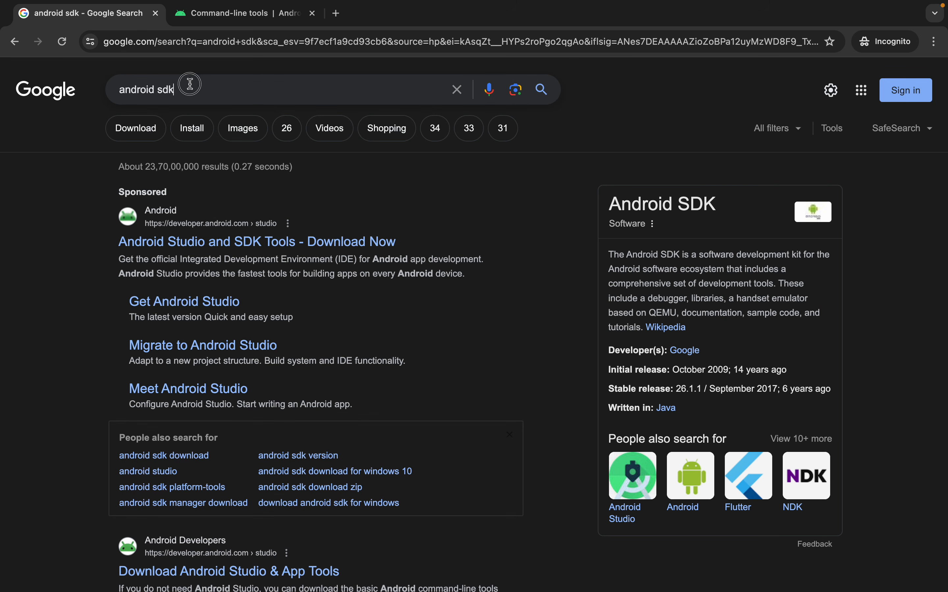
{"action": "left_click", "coordinate": [169, 88]}
{"action": "left_click", "coordinate": [158, 89]}
{"action": "type", "text": "studio sdk"}
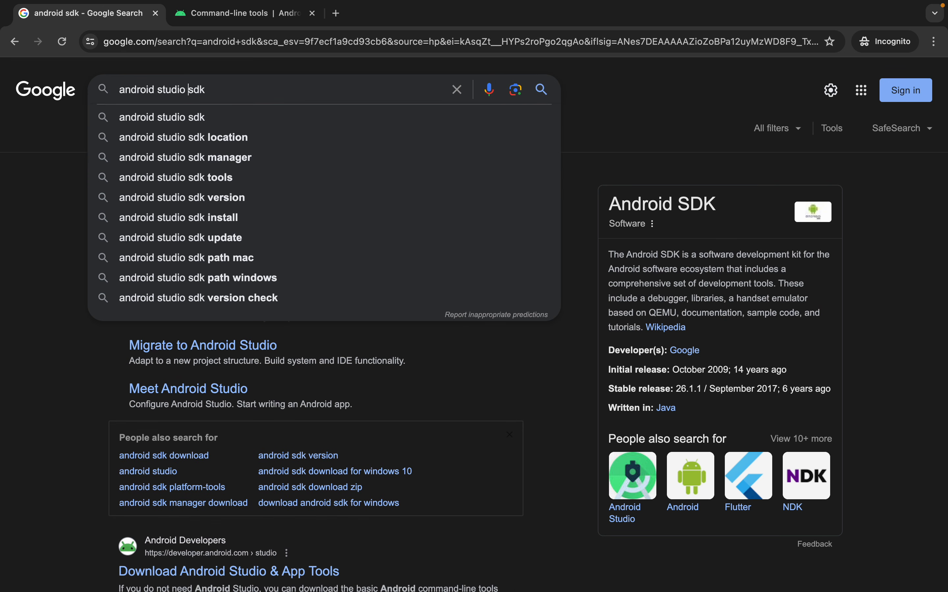
{"action": "type", "text": "manager"}
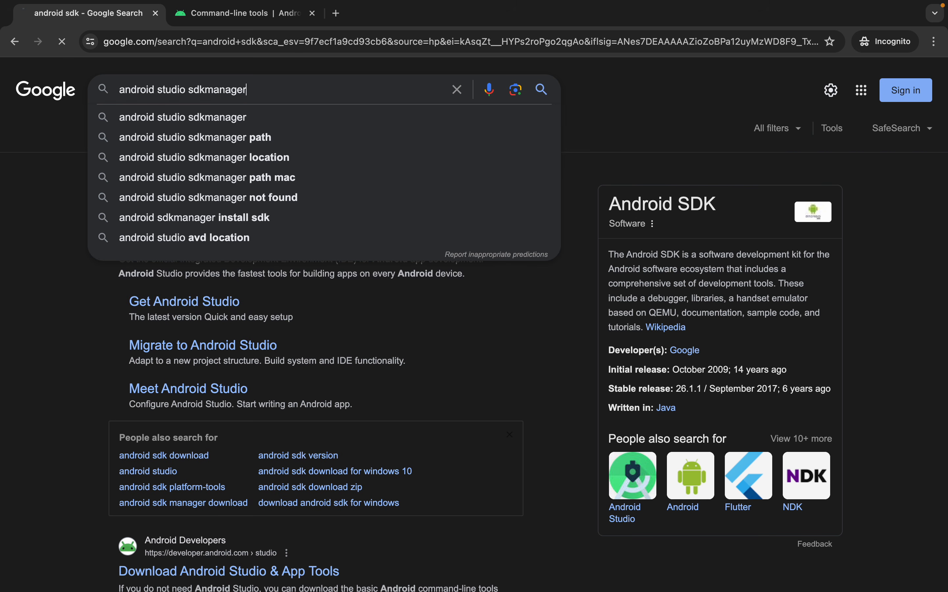
{"action": "key", "text": "Return"}
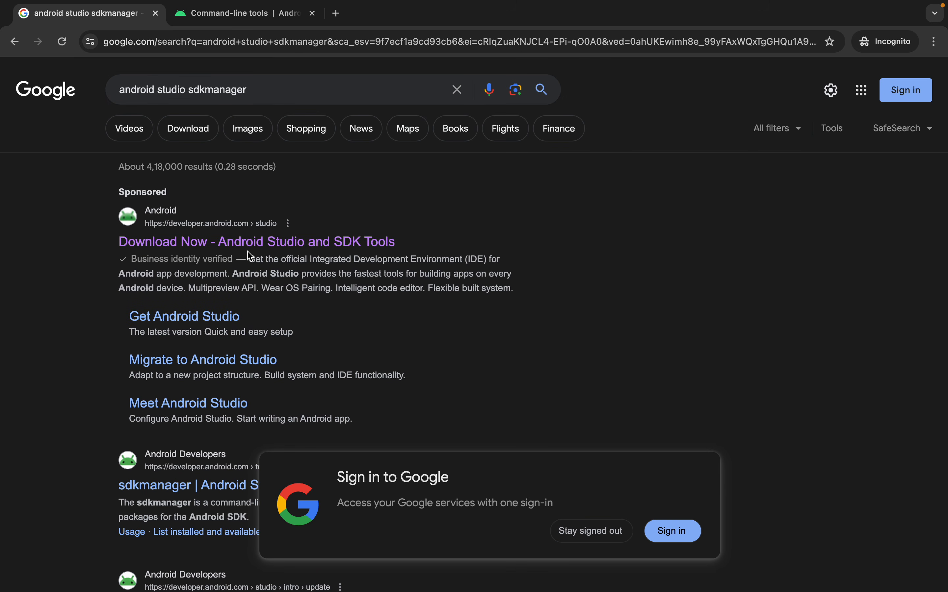
- Open the "sdkmanager | Android Studio" result in a new tab and read its sections on installing packages, accepting licenses and options
{"action": "scroll", "coordinate": [222, 320], "scroll_direction": "down", "scroll_amount": 5}
{"action": "left_click", "coordinate": [212, 266], "text": "super"}
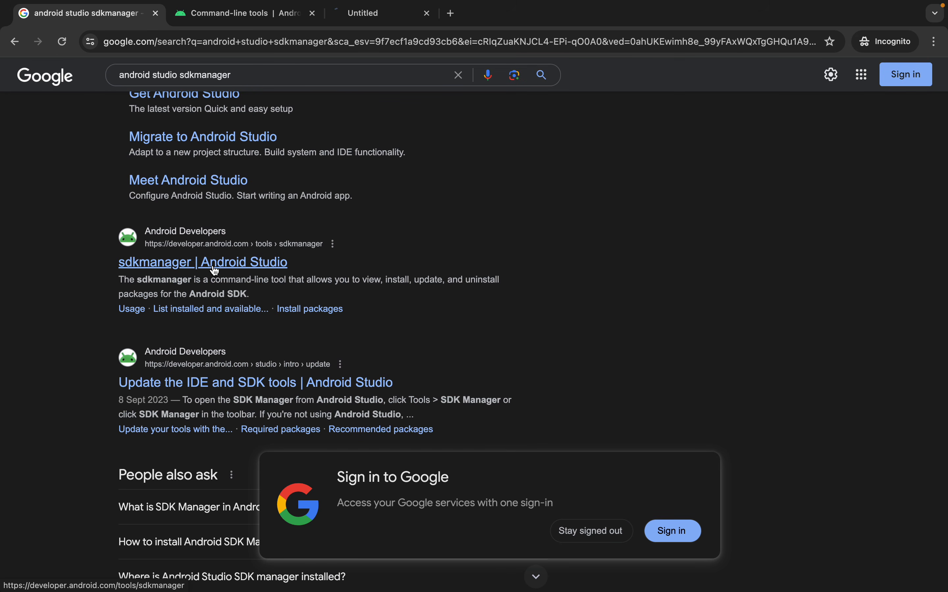
{"action": "left_click", "coordinate": [387, 13]}
{"action": "scroll", "coordinate": [346, 253], "scroll_direction": "down", "scroll_amount": 10}
{"action": "scroll", "coordinate": [347, 253], "scroll_direction": "down", "scroll_amount": 12}
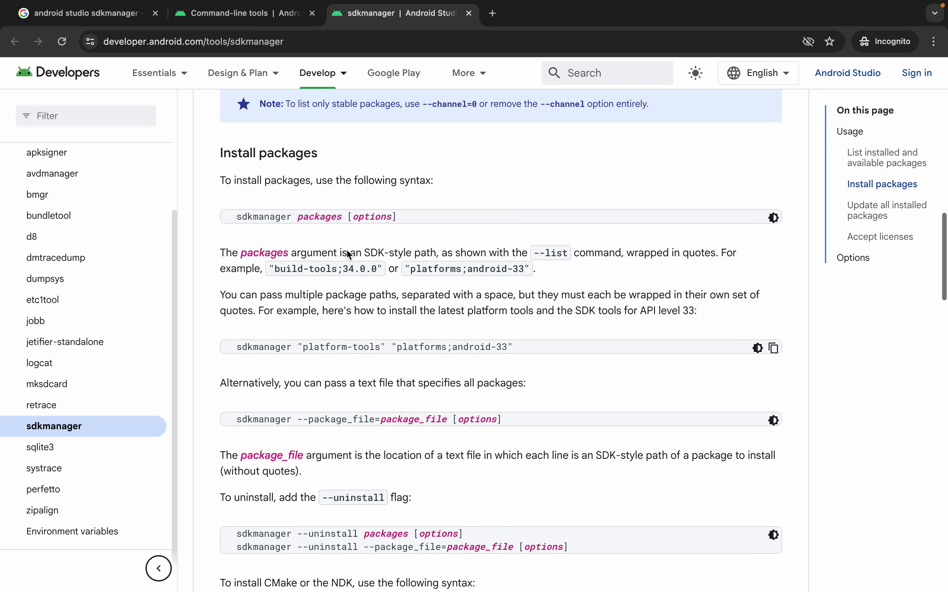
{"action": "scroll", "coordinate": [349, 436], "scroll_direction": "down", "scroll_amount": 15}
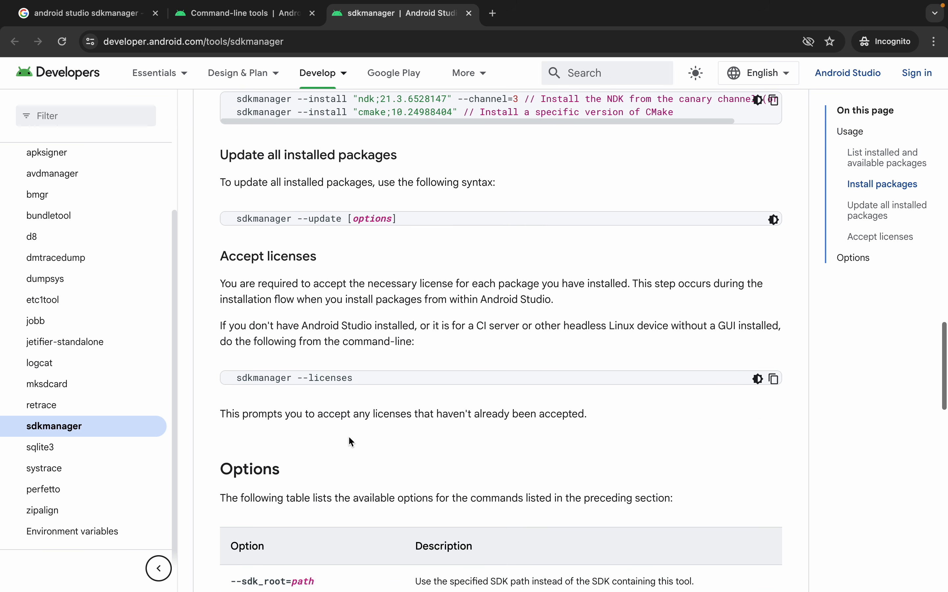
{"action": "scroll", "coordinate": [348, 435], "scroll_direction": "down", "scroll_amount": 10}
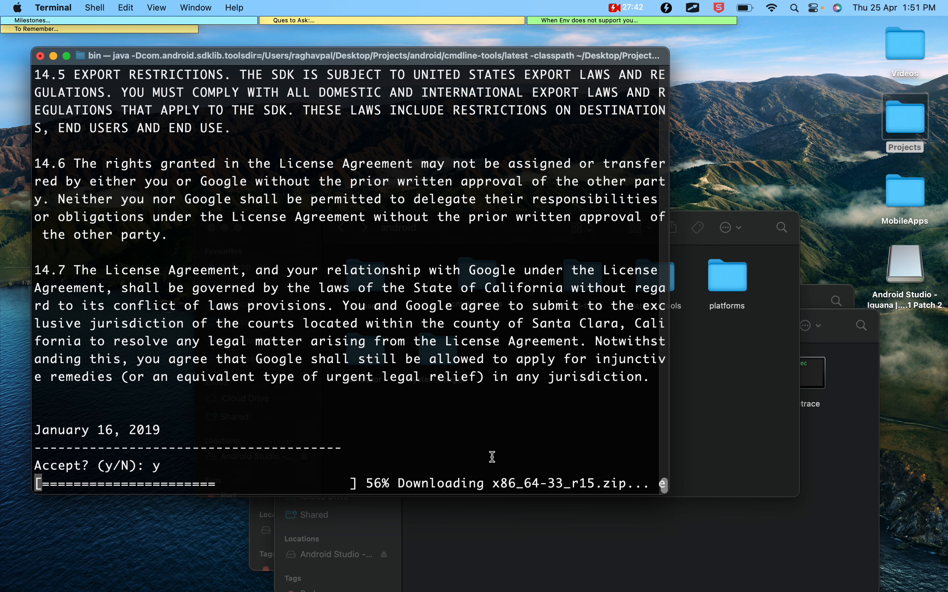
- Back in Finder, check the emulator and system-images folders inside android and move the window clear of the Terminal progress line
{"action": "left_click", "coordinate": [748, 443]}
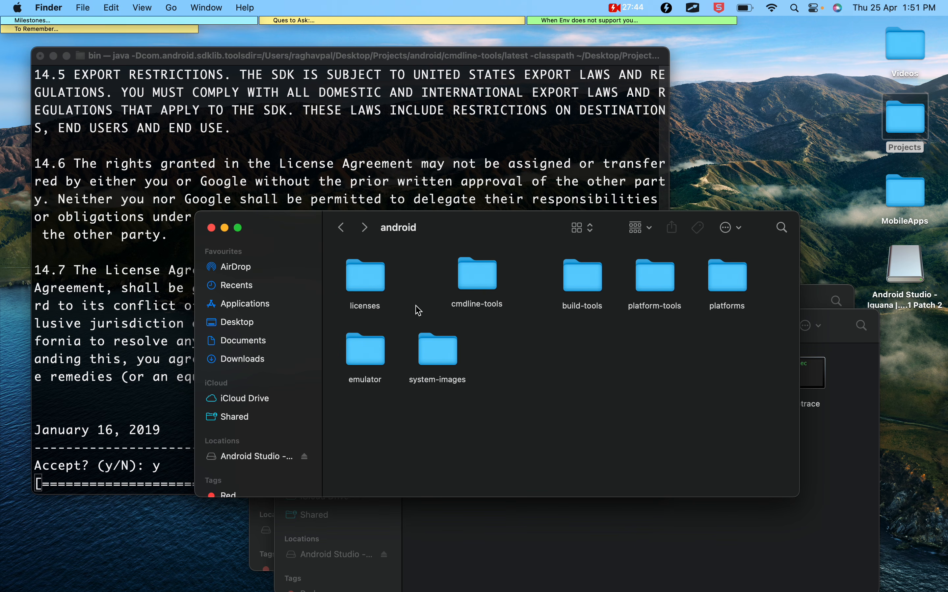
{"action": "double_click", "coordinate": [365, 348]}
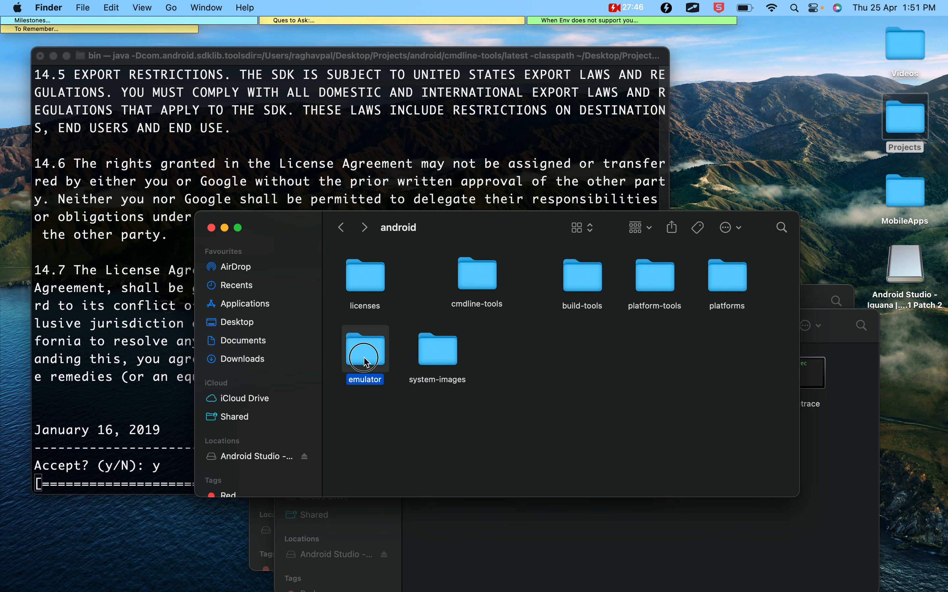
{"action": "left_click", "coordinate": [340, 227]}
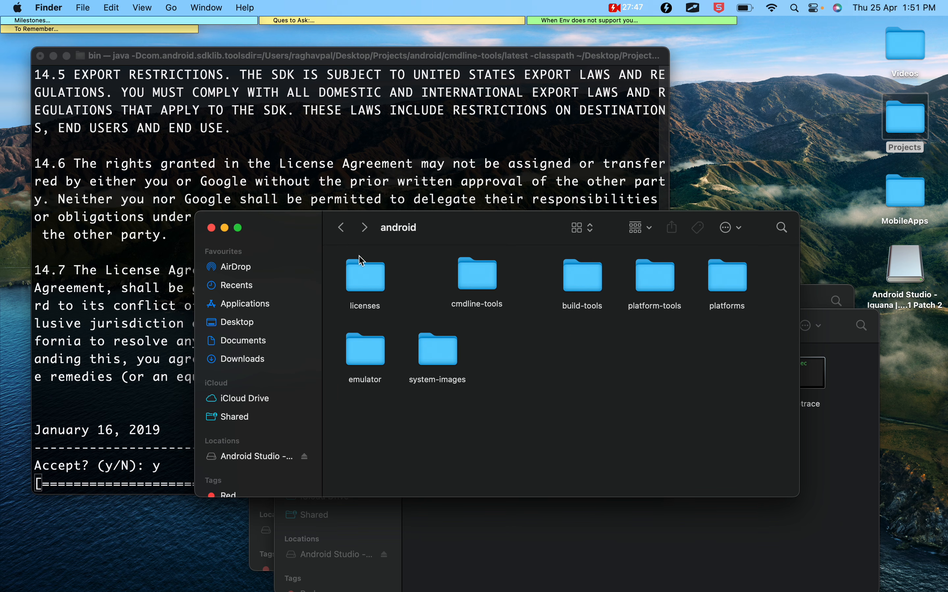
{"action": "double_click", "coordinate": [434, 368]}
{"action": "left_click", "coordinate": [341, 228]}
{"action": "left_click_drag", "start_coordinate": [482, 223], "coordinate": [601, 169]}
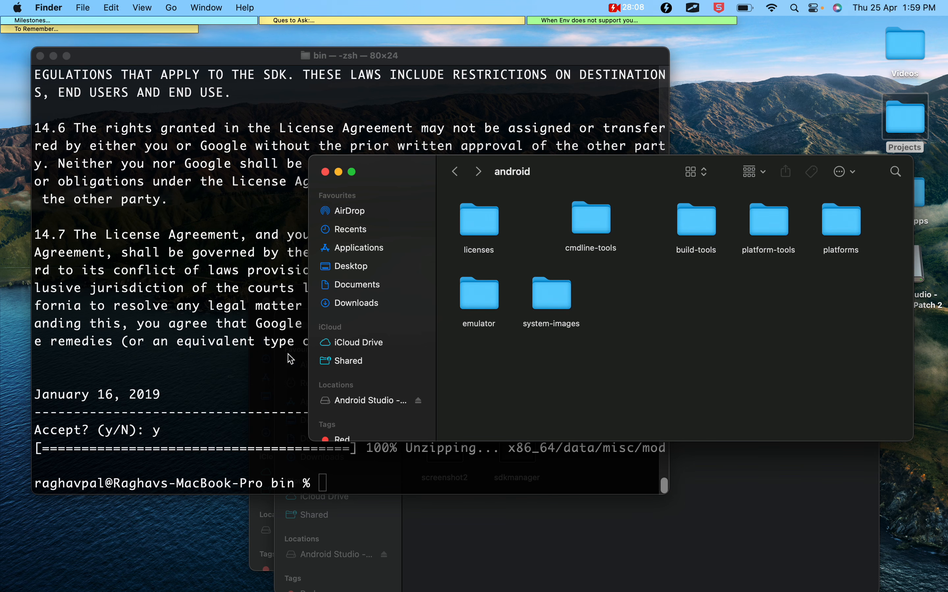
- Select the emulator, system-images and platforms folders one after another in the android folder
{"action": "left_click", "coordinate": [482, 309]}
{"action": "left_click", "coordinate": [549, 308]}
{"action": "left_click", "coordinate": [839, 233]}
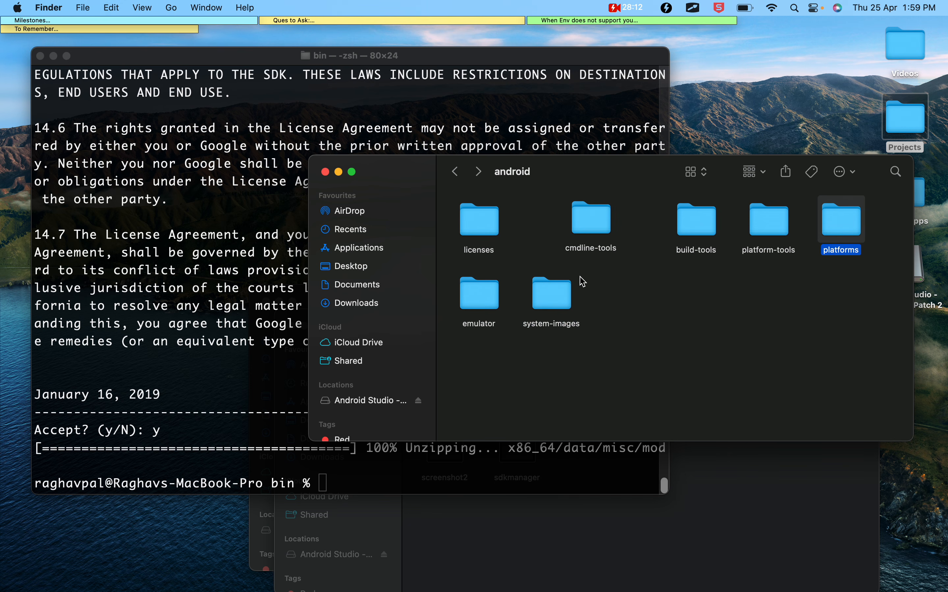
- Switch to the Google Docs notes and copy the quoted package name "sources;android-33"
{"action": "key", "text": "ctrl+Right"}
{"action": "left_click", "coordinate": [310, 399]}
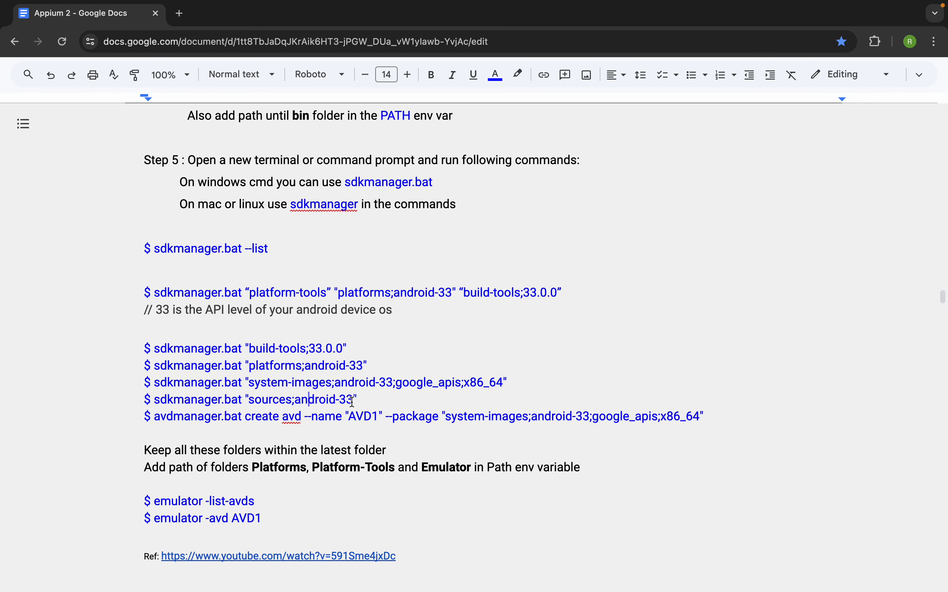
{"action": "left_click_drag", "start_coordinate": [363, 399], "coordinate": [248, 396]}
{"action": "key", "text": "super+c"}
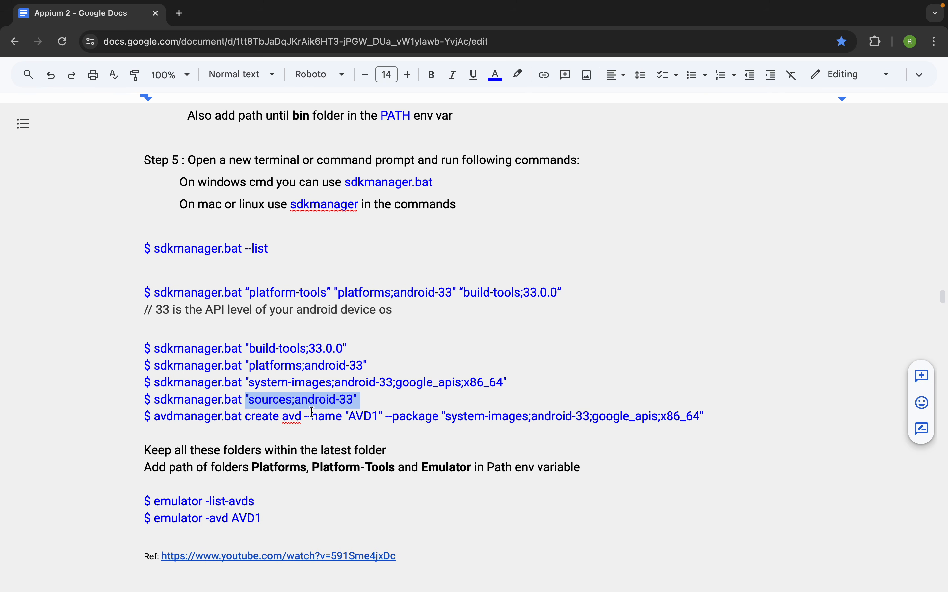
- Back on the desktop, bring the bin folder window forward in Finder and clear the Terminal output
{"action": "key", "text": "ctrl+Left"}
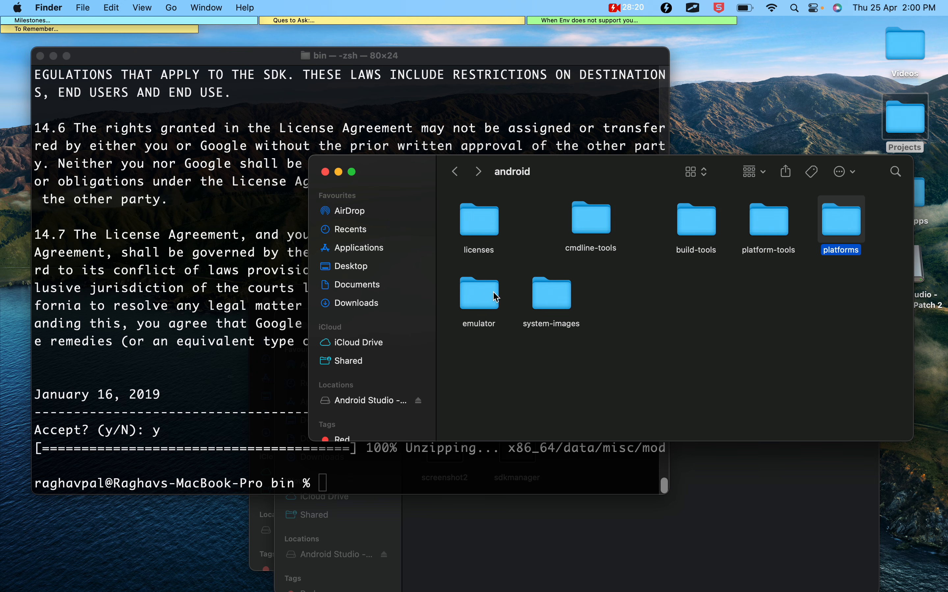
{"action": "left_click", "coordinate": [256, 357]}
{"action": "left_click", "coordinate": [663, 514]}
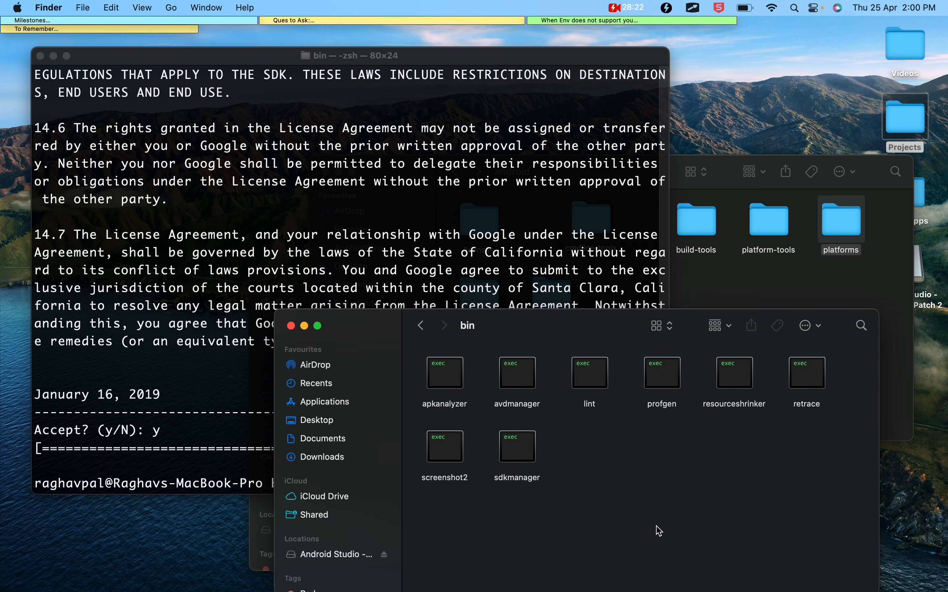
{"action": "left_click", "coordinate": [180, 370]}
{"action": "type", "text": "clear"}
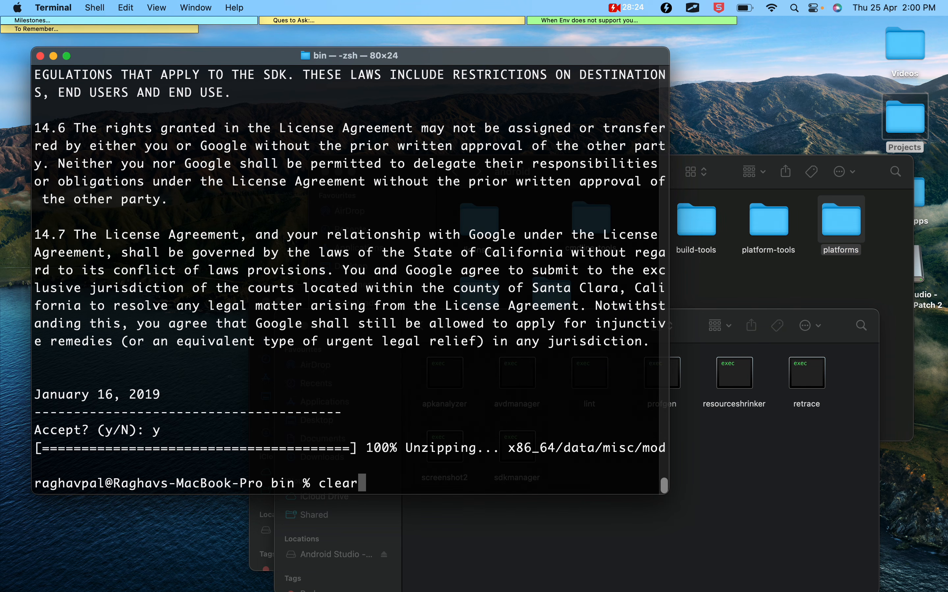
{"action": "key", "text": "Return"}
- Insert the path of the sdkmanager file from the bin folder at the Terminal prompt, without a trailing space
{"action": "left_click", "coordinate": [803, 480]}
{"action": "left_click_drag", "start_coordinate": [518, 460], "coordinate": [442, 238]}
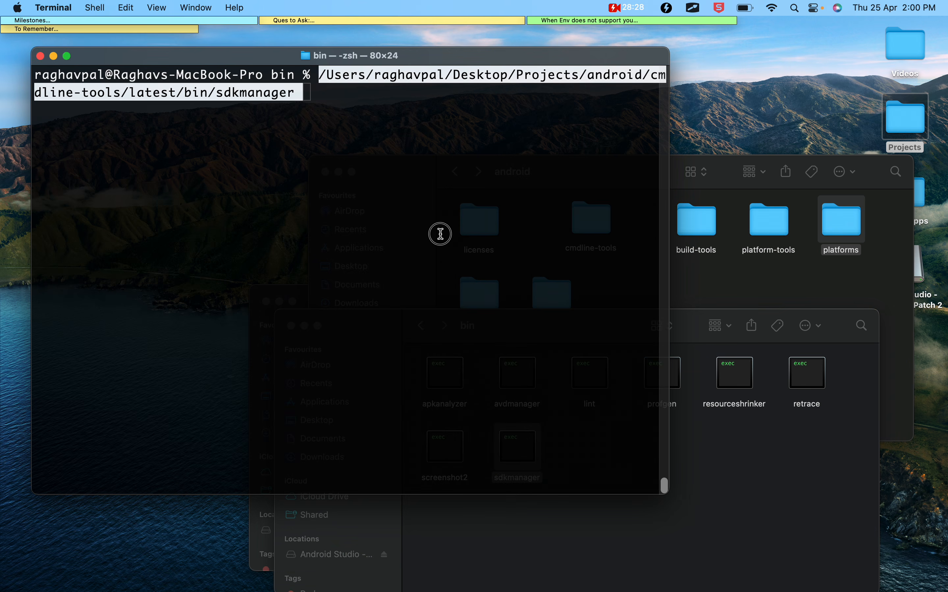
{"action": "key", "text": "BackSpace"}
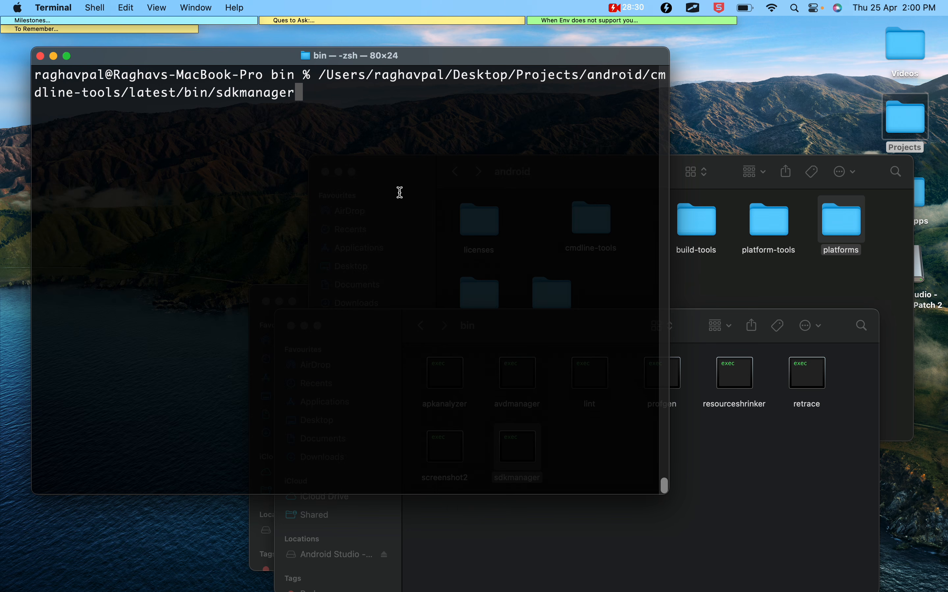
- Append the copied "sources;android-33" argument after sdkmanager, separated by a space, and run the command to install the Android 33 sources
{"action": "key", "text": "super+v"}
{"action": "key", "text": "BackSpace"}
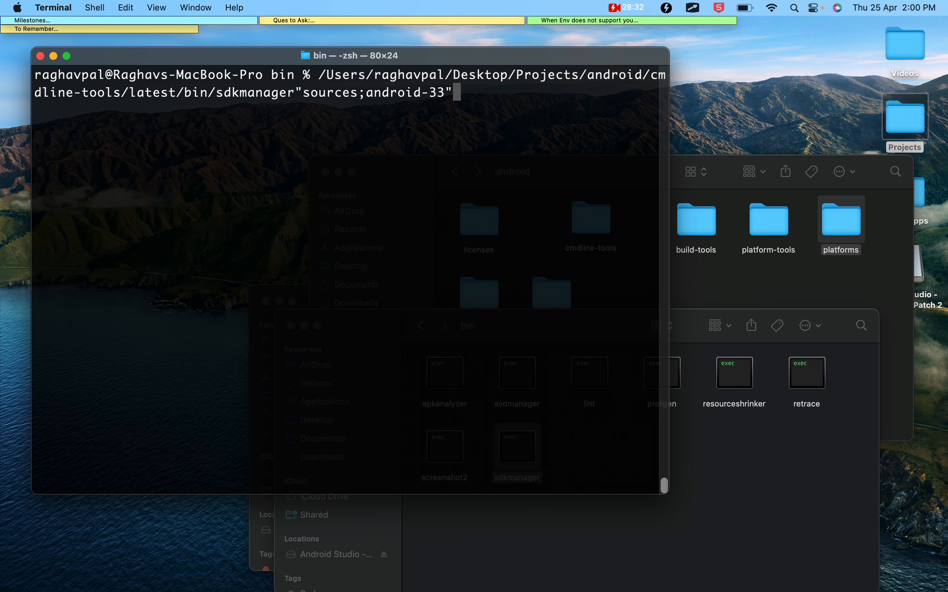
{"action": "key", "text": "Left"}
{"action": "key", "text": "Left"}
{"action": "key", "text": "Left"}
{"action": "key", "text": "Left"}
{"action": "key", "text": "Left"}
{"action": "key", "text": "Left"}
{"action": "key", "text": "Left"}
{"action": "key", "text": "Left"}
{"action": "key", "text": "Left"}
{"action": "key", "text": "Left"}
{"action": "key", "text": "Left"}
{"action": "key", "text": "Left"}
{"action": "key", "text": "Left"}
{"action": "key", "text": "Left"}
{"action": "key", "text": "Left"}
{"action": "key", "text": "Left"}
{"action": "key", "text": "Left"}
{"action": "key", "text": "Left"}
{"action": "key", "text": "Left"}
{"action": "key", "text": "Left"}
{"action": "key", "text": "Delete"}
{"action": "type", "text": "\""}
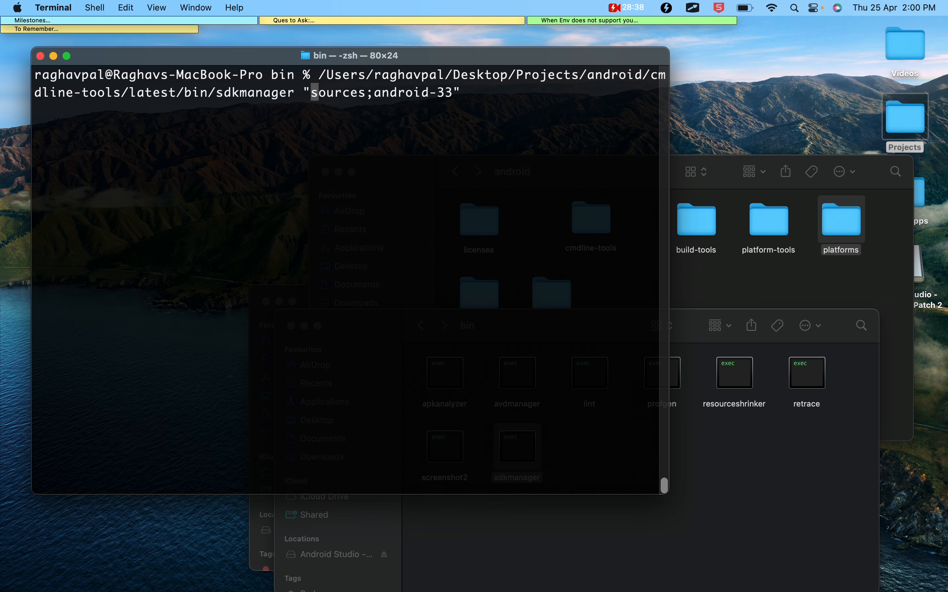
{"action": "key", "text": "Return"}
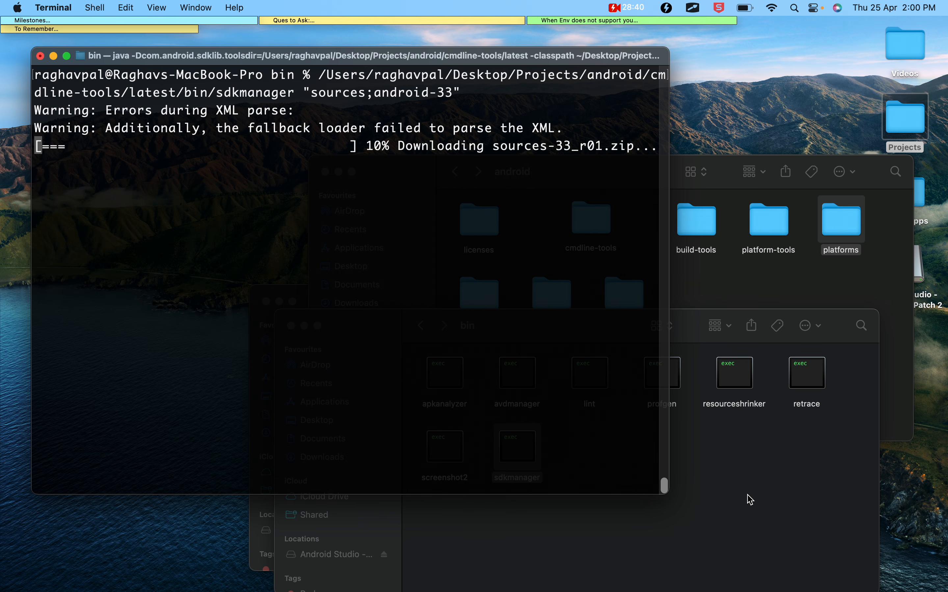
- Look inside the sources folder in Finder, go back to android and move the window down clear of the Terminal progress line
{"action": "left_click", "coordinate": [753, 271]}
{"action": "left_click", "coordinate": [624, 310]}
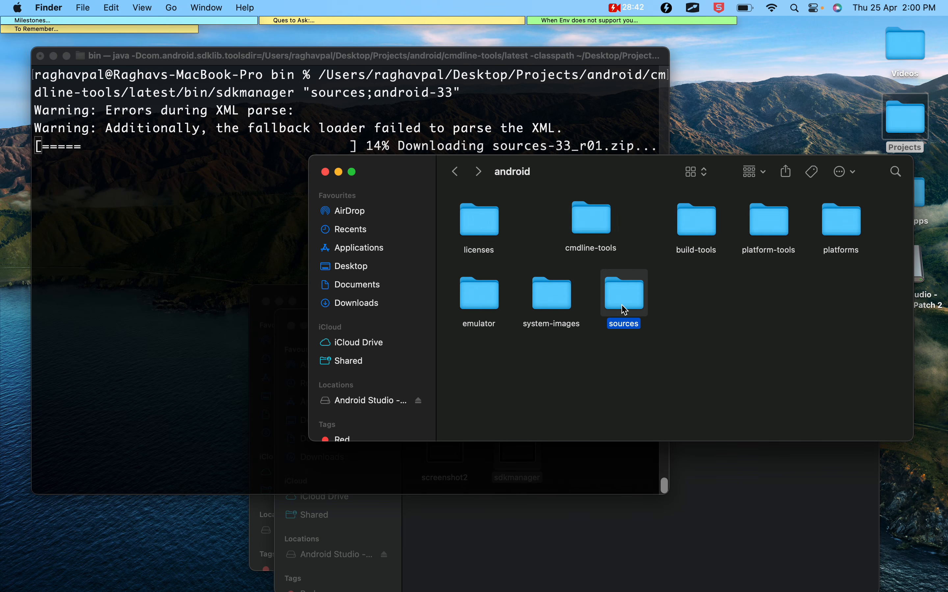
{"action": "double_click", "coordinate": [624, 297]}
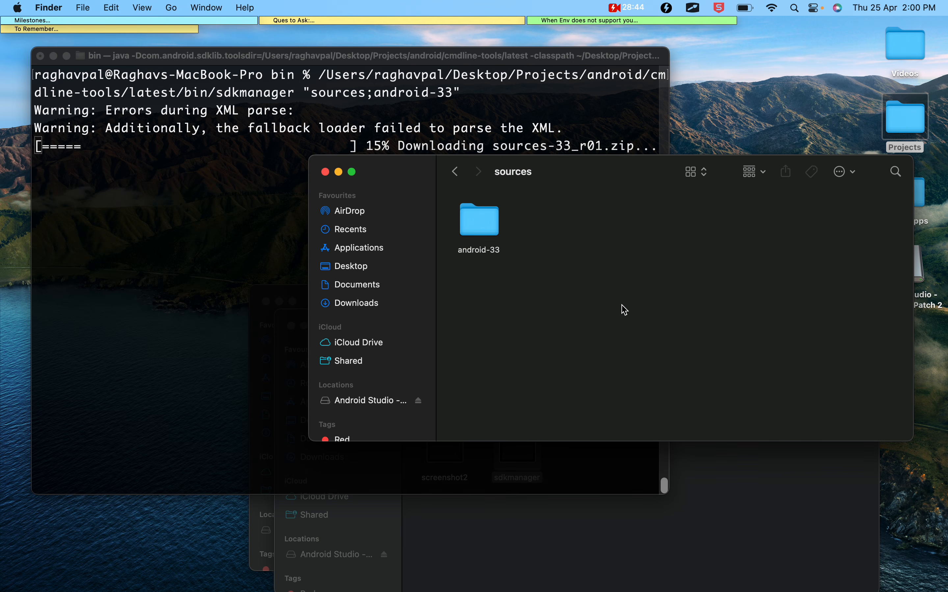
{"action": "left_click", "coordinate": [455, 171]}
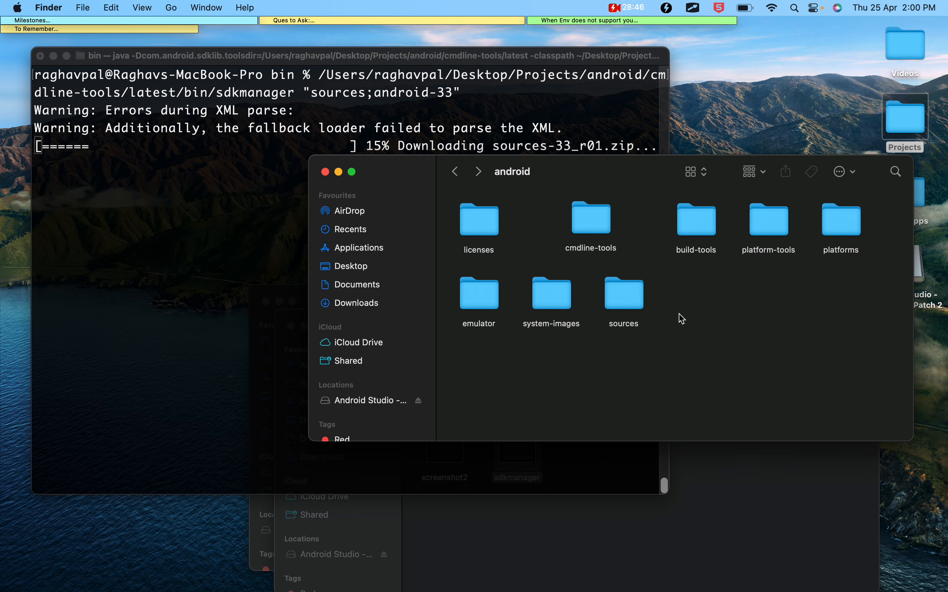
{"action": "left_click_drag", "start_coordinate": [553, 174], "coordinate": [552, 212]}
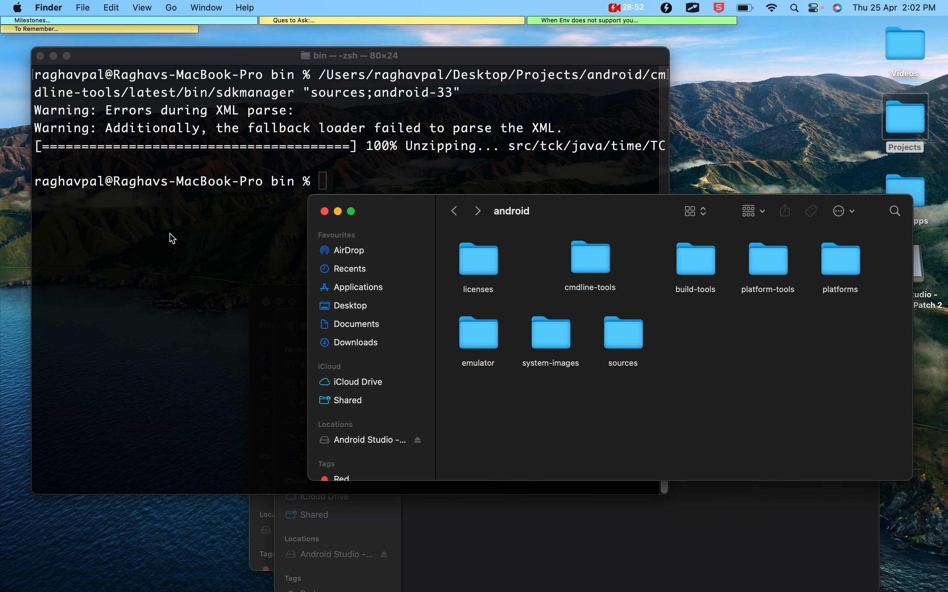
- Switch back to the setup commands in the Google Docs notes
{"action": "key", "text": "ctrl+Right"}
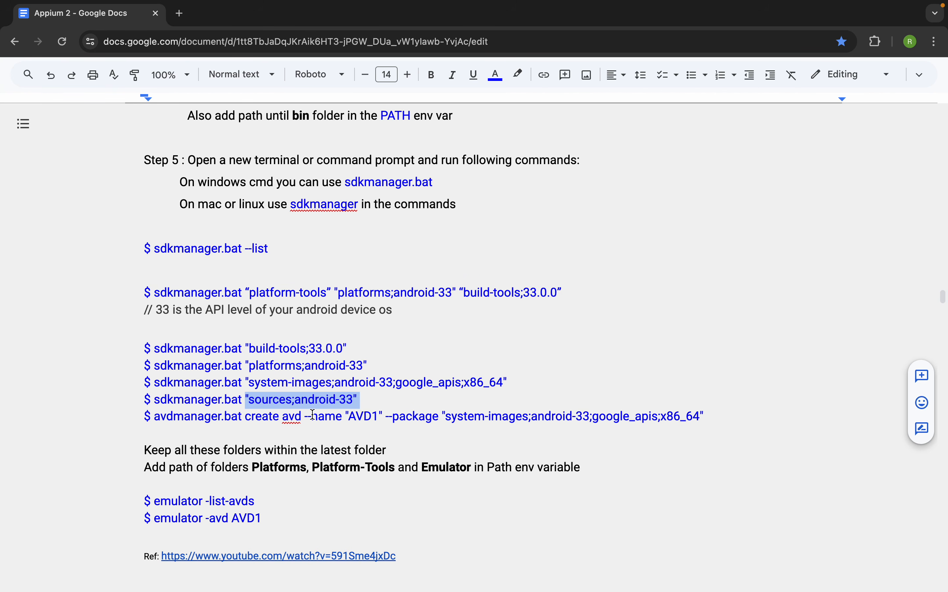
- Examine the avdmanager create avd command in the setup notes, including its name and package arguments
{"action": "left_click", "coordinate": [313, 415]}
{"action": "left_click_drag", "start_coordinate": [383, 395], "coordinate": [216, 397]}
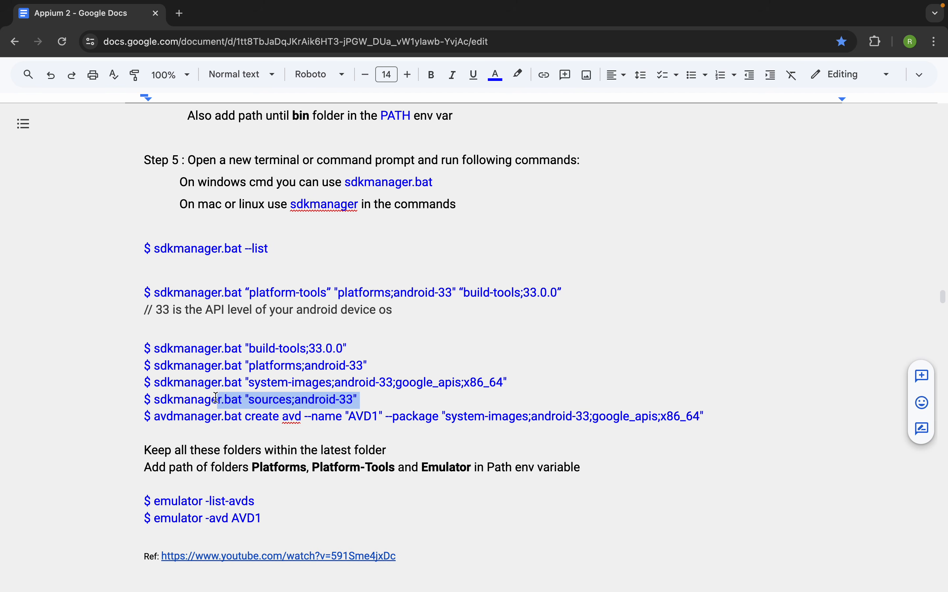
{"action": "left_click", "coordinate": [340, 425]}
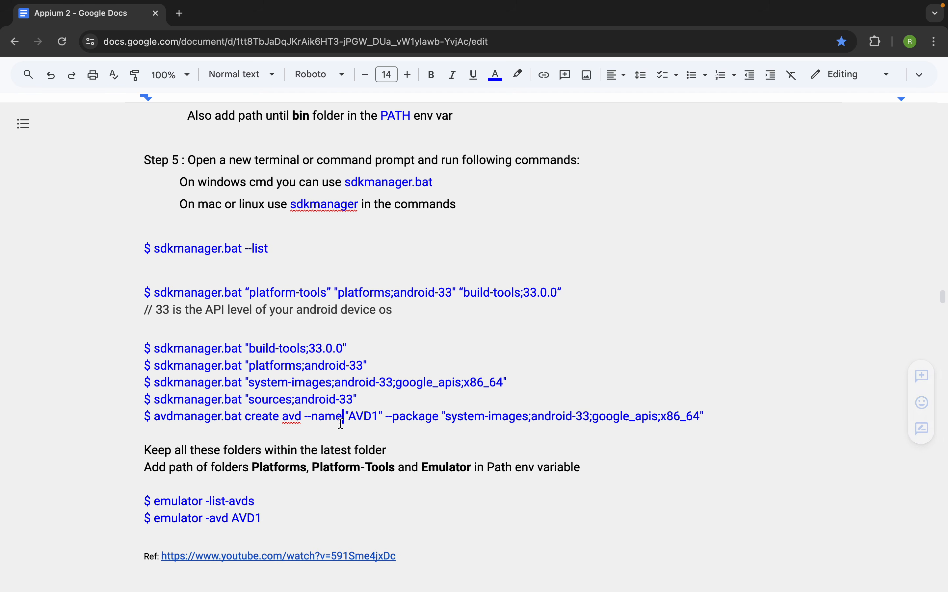
{"action": "left_click_drag", "start_coordinate": [371, 397], "coordinate": [202, 399]}
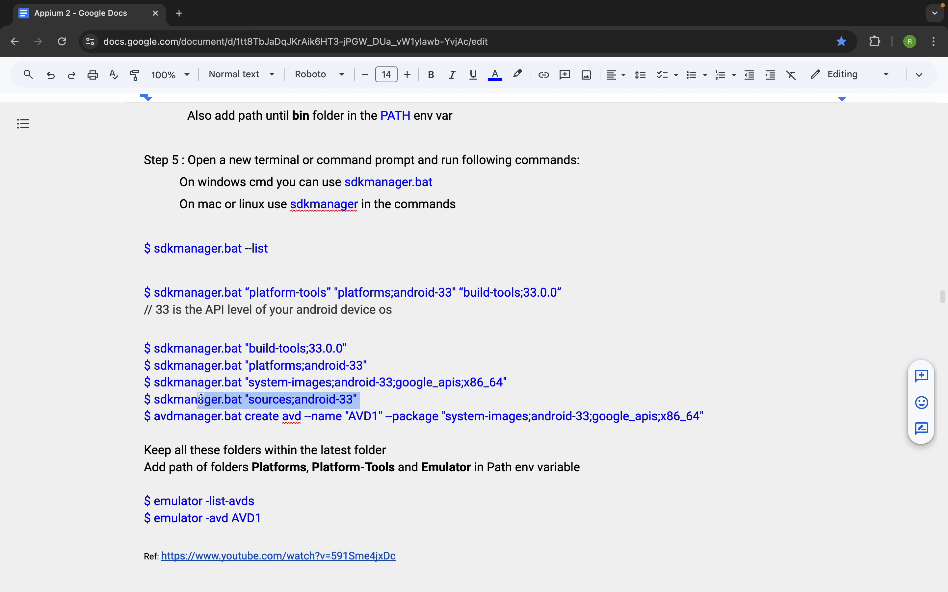
{"action": "left_click", "coordinate": [226, 422]}
{"action": "left_click_drag", "start_coordinate": [251, 417], "coordinate": [337, 414]}
{"action": "left_click", "coordinate": [374, 417]}
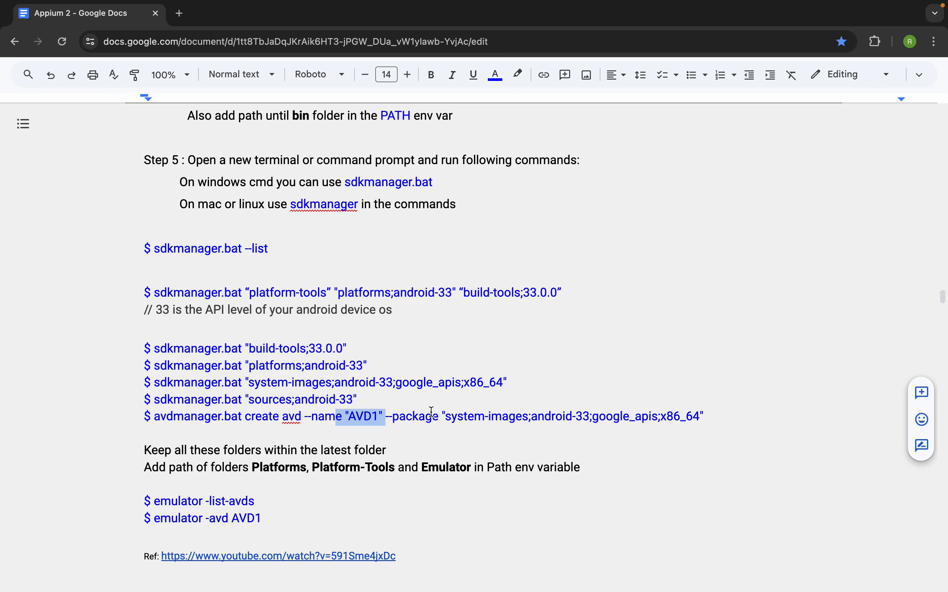
{"action": "left_click", "coordinate": [416, 419]}
{"action": "left_click_drag", "start_coordinate": [456, 418], "coordinate": [700, 417]}
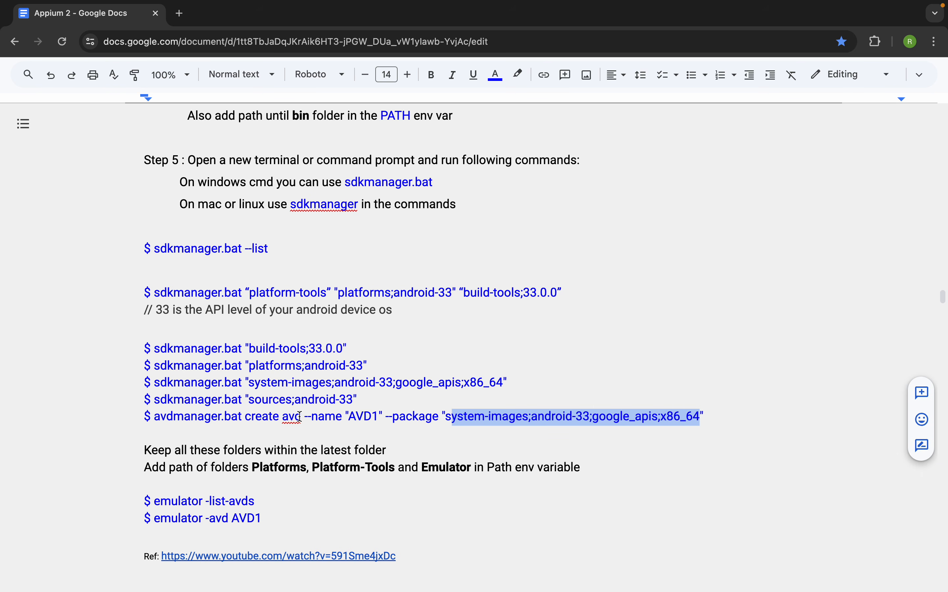
- Switch to the Terminal desktop and insert the path of the bin folder's sdkmanager executable at the prompt
{"action": "key", "text": "ctrl+Left"}
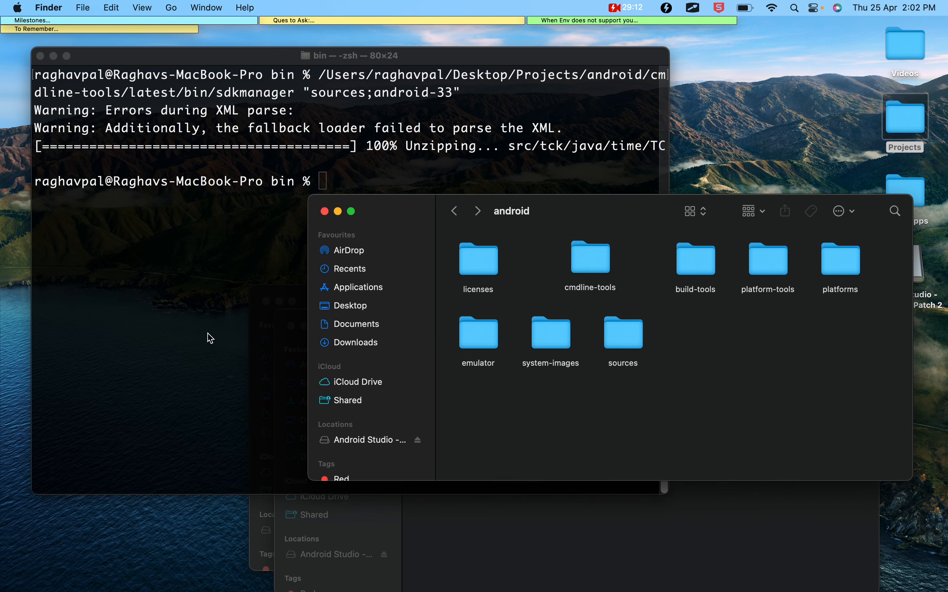
{"action": "left_click", "coordinate": [580, 549]}
{"action": "left_click_drag", "start_coordinate": [530, 444], "coordinate": [252, 277]}
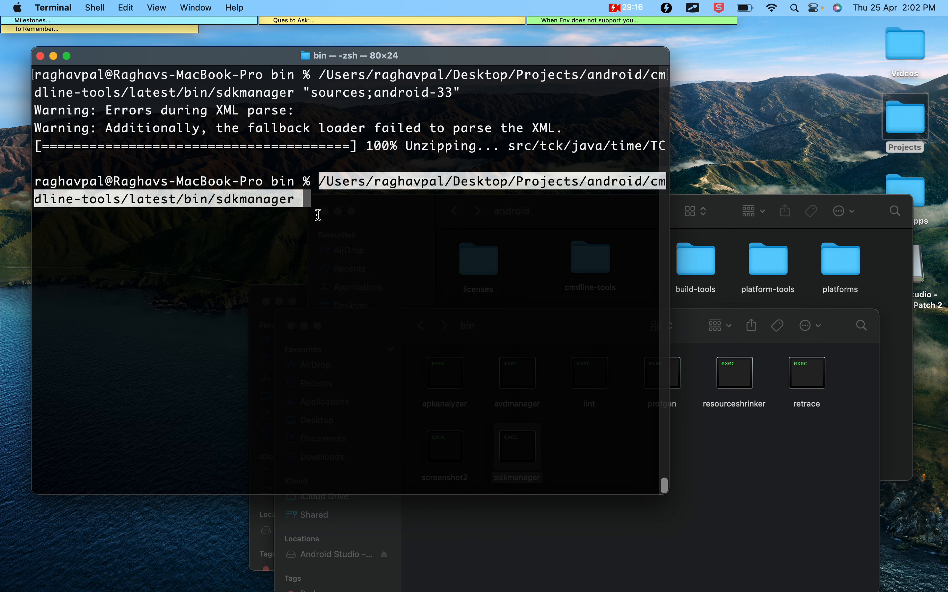
{"action": "key", "text": "Right"}
{"action": "key", "text": "Left"}
{"action": "key", "text": "Right"}
- Check the command in the notes and add create avd after the sdkmanager path in Terminal
{"action": "key", "text": "ctrl+Right"}
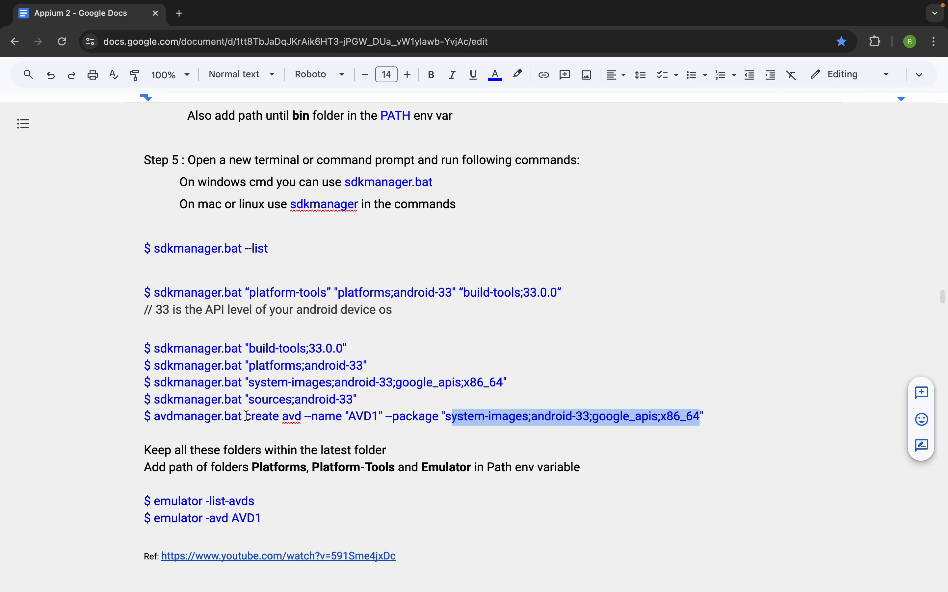
{"action": "key", "text": "ctrl+Left"}
{"action": "type", "text": "create"}
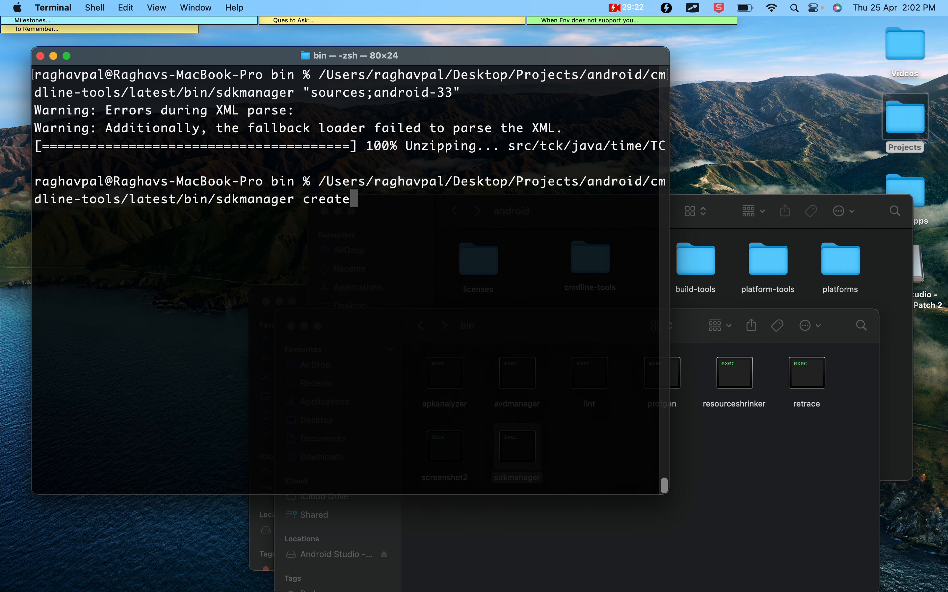
{"action": "type", "text": " avd"}
- Check the notes' argument syntax and add --name "MyVirtualDeviceOne" to the Terminal command
{"action": "key", "text": "ctrl+Right"}
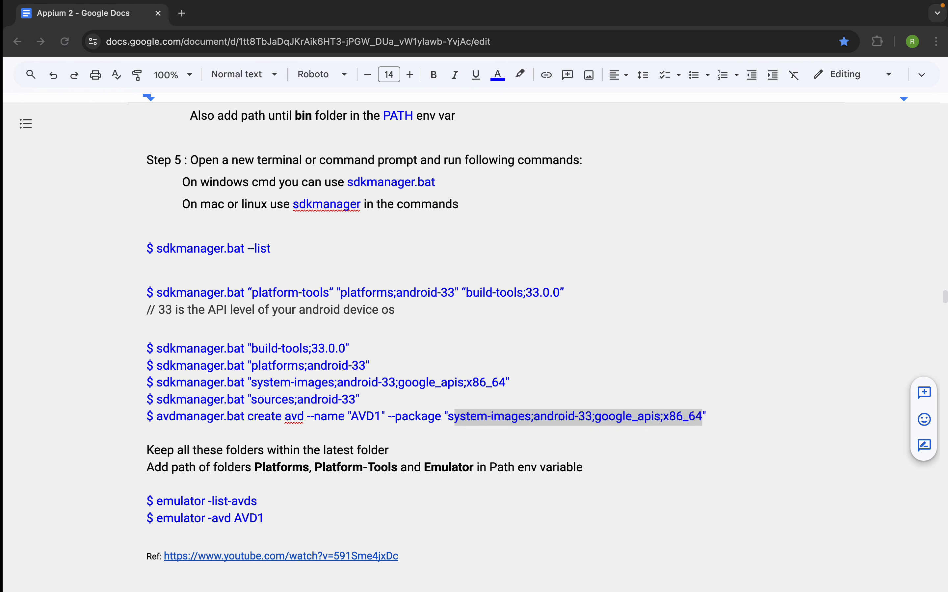
{"action": "key", "text": "ctrl+Left"}
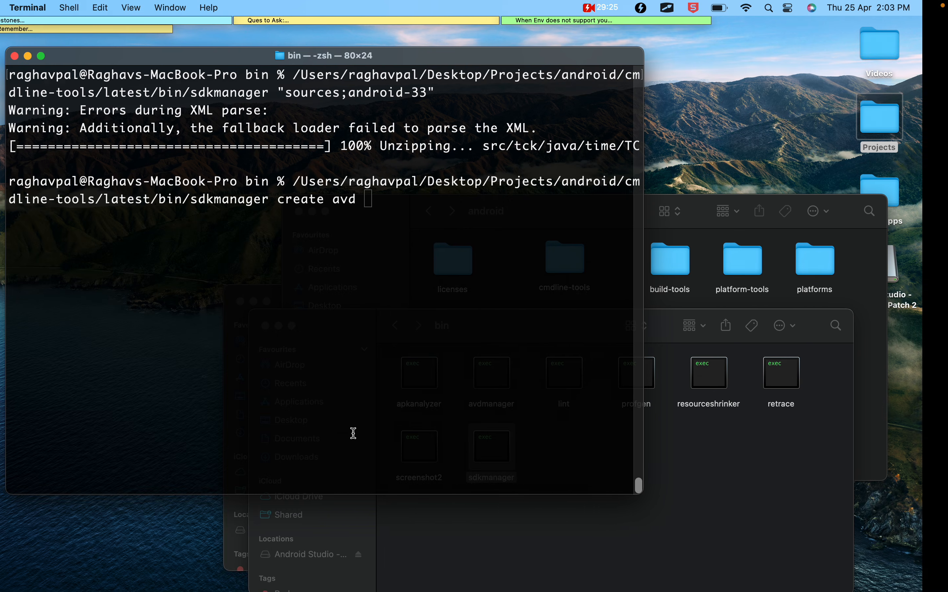
{"action": "key", "text": "ctrl+Right"}
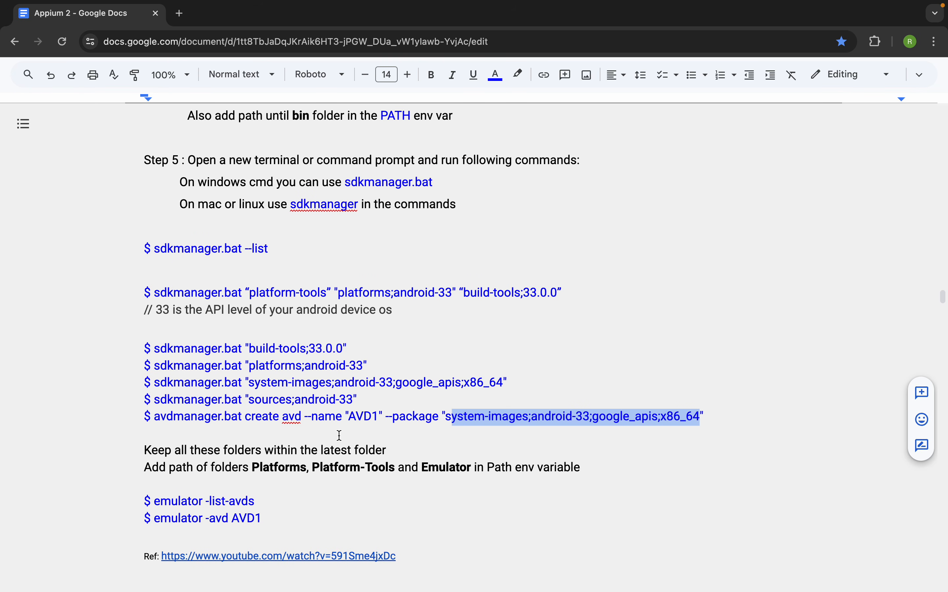
{"action": "key", "text": "ctrl+Left"}
{"action": "type", "text": "-name"}
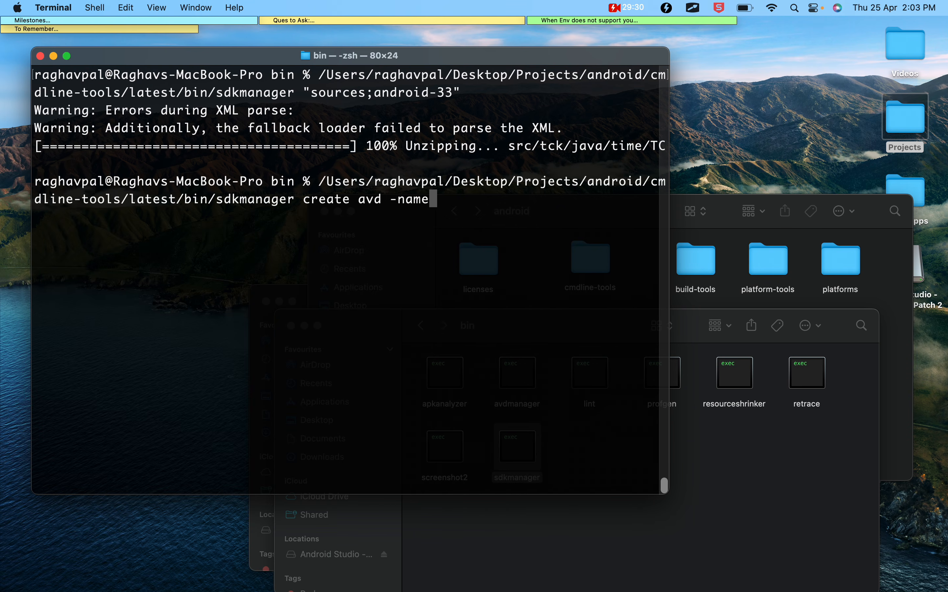
{"action": "key", "text": "ctrl+Right"}
{"action": "key", "text": "ctrl+Left"}
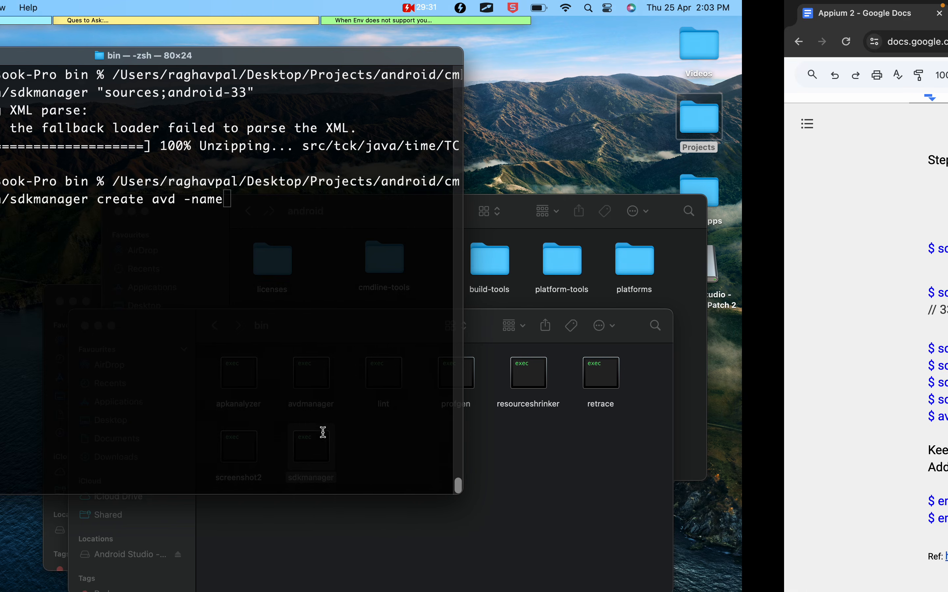
{"action": "key", "text": "BackSpace"}
{"action": "key", "text": "BackSpace"}
{"action": "key", "text": "BackSpace"}
{"action": "key", "text": "BackSpace"}
{"action": "type", "text": "-n"}
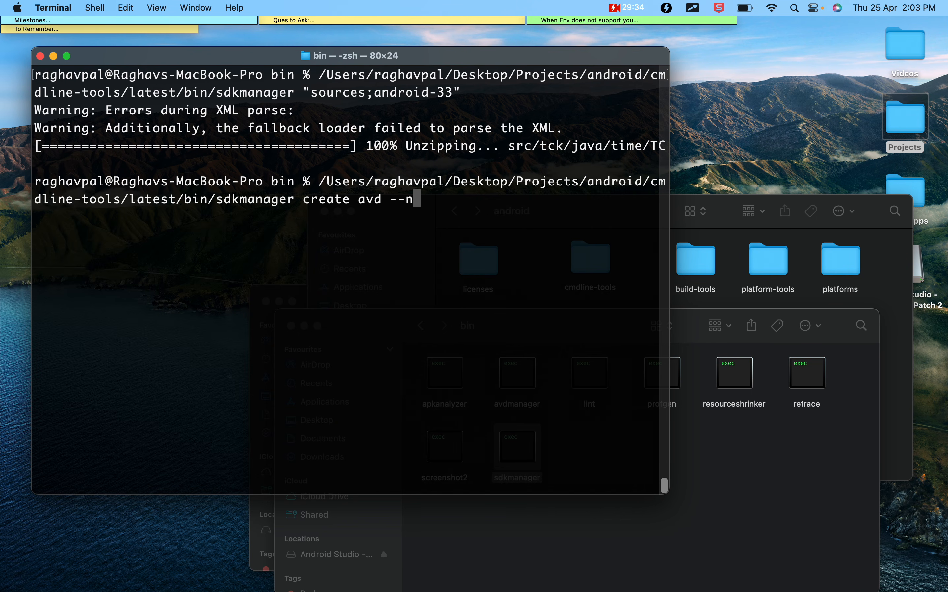
{"action": "type", "text": "ame \"MyVirtualD"}
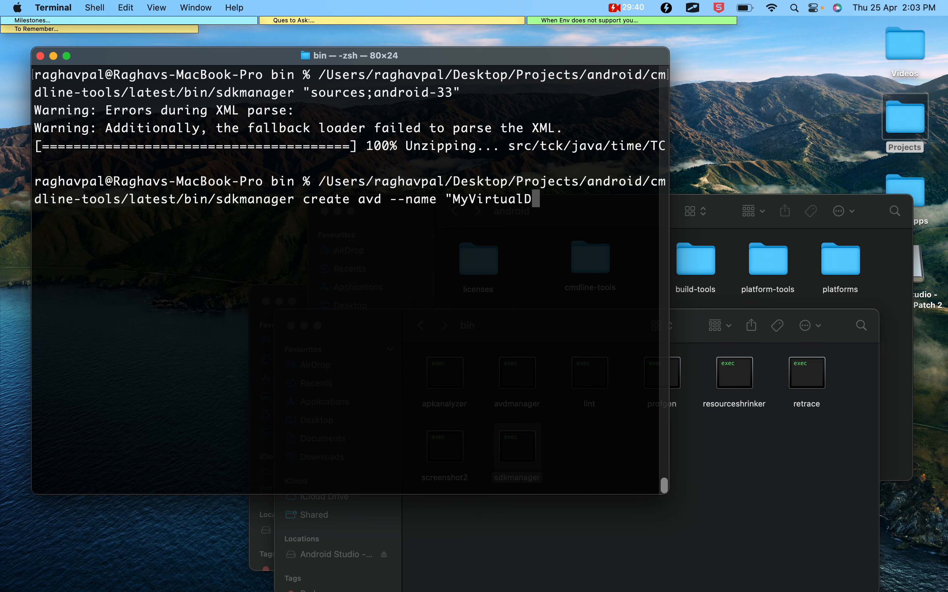
{"action": "type", "text": "eviceOne\""}
- Copy --package "system-images;android-33;google_apis;x86_64" from the notes and append it to the Terminal command
{"action": "key", "text": "ctrl+Right"}
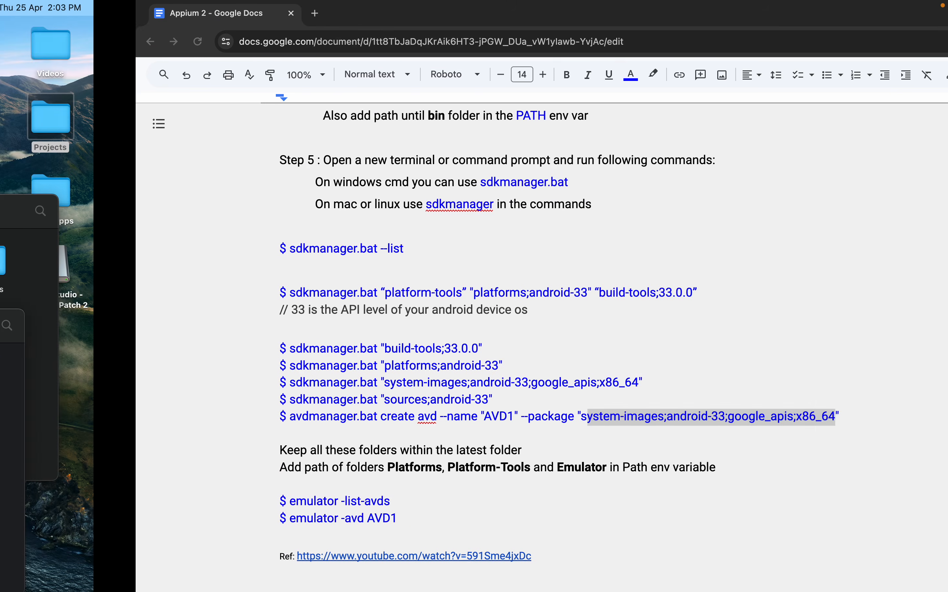
{"action": "left_click_drag", "start_coordinate": [386, 418], "coordinate": [723, 416]}
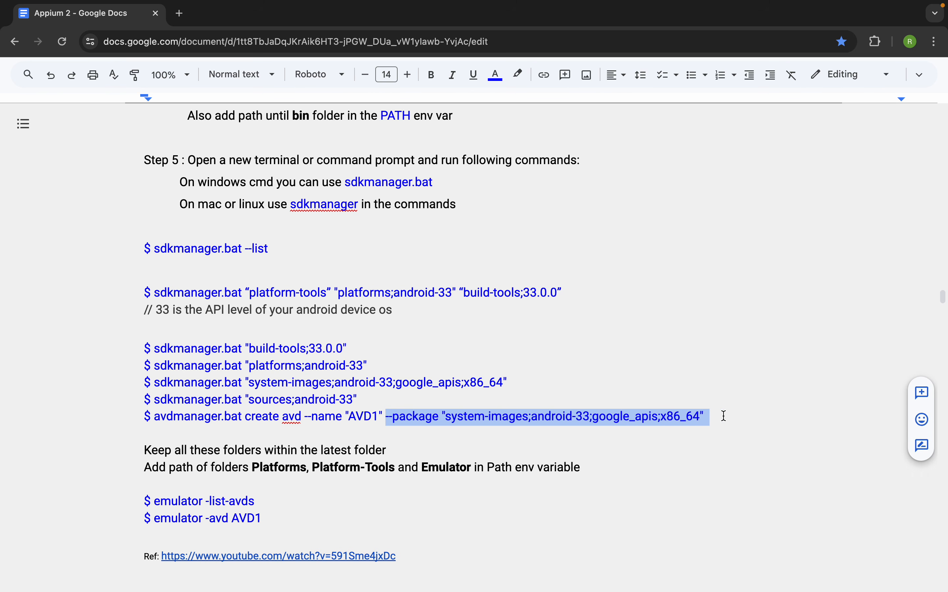
{"action": "left_click_drag", "start_coordinate": [522, 381], "coordinate": [248, 383]}
{"action": "left_click_drag", "start_coordinate": [385, 416], "coordinate": [712, 427]}
{"action": "key", "text": "super+c"}
{"action": "key", "text": "ctrl+Left"}
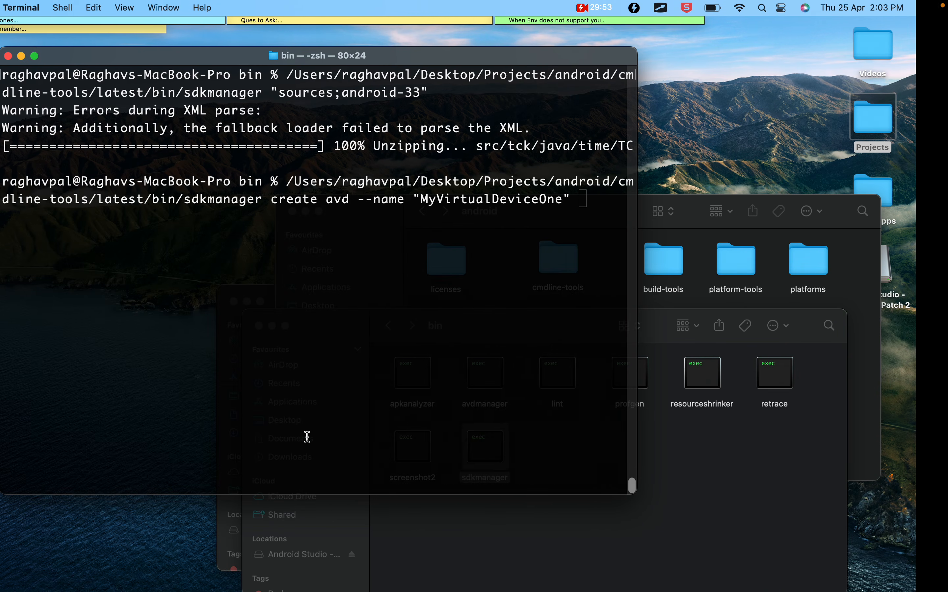
{"action": "key", "text": "super+v"}
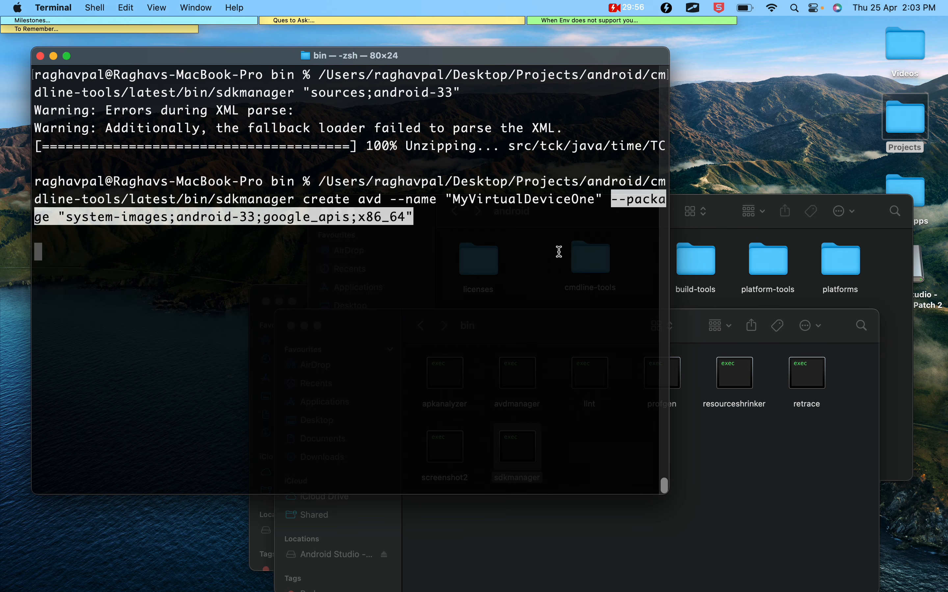
- Remove the extra blank lines after the package argument and try to create the virtual device by running the sdkmanager command
{"action": "key", "text": "Return"}
{"action": "key", "text": "BackSpace"}
{"action": "key", "text": "BackSpace"}
{"action": "key", "text": "BackSpace"}
{"action": "type", "text": "\""}
{"action": "key", "text": "Left"}
{"action": "key", "text": "Left"}
{"action": "key", "text": "Left"}
{"action": "key", "text": "Left"}
{"action": "key", "text": "Left"}
{"action": "key", "text": "Left"}
{"action": "key", "text": "Left"}
{"action": "key", "text": "Left"}
{"action": "key", "text": "Left"}
{"action": "key", "text": "Left"}
{"action": "key", "text": "Left"}
{"action": "key", "text": "Left"}
{"action": "key", "text": "Left"}
{"action": "key", "text": "Left"}
{"action": "key", "text": "Left"}
{"action": "key", "text": "Left"}
{"action": "key", "text": "Left"}
{"action": "key", "text": "Left"}
{"action": "key", "text": "Left"}
{"action": "key", "text": "Left"}
{"action": "key", "text": "Left"}
{"action": "key", "text": "Left"}
{"action": "key", "text": "Left"}
{"action": "key", "text": "Left"}
{"action": "key", "text": "Left"}
{"action": "key", "text": "Left"}
{"action": "key", "text": "Left"}
{"action": "key", "text": "Left"}
{"action": "key", "text": "Left"}
{"action": "key", "text": "Left"}
{"action": "key", "text": "Left"}
{"action": "key", "text": "Left"}
{"action": "key", "text": "Left"}
{"action": "key", "text": "Left"}
{"action": "key", "text": "Left"}
{"action": "key", "text": "Left"}
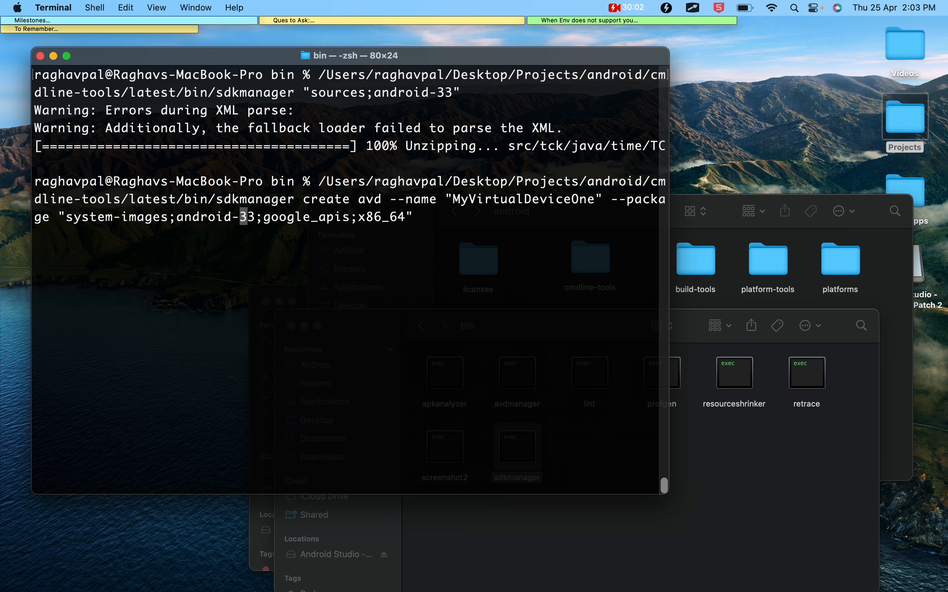
{"action": "key", "text": "Left"}
{"action": "key", "text": "Left"}
{"action": "key", "text": "Left"}
{"action": "key", "text": "Left"}
{"action": "key", "text": "Return"}
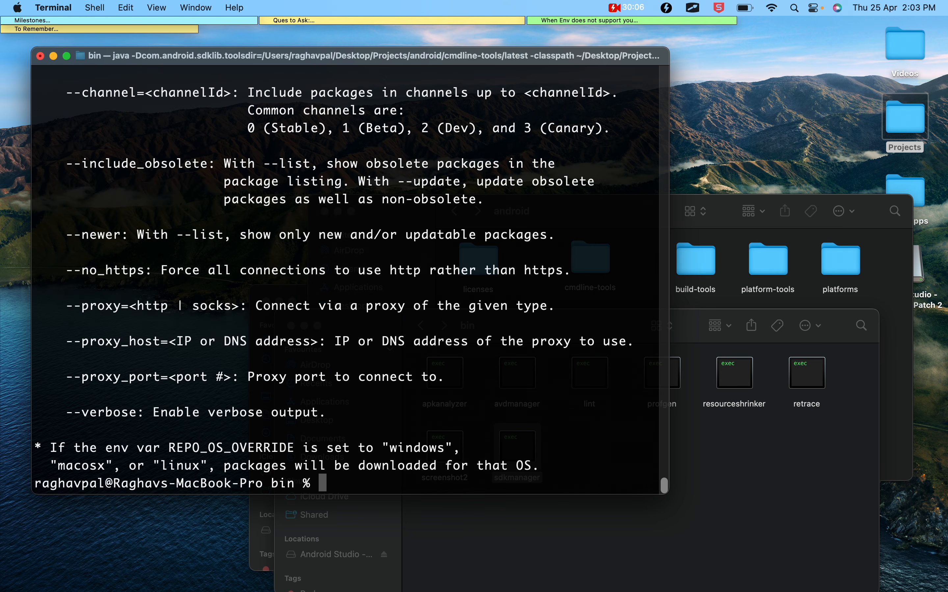
- Examine the sdkmanager output back to the entered command and compare it with the avdmanager create avd line in the notes
{"action": "scroll", "coordinate": [438, 356], "scroll_direction": "up", "scroll_amount": 7}
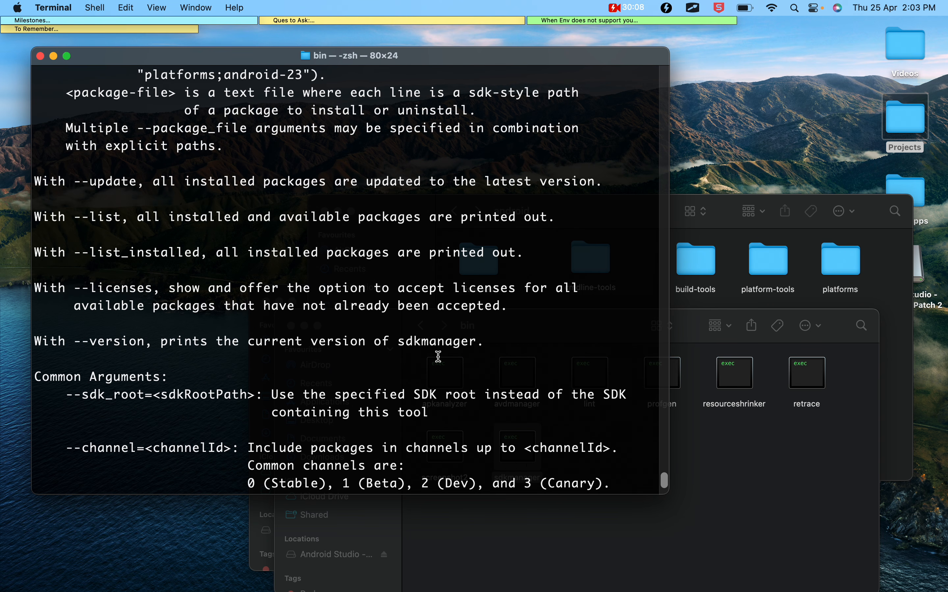
{"action": "scroll", "coordinate": [439, 356], "scroll_direction": "up", "scroll_amount": 6}
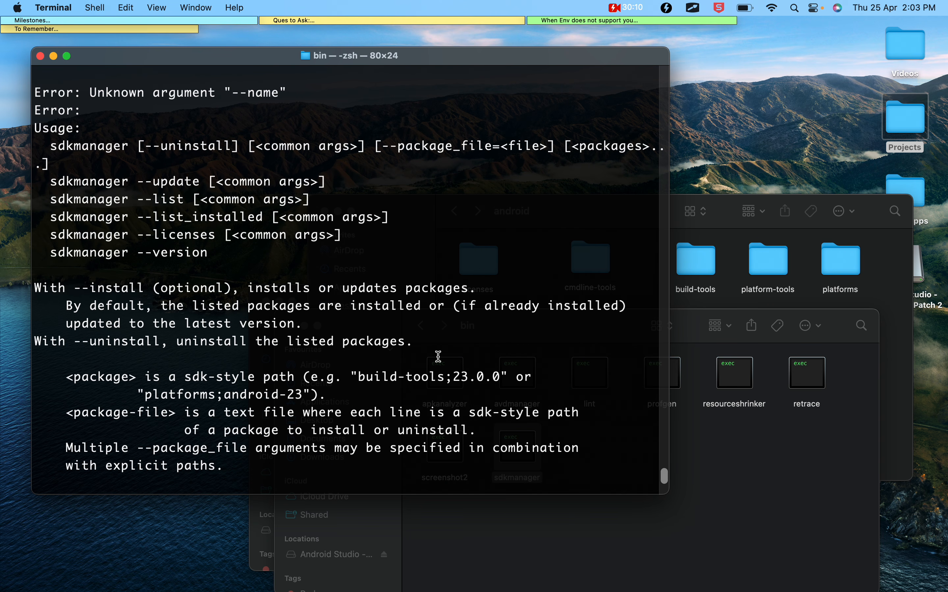
{"action": "scroll", "coordinate": [439, 356], "scroll_direction": "up", "scroll_amount": 5}
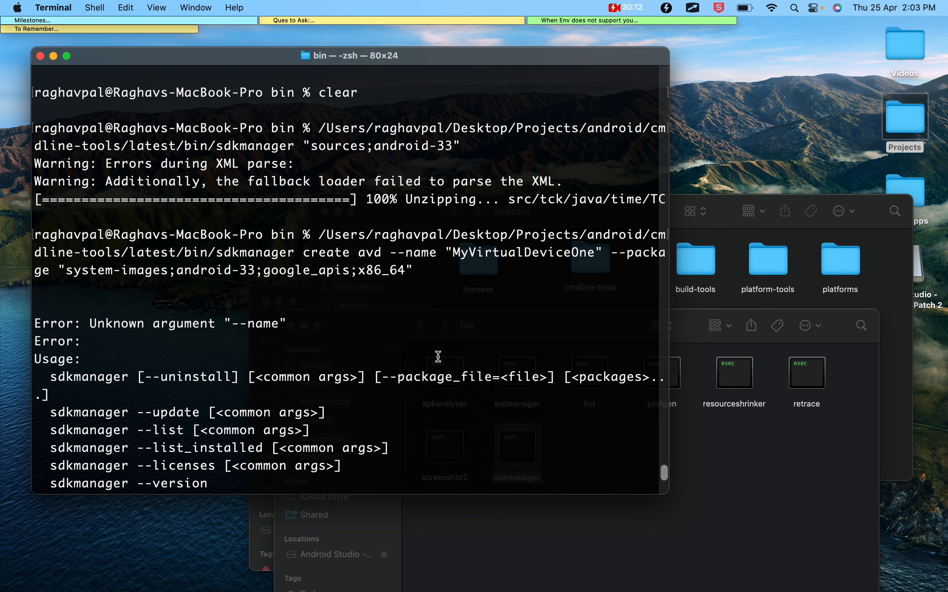
{"action": "scroll", "coordinate": [404, 306], "scroll_direction": "up", "scroll_amount": 3}
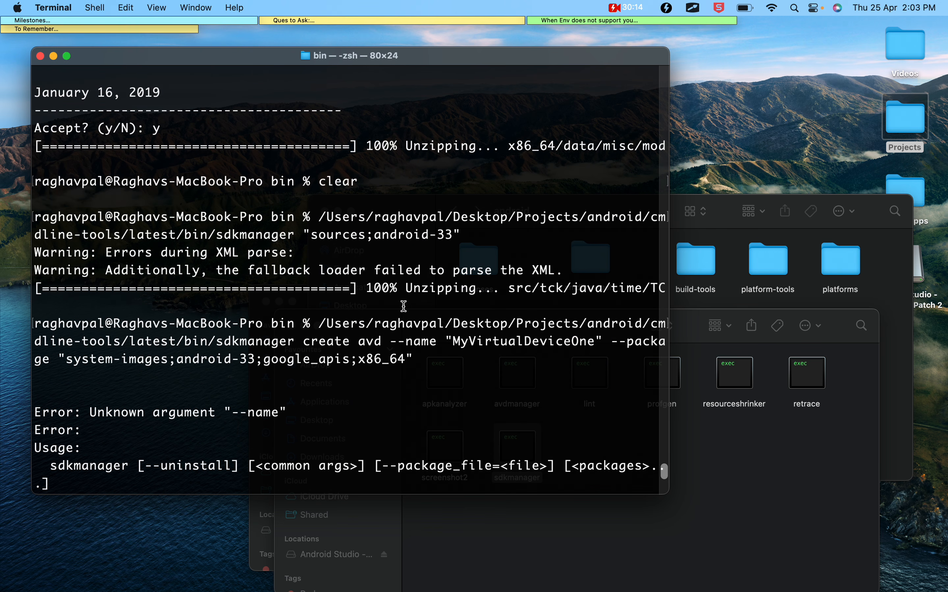
{"action": "scroll", "coordinate": [404, 306], "scroll_direction": "down", "scroll_amount": 1}
{"action": "key", "text": "ctrl+Right"}
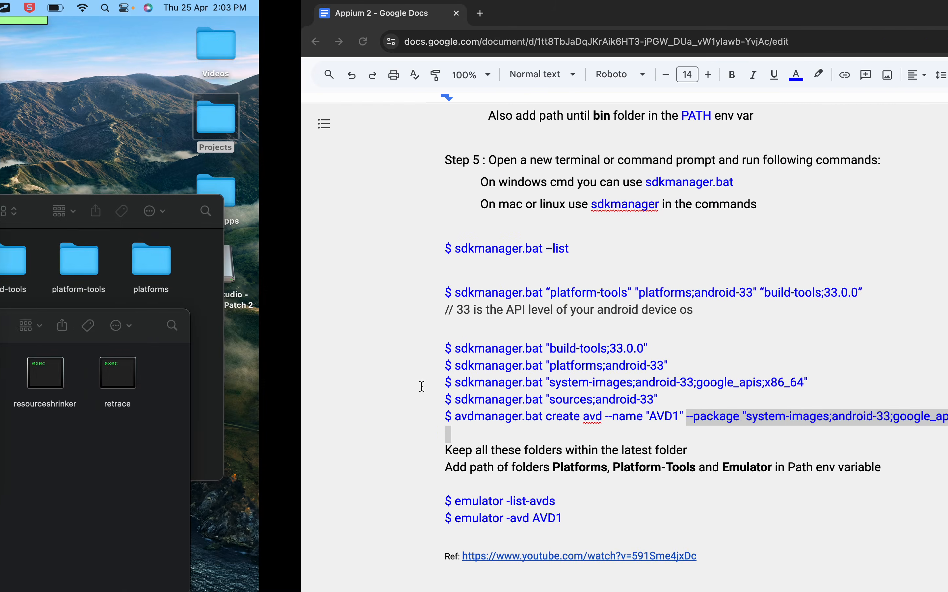
{"action": "left_click", "coordinate": [363, 415]}
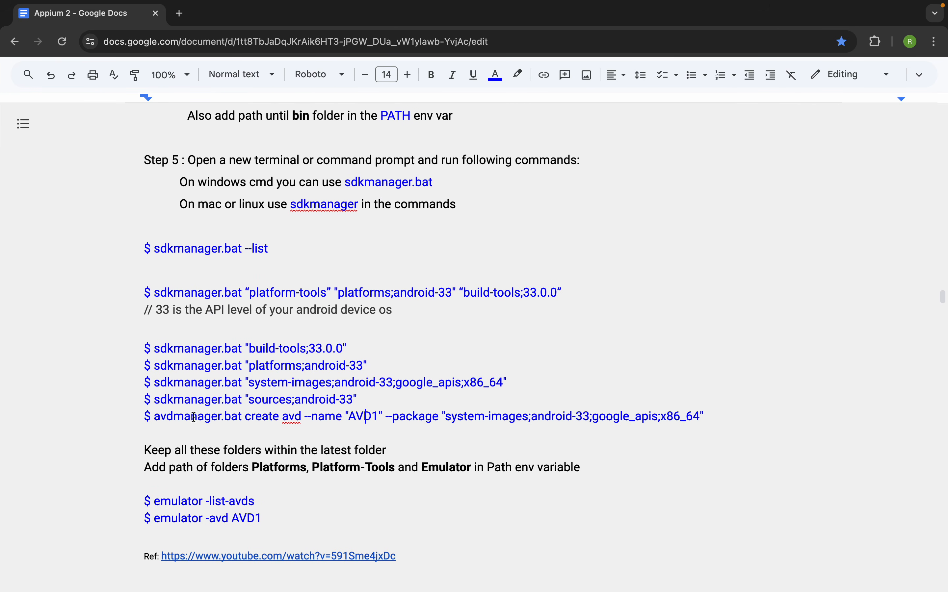
{"action": "left_click_drag", "start_coordinate": [247, 415], "coordinate": [715, 415]}
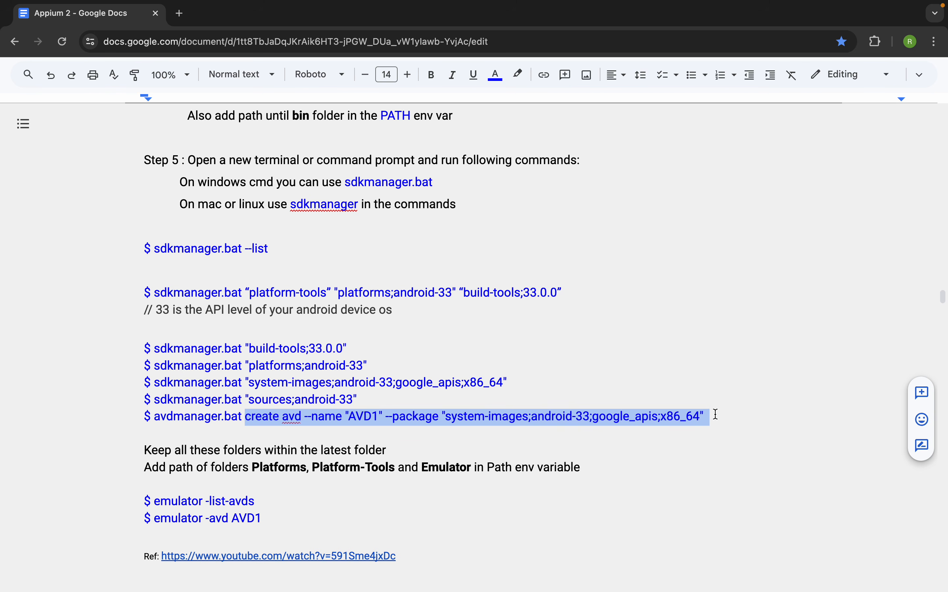
{"action": "key", "text": "ctrl+Left"}
- Inspect the bin and android folders, including the contents of platforms, and select the emulator folder
{"action": "left_click", "coordinate": [719, 518]}
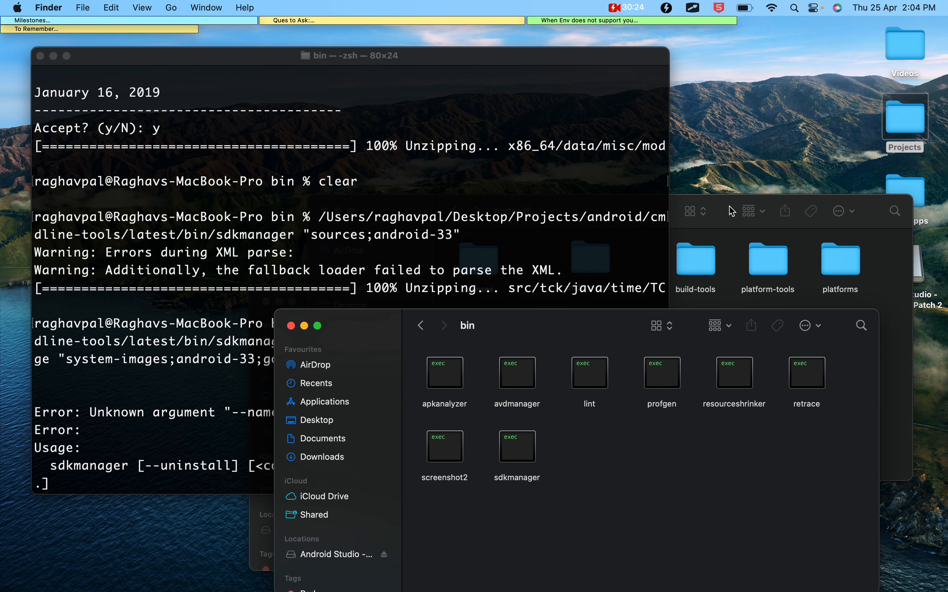
{"action": "left_click", "coordinate": [724, 220]}
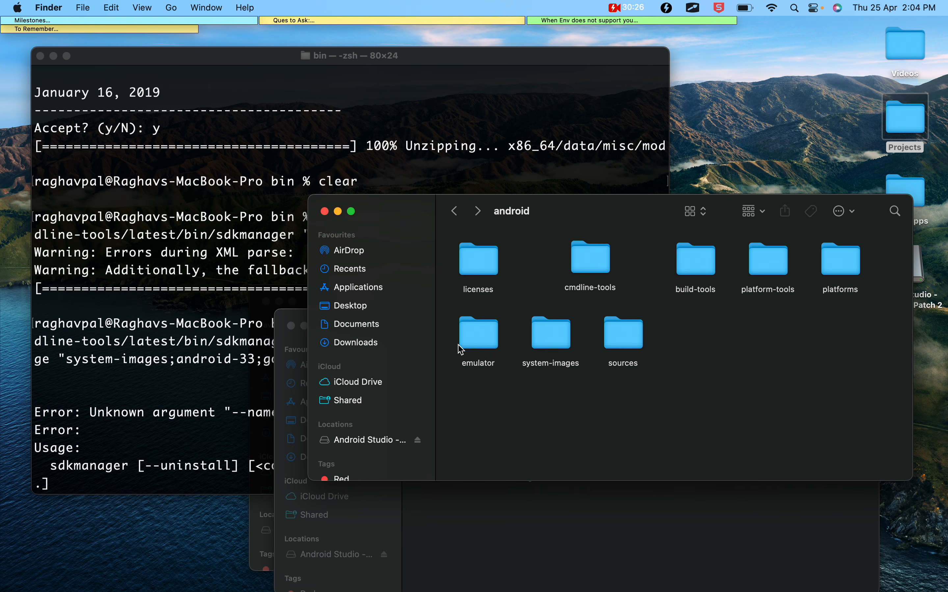
{"action": "double_click", "coordinate": [840, 269]}
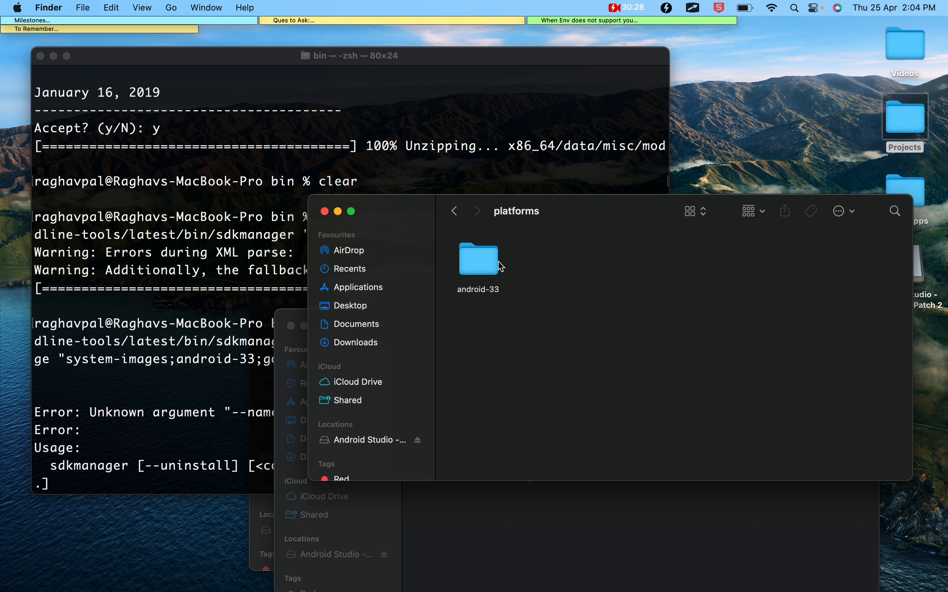
{"action": "left_click", "coordinate": [454, 211]}
{"action": "left_click", "coordinate": [470, 340]}
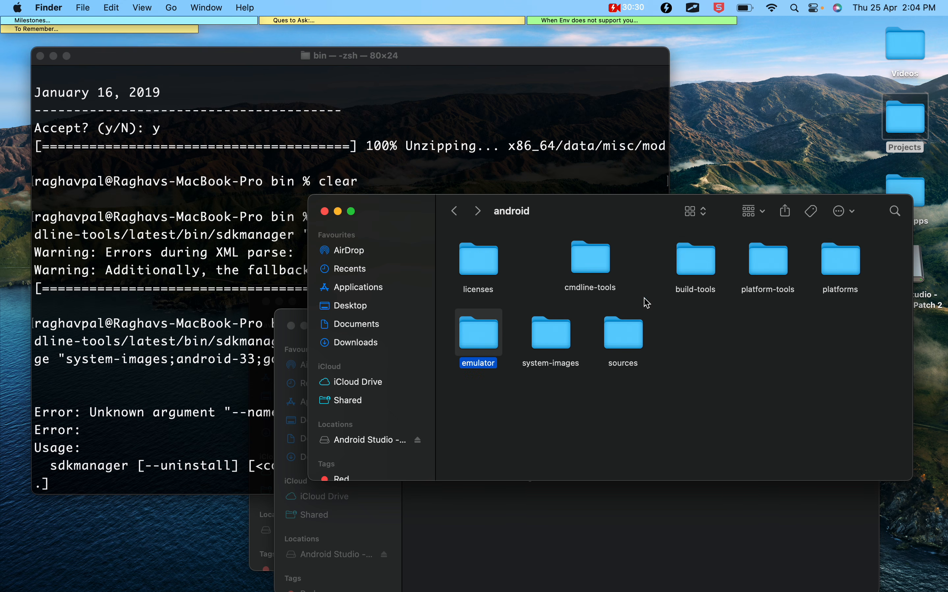
{"action": "left_click_drag", "start_coordinate": [628, 210], "coordinate": [640, 185]}
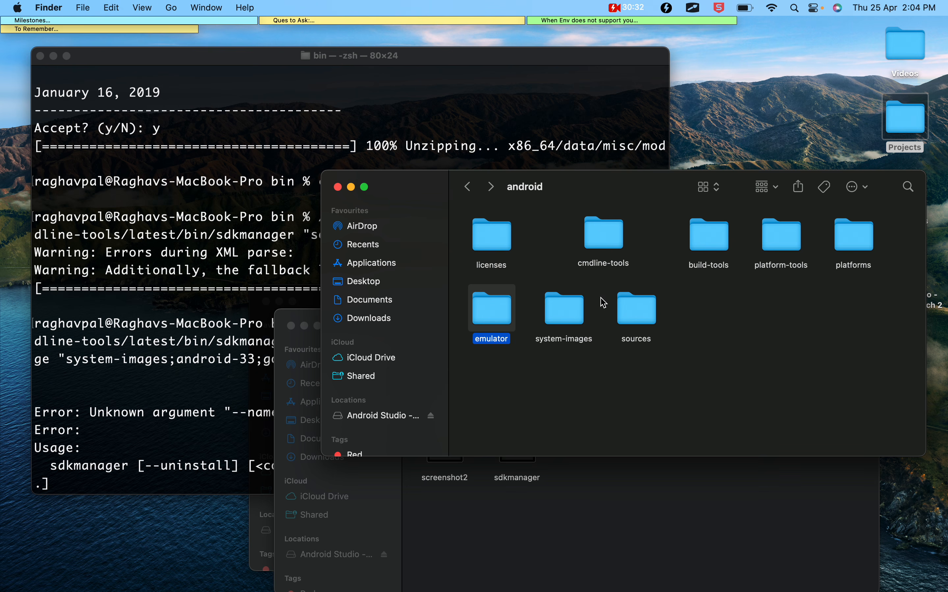
{"action": "key", "text": "super+space"}
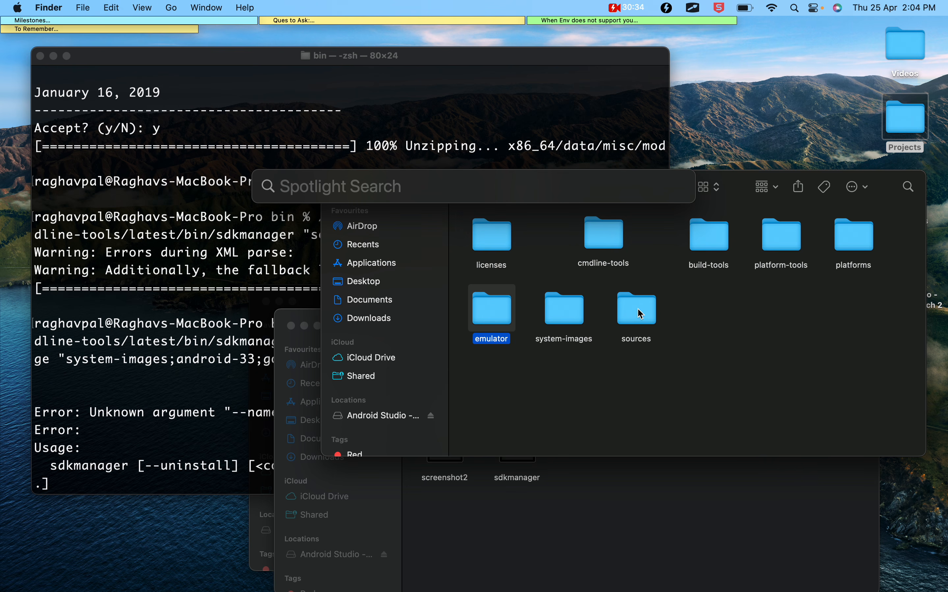
{"action": "left_click", "coordinate": [141, 275]}
{"action": "key", "text": "Return"}
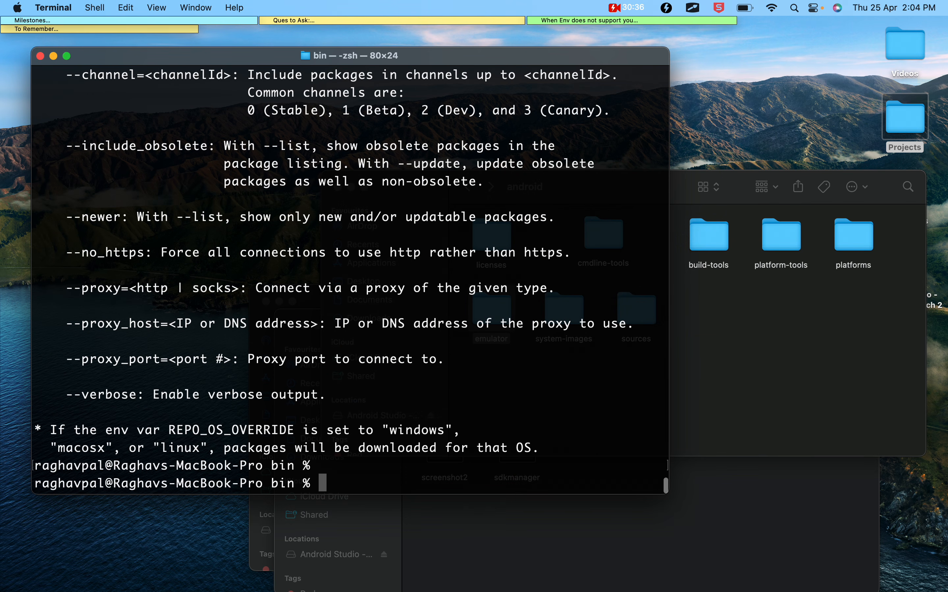
{"action": "type", "text": "open .z"}
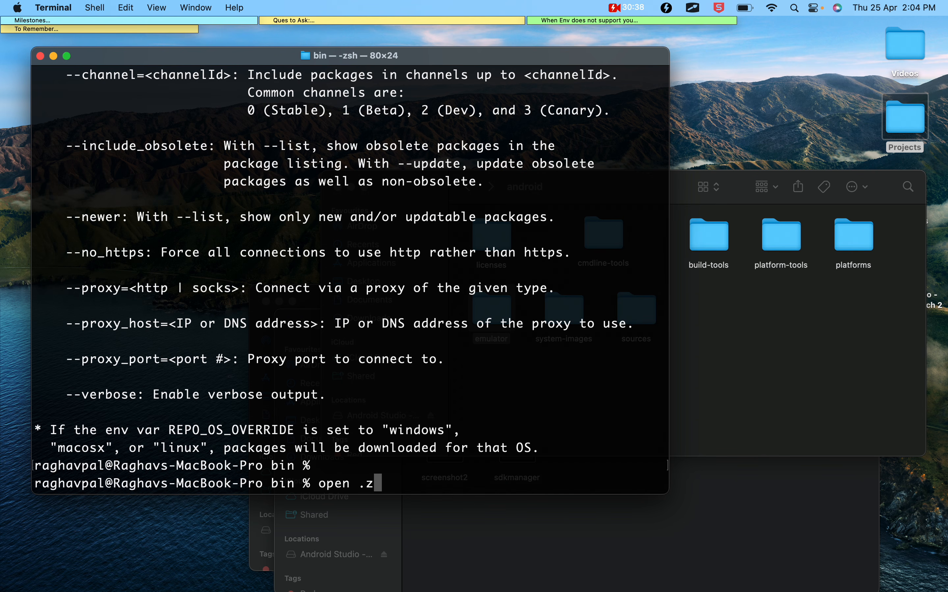
{"action": "type", "text": "shrc"}
{"action": "key", "text": "BackSpace"}
{"action": "key", "text": "BackSpace"}
{"action": "key", "text": "BackSpace"}
{"action": "key", "text": "BackSpace"}
{"action": "key", "text": "BackSpace"}
{"action": "key", "text": "BackSpace"}
{"action": "key", "text": "BackSpace"}
{"action": "key", "text": "BackSpace"}
{"action": "key", "text": "BackSpace"}
{"action": "key", "text": "BackSpace"}
{"action": "key", "text": "BackSpace"}
{"action": "key", "text": "super+t"}
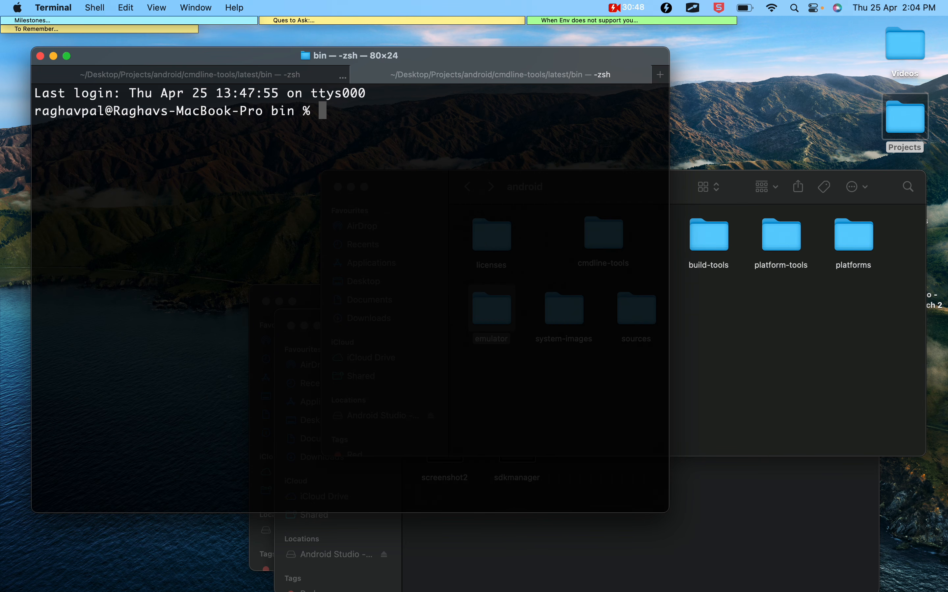
{"action": "key", "text": "Return"}
{"action": "key", "text": "Return"}
{"action": "type", "text": "open "}
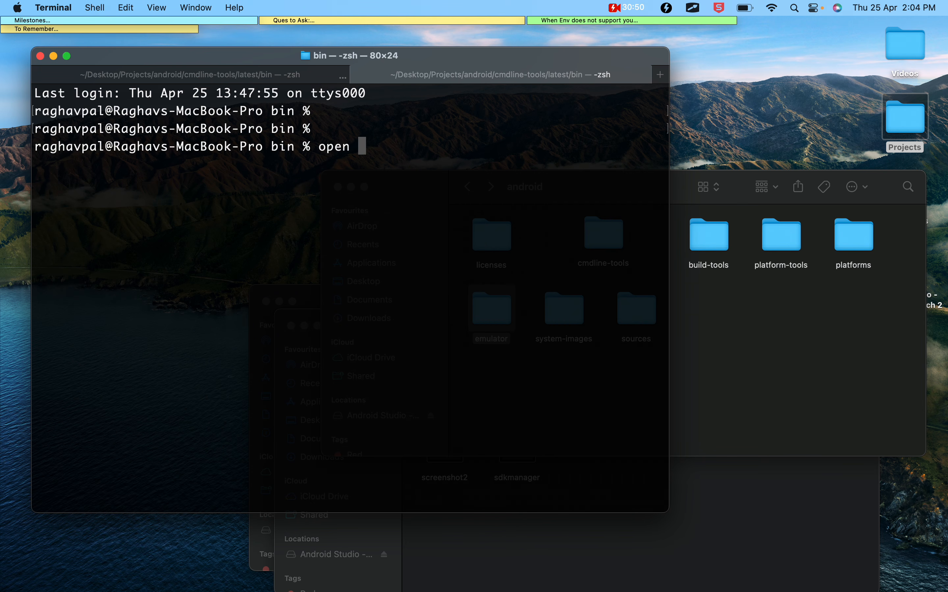
{"action": "type", "text": ".zshr"}
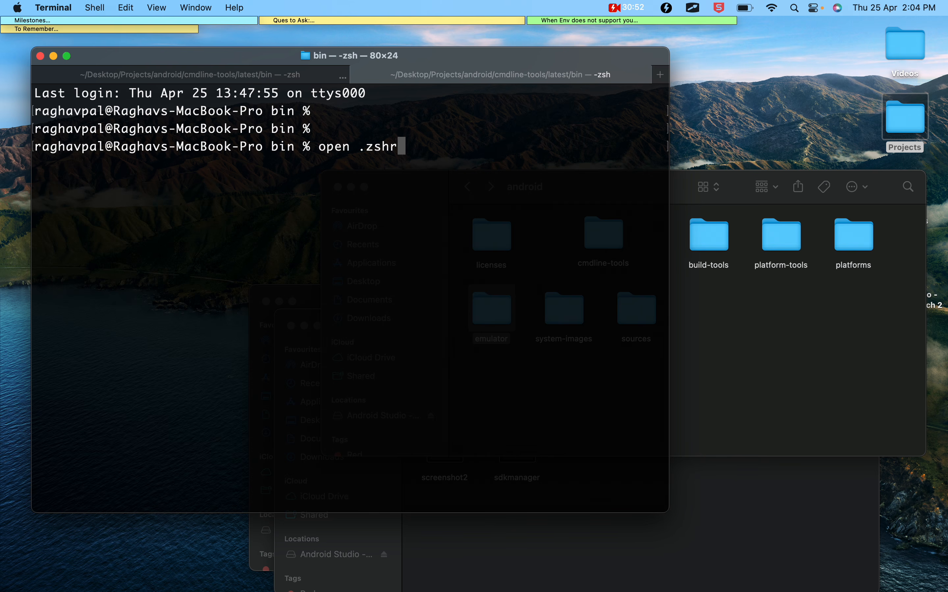
{"action": "key", "text": "BackSpace"}
{"action": "key", "text": "BackSpace"}
{"action": "key", "text": "BackSpace"}
{"action": "key", "text": "BackSpace"}
{"action": "key", "text": "BackSpace"}
{"action": "key", "text": "BackSpace"}
{"action": "key", "text": "BackSpace"}
{"action": "key", "text": "BackSpace"}
{"action": "key", "text": "BackSpace"}
{"action": "key", "text": "BackSpace"}
- Exit the open shell sessions and start a fresh Terminal window in the home folder
{"action": "type", "text": "exit"}
{"action": "key", "text": "Return"}
{"action": "type", "text": "exit"}
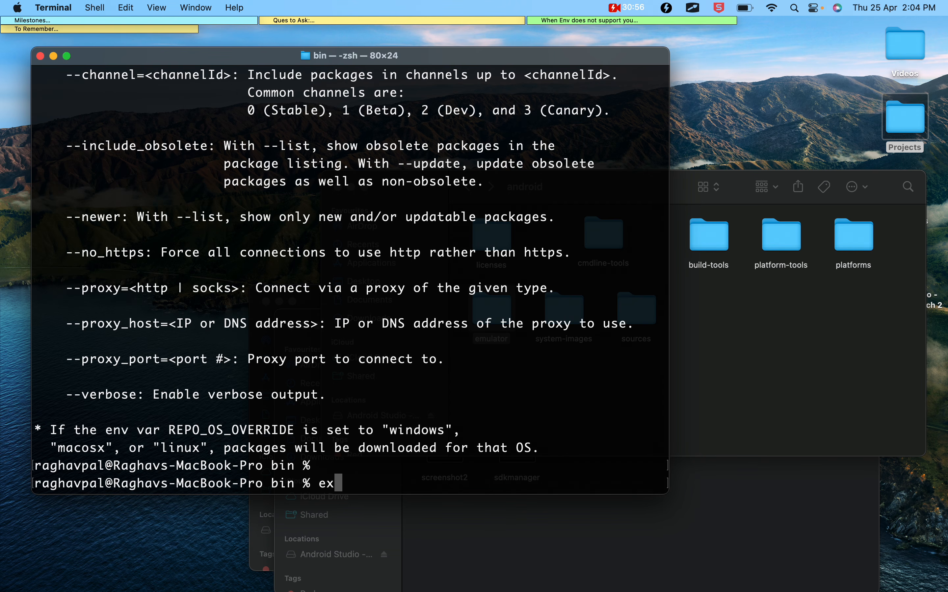
{"action": "key", "text": "Return"}
{"action": "key", "text": "super+space"}
{"action": "type", "text": "terminal"}
{"action": "key", "text": "Return"}
- Open the .zshrc file for editing from the home folder with the open command
{"action": "type", "text": "open .zs"}
{"action": "key", "text": "BackSpace"}
{"action": "key", "text": "BackSpace"}
{"action": "key", "text": "BackSpace"}
{"action": "key", "text": "BackSpace"}
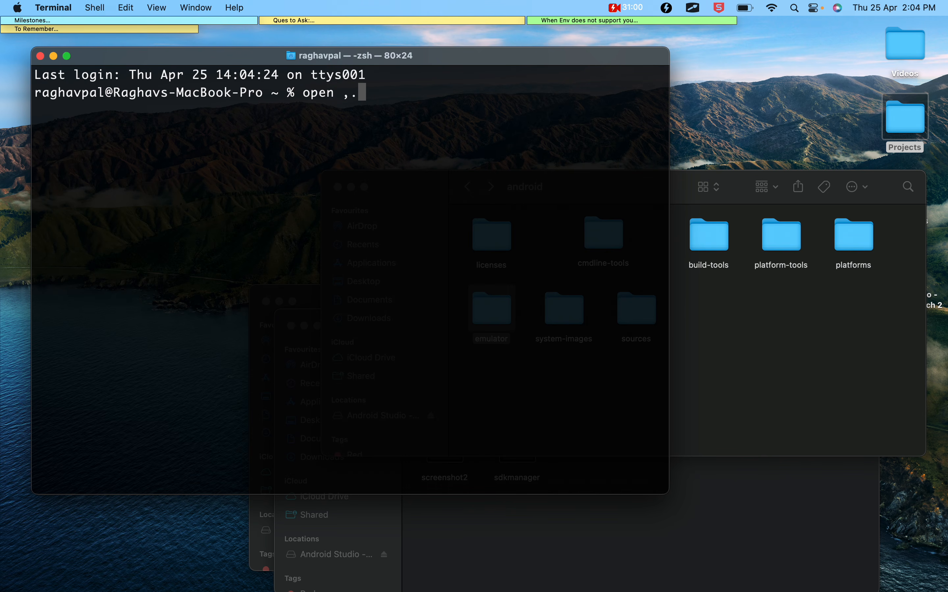
{"action": "type", "text": ".zs"}
{"action": "key", "text": "BackSpace"}
{"action": "type", "text": "shrc"}
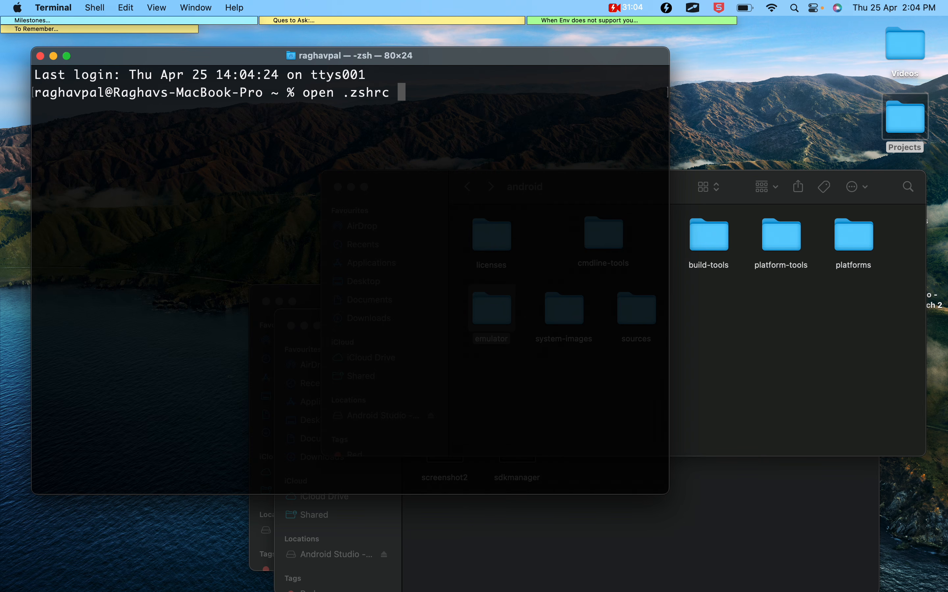
{"action": "key", "text": "Return"}
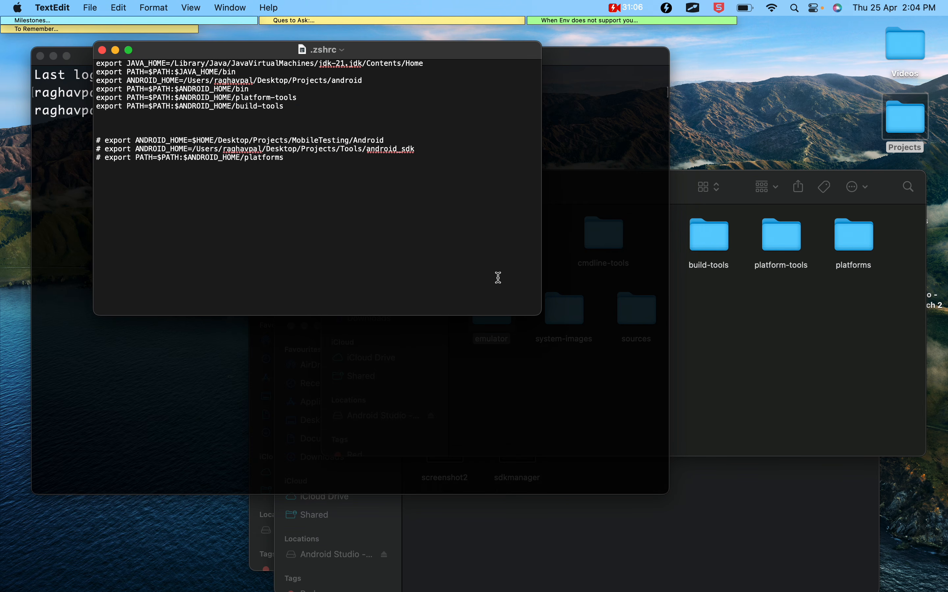
- Copy the build-tools export line in .zshrc and add it below as export PATH=$PATH:$ANDROID_HOME/platforms
{"action": "scroll", "coordinate": [194, 114], "scroll_direction": "up", "scroll_amount": 5}
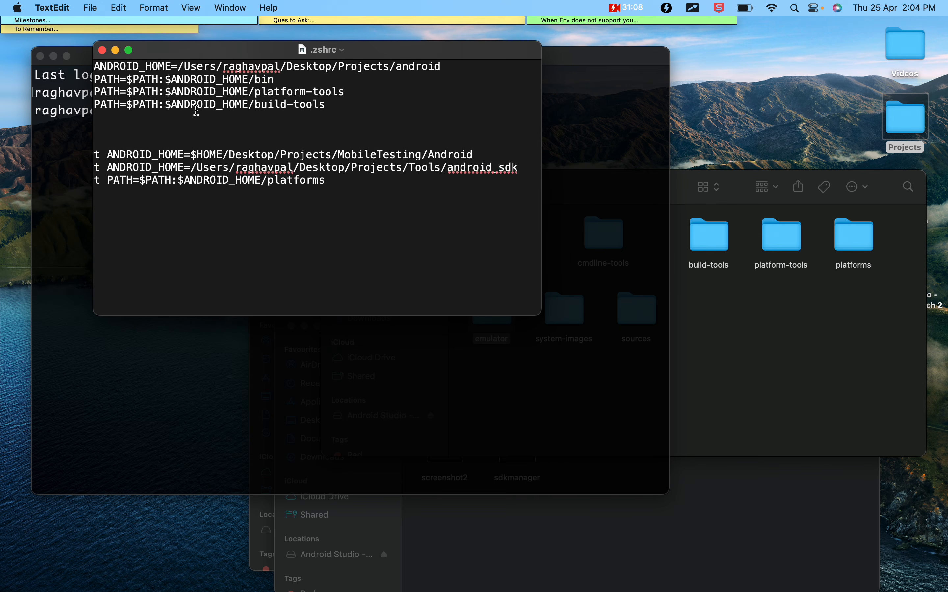
{"action": "scroll", "coordinate": [197, 113], "scroll_direction": "left", "scroll_amount": 3}
{"action": "scroll", "coordinate": [216, 152], "scroll_direction": "up", "scroll_amount": 2}
{"action": "left_click_drag", "start_coordinate": [379, 130], "coordinate": [82, 130]}
{"action": "key", "text": "super+c"}
{"action": "left_click", "coordinate": [389, 131]}
{"action": "key", "text": "Return"}
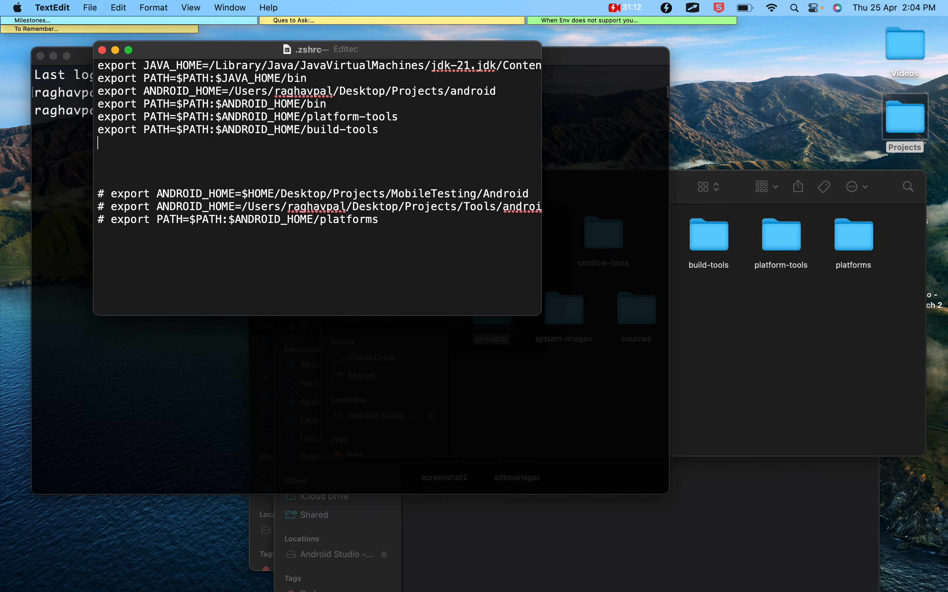
{"action": "key", "text": "super+v"}
{"action": "left_click_drag", "start_coordinate": [308, 141], "coordinate": [429, 140]}
{"action": "type", "text": "platform"}
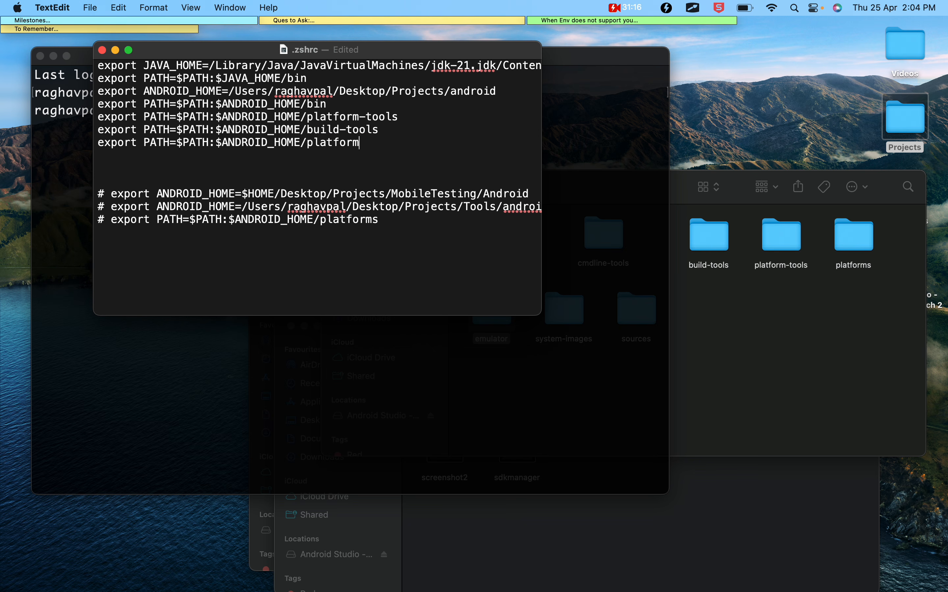
{"action": "type", "text": "s"}
- Add another line below the platforms entry reading export PATH=$PATH:$ANDROID_HOME/emulator
{"action": "key", "text": "Return"}
{"action": "key", "text": "super+v"}
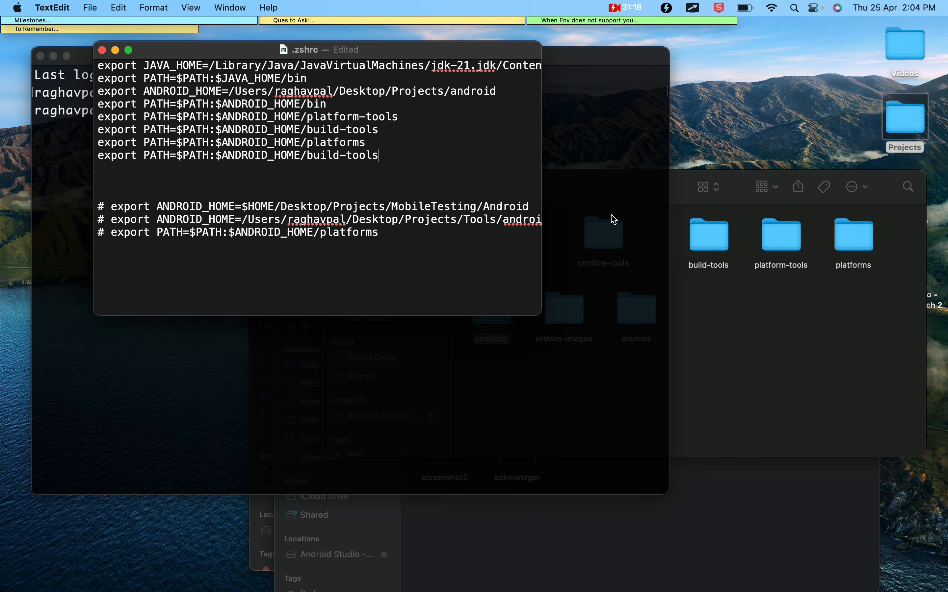
{"action": "left_click_drag", "start_coordinate": [310, 155], "coordinate": [420, 152]}
{"action": "type", "text": "emulator"}
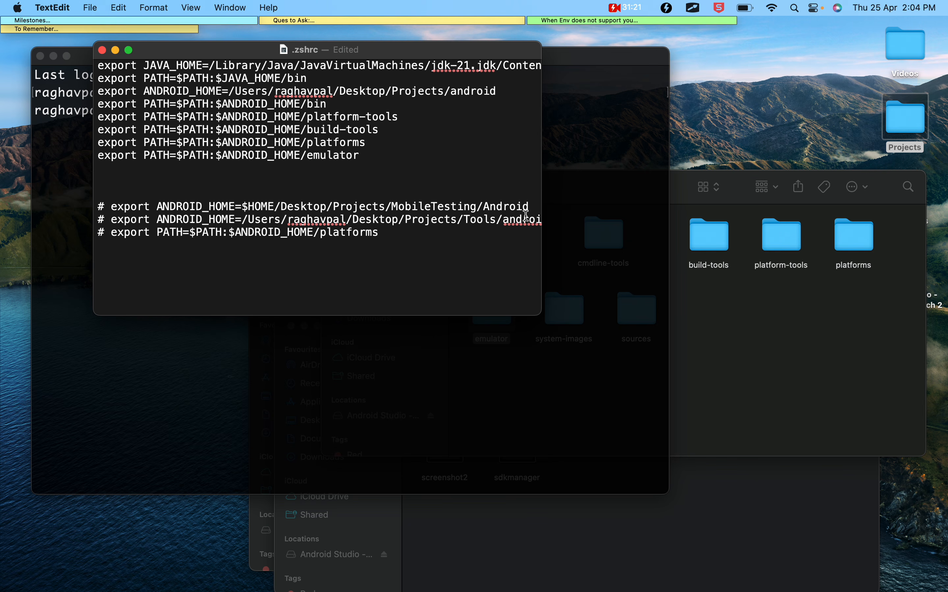
- Check the added path entries against the android folder, and save and close .zshrc
{"action": "left_click", "coordinate": [717, 291]}
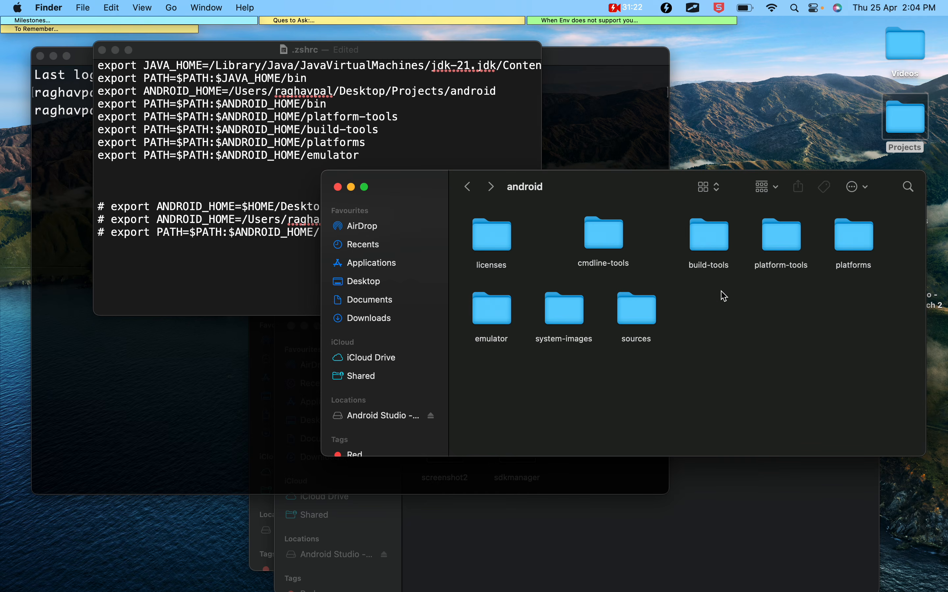
{"action": "left_click", "coordinate": [278, 164]}
{"action": "key", "text": "super+s"}
{"action": "left_click", "coordinate": [102, 50]}
- Exit the current shell session and open a new Terminal window to load the updated environment variables
{"action": "left_click", "coordinate": [110, 177]}
{"action": "type", "text": "ex"}
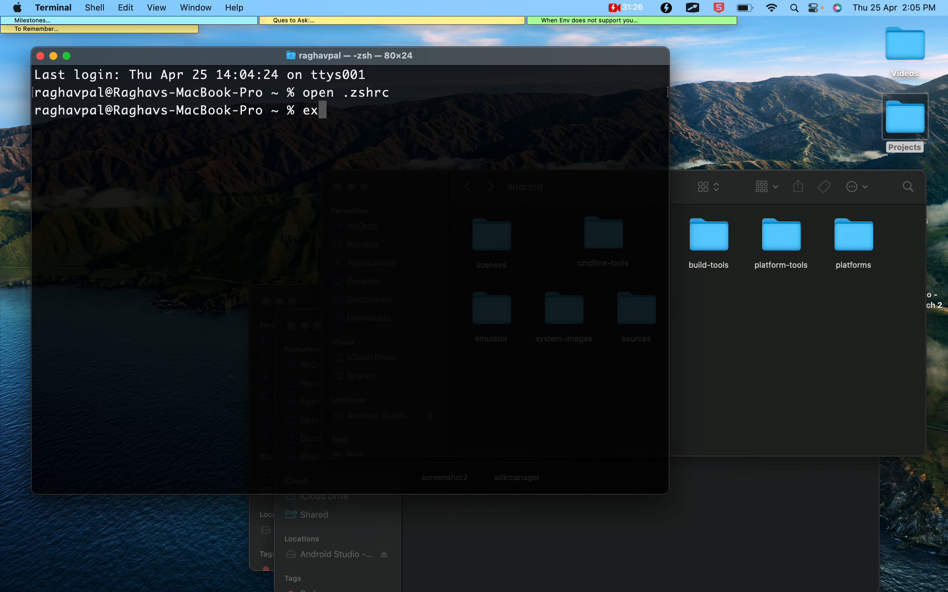
{"action": "type", "text": "it"}
{"action": "key", "text": "Return"}
{"action": "key", "text": "super+space"}
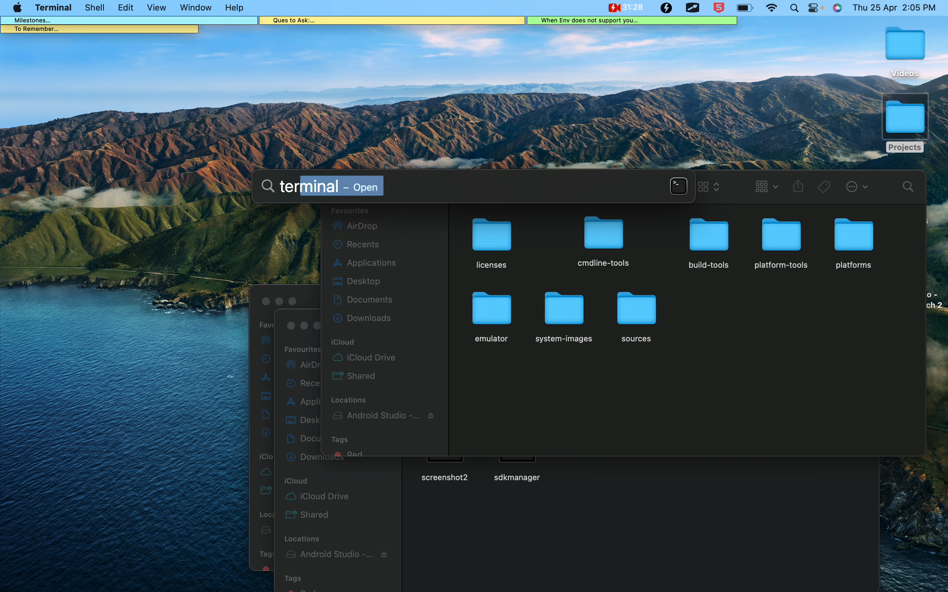
{"action": "key", "text": "Return"}
- Try running the sdkmanager executable from the bin folder with create avd --name "AVD1" --package "system-images;android-33;google_apis;x86_64" from the notes
{"action": "left_click", "coordinate": [526, 553]}
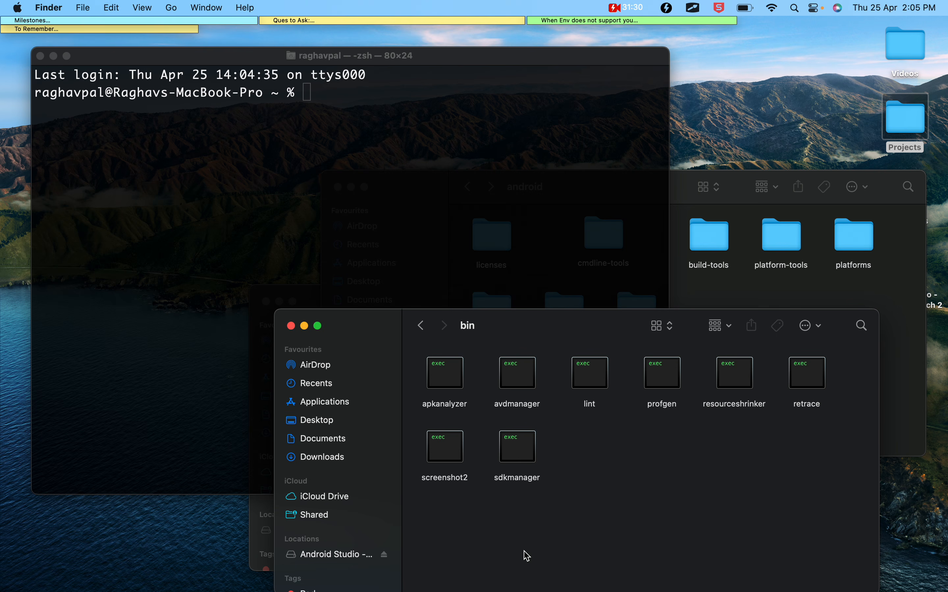
{"action": "left_click_drag", "start_coordinate": [514, 475], "coordinate": [290, 196]}
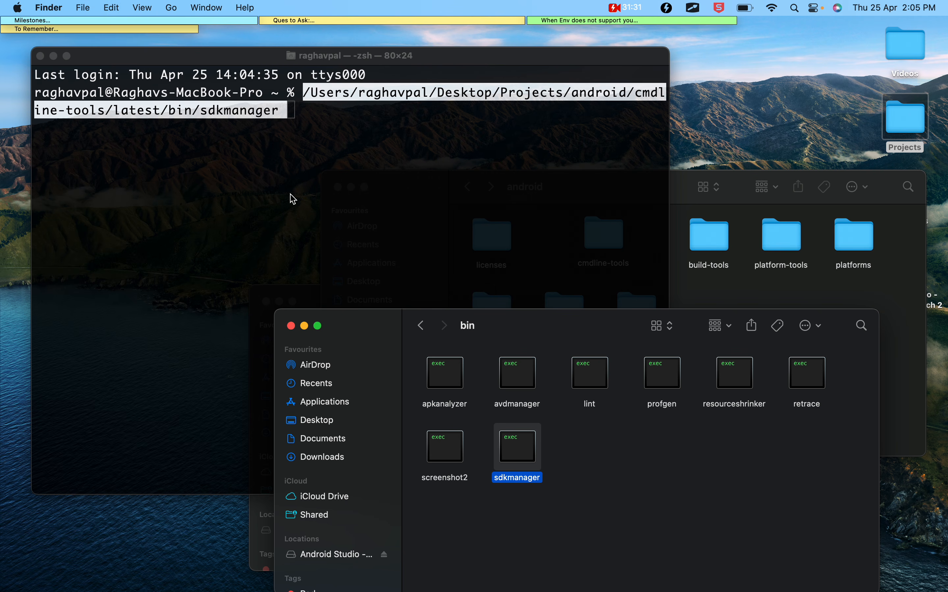
{"action": "left_click", "coordinate": [291, 123]}
{"action": "key", "text": "ctrl+Right"}
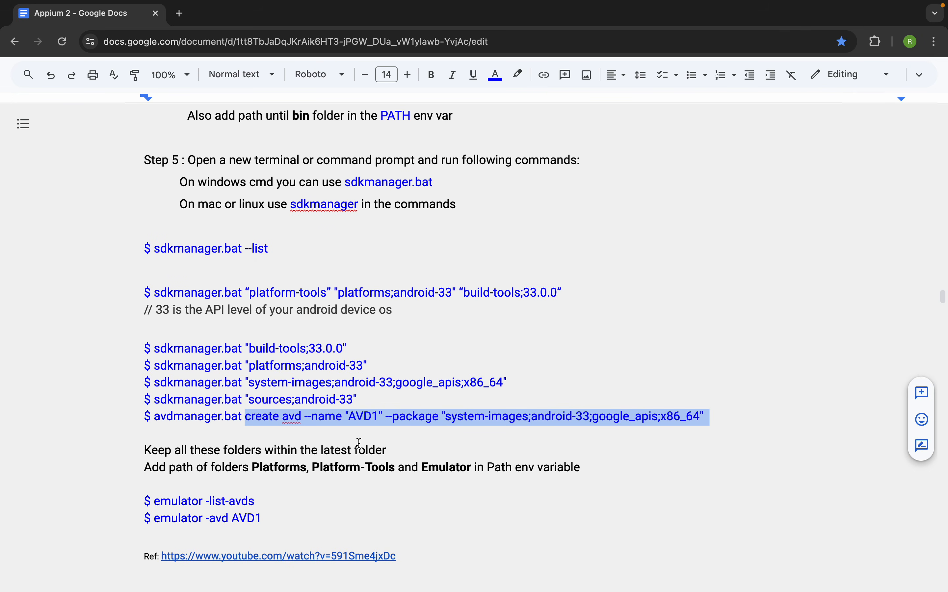
{"action": "key", "text": "ctrl+Left"}
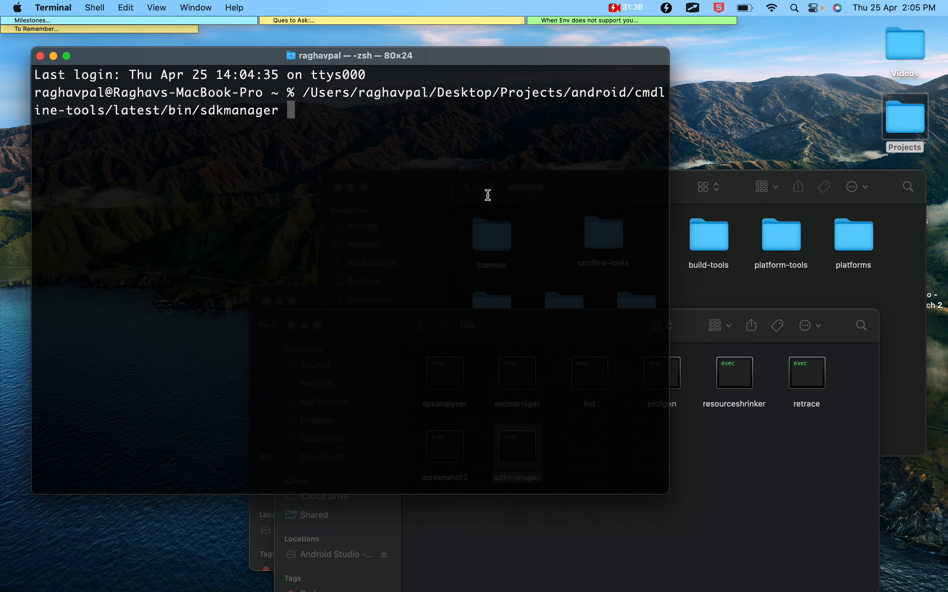
{"action": "right_click", "coordinate": [488, 198]}
{"action": "left_click", "coordinate": [407, 144]}
{"action": "key", "text": "super+v"}
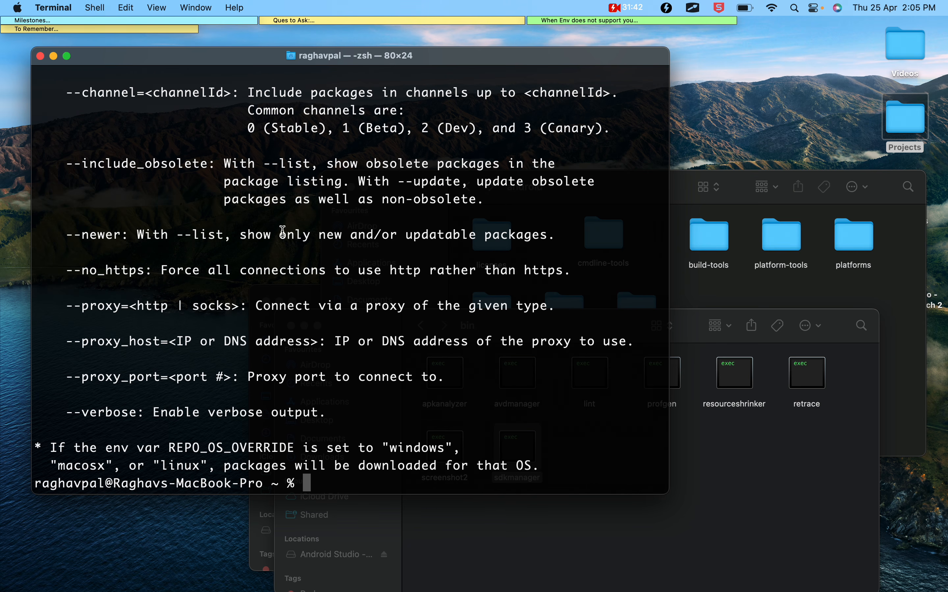
- Review the sdkmanager output back to the entered command, and clear the Terminal screen
{"action": "left_click_drag", "start_coordinate": [230, 465], "coordinate": [484, 466]}
{"action": "left_click_drag", "start_coordinate": [129, 450], "coordinate": [275, 450]}
{"action": "scroll", "coordinate": [272, 449], "scroll_direction": "up", "scroll_amount": 10}
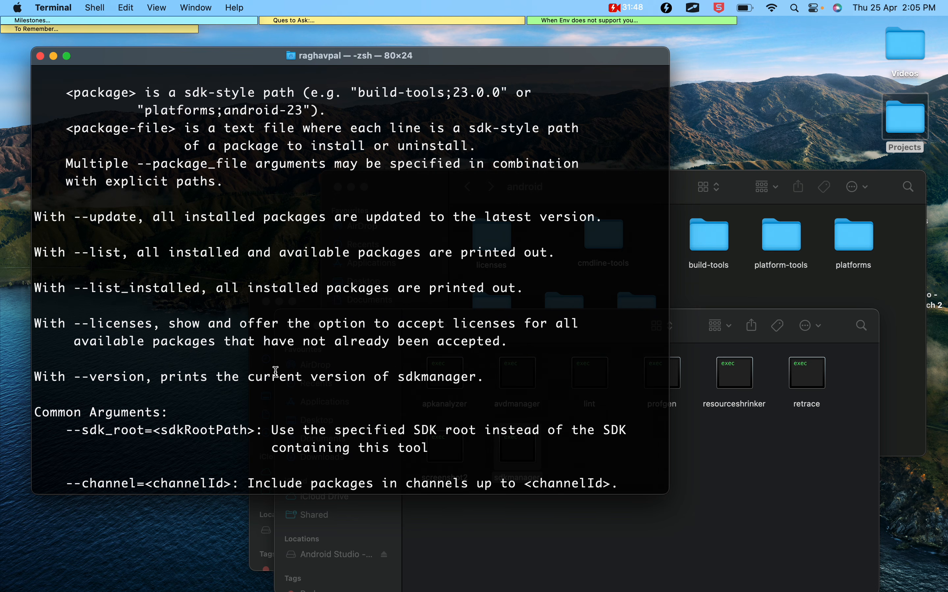
{"action": "scroll", "coordinate": [276, 372], "scroll_direction": "up", "scroll_amount": 8}
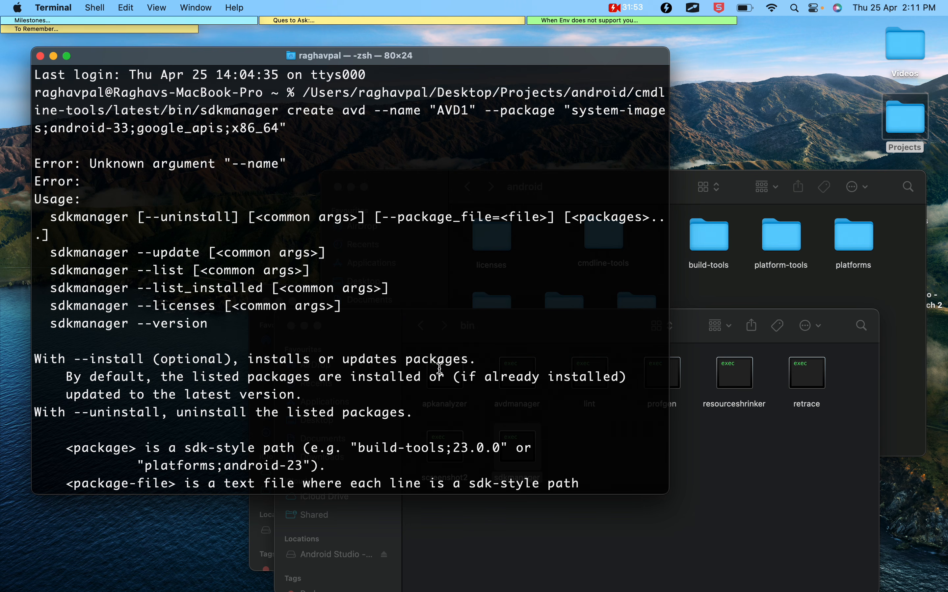
{"action": "scroll", "coordinate": [453, 419], "scroll_direction": "down", "scroll_amount": 15}
{"action": "type", "text": "clea"}
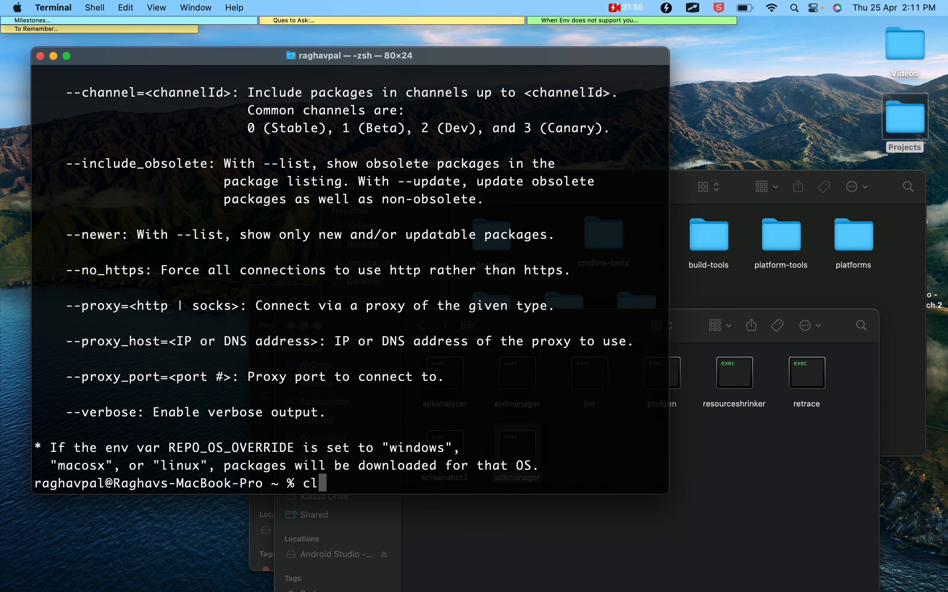
{"action": "type", "text": "r"}
{"action": "key", "text": "BackSpace"}
{"action": "key", "text": "BackSpace"}
{"action": "key", "text": "BackSpace"}
{"action": "type", "text": "ear"}
{"action": "key", "text": "Return"}
- Try running sdkmanager with --create avd --force --name Pixel3A_API33 --package "system-images;android-33;google_apis;x86_64" --tag default --device pixel_3a
{"action": "left_click", "coordinate": [795, 474]}
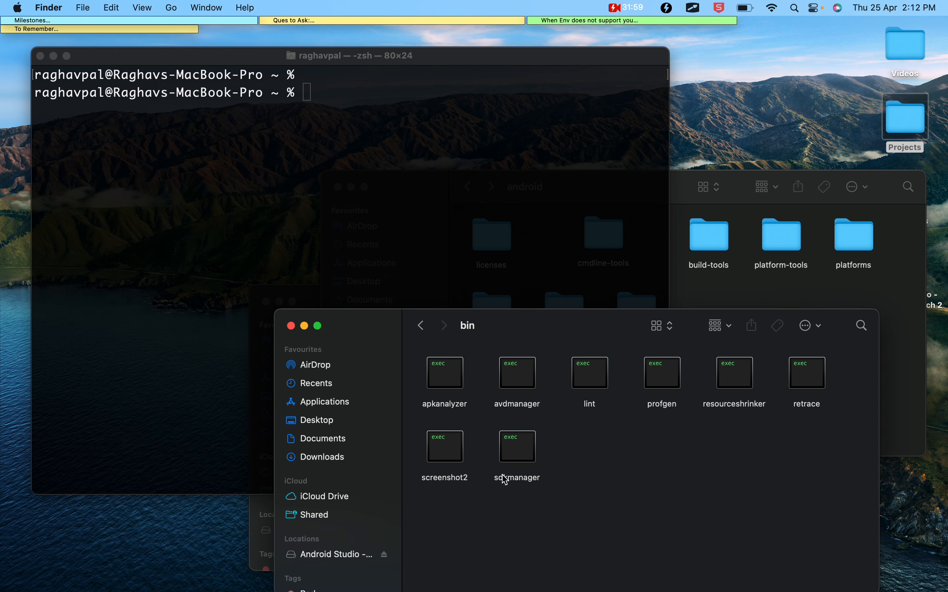
{"action": "left_click_drag", "start_coordinate": [523, 452], "coordinate": [360, 226]}
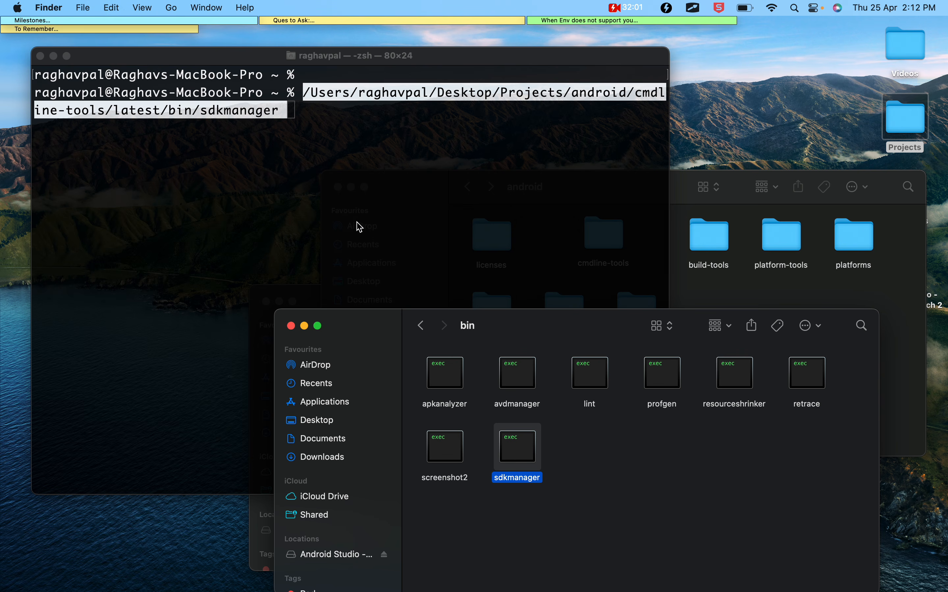
{"action": "key", "text": "super+v"}
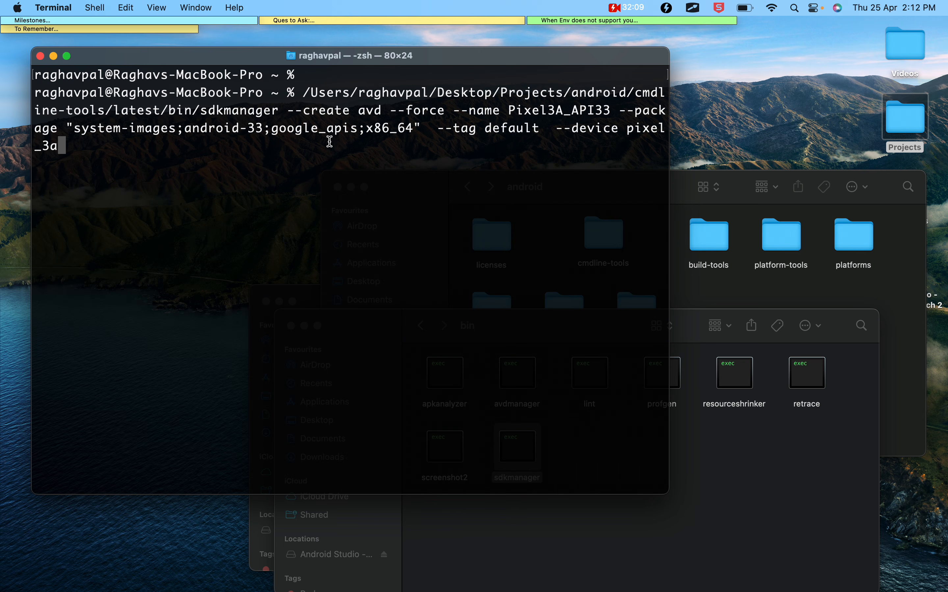
{"action": "key", "text": "Return"}
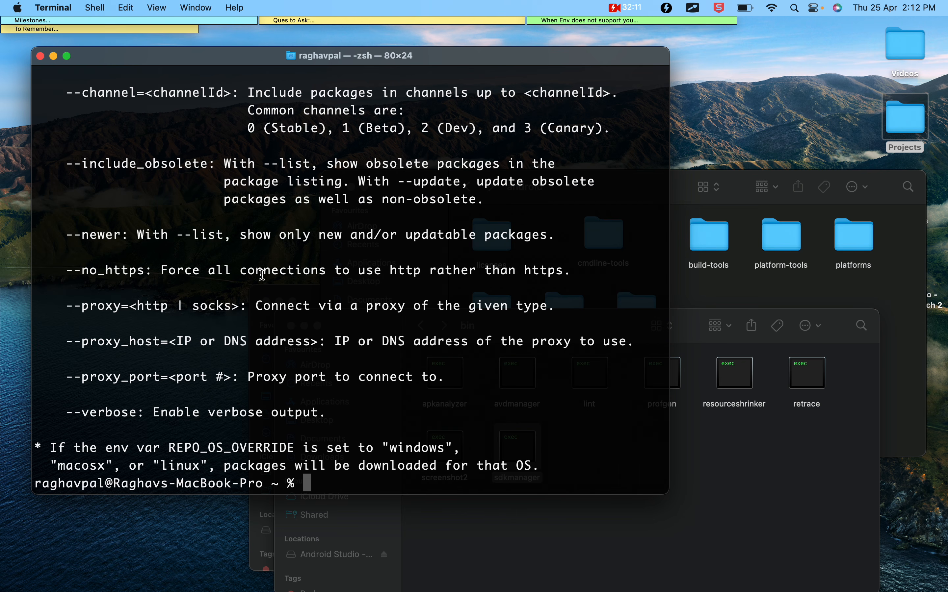
- Examine the Terminal history for the argument error of the create avd command and the usage text of sdkmanager
{"action": "scroll", "coordinate": [322, 403], "scroll_direction": "up", "scroll_amount": 10}
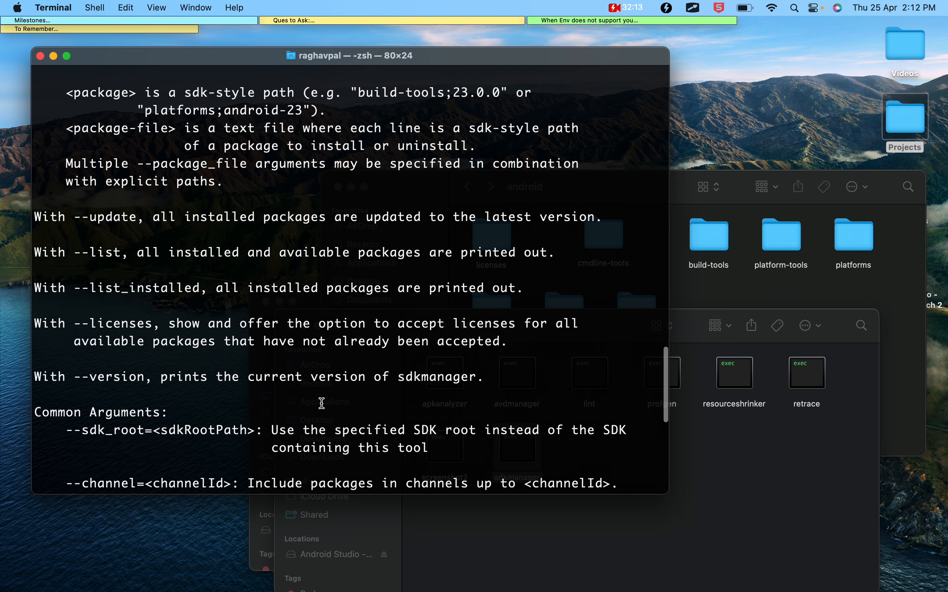
{"action": "scroll", "coordinate": [321, 403], "scroll_direction": "up", "scroll_amount": 20}
{"action": "scroll", "coordinate": [321, 404], "scroll_direction": "up", "scroll_amount": 15}
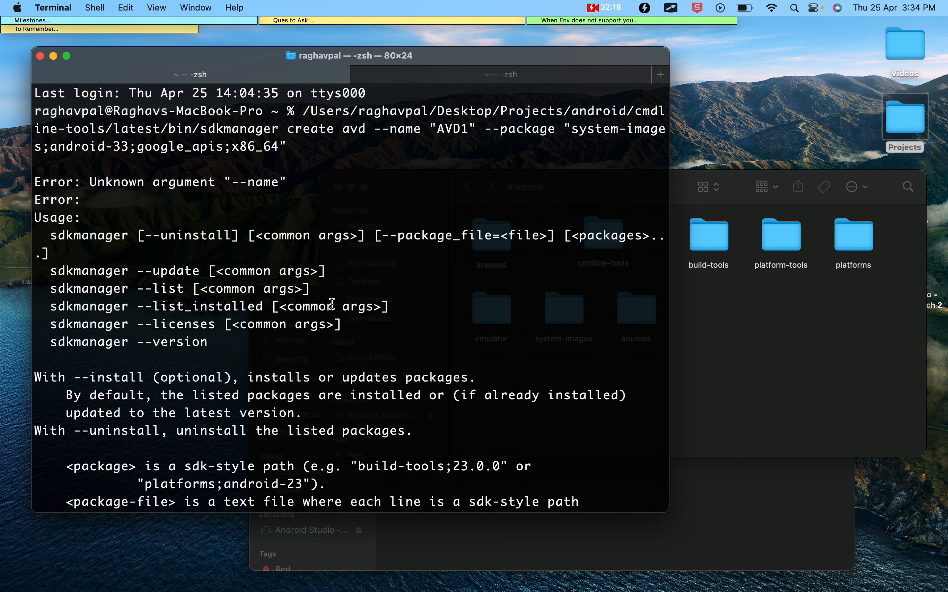
{"action": "key", "text": "ctrl+a"}
{"action": "left_click_drag", "start_coordinate": [94, 176], "coordinate": [338, 203]}
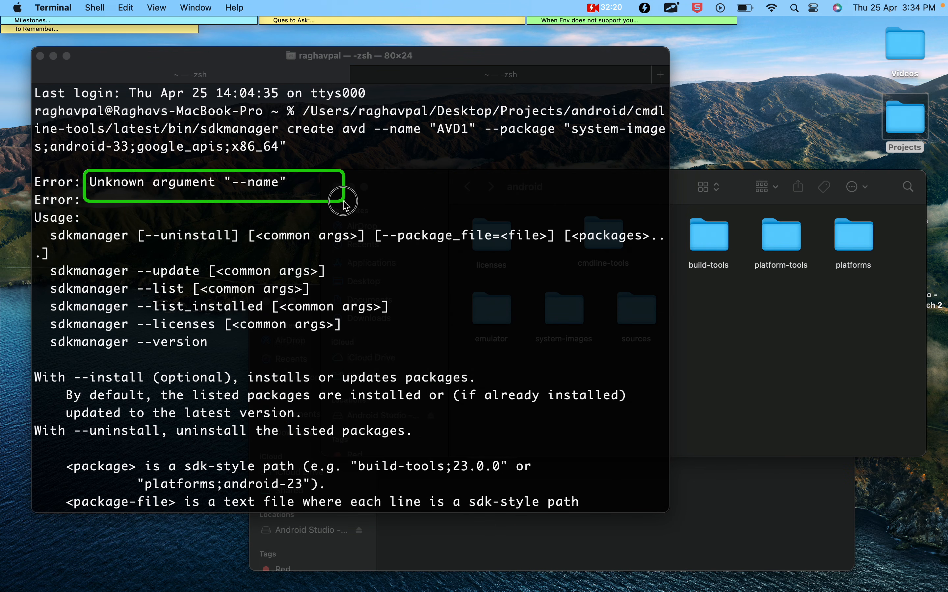
{"action": "key", "text": "Escape"}
{"action": "scroll", "coordinate": [332, 198], "scroll_direction": "down", "scroll_amount": 15}
{"action": "scroll", "coordinate": [332, 198], "scroll_direction": "down", "scroll_amount": 15}
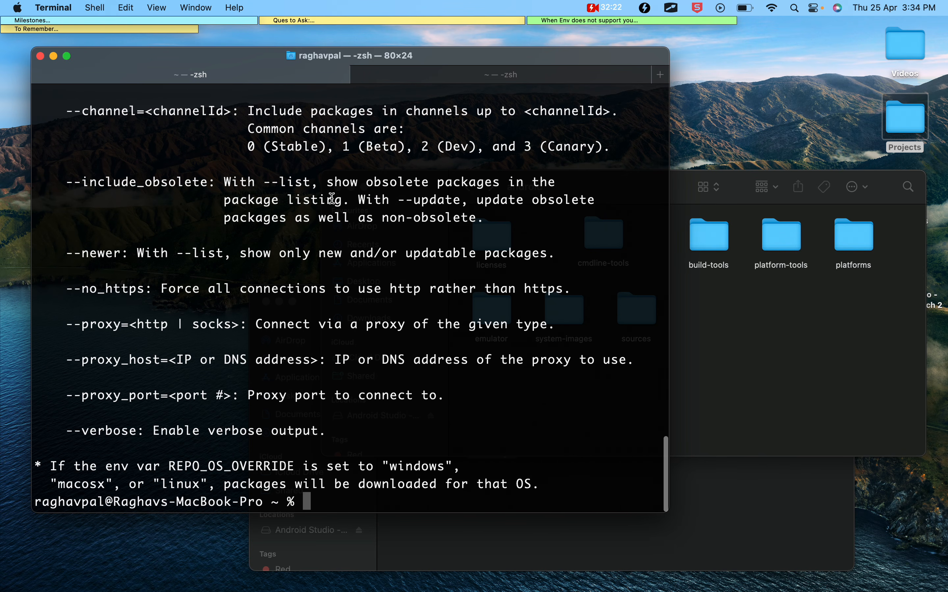
{"action": "scroll", "coordinate": [332, 198], "scroll_direction": "up", "scroll_amount": 10}
{"action": "scroll", "coordinate": [332, 197], "scroll_direction": "up", "scroll_amount": 3}
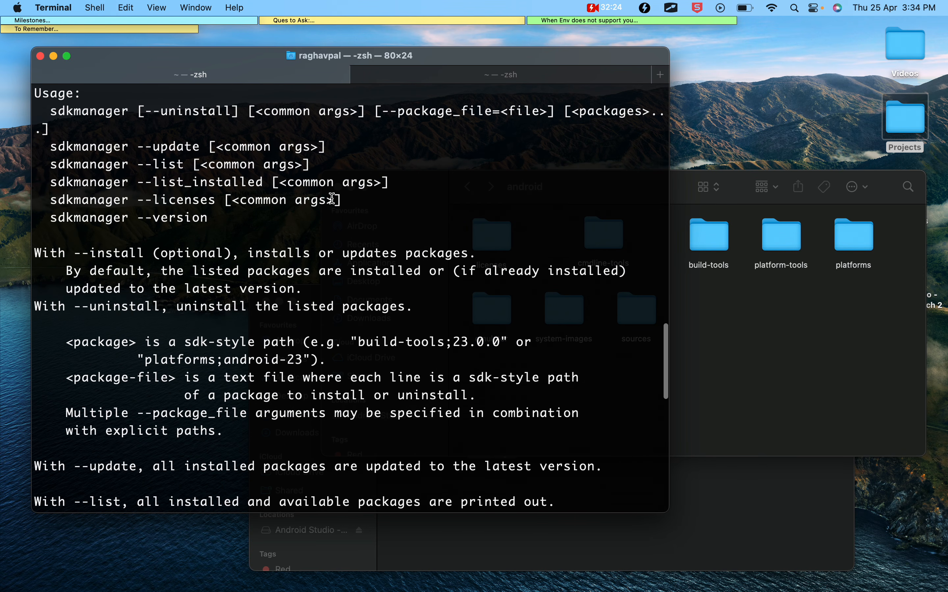
- Inspect the error lines in the Terminal output and the arguments of the sdkmanager create avd command above them
{"action": "key", "text": "ctrl+a"}
{"action": "left_click_drag", "start_coordinate": [93, 121], "coordinate": [360, 173]}
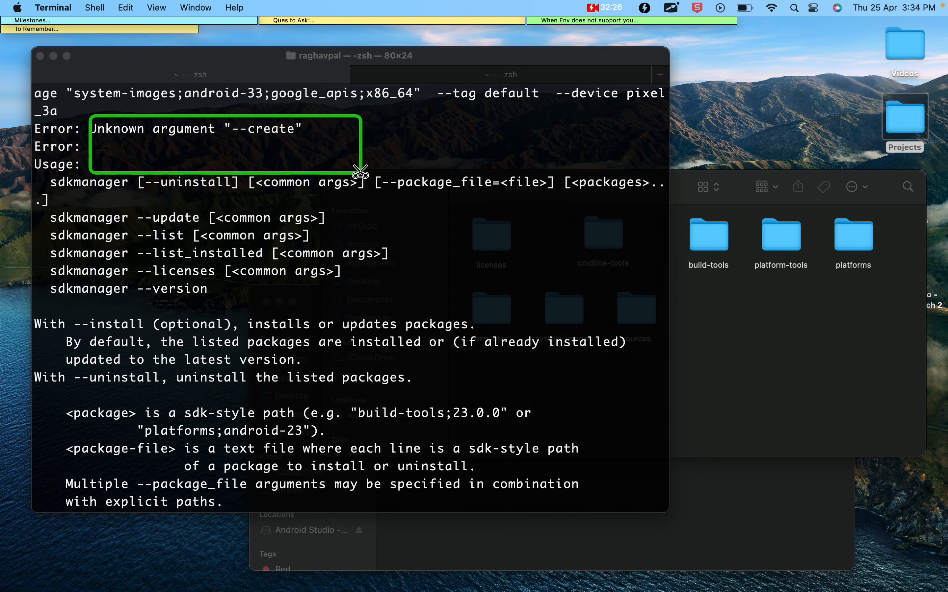
{"action": "key", "text": "Escape"}
{"action": "scroll", "coordinate": [278, 212], "scroll_direction": "up", "scroll_amount": 3}
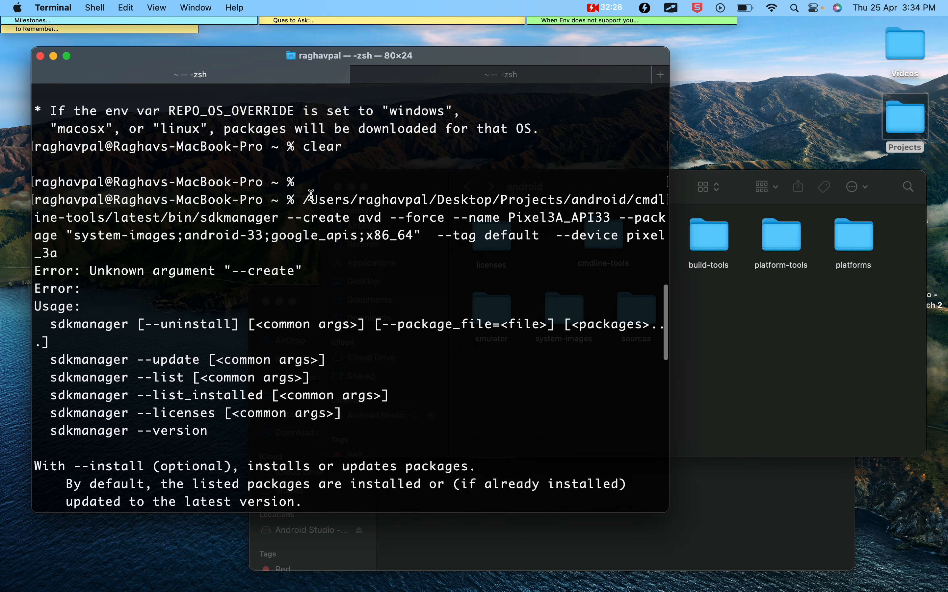
{"action": "left_click_drag", "start_coordinate": [306, 236], "coordinate": [225, 236]}
- In Finder, open the bin folder inside cmdline-tools/latest and select the avdmanager executable
{"action": "left_click", "coordinate": [829, 344]}
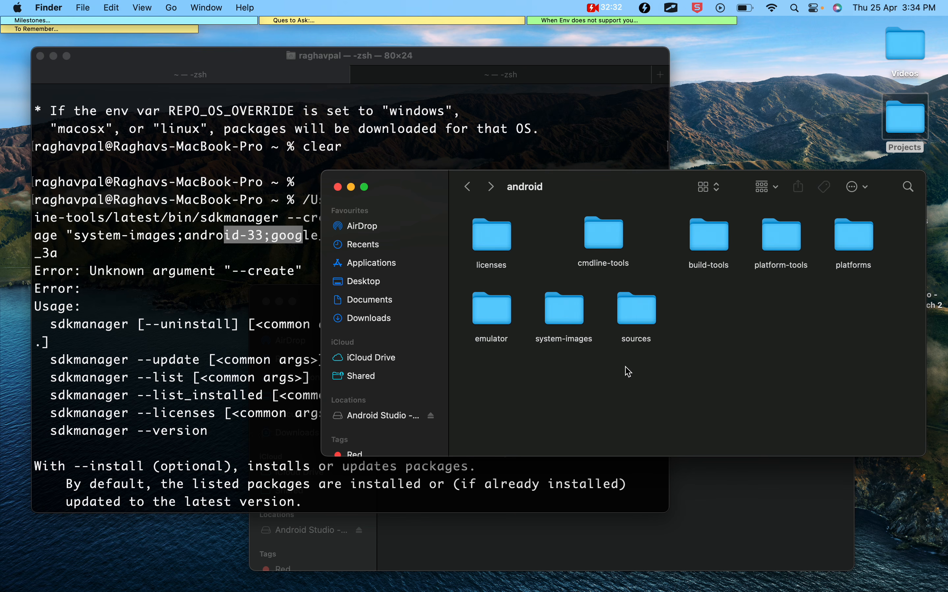
{"action": "double_click", "coordinate": [602, 243]}
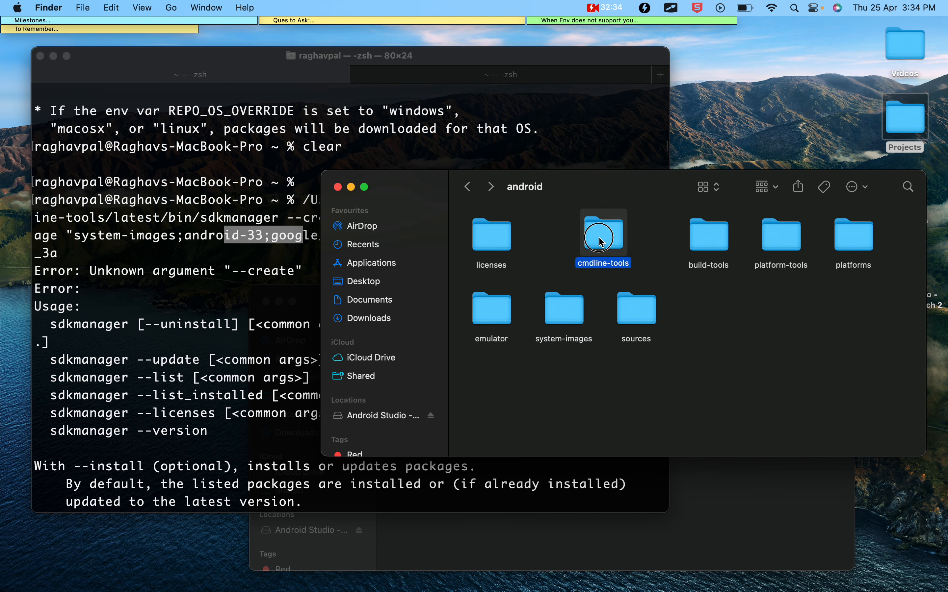
{"action": "double_click", "coordinate": [509, 240]}
{"action": "double_click", "coordinate": [493, 243]}
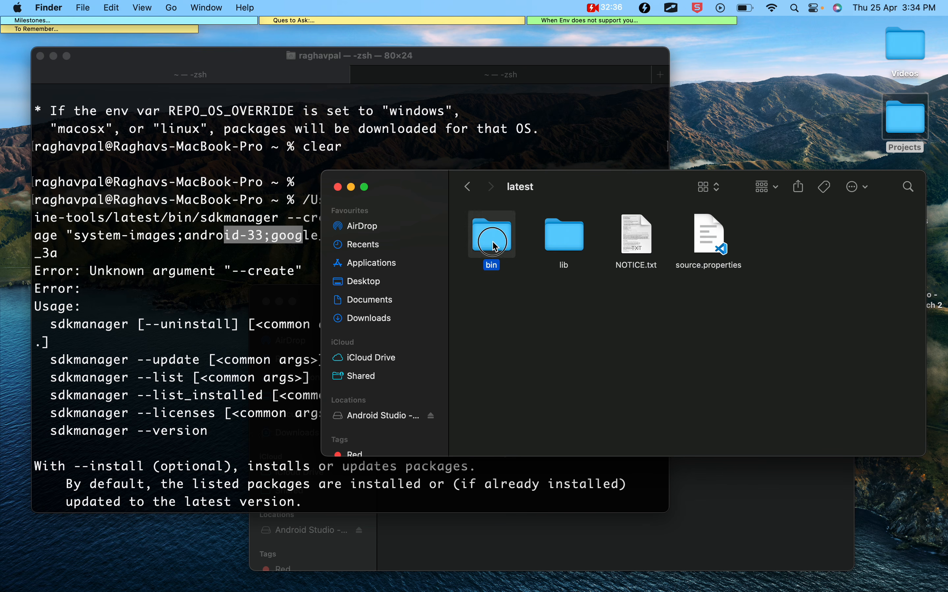
{"action": "left_click", "coordinate": [489, 337]}
{"action": "left_click", "coordinate": [548, 267]}
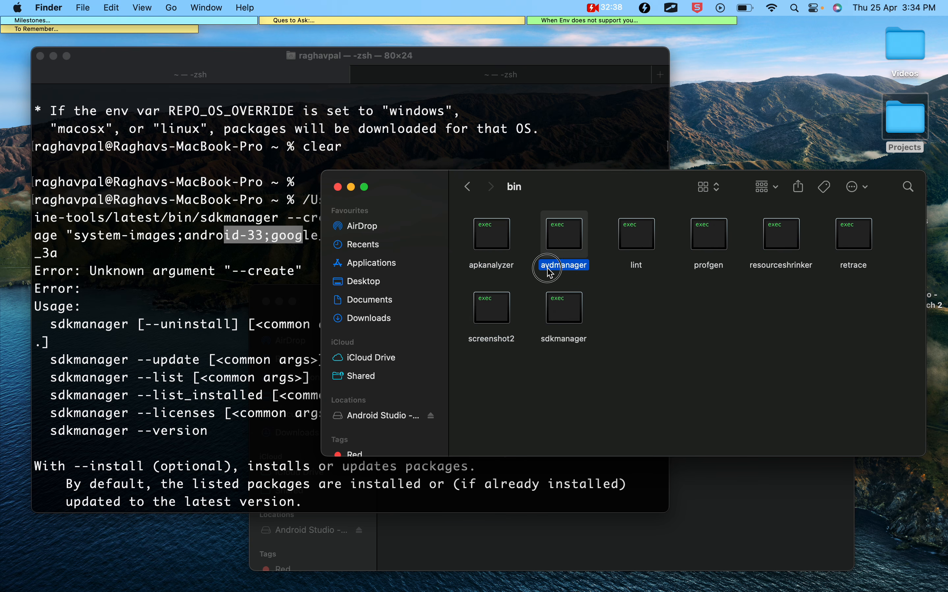
{"action": "left_click", "coordinate": [576, 269]}
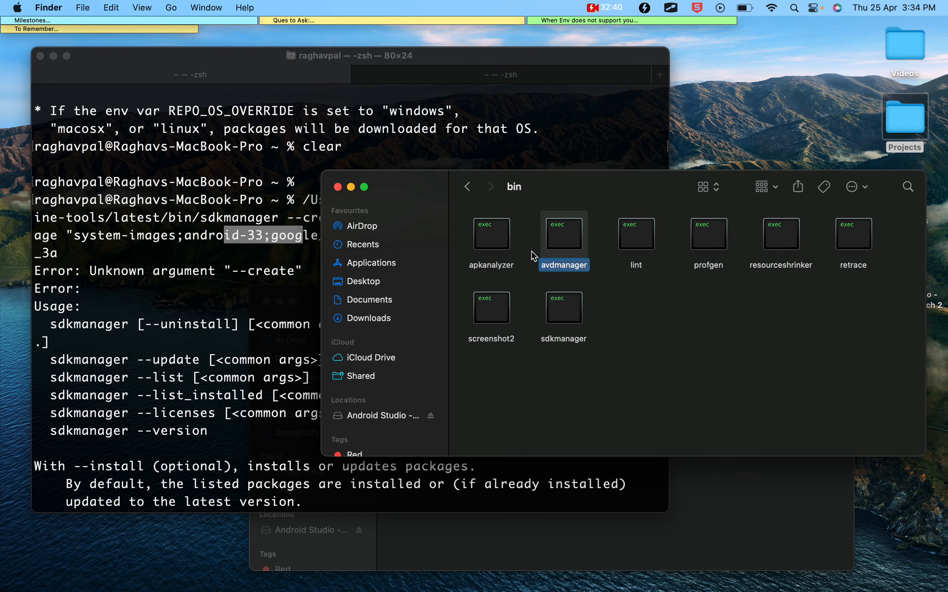
- Return to Terminal and clear the screen of the sdkmanager output
{"action": "left_click", "coordinate": [207, 309]}
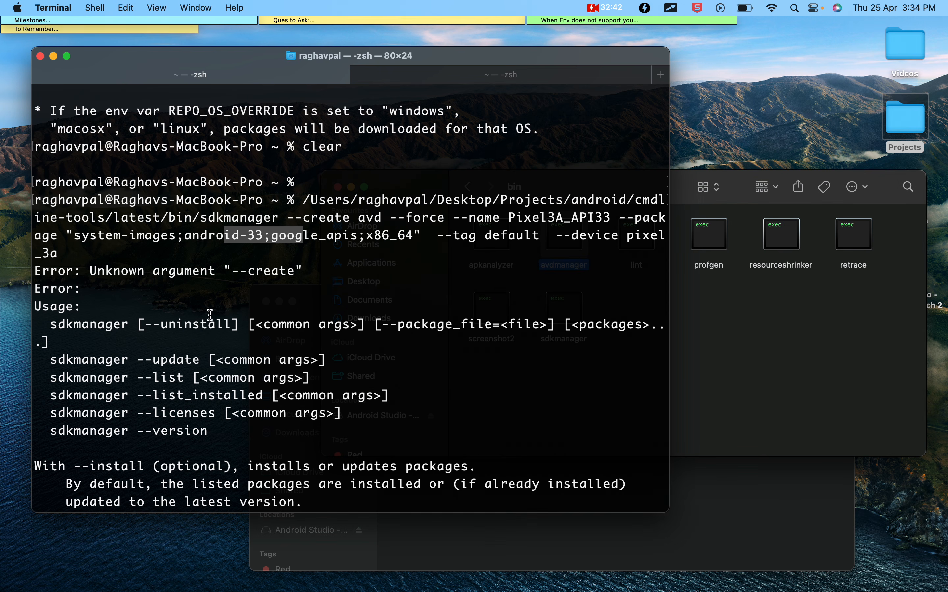
{"action": "left_click", "coordinate": [307, 440]}
{"action": "scroll", "coordinate": [307, 439], "scroll_direction": "down", "scroll_amount": 10}
{"action": "type", "text": "clear"}
{"action": "key", "text": "Return"}
{"action": "key", "text": "Return"}
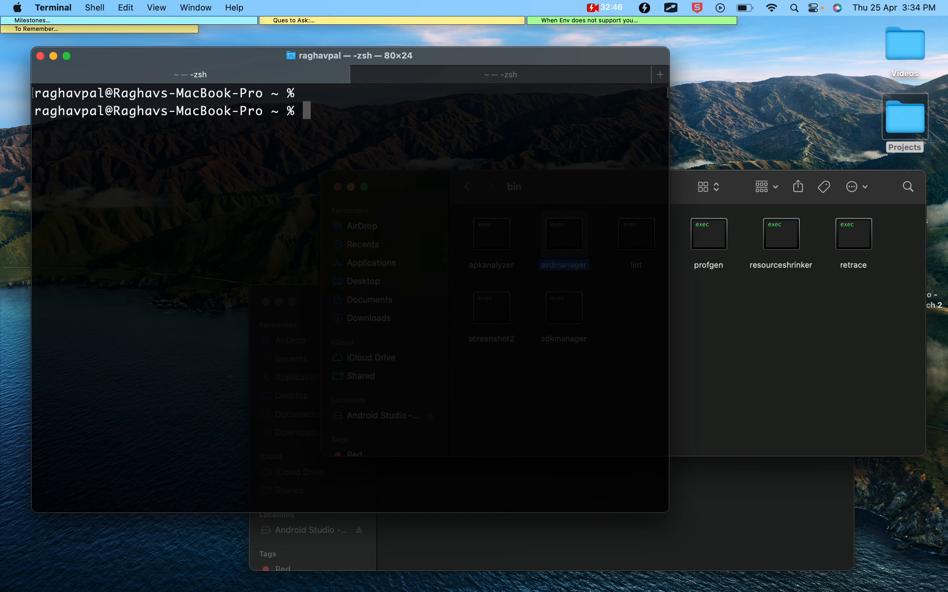
- Move the Finder bin window clear of the Terminal prompt, and try running avdmanager by its name alone
{"action": "left_click", "coordinate": [783, 348]}
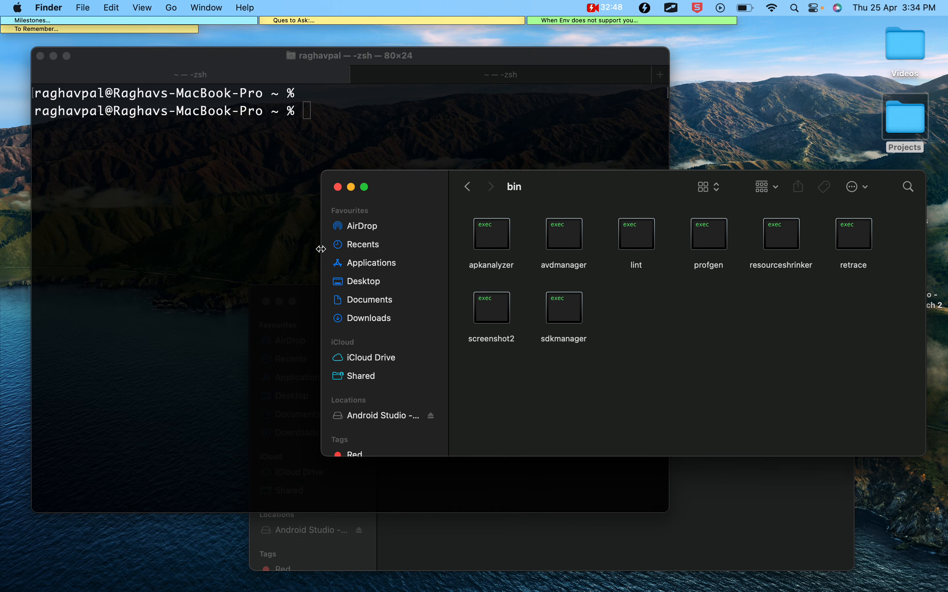
{"action": "left_click_drag", "start_coordinate": [554, 186], "coordinate": [429, 352]}
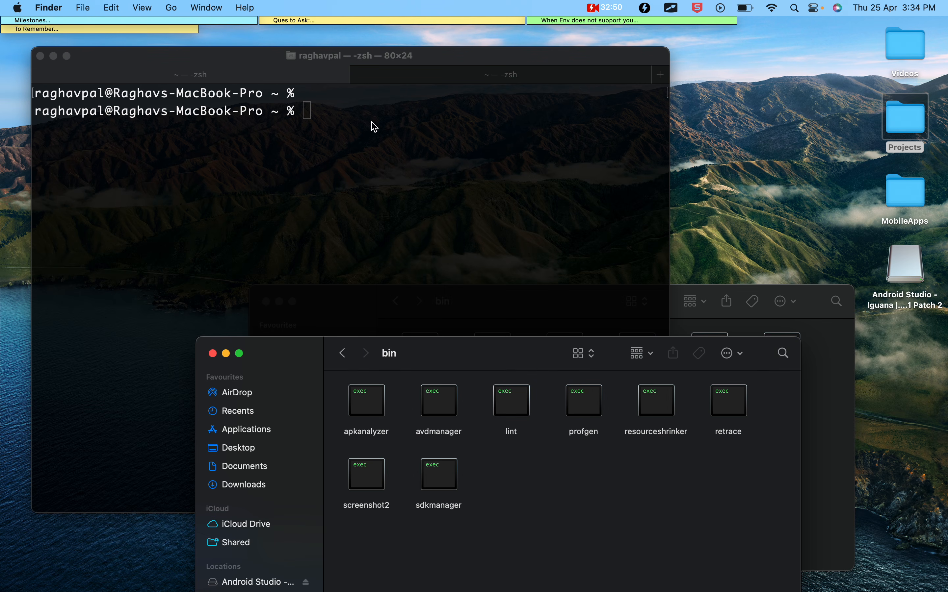
{"action": "left_click", "coordinate": [369, 151]}
{"action": "type", "text": "avd"}
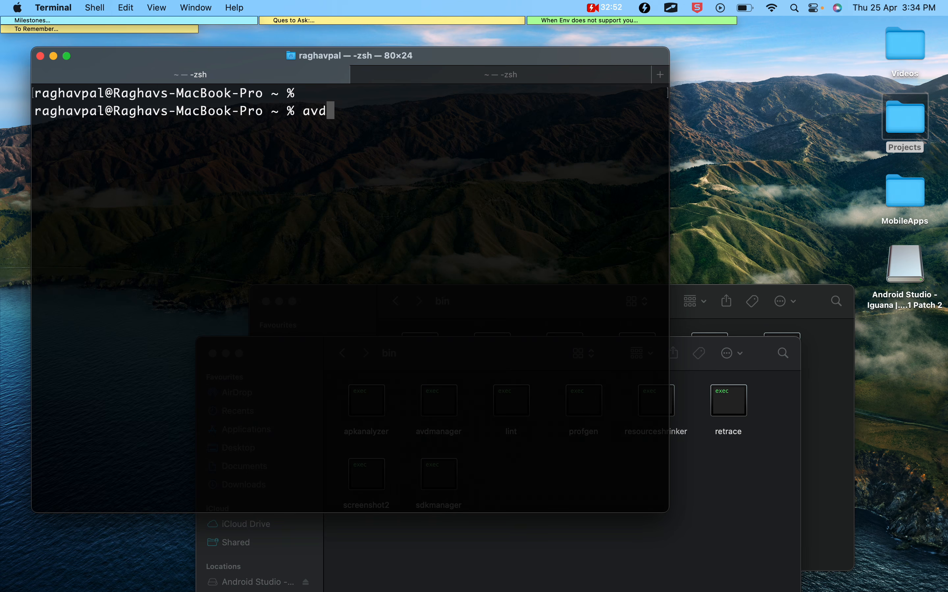
{"action": "type", "text": "manager"}
{"action": "key", "text": "Return"}
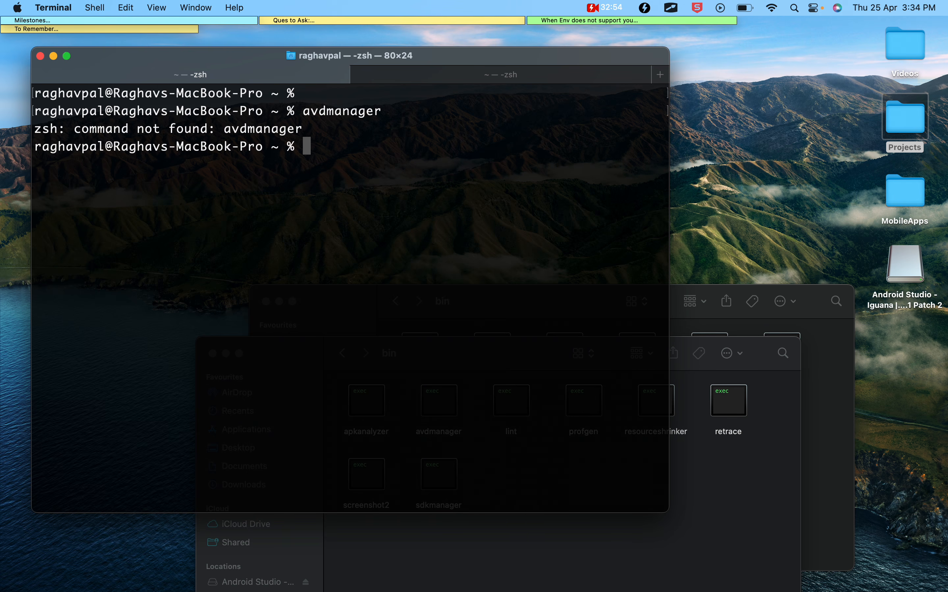
- Insert the full path of the avdmanager executable from the Finder bin folder into Terminal and run it without arguments
{"action": "left_click", "coordinate": [714, 489]}
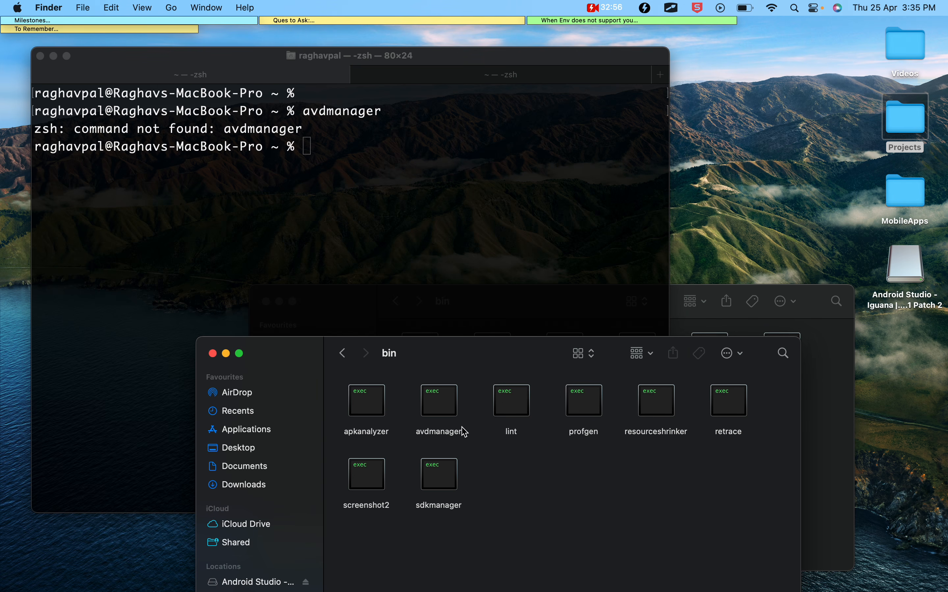
{"action": "left_click", "coordinate": [441, 420]}
{"action": "left_click_drag", "start_coordinate": [441, 420], "coordinate": [434, 275]}
{"action": "left_click", "coordinate": [389, 249]}
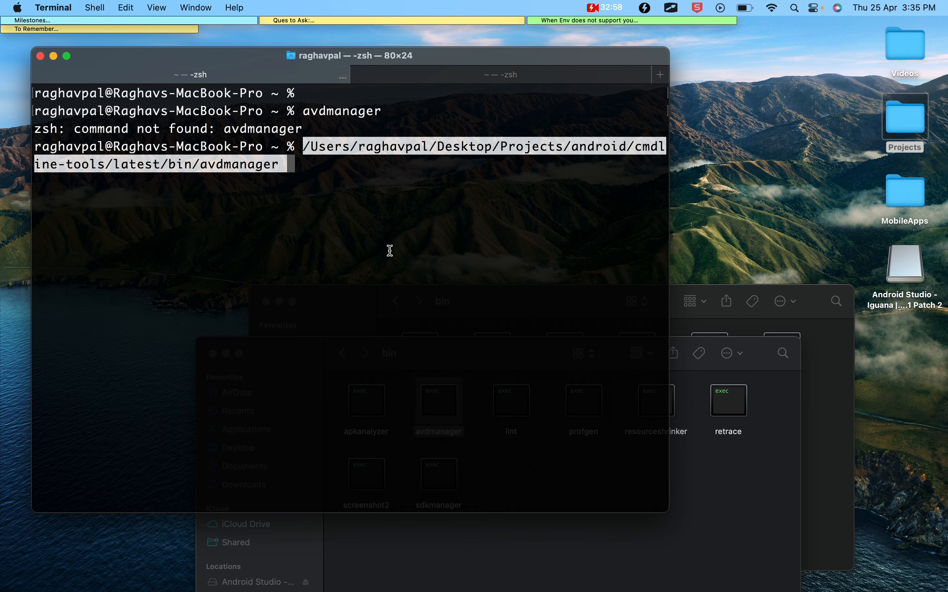
{"action": "key", "text": "Return"}
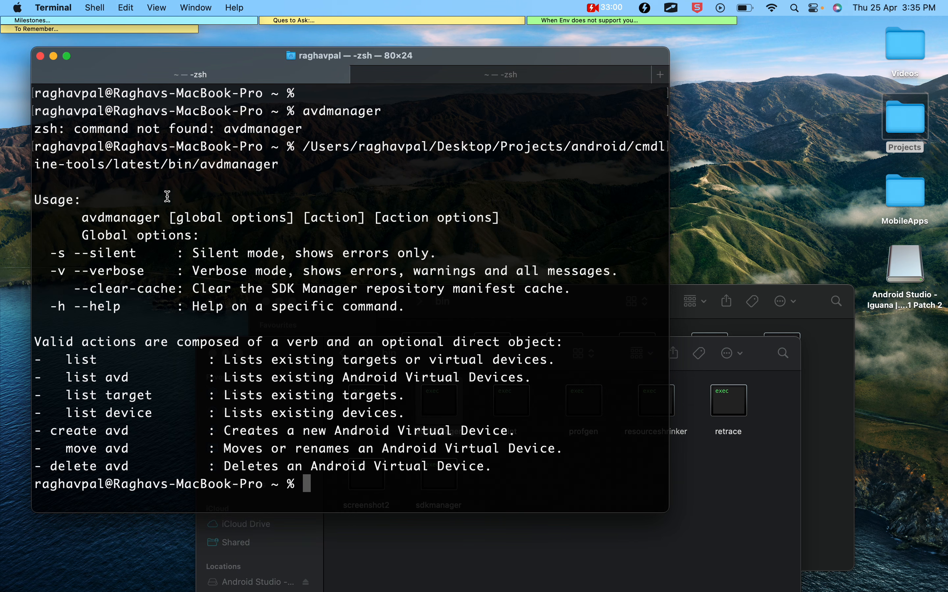
- Review the avdmanager usage syntax and its create avd, list and list avd actions
{"action": "left_click_drag", "start_coordinate": [77, 213], "coordinate": [494, 225]}
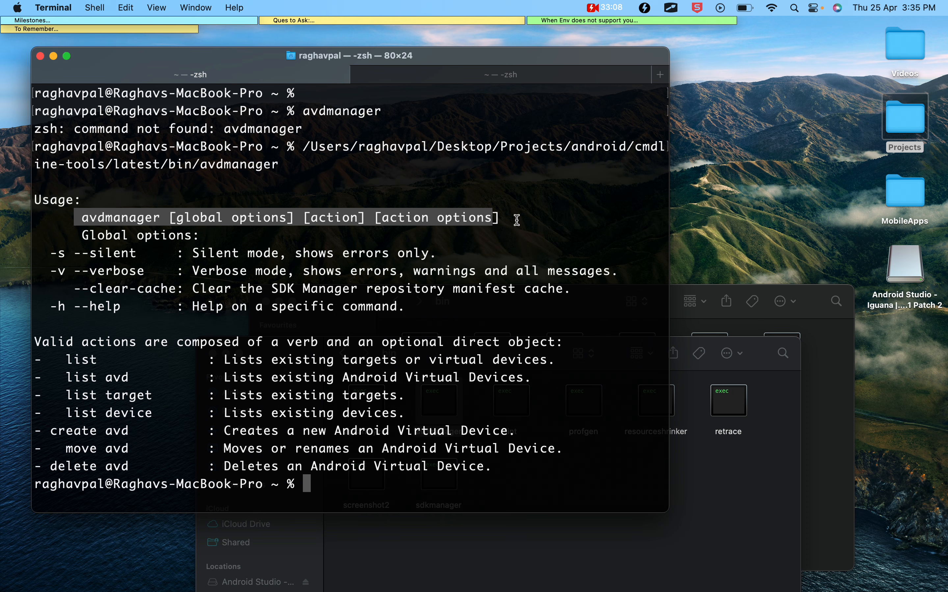
{"action": "left_click", "coordinate": [206, 254]}
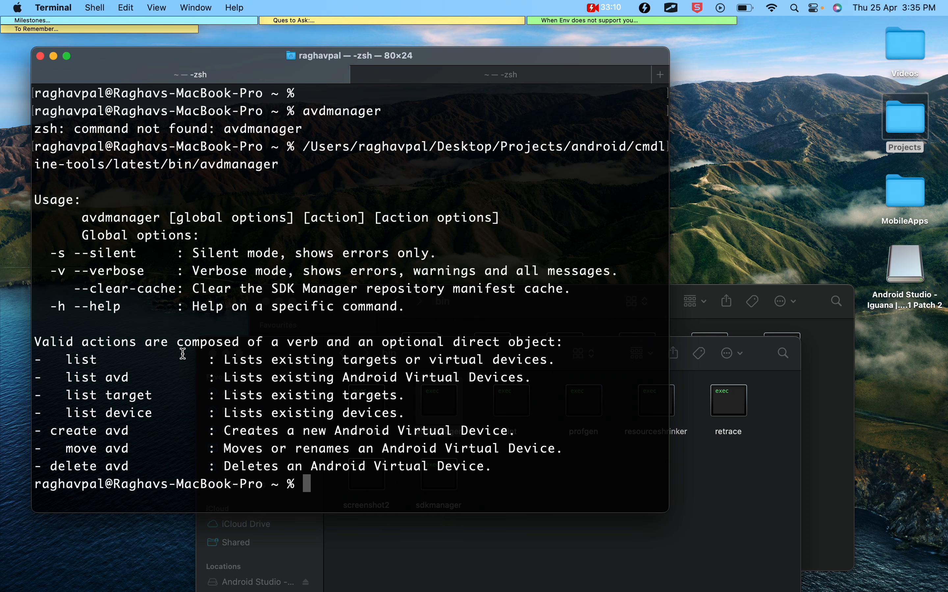
{"action": "left_click_drag", "start_coordinate": [49, 431], "coordinate": [130, 429]}
{"action": "left_click_drag", "start_coordinate": [65, 359], "coordinate": [133, 360]}
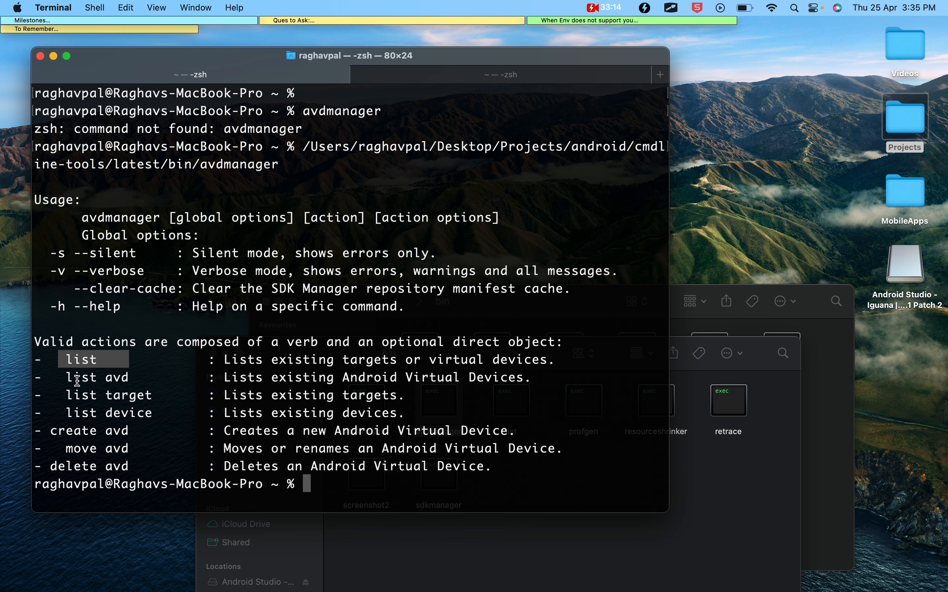
{"action": "left_click_drag", "start_coordinate": [65, 377], "coordinate": [180, 377]}
{"action": "left_click", "coordinate": [276, 448]}
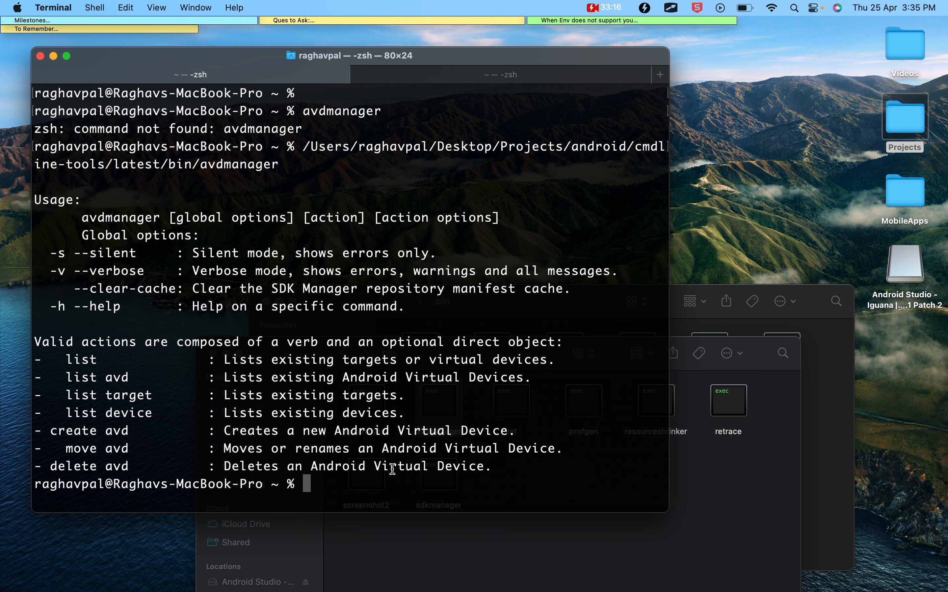
- Rerun the avdmanager executable by its full path with the list action
{"action": "key", "text": "Up"}
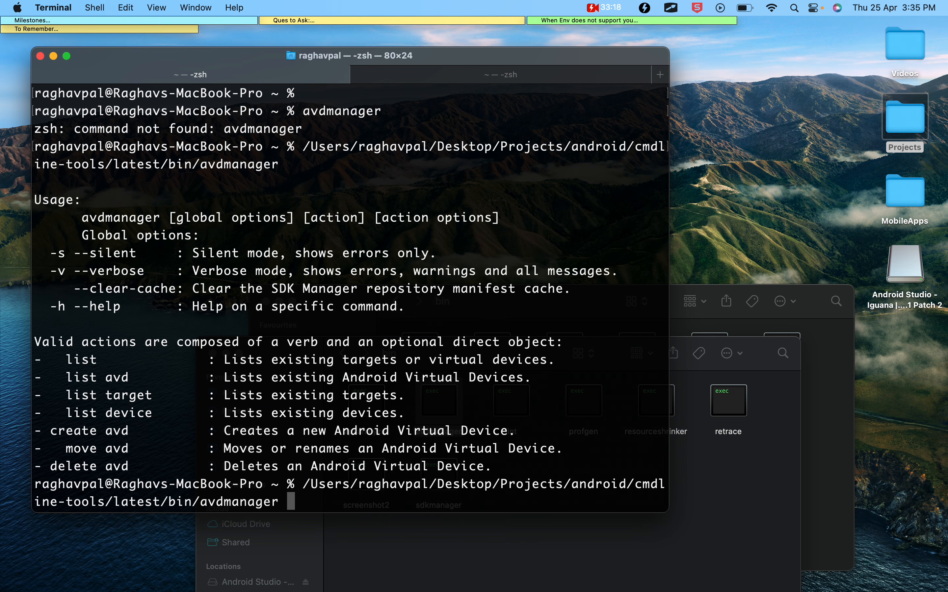
{"action": "type", "text": "list"}
{"action": "key", "text": "Return"}
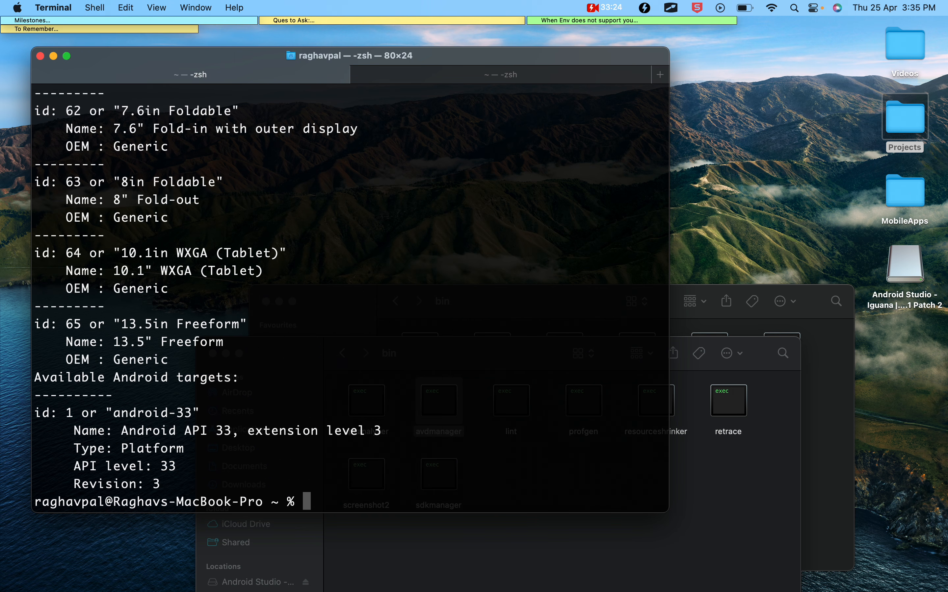
- Look through the avdmanager list output from the available device definitions to the available Android targets
{"action": "scroll", "coordinate": [355, 344], "scroll_direction": "up", "scroll_amount": 20}
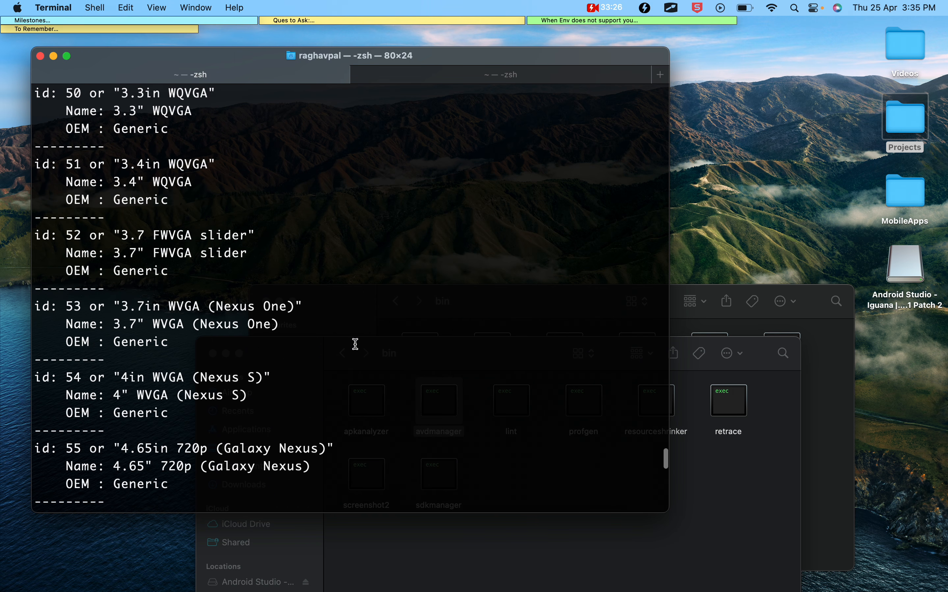
{"action": "scroll", "coordinate": [355, 344], "scroll_direction": "up", "scroll_amount": 20}
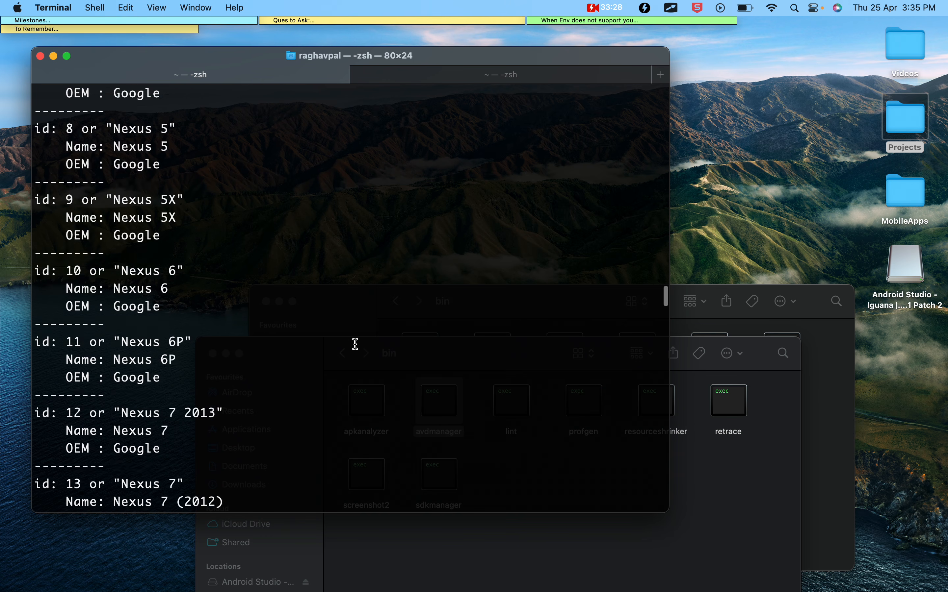
{"action": "scroll", "coordinate": [355, 344], "scroll_direction": "down", "scroll_amount": 10}
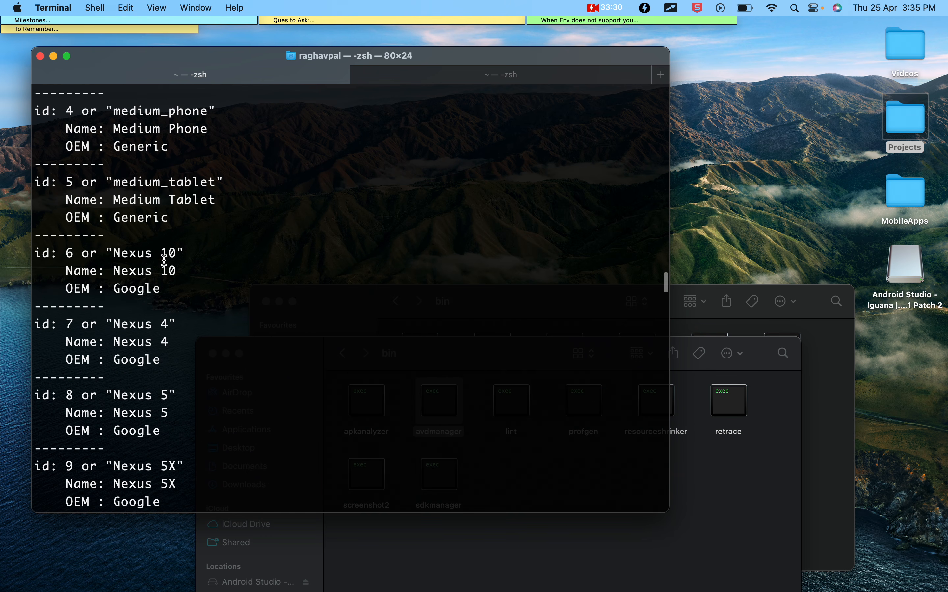
{"action": "scroll", "coordinate": [141, 243], "scroll_direction": "up", "scroll_amount": 7}
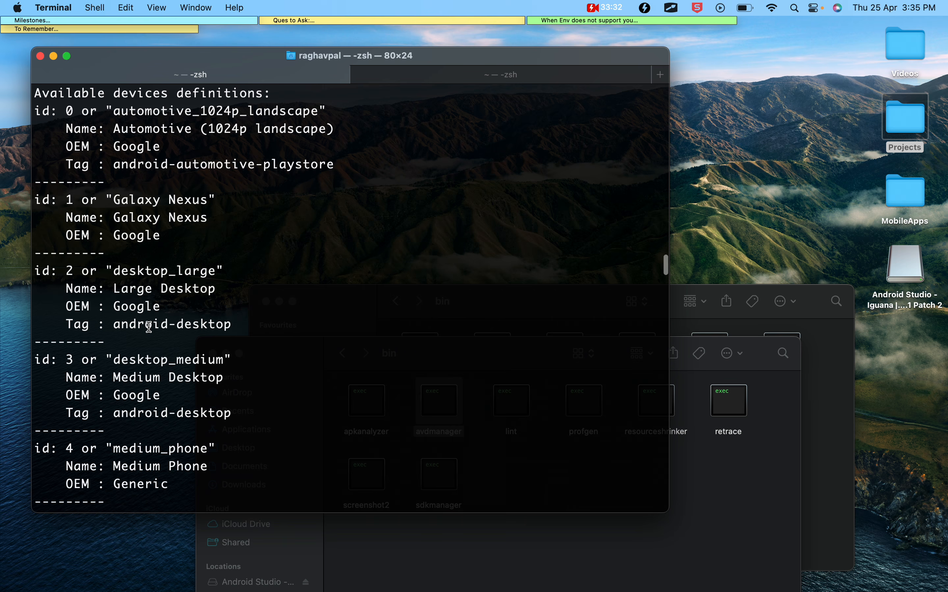
{"action": "scroll", "coordinate": [149, 327], "scroll_direction": "down", "scroll_amount": 5}
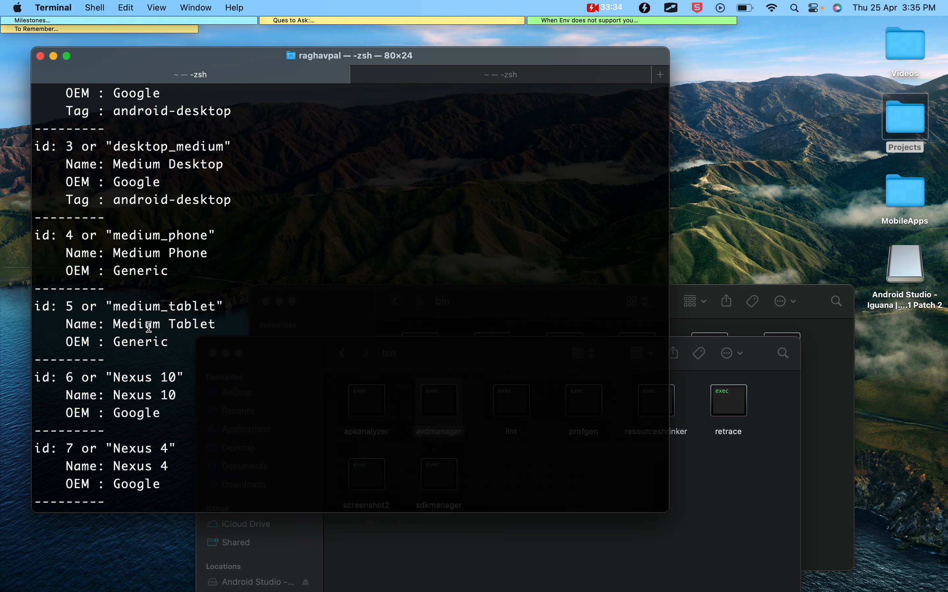
{"action": "scroll", "coordinate": [149, 327], "scroll_direction": "down", "scroll_amount": 6}
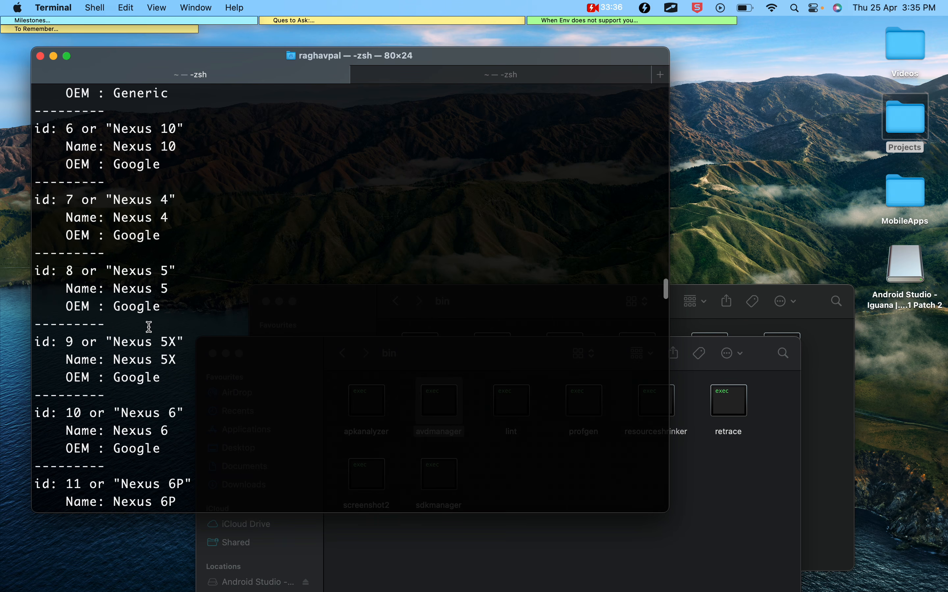
{"action": "scroll", "coordinate": [148, 327], "scroll_direction": "down", "scroll_amount": 9}
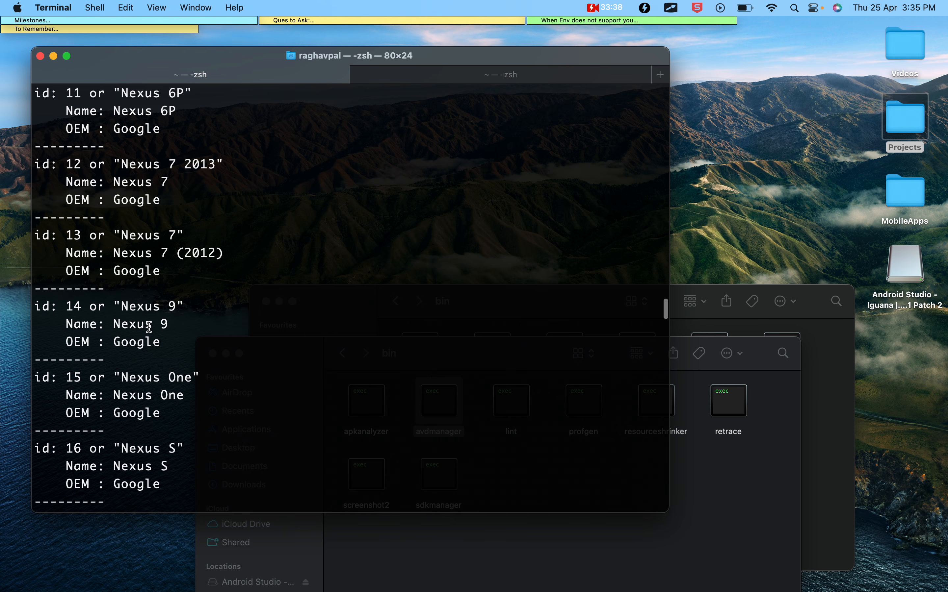
{"action": "scroll", "coordinate": [149, 327], "scroll_direction": "down", "scroll_amount": 20}
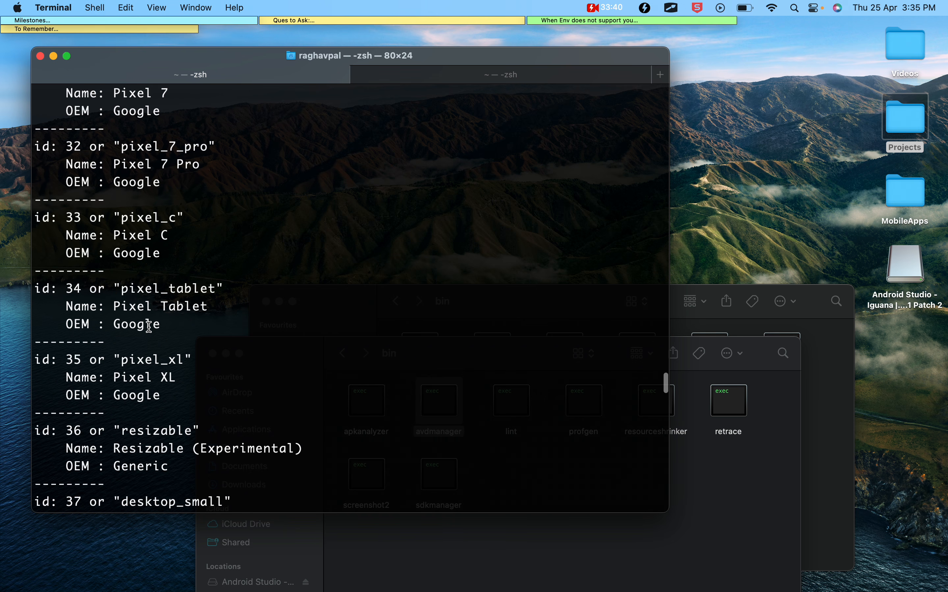
{"action": "scroll", "coordinate": [149, 327], "scroll_direction": "down", "scroll_amount": 20}
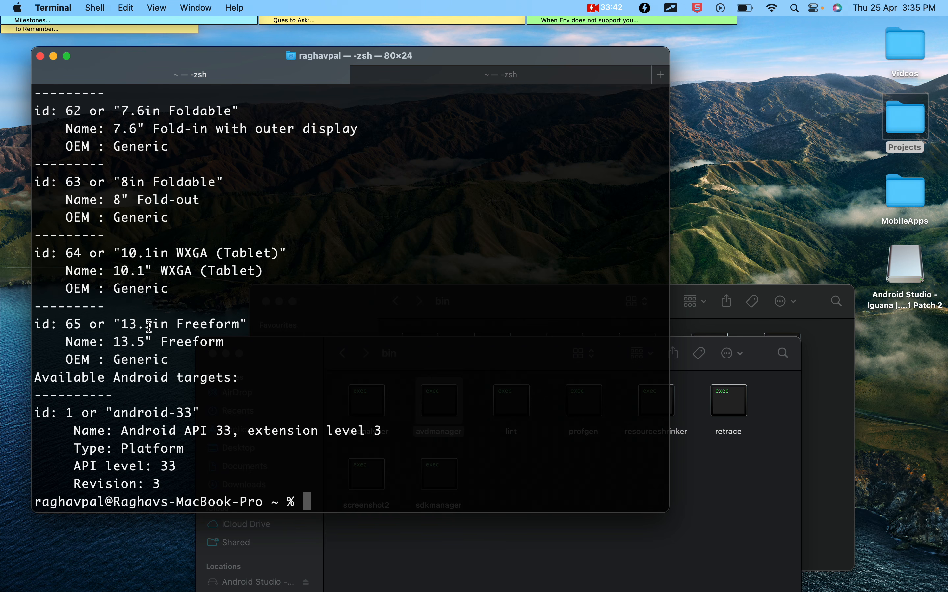
- Run the avdmanager executable with list avd, and examine the names, paths and load errors of the virtual devices
{"action": "key", "text": "Up"}
{"action": "key", "text": "BackSpace"}
{"action": "key", "text": "BackSpace"}
{"action": "key", "text": "BackSpace"}
{"action": "key", "text": "BackSpace"}
{"action": "type", "text": "list avd"}
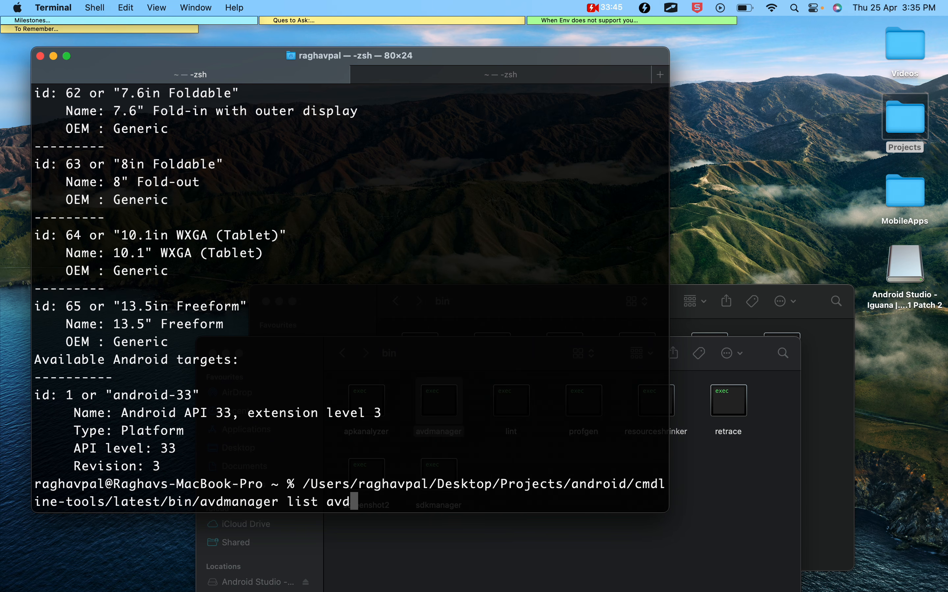
{"action": "key", "text": "Return"}
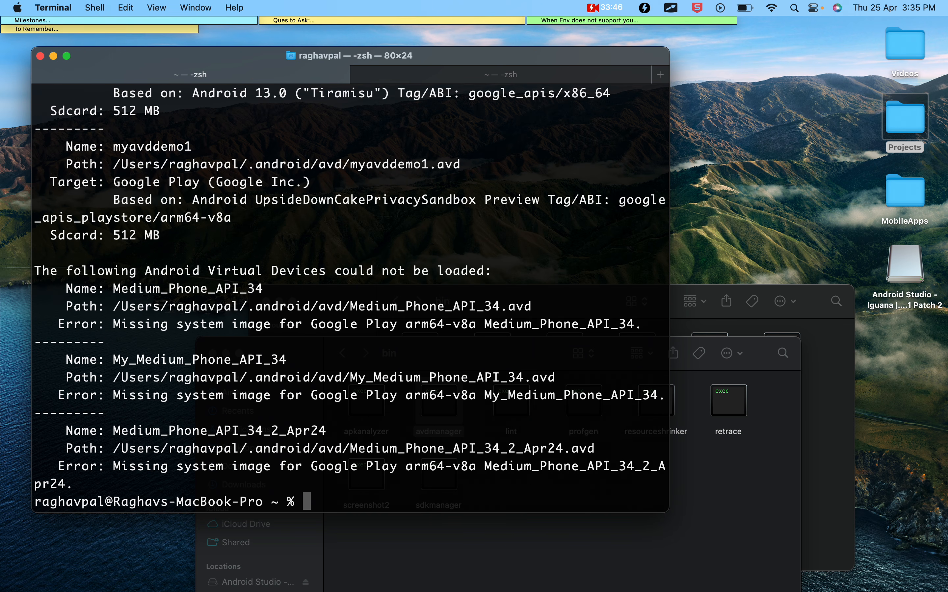
{"action": "left_click_drag", "start_coordinate": [114, 290], "coordinate": [255, 306]}
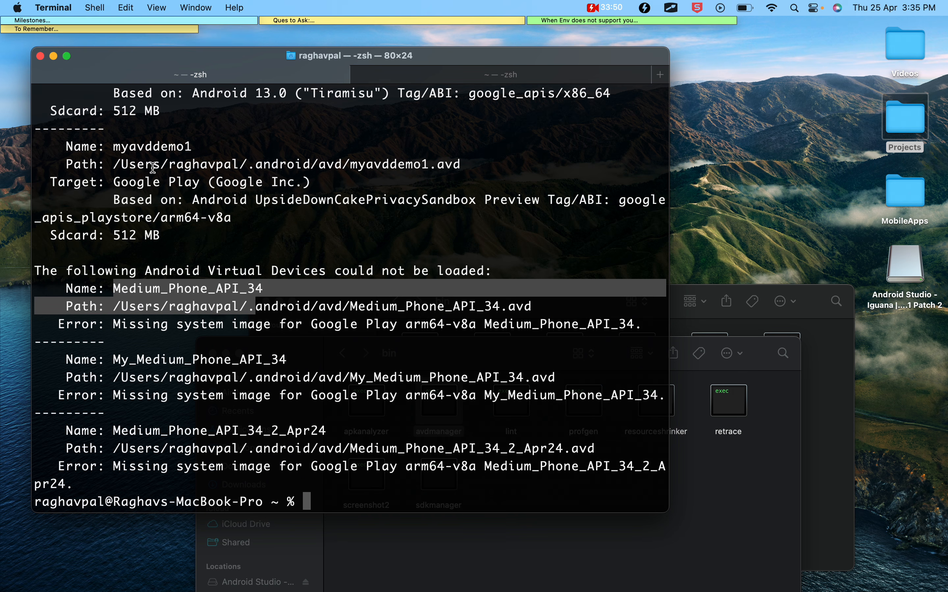
{"action": "left_click_drag", "start_coordinate": [148, 165], "coordinate": [246, 308]}
{"action": "left_click_drag", "start_coordinate": [247, 466], "coordinate": [102, 156]}
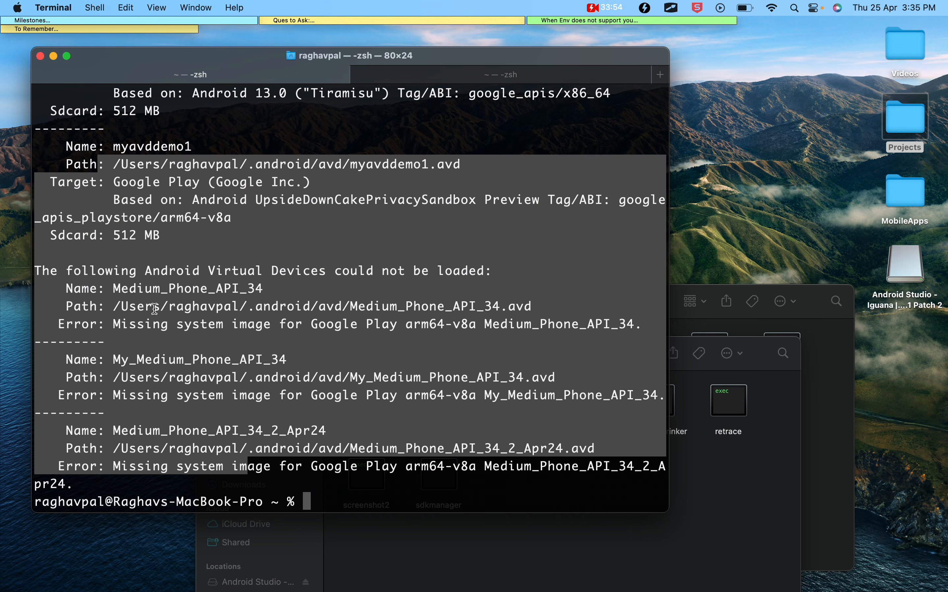
- Recheck the myavddemo1 entry and the section on virtual devices that could not be loaded in the list avd output
{"action": "left_click", "coordinate": [213, 444]}
{"action": "left_click_drag", "start_coordinate": [80, 485], "coordinate": [56, 142]}
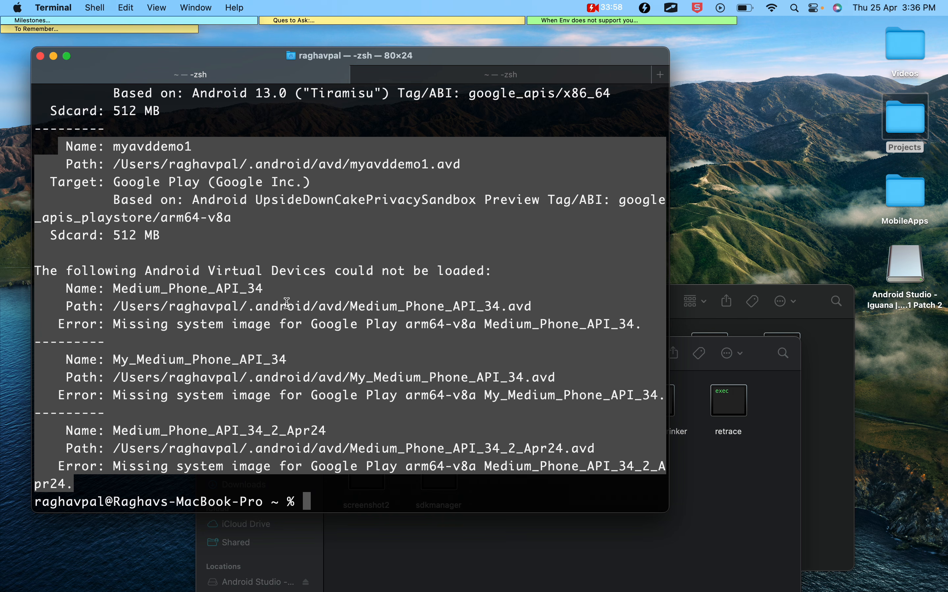
{"action": "scroll", "coordinate": [287, 303], "scroll_direction": "up", "scroll_amount": 2}
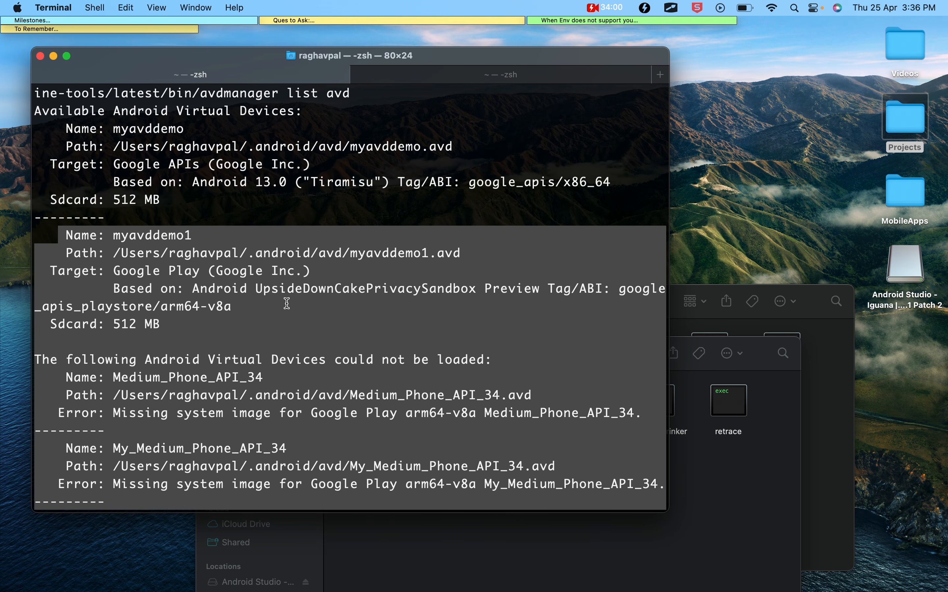
{"action": "scroll", "coordinate": [286, 304], "scroll_direction": "down", "scroll_amount": 2}
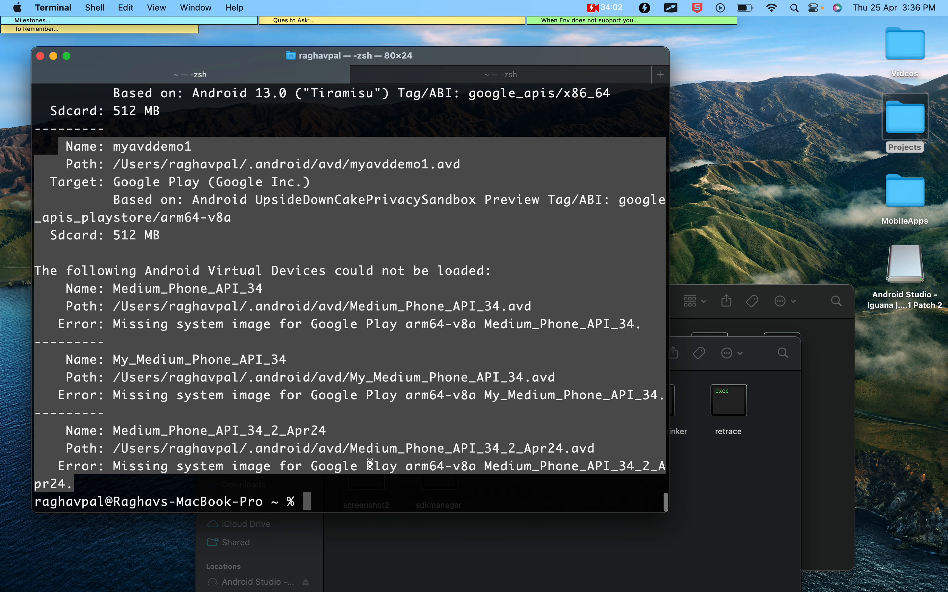
- Rerun the avdmanager executable by its full path without any action
{"action": "left_click", "coordinate": [350, 485]}
{"action": "key", "text": "Up"}
{"action": "key", "text": "BackSpace"}
{"action": "key", "text": "BackSpace"}
{"action": "key", "text": "BackSpace"}
{"action": "key", "text": "BackSpace"}
{"action": "key", "text": "BackSpace"}
{"action": "key", "text": "Return"}
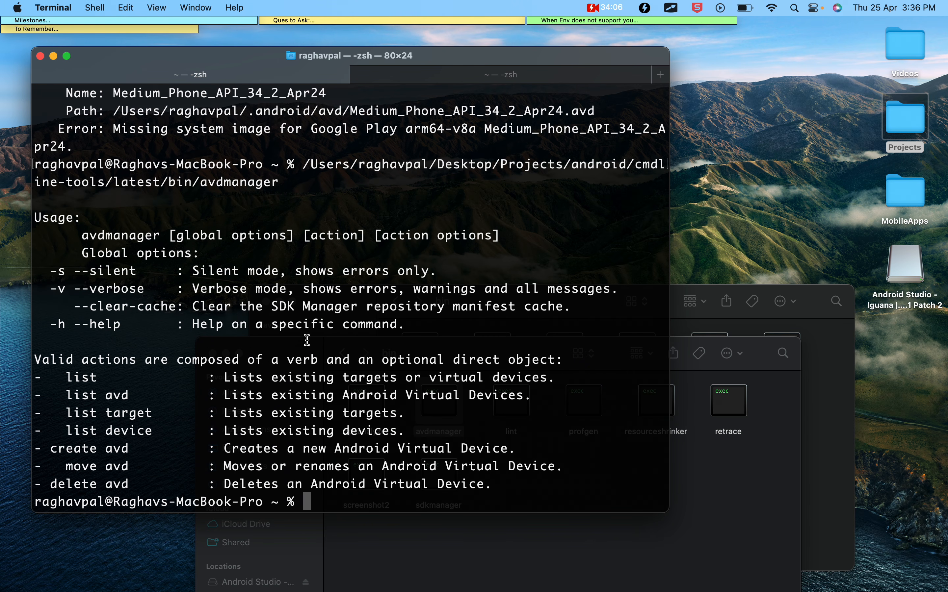
- Review the valid avdmanager actions one by one, including list, list avd, list target, list device, create avd and move avd
{"action": "left_click_drag", "start_coordinate": [66, 379], "coordinate": [123, 386]}
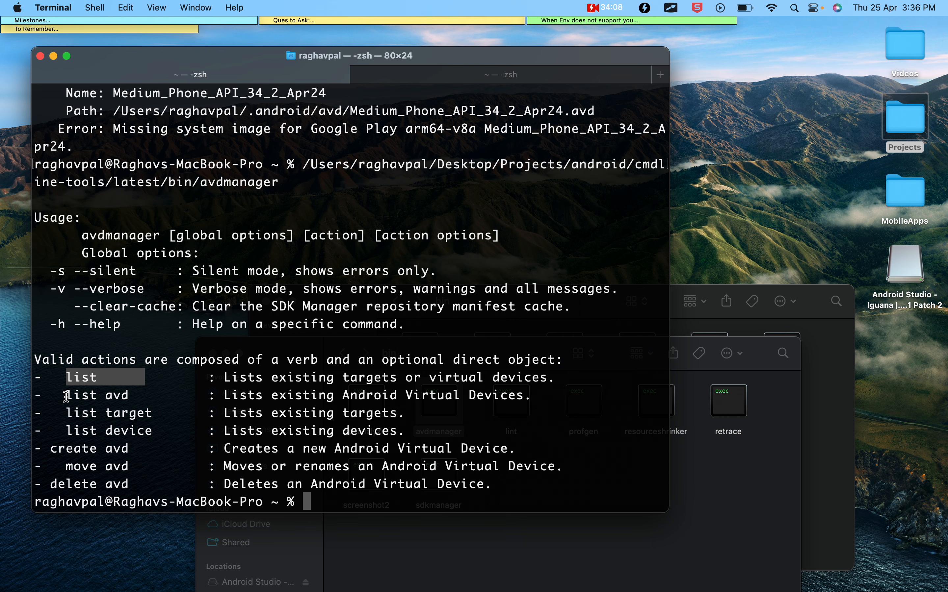
{"action": "left_click_drag", "start_coordinate": [67, 396], "coordinate": [192, 396]}
{"action": "left_click_drag", "start_coordinate": [70, 414], "coordinate": [223, 414]}
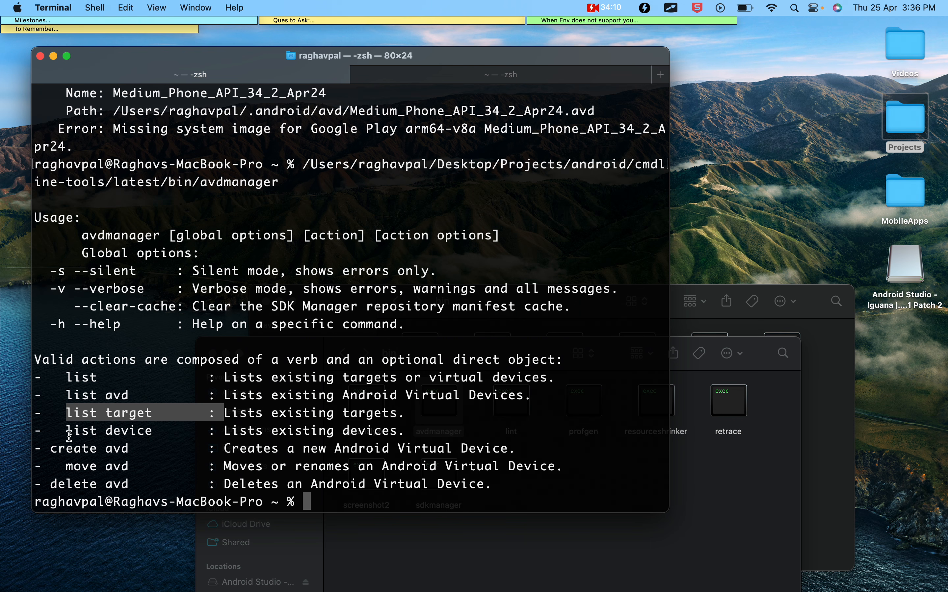
{"action": "left_click_drag", "start_coordinate": [63, 433], "coordinate": [203, 434]}
{"action": "left_click_drag", "start_coordinate": [65, 451], "coordinate": [150, 450]}
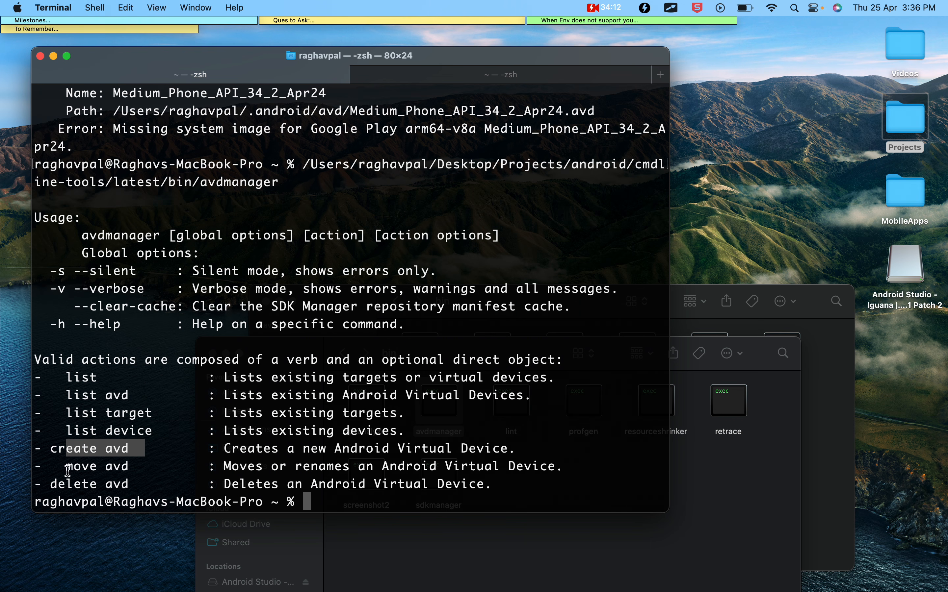
{"action": "left_click_drag", "start_coordinate": [66, 468], "coordinate": [157, 467]}
{"action": "left_click", "coordinate": [148, 479]}
{"action": "left_click_drag", "start_coordinate": [59, 450], "coordinate": [160, 452]}
{"action": "left_click", "coordinate": [495, 438]}
- Clear the terminal and switch to the Appium 2 notes in Google Docs at the Step 5 sdkmanager commands
{"action": "type", "text": "clear"}
{"action": "key", "text": "Return"}
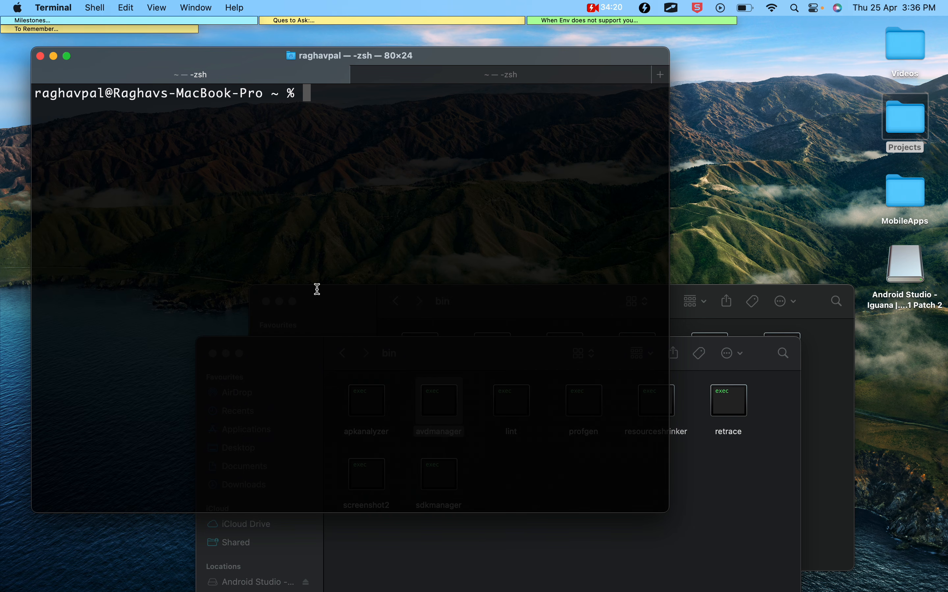
{"action": "key", "text": "ctrl+Right"}
{"action": "scroll", "coordinate": [343, 352], "scroll_direction": "up", "scroll_amount": 1}
{"action": "scroll", "coordinate": [343, 352], "scroll_direction": "up", "scroll_amount": 3}
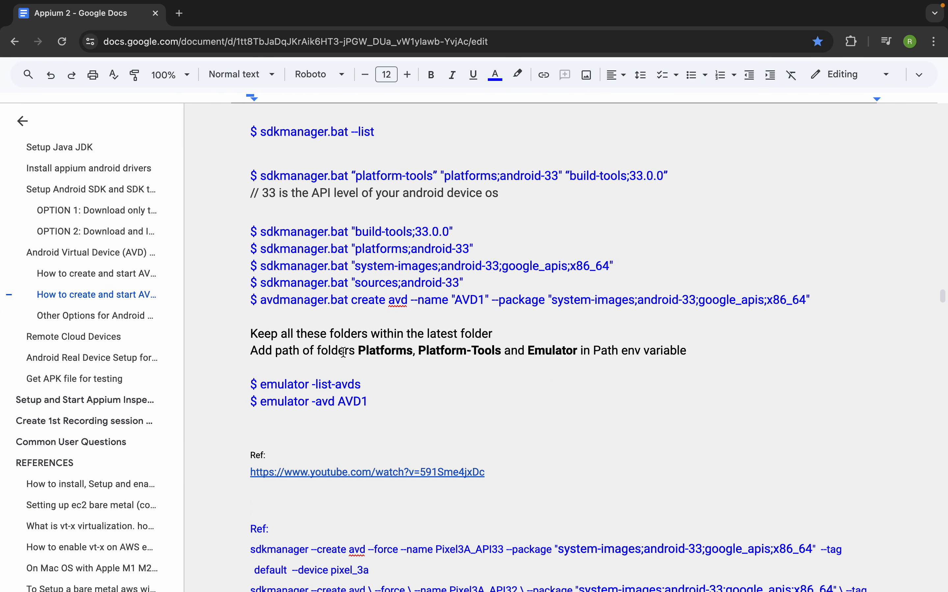
{"action": "left_click", "coordinate": [475, 289]}
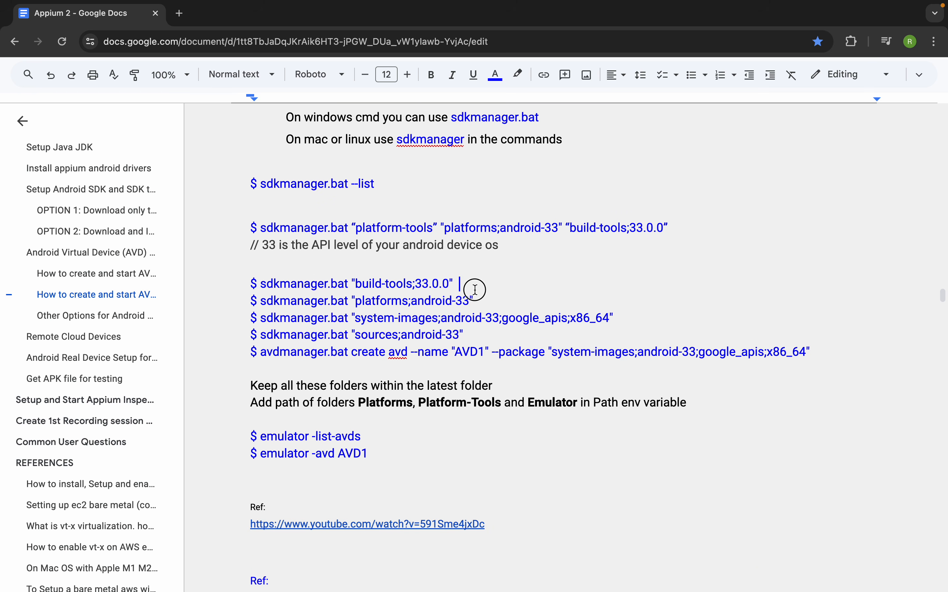
{"action": "scroll", "coordinate": [451, 270], "scroll_direction": "up", "scroll_amount": 1}
{"action": "left_click", "coordinate": [382, 204]}
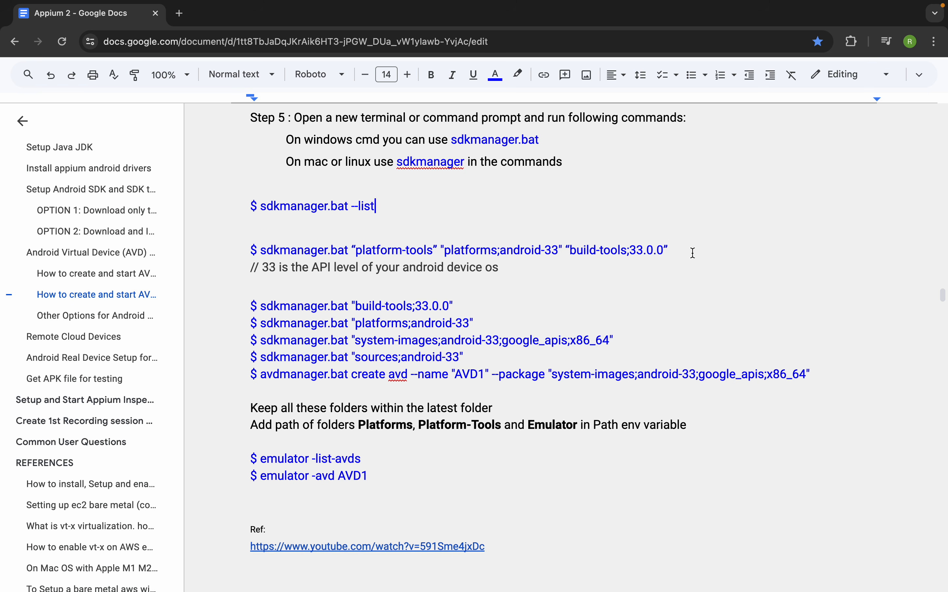
- Read through the Step 5 sdkmanager commands for listing packages and installing platform-tools, platforms, build-tools 33.0.0 and the android-33 system image
{"action": "left_click_drag", "start_coordinate": [690, 251], "coordinate": [173, 252]}
{"action": "left_click_drag", "start_coordinate": [375, 206], "coordinate": [249, 205]}
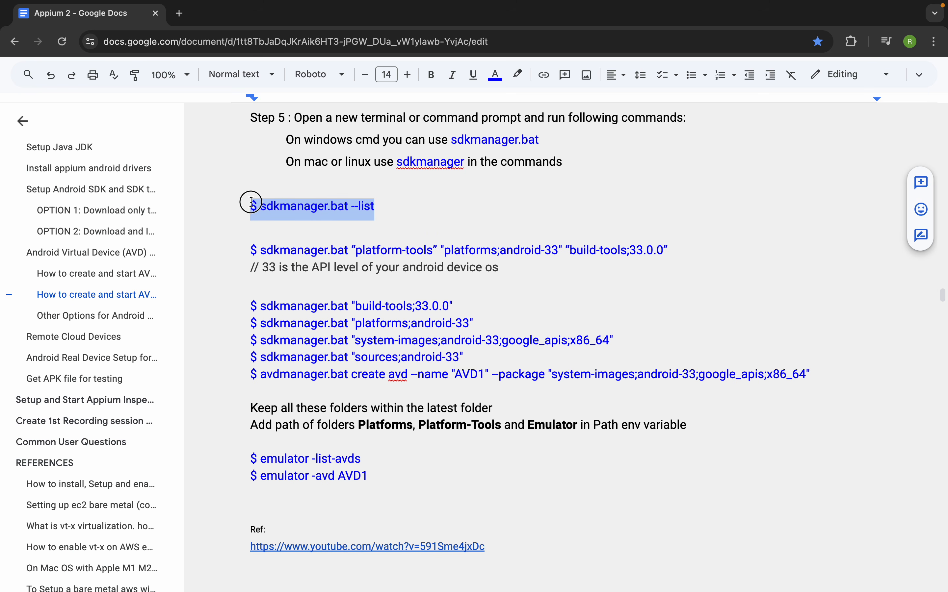
{"action": "left_click_drag", "start_coordinate": [264, 247], "coordinate": [689, 255]}
{"action": "left_click_drag", "start_coordinate": [509, 269], "coordinate": [363, 271]}
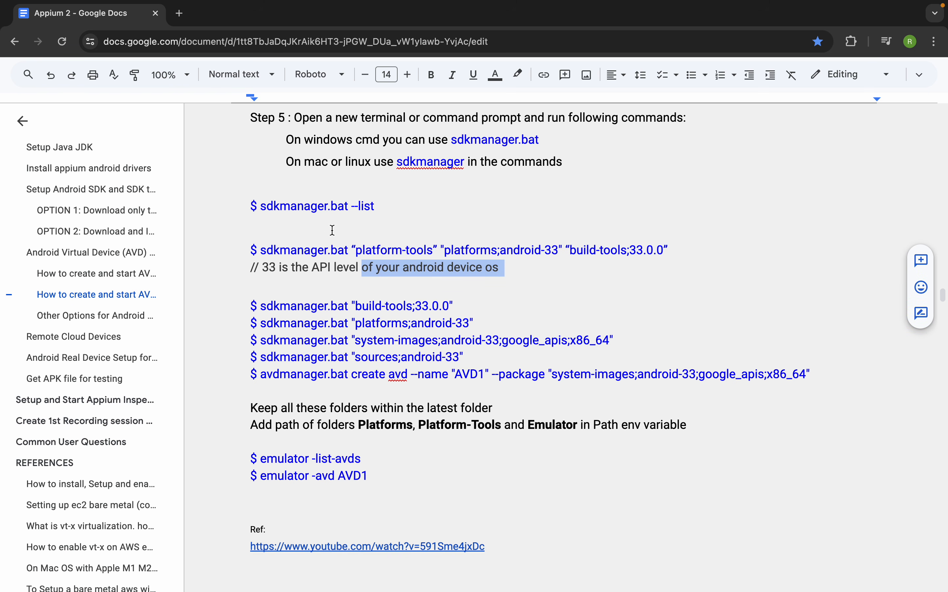
{"action": "left_click_drag", "start_coordinate": [268, 204], "coordinate": [416, 203]}
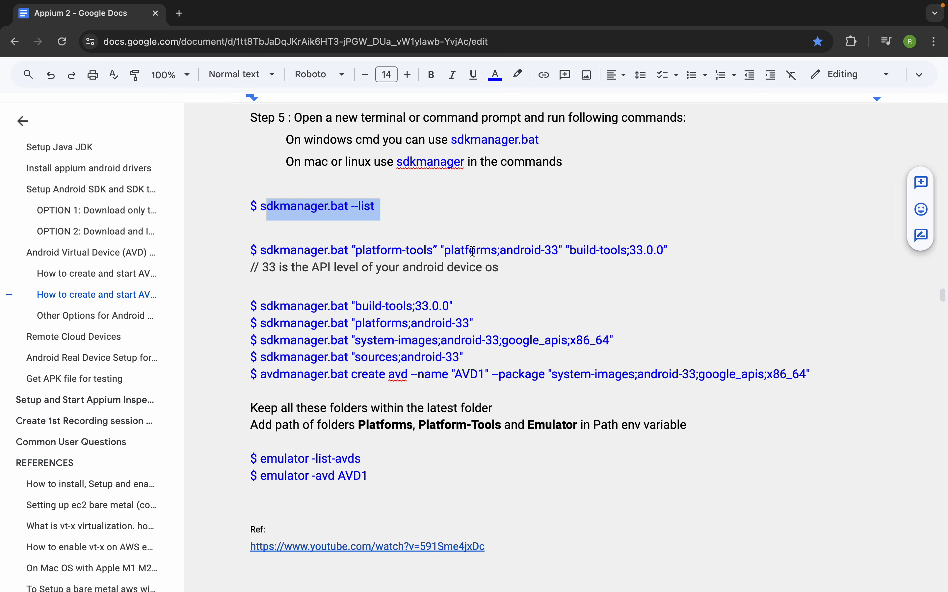
{"action": "left_click_drag", "start_coordinate": [360, 250], "coordinate": [403, 250]}
{"action": "left_click_drag", "start_coordinate": [500, 250], "coordinate": [691, 247]}
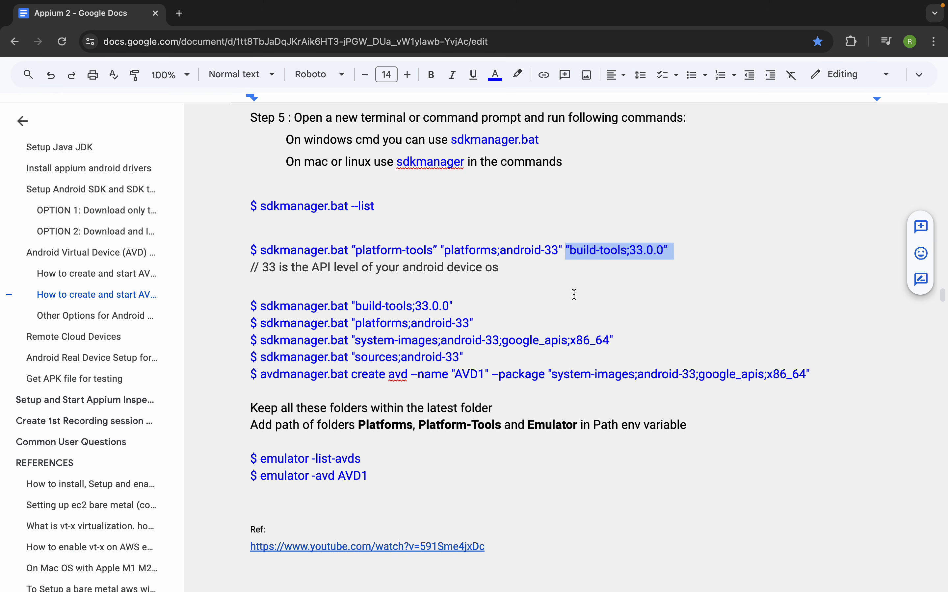
{"action": "left_click", "coordinate": [469, 331]}
{"action": "left_click_drag", "start_coordinate": [297, 341], "coordinate": [240, 348]}
{"action": "left_click", "coordinate": [626, 338]}
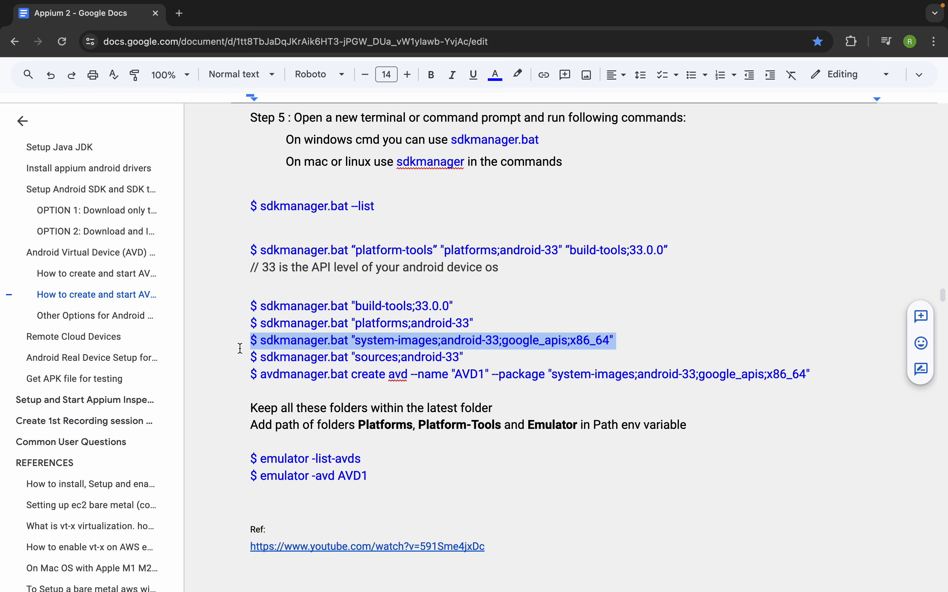
{"action": "left_click", "coordinate": [564, 342]}
{"action": "left_click_drag", "start_coordinate": [634, 341], "coordinate": [224, 340]}
- Add a blank line and the note "–not required" between the android-33 sources command and the create avd command
{"action": "left_click", "coordinate": [468, 358]}
{"action": "key", "text": "Return"}
{"action": "key", "text": "Return"}
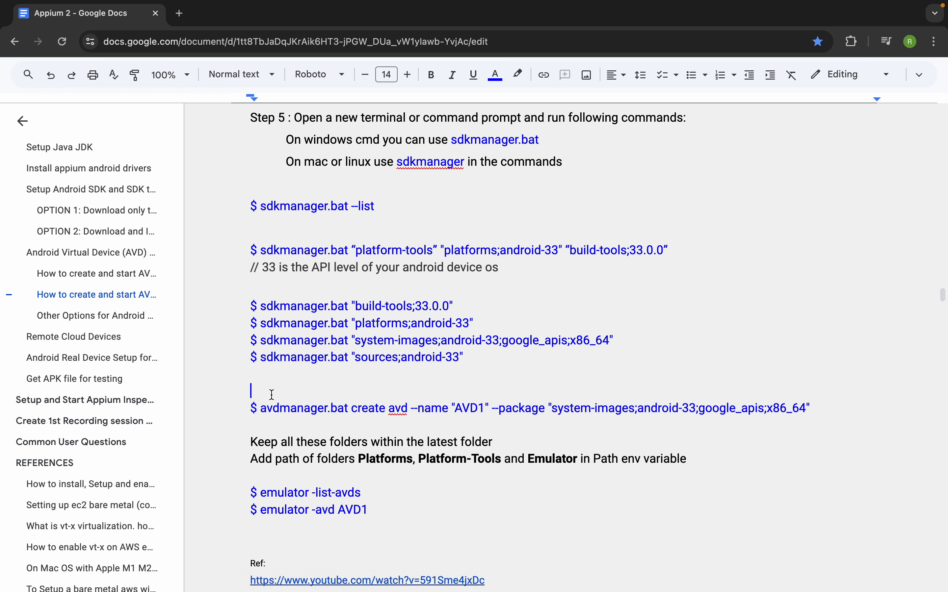
{"action": "type", "text": "-"}
{"action": "type", "text": "not required"}
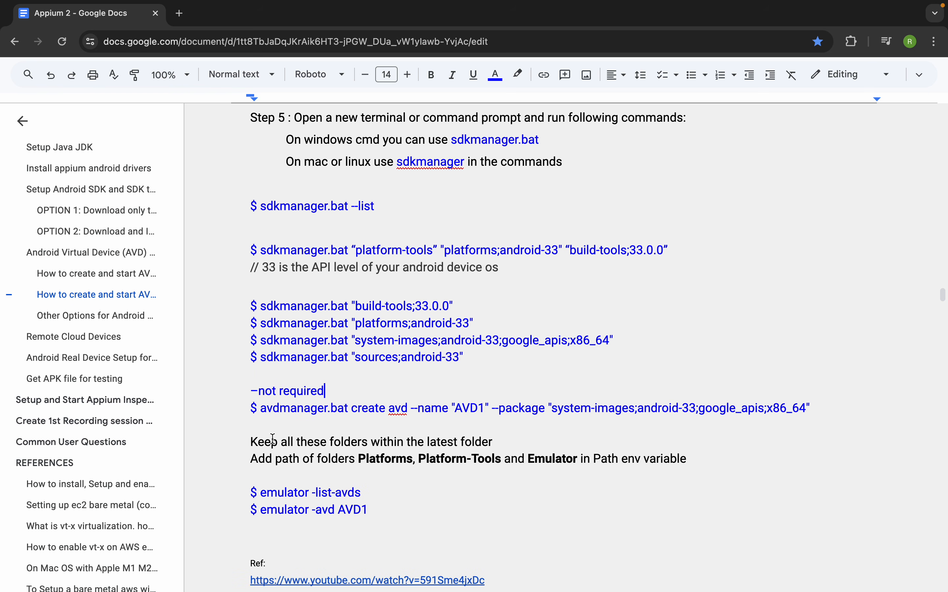
{"action": "left_click_drag", "start_coordinate": [807, 412], "coordinate": [226, 400]}
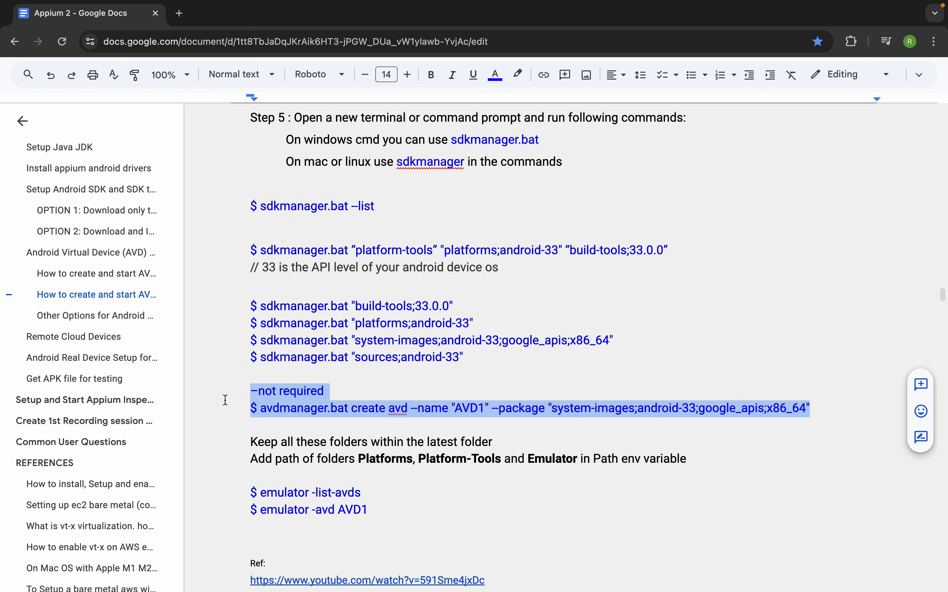
{"action": "left_click_drag", "start_coordinate": [238, 257], "coordinate": [573, 364]}
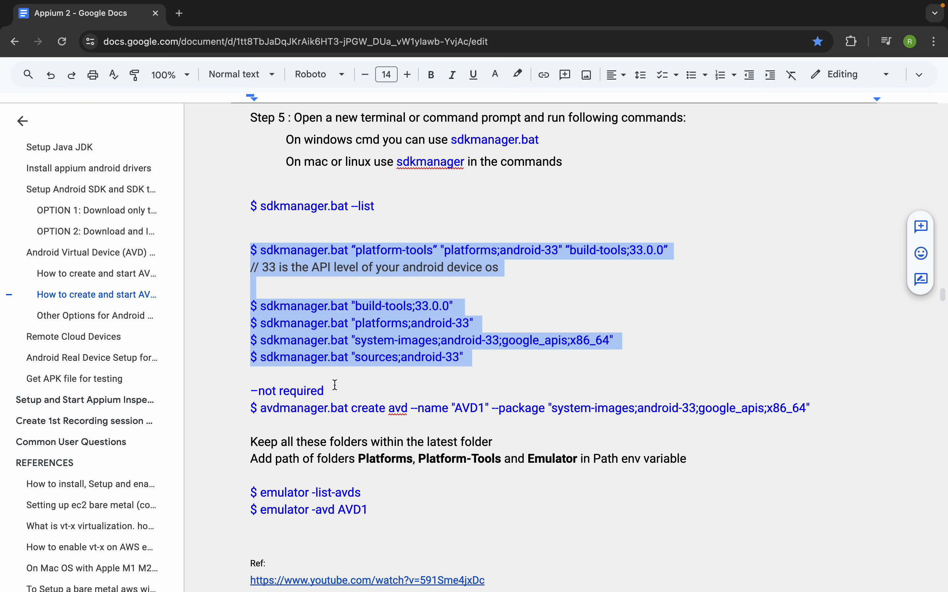
- Add two new lines reading avdmanager and avd below the Path env variable note, separated from it by a blank line
{"action": "scroll", "coordinate": [335, 385], "scroll_direction": "down", "scroll_amount": 1}
{"action": "left_click", "coordinate": [274, 419]}
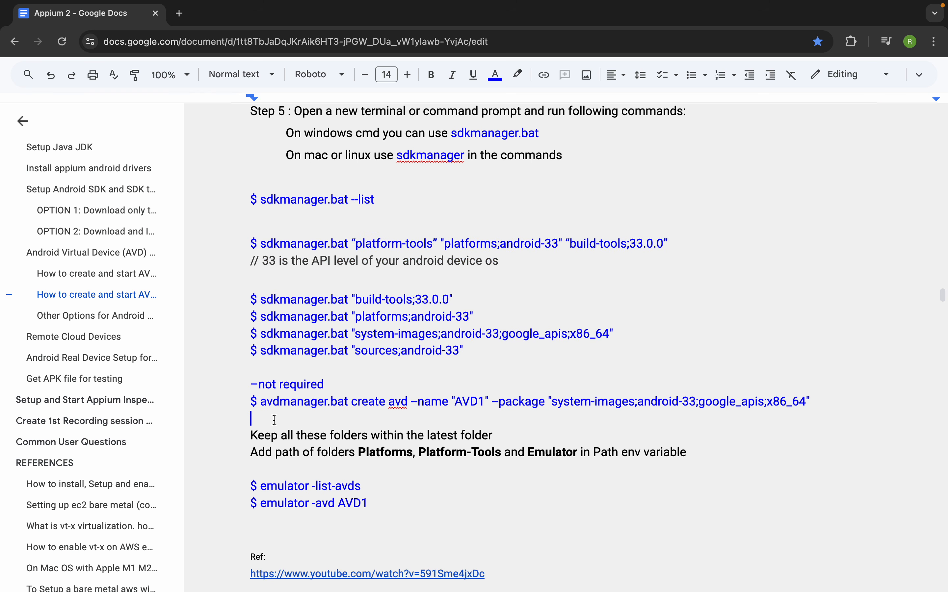
{"action": "left_click", "coordinate": [704, 454]}
{"action": "key", "text": "Return"}
{"action": "key", "text": "Return"}
{"action": "type", "text": "a"}
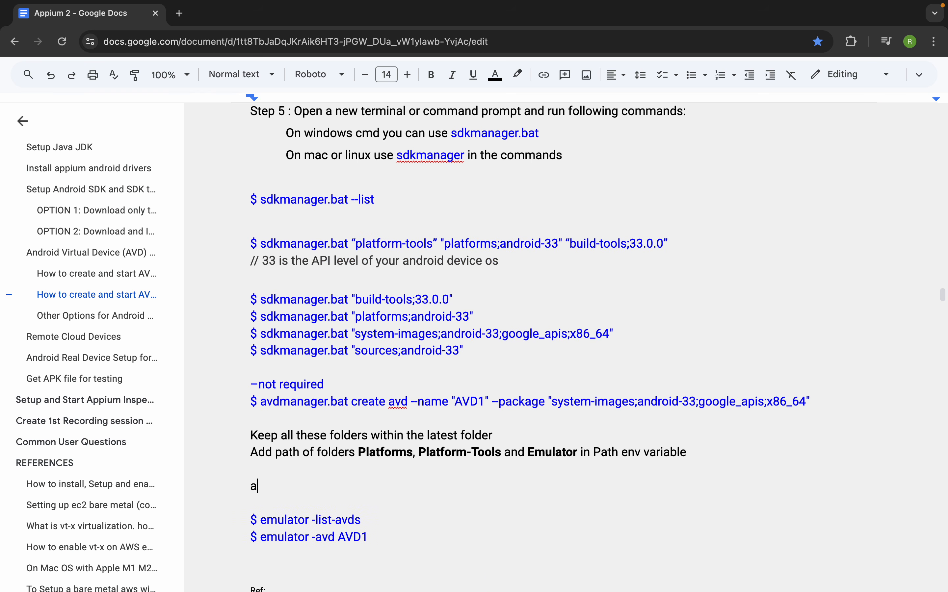
{"action": "type", "text": "vdmanager"}
{"action": "key", "text": "Return"}
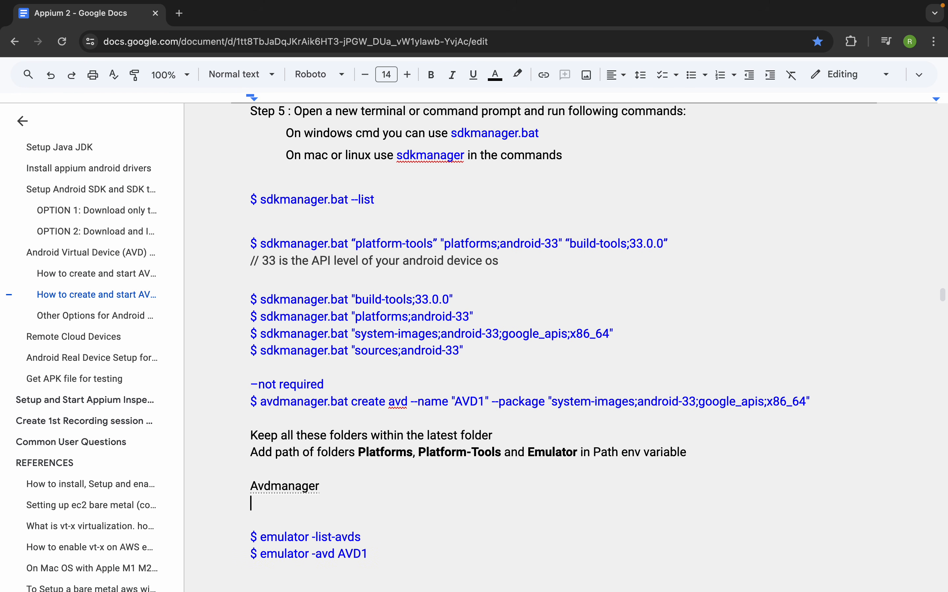
{"action": "type", "text": "avd"}
- Change avdmanager.bat to sdkmanager.bat in the create avd command
{"action": "left_click", "coordinate": [280, 401]}
{"action": "key", "text": "BackSpace"}
{"action": "key", "text": "BackSpace"}
{"action": "key", "text": "BackSpace"}
{"action": "type", "text": "sdk"}
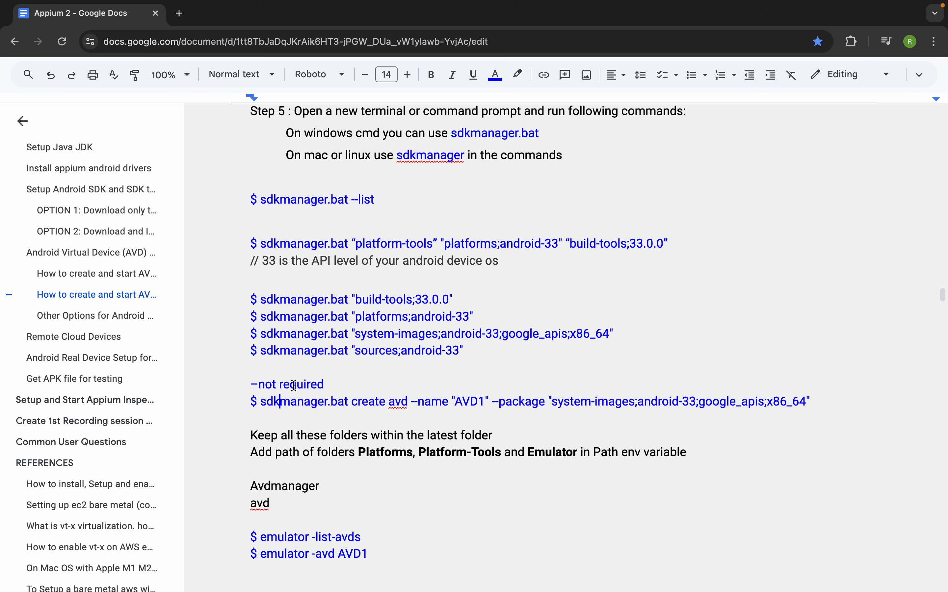
- Make the first letter of the new Avdmanager line lowercase and colour the word blue
{"action": "left_click", "coordinate": [259, 486]}
{"action": "key", "text": "BackSpace"}
{"action": "type", "text": "a"}
{"action": "double_click", "coordinate": [282, 488]}
{"action": "left_click", "coordinate": [495, 74]}
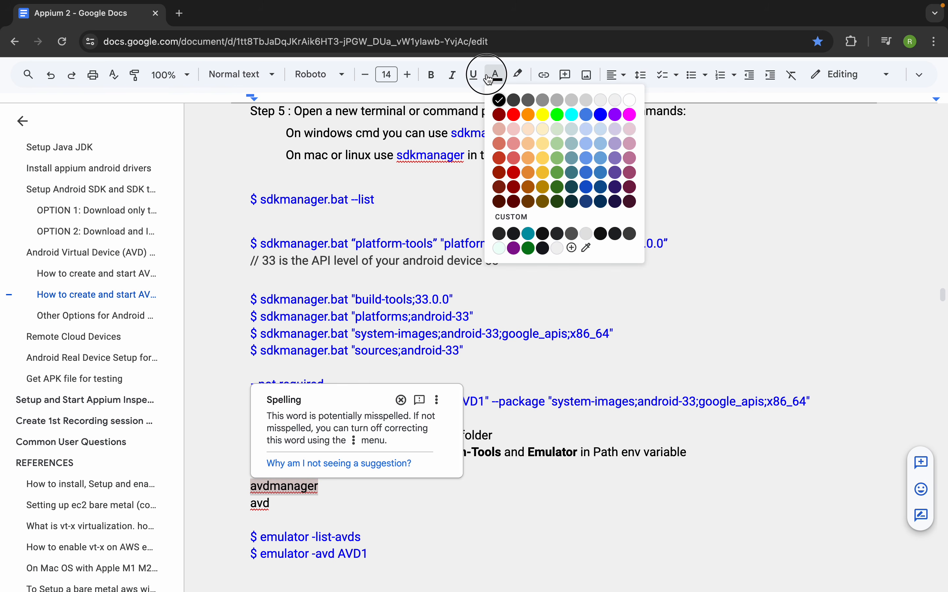
{"action": "left_click", "coordinate": [601, 115]}
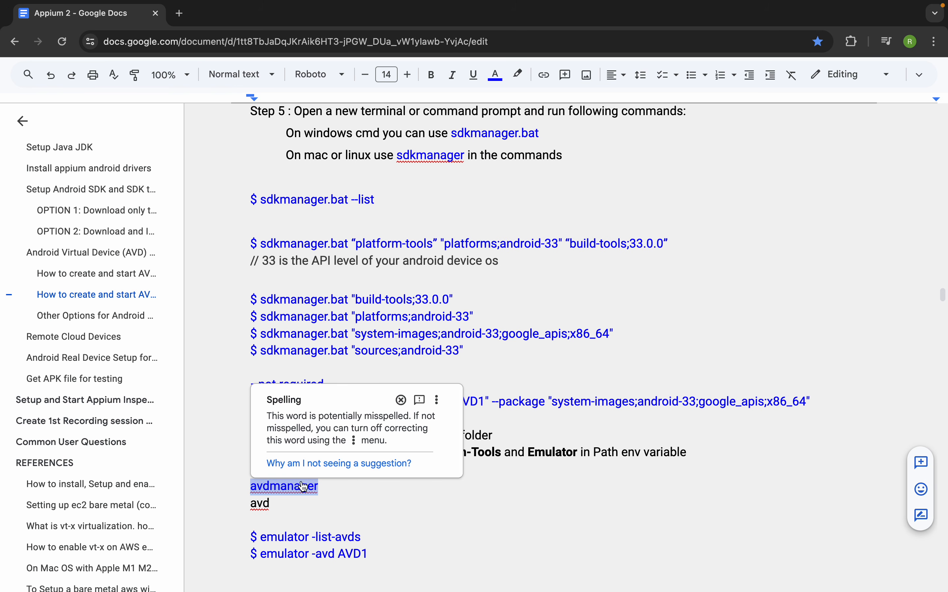
{"action": "left_click", "coordinate": [270, 503]}
{"action": "left_click", "coordinate": [229, 501]}
- Replace the avd line with a copy of avdmanager followed by list, and add an avdmanager list avd line below it
{"action": "double_click", "coordinate": [284, 486]}
{"action": "key", "text": "ctrl+c"}
{"action": "double_click", "coordinate": [260, 504]}
{"action": "key", "text": "ctrl+v"}
{"action": "type", "text": "list"}
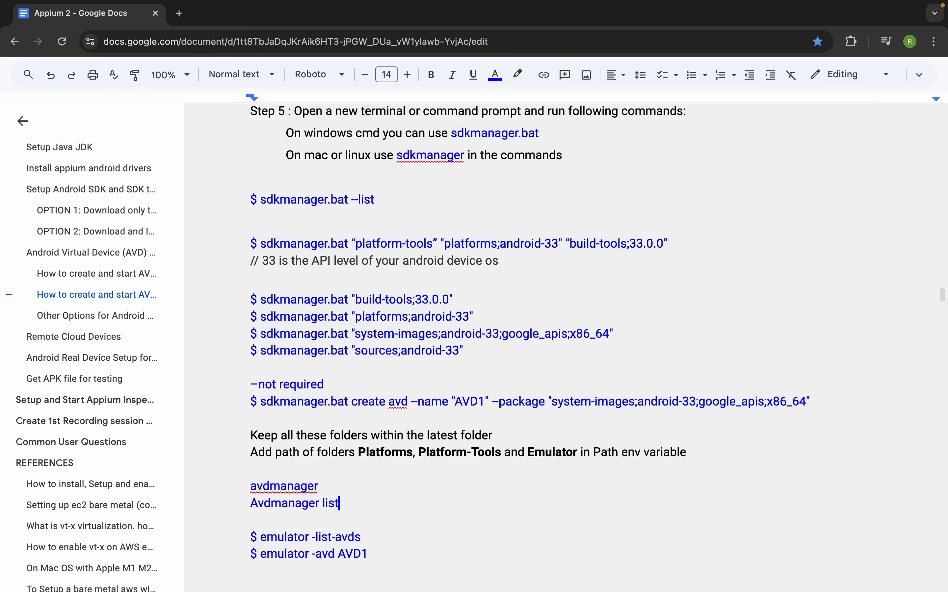
{"action": "key", "text": "Return"}
{"action": "key", "text": "ctrl+v"}
{"action": "type", "text": "list avd"}
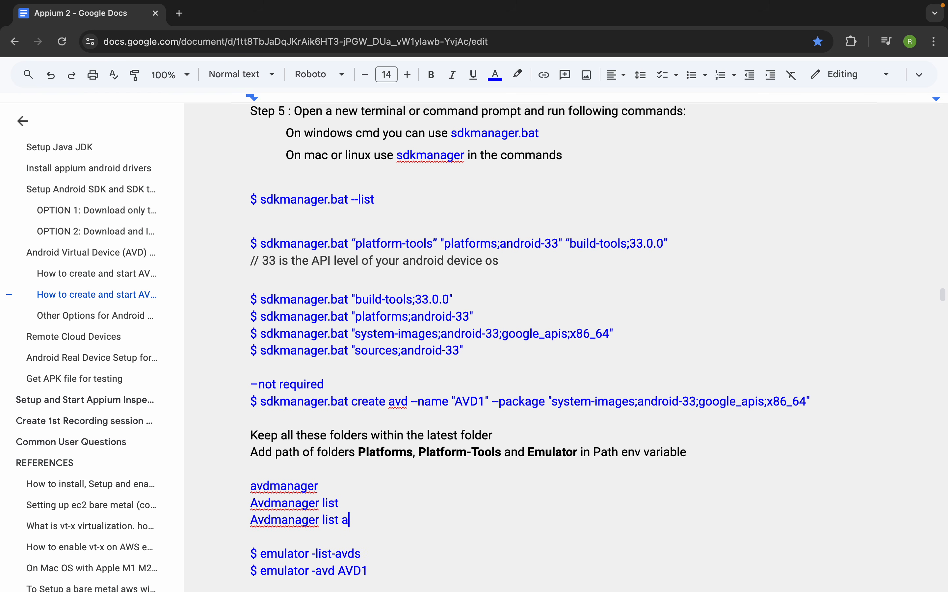
- Make avdmanager start with a lowercase a in the list and list avd lines, and select the three avdmanager lines
{"action": "left_click", "coordinate": [258, 504]}
{"action": "key", "text": "BackSpace"}
{"action": "type", "text": "s"}
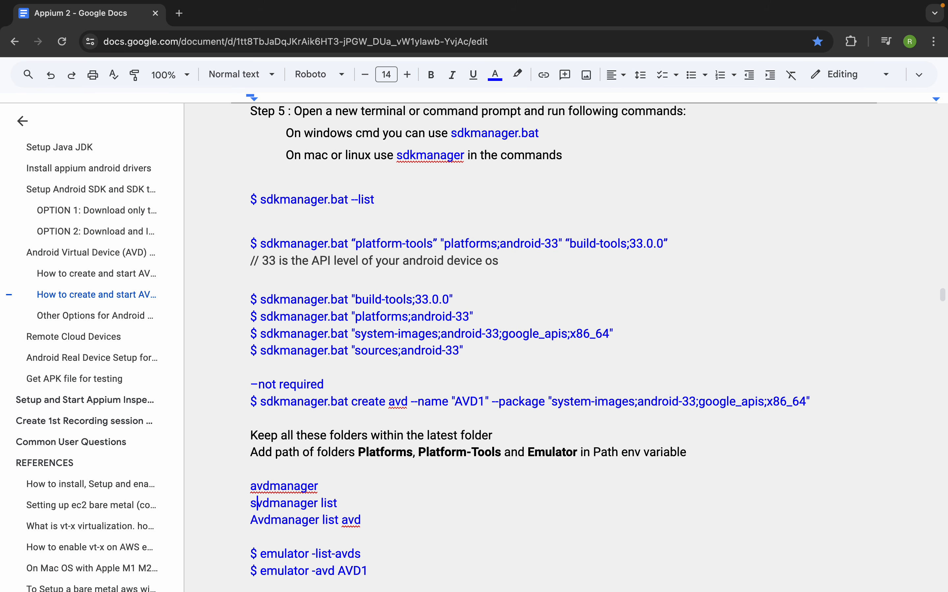
{"action": "left_click", "coordinate": [258, 522]}
{"action": "key", "text": "BackSpace"}
{"action": "type", "text": "a"}
{"action": "key", "text": "Up"}
{"action": "key", "text": "BackSpace"}
{"action": "type", "text": "a"}
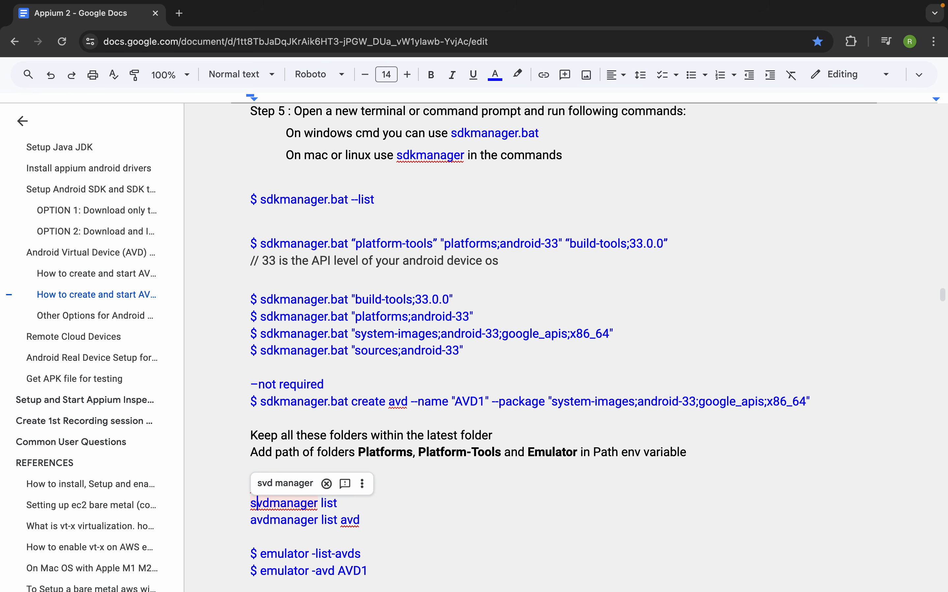
{"action": "left_click_drag", "start_coordinate": [382, 518], "coordinate": [231, 488]}
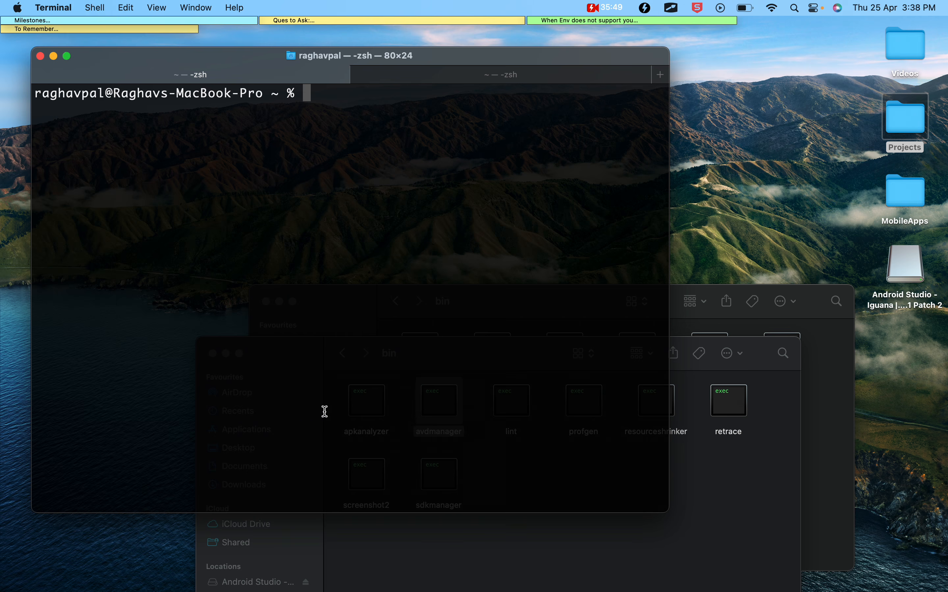
{"action": "type", "text": "clear"}
{"action": "key", "text": "Return"}
{"action": "key", "text": "super+v"}
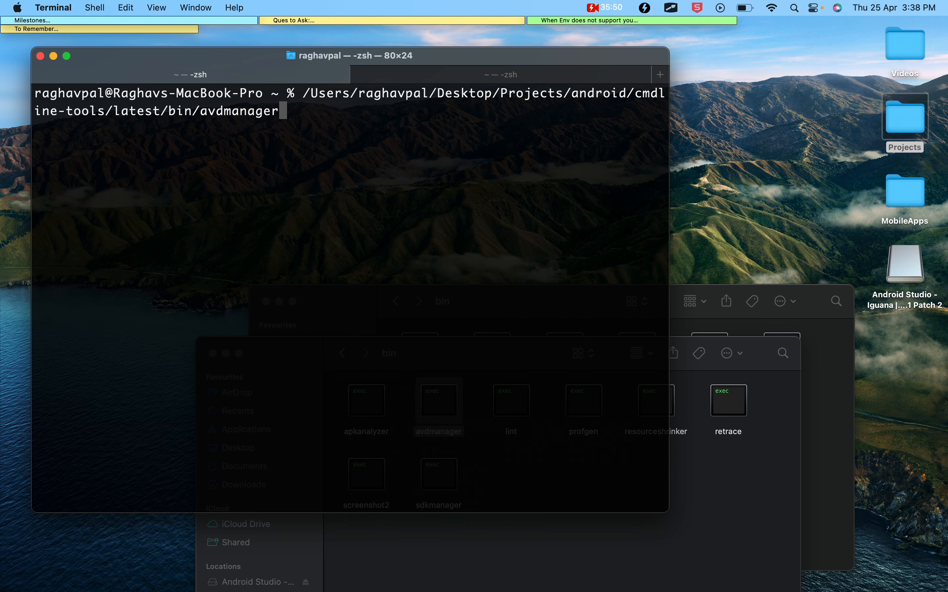
{"action": "type", "text": "list avd"}
{"action": "key", "text": "BackSpace"}
{"action": "key", "text": "BackSpace"}
{"action": "key", "text": "BackSpace"}
{"action": "key", "text": "BackSpace"}
{"action": "key", "text": "BackSpace"}
{"action": "key", "text": "BackSpace"}
{"action": "key", "text": "BackSpace"}
{"action": "key", "text": "BackSpace"}
{"action": "key", "text": "BackSpace"}
{"action": "key", "text": "Up"}
{"action": "key", "text": "Return"}
- Check the notes below the new avdmanager lines in Google Docs and switch back to Terminal
{"action": "key", "text": "super+Tab"}
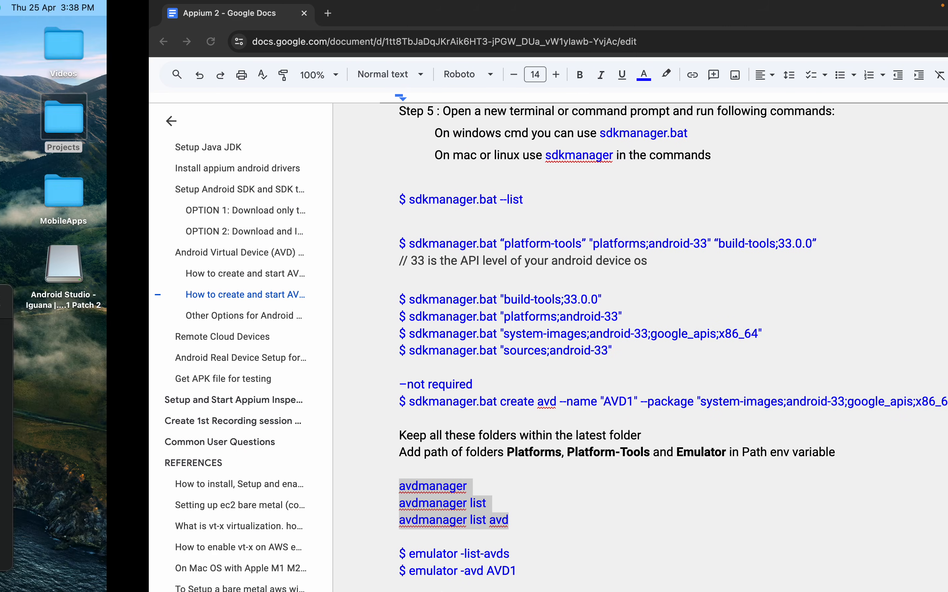
{"action": "left_click", "coordinate": [381, 523]}
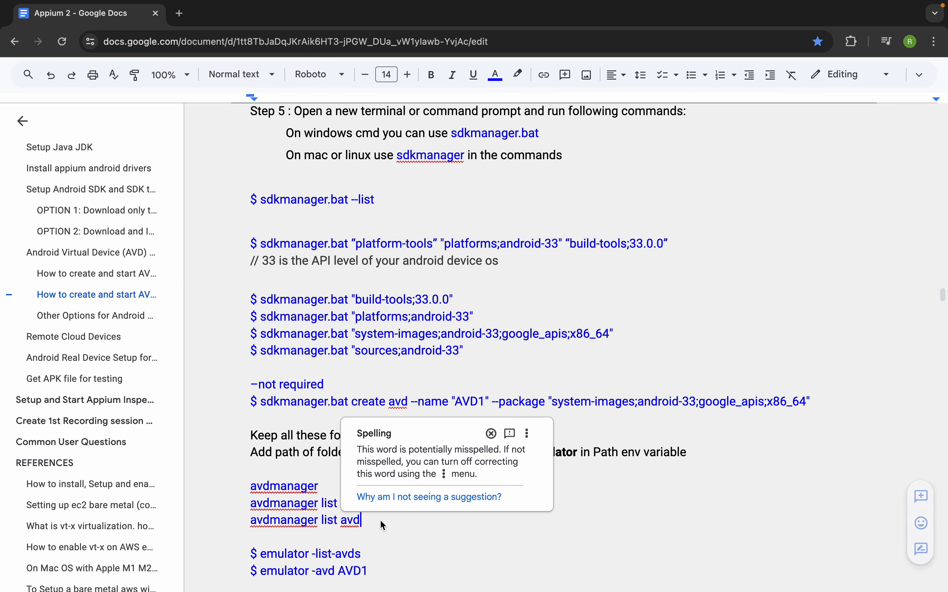
{"action": "scroll", "coordinate": [560, 451], "scroll_direction": "down", "scroll_amount": 4}
{"action": "key", "text": "super+Tab"}
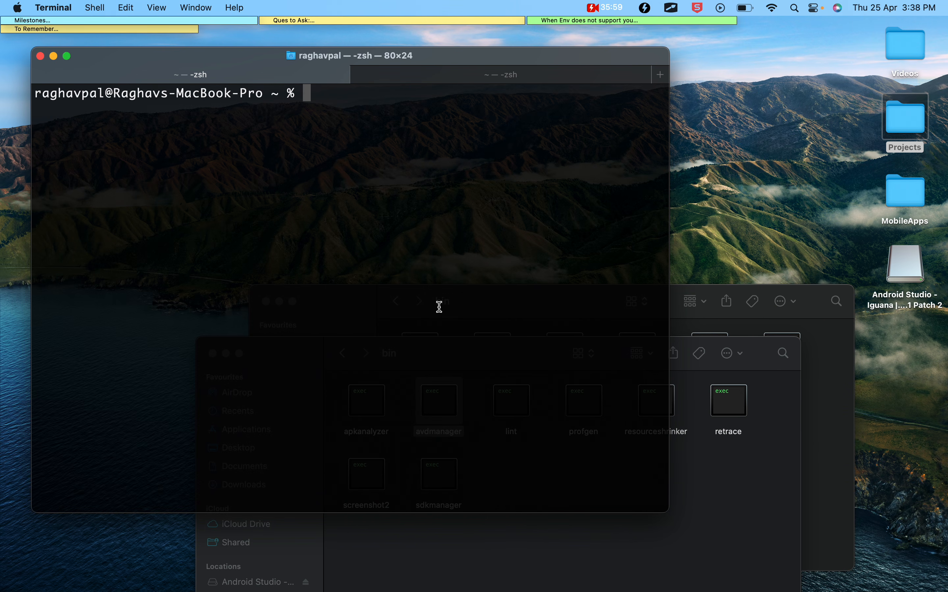
- Recall the full avdmanager path and extend the command with create avd -n myvirtualdevice1 -k, without running it
{"action": "key", "text": "Up"}
{"action": "key", "text": "Up"}
{"action": "type", "text": "create avd -n -k"}
{"action": "key", "text": "Left"}
{"action": "key", "text": "Left"}
{"action": "key", "text": "Left"}
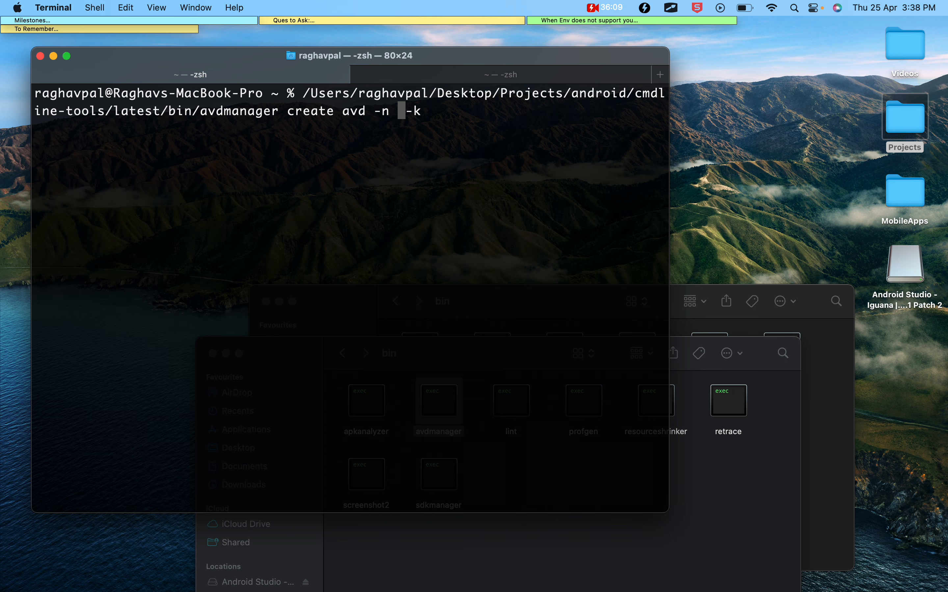
{"action": "type", "text": "my"}
{"action": "type", "text": "virtualdevice"}
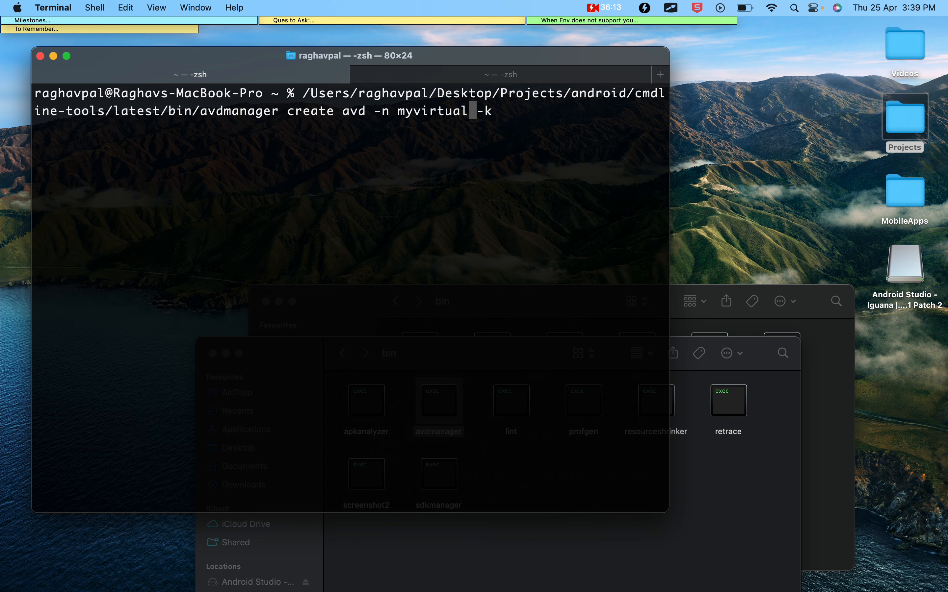
{"action": "type", "text": "1"}
{"action": "key", "text": "Right"}
{"action": "key", "text": "Right"}
{"action": "key", "text": "Right"}
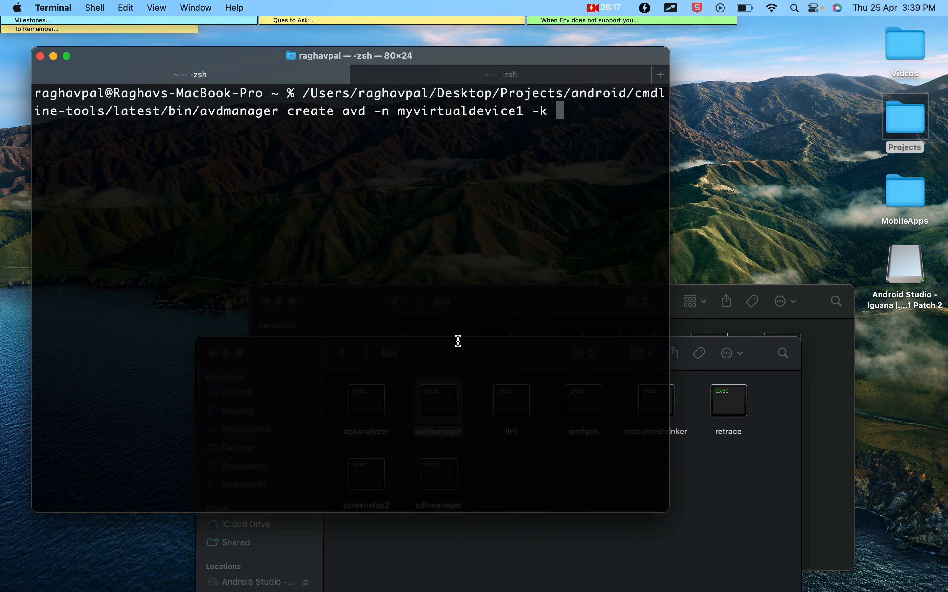
- Copy system-images;android-33;google_apis;x86_64 from the Google Docs notes and add it in double quotes after -k in the Terminal command
{"action": "key", "text": "ctrl+Right"}
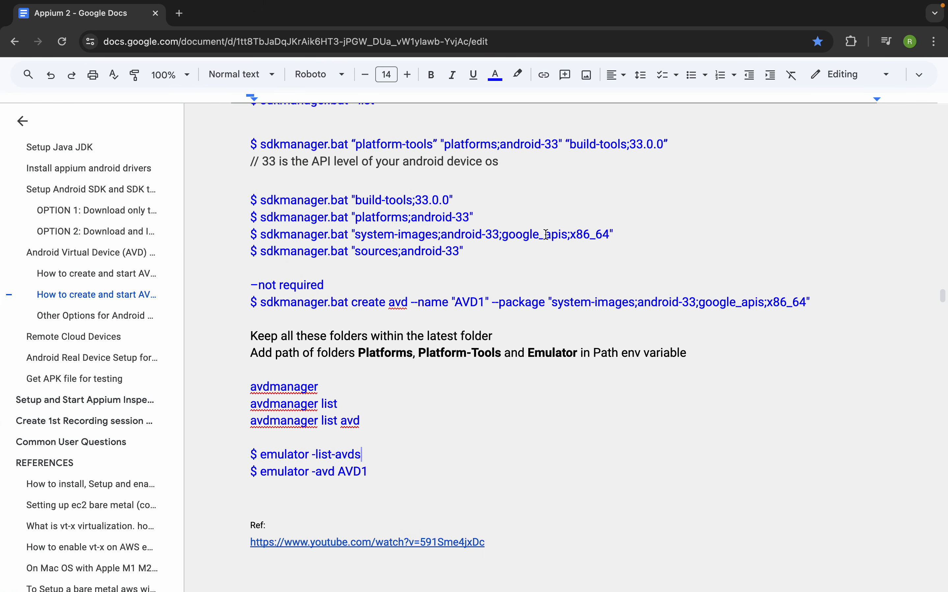
{"action": "left_click_drag", "start_coordinate": [624, 235], "coordinate": [253, 227]}
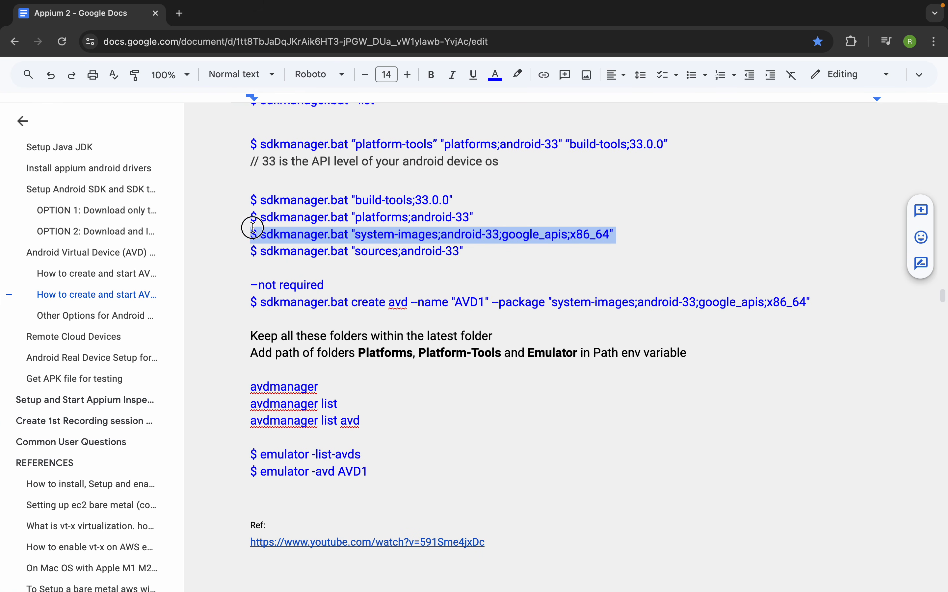
{"action": "left_click", "coordinate": [379, 235]}
{"action": "left_click_drag", "start_coordinate": [355, 235], "coordinate": [609, 234]}
{"action": "key", "text": "ctrl+Left"}
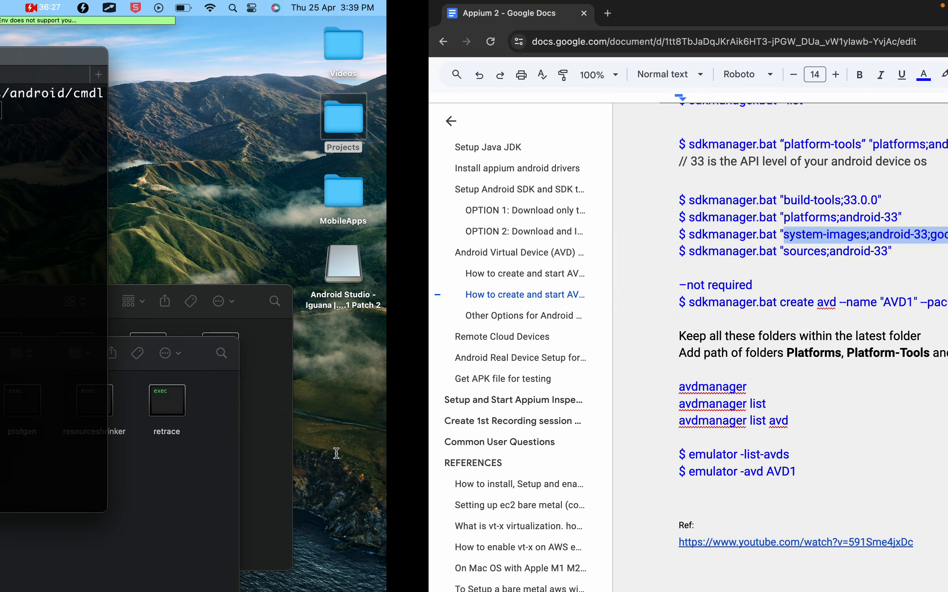
{"action": "type", "text": "\""}
{"action": "key", "text": "super+v"}
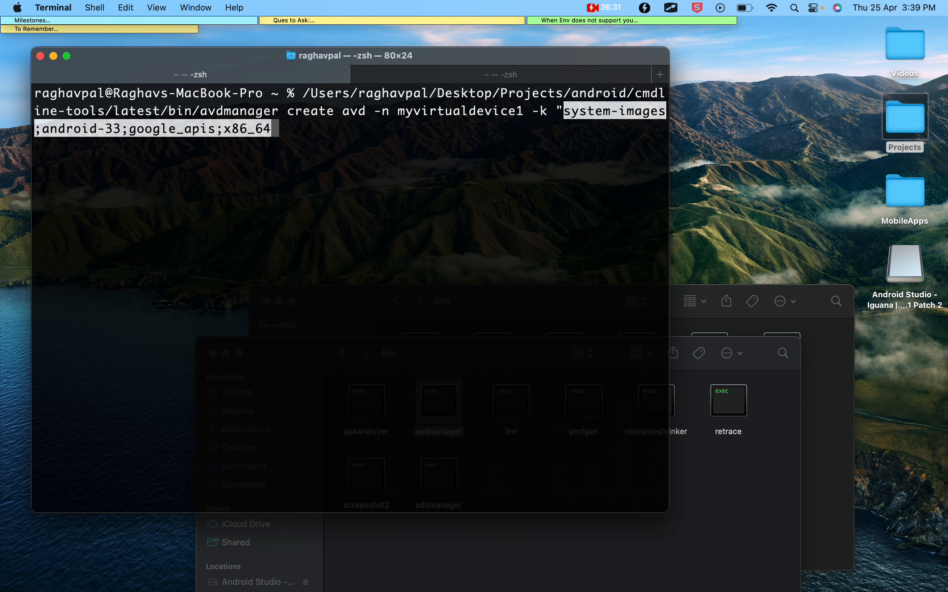
{"action": "type", "text": "\""}
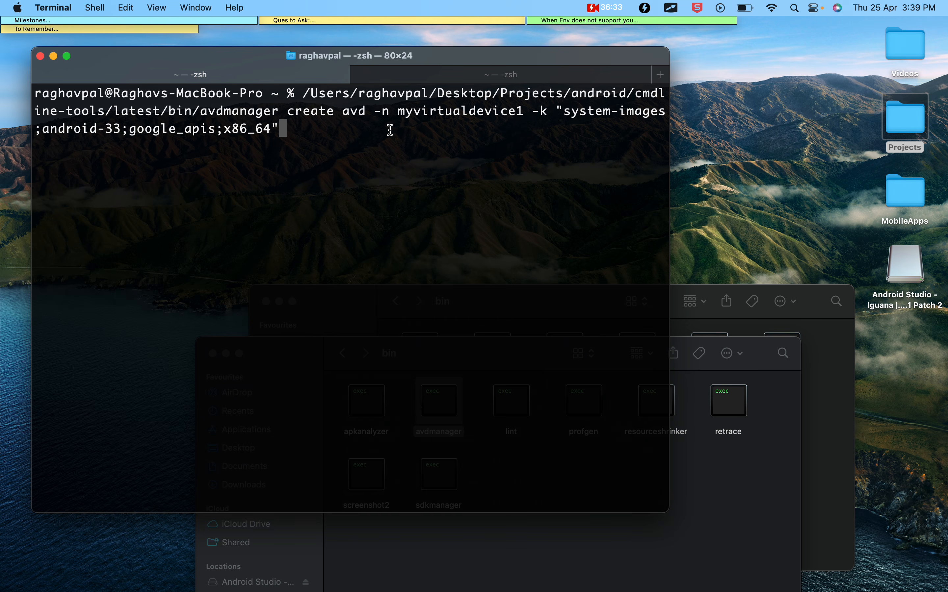
- Copy the command from avdmanager onward in Terminal and paste it below the avdmanager list avd line in the Google Docs notes
{"action": "left_click_drag", "start_coordinate": [366, 130], "coordinate": [199, 111]}
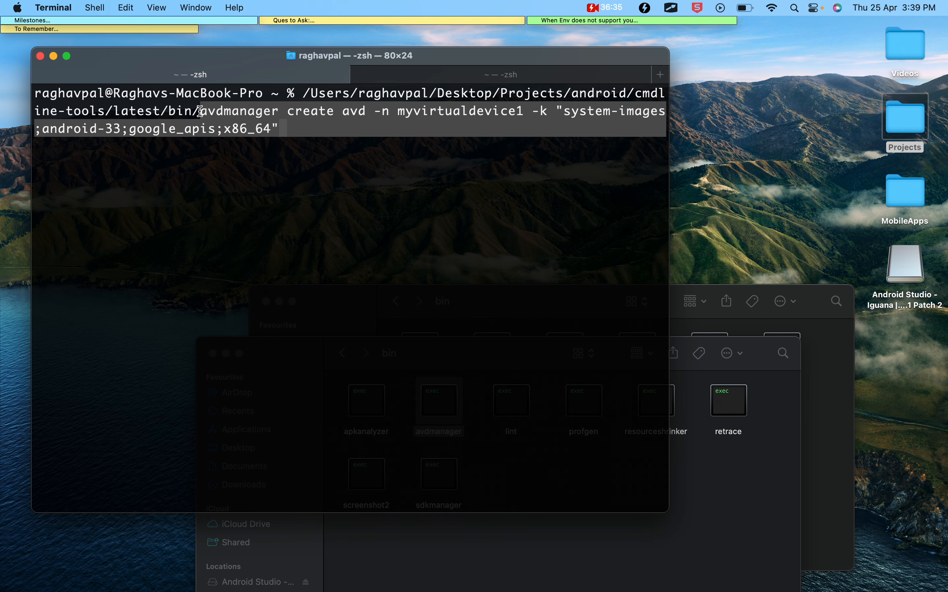
{"action": "key", "text": "ctrl+Right"}
{"action": "left_click", "coordinate": [377, 432]}
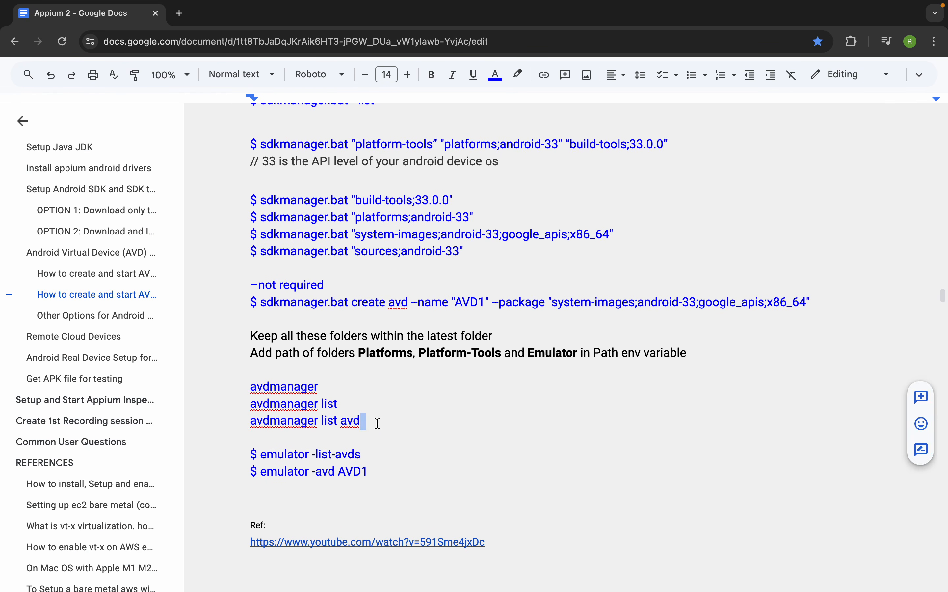
{"action": "key", "text": "Return"}
{"action": "key", "text": "Return"}
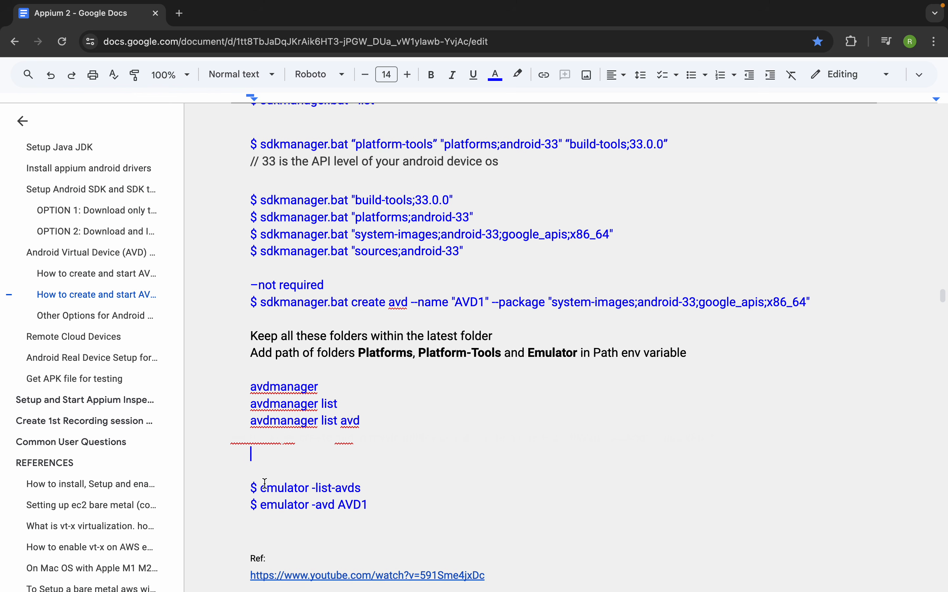
{"action": "left_click", "coordinate": [250, 437]}
{"action": "key", "text": "ctrl+v"}
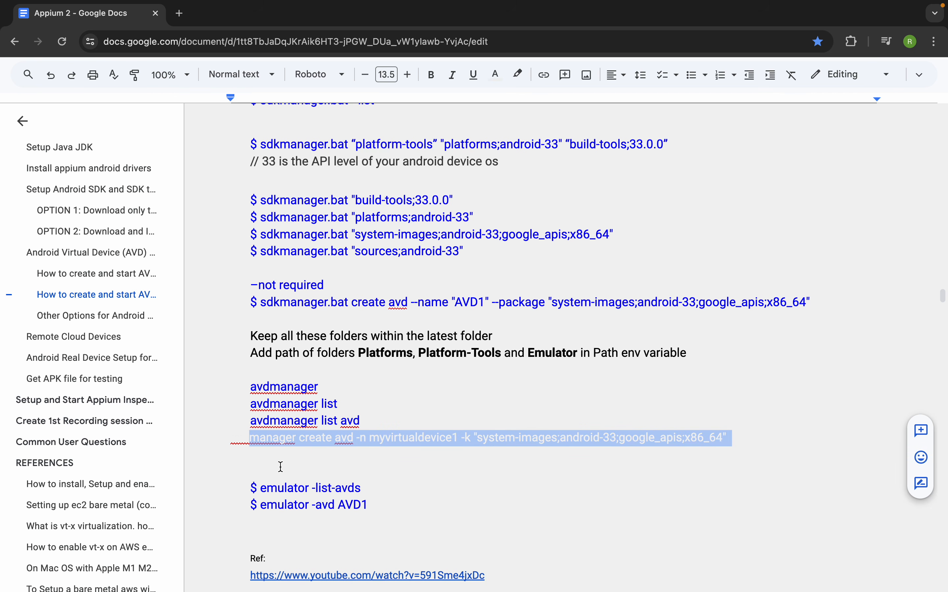
- Match the pasted avdmanager create line to the blue formatting of the notes and align its indent with the lines above
{"action": "key", "text": "shift+Left"}
{"action": "key", "text": "shift+Left"}
{"action": "mouse_move", "coordinate": [295, 421]}
{"action": "left_mouse_down"}
{"action": "mouse_move", "coordinate": [325, 421]}
{"action": "mouse_move", "coordinate": [431, 461]}
{"action": "left_mouse_up"}
{"action": "left_click", "coordinate": [135, 76]}
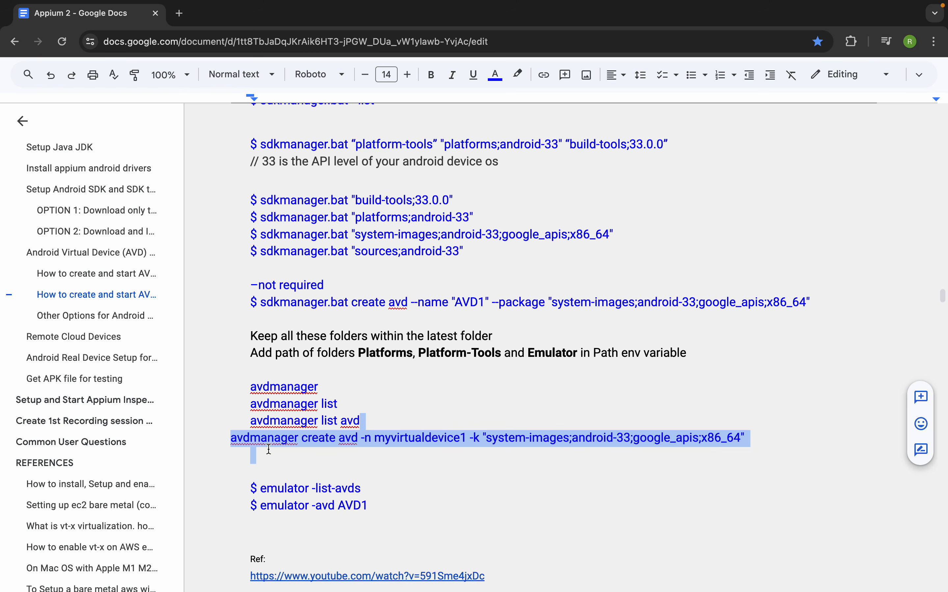
{"action": "left_click", "coordinate": [231, 438]}
{"action": "key", "text": "Tab"}
{"action": "key", "text": "BackSpace"}
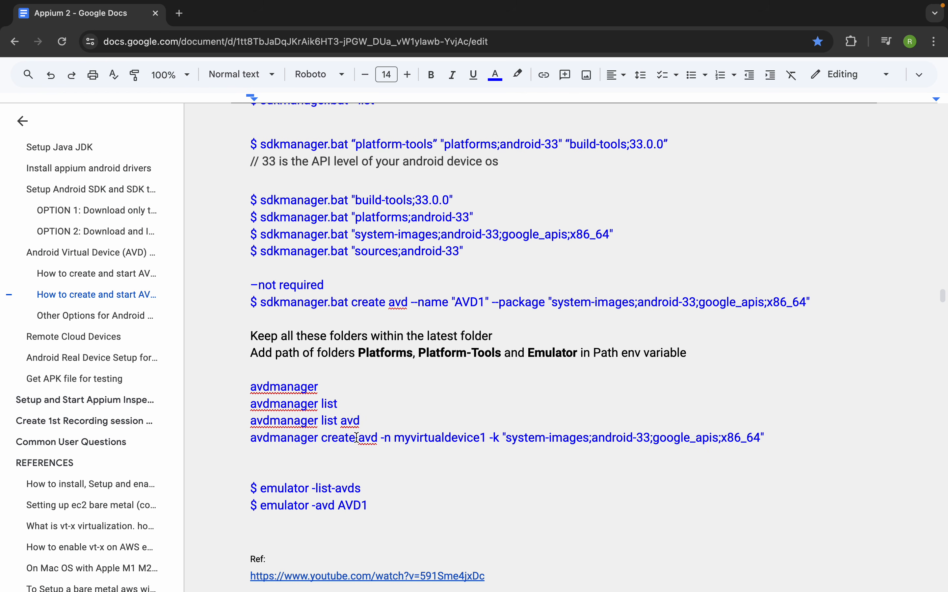
- Review the device name and system image in the notes, then run the create command in Terminal, answering no to a custom hardware profile
{"action": "double_click", "coordinate": [442, 437]}
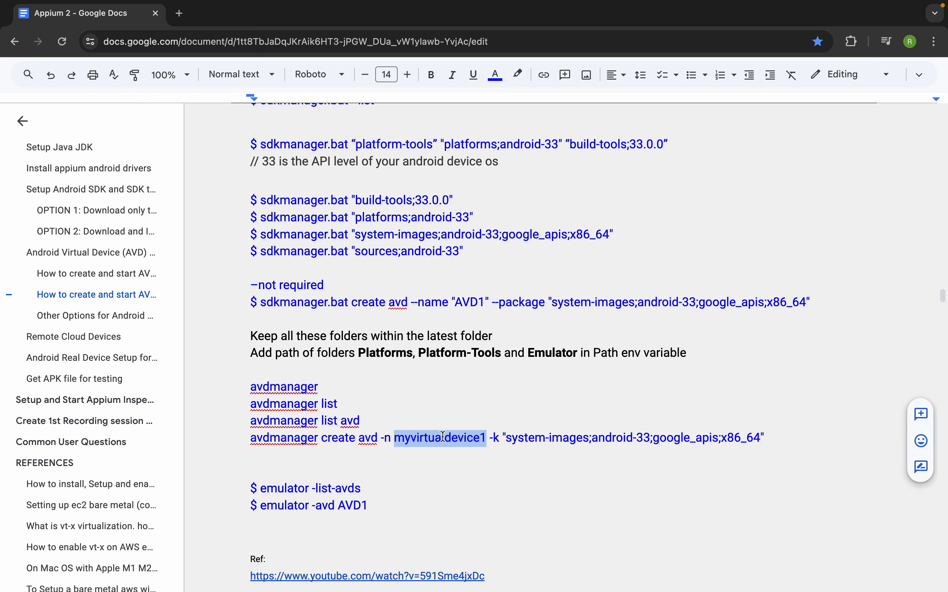
{"action": "left_click_drag", "start_coordinate": [768, 443], "coordinate": [493, 438]}
{"action": "left_click_drag", "start_coordinate": [616, 235], "coordinate": [250, 235]}
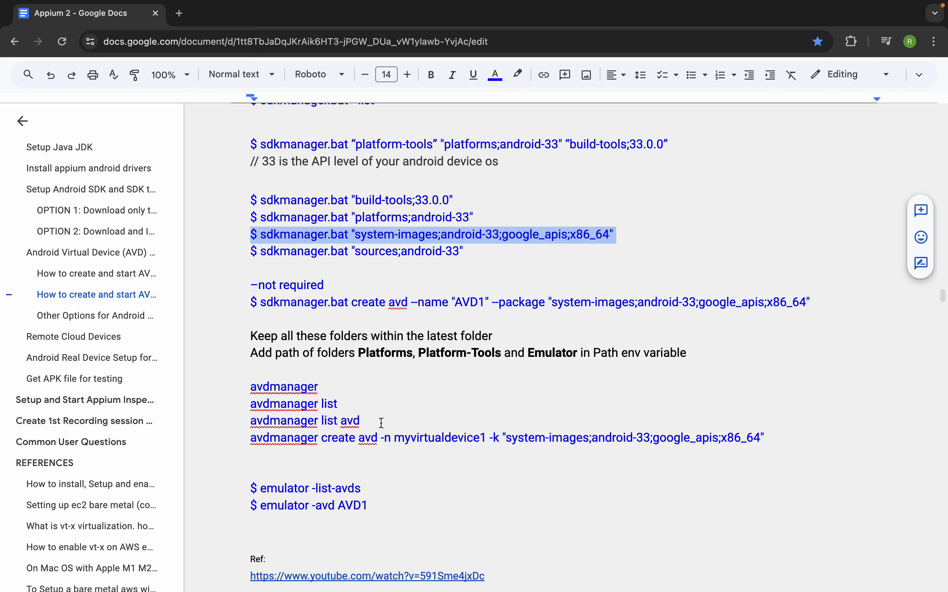
{"action": "key", "text": "ctrl+Left"}
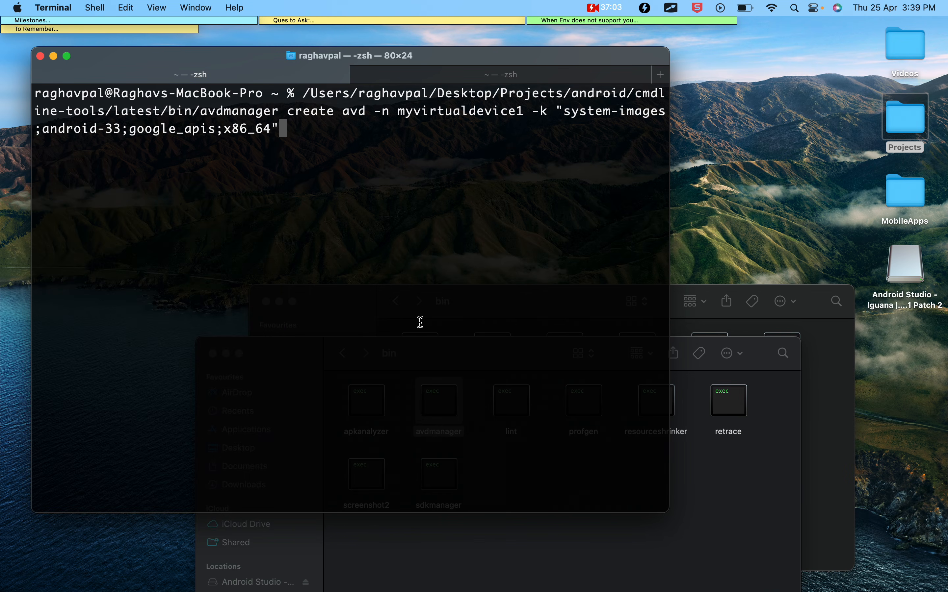
{"action": "key", "text": "Return"}
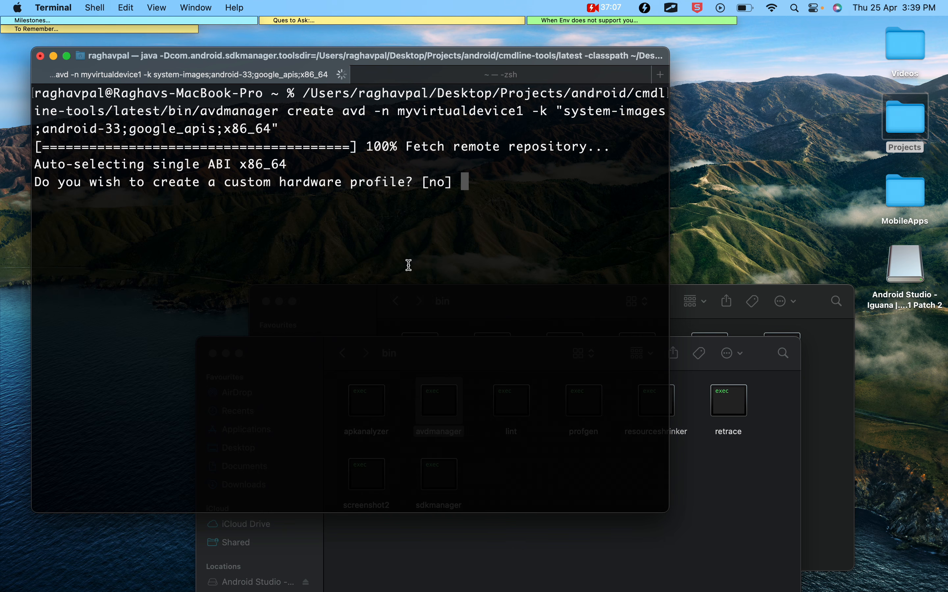
{"action": "type", "text": "no"}
{"action": "key", "text": "Return"}
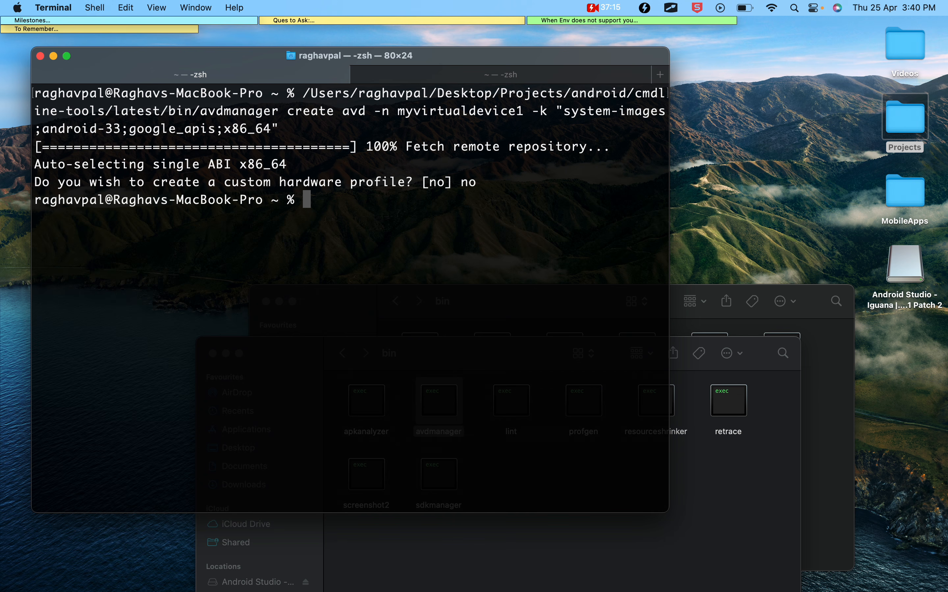
- Run avdmanager list avd and examine the myvirtualdevice1 entry in the output
{"action": "key", "text": "Up"}
{"action": "key", "text": "Up"}
{"action": "key", "text": "Up"}
{"action": "key", "text": "Up"}
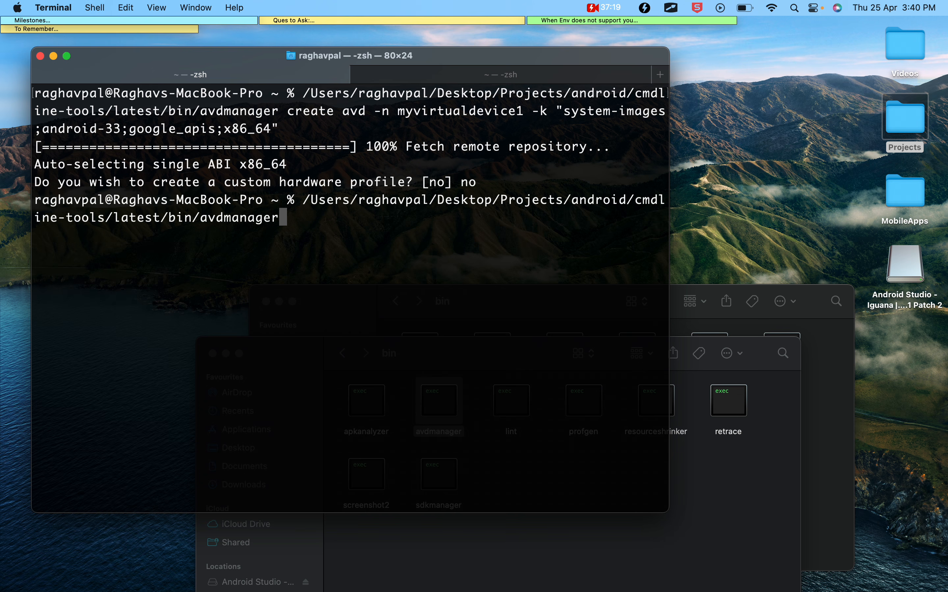
{"action": "key", "text": "Return"}
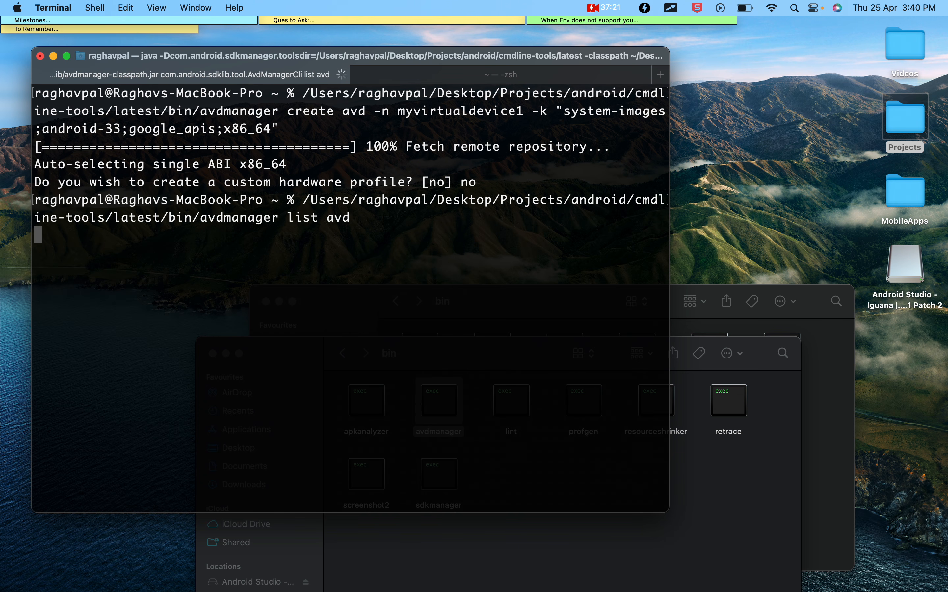
{"action": "scroll", "coordinate": [125, 288], "scroll_direction": "up", "scroll_amount": 5}
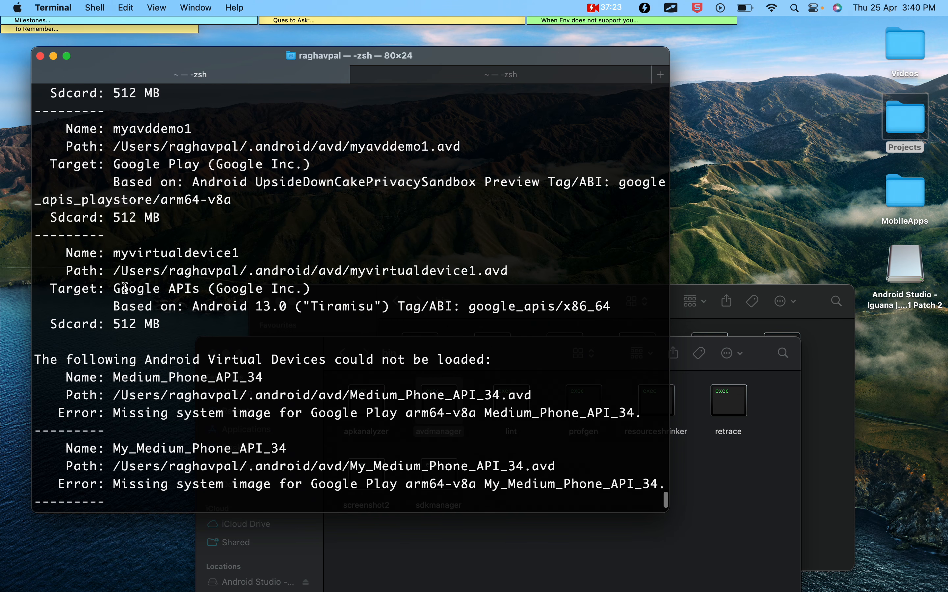
{"action": "scroll", "coordinate": [125, 289], "scroll_direction": "up", "scroll_amount": 1}
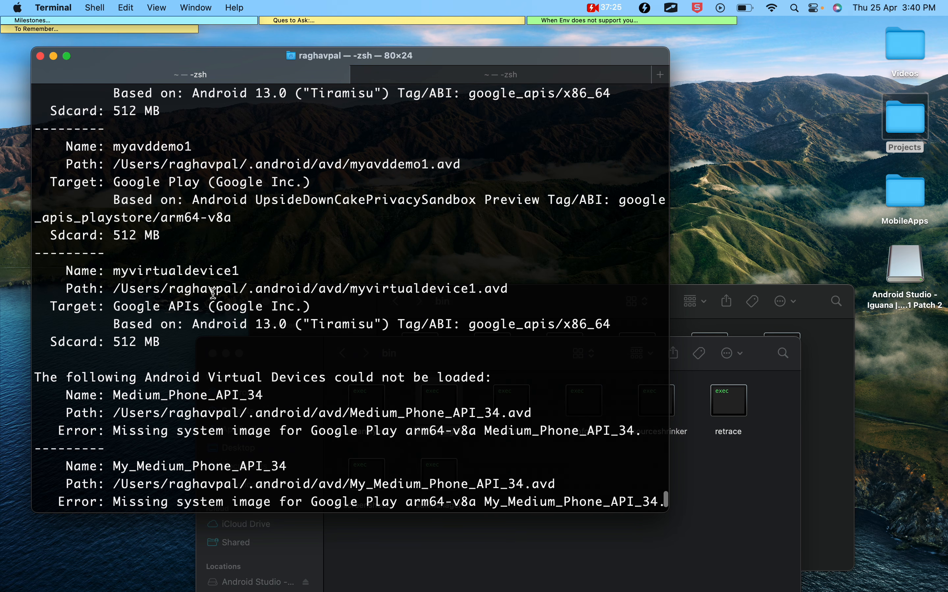
{"action": "left_click_drag", "start_coordinate": [250, 275], "coordinate": [524, 292]}
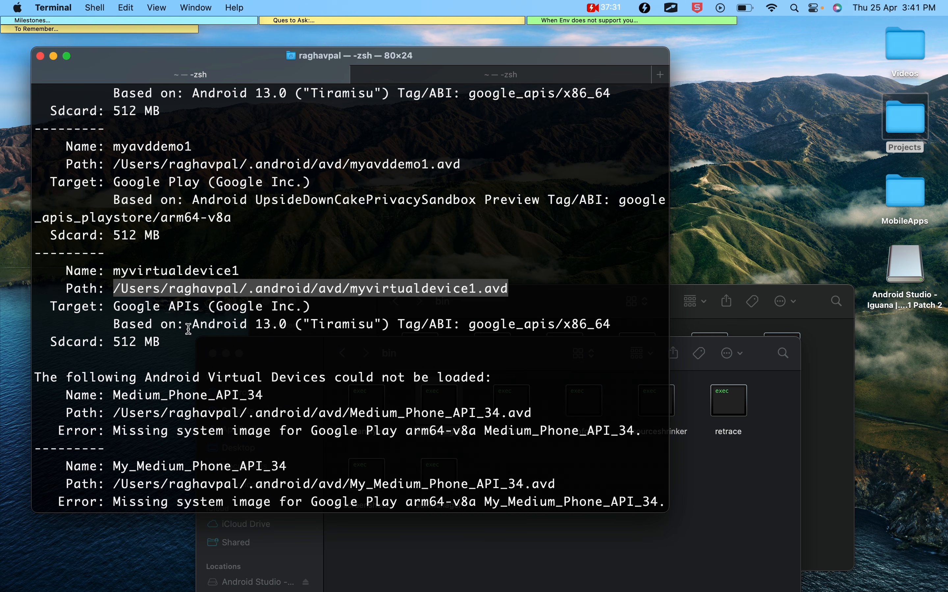
{"action": "left_click_drag", "start_coordinate": [112, 342], "coordinate": [73, 265]}
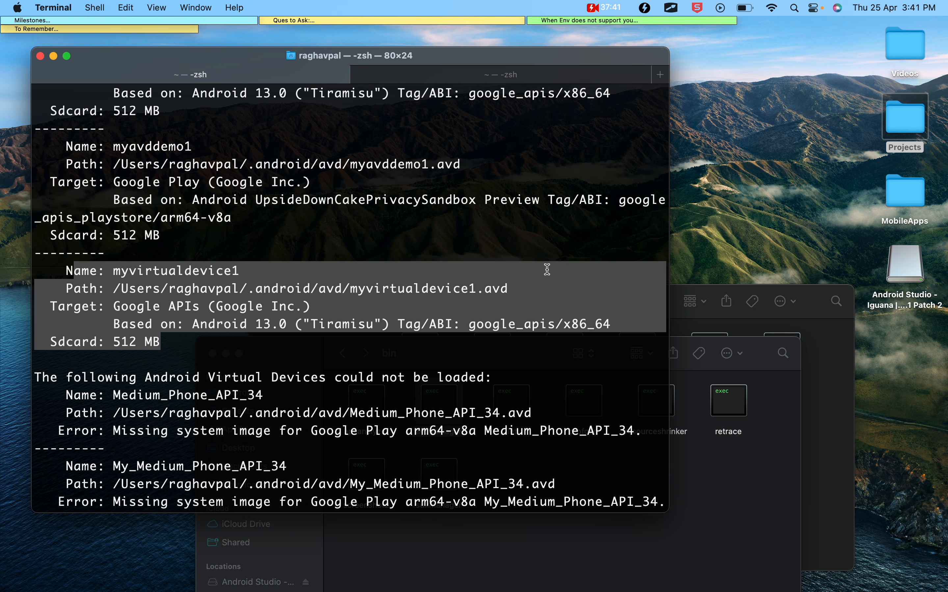
- In the Google Docs notes, replace AVD1 in the emulator -avd line with myvirtualdevice1 copied from the create command
{"action": "key", "text": "super+Tab"}
{"action": "left_click", "coordinate": [344, 352]}
{"action": "left_click", "coordinate": [283, 456]}
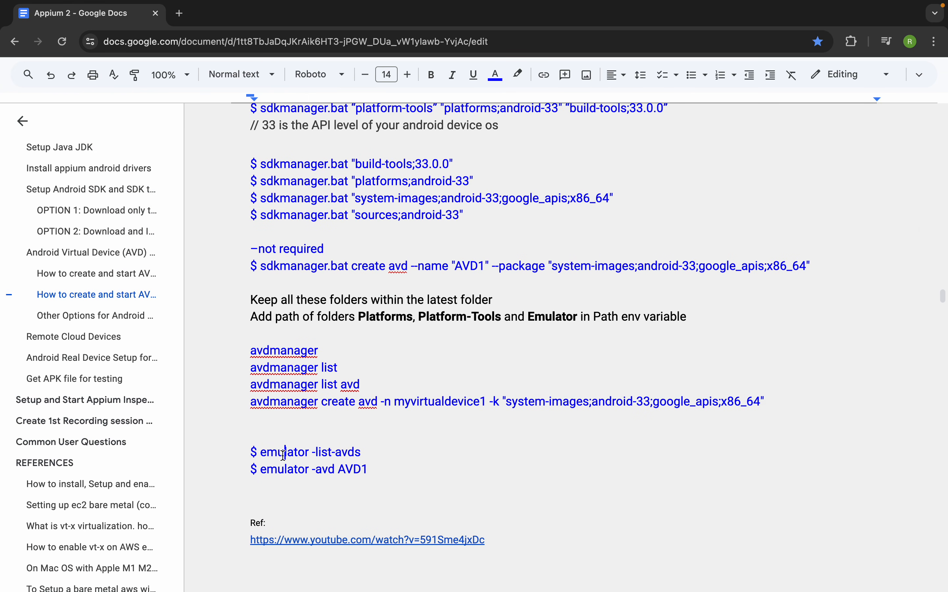
{"action": "double_click", "coordinate": [285, 454]}
{"action": "left_click_drag", "start_coordinate": [372, 453], "coordinate": [267, 453]}
{"action": "left_click_drag", "start_coordinate": [385, 467], "coordinate": [237, 468]}
{"action": "double_click", "coordinate": [374, 456]}
{"action": "double_click", "coordinate": [442, 399]}
{"action": "key", "text": "ctrl+c"}
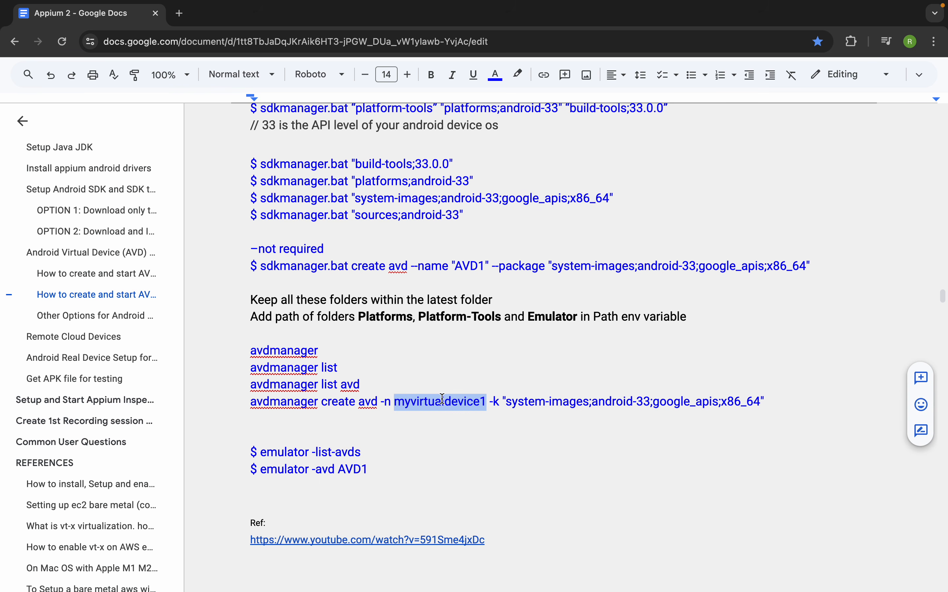
{"action": "double_click", "coordinate": [347, 470]}
{"action": "key", "text": "ctrl+v"}
- Switch back to Terminal, run emulator without arguments, and highlight the version and error lines of its output
{"action": "left_click_drag", "start_coordinate": [369, 453], "coordinate": [261, 454]}
{"action": "key", "text": "super+Tab"}
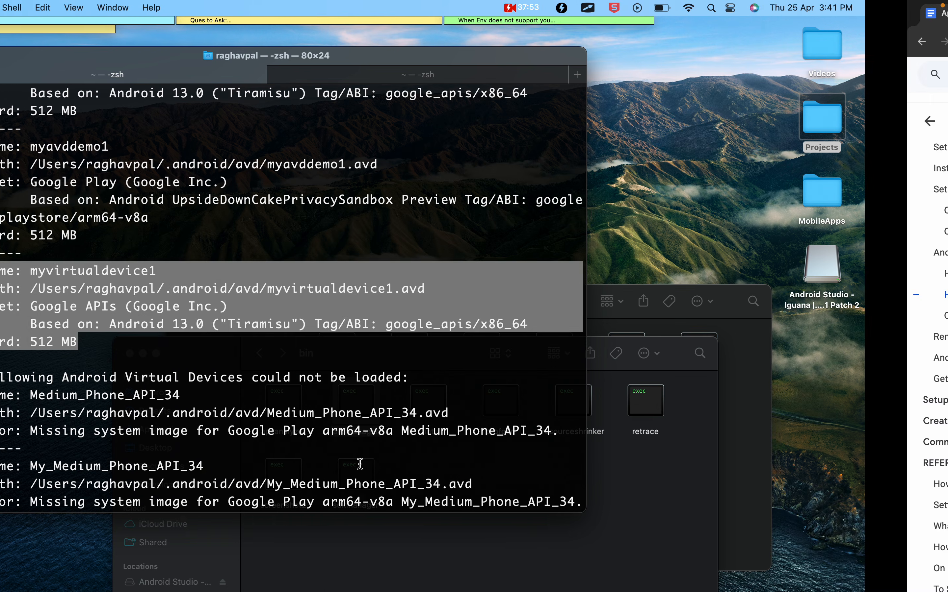
{"action": "key", "text": "Return"}
{"action": "type", "text": "emulator"}
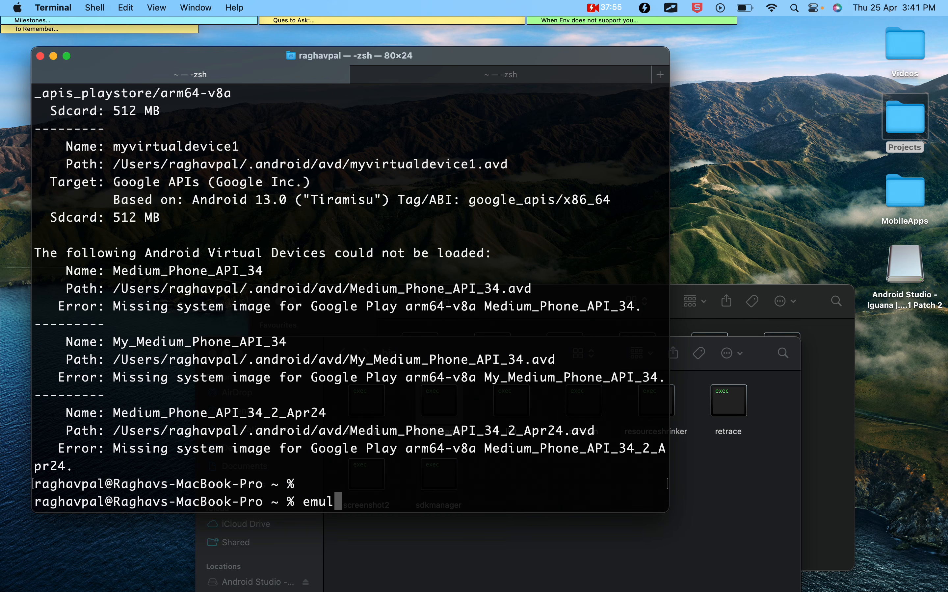
{"action": "key", "text": "Return"}
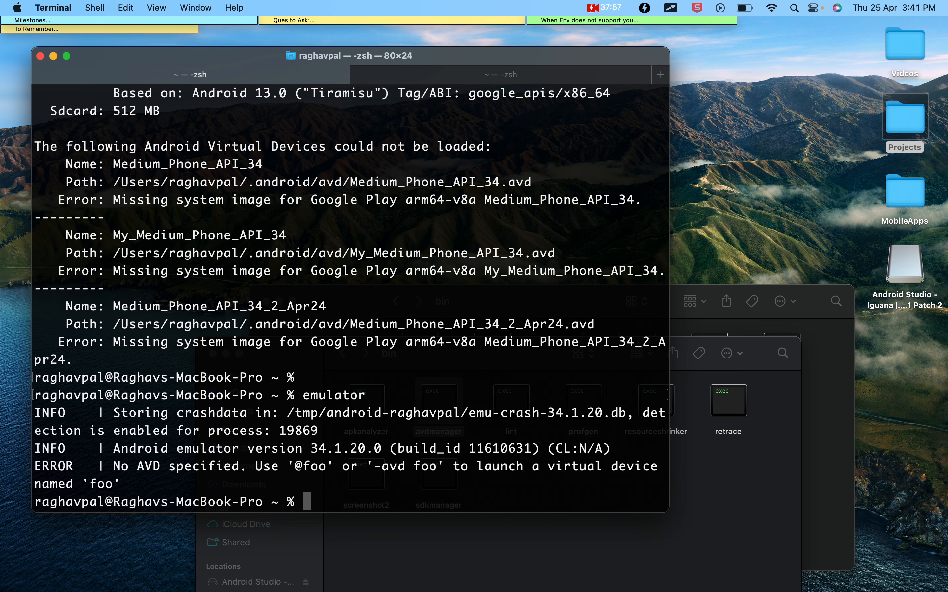
{"action": "left_click_drag", "start_coordinate": [350, 431], "coordinate": [461, 484]}
- In Finder, go from the bin folder up to the android folder and open its emulator folder
{"action": "left_click", "coordinate": [746, 479]}
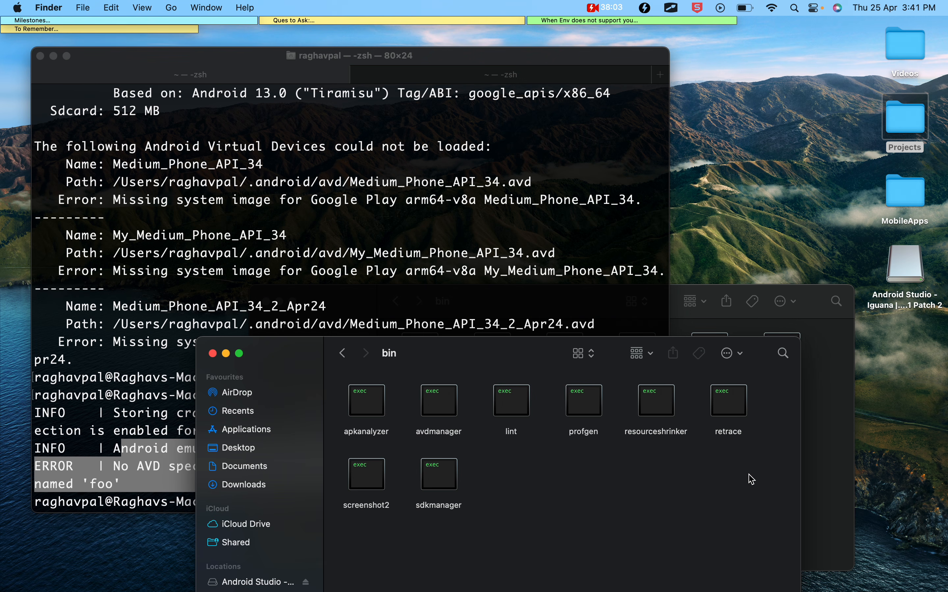
{"action": "left_click", "coordinate": [161, 454]}
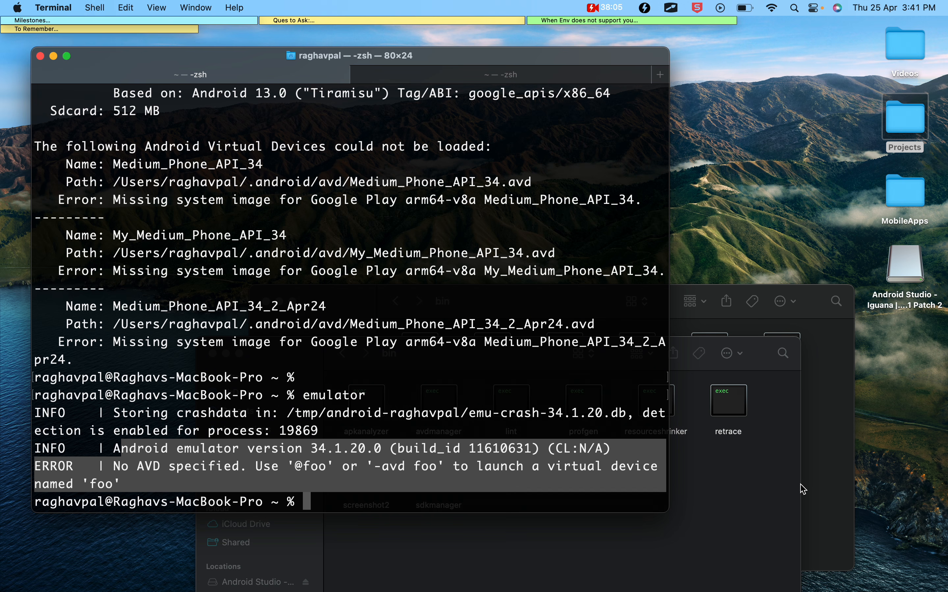
{"action": "left_click", "coordinate": [750, 492]}
{"action": "left_click", "coordinate": [342, 360]}
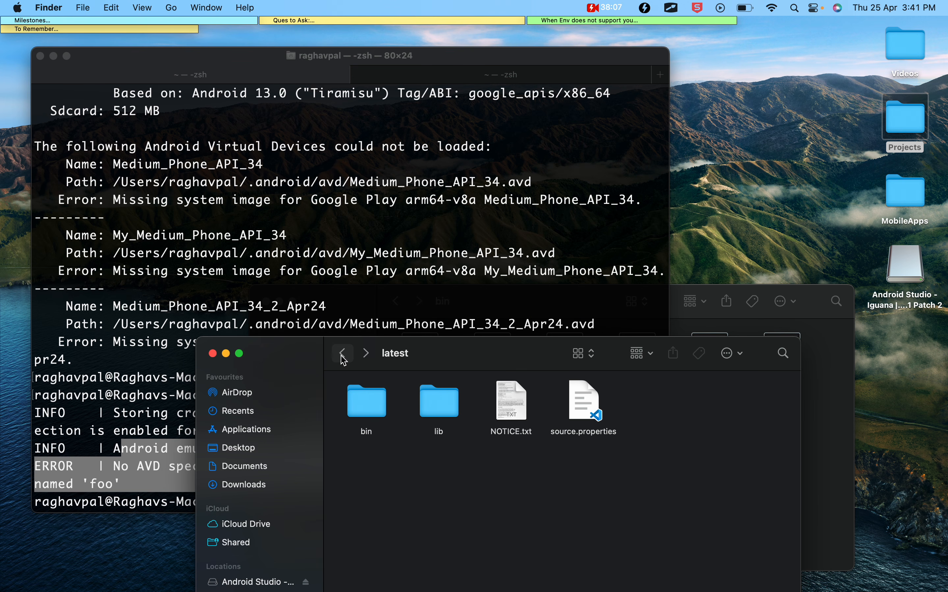
{"action": "left_click", "coordinate": [342, 358]}
{"action": "left_click", "coordinate": [342, 358]}
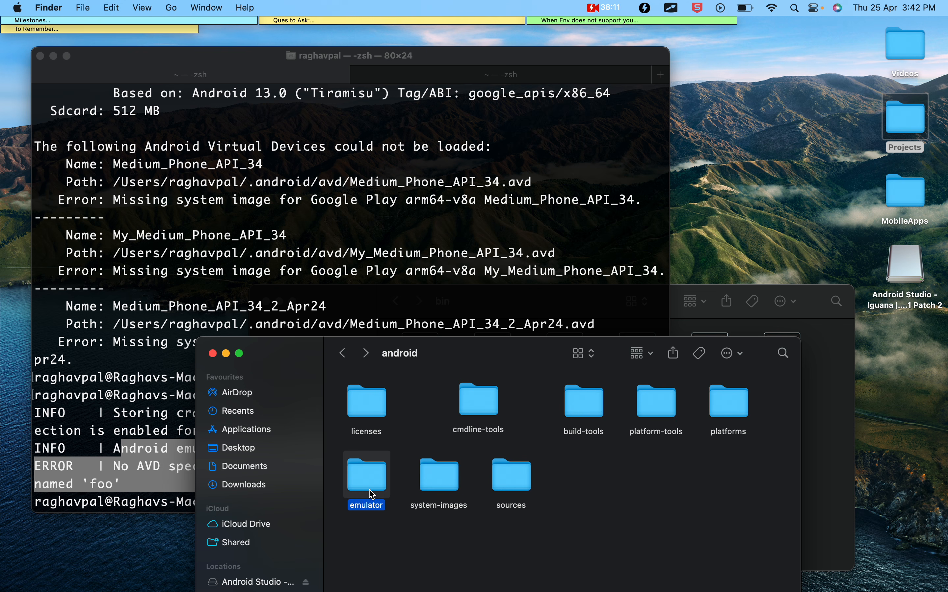
{"action": "double_click", "coordinate": [382, 499]}
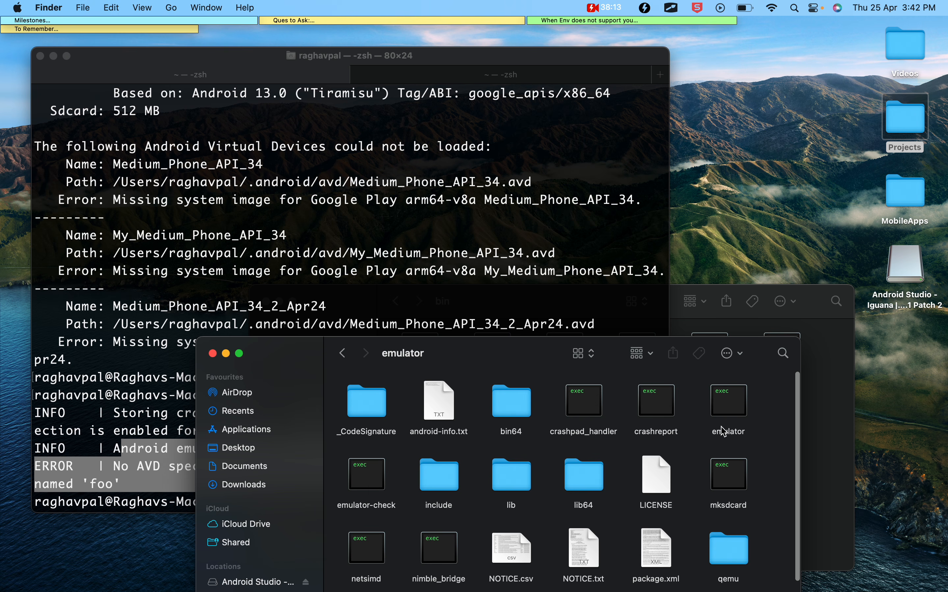
- Select the emulator executable in Finder's emulator folder, go back to the android folder and switch to Terminal
{"action": "left_click", "coordinate": [731, 414]}
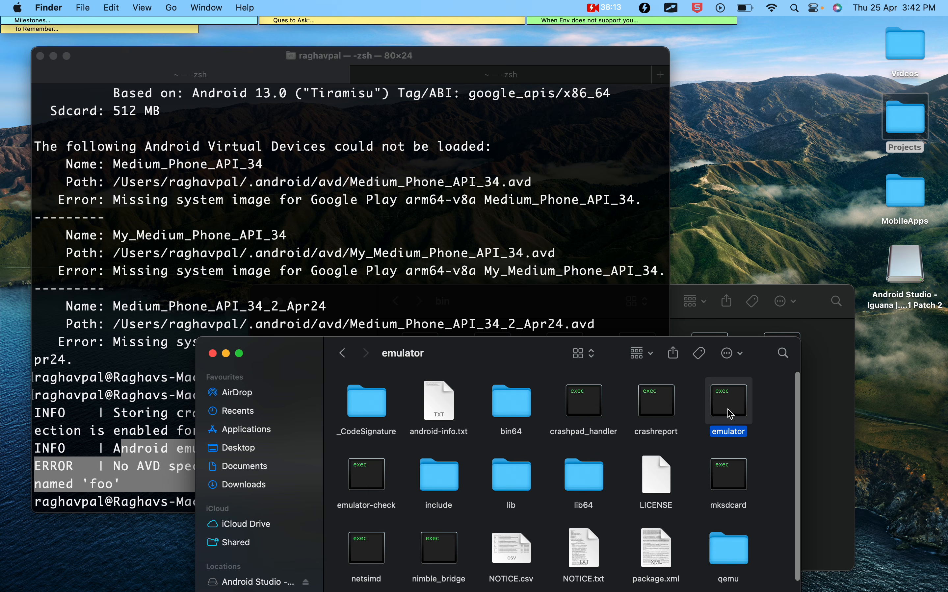
{"action": "left_click", "coordinate": [342, 360]}
{"action": "left_click", "coordinate": [159, 413]}
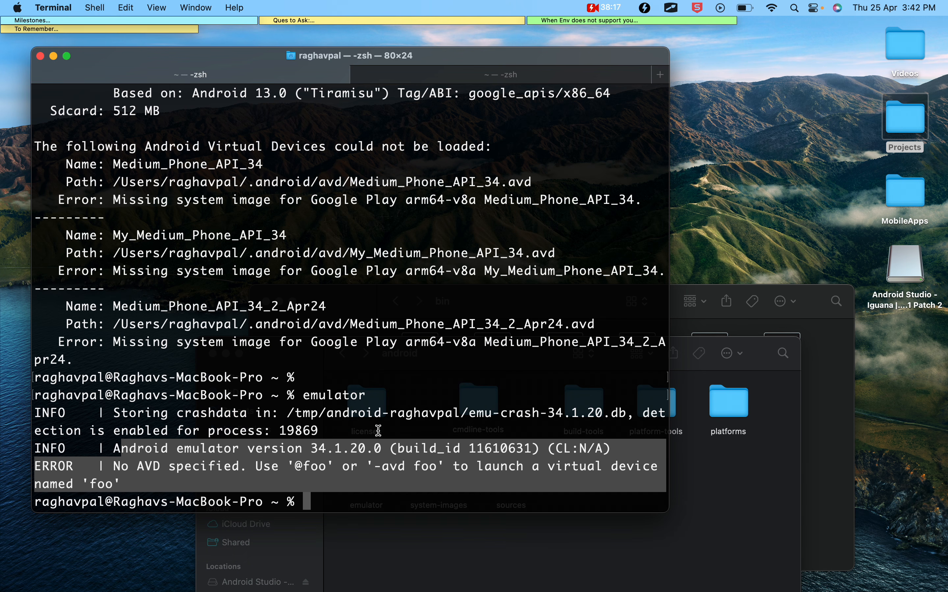
- Switch to the Google Docs notes, highlight the emulator -list-avds command and return to Terminal
{"action": "key", "text": "ctrl+Right"}
{"action": "left_click", "coordinate": [351, 455]}
{"action": "left_click_drag", "start_coordinate": [361, 454], "coordinate": [261, 454]}
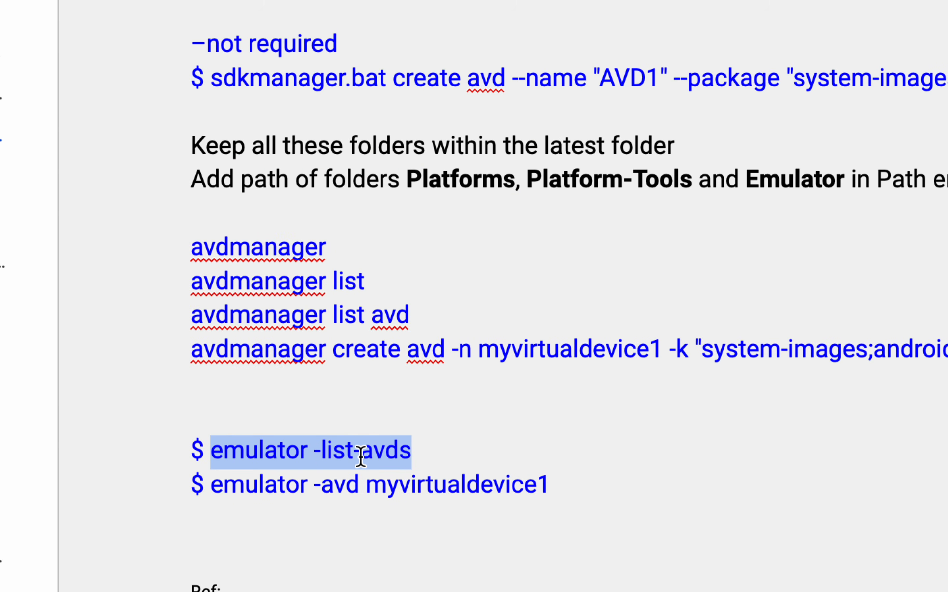
{"action": "left_click", "coordinate": [349, 472]}
{"action": "left_click", "coordinate": [428, 459]}
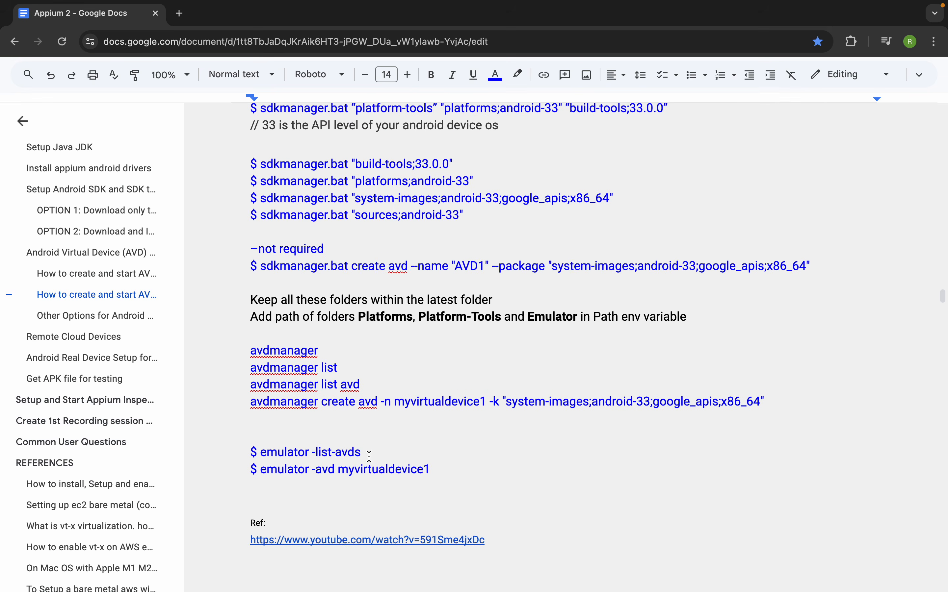
{"action": "key", "text": "ctrl+Left"}
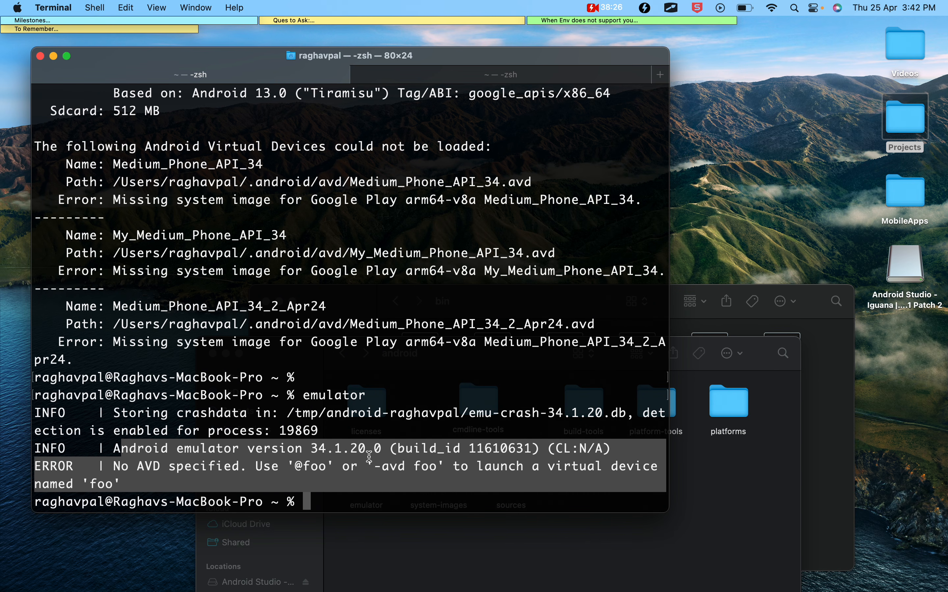
- Clear the Terminal output and try to list the virtual devices with emulator-list-avds
{"action": "key", "text": "Return"}
{"action": "type", "text": "clear"}
{"action": "key", "text": "Return"}
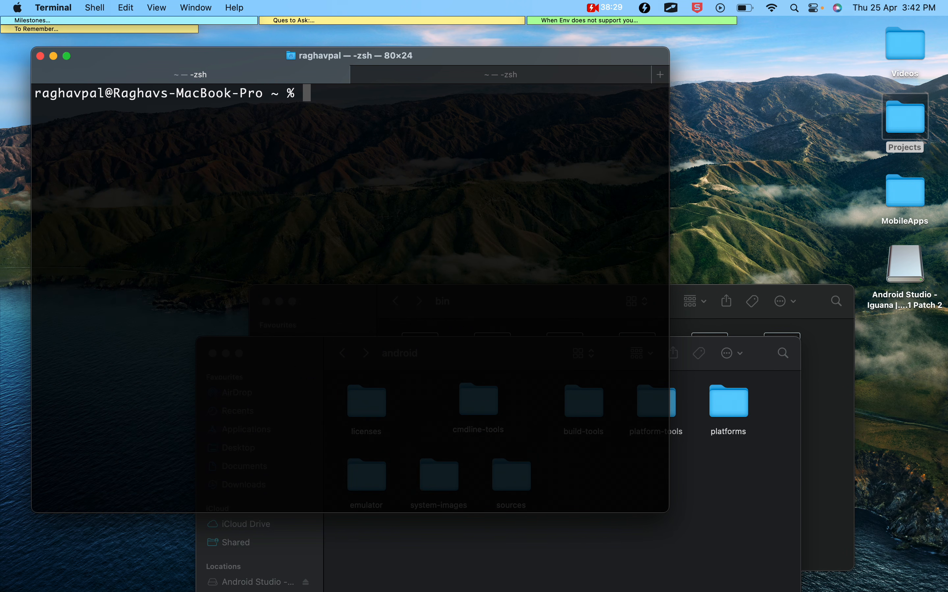
{"action": "key", "text": "Return"}
{"action": "type", "text": "emula"}
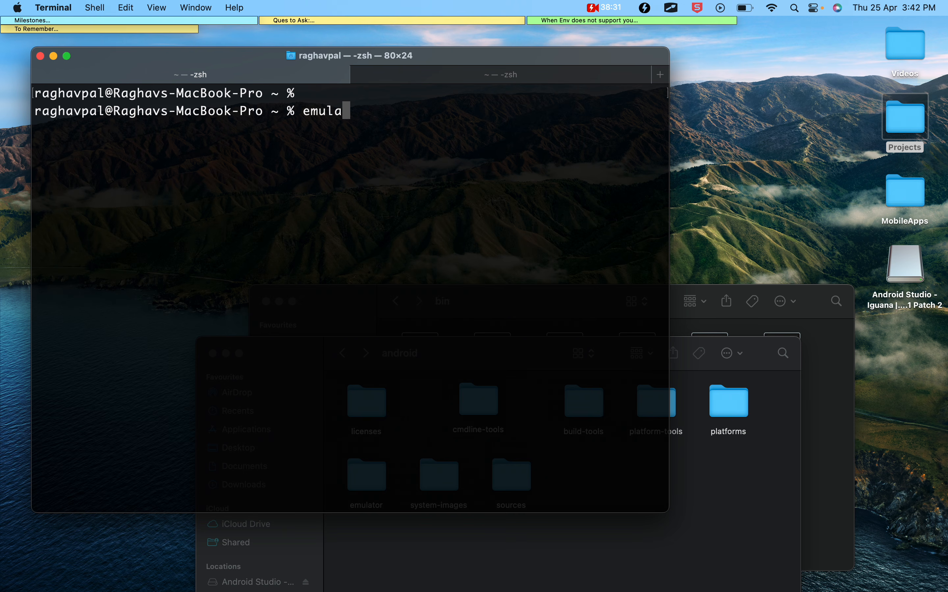
{"action": "type", "text": "tor-list"}
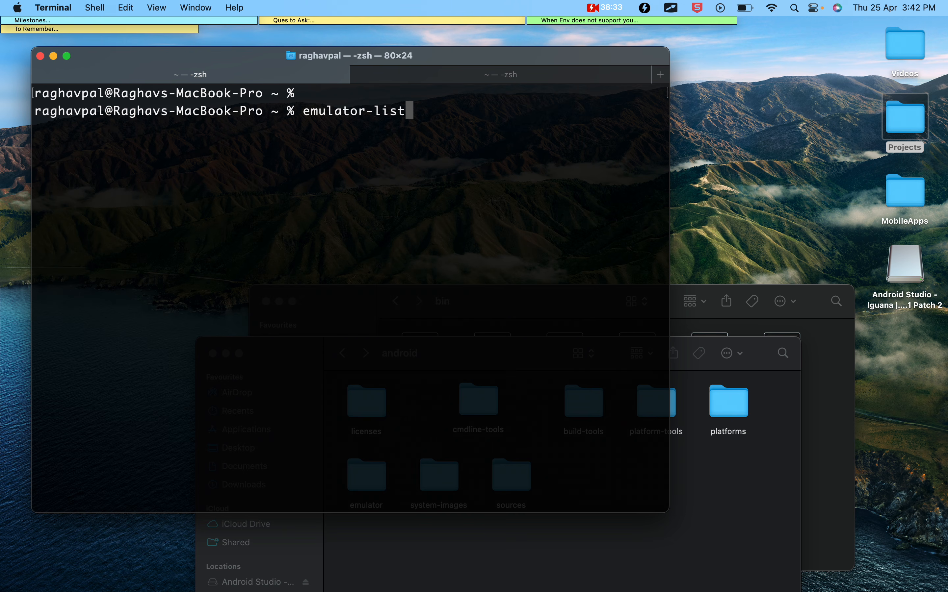
{"action": "type", "text": "-avds"}
{"action": "key", "text": "Return"}
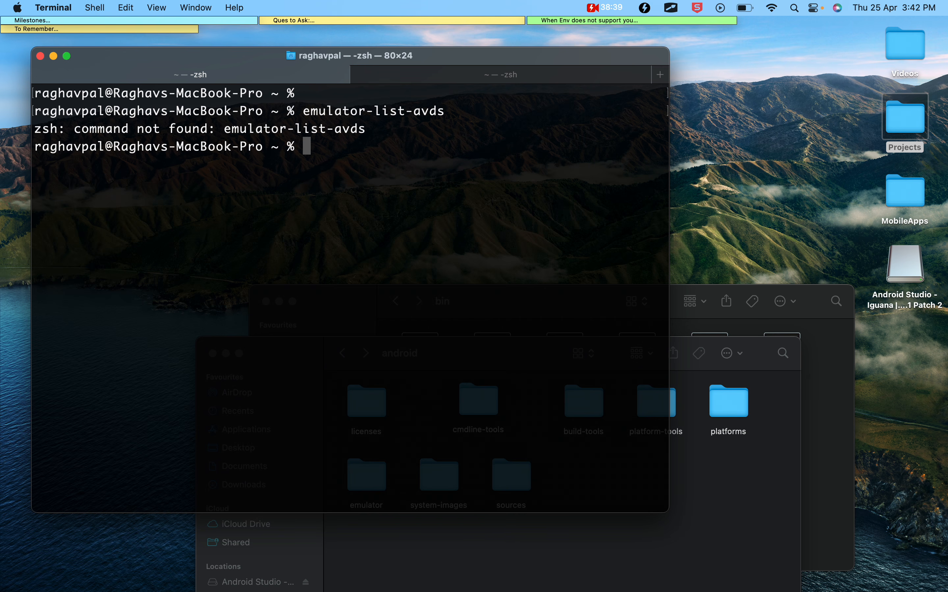
- Recall the previous command, add the missing space before -list and run it as emulator -list-avds
{"action": "key", "text": "Up"}
{"action": "key", "text": "Left"}
{"action": "key", "text": "Left"}
{"action": "key", "text": "Left"}
{"action": "key", "text": "Left"}
{"action": "key", "text": "Left"}
{"action": "key", "text": "Left"}
{"action": "key", "text": "Left"}
{"action": "key", "text": "Left"}
{"action": "key", "text": "Left"}
{"action": "key", "text": "Left"}
{"action": "key", "text": "Left"}
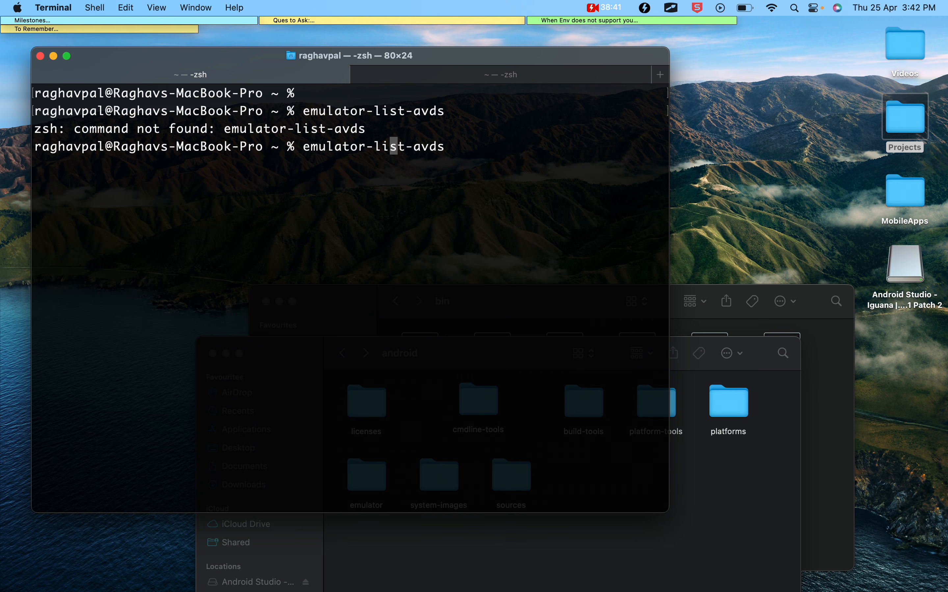
{"action": "key", "text": "Right"}
{"action": "key", "text": "Right"}
{"action": "key", "text": "Right"}
{"action": "key", "text": "Right"}
{"action": "key", "text": "Right"}
{"action": "key", "text": "Right"}
{"action": "key", "text": "Right"}
{"action": "key", "text": "Right"}
{"action": "key", "text": "Right"}
{"action": "key", "text": "Right"}
{"action": "key", "text": "Right"}
{"action": "key", "text": "Return"}
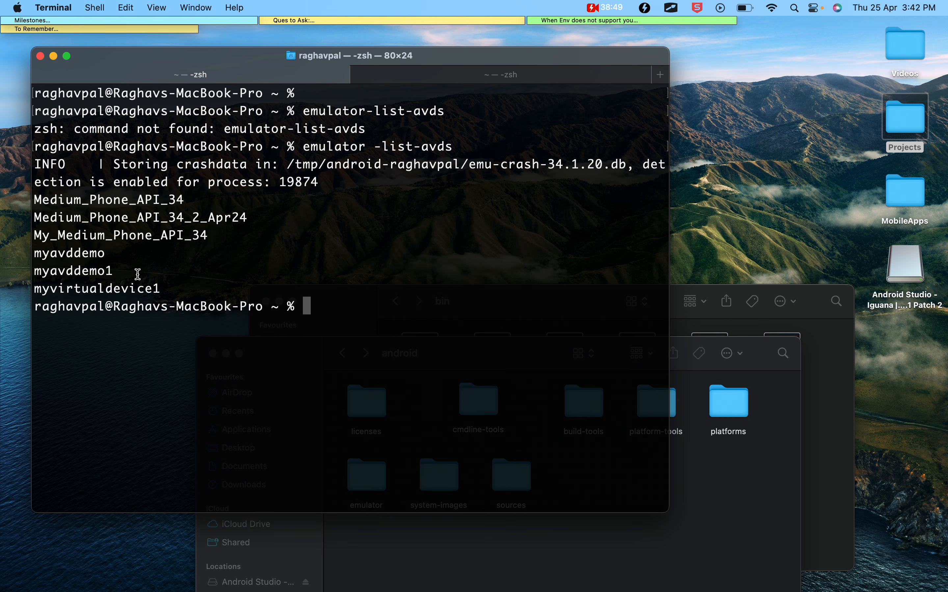
- Copy myvirtualdevice1 from the listed virtual devices and highlight the other device names in the list
{"action": "left_click_drag", "start_coordinate": [180, 284], "coordinate": [36, 286]}
{"action": "key", "text": "super+c"}
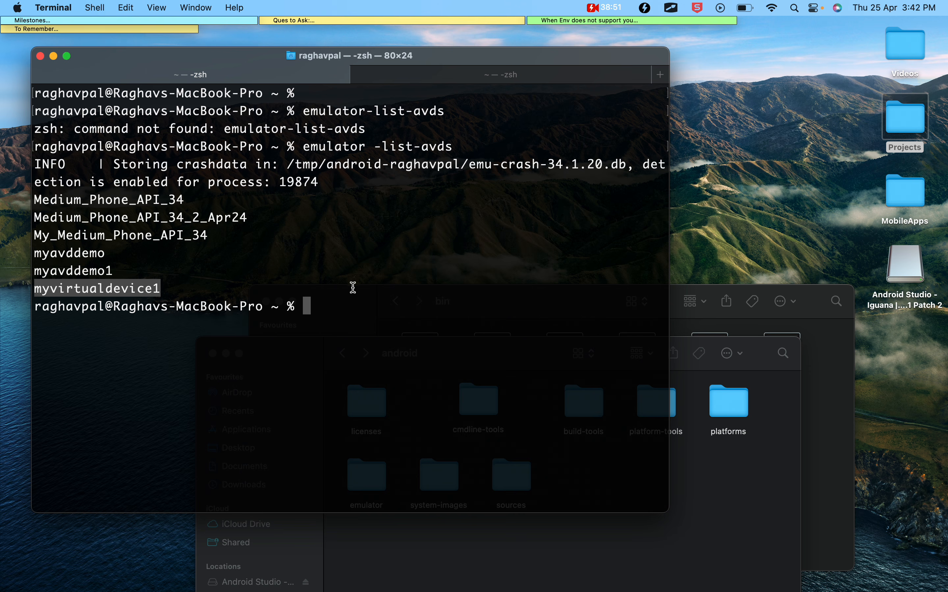
{"action": "left_click", "coordinate": [339, 304]}
{"action": "mouse_move", "coordinate": [34, 198]}
{"action": "left_mouse_down"}
{"action": "mouse_move", "coordinate": [149, 202]}
{"action": "mouse_move", "coordinate": [239, 254]}
{"action": "mouse_move", "coordinate": [85, 246]}
{"action": "mouse_move", "coordinate": [131, 271]}
{"action": "mouse_move", "coordinate": [119, 249]}
{"action": "mouse_move", "coordinate": [118, 262]}
{"action": "mouse_move", "coordinate": [42, 201]}
{"action": "left_mouse_up"}
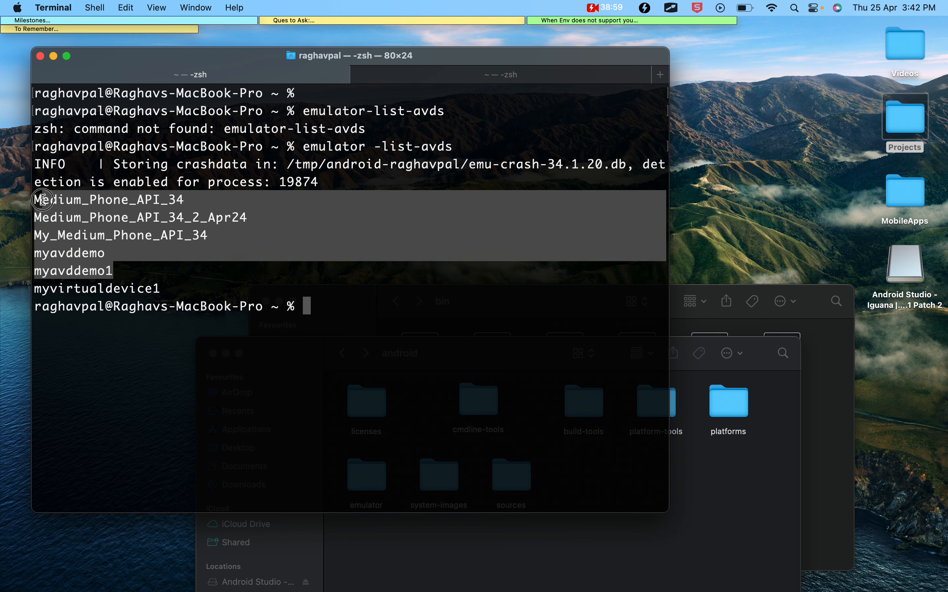
{"action": "left_click_drag", "start_coordinate": [156, 288], "coordinate": [28, 288]}
{"action": "left_click", "coordinate": [401, 309]}
- Check the start command in the notes, then run emulator -avd myvirtualdevice1 in Terminal using the copied device name
{"action": "key", "text": "ctrl+Right"}
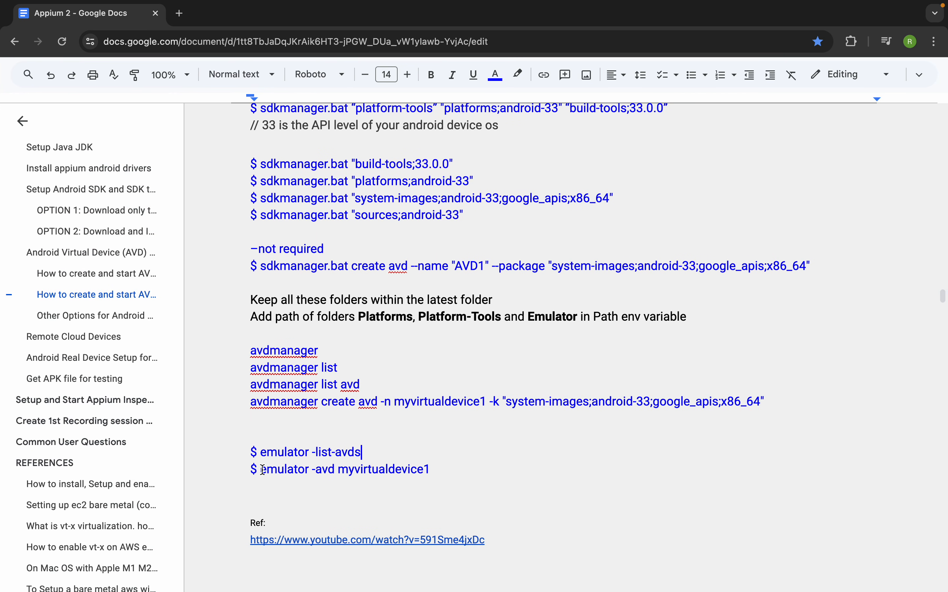
{"action": "key", "text": "ctrl+Left"}
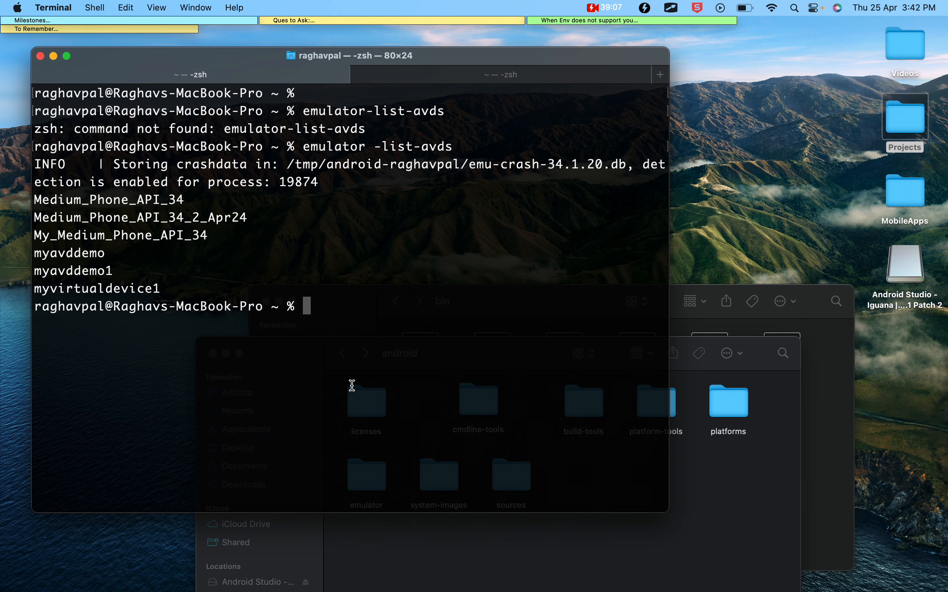
{"action": "type", "text": "emula"}
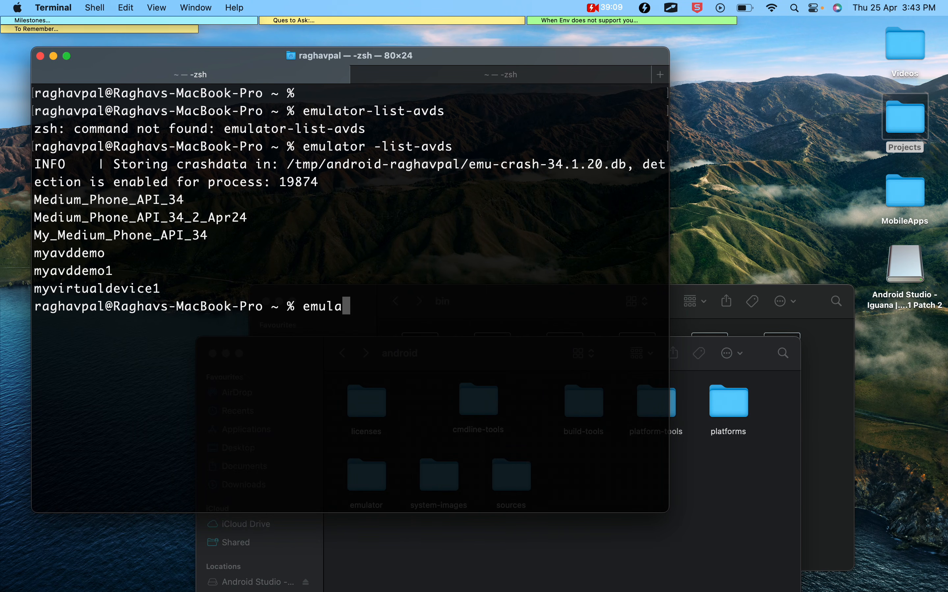
{"action": "type", "text": "tor -avd"}
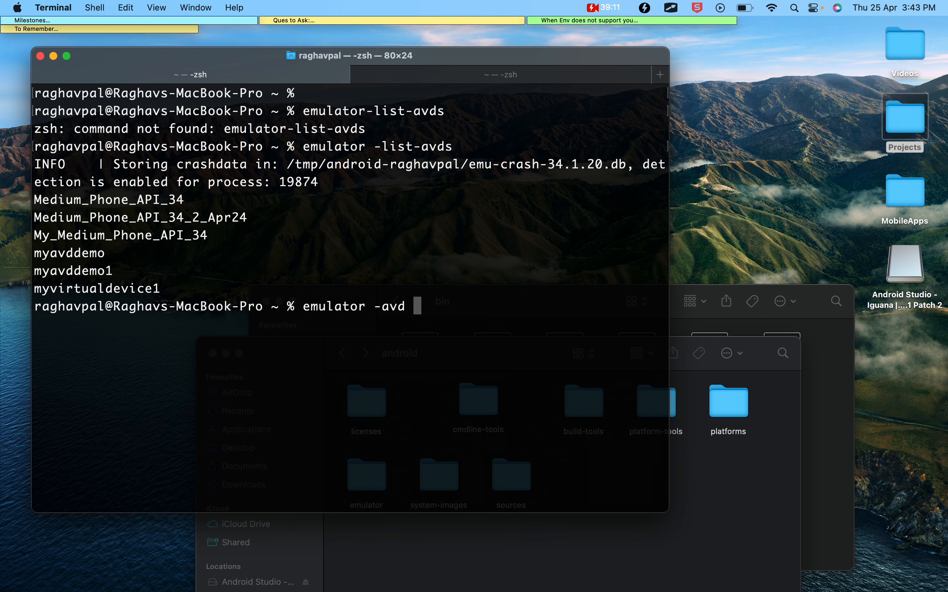
{"action": "left_click_drag", "start_coordinate": [167, 295], "coordinate": [4, 296]}
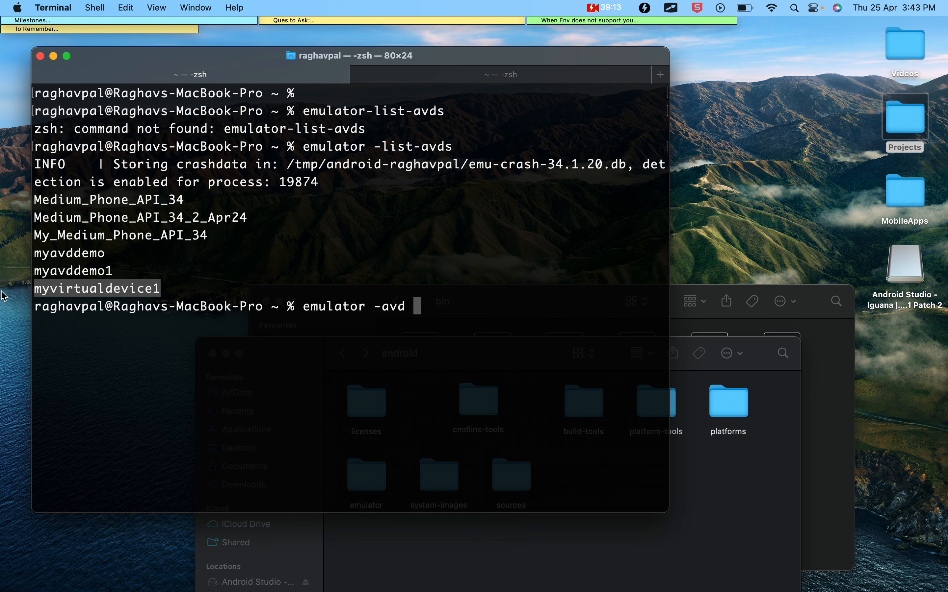
{"action": "key", "text": "super+v"}
{"action": "key", "text": "Return"}
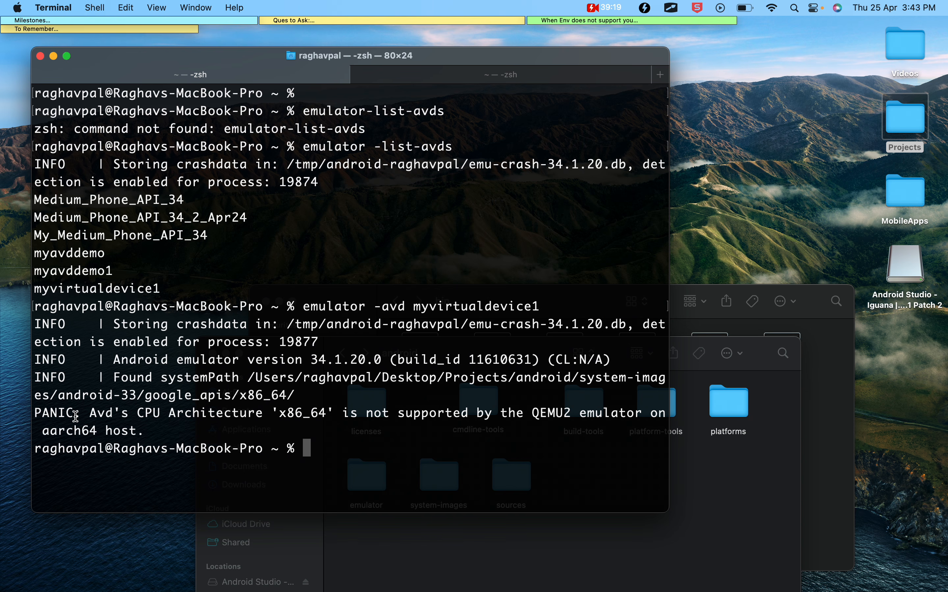
- Highlight the PANIC error about the AVD's CPU architecture and move the Terminal window slightly upward
{"action": "left_click_drag", "start_coordinate": [98, 414], "coordinate": [668, 413]}
{"action": "triple_click", "coordinate": [148, 432]}
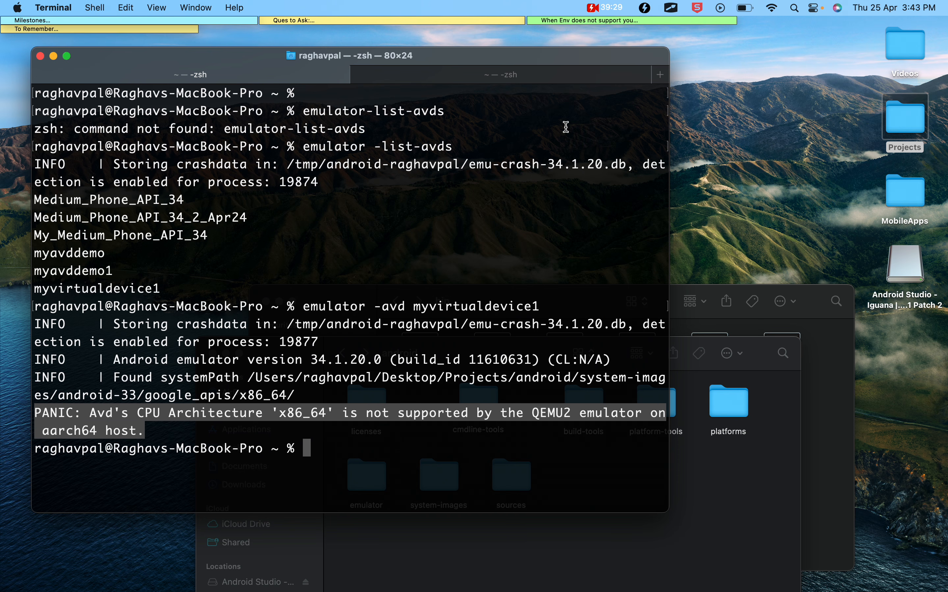
{"action": "left_click", "coordinate": [533, 56]}
{"action": "left_click_drag", "start_coordinate": [534, 56], "coordinate": [533, 44]}
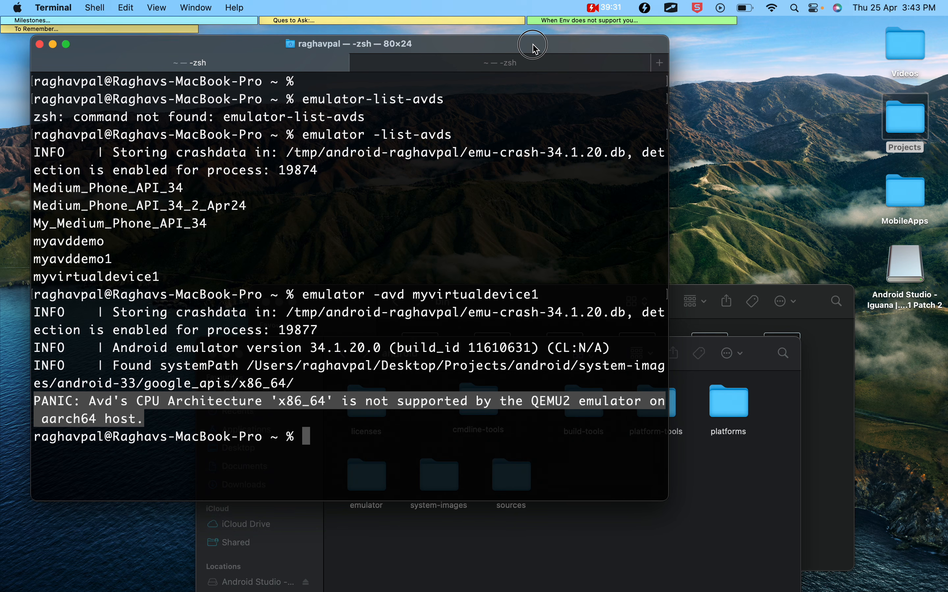
{"action": "left_click", "coordinate": [189, 417]}
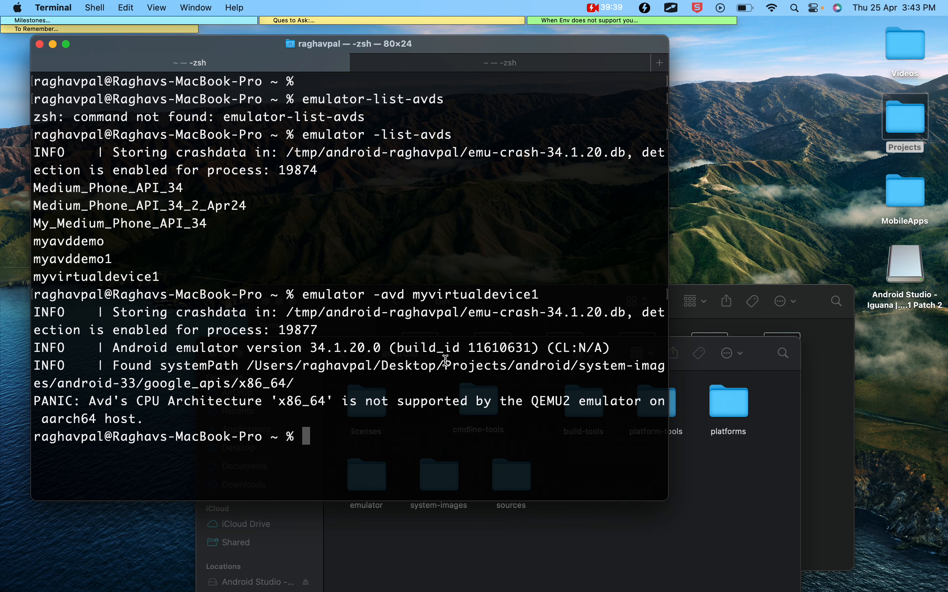
- In the Google Docs notes, highlight the package system-images;android-33;google_apis;x86_64 in the sdkmanager.bat line and return to Terminal
{"action": "key", "text": "ctrl+Right"}
{"action": "left_click_drag", "start_coordinate": [612, 198], "coordinate": [356, 200]}
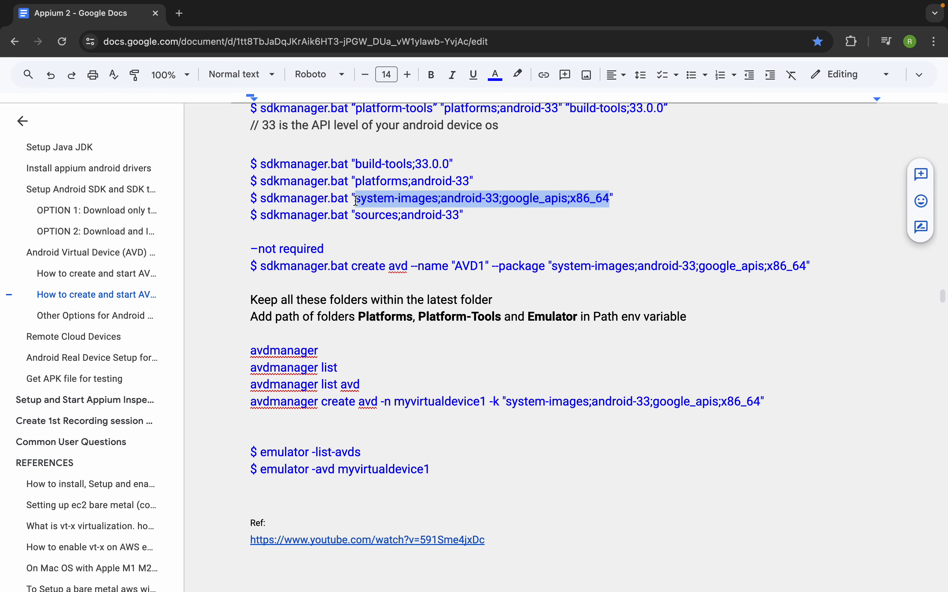
{"action": "key", "text": "ctrl+Left"}
- Clear the Terminal output and open the bin folder inside cmdline-tools > latest in Finder
{"action": "left_click", "coordinate": [556, 564]}
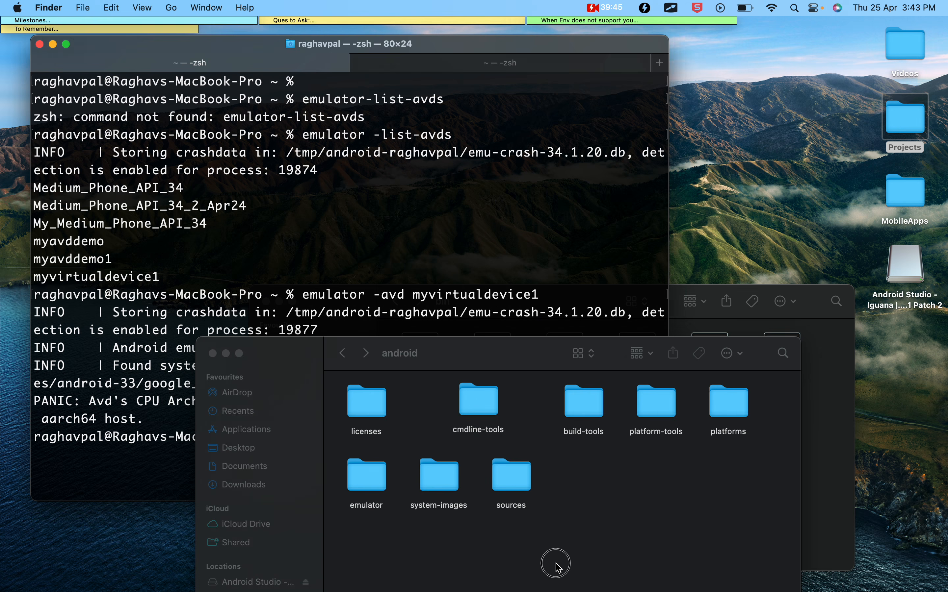
{"action": "left_click", "coordinate": [335, 276]}
{"action": "type", "text": "clear"}
{"action": "key", "text": "Return"}
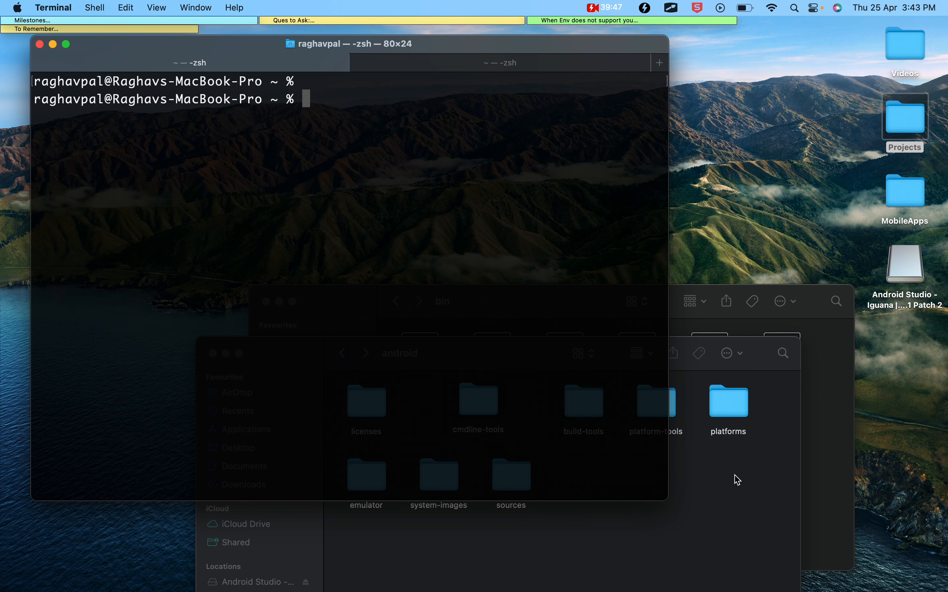
{"action": "left_click", "coordinate": [738, 480]}
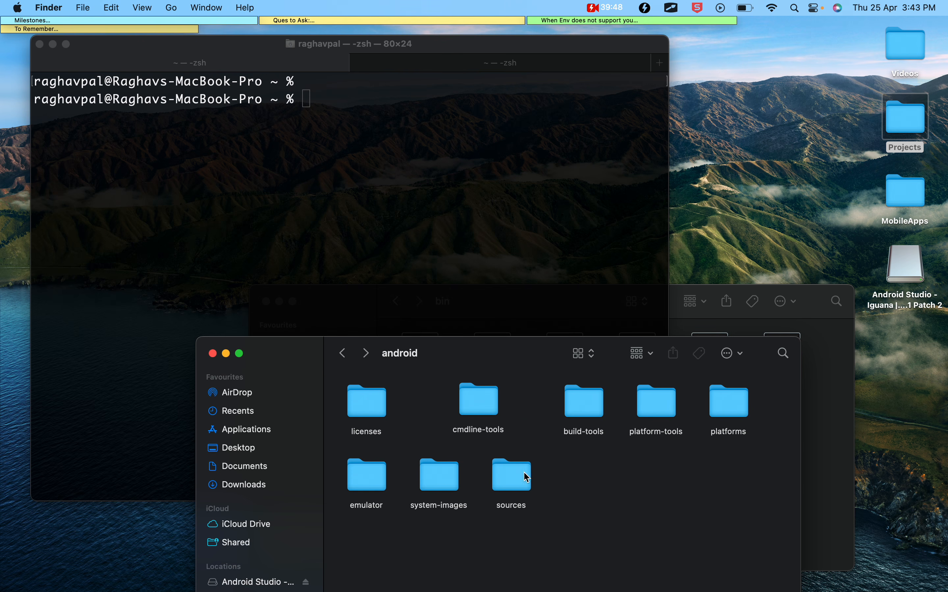
{"action": "double_click", "coordinate": [475, 405]}
{"action": "double_click", "coordinate": [367, 401]}
{"action": "left_click", "coordinate": [368, 402]}
{"action": "double_click", "coordinate": [367, 402]}
- Try to run sdkmanager by its bare name in Terminal
{"action": "left_click", "coordinate": [372, 178]}
{"action": "type", "text": "sdkmanager"}
{"action": "key", "text": "Return"}
- Insert the full path of the bin folder's sdkmanager executable at the Terminal prompt
{"action": "left_click", "coordinate": [740, 457]}
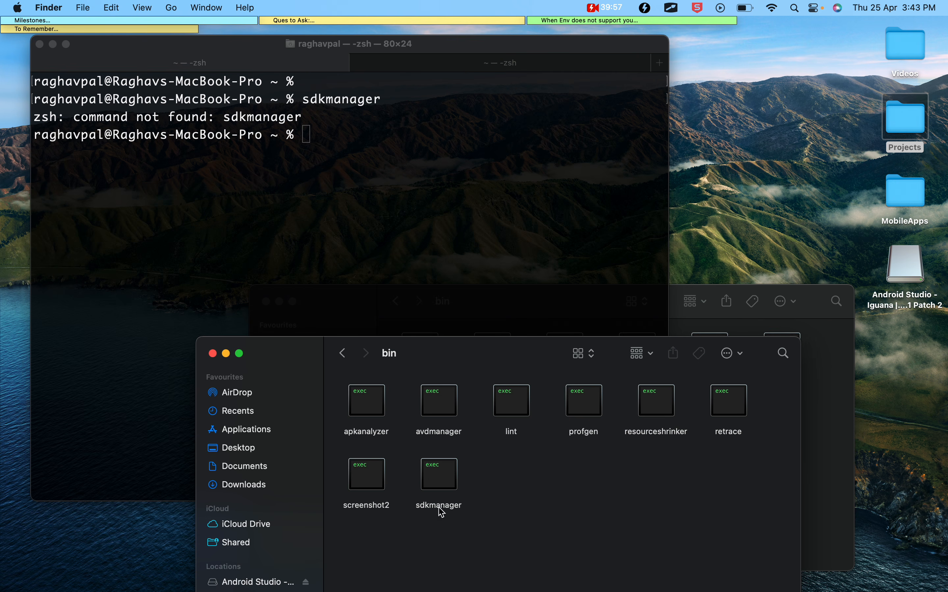
{"action": "left_click_drag", "start_coordinate": [434, 472], "coordinate": [429, 259]}
{"action": "key", "text": "p"}
{"action": "left_click", "coordinate": [426, 255]}
- Look over the sdkmanager commands in the notes, then append --list to the sdkmanager path in Terminal and run it
{"action": "key", "text": "ctrl+Right"}
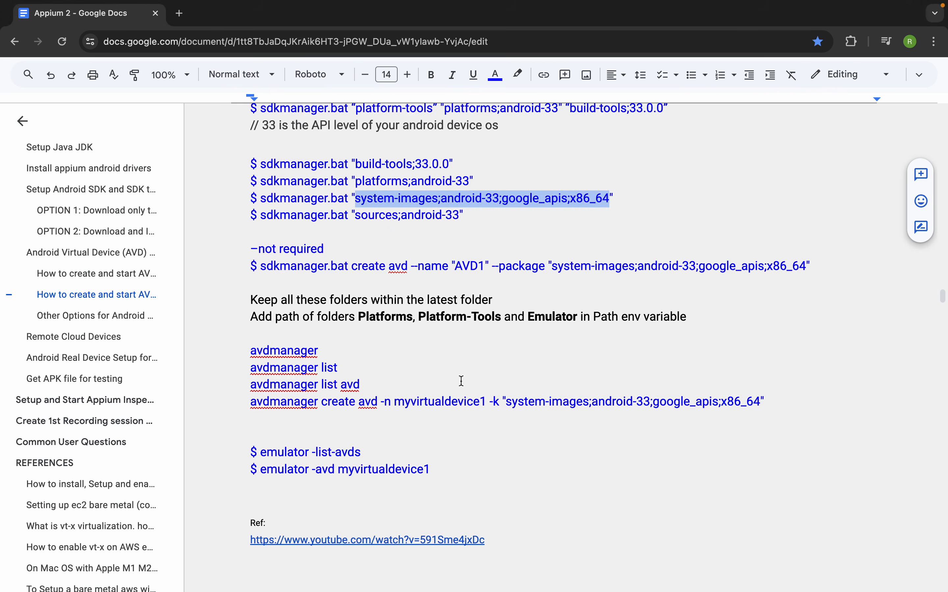
{"action": "scroll", "coordinate": [461, 382], "scroll_direction": "up", "scroll_amount": 3}
{"action": "scroll", "coordinate": [459, 385], "scroll_direction": "down", "scroll_amount": 3}
{"action": "scroll", "coordinate": [458, 384], "scroll_direction": "down", "scroll_amount": 1}
{"action": "key", "text": "ctrl+Left"}
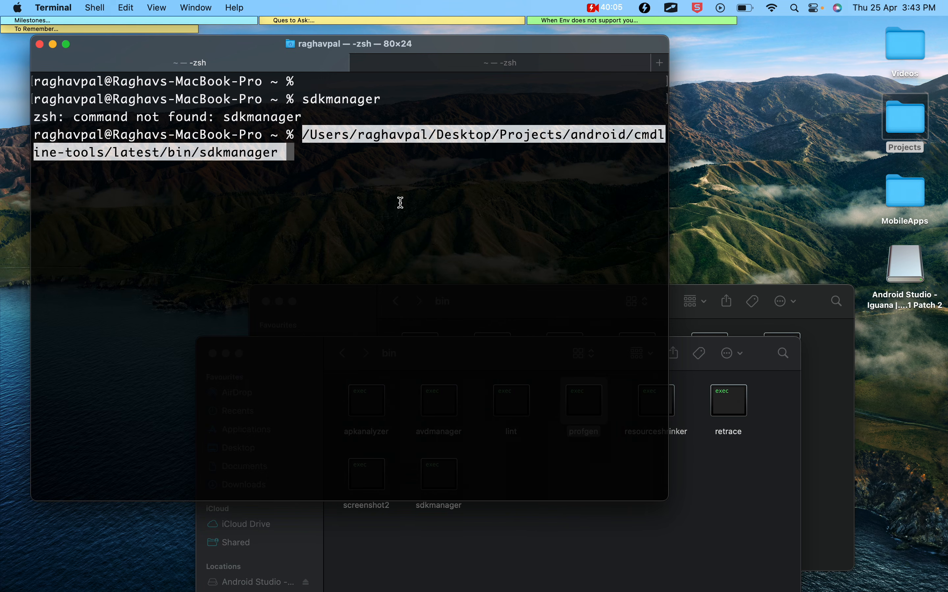
{"action": "type", "text": "--lis"}
{"action": "type", "text": "t"}
{"action": "key", "text": "Return"}
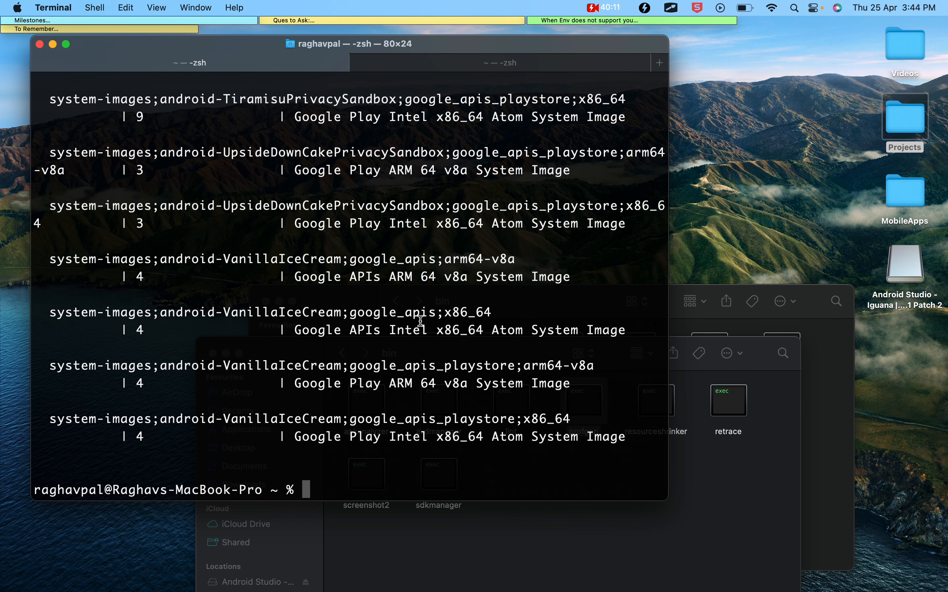
- Examine the VanillaIceCream and UpsideDownCakePrivacySandbox system images in the package list, highlighting their API and architecture parts
{"action": "left_click_drag", "start_coordinate": [447, 259], "coordinate": [523, 260]}
{"action": "left_click_drag", "start_coordinate": [186, 257], "coordinate": [507, 263]}
{"action": "left_click_drag", "start_coordinate": [365, 311], "coordinate": [538, 313]}
{"action": "left_click_drag", "start_coordinate": [386, 372], "coordinate": [527, 374]}
{"action": "left_click_drag", "start_coordinate": [393, 422], "coordinate": [498, 424]}
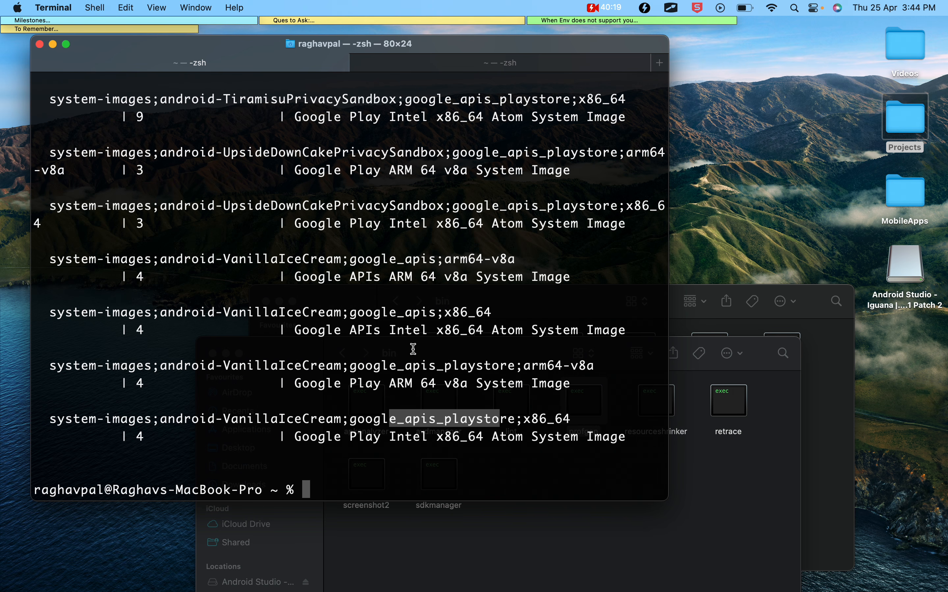
{"action": "scroll", "coordinate": [414, 348], "scroll_direction": "up", "scroll_amount": 3}
{"action": "left_click_drag", "start_coordinate": [328, 270], "coordinate": [443, 271]}
{"action": "left_click_drag", "start_coordinate": [246, 312], "coordinate": [472, 312]}
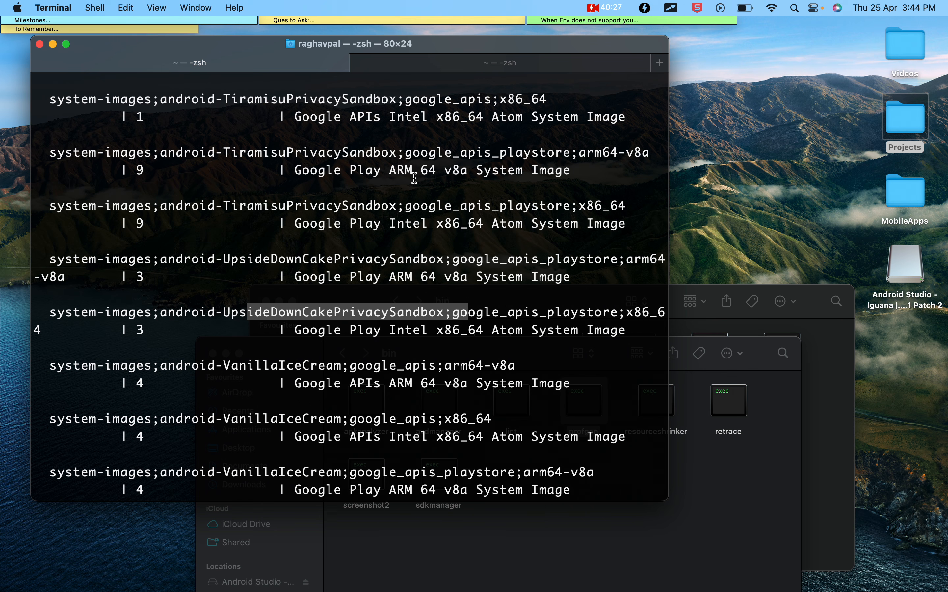
- Highlight ARM 64 and the full UpsideDownCakePrivacySandbox arm64-v8a package name, then switch to the Google Docs notes
{"action": "left_click", "coordinate": [403, 280]}
{"action": "left_click_drag", "start_coordinate": [434, 275], "coordinate": [384, 275]}
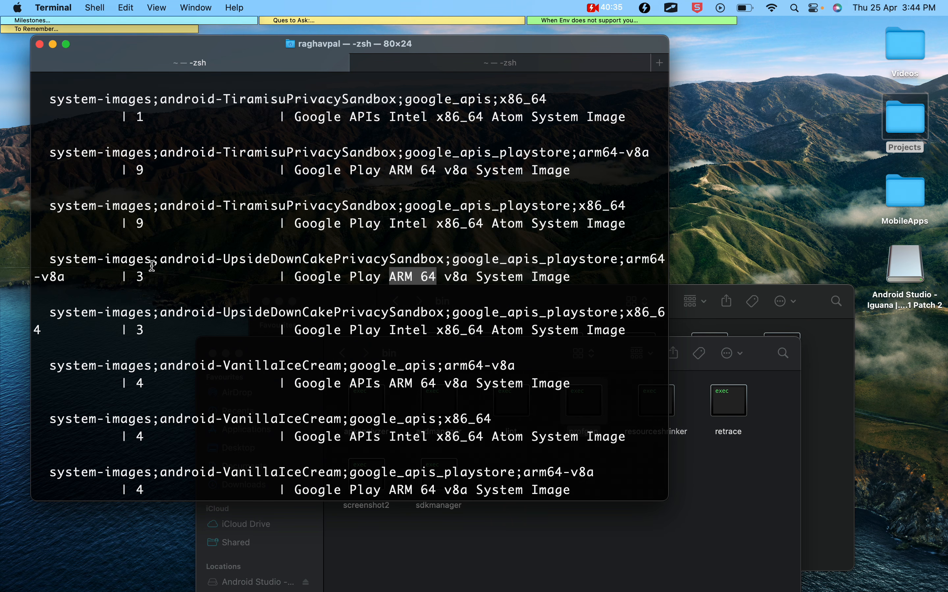
{"action": "left_click_drag", "start_coordinate": [50, 259], "coordinate": [68, 275]}
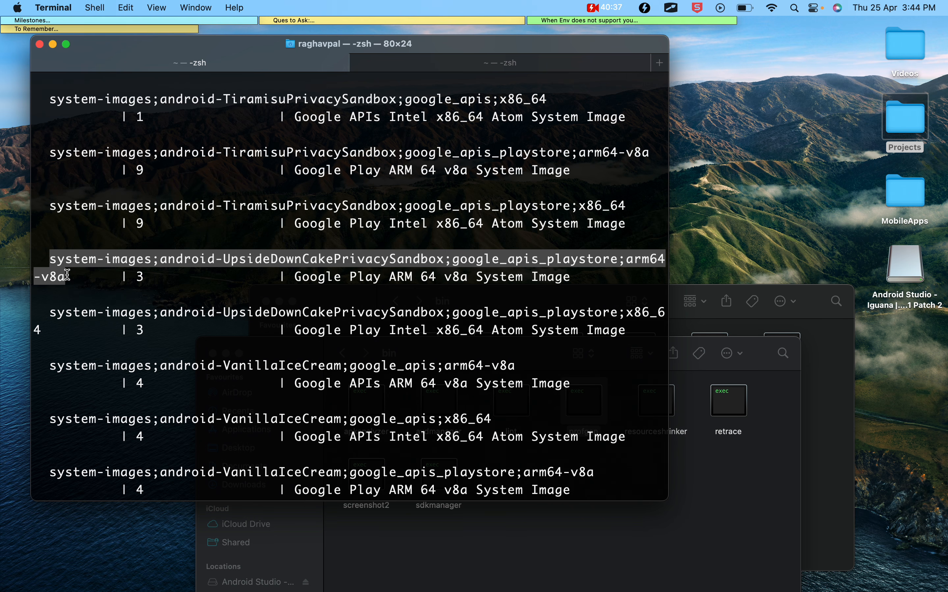
{"action": "key", "text": "ctrl+Right"}
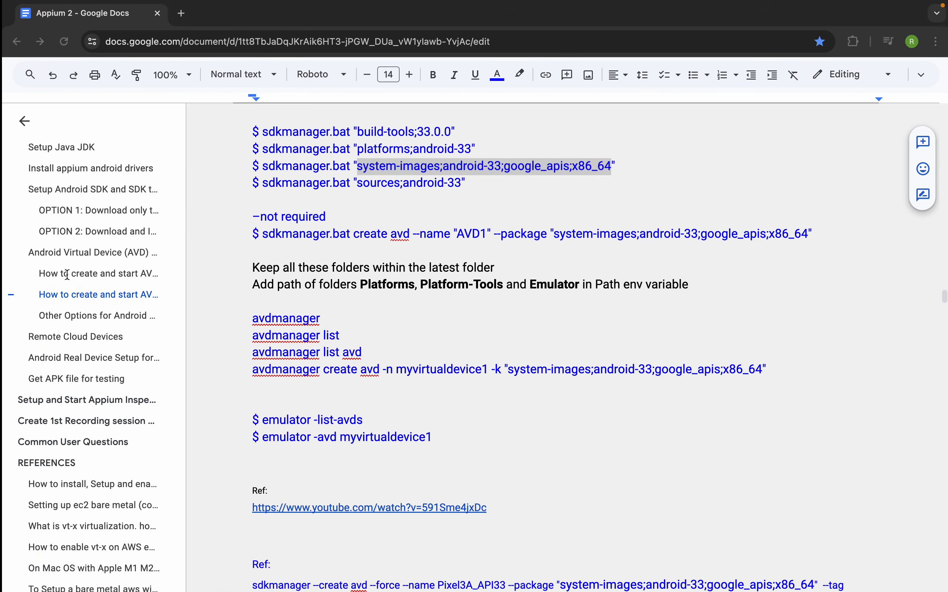
{"action": "left_click", "coordinate": [336, 395]}
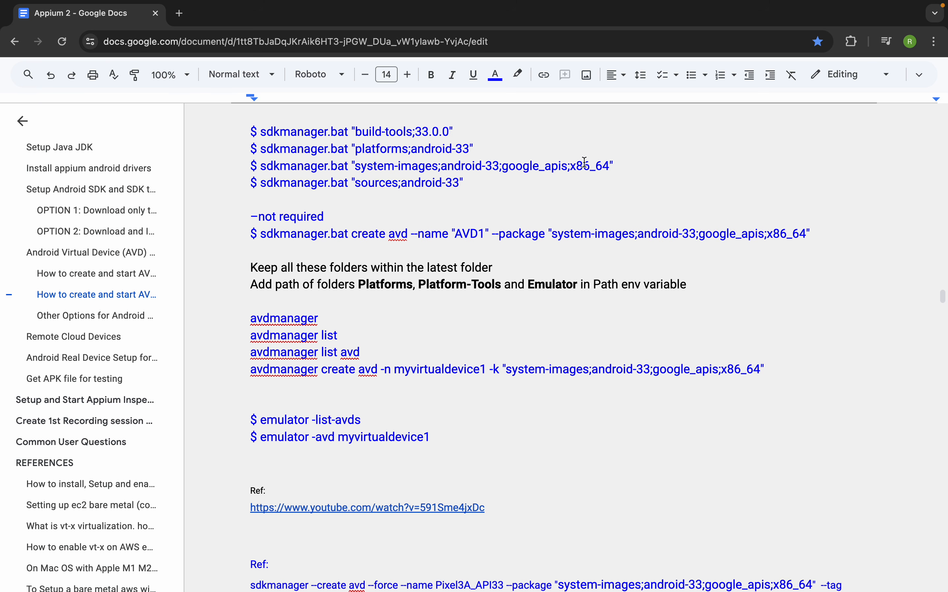
{"action": "left_click", "coordinate": [622, 166]}
{"action": "key", "text": "Return"}
{"action": "key", "text": "Return"}
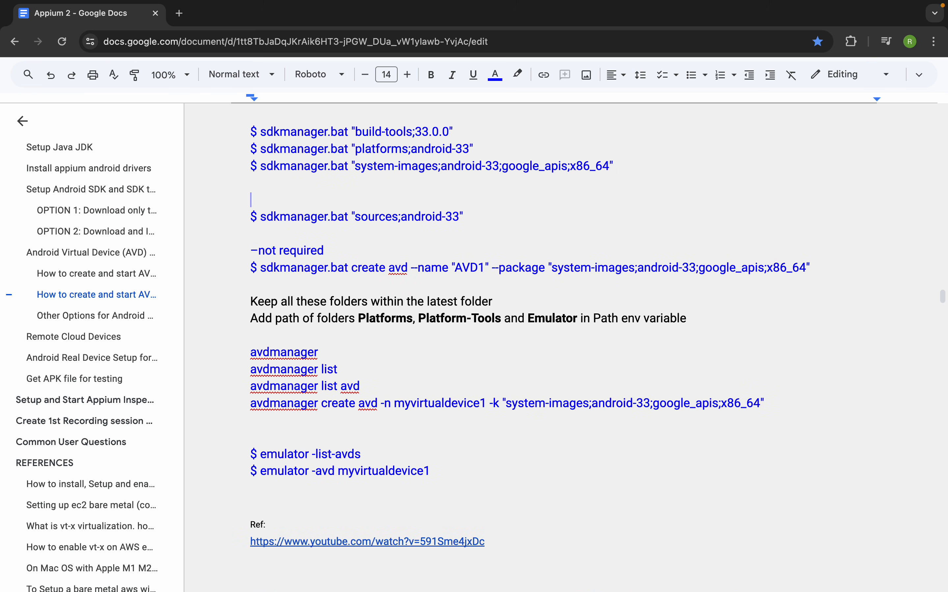
{"action": "key", "text": "BackSpace"}
{"action": "key", "text": "BackSpace"}
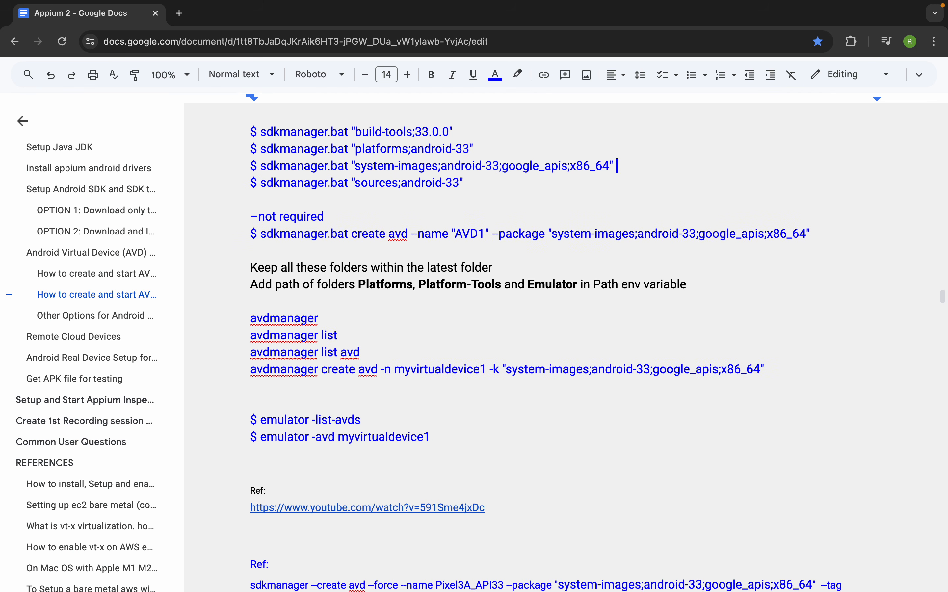
- Add the heading "Getting ARM64 image" below the avdmanager create command and paste the copied UpsideDownCakePrivacySandbox arm64-v8a package name under it
{"action": "left_click", "coordinate": [366, 392]}
{"action": "key", "text": "Return"}
{"action": "type", "text": "Getting ARM64 image"}
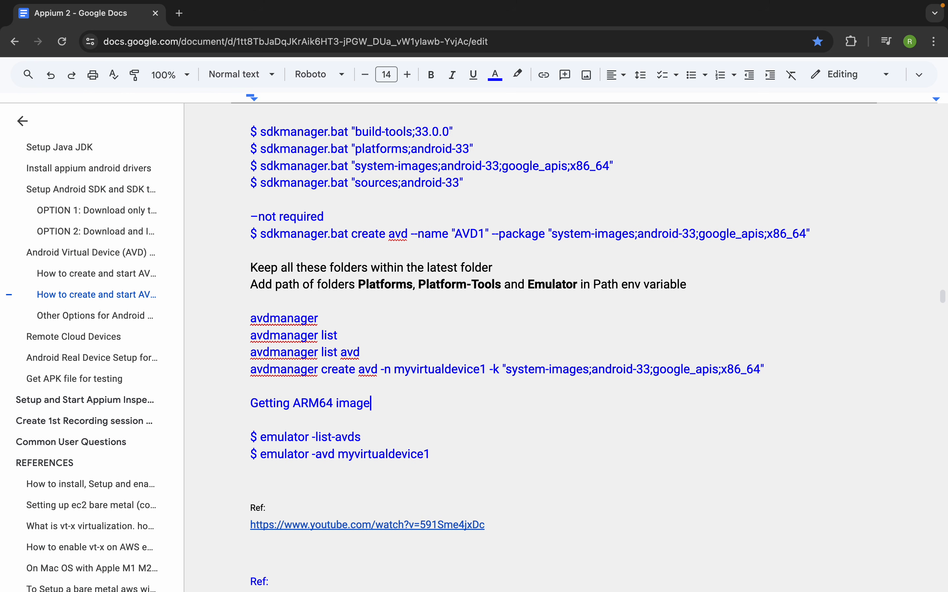
{"action": "key", "text": "Return"}
{"action": "key", "text": "Return"}
- Match the pasted package name to the notes' blue text formatting, color the "Getting ARM64 image" heading dark grey, and indent the package line
{"action": "left_click_drag", "start_coordinate": [271, 452], "coordinate": [232, 405]}
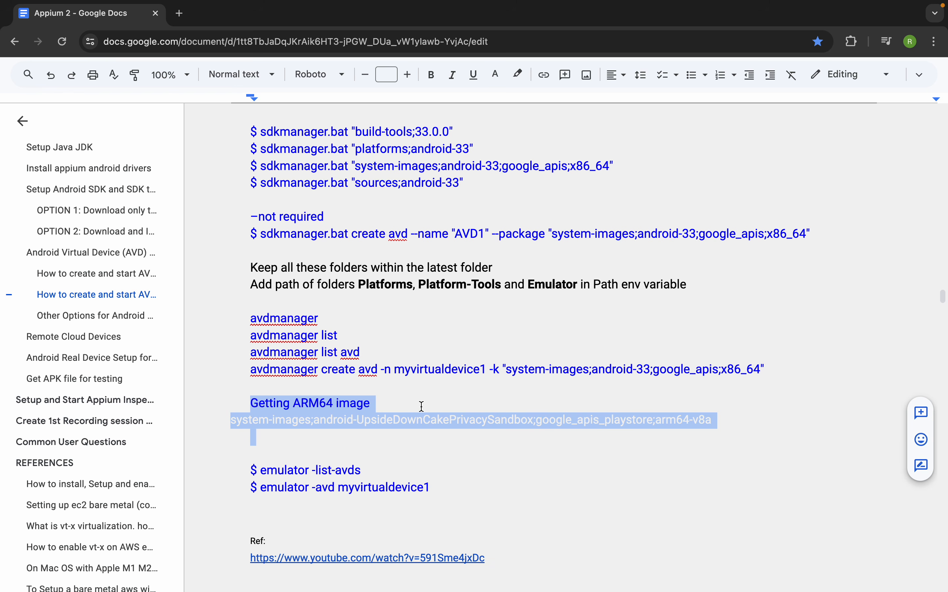
{"action": "left_click", "coordinate": [407, 405]}
{"action": "mouse_move", "coordinate": [301, 403]}
{"action": "left_mouse_down"}
{"action": "mouse_move", "coordinate": [371, 399]}
{"action": "mouse_move", "coordinate": [515, 457]}
{"action": "mouse_move", "coordinate": [493, 446]}
{"action": "left_mouse_up"}
{"action": "left_click", "coordinate": [135, 74]}
{"action": "left_click_drag", "start_coordinate": [387, 398], "coordinate": [247, 395]}
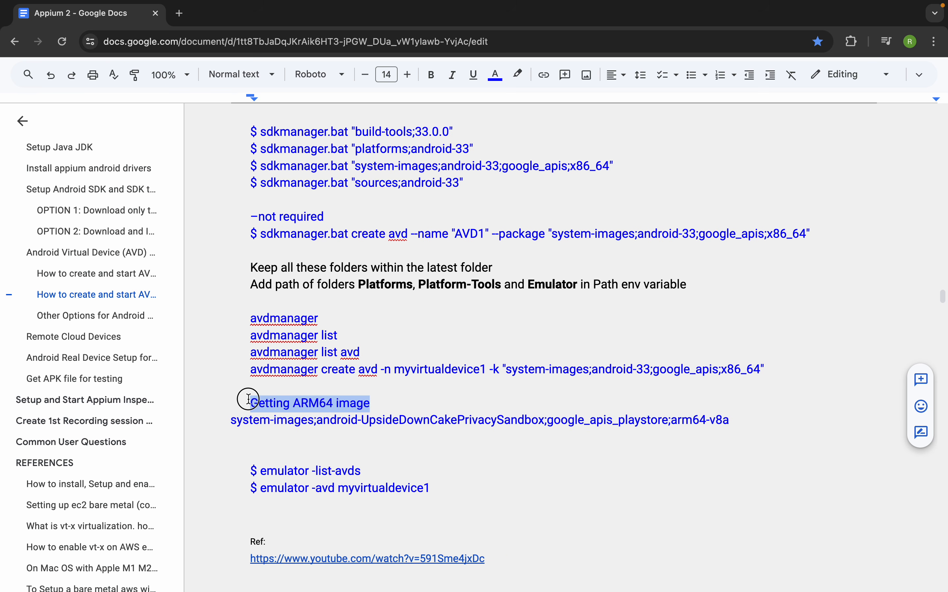
{"action": "left_click", "coordinate": [497, 82]}
{"action": "left_click", "coordinate": [517, 101]}
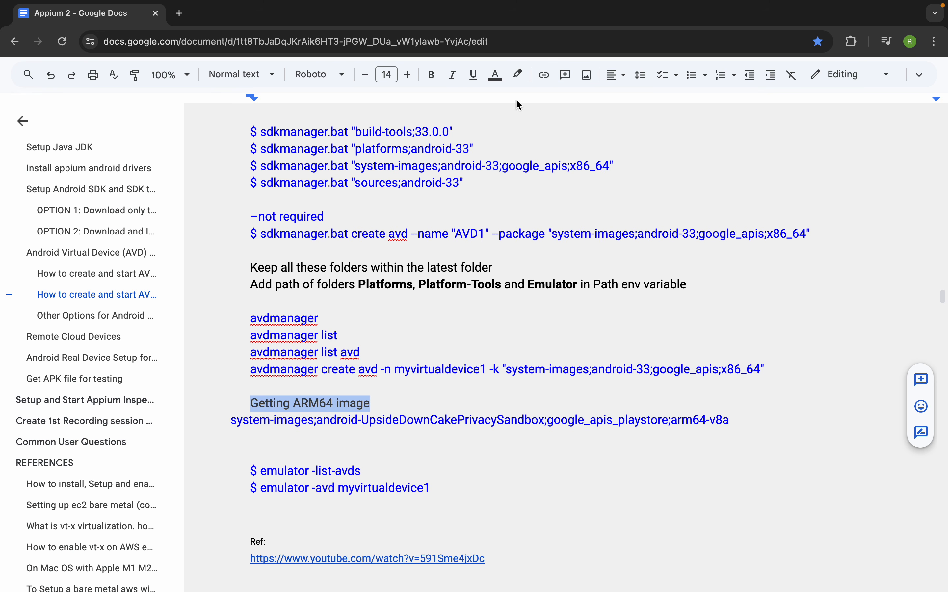
{"action": "left_click", "coordinate": [236, 415]}
{"action": "key", "text": "Tab"}
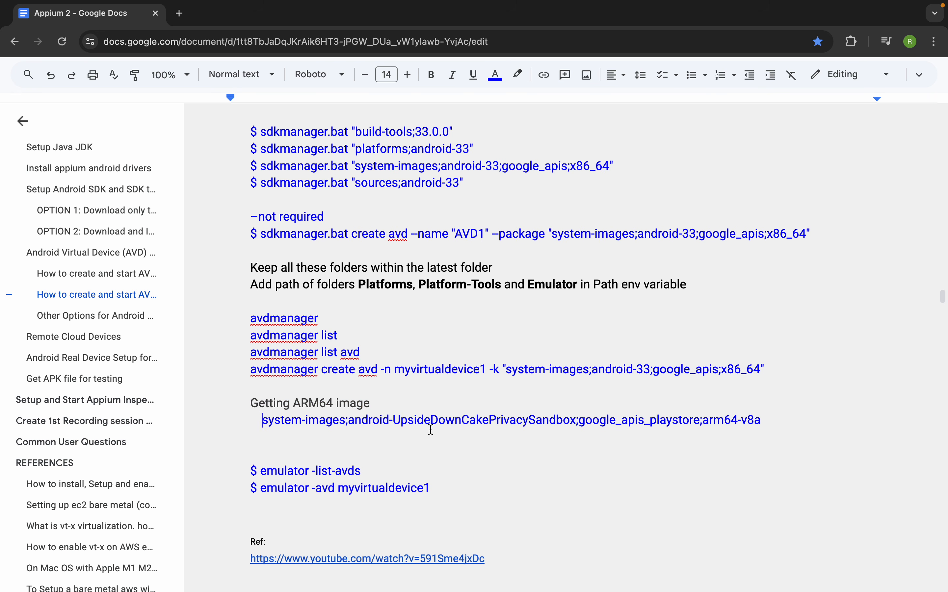
- Copy the sdkmanager.bat system-images command from the notes onto a new line below the ARM64 package name
{"action": "left_click_drag", "start_coordinate": [612, 166], "coordinate": [262, 166]}
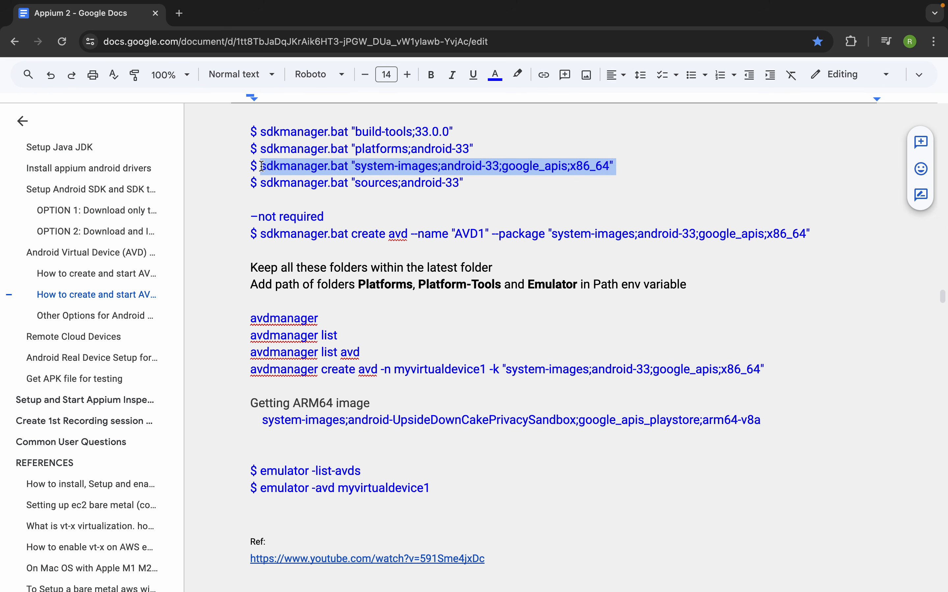
{"action": "key", "text": "ctrl+c"}
{"action": "left_click", "coordinate": [771, 415]}
{"action": "key", "text": "Return"}
{"action": "key", "text": "ctrl+v"}
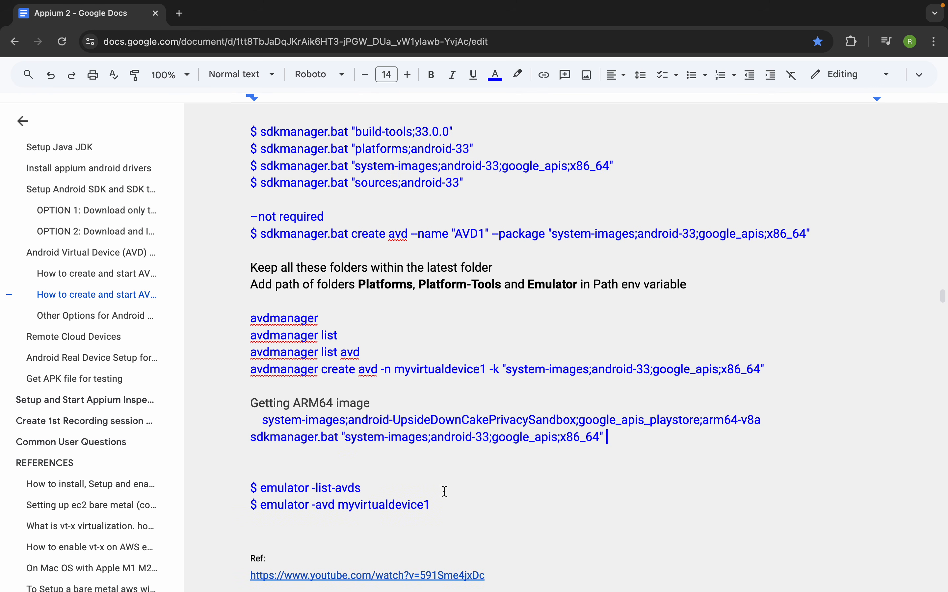
- Indent the copied sdkmanager line and remove the .bat extension from the command
{"action": "left_click", "coordinate": [251, 439]}
{"action": "key", "text": "Tab"}
{"action": "left_click", "coordinate": [372, 438]}
{"action": "key", "text": "BackSpace"}
{"action": "key", "text": "BackSpace"}
{"action": "key", "text": "BackSpace"}
{"action": "key", "text": "BackSpace"}
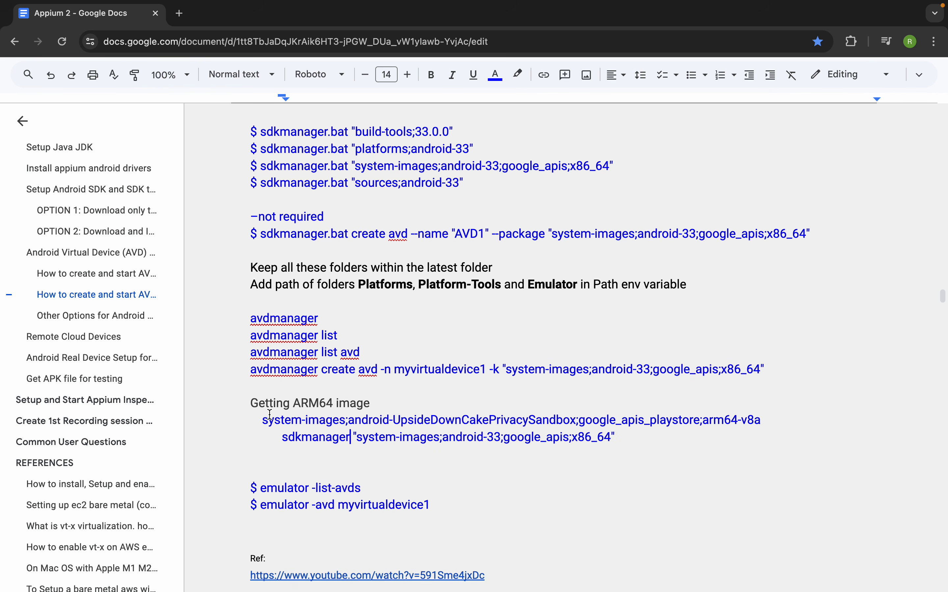
- Replace the package in the copied sdkmanager command with system-images;android-UpsideDownCakePrivacySandbox;google_apis_playstore;arm64-v8a
{"action": "left_click_drag", "start_coordinate": [263, 420], "coordinate": [769, 422]}
{"action": "left_click_drag", "start_coordinate": [357, 435], "coordinate": [610, 441]}
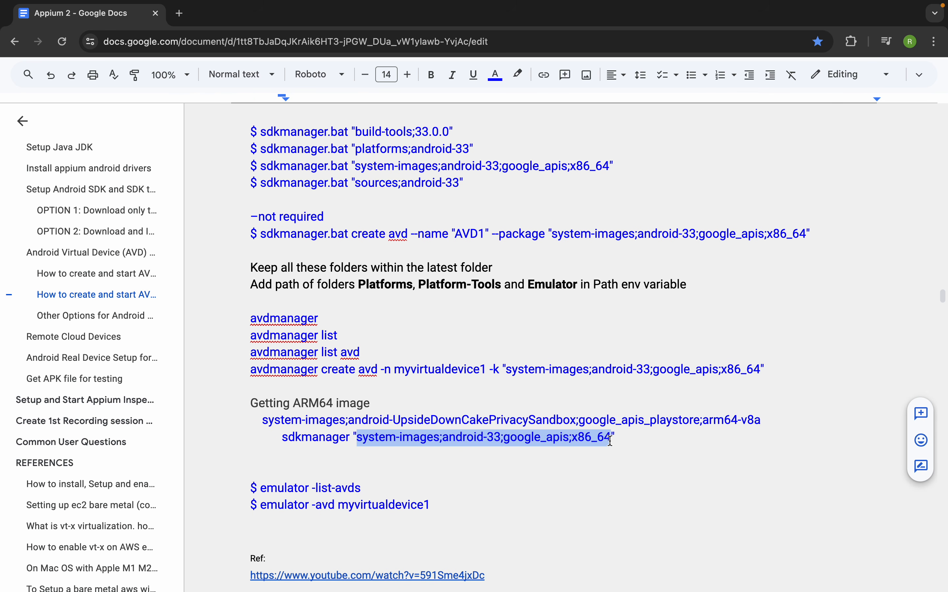
{"action": "key", "text": "ctrl+v"}
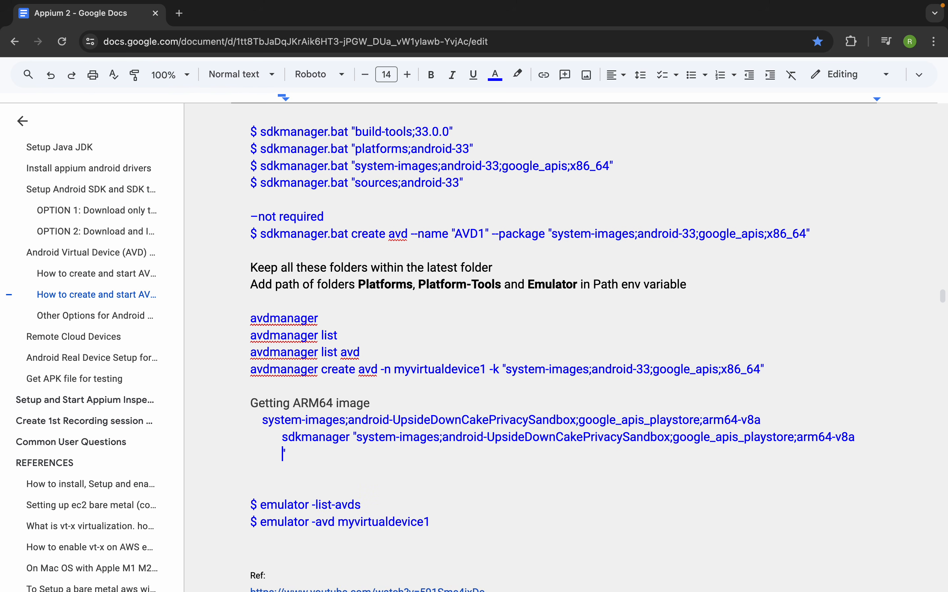
- Copy the UpsideDownCakePrivacySandbox arm64-v8a package name from the notes and switch to Terminal
{"action": "left_click_drag", "start_coordinate": [279, 439], "coordinate": [332, 461]}
{"action": "key", "text": "ctrl+Left"}
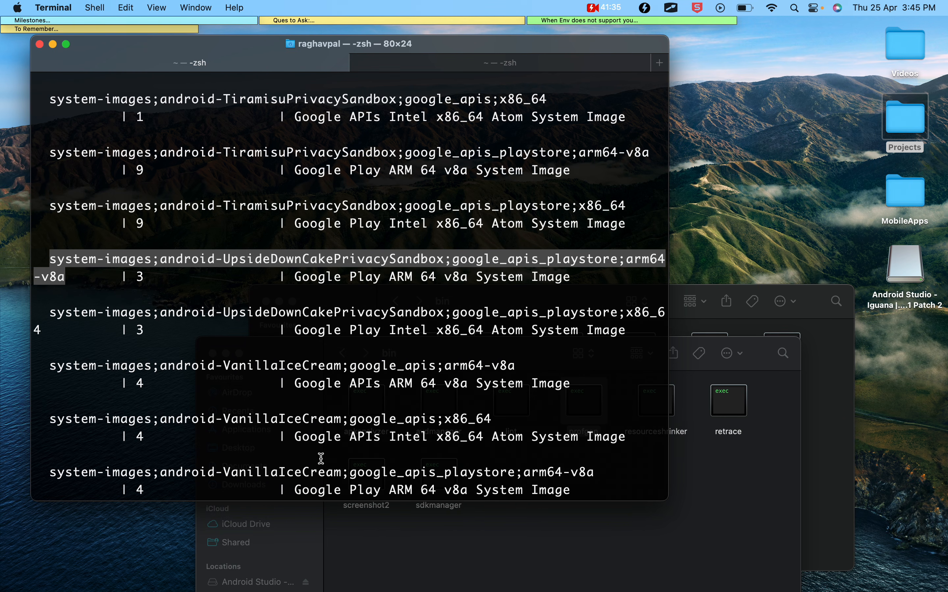
{"action": "key", "text": "ctrl+Right"}
{"action": "key", "text": "Right"}
{"action": "left_click_drag", "start_coordinate": [771, 418], "coordinate": [265, 420]}
{"action": "key", "text": "ctrl+Left"}
- Clear the Terminal and insert the full path of the bin folder's sdkmanager executable at the prompt
{"action": "left_click", "coordinate": [265, 420]}
{"action": "key", "text": "Return"}
{"action": "type", "text": "clear"}
{"action": "key", "text": "Return"}
{"action": "left_click", "coordinate": [609, 558]}
{"action": "left_click_drag", "start_coordinate": [440, 491], "coordinate": [411, 239]}
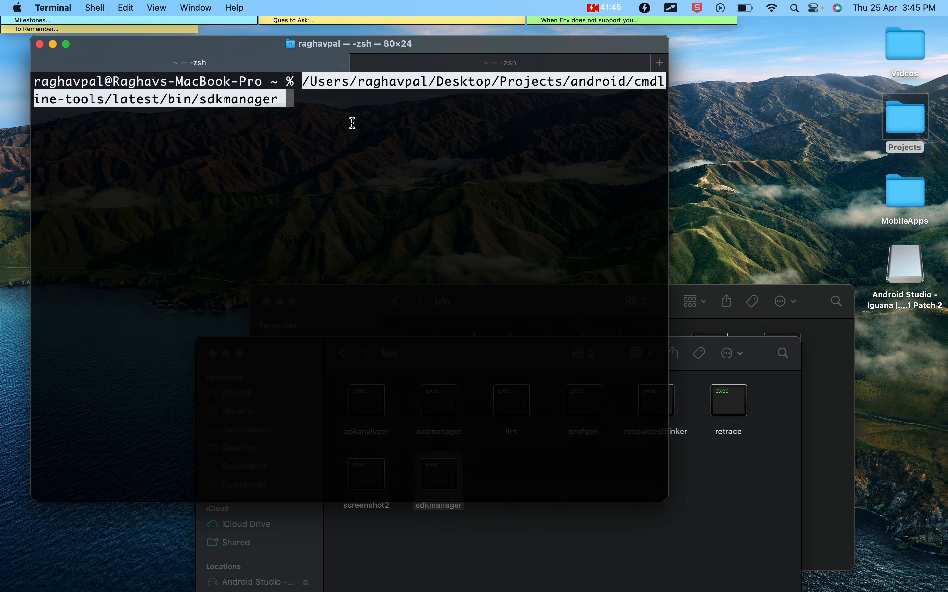
- Append the quoted UpsideDownCakePrivacySandbox arm64-v8a package to the sdkmanager path, run the install, and look over its output
{"action": "type", "text": "\""}
{"action": "key", "text": "super+v"}
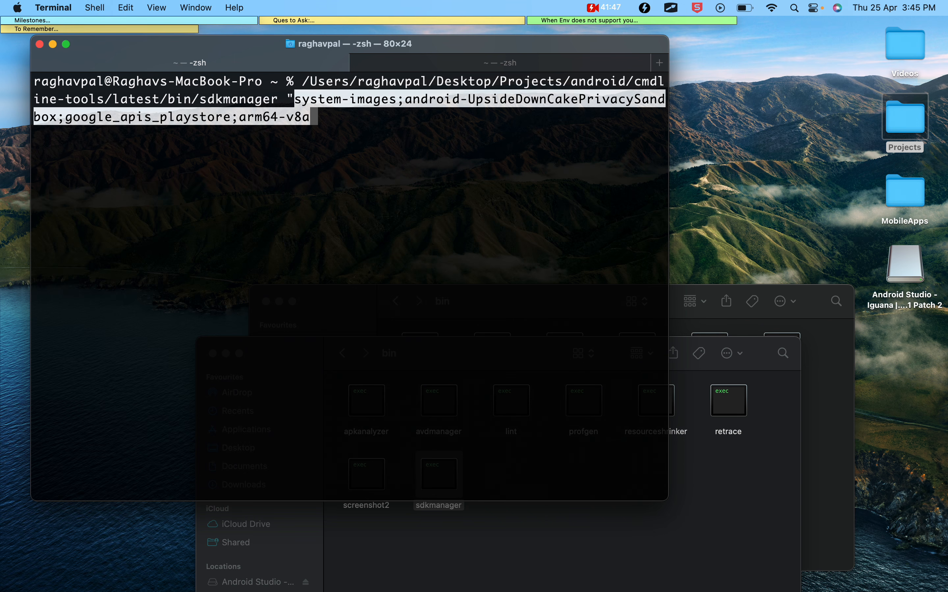
{"action": "type", "text": "\""}
{"action": "key", "text": "Return"}
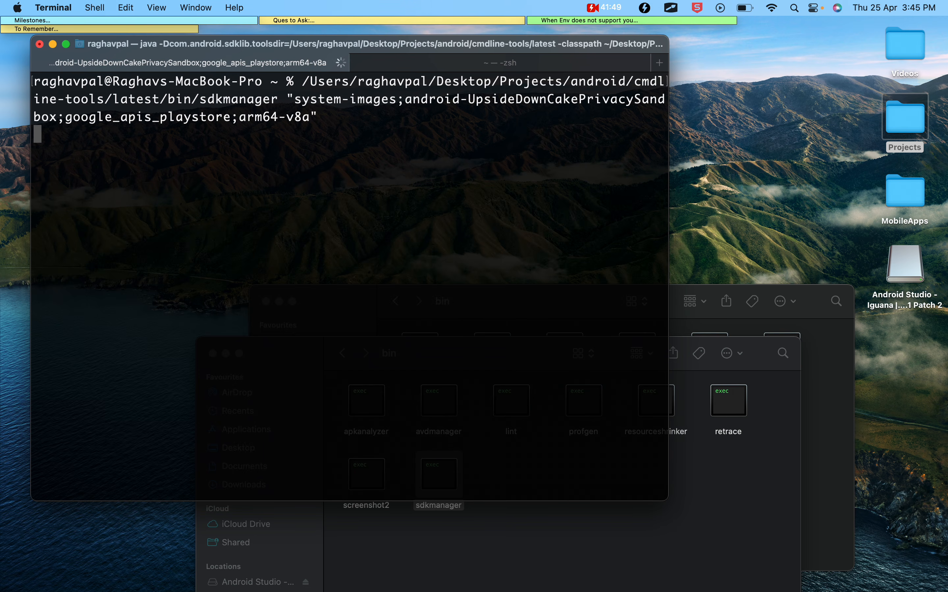
{"action": "left_click_drag", "start_coordinate": [128, 152], "coordinate": [586, 177]}
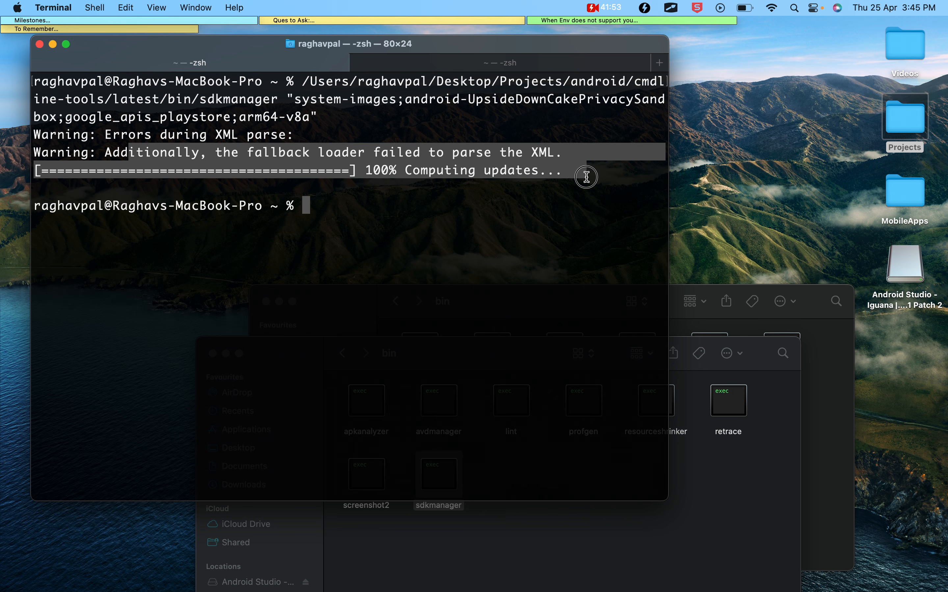
{"action": "left_click_drag", "start_coordinate": [565, 171], "coordinate": [38, 153]}
{"action": "left_click", "coordinate": [348, 196]}
- Check the platforms and system-images folders inside the android folder in Finder for the installed image
{"action": "left_click", "coordinate": [769, 501]}
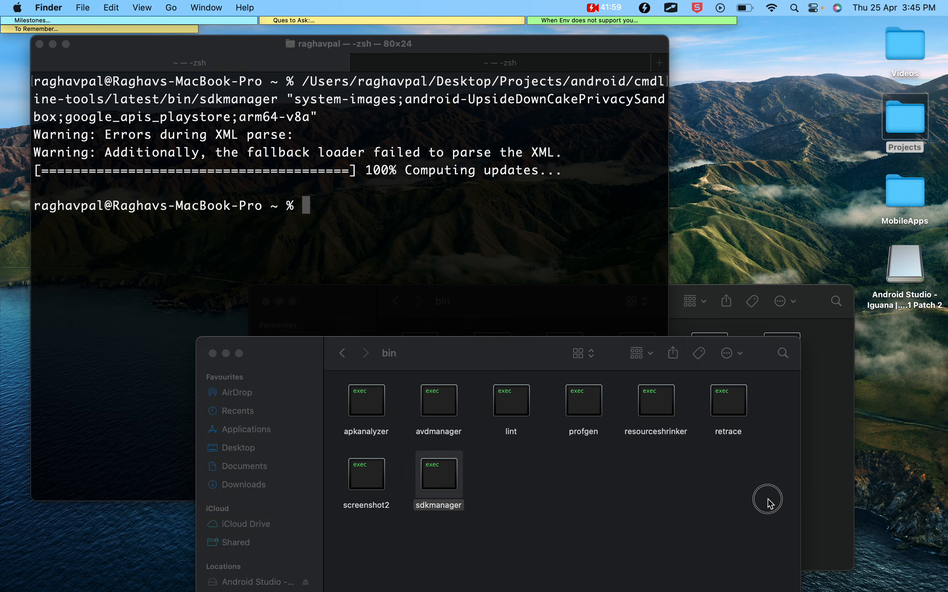
{"action": "left_click", "coordinate": [343, 354]}
{"action": "left_click", "coordinate": [343, 353]}
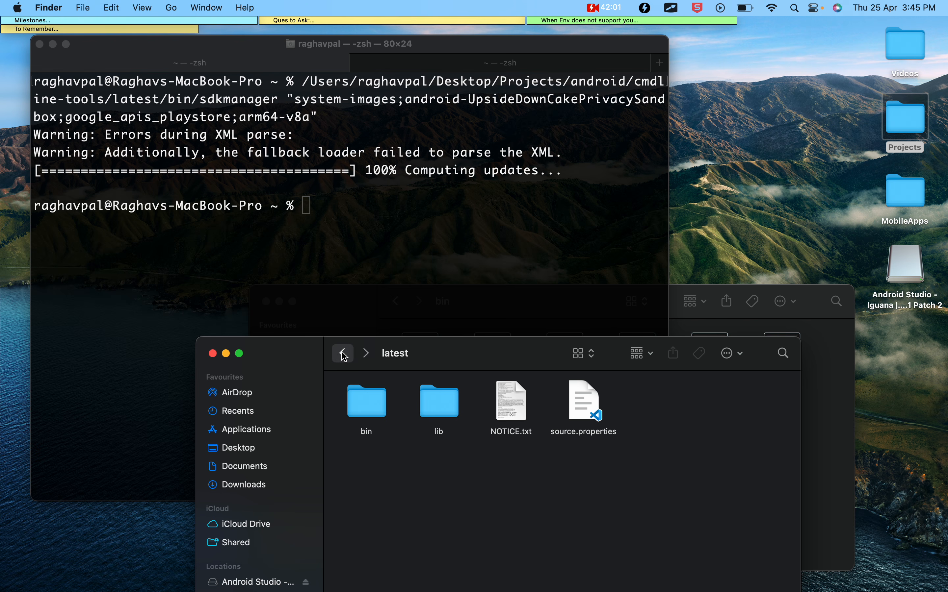
{"action": "left_click", "coordinate": [342, 354]}
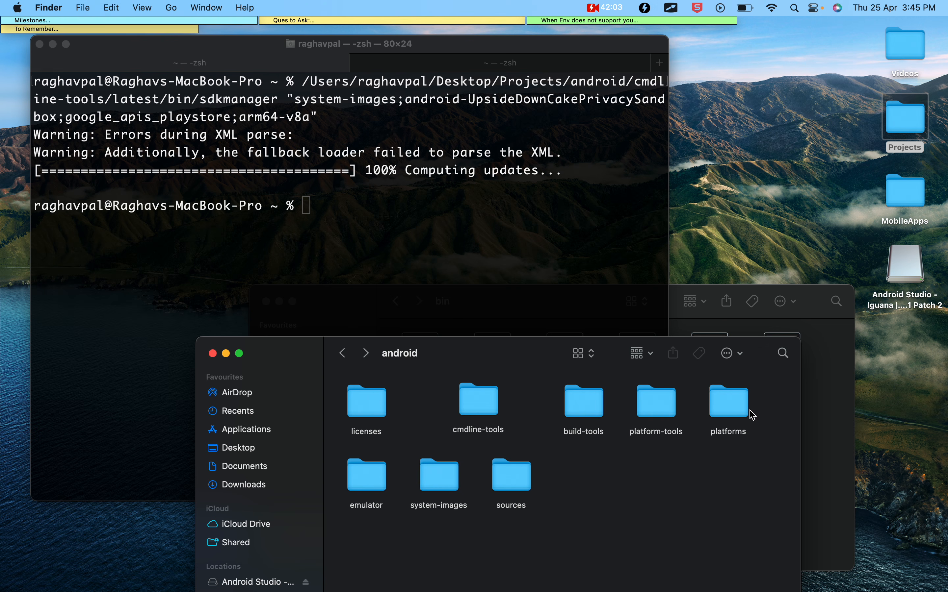
{"action": "double_click", "coordinate": [724, 411]}
{"action": "left_click", "coordinate": [342, 354]}
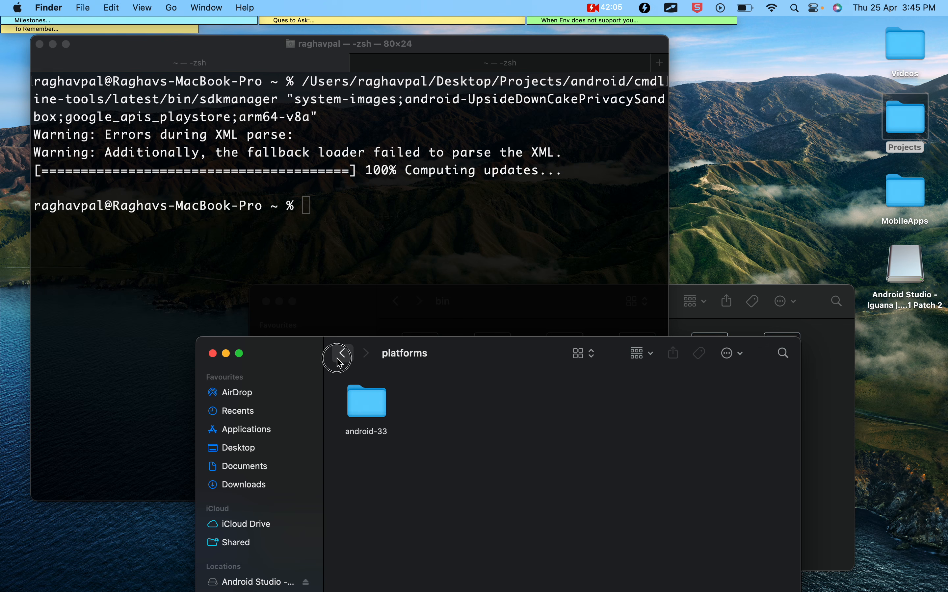
{"action": "double_click", "coordinate": [434, 489]}
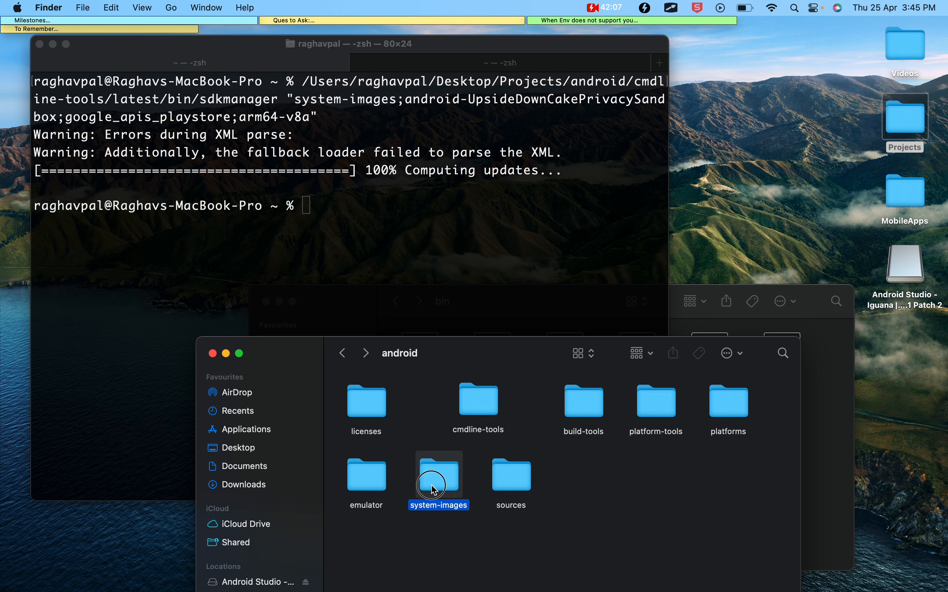
{"action": "left_click", "coordinate": [440, 415]}
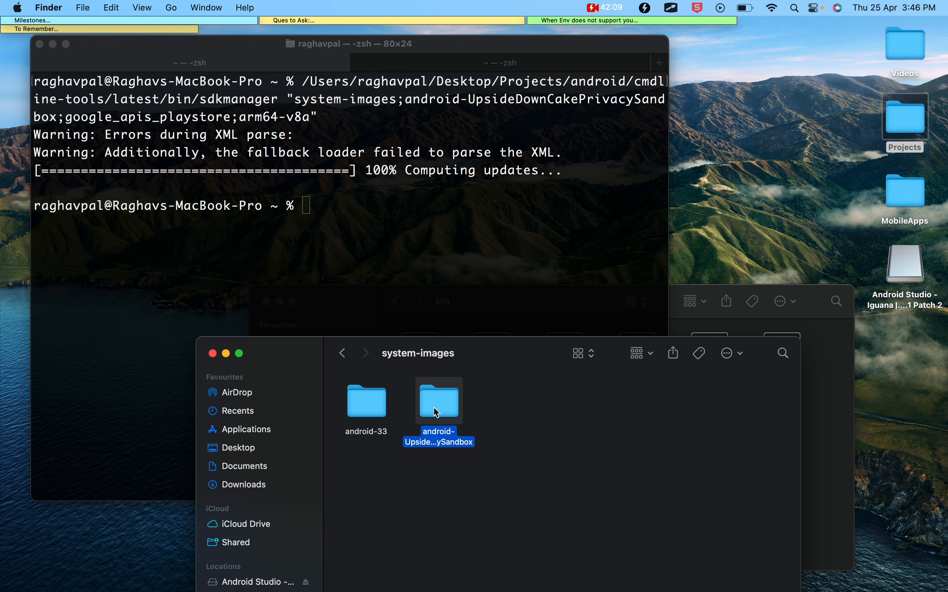
{"action": "left_click", "coordinate": [343, 354]}
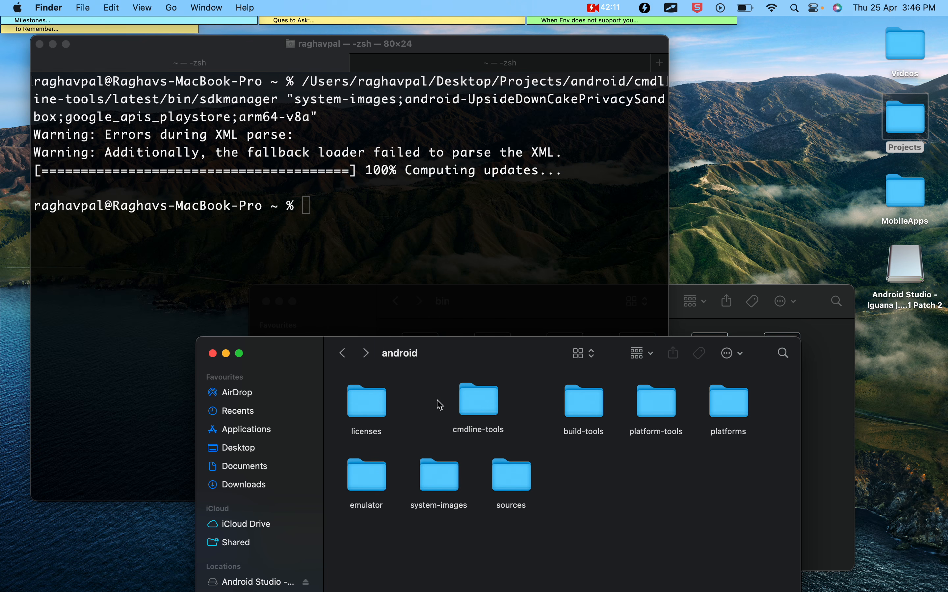
- In the Google Docs notes, copy the avdmanager create avd command to a new line below the ARM64 sdkmanager command
{"action": "left_click", "coordinate": [307, 212]}
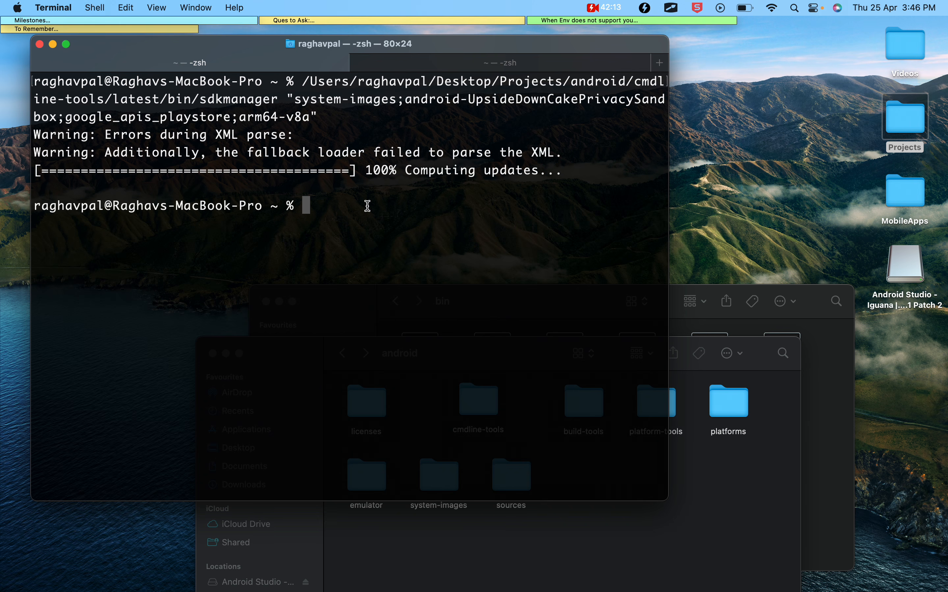
{"action": "key", "text": "ctrl+Right"}
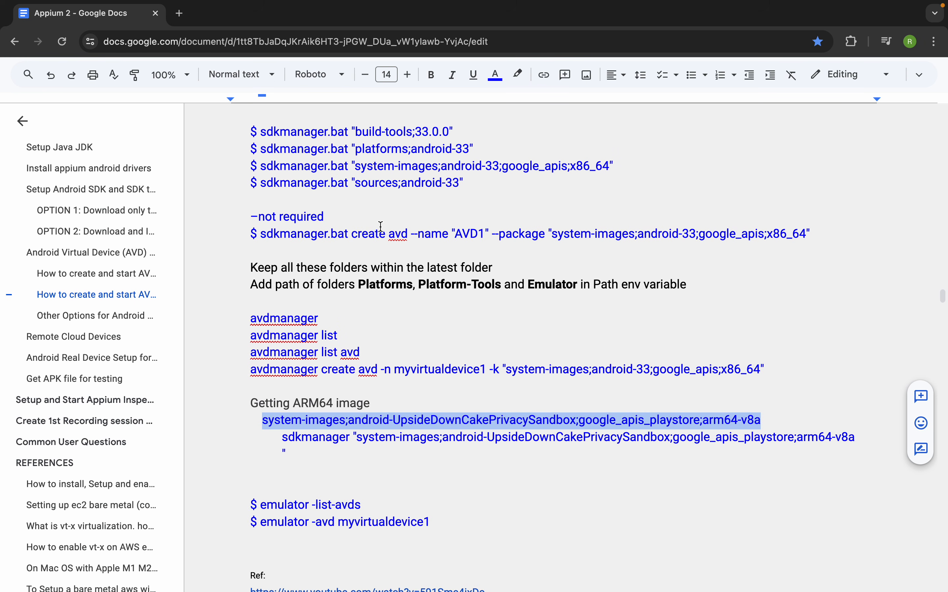
{"action": "scroll", "coordinate": [375, 485], "scroll_direction": "down", "scroll_amount": 2}
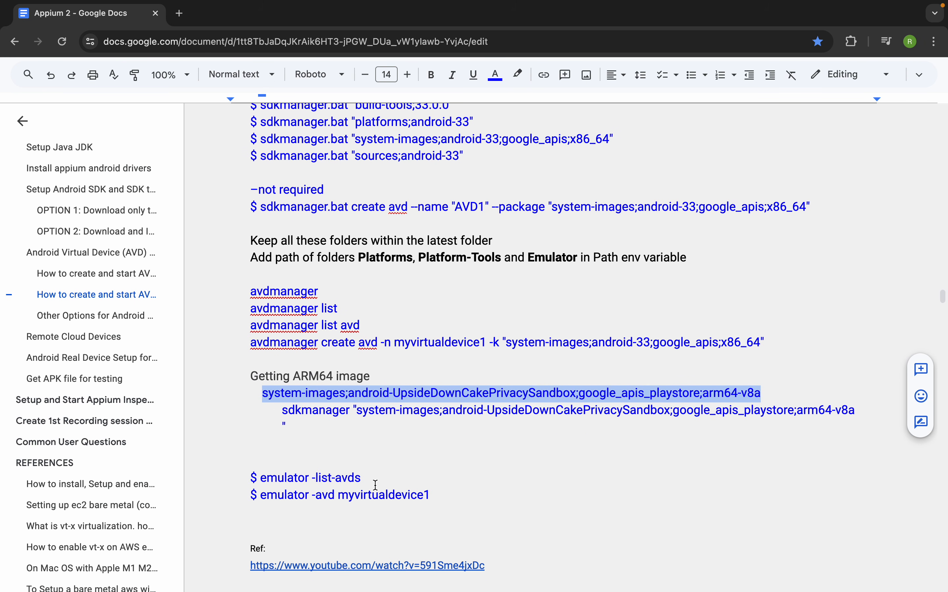
{"action": "left_click_drag", "start_coordinate": [250, 345], "coordinate": [777, 352]}
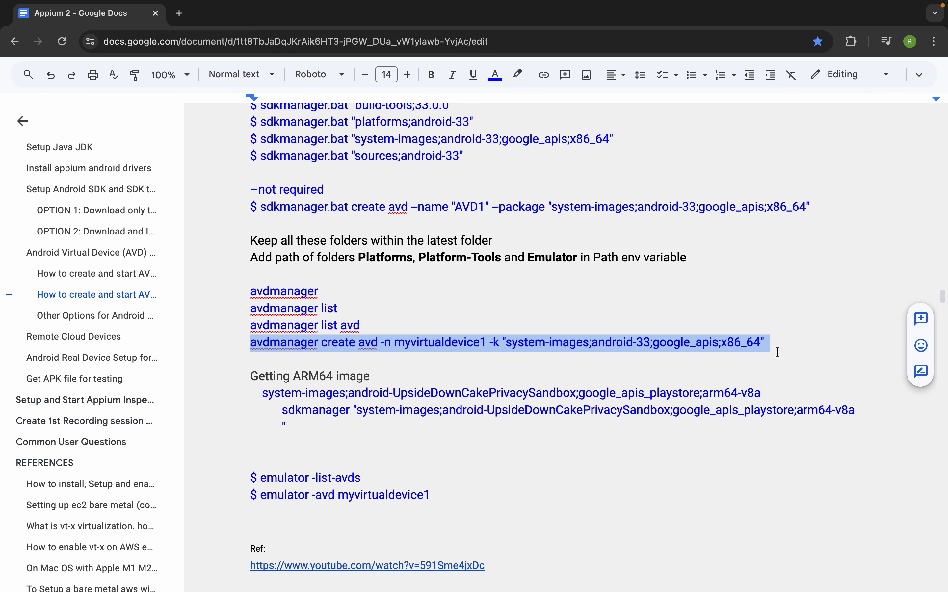
{"action": "left_click", "coordinate": [345, 448]}
{"action": "key", "text": "ctrl+v"}
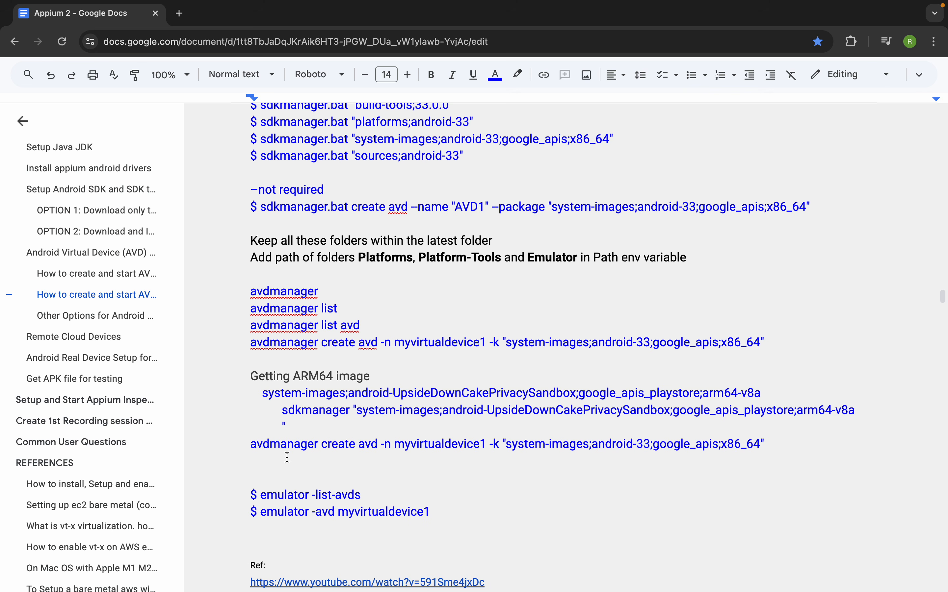
- In the copied avdmanager command, set the name to myvirtualdevice2, substitute the UpsideDownCakePrivacySandbox arm64-v8a package, and add the -d 21 option
{"action": "left_click", "coordinate": [488, 444]}
{"action": "left_click_drag", "start_coordinate": [357, 411], "coordinate": [876, 410]}
{"action": "left_click_drag", "start_coordinate": [508, 446], "coordinate": [759, 441]}
{"action": "key", "text": "super+v"}
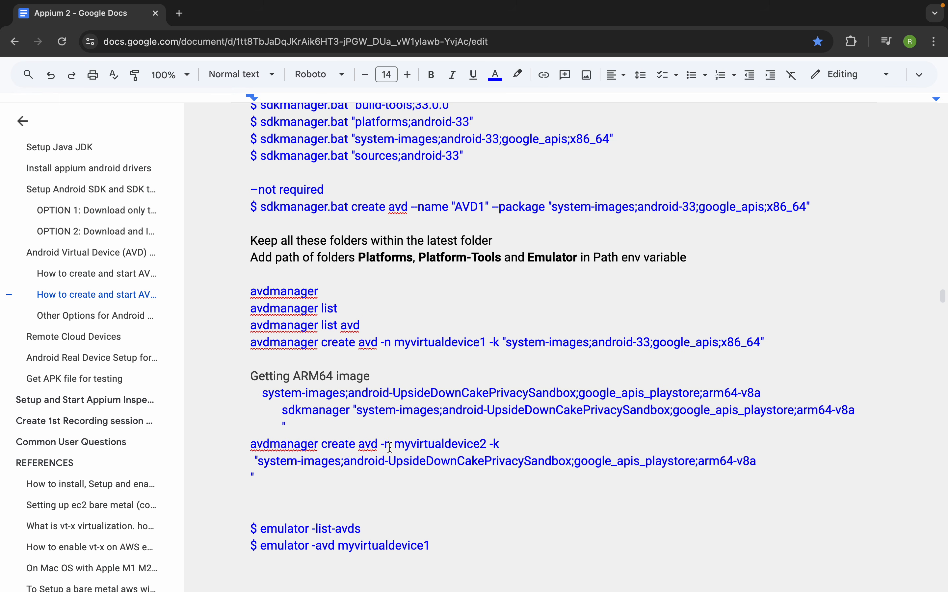
{"action": "left_click", "coordinate": [490, 443]}
{"action": "type", "text": "-d 21 -"}
- Switch to Terminal, recall the full-path avdmanager command from the history, and run it with only the list argument
{"action": "key", "text": "ctrl+Left"}
{"action": "left_click", "coordinate": [427, 404]}
{"action": "key", "text": "Return"}
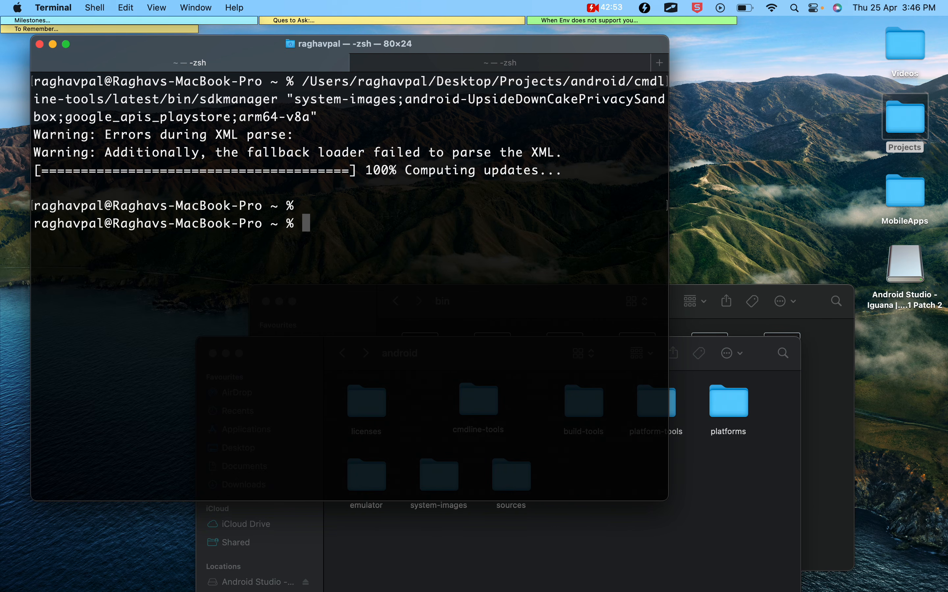
{"action": "key", "text": "Up"}
{"action": "key", "text": "Up"}
{"action": "key", "text": "Down"}
{"action": "key", "text": "Up"}
{"action": "key", "text": "Up"}
{"action": "key", "text": "Up"}
{"action": "key", "text": "Up"}
{"action": "key", "text": "Up"}
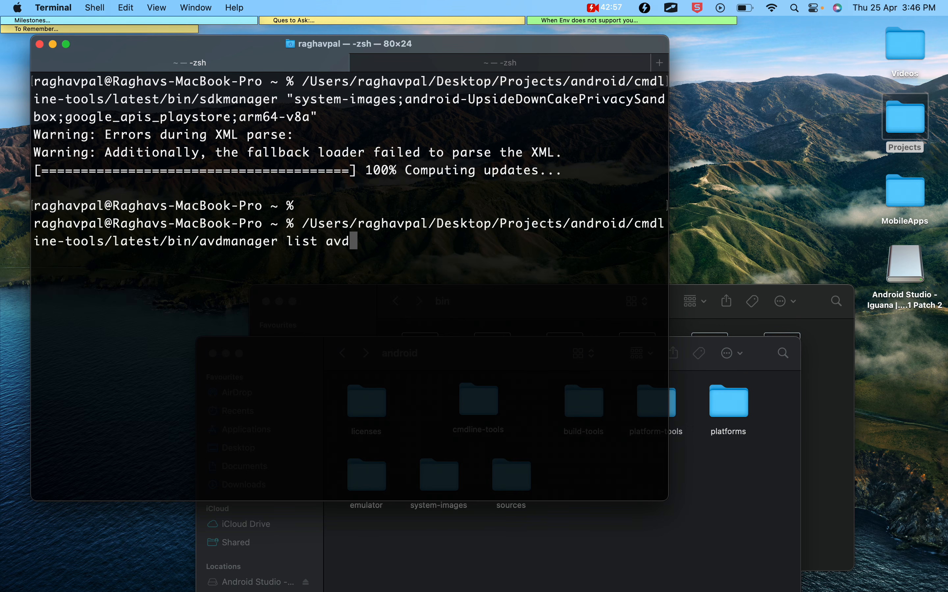
{"action": "key", "text": "Up"}
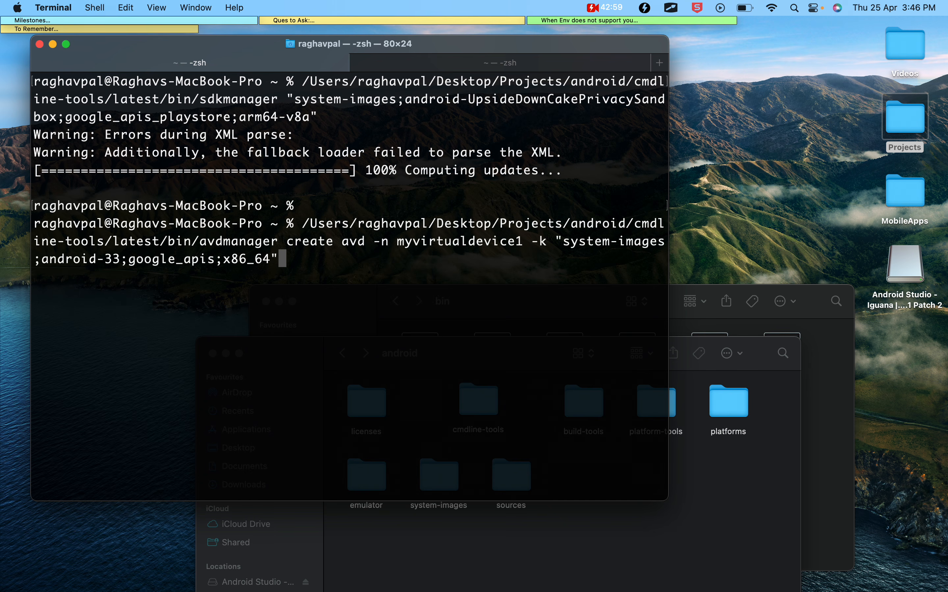
{"action": "key", "text": "Up"}
{"action": "key", "text": "Up"}
{"action": "key", "text": "Up"}
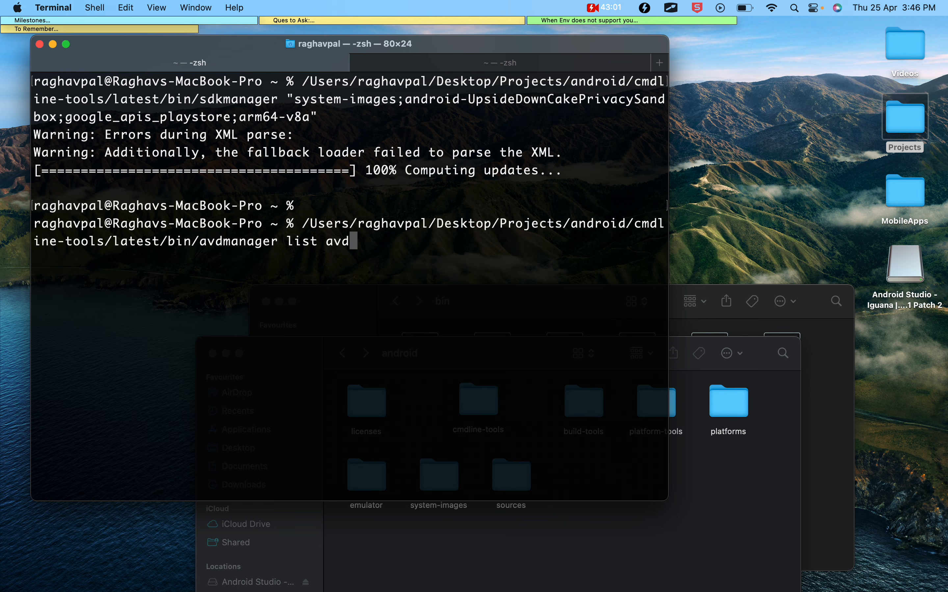
{"action": "key", "text": "BackSpace"}
{"action": "key", "text": "BackSpace"}
{"action": "key", "text": "BackSpace"}
{"action": "key", "text": "BackSpace"}
{"action": "key", "text": "Return"}
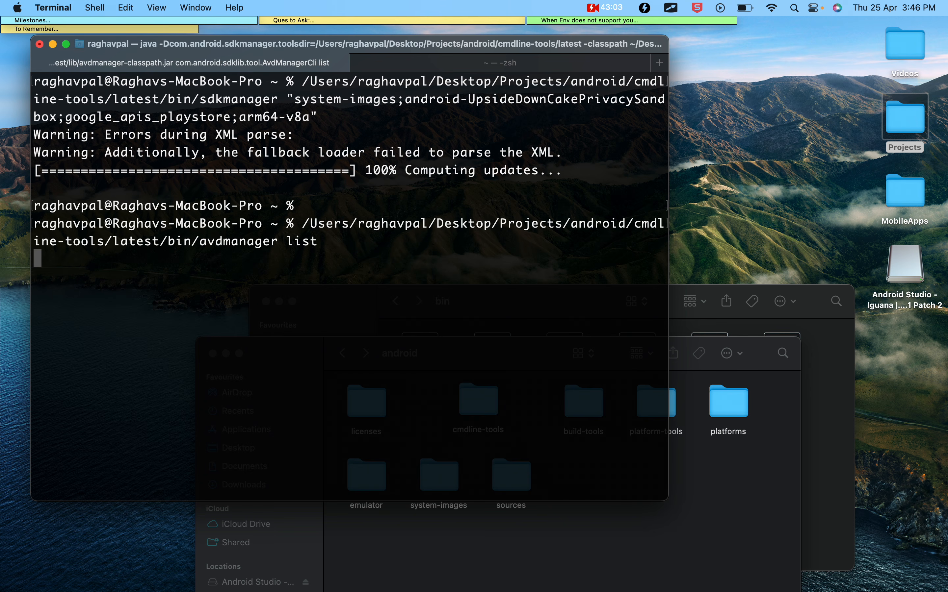
- Look through the available device definitions in the avdmanager list output, checking the ids and names of the Nexus and Pixel models
{"action": "left_click_drag", "start_coordinate": [42, 241], "coordinate": [86, 241]}
{"action": "left_click_drag", "start_coordinate": [36, 170], "coordinate": [129, 170]}
{"action": "scroll", "coordinate": [130, 170], "scroll_direction": "up", "scroll_amount": 4}
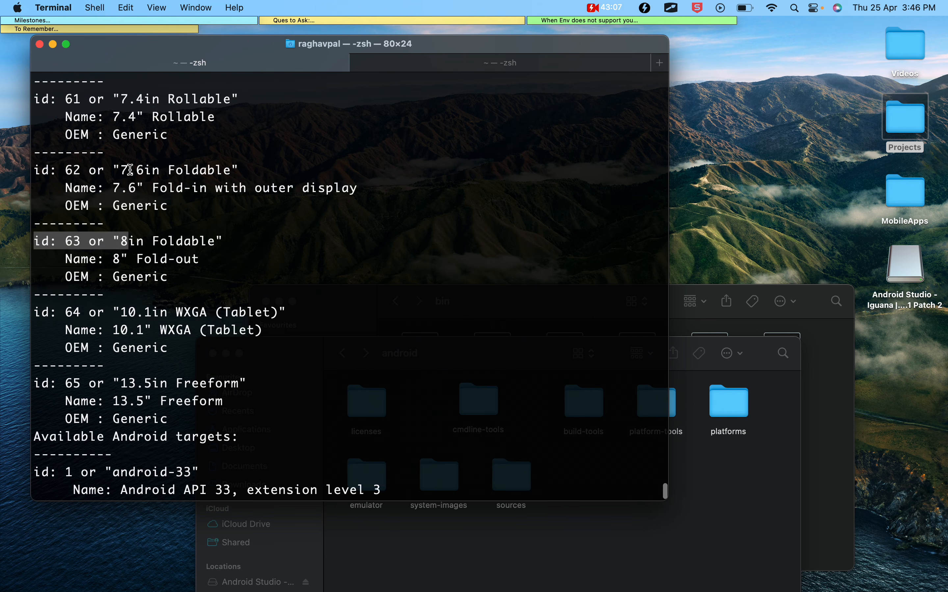
{"action": "scroll", "coordinate": [130, 170], "scroll_direction": "up", "scroll_amount": 10}
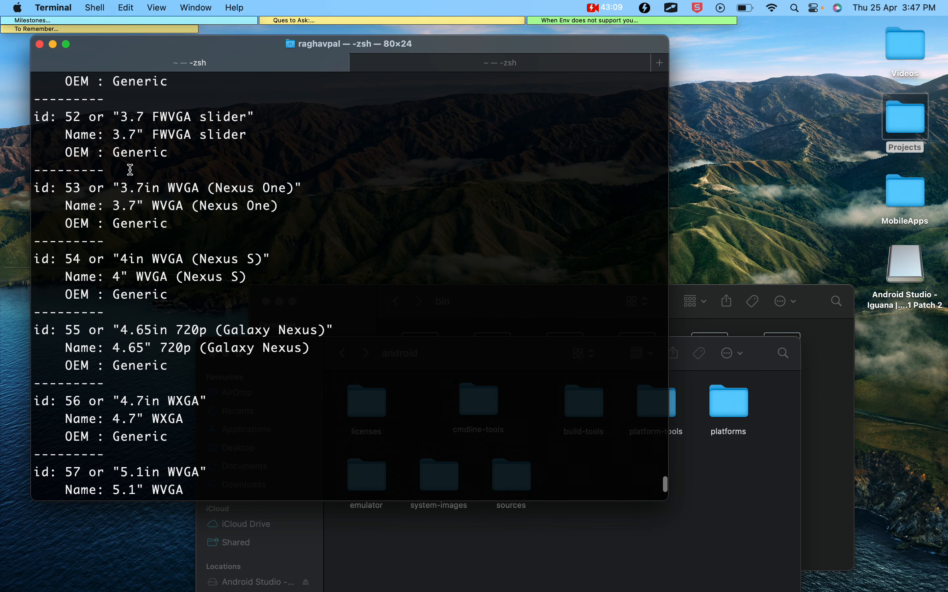
{"action": "left_click_drag", "start_coordinate": [36, 259], "coordinate": [156, 259]}
{"action": "left_click_drag", "start_coordinate": [113, 294], "coordinate": [263, 277]}
{"action": "scroll", "coordinate": [132, 241], "scroll_direction": "up", "scroll_amount": 20}
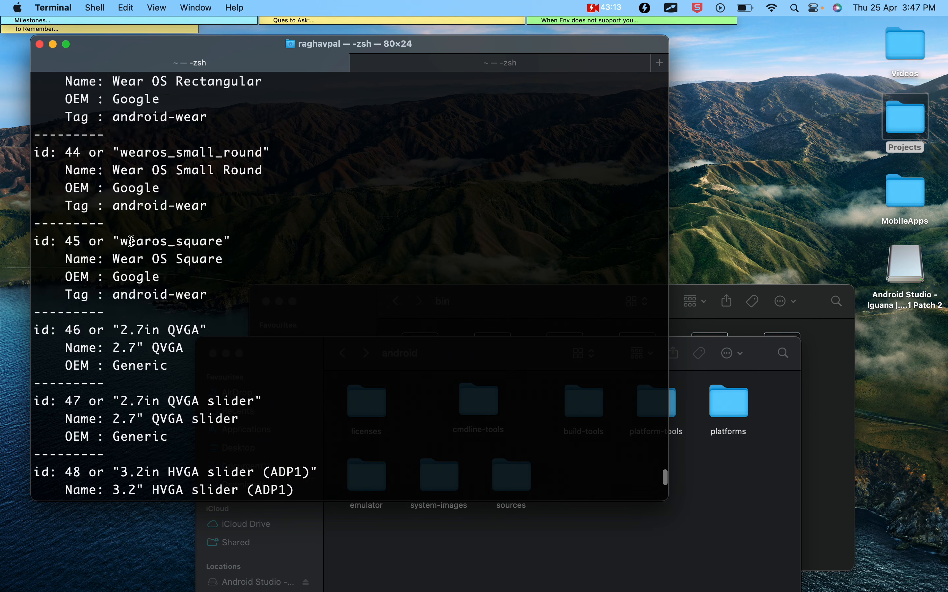
{"action": "scroll", "coordinate": [132, 241], "scroll_direction": "up", "scroll_amount": 20}
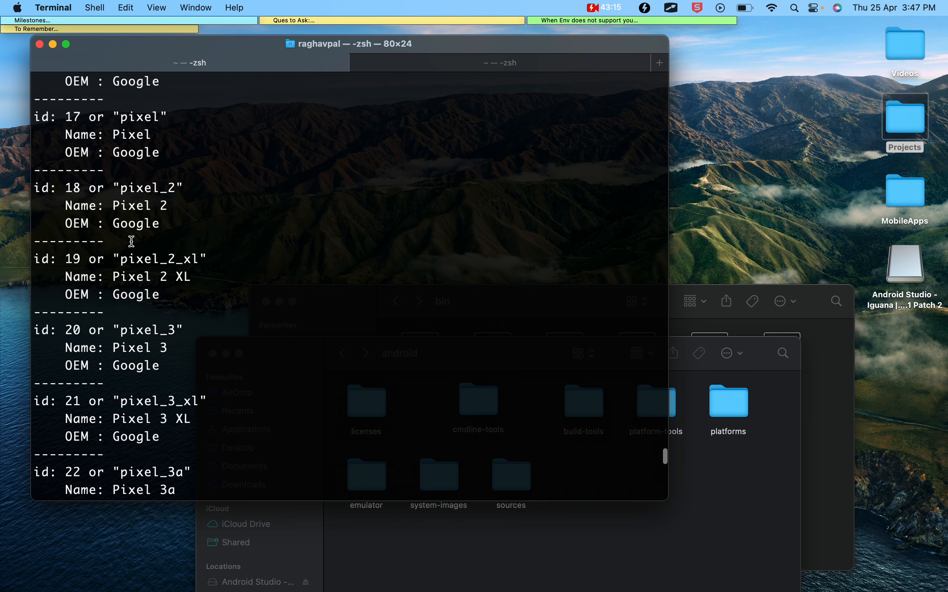
{"action": "scroll", "coordinate": [132, 241], "scroll_direction": "up", "scroll_amount": 15}
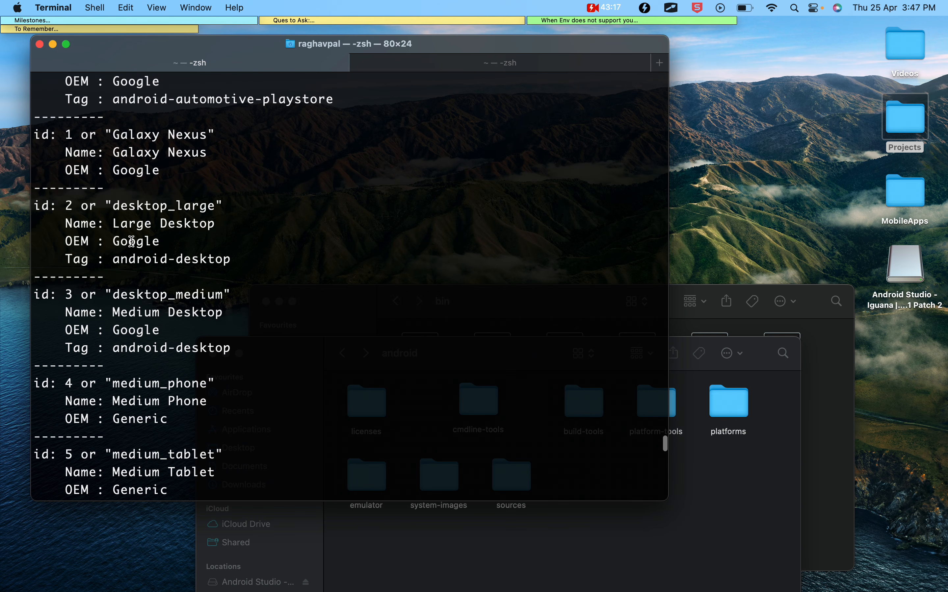
{"action": "scroll", "coordinate": [131, 241], "scroll_direction": "up", "scroll_amount": 6}
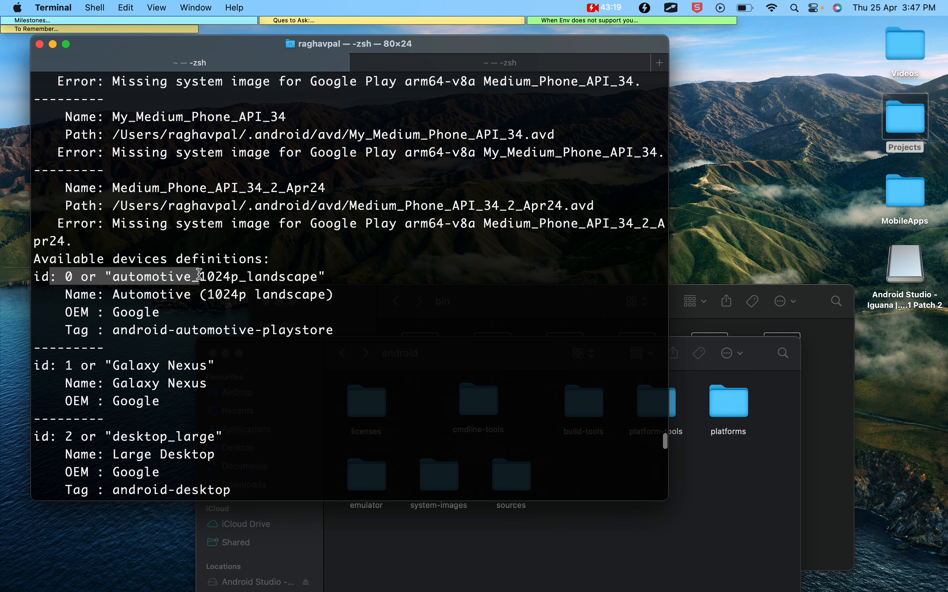
{"action": "scroll", "coordinate": [51, 274], "scroll_direction": "down", "scroll_amount": 20}
{"action": "scroll", "coordinate": [51, 361], "scroll_direction": "down", "scroll_amount": 18}
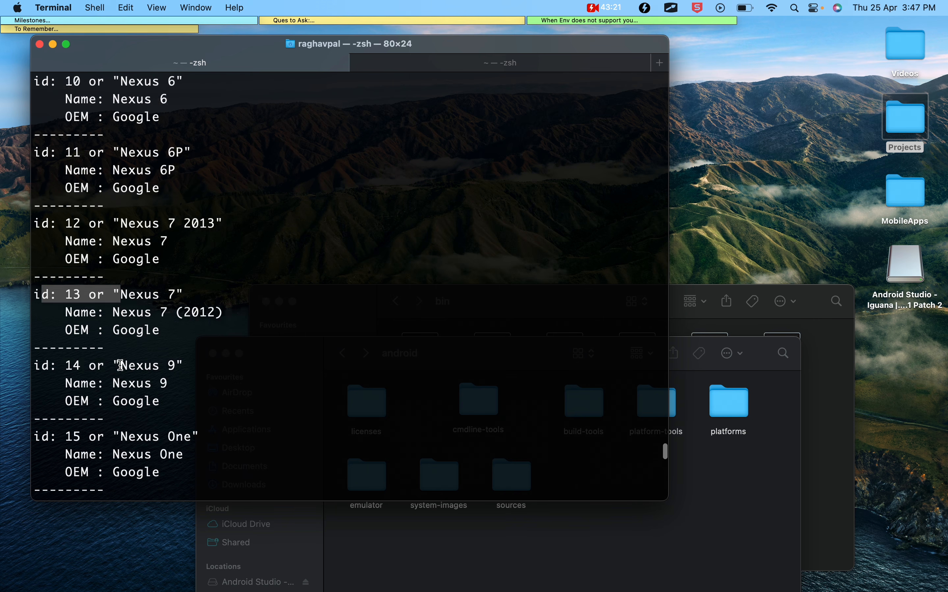
{"action": "left_click_drag", "start_coordinate": [42, 352], "coordinate": [125, 343]}
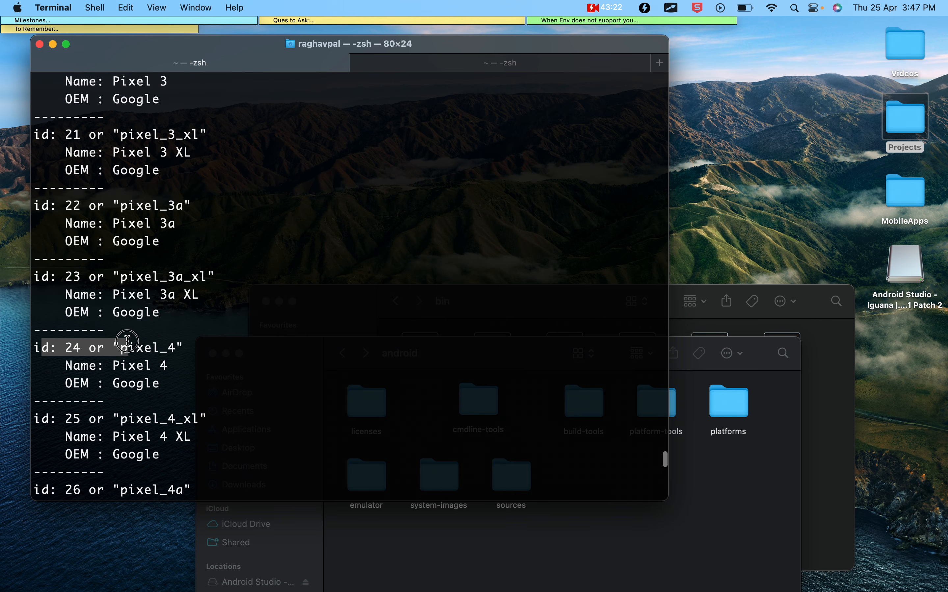
{"action": "double_click", "coordinate": [142, 384]}
{"action": "left_click_drag", "start_coordinate": [54, 348], "coordinate": [47, 347]}
- In the Google Docs notes, remove the -d 21 option from the avdmanager create avd command for myvirtualdevice2
{"action": "key", "text": "ctrl+Right"}
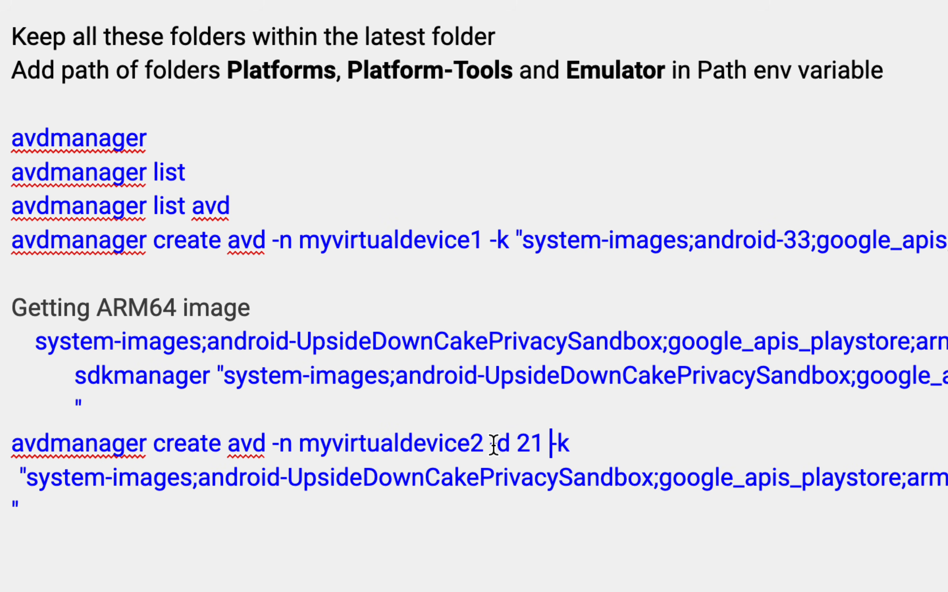
{"action": "left_click_drag", "start_coordinate": [493, 446], "coordinate": [538, 445]}
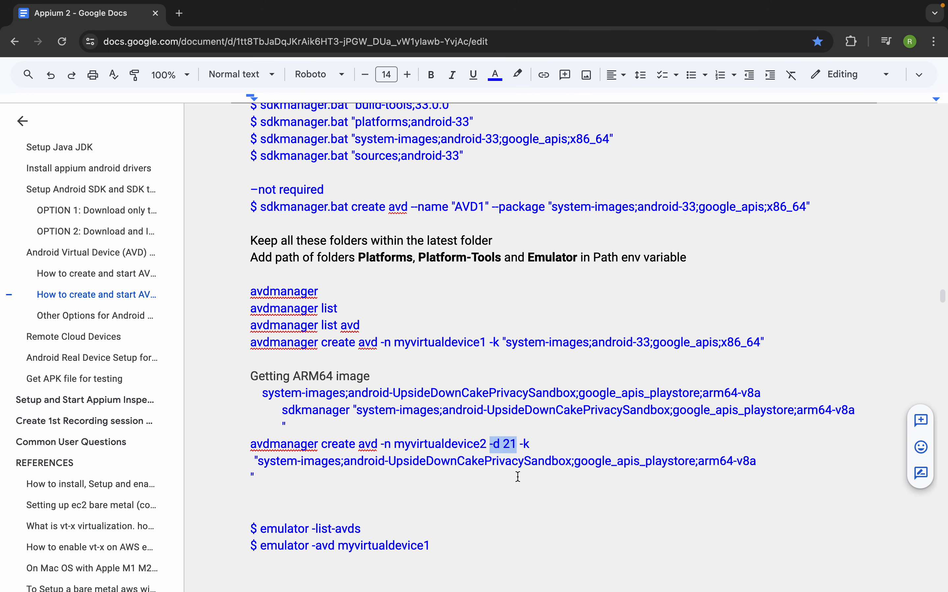
{"action": "left_click", "coordinate": [546, 510]}
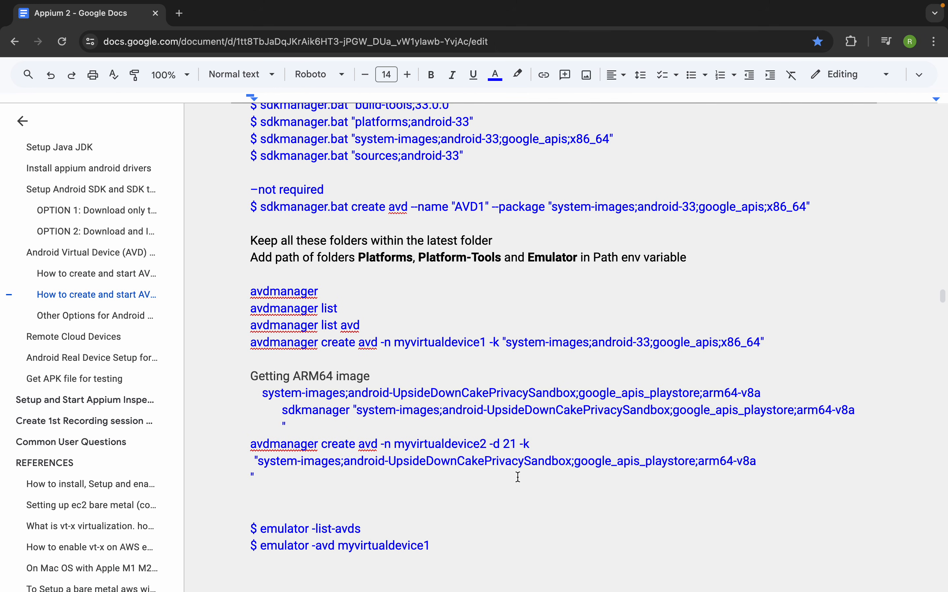
{"action": "scroll", "coordinate": [518, 477], "scroll_direction": "down", "scroll_amount": 2}
{"action": "scroll", "coordinate": [501, 450], "scroll_direction": "up", "scroll_amount": 1}
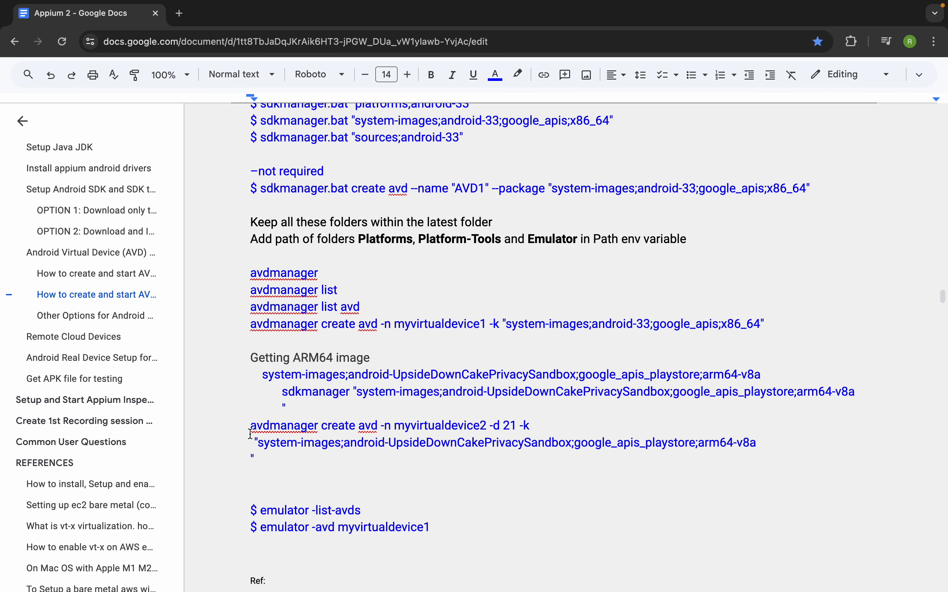
{"action": "left_click_drag", "start_coordinate": [245, 431], "coordinate": [347, 431]}
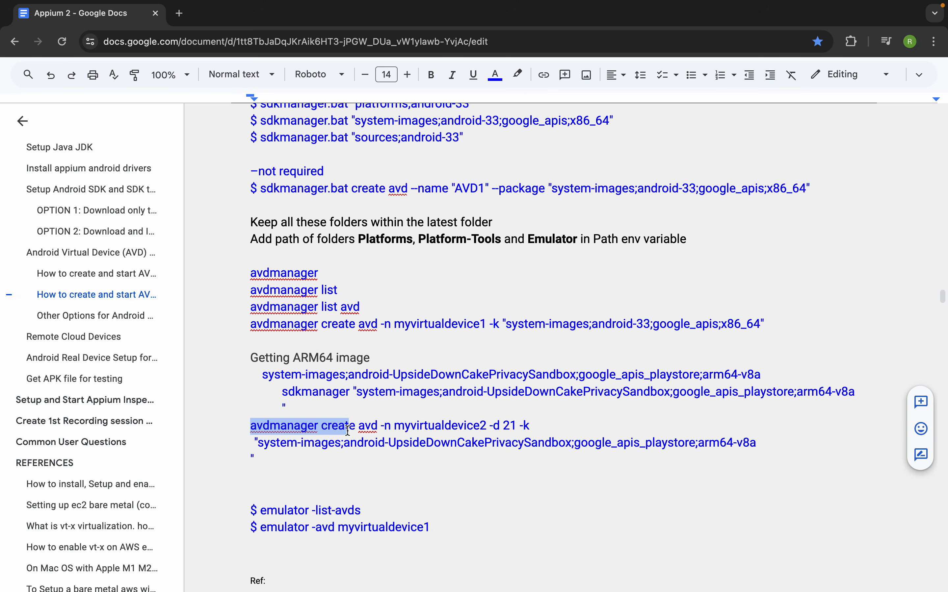
{"action": "key", "text": "ctrl+Left"}
{"action": "key", "text": "ctrl+Right"}
{"action": "left_click", "coordinate": [515, 425]}
{"action": "key", "text": "BackSpace"}
{"action": "key", "text": "BackSpace"}
{"action": "key", "text": "BackSpace"}
{"action": "key", "text": "BackSpace"}
{"action": "key", "text": "BackSpace"}
{"action": "key", "text": "BackSpace"}
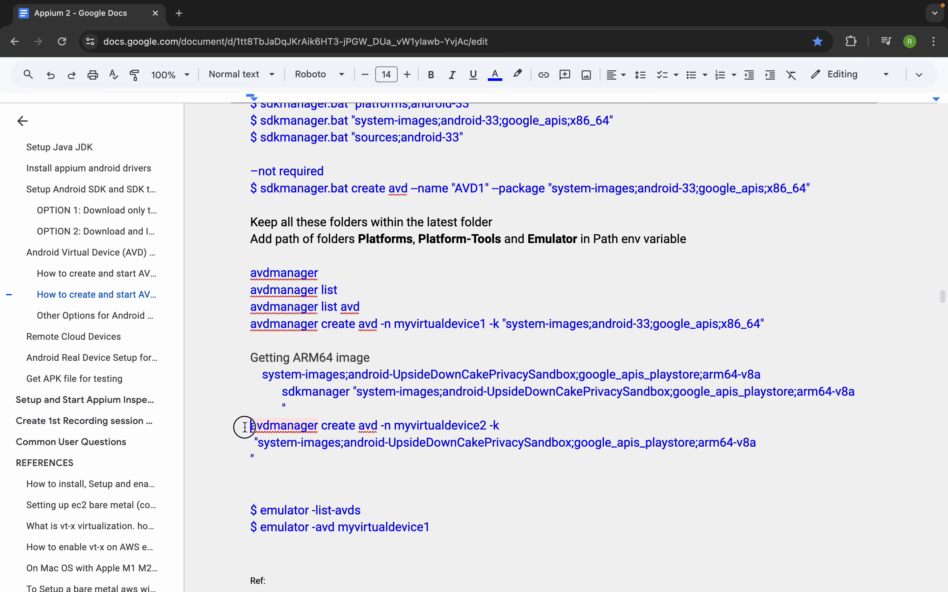
- Copy "avdmanager create avd -n myvirtualdevice2 -k" from the notes and paste it in Terminal after the recalled avdmanager path, replacing list
{"action": "left_click_drag", "start_coordinate": [243, 428], "coordinate": [528, 432]}
{"action": "key", "text": "super+c"}
{"action": "key", "text": "ctrl+Left"}
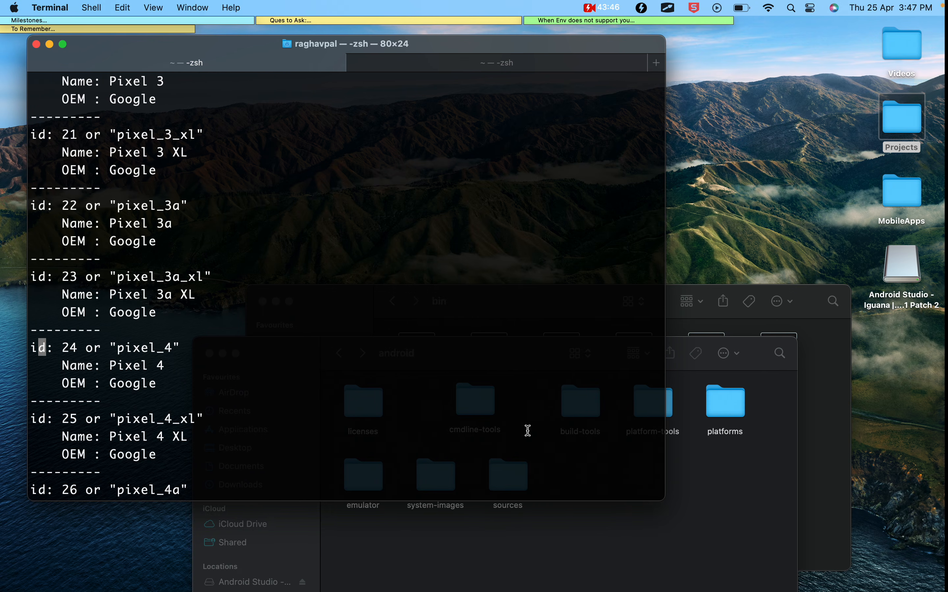
{"action": "key", "text": "Up"}
{"action": "key", "text": "BackSpace"}
{"action": "key", "text": "BackSpace"}
{"action": "key", "text": "BackSpace"}
{"action": "key", "text": "BackSpace"}
{"action": "key", "text": "super+v"}
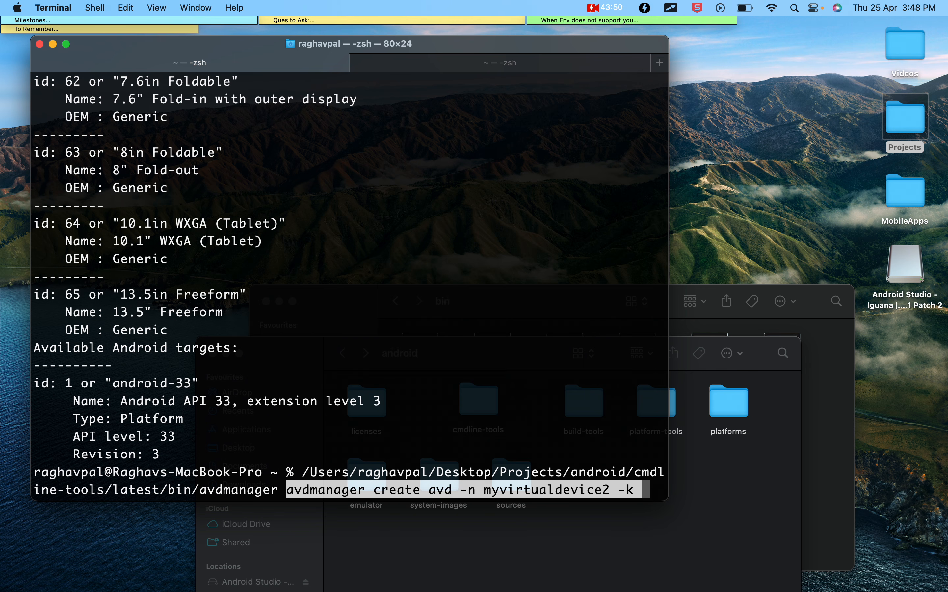
{"action": "key", "text": "Right"}
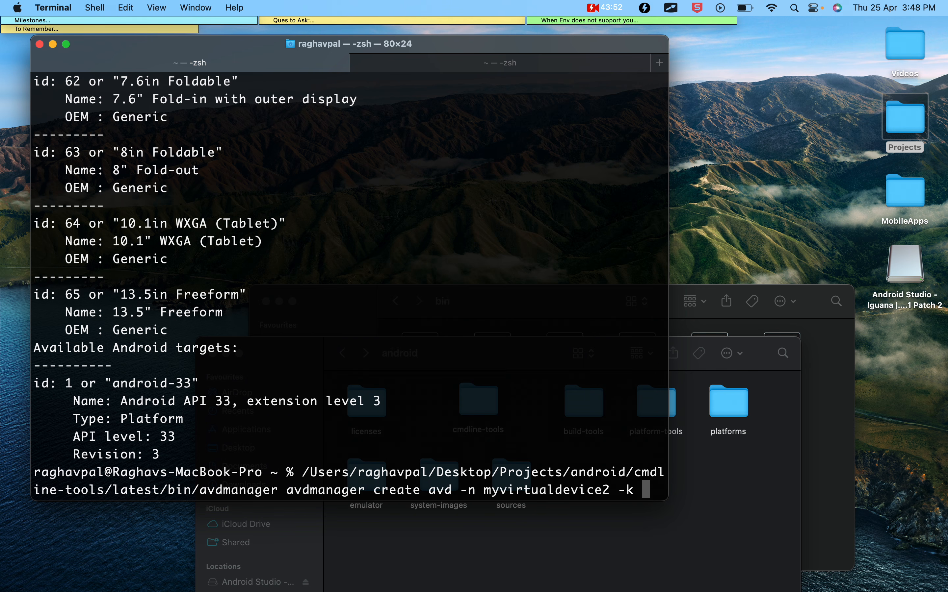
- Delete the duplicated avdmanager word before create in the Terminal command
{"action": "key", "text": "Left"}
{"action": "key", "text": "Left"}
{"action": "key", "text": "Left"}
{"action": "key", "text": "Left"}
{"action": "key", "text": "Left"}
{"action": "key", "text": "Left"}
{"action": "key", "text": "Left"}
{"action": "key", "text": "Left"}
{"action": "key", "text": "Left"}
{"action": "key", "text": "Left"}
{"action": "key", "text": "Left"}
{"action": "key", "text": "Left"}
{"action": "key", "text": "Left"}
{"action": "key", "text": "Left"}
{"action": "key", "text": "Left"}
{"action": "key", "text": "Left"}
{"action": "key", "text": "Left"}
{"action": "key", "text": "Left"}
{"action": "key", "text": "Left"}
{"action": "key", "text": "Left"}
{"action": "key", "text": "Left"}
{"action": "key", "text": "Left"}
{"action": "key", "text": "Left"}
{"action": "key", "text": "Left"}
{"action": "key", "text": "Left"}
{"action": "key", "text": "Left"}
{"action": "key", "text": "Left"}
{"action": "key", "text": "Left"}
{"action": "key", "text": "Left"}
{"action": "key", "text": "Left"}
{"action": "key", "text": "Left"}
{"action": "key", "text": "Left"}
{"action": "key", "text": "Left"}
{"action": "key", "text": "Left"}
{"action": "key", "text": "Left"}
{"action": "key", "text": "BackSpace"}
{"action": "key", "text": "BackSpace"}
{"action": "key", "text": "BackSpace"}
{"action": "key", "text": "BackSpace"}
{"action": "key", "text": "BackSpace"}
{"action": "key", "text": "BackSpace"}
{"action": "key", "text": "BackSpace"}
{"action": "key", "text": "BackSpace"}
{"action": "key", "text": "BackSpace"}
{"action": "key", "text": "BackSpace"}
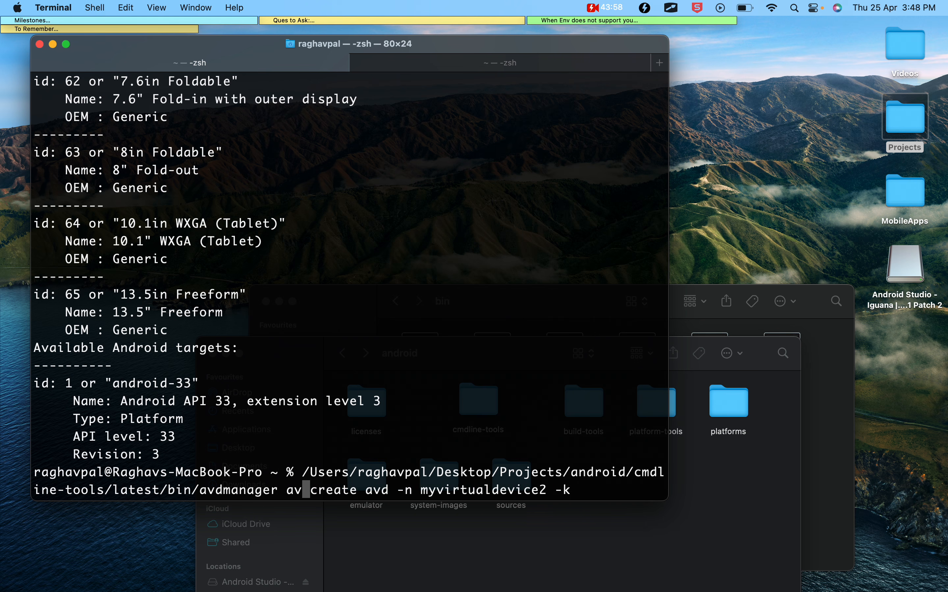
{"action": "key", "text": "BackSpace"}
- Change the virtual device name in the Terminal create avd command to MyAVD2
{"action": "key", "text": "Right"}
{"action": "key", "text": "Right"}
{"action": "key", "text": "Right"}
{"action": "key", "text": "Right"}
{"action": "key", "text": "Right"}
{"action": "key", "text": "Right"}
{"action": "key", "text": "Right"}
{"action": "key", "text": "Right"}
{"action": "key", "text": "Right"}
{"action": "key", "text": "Right"}
{"action": "key", "text": "Right"}
{"action": "key", "text": "Right"}
{"action": "key", "text": "Right"}
{"action": "key", "text": "Right"}
{"action": "key", "text": "Right"}
{"action": "key", "text": "Right"}
{"action": "key", "text": "Right"}
{"action": "key", "text": "Right"}
{"action": "key", "text": "Right"}
{"action": "key", "text": "Right"}
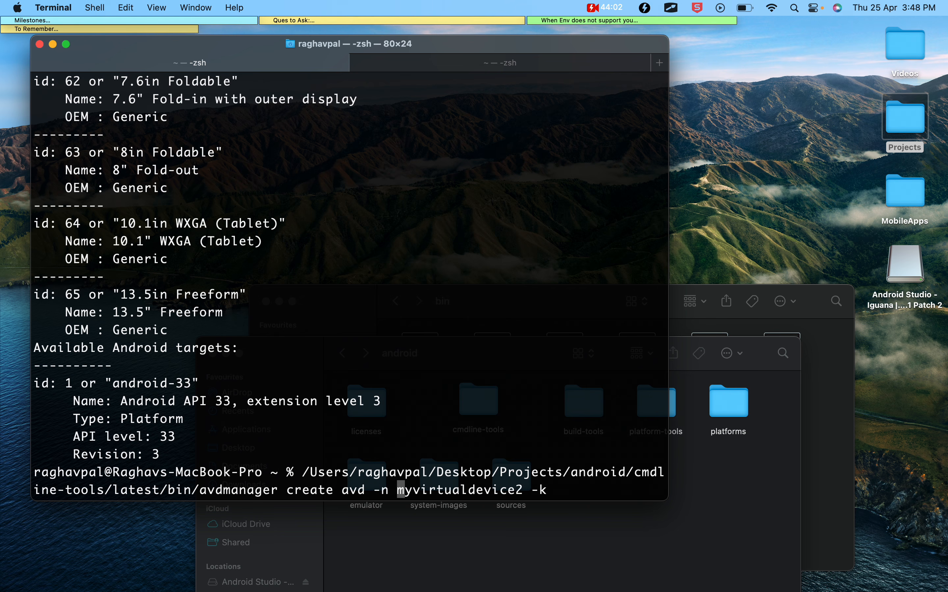
{"action": "key", "text": "Right"}
{"action": "key", "text": "Right"}
{"action": "key", "text": "Right"}
{"action": "key", "text": "Right"}
{"action": "key", "text": "Right"}
{"action": "key", "text": "Right"}
{"action": "key", "text": "Right"}
{"action": "key", "text": "Right"}
{"action": "key", "text": "Right"}
{"action": "key", "text": "BackSpace"}
{"action": "key", "text": "BackSpace"}
{"action": "key", "text": "BackSpace"}
{"action": "key", "text": "BackSpace"}
{"action": "key", "text": "BackSpace"}
{"action": "key", "text": "BackSpace"}
{"action": "key", "text": "BackSpace"}
{"action": "key", "text": "BackSpace"}
{"action": "key", "text": "BackSpace"}
{"action": "key", "text": "BackSpace"}
{"action": "key", "text": "BackSpace"}
{"action": "key", "text": "BackSpace"}
{"action": "key", "text": "BackSpace"}
{"action": "key", "text": "BackSpace"}
{"action": "key", "text": "BackSpace"}
{"action": "type", "text": "MyAVD"}
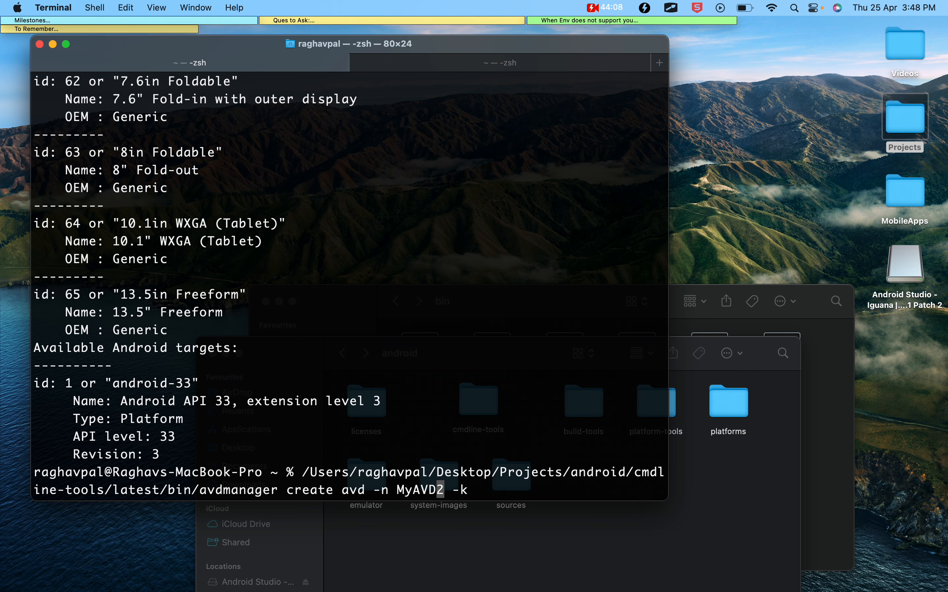
- Change the virtual device name in the create avd command to MyAVD_2
{"action": "key", "text": "Delete"}
{"action": "type", "text": "2"}
{"action": "key", "text": "Left"}
{"action": "type", "text": "_"}
{"action": "key", "text": "Right"}
{"action": "key", "text": "Right"}
{"action": "key", "text": "Right"}
{"action": "key", "text": "Right"}
- Copy system-images;android-UpsideDownCakePrivacySandbox;google_apis_playstore;arm64-v8a from the notes and add it in double quotes after -k in the Terminal command
{"action": "key", "text": "ctrl+Right"}
{"action": "left_click", "coordinate": [514, 445]}
{"action": "left_click_drag", "start_coordinate": [258, 442], "coordinate": [759, 442]}
{"action": "key", "text": "super+c"}
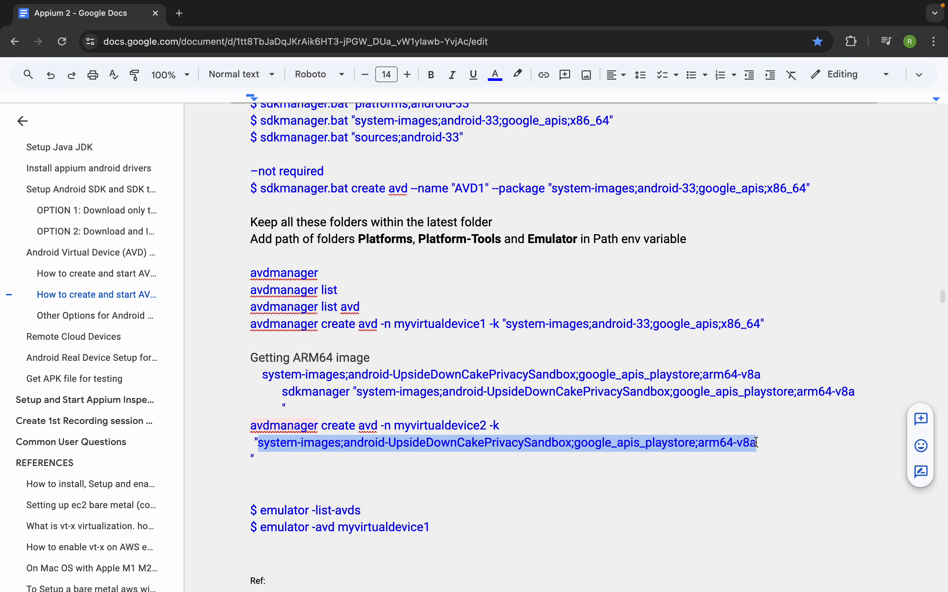
{"action": "key", "text": "ctrl+Left"}
{"action": "type", "text": "\""}
{"action": "key", "text": "super+v"}
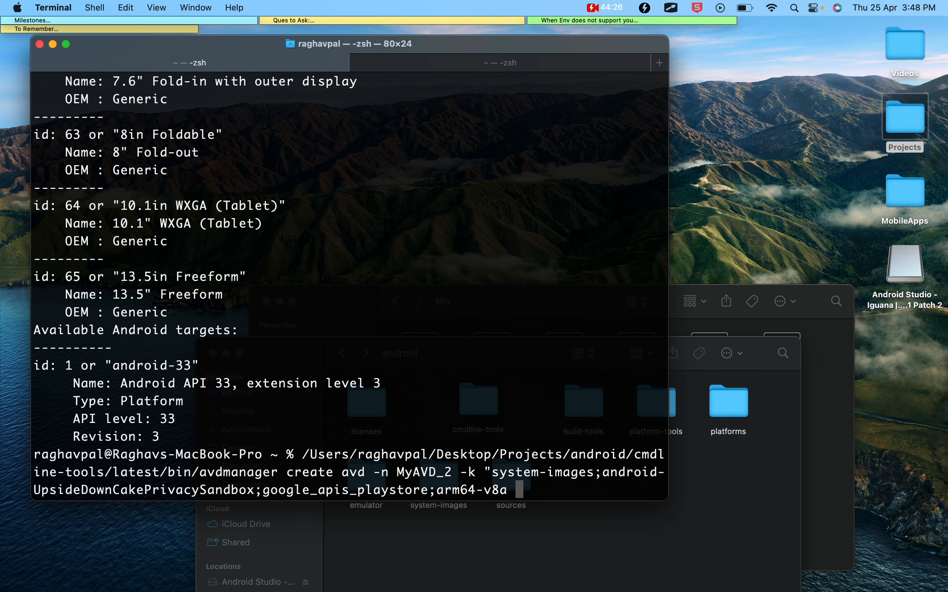
{"action": "key", "text": "BackSpace"}
{"action": "type", "text": "\""}
- Run the create avd command for MyAVD_2 and answer no to the custom hardware profile question
{"action": "key", "text": "Return"}
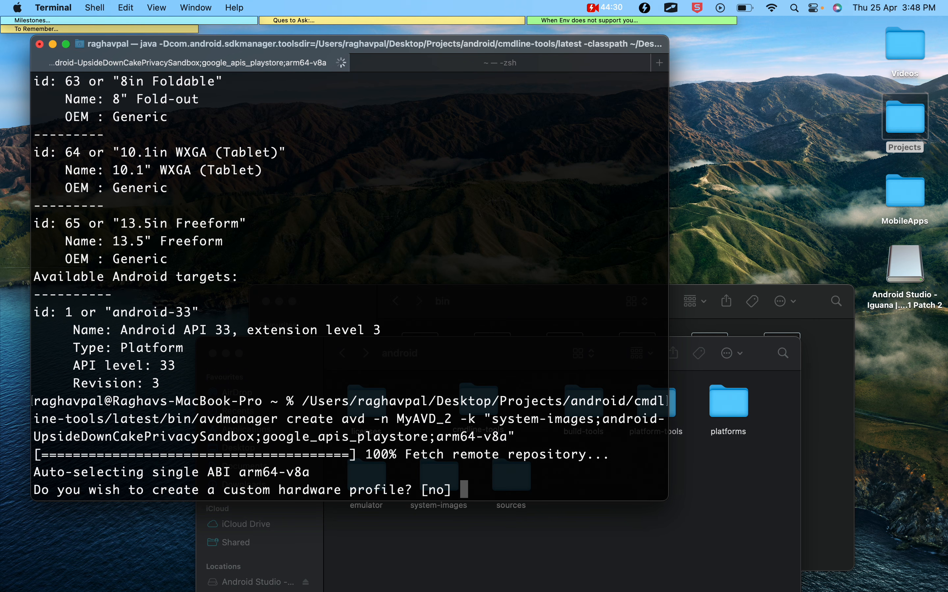
{"action": "type", "text": "no"}
{"action": "key", "text": "Return"}
{"action": "key", "text": "Return"}
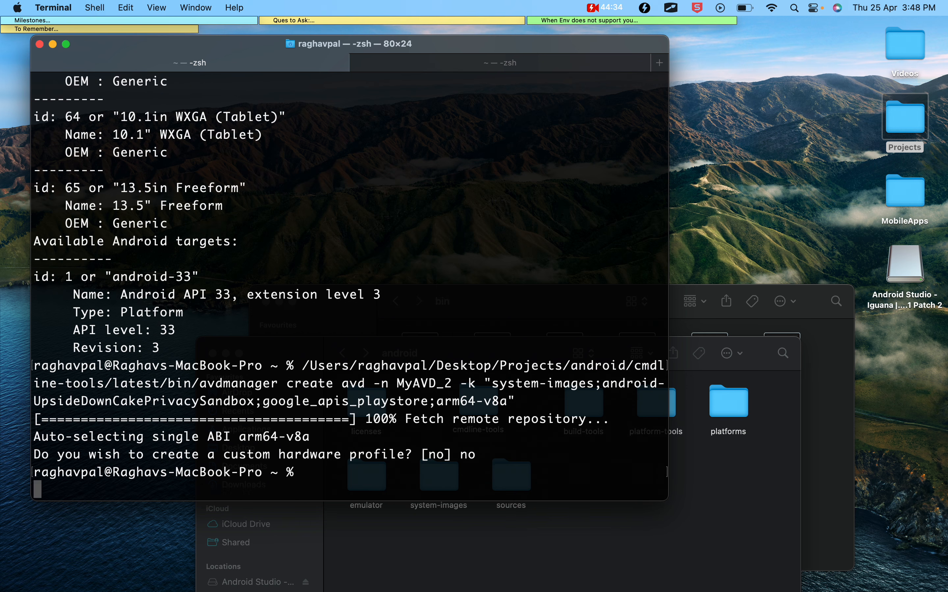
- Recall the avdmanager list command, extend it to list avd, and run it
{"action": "key", "text": "Up"}
{"action": "key", "text": "Up"}
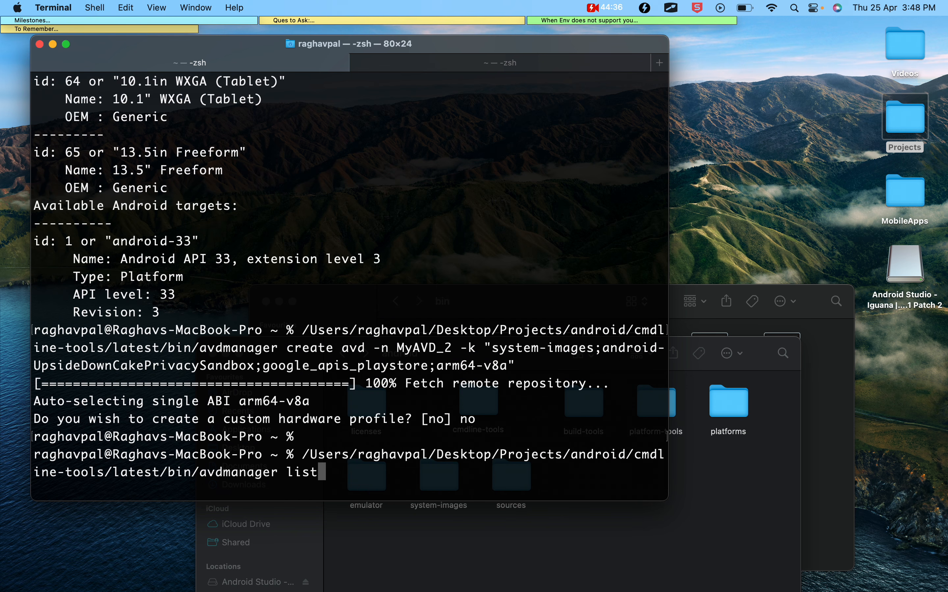
{"action": "type", "text": "avd"}
{"action": "key", "text": "Return"}
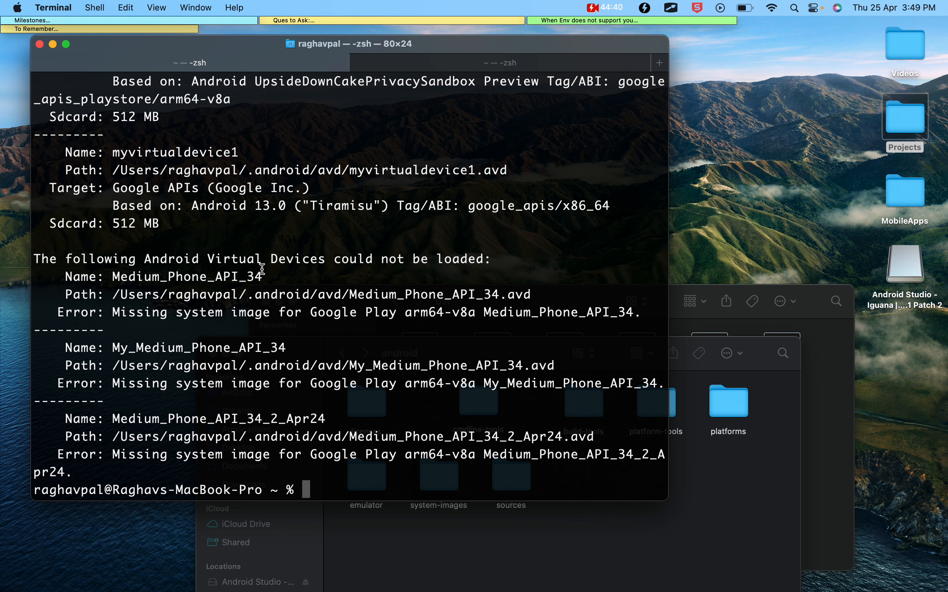
- Examine the list of Android virtual devices for MyAVD_2, checking its name and the system image it is based on
{"action": "scroll", "coordinate": [262, 269], "scroll_direction": "up", "scroll_amount": 3}
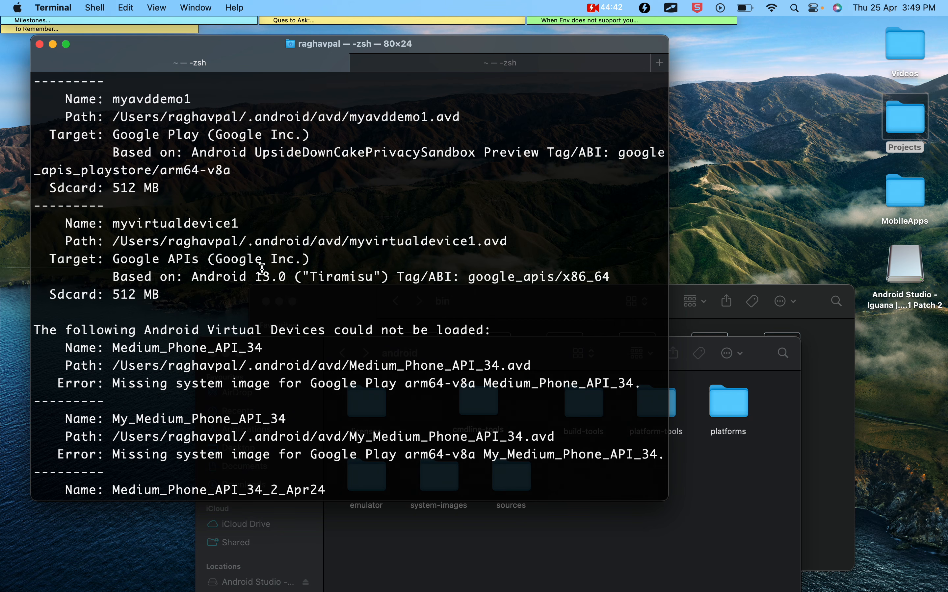
{"action": "scroll", "coordinate": [262, 269], "scroll_direction": "down", "scroll_amount": 3}
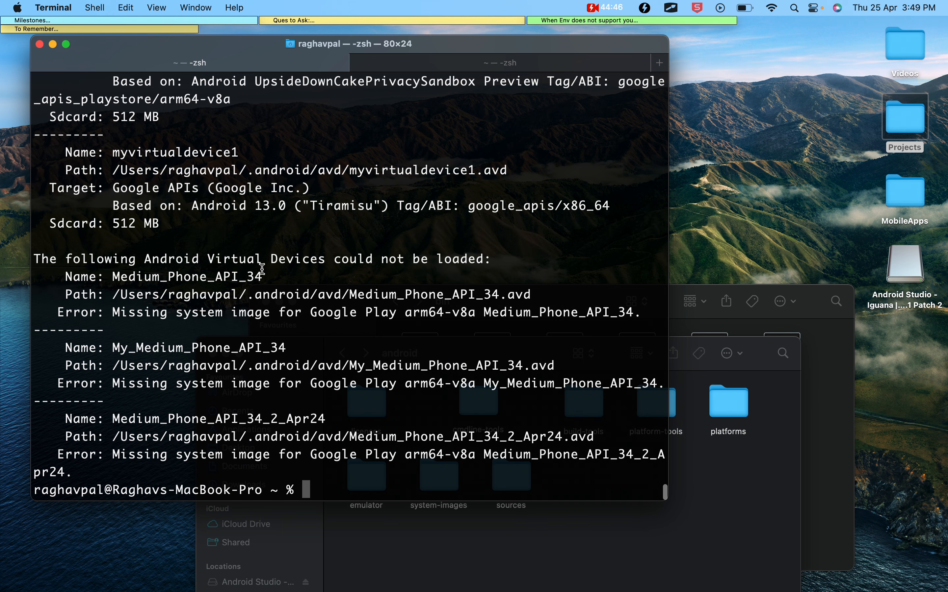
{"action": "scroll", "coordinate": [247, 349], "scroll_direction": "up", "scroll_amount": 3}
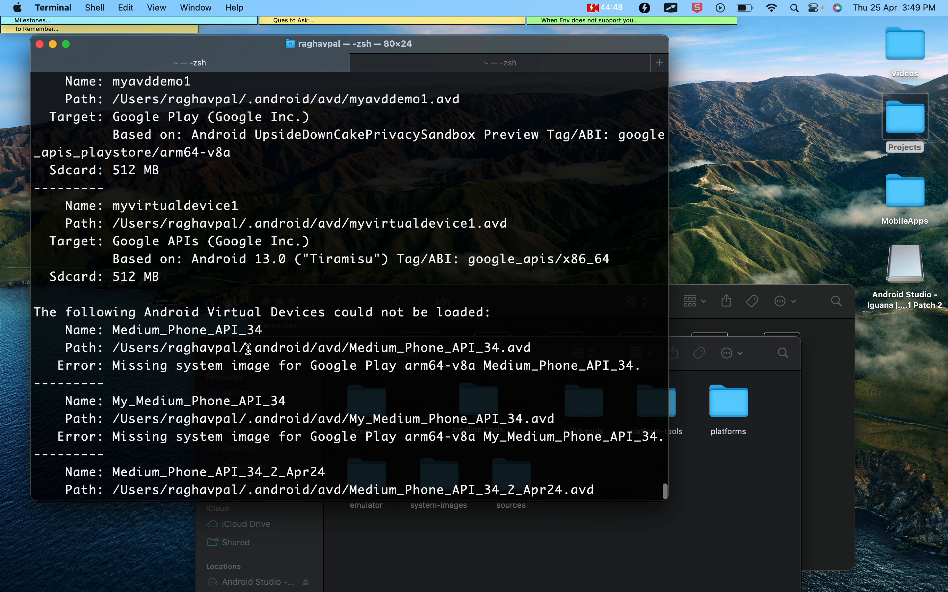
{"action": "scroll", "coordinate": [248, 350], "scroll_direction": "up", "scroll_amount": 1}
{"action": "scroll", "coordinate": [247, 350], "scroll_direction": "up", "scroll_amount": 8}
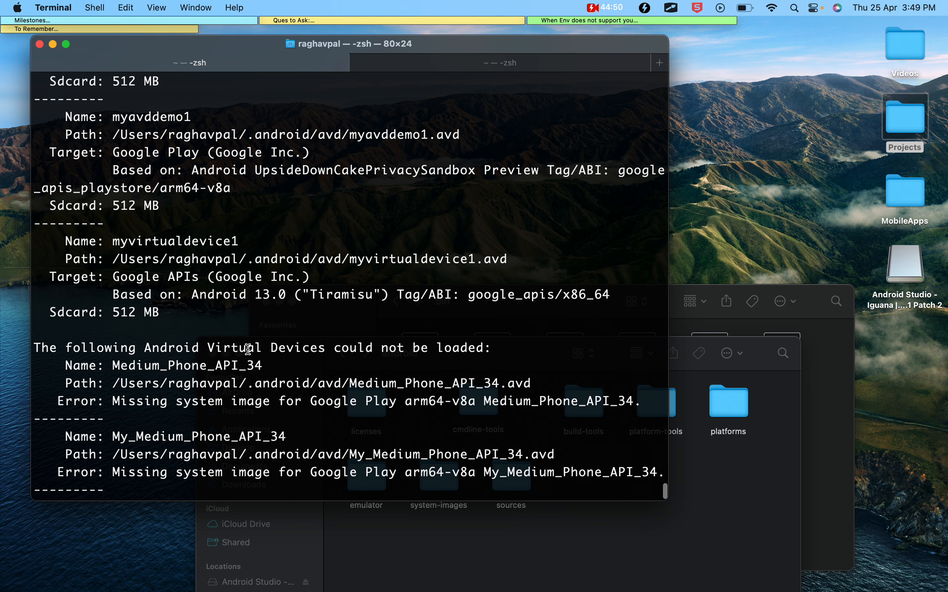
{"action": "scroll", "coordinate": [191, 299], "scroll_direction": "up", "scroll_amount": 8}
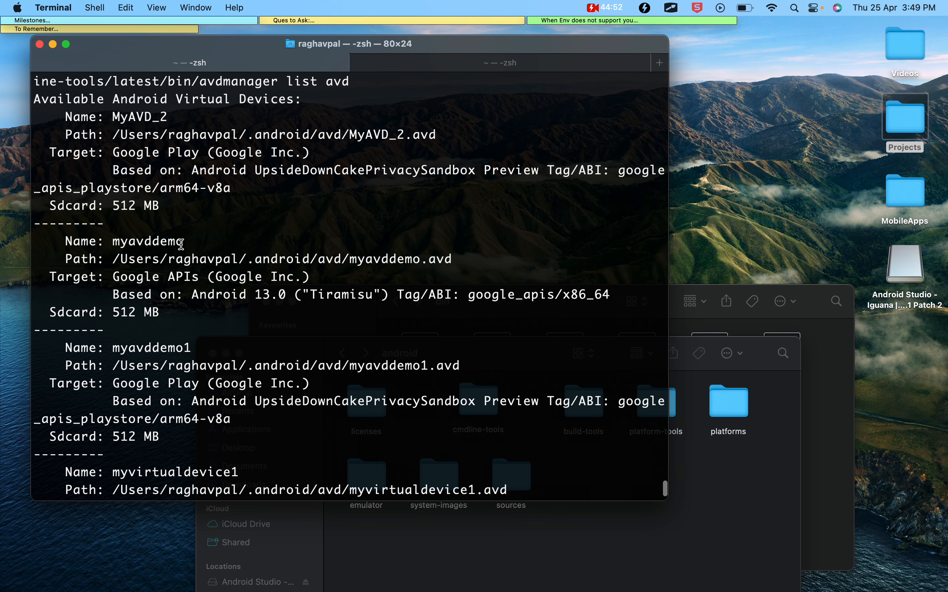
{"action": "left_click_drag", "start_coordinate": [169, 154], "coordinate": [83, 156]}
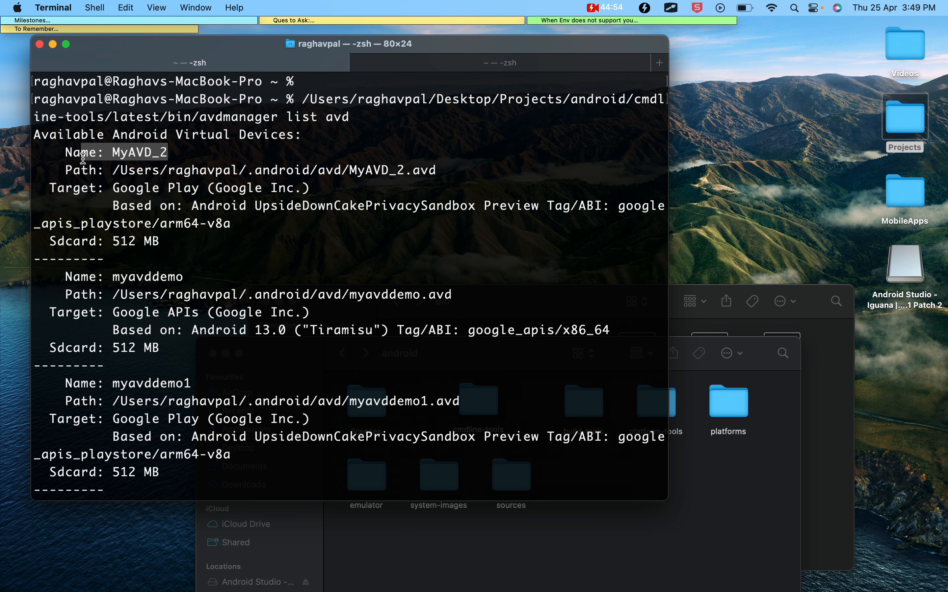
{"action": "left_click", "coordinate": [190, 201]}
{"action": "left_click_drag", "start_coordinate": [182, 205], "coordinate": [352, 205]}
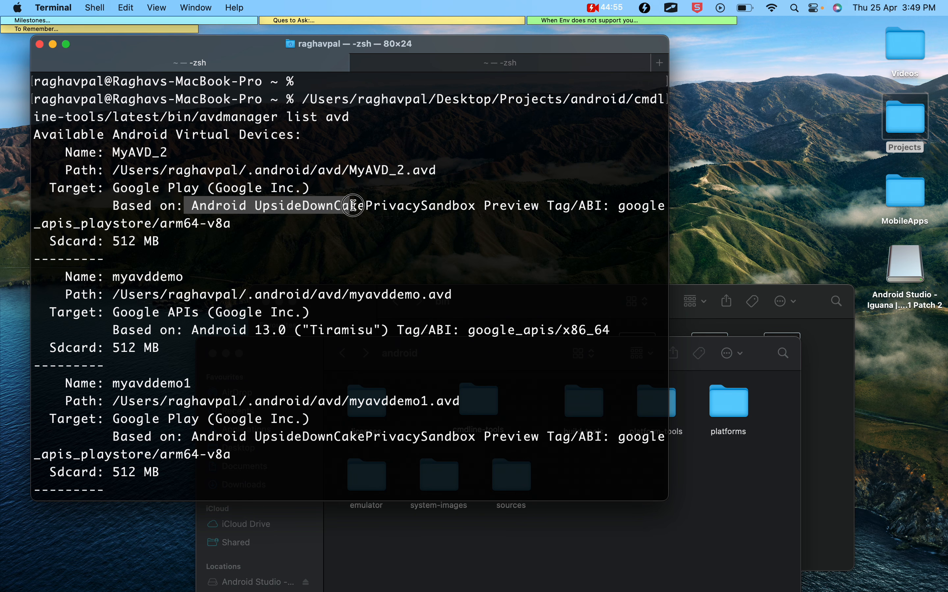
{"action": "left_click", "coordinate": [274, 208]}
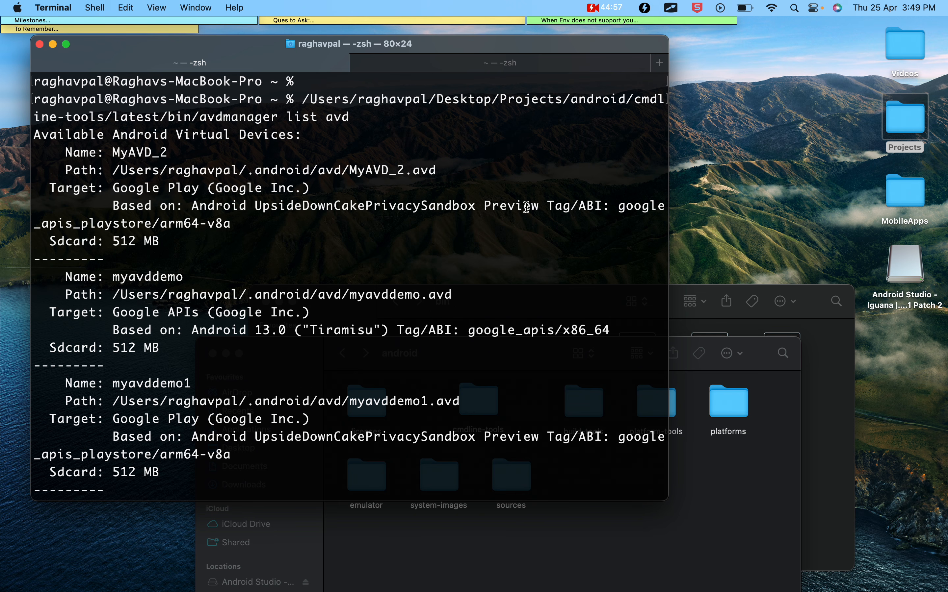
{"action": "left_click_drag", "start_coordinate": [526, 207], "coordinate": [364, 206]}
{"action": "left_click_drag", "start_coordinate": [161, 240], "coordinate": [81, 210]}
{"action": "scroll", "coordinate": [210, 282], "scroll_direction": "down", "scroll_amount": 10}
- Look up the emulator -list-avds command in the Google Docs notes and return to Terminal
{"action": "key", "text": "ctrl+Right"}
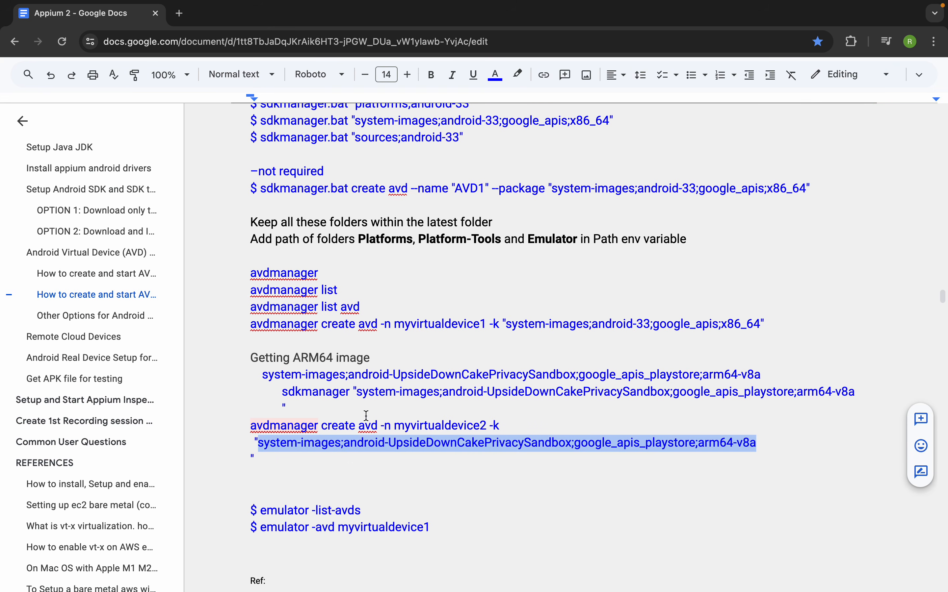
{"action": "scroll", "coordinate": [348, 469], "scroll_direction": "down", "scroll_amount": 2}
{"action": "left_click_drag", "start_coordinate": [370, 479], "coordinate": [273, 480]}
{"action": "key", "text": "ctrl+Left"}
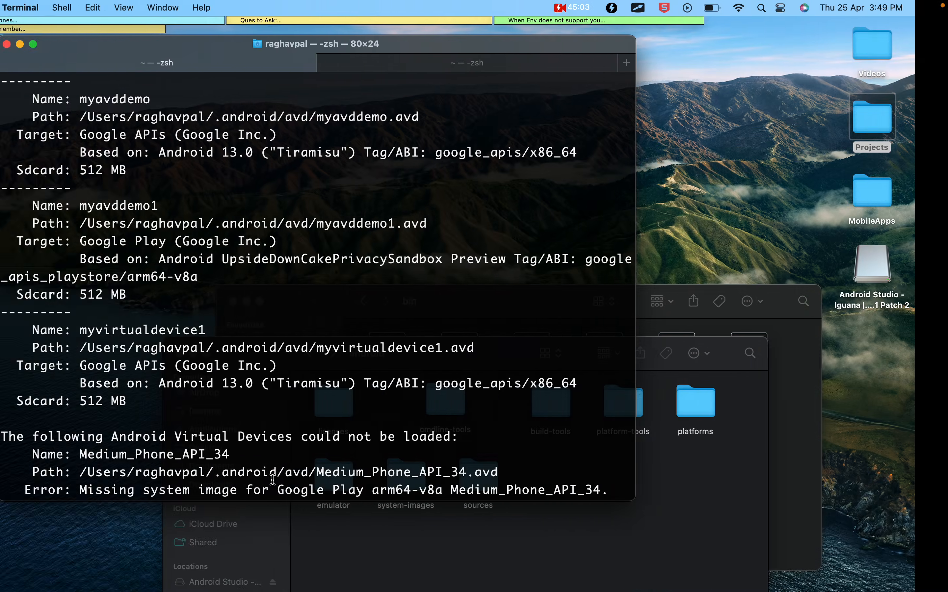
- Clear the Terminal screen with the clear command
{"action": "type", "text": "clea"}
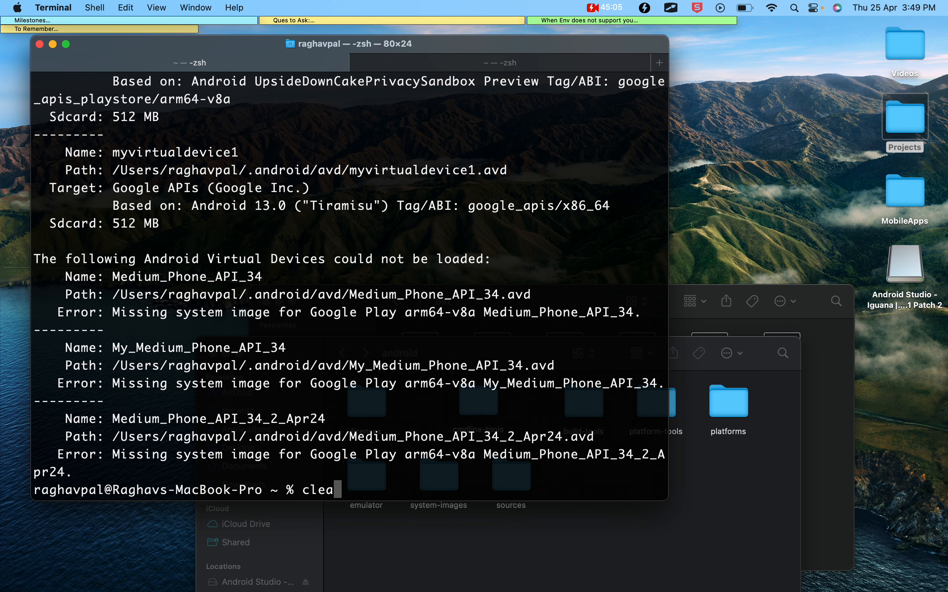
{"action": "type", "text": "r"}
{"action": "key", "text": "Return"}
{"action": "key", "text": "Return"}
{"action": "key", "text": "Return"}
{"action": "type", "text": "clear"}
- Recall and run emulator -list-avds from the command history, and locate MyAVD_2 in its output
{"action": "key", "text": "Up"}
{"action": "key", "text": "Up"}
{"action": "key", "text": "Up"}
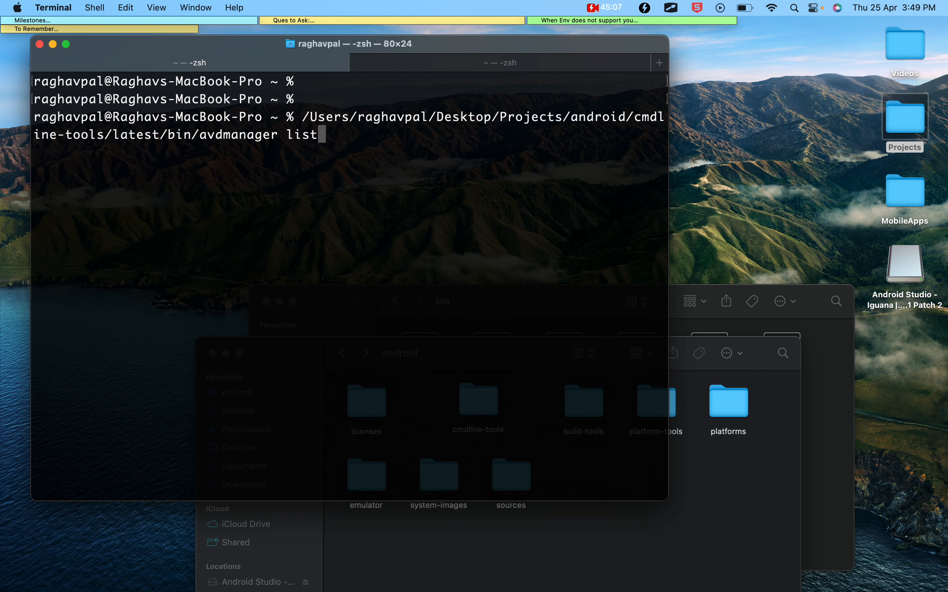
{"action": "key", "text": "Down"}
{"action": "key", "text": "Down"}
{"action": "key", "text": "Up"}
{"action": "key", "text": "Up"}
{"action": "key", "text": "Up"}
{"action": "key", "text": "Up"}
{"action": "key", "text": "Up"}
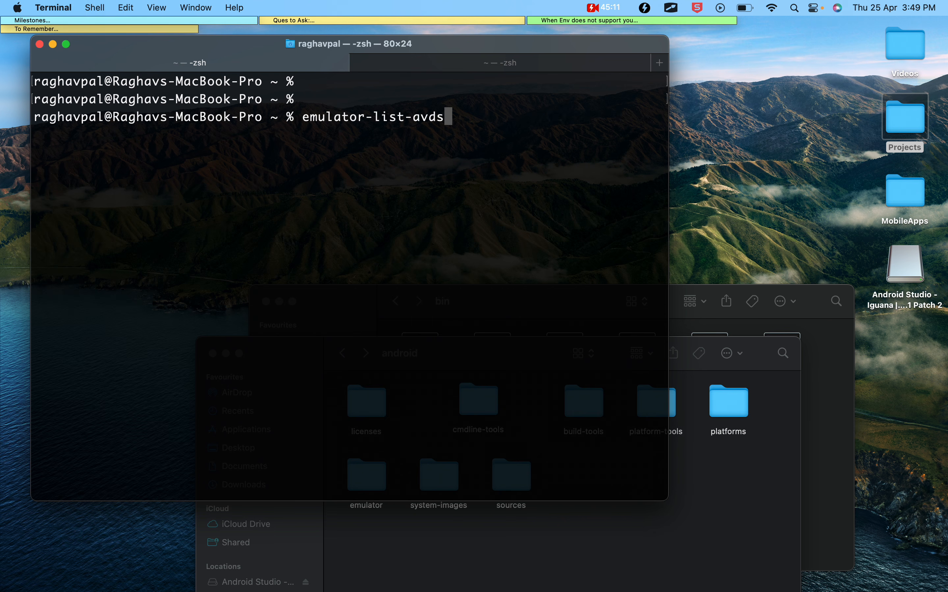
{"action": "key", "text": "Up"}
{"action": "key", "text": "Down"}
{"action": "key", "text": "Up"}
{"action": "key", "text": "Return"}
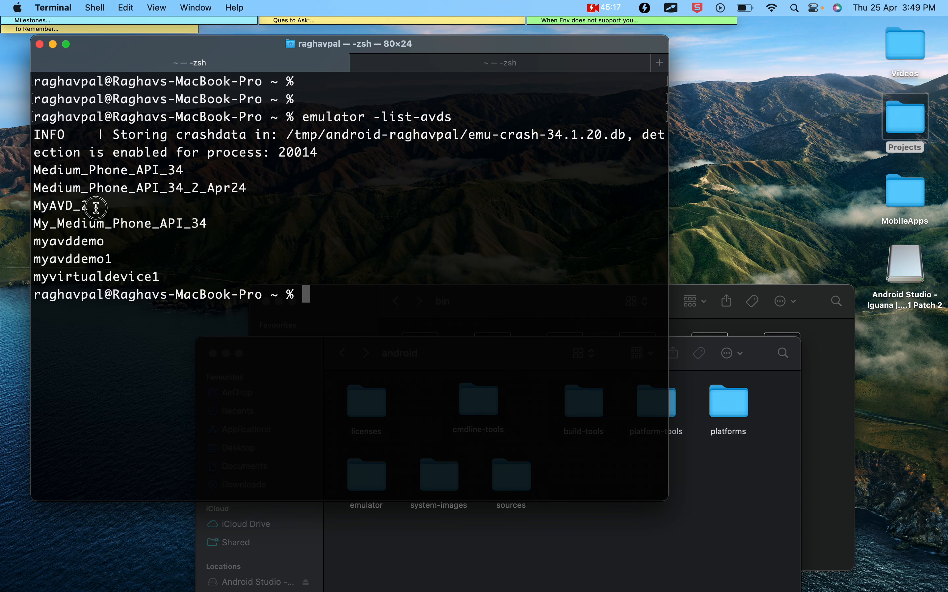
{"action": "left_click_drag", "start_coordinate": [97, 207], "coordinate": [34, 207]}
- Recall the earlier emulator -avd command from the history and remove the device name myvirtualdevice1 from it
{"action": "key", "text": "Up"}
{"action": "key", "text": "Up"}
{"action": "key", "text": "Down"}
{"action": "key", "text": "Down"}
{"action": "key", "text": "Up"}
{"action": "key", "text": "Up"}
{"action": "key", "text": "Up"}
{"action": "key", "text": "Up"}
{"action": "key", "text": "Up"}
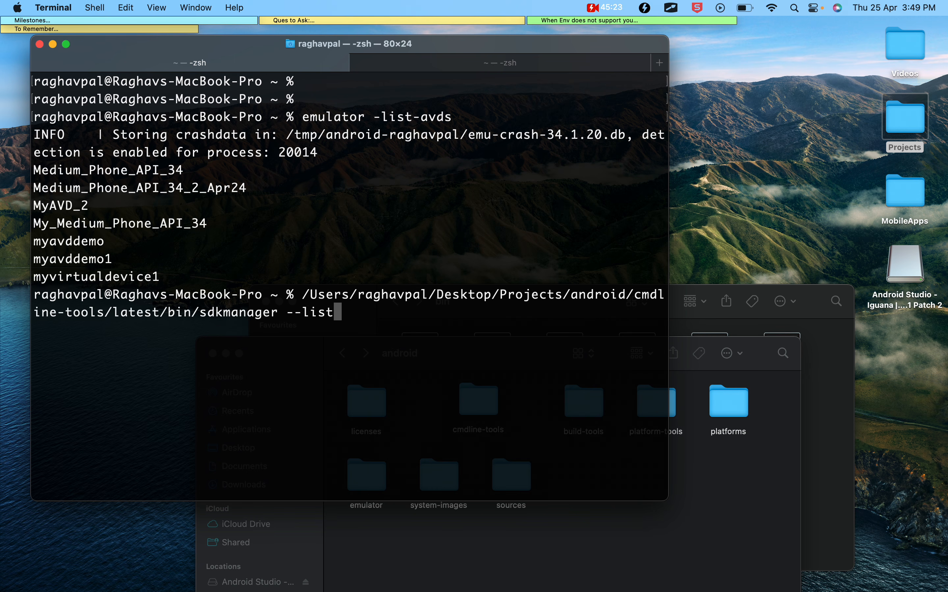
{"action": "key", "text": "Up"}
{"action": "key", "text": "Up"}
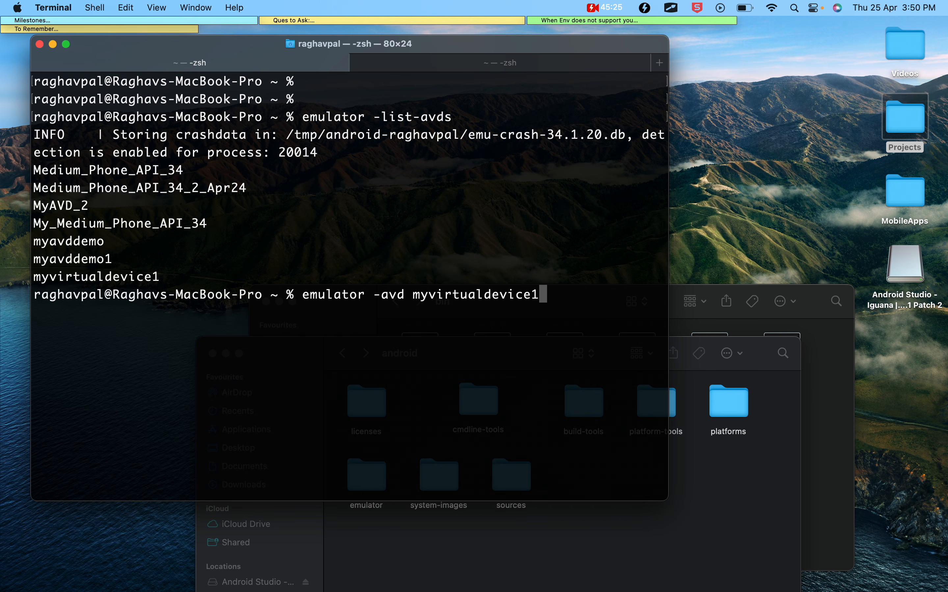
{"action": "key", "text": "BackSpace"}
{"action": "key", "text": "BackSpace"}
{"action": "key", "text": "BackSpace"}
{"action": "key", "text": "BackSpace"}
{"action": "key", "text": "BackSpace"}
{"action": "key", "text": "BackSpace"}
{"action": "key", "text": "BackSpace"}
{"action": "key", "text": "BackSpace"}
{"action": "key", "text": "BackSpace"}
{"action": "key", "text": "BackSpace"}
{"action": "key", "text": "BackSpace"}
{"action": "key", "text": "BackSpace"}
{"action": "key", "text": "BackSpace"}
{"action": "key", "text": "BackSpace"}
{"action": "key", "text": "BackSpace"}
{"action": "key", "text": "BackSpace"}
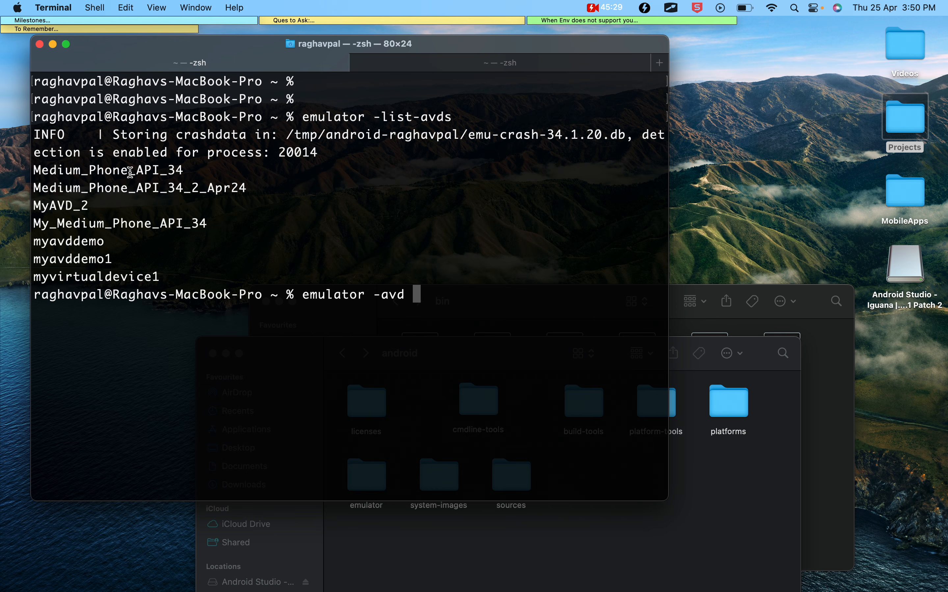
- Copy MyAVD_2 from the device list into the emulator -avd command and run it
{"action": "double_click", "coordinate": [83, 206]}
{"action": "key", "text": "super+c"}
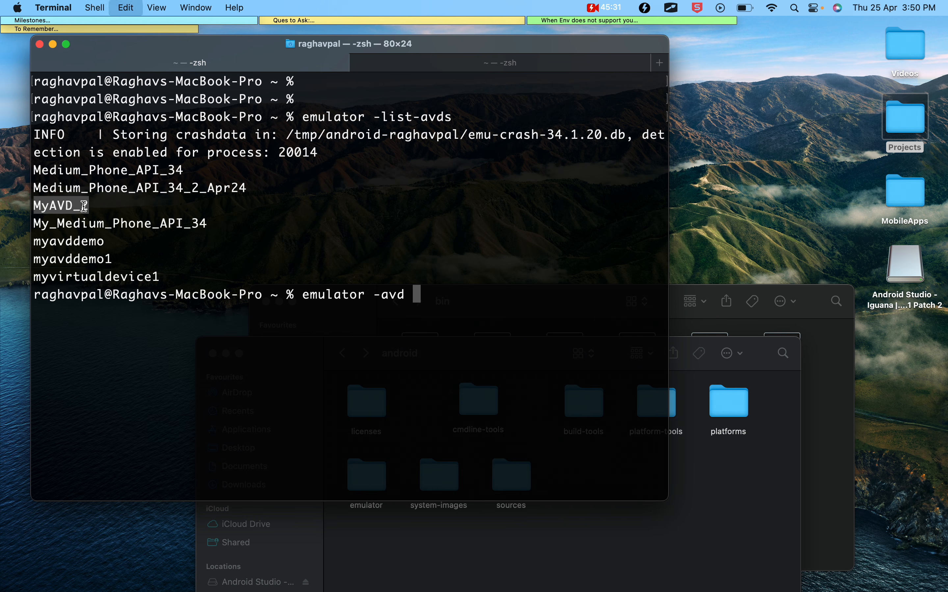
{"action": "left_click", "coordinate": [420, 290]}
{"action": "key", "text": "super+v"}
{"action": "key", "text": "Return"}
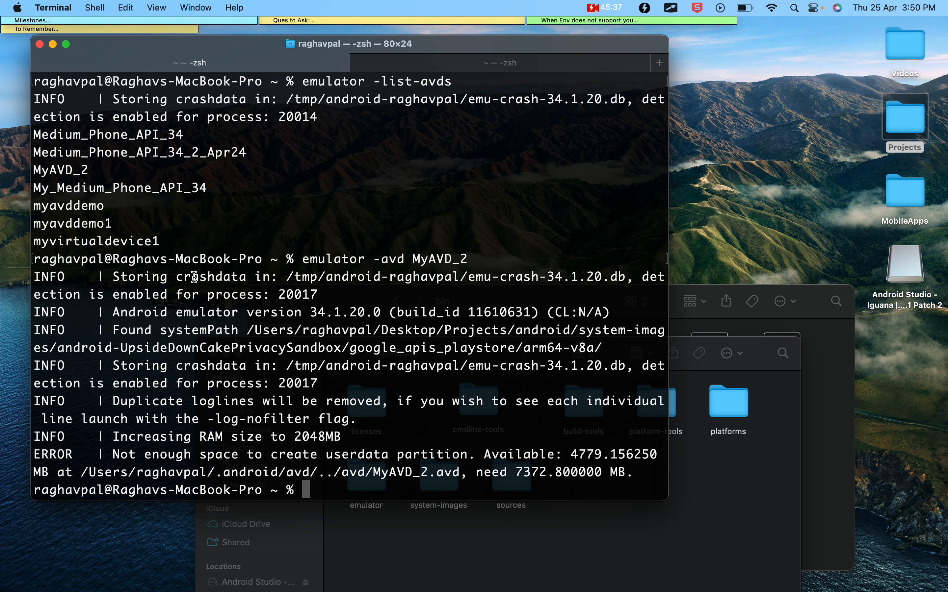
- Read the emulator launch output, examining the error about the userdata partition
{"action": "left_click_drag", "start_coordinate": [122, 276], "coordinate": [379, 409]}
{"action": "left_click_drag", "start_coordinate": [217, 454], "coordinate": [624, 467]}
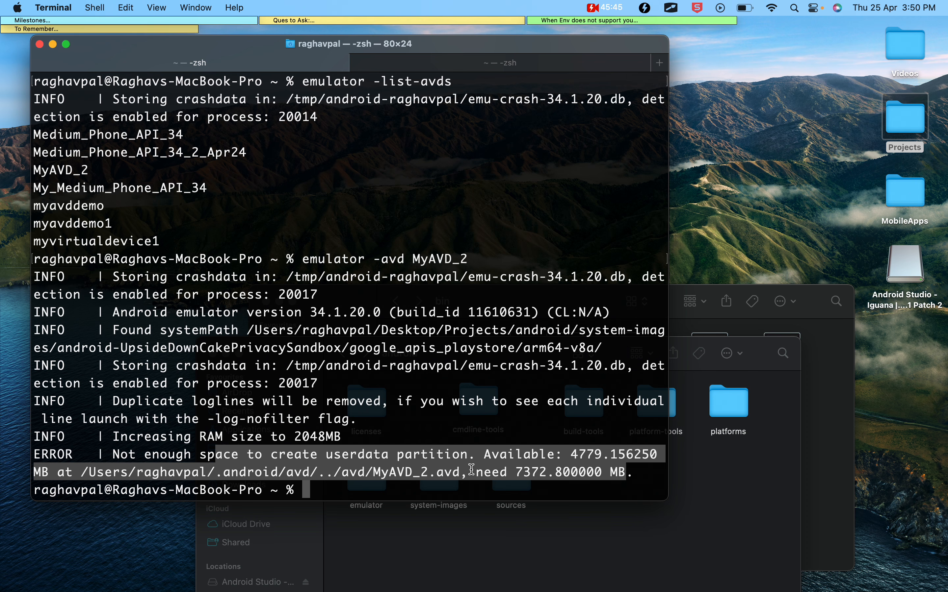
{"action": "left_click", "coordinate": [344, 473]}
- Copy the path of the .android/avd folder from the error message and go to that folder in Finder
{"action": "left_click_drag", "start_coordinate": [81, 472], "coordinate": [311, 474]}
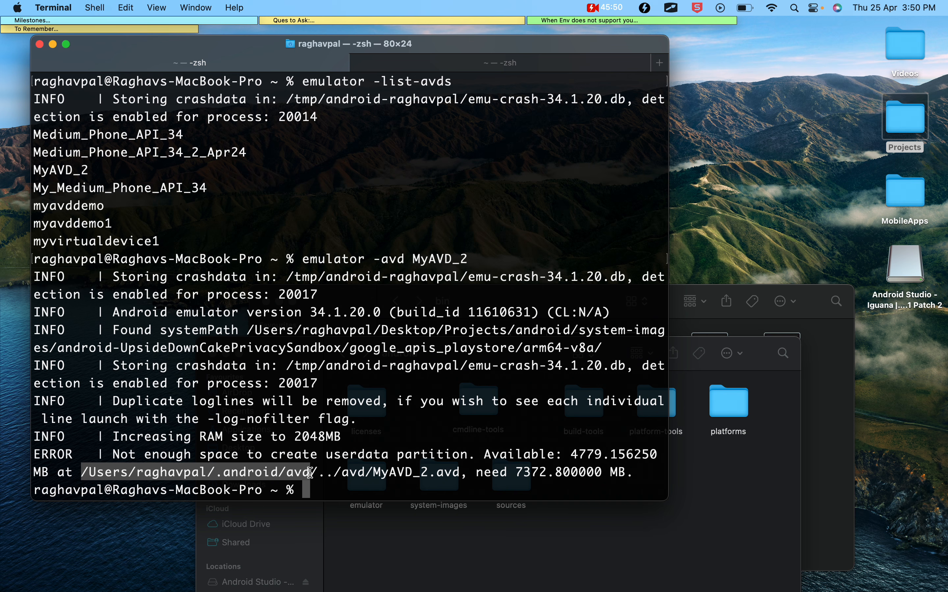
{"action": "left_click", "coordinate": [731, 568]}
{"action": "left_click", "coordinate": [825, 504]}
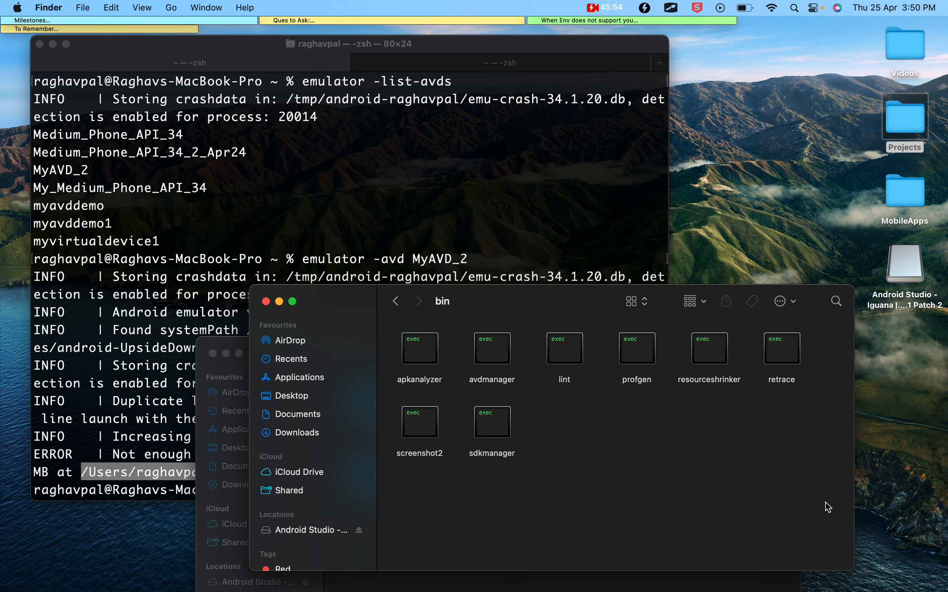
{"action": "key", "text": "cmd+shift+g"}
{"action": "key", "text": "cmd+v"}
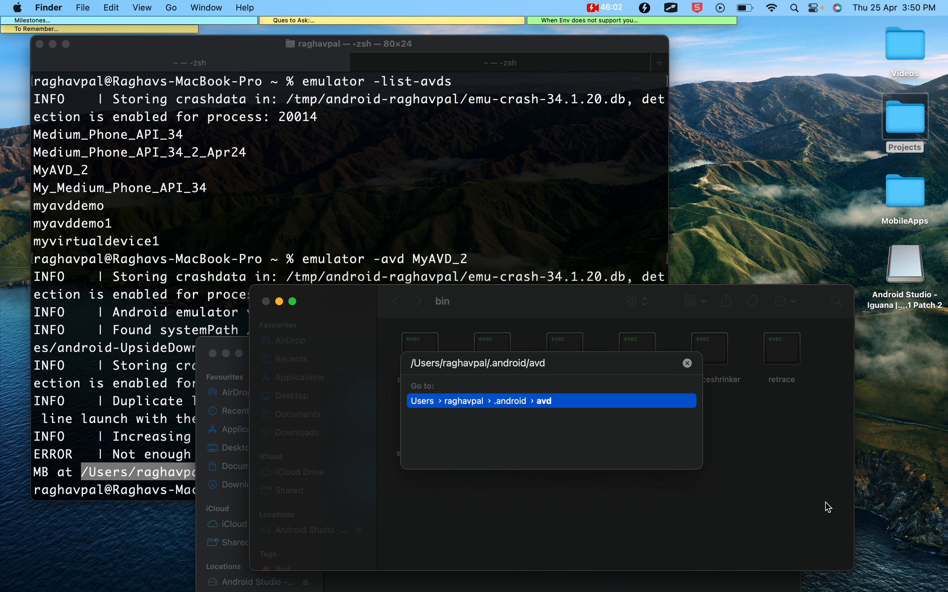
{"action": "key", "text": "Return"}
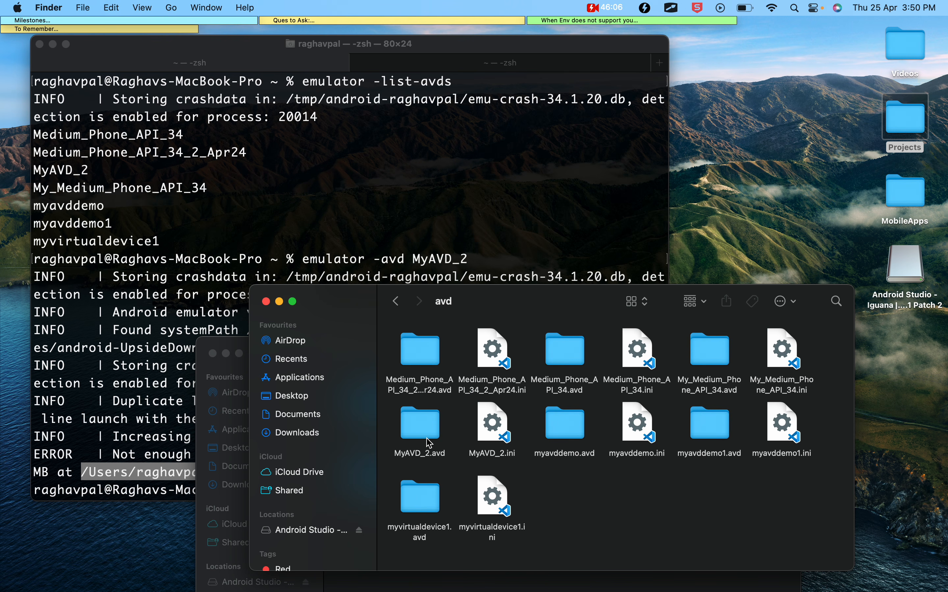
- Delete the .avd folders and .ini files of myavddemo, myavddemo1 and myvirtualdevice1 from the avd folder
{"action": "left_click", "coordinate": [564, 436]}
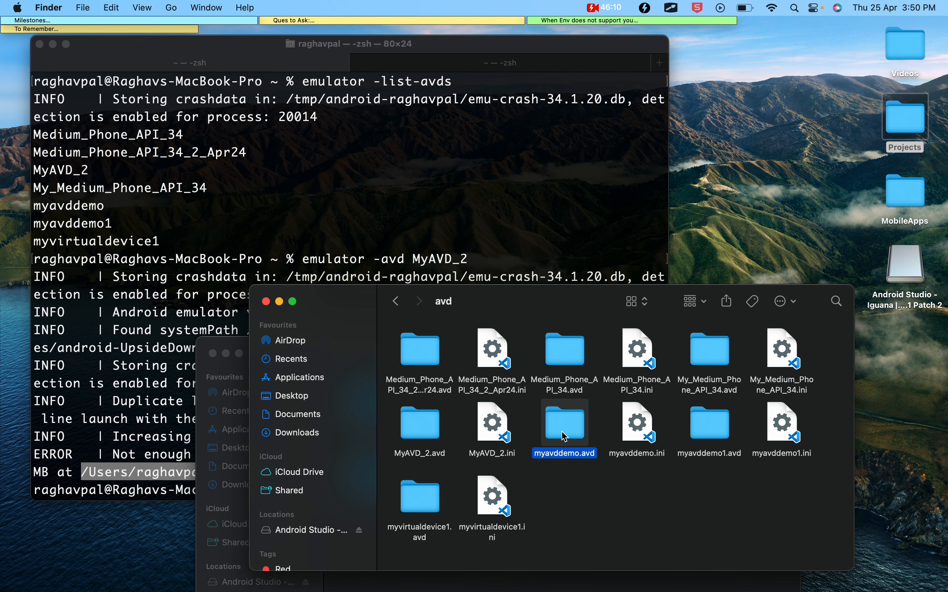
{"action": "left_click", "coordinate": [629, 457], "text": "super"}
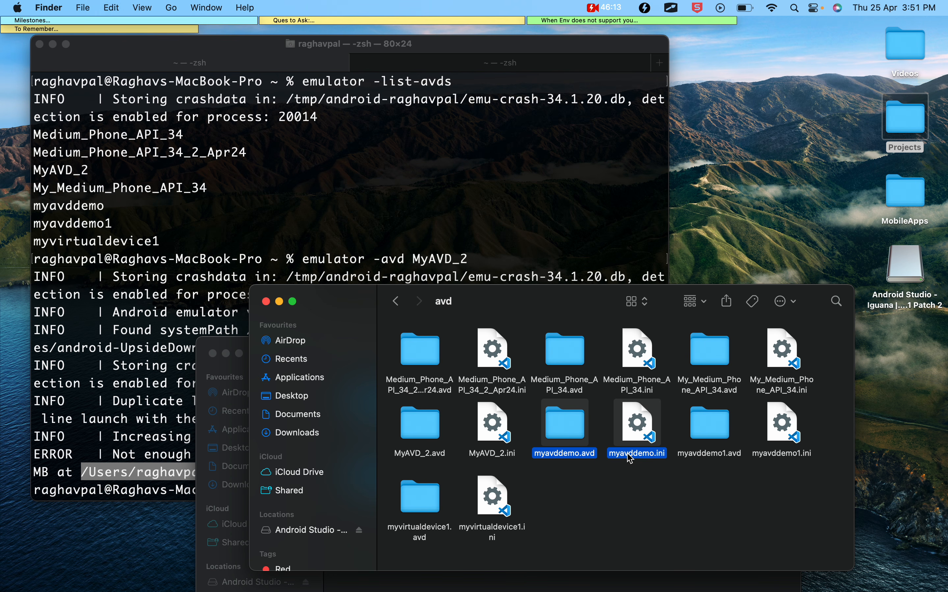
{"action": "left_click", "coordinate": [707, 459], "text": "super"}
{"action": "left_click", "coordinate": [768, 459], "text": "super"}
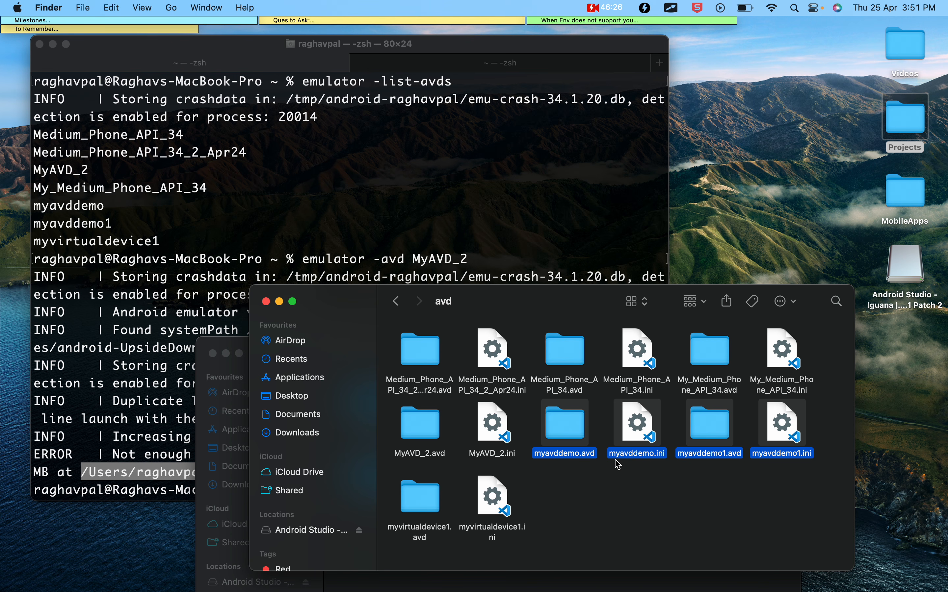
{"action": "left_click", "coordinate": [409, 505], "text": "super"}
{"action": "left_click", "coordinate": [486, 502], "text": "super"}
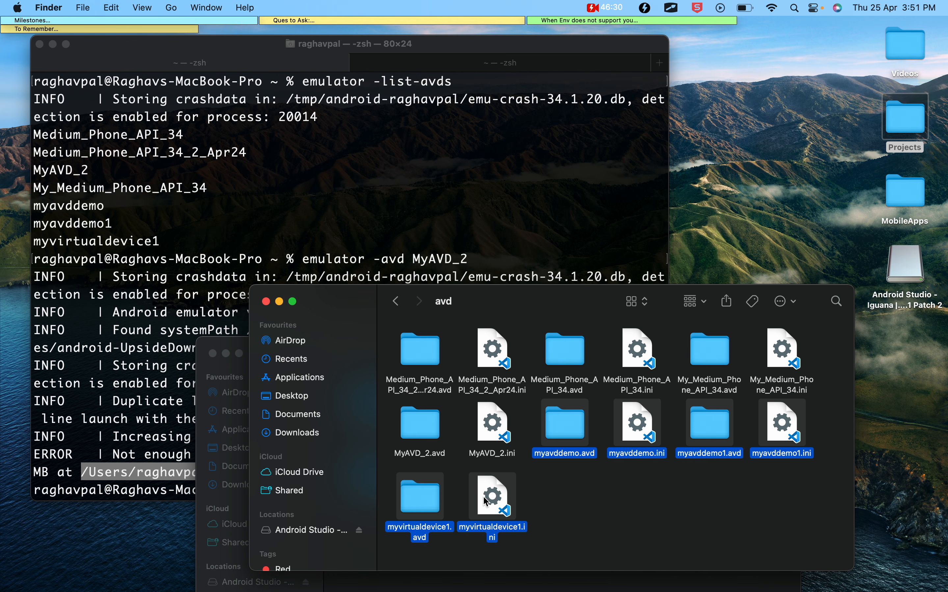
{"action": "key", "text": "super+BackSpace"}
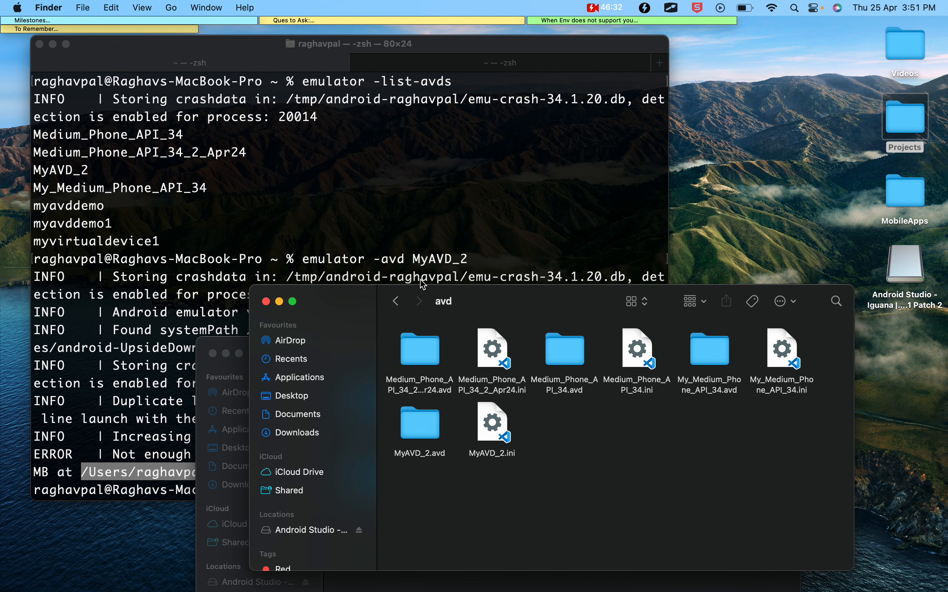
- Switch to Terminal and rerun emulator -avd MyAVD_2, repeating the same launch command a second time
{"action": "left_click", "coordinate": [270, 141]}
{"action": "type", "text": "cl"}
{"action": "key", "text": "BackSpace"}
{"action": "key", "text": "BackSpace"}
{"action": "key", "text": "Return"}
{"action": "key", "text": "Return"}
{"action": "key", "text": "Up"}
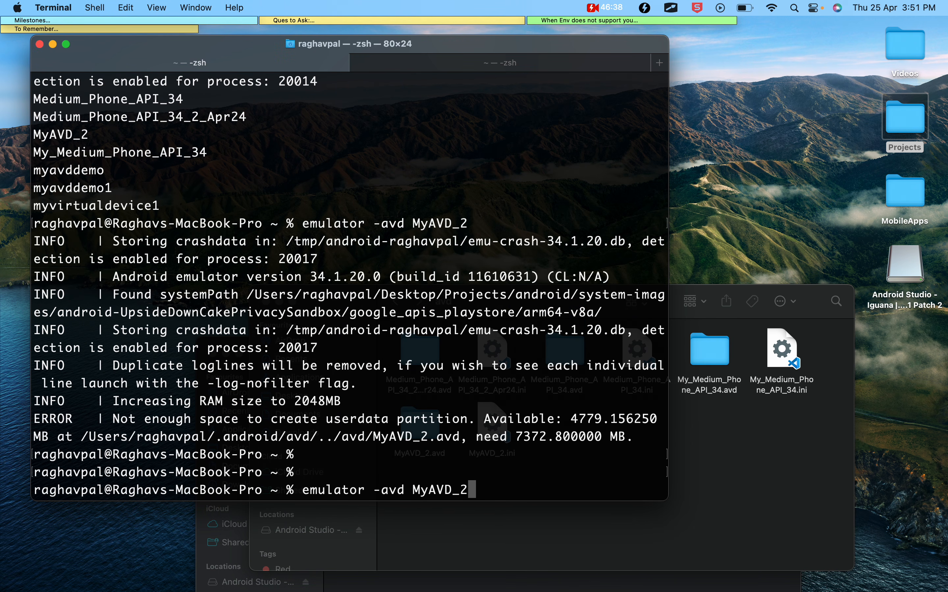
{"action": "key", "text": "Return"}
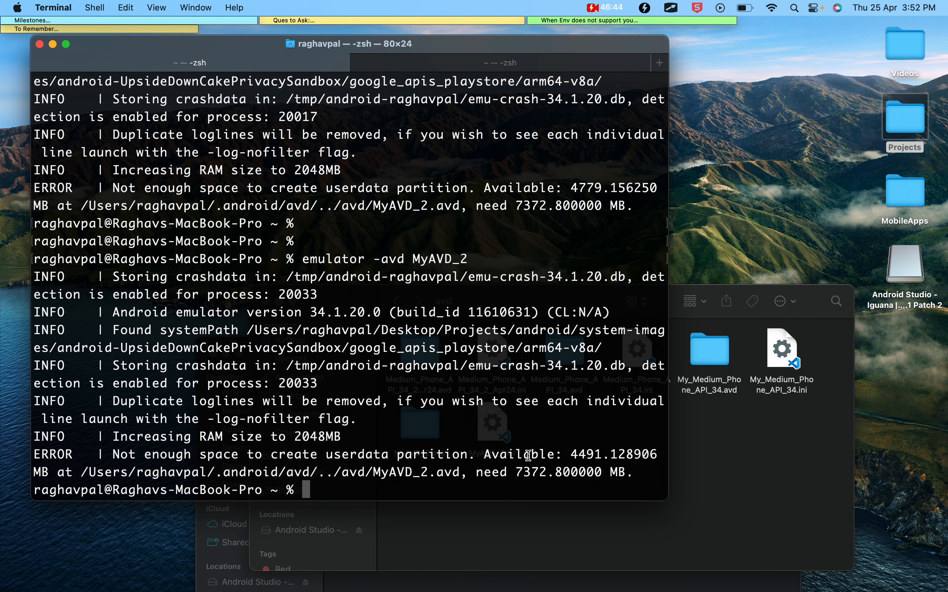
{"action": "key", "text": "Return"}
{"action": "key", "text": "Up"}
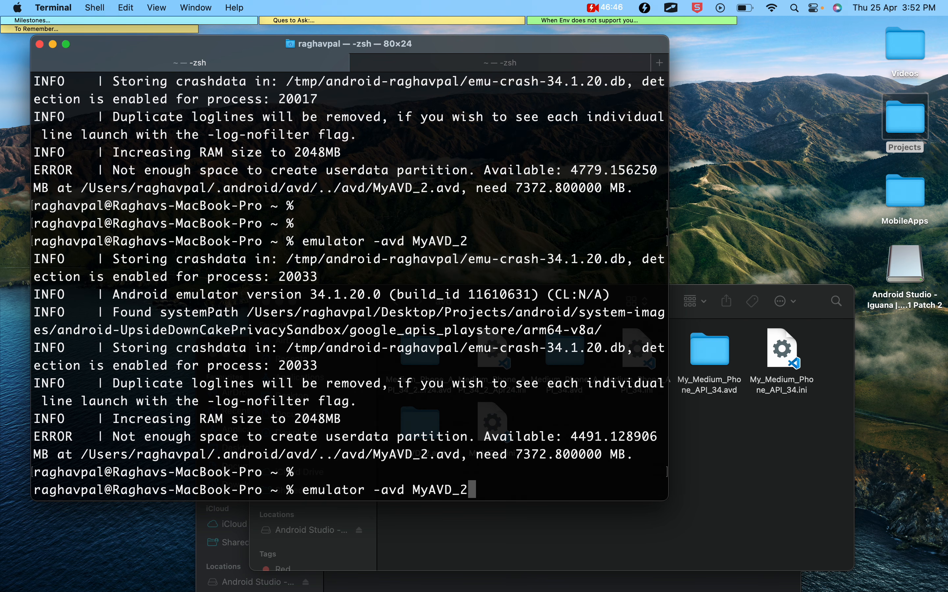
{"action": "key", "text": "Return"}
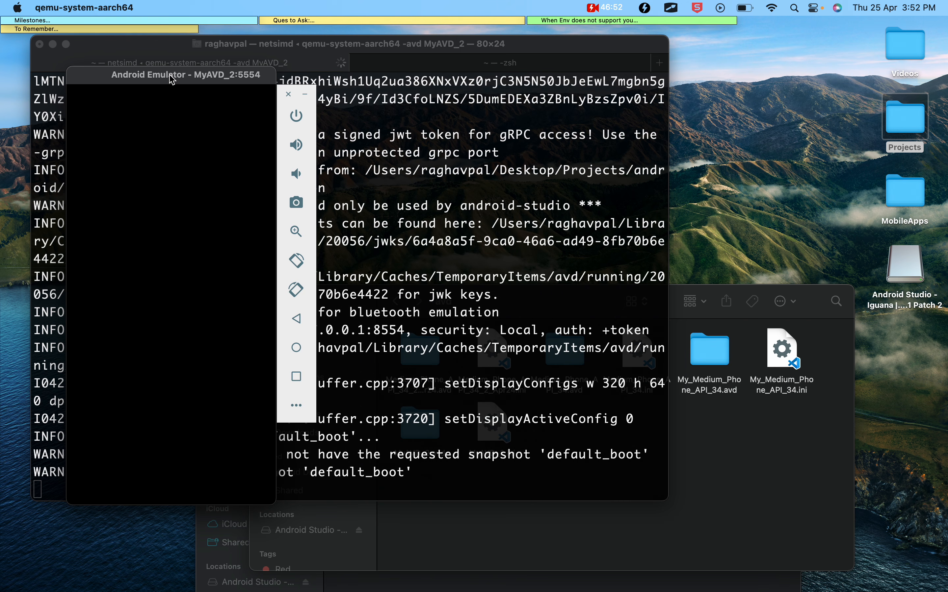
- Move the MyAVD_2 emulator window clear of the terminal output and toggle the device's power
{"action": "left_click", "coordinate": [806, 528]}
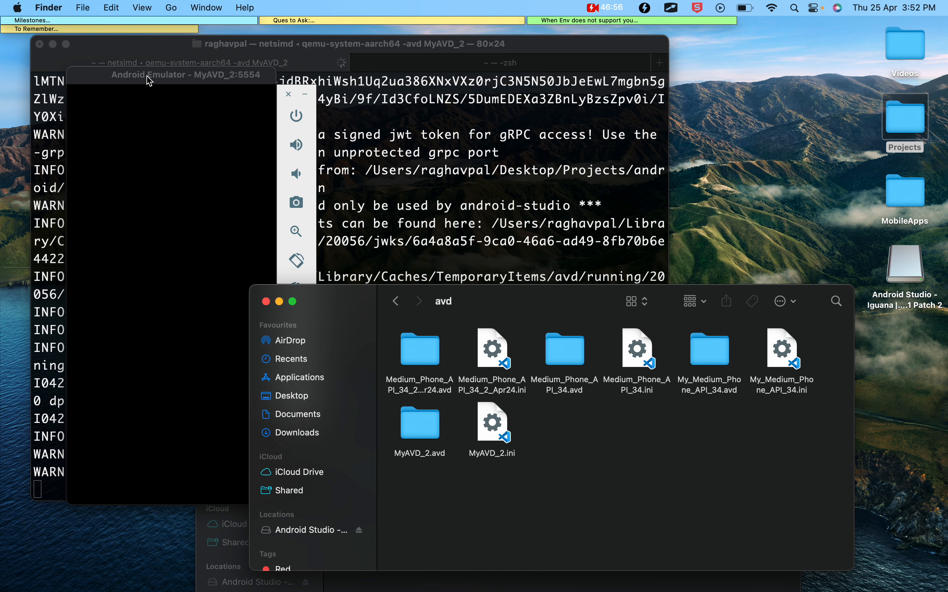
{"action": "left_click", "coordinate": [155, 90]}
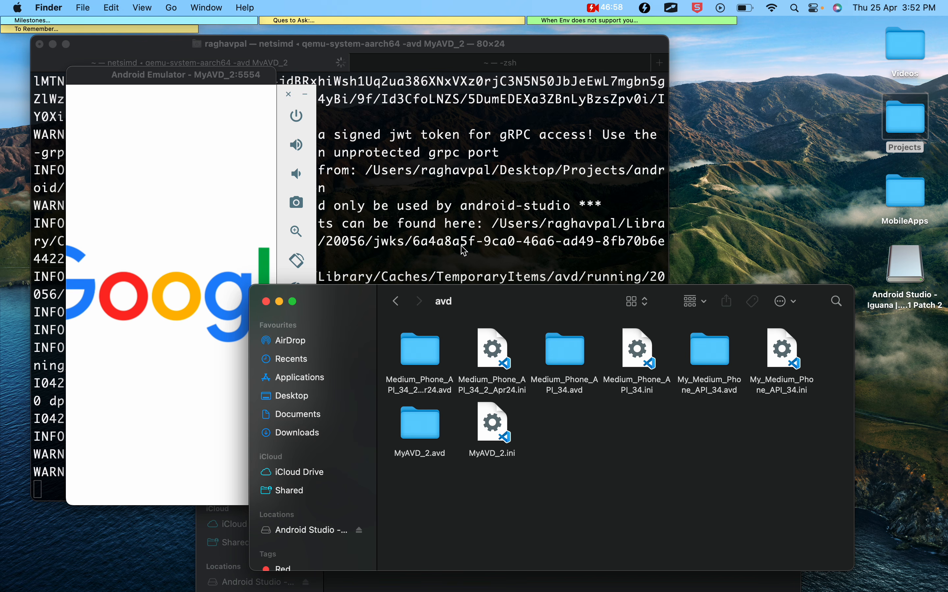
{"action": "left_click", "coordinate": [167, 79]}
{"action": "left_click_drag", "start_coordinate": [167, 78], "coordinate": [707, 71]}
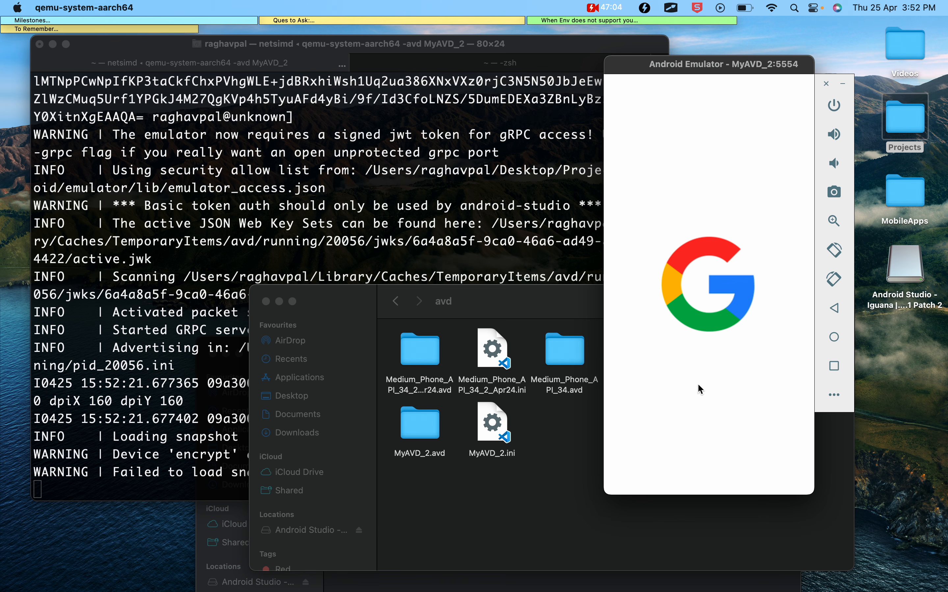
{"action": "left_click", "coordinate": [841, 108]}
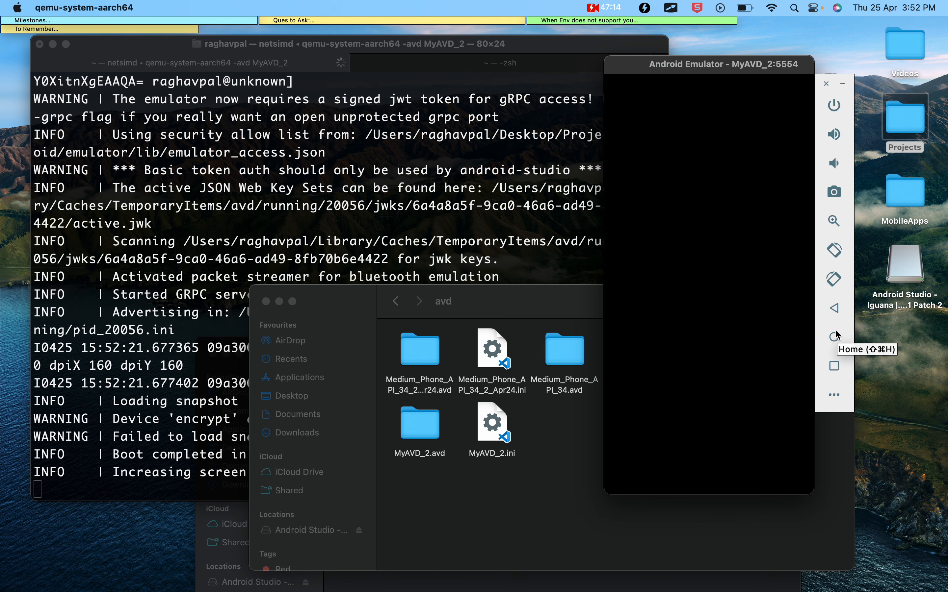
- Examine the last boot log lines in Terminal against the emulator screen, and switch to the Google Docs notes
{"action": "left_click", "coordinate": [151, 395]}
{"action": "left_click_drag", "start_coordinate": [122, 473], "coordinate": [581, 477]}
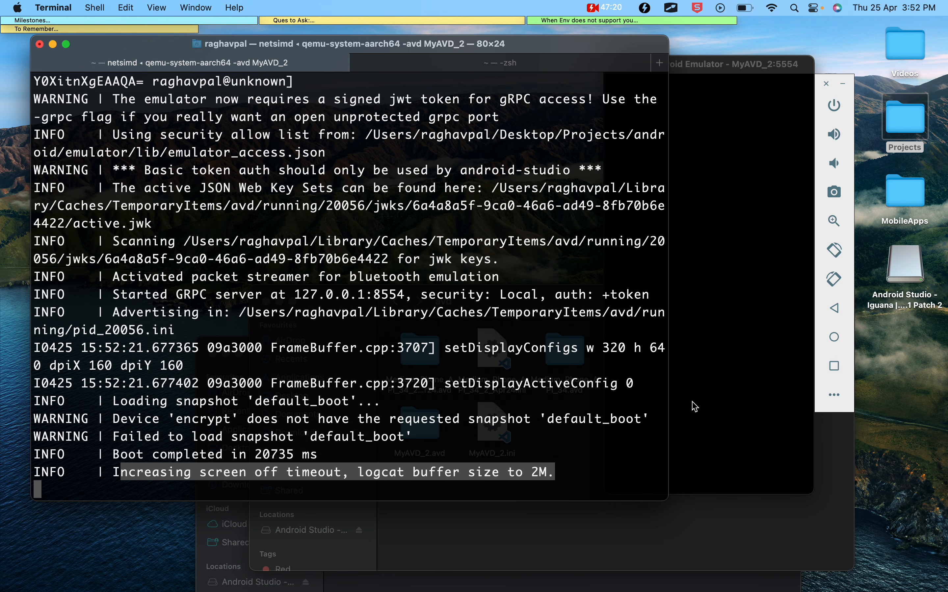
{"action": "left_click", "coordinate": [729, 380]}
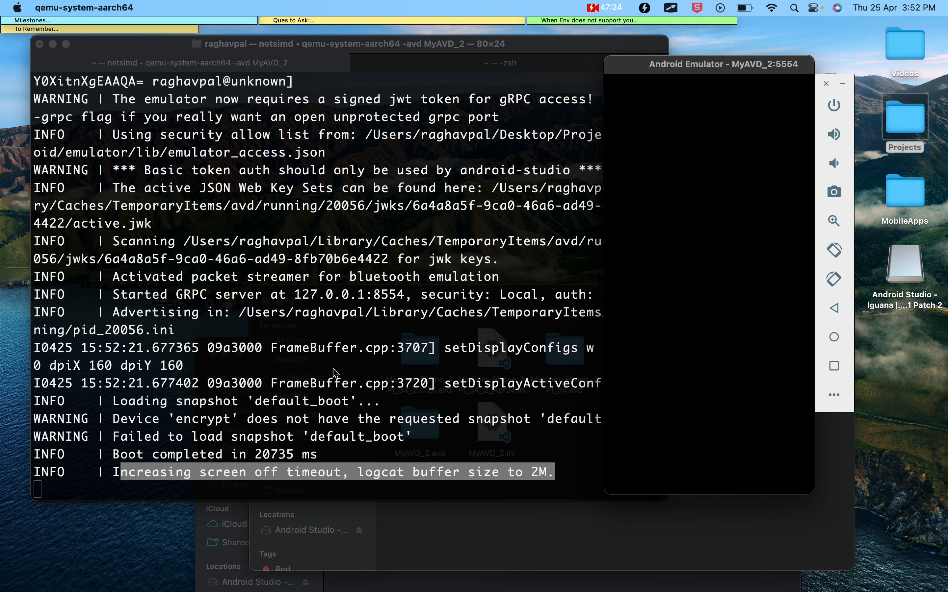
{"action": "left_click", "coordinate": [421, 350]}
{"action": "left_click", "coordinate": [724, 298]}
{"action": "left_click", "coordinate": [475, 329]}
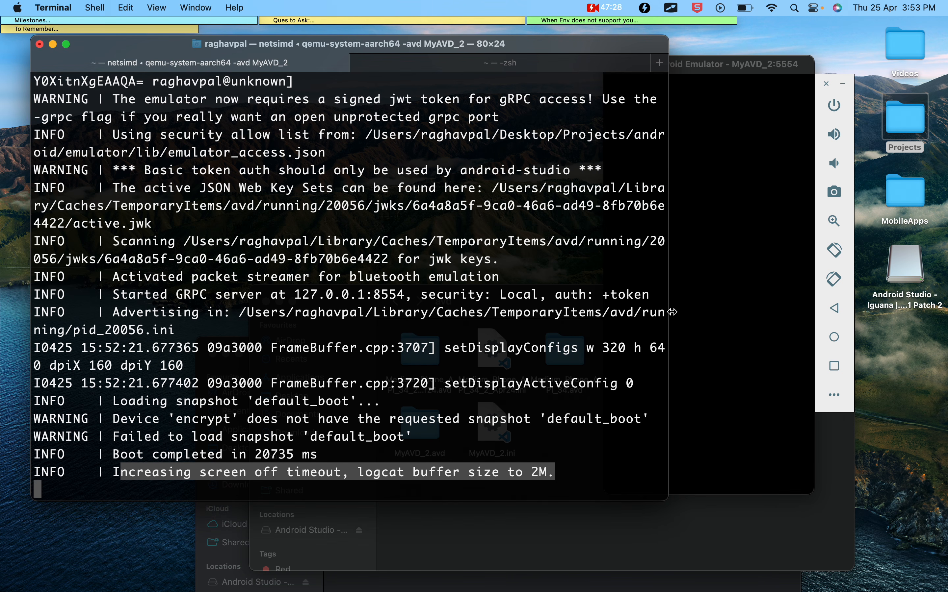
{"action": "left_click", "coordinate": [705, 318]}
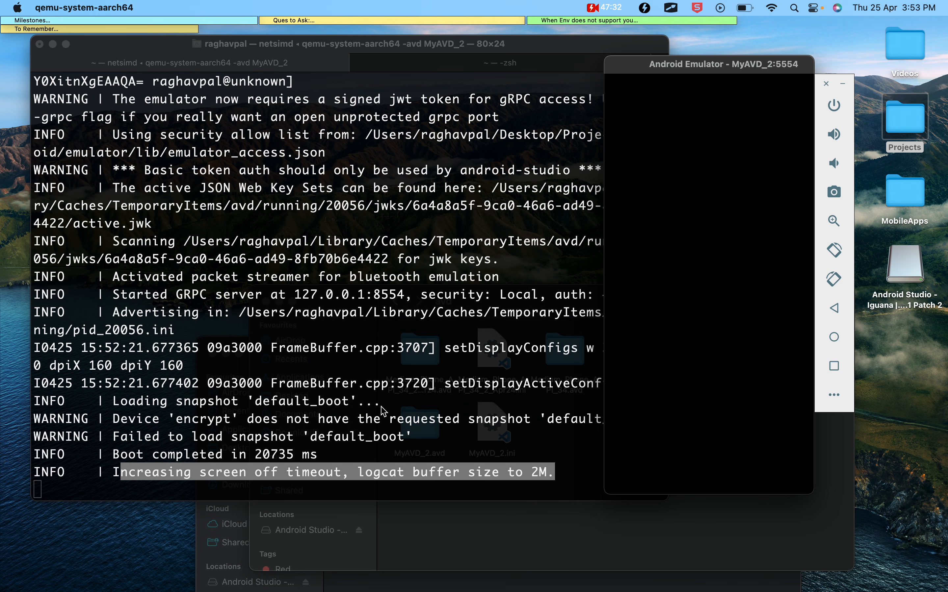
{"action": "key", "text": "ctrl+Right"}
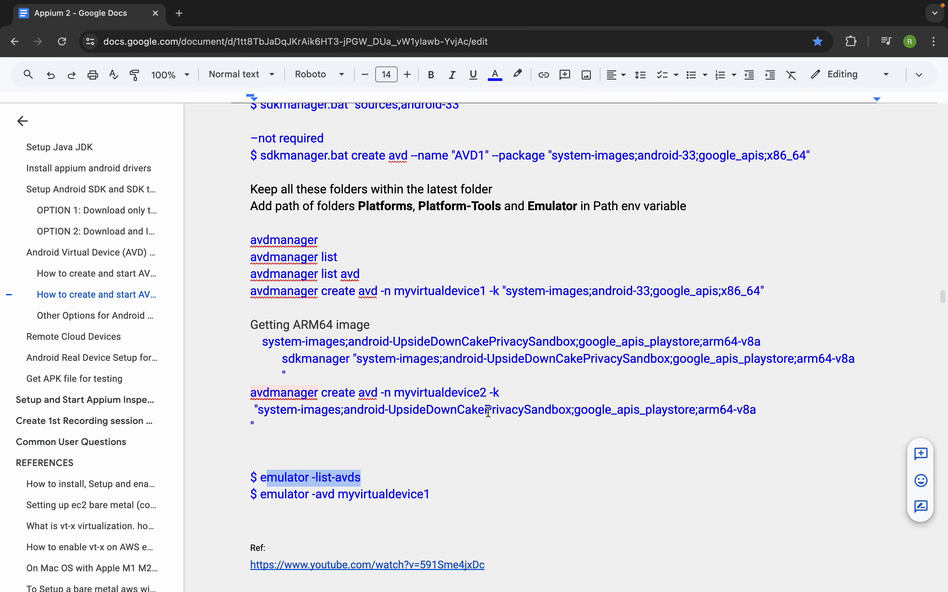
{"action": "left_click", "coordinate": [511, 394]}
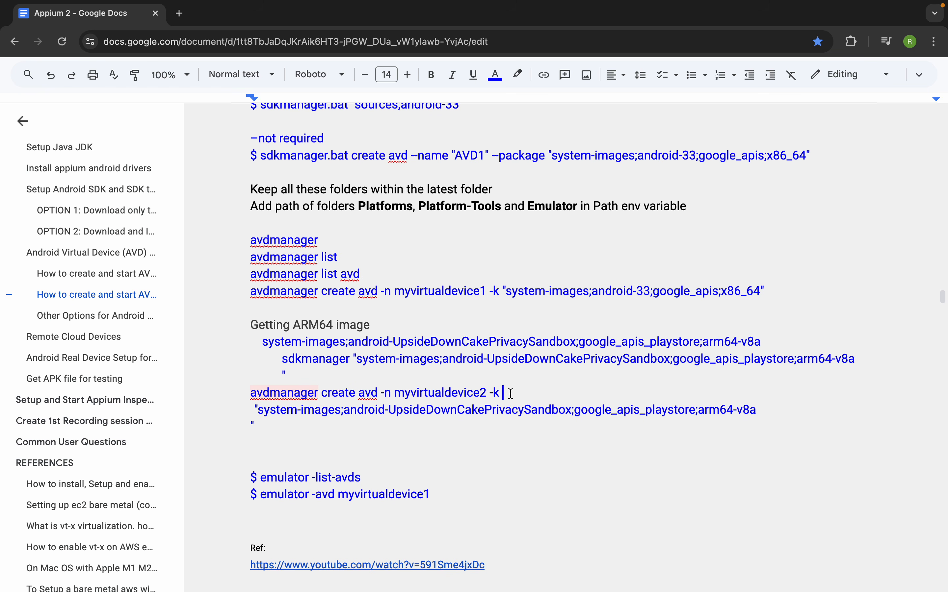
{"action": "left_click", "coordinate": [490, 394]}
{"action": "type", "text": "-d -k"}
{"action": "key", "text": "BackSpace"}
{"action": "key", "text": "BackSpace"}
{"action": "key", "text": "BackSpace"}
{"action": "key", "text": "BackSpace"}
{"action": "key", "text": "BackSpace"}
- Duplicate the line "$ emulator -avd myvirtualdevice1" below itself in the notes and append "-skin 450x750" to the copy
{"action": "scroll", "coordinate": [527, 424], "scroll_direction": "down", "scroll_amount": 1}
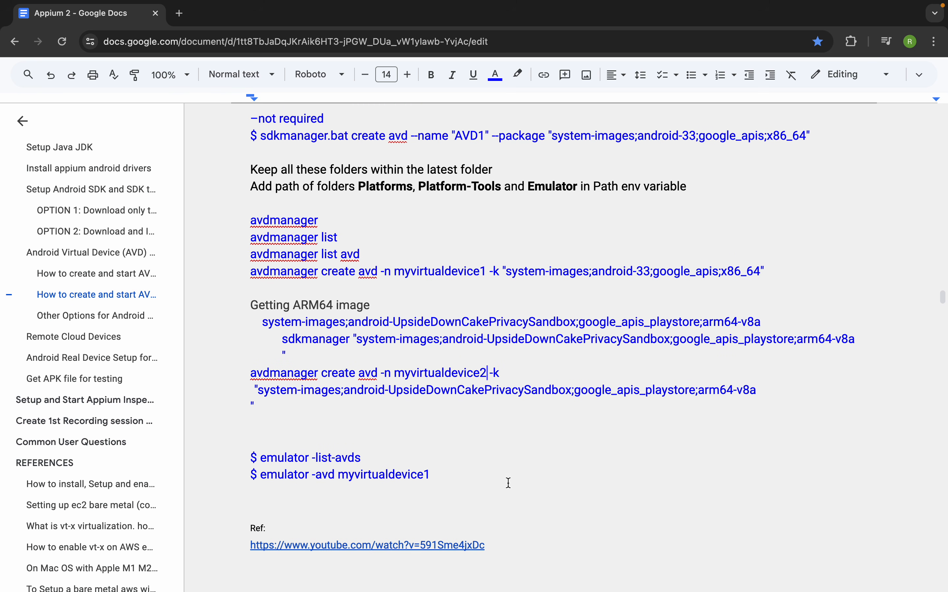
{"action": "left_click", "coordinate": [474, 472]}
{"action": "left_click_drag", "start_coordinate": [444, 476], "coordinate": [239, 476]}
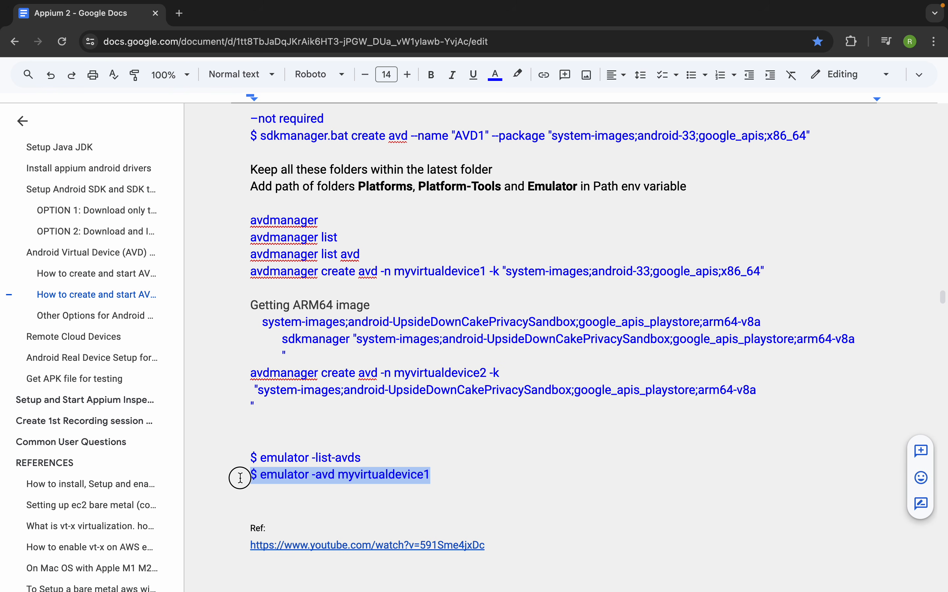
{"action": "key", "text": "ctrl+c"}
{"action": "left_click", "coordinate": [445, 474]}
{"action": "key", "text": "Return"}
{"action": "key", "text": "ctrl+v"}
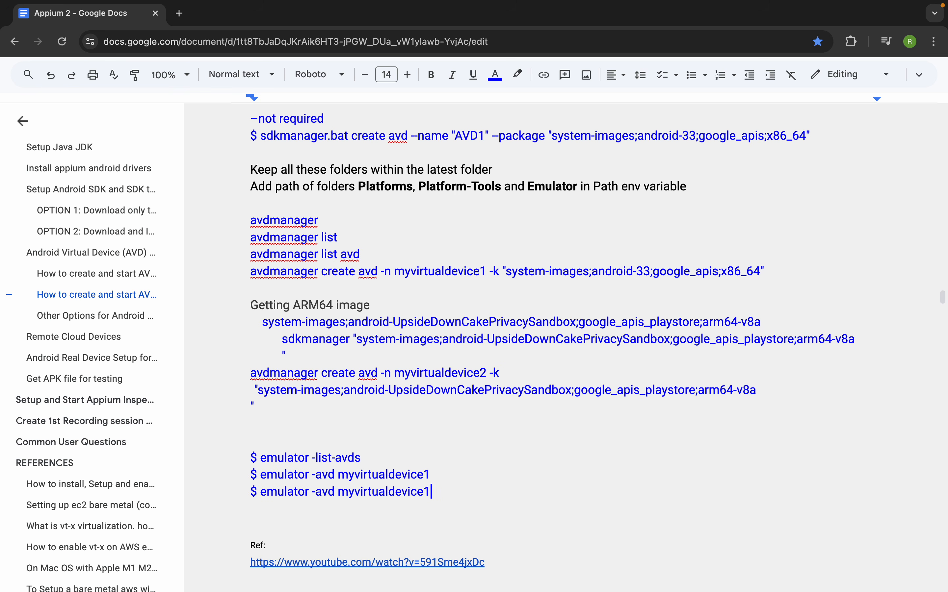
{"action": "type", "text": "-sk"}
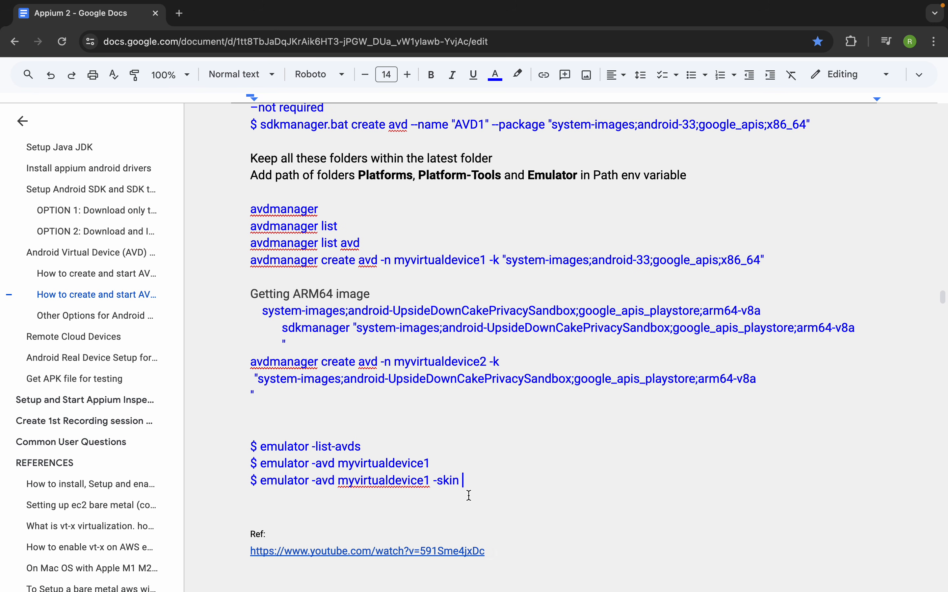
{"action": "type", "text": "450x75"}
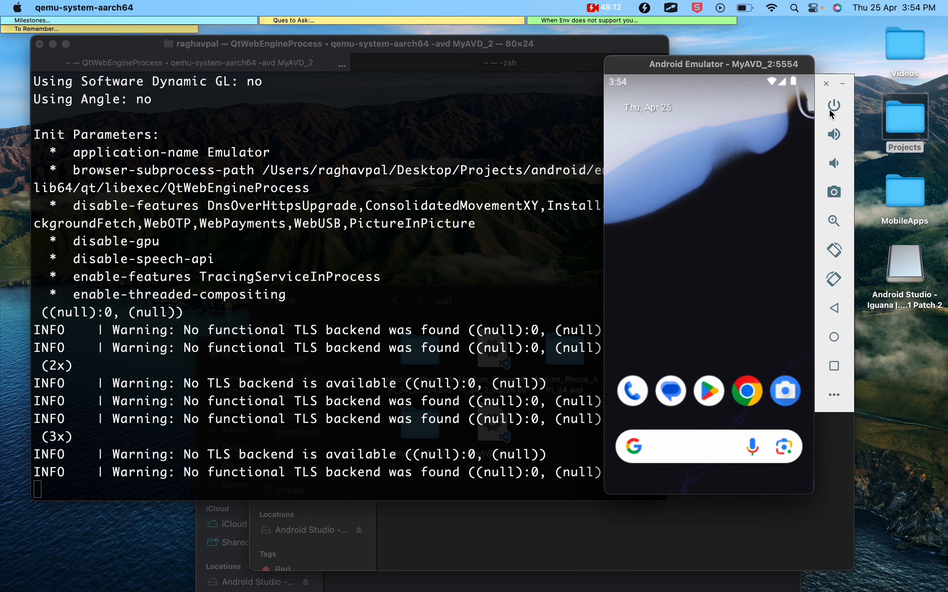
- Switch to the MyAVD_2 emulator, open the Play Store on the device, and return to Terminal
{"action": "left_click", "coordinate": [717, 396]}
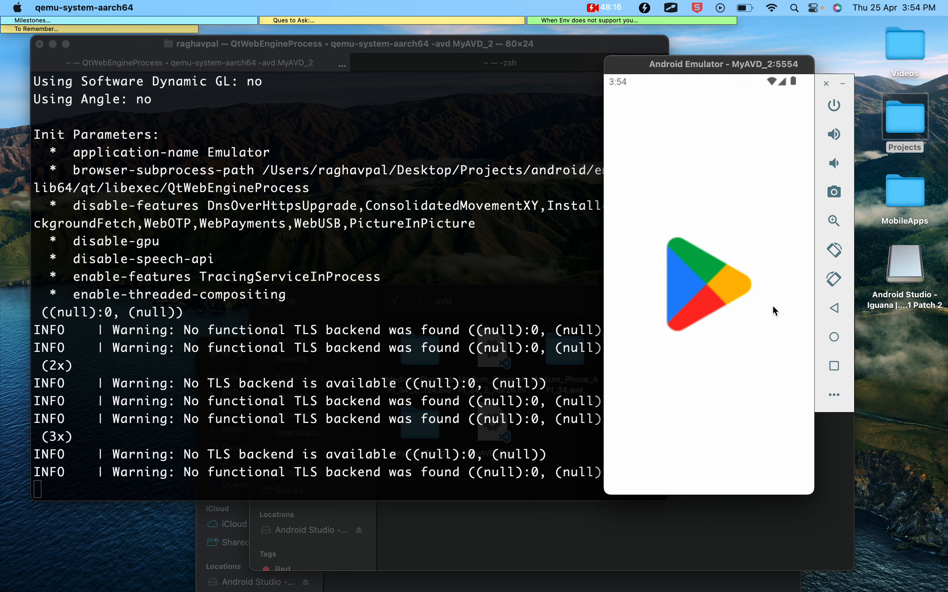
{"action": "left_click", "coordinate": [835, 366]}
{"action": "left_click", "coordinate": [441, 394]}
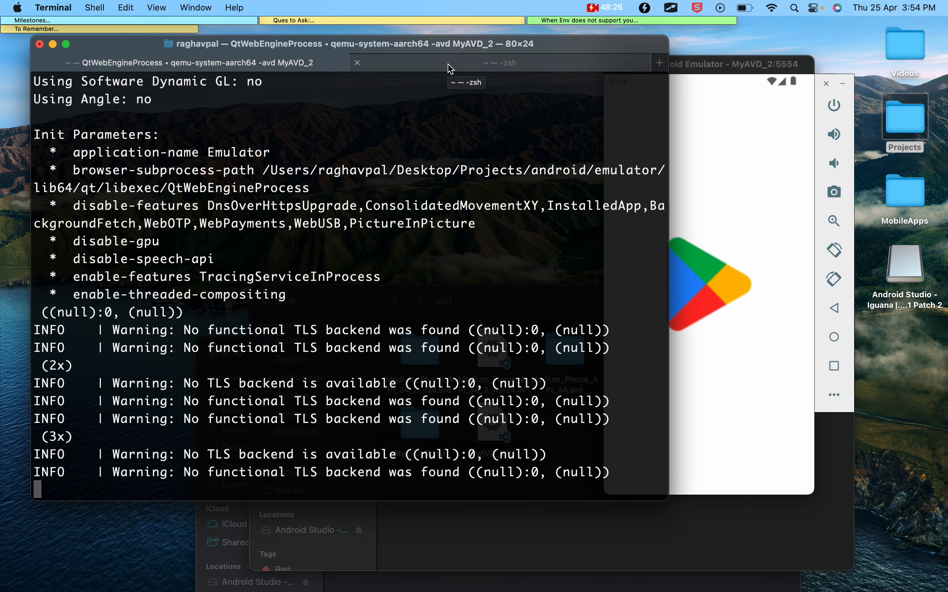
- Run adb devices in a new terminal tab and examine the emulator name in the list of attached devices
{"action": "key", "text": "super+t"}
{"action": "type", "text": "adb devices"}
{"action": "key", "text": "Return"}
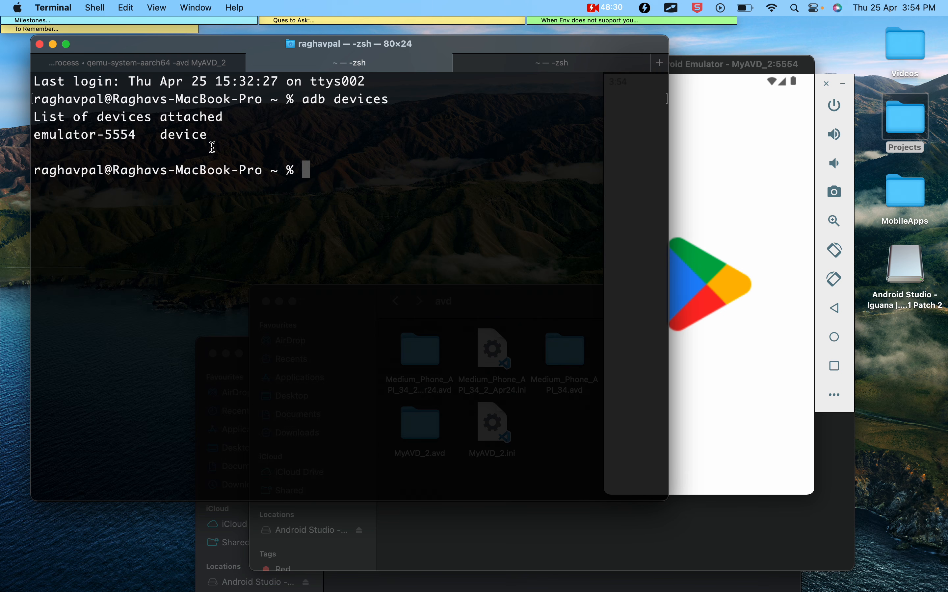
{"action": "left_click_drag", "start_coordinate": [213, 147], "coordinate": [37, 133]}
{"action": "left_click", "coordinate": [138, 142]}
{"action": "left_click_drag", "start_coordinate": [139, 142], "coordinate": [43, 135]}
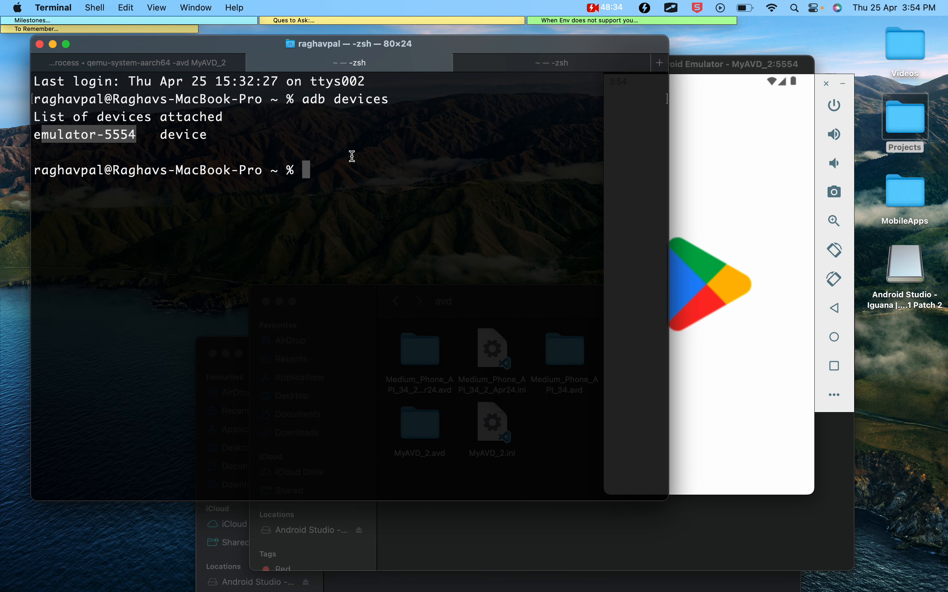
{"action": "left_click", "coordinate": [313, 98]}
- Open the platform-tools folder inside the android folder in Finder and select the adb executable
{"action": "left_click", "coordinate": [478, 559]}
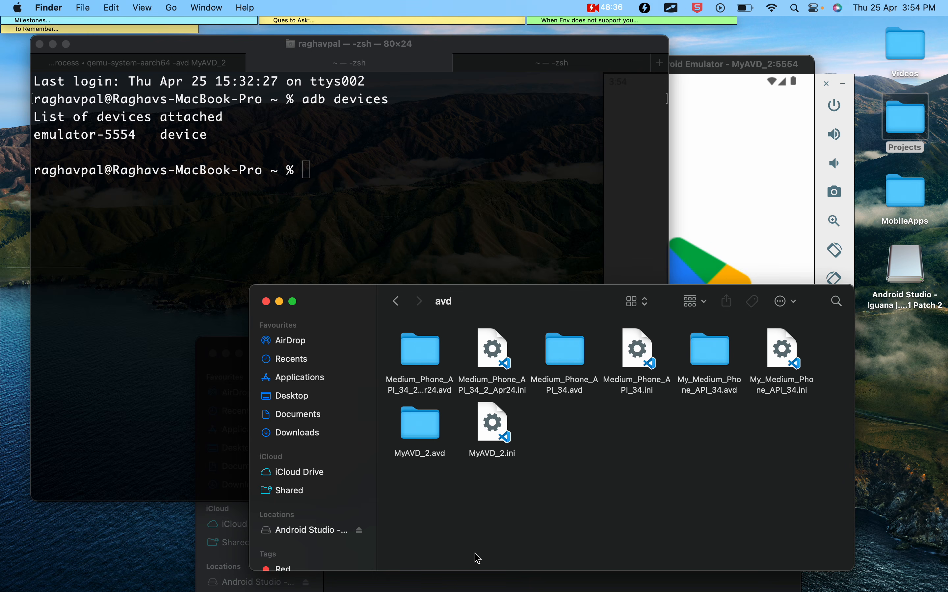
{"action": "left_click", "coordinate": [402, 584]}
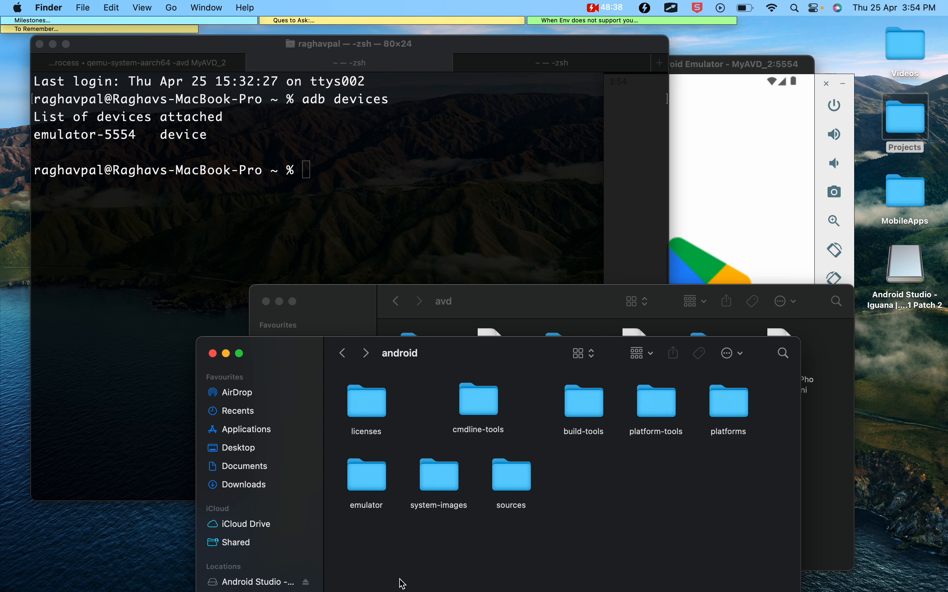
{"action": "left_click", "coordinate": [655, 416]}
{"action": "double_click", "coordinate": [655, 415]}
{"action": "left_click", "coordinate": [371, 409]}
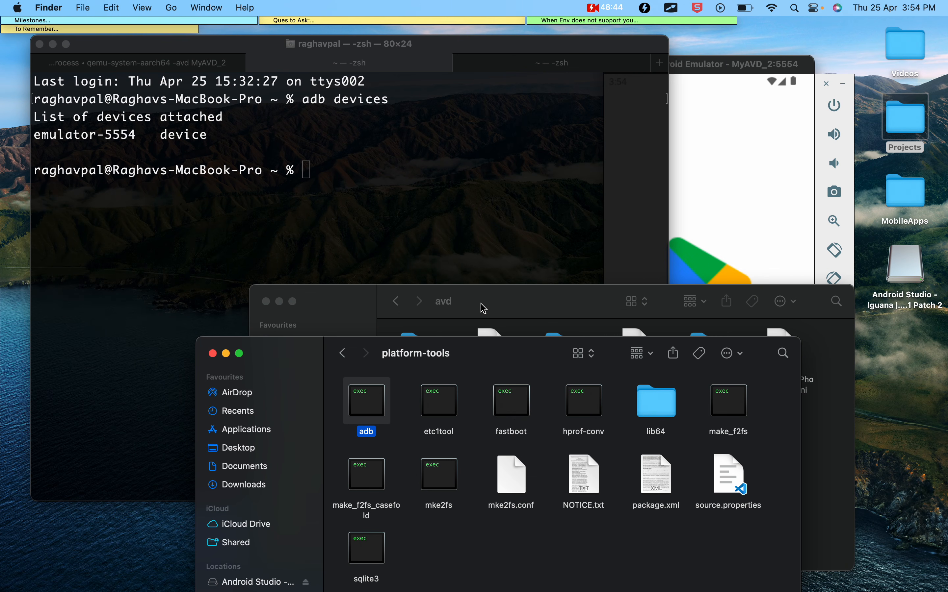
- Review the attached device line of the adb devices output in Terminal, and bring the emulator window forward
{"action": "left_click", "coordinate": [412, 156]}
{"action": "left_click_drag", "start_coordinate": [210, 138], "coordinate": [39, 134]}
{"action": "left_click", "coordinate": [285, 132]}
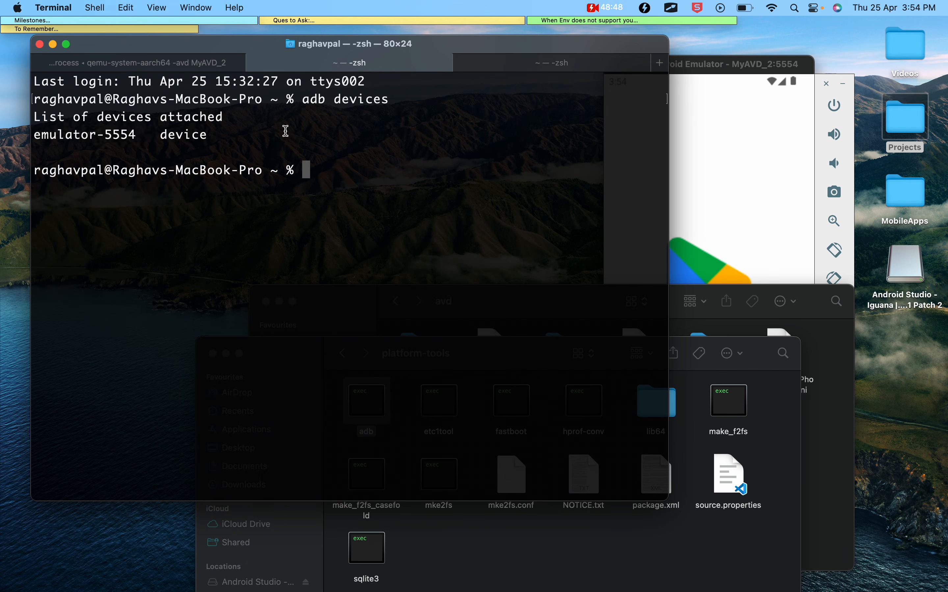
{"action": "left_click_drag", "start_coordinate": [220, 132], "coordinate": [25, 133]}
{"action": "left_click", "coordinate": [703, 173]}
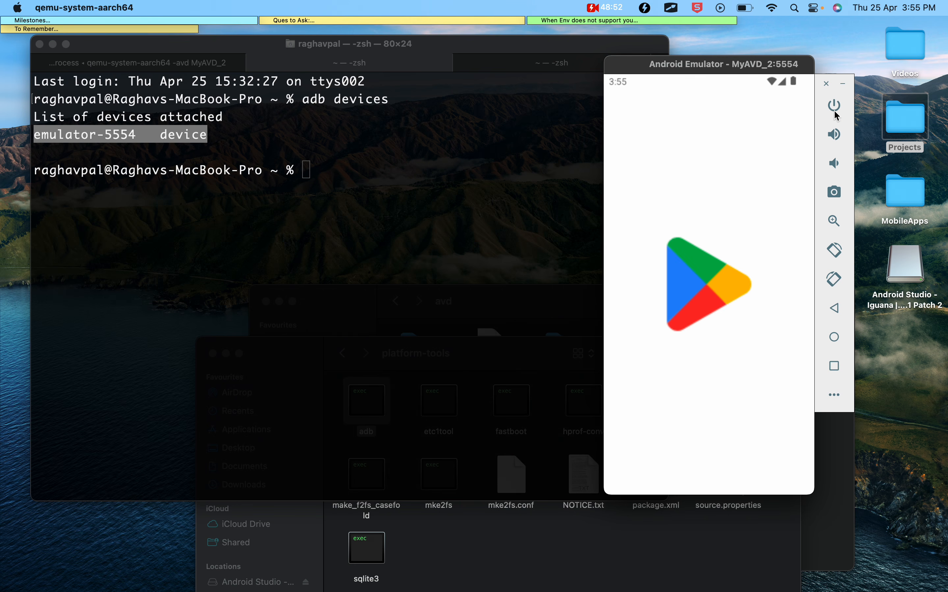
- Return to the terminal tab running MyAVD_2 and stop the emulator process
{"action": "left_click", "coordinate": [188, 63]}
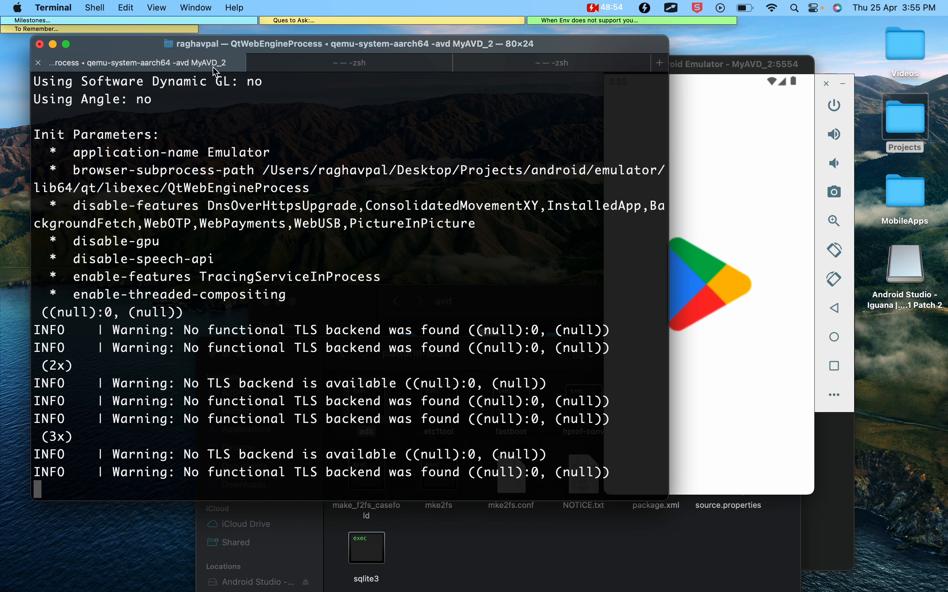
{"action": "left_click", "coordinate": [835, 111]}
{"action": "left_click", "coordinate": [256, 352]}
{"action": "key", "text": "ctrl+c"}
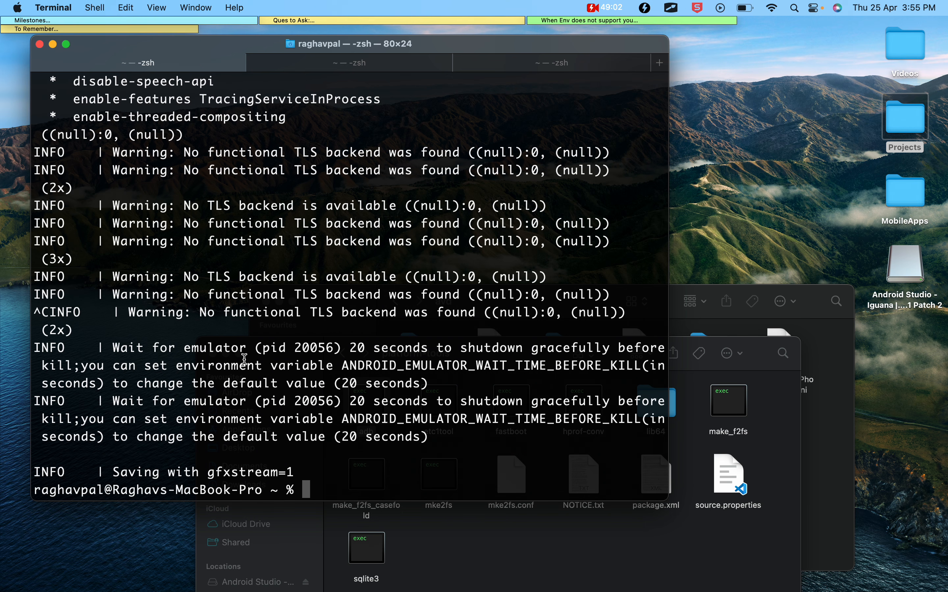
- Run emulator -avd MyAVD_2 -skin 450x750 and move the new emulator window up so it fits on the screen
{"action": "key", "text": "Up"}
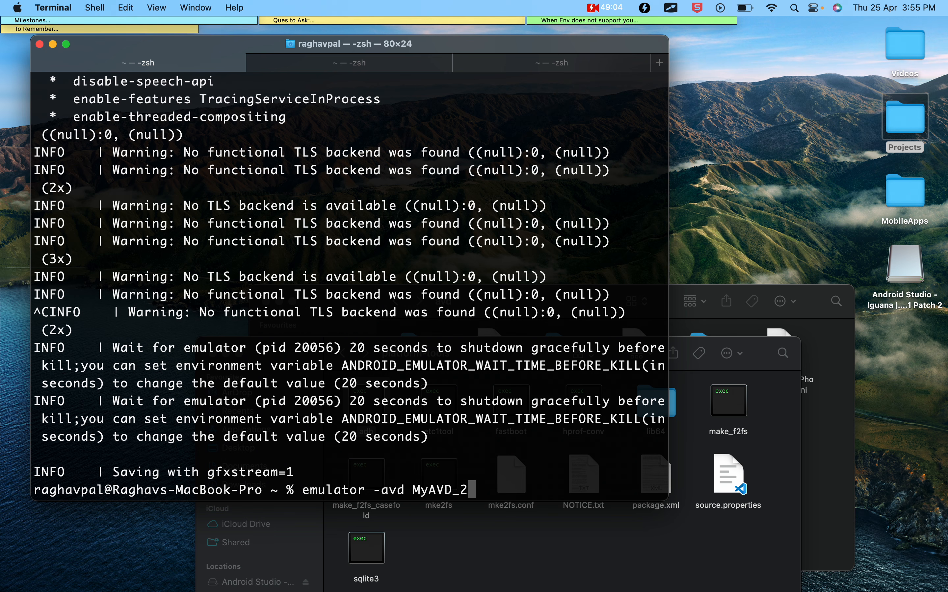
{"action": "type", "text": "-skin 450x750"}
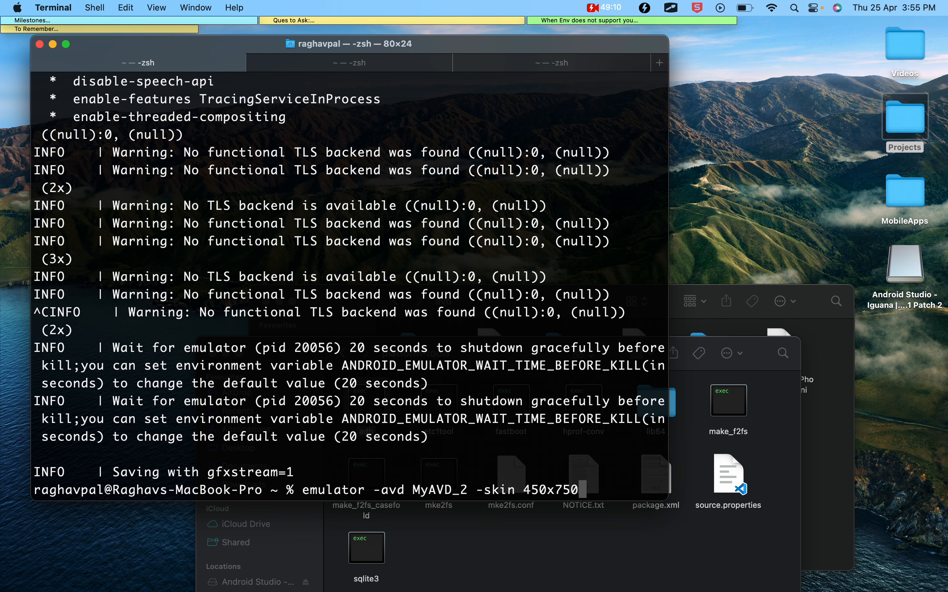
{"action": "key", "text": "Return"}
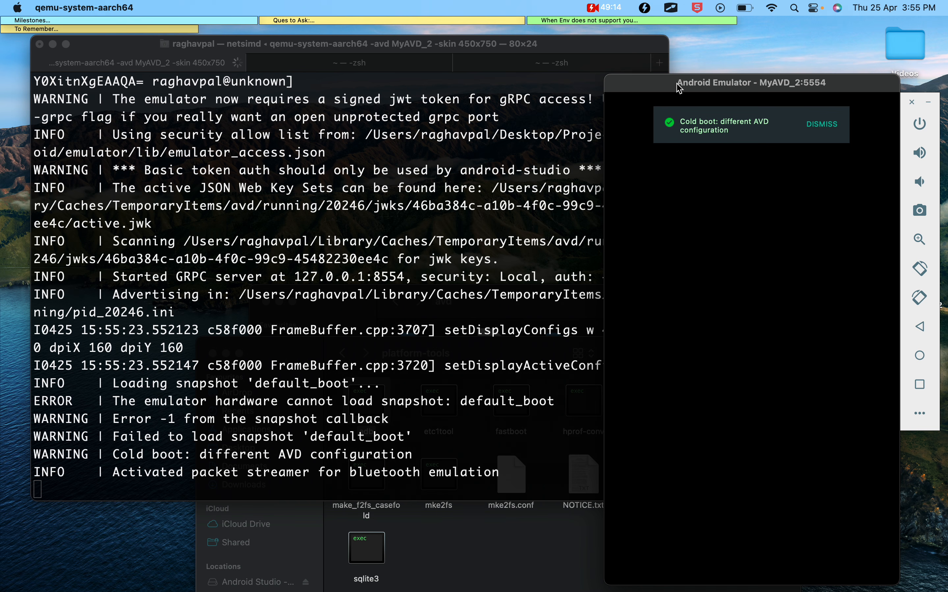
{"action": "left_click_drag", "start_coordinate": [680, 83], "coordinate": [646, 46]}
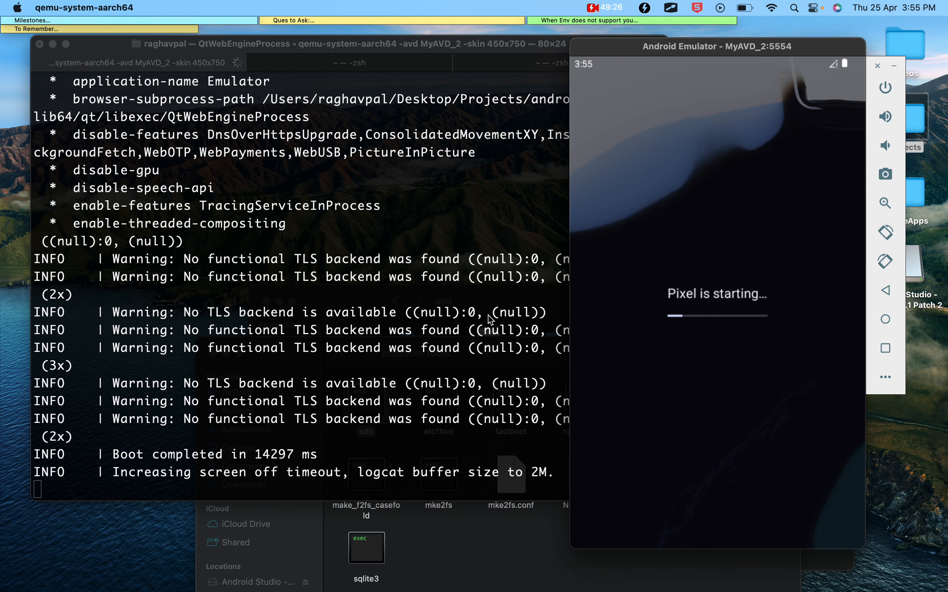
- Switch to the Appium 2 document and review the sections on creating and starting an AVD with and without the Android Studio GUI
{"action": "key", "text": "ctrl+Right"}
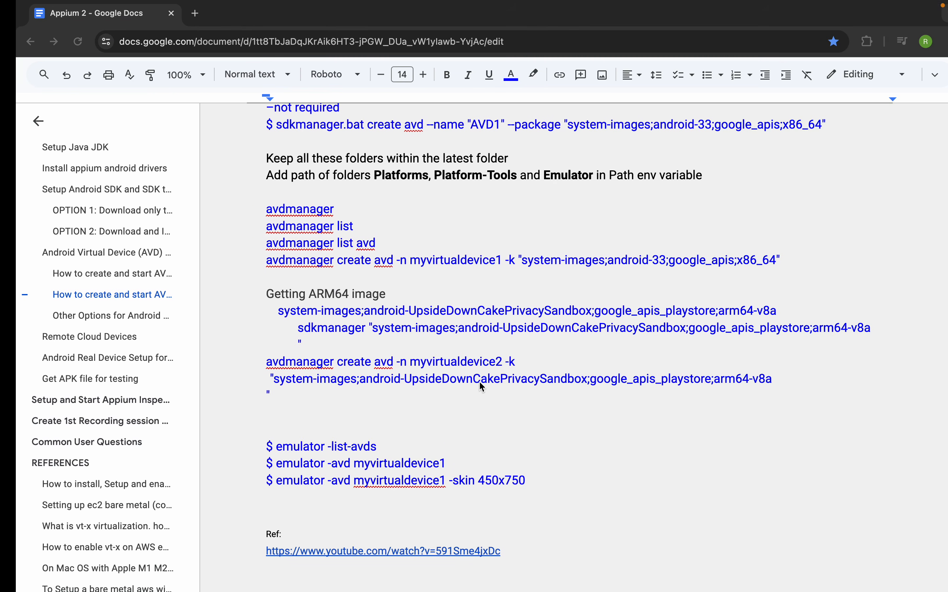
{"action": "scroll", "coordinate": [250, 377], "scroll_direction": "up", "scroll_amount": 2}
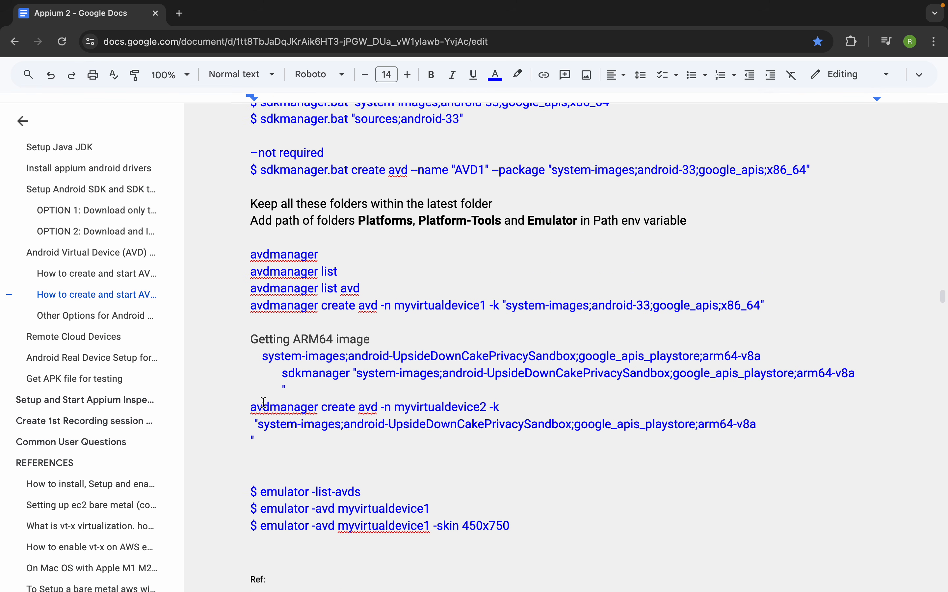
{"action": "left_click_drag", "start_coordinate": [250, 255], "coordinate": [393, 306]}
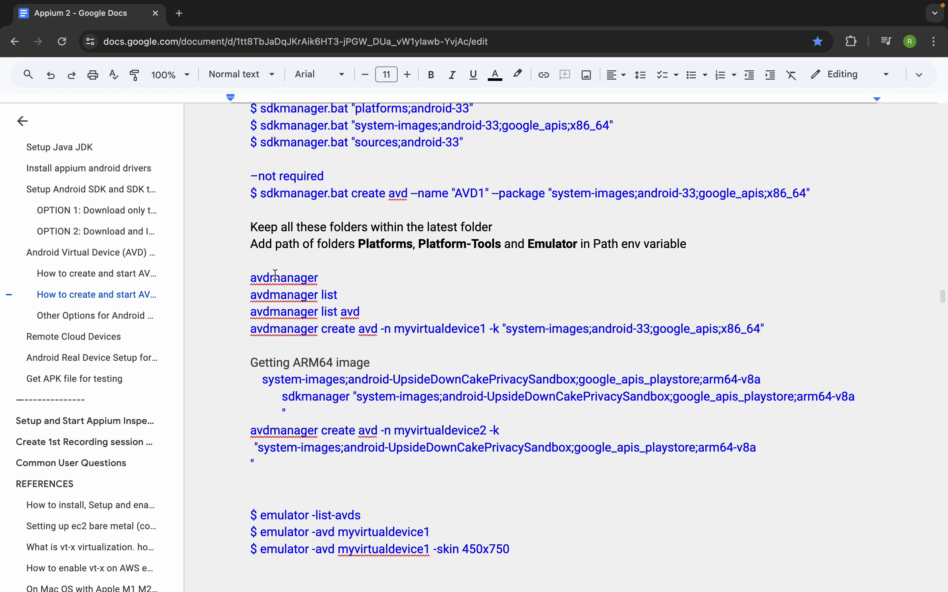
{"action": "left_click", "coordinate": [93, 253]}
{"action": "left_click_drag", "start_coordinate": [293, 152], "coordinate": [509, 150]}
{"action": "left_click_drag", "start_coordinate": [325, 206], "coordinate": [570, 207]}
{"action": "left_click", "coordinate": [92, 318]}
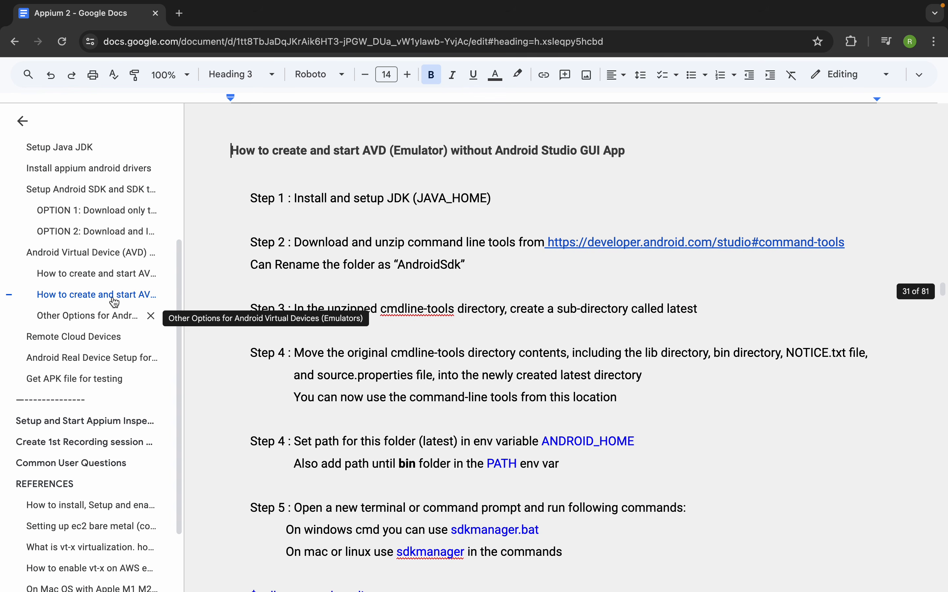
{"action": "left_click_drag", "start_coordinate": [332, 150], "coordinate": [606, 147]}
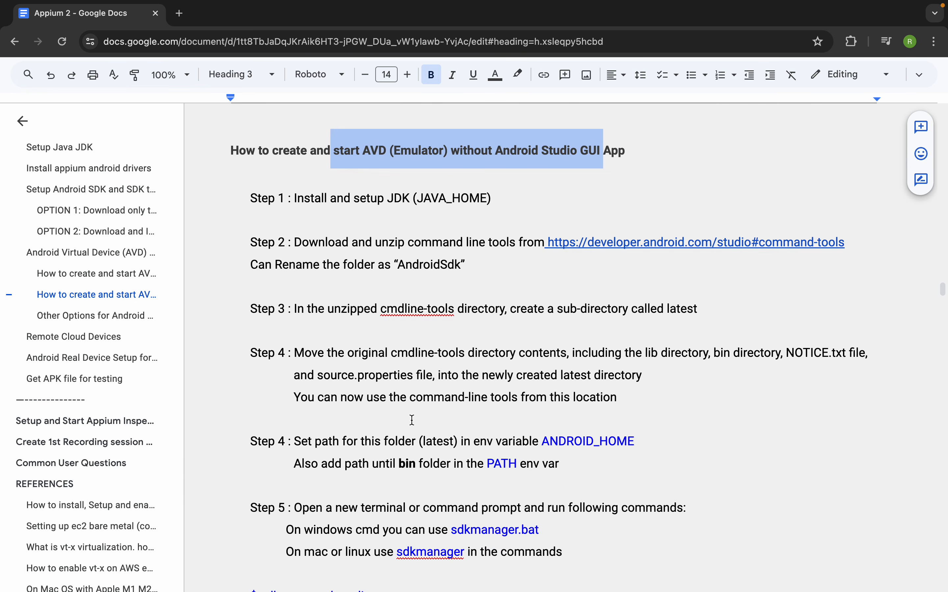
{"action": "scroll", "coordinate": [412, 420], "scroll_direction": "down", "scroll_amount": 13}
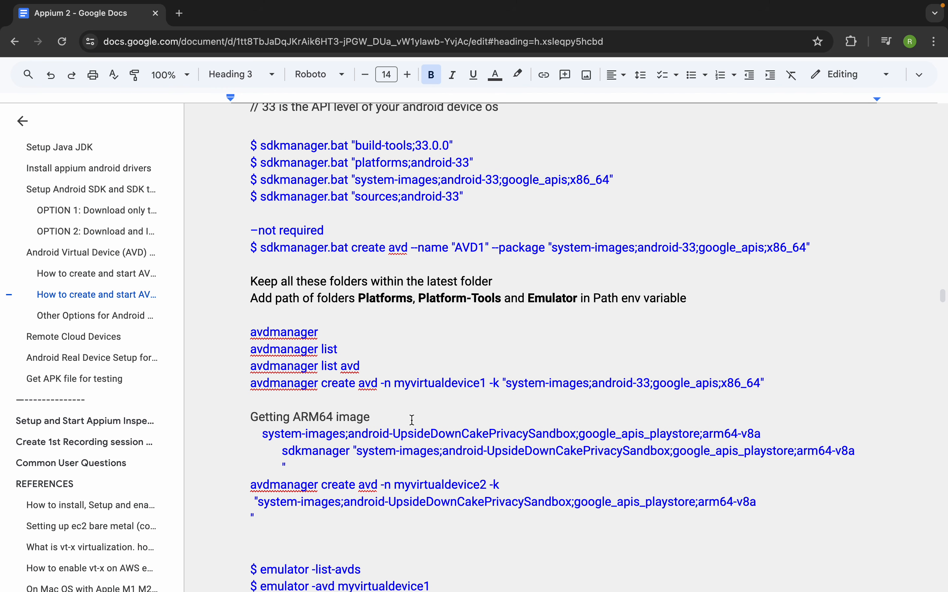
{"action": "scroll", "coordinate": [412, 420], "scroll_direction": "down", "scroll_amount": 5}
- Examine the table of other options for Android virtual devices, from the emulator names across to the setup and other information columns
{"action": "scroll", "coordinate": [412, 420], "scroll_direction": "down", "scroll_amount": 12}
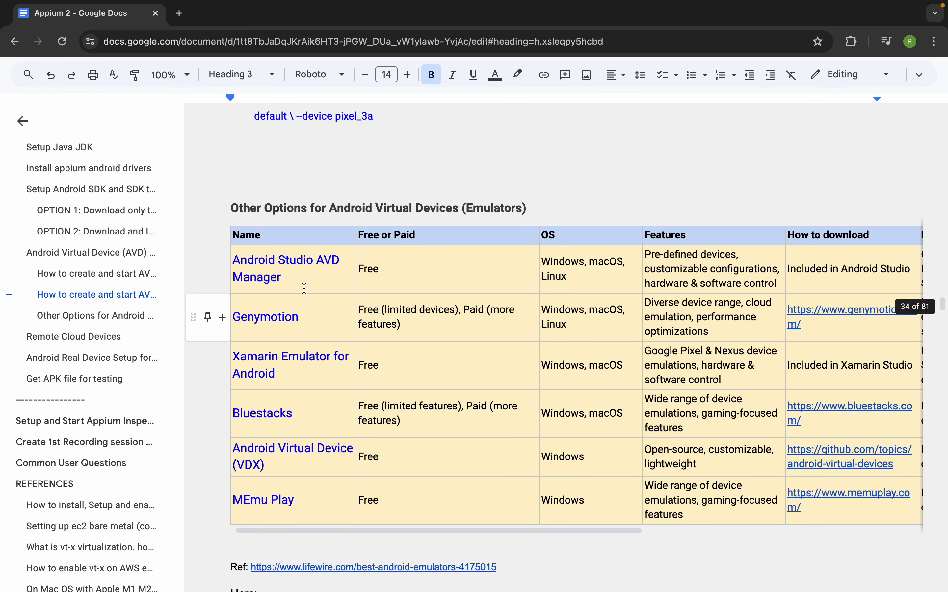
{"action": "left_click_drag", "start_coordinate": [288, 273], "coordinate": [229, 259]}
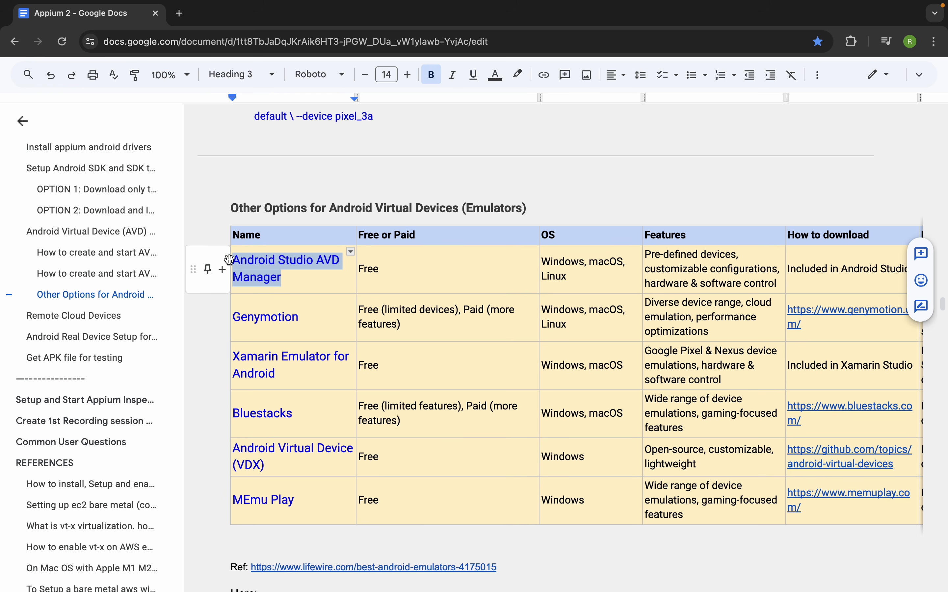
{"action": "left_click", "coordinate": [294, 280]}
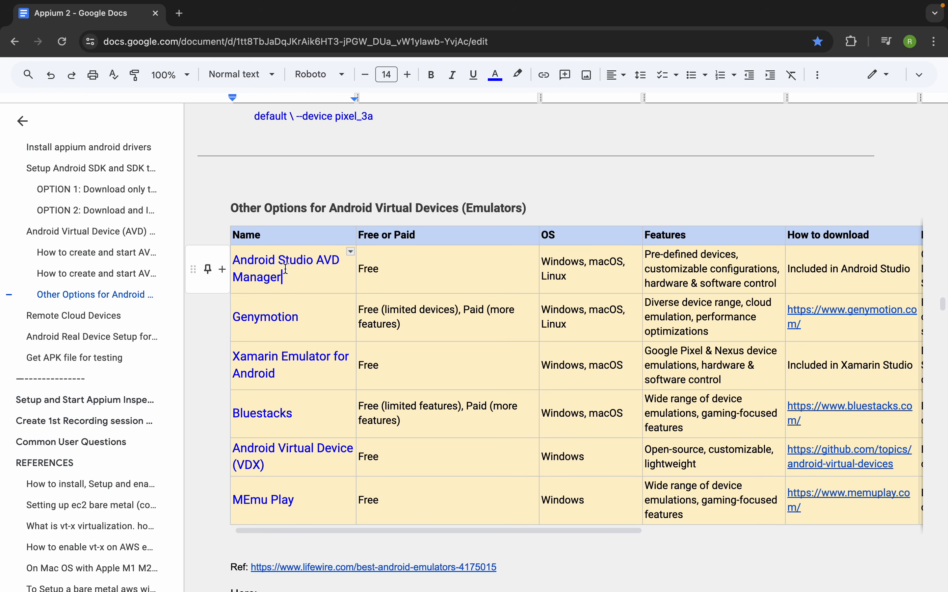
{"action": "left_click_drag", "start_coordinate": [618, 275], "coordinate": [548, 257]}
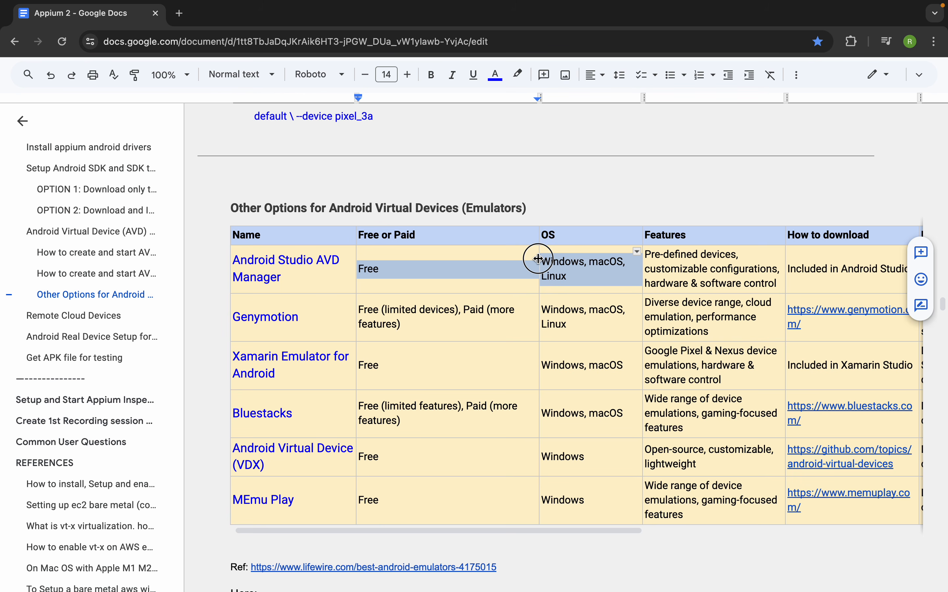
{"action": "left_click_drag", "start_coordinate": [302, 319], "coordinate": [235, 318]}
{"action": "left_click_drag", "start_coordinate": [288, 374], "coordinate": [239, 362]}
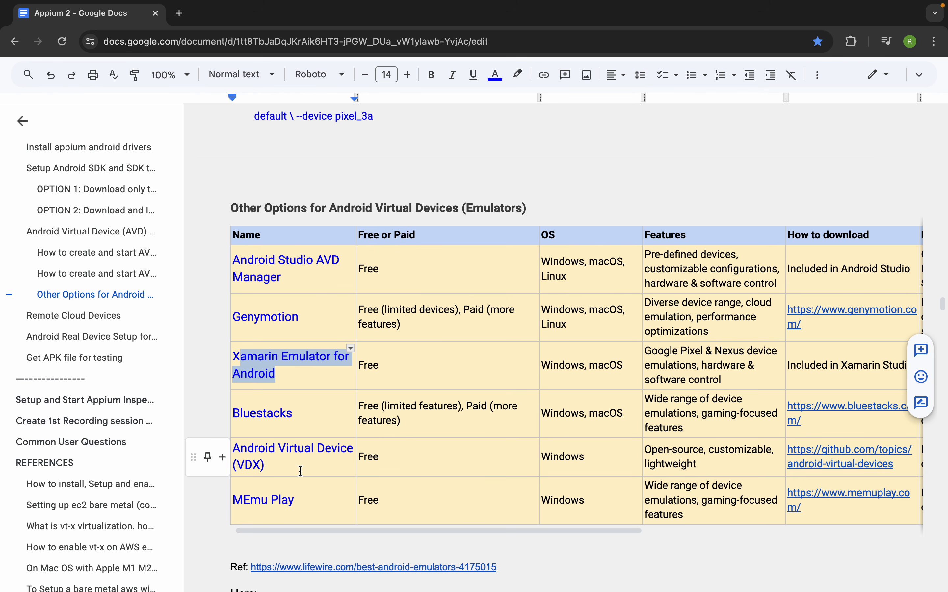
{"action": "scroll", "coordinate": [301, 470], "scroll_direction": "down", "scroll_amount": 1}
{"action": "left_click_drag", "start_coordinate": [537, 495], "coordinate": [865, 512]}
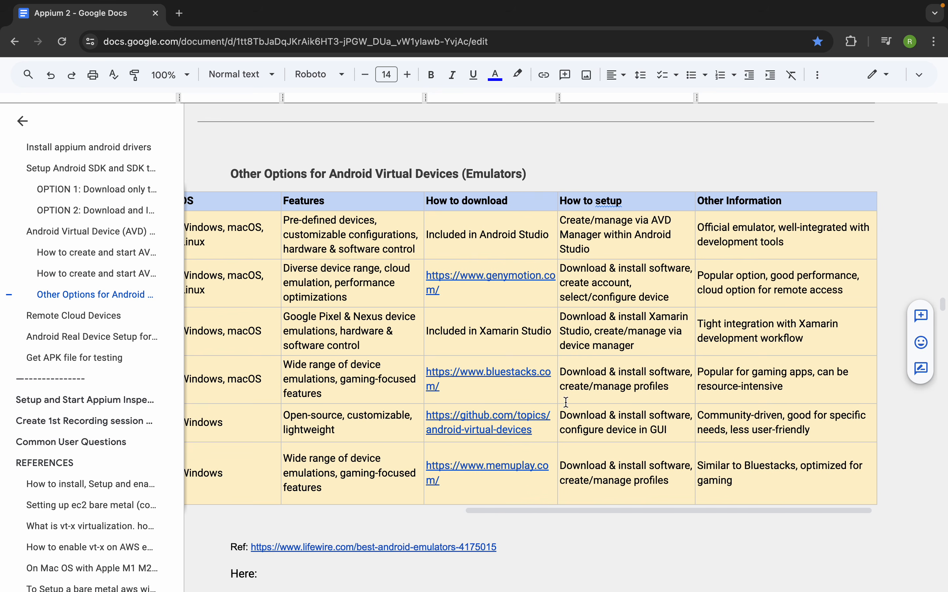
{"action": "left_click_drag", "start_coordinate": [550, 512], "coordinate": [186, 516]}
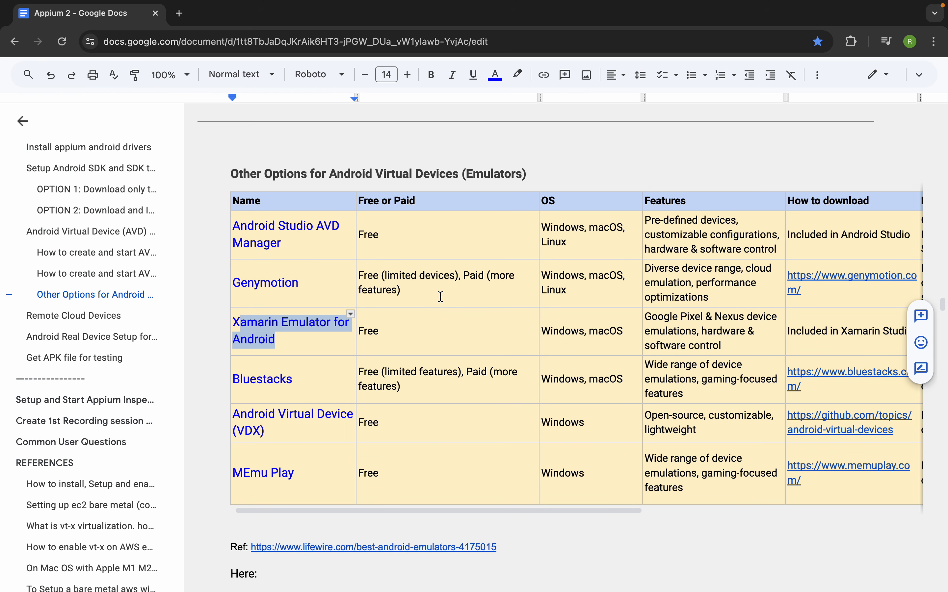
- Read the list of remote device platforms, from Browserstack to Kobiton, in the Remote Cloud Devices section
{"action": "scroll", "coordinate": [440, 296], "scroll_direction": "down", "scroll_amount": 8}
{"action": "scroll", "coordinate": [440, 296], "scroll_direction": "down", "scroll_amount": 6}
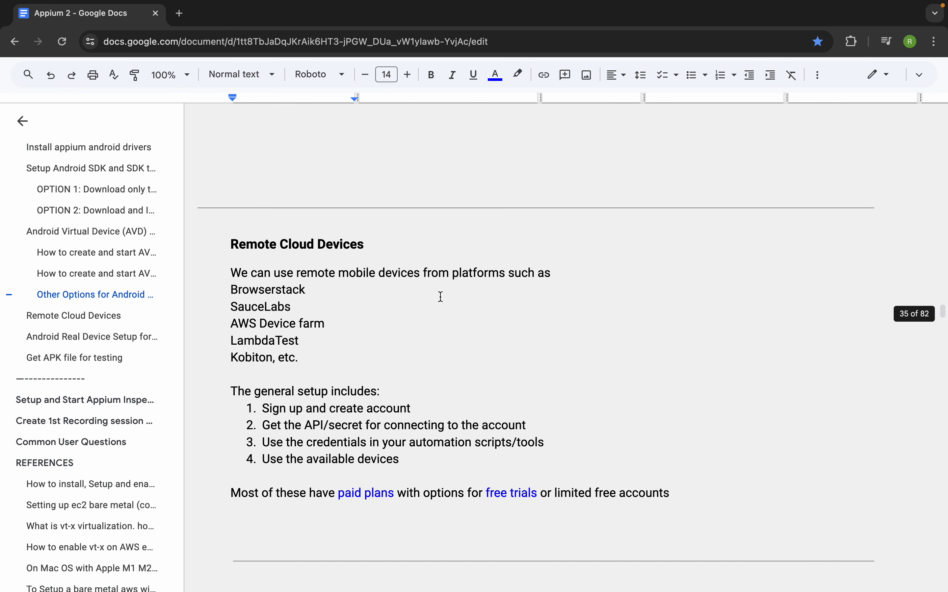
{"action": "scroll", "coordinate": [352, 312], "scroll_direction": "down", "scroll_amount": 1}
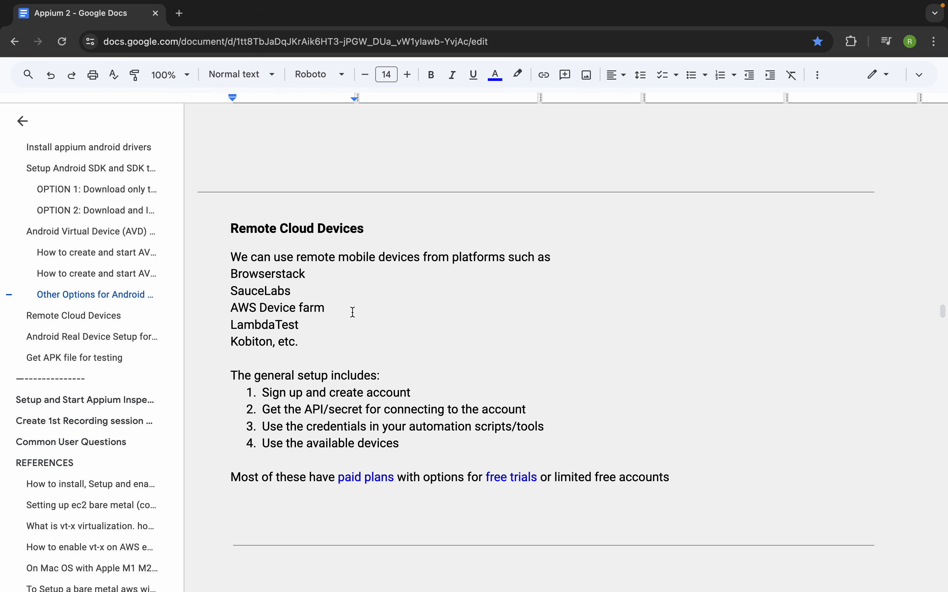
{"action": "left_click_drag", "start_coordinate": [317, 273], "coordinate": [214, 274]}
{"action": "left_click_drag", "start_coordinate": [291, 294], "coordinate": [243, 294]}
{"action": "left_click_drag", "start_coordinate": [338, 304], "coordinate": [257, 302]}
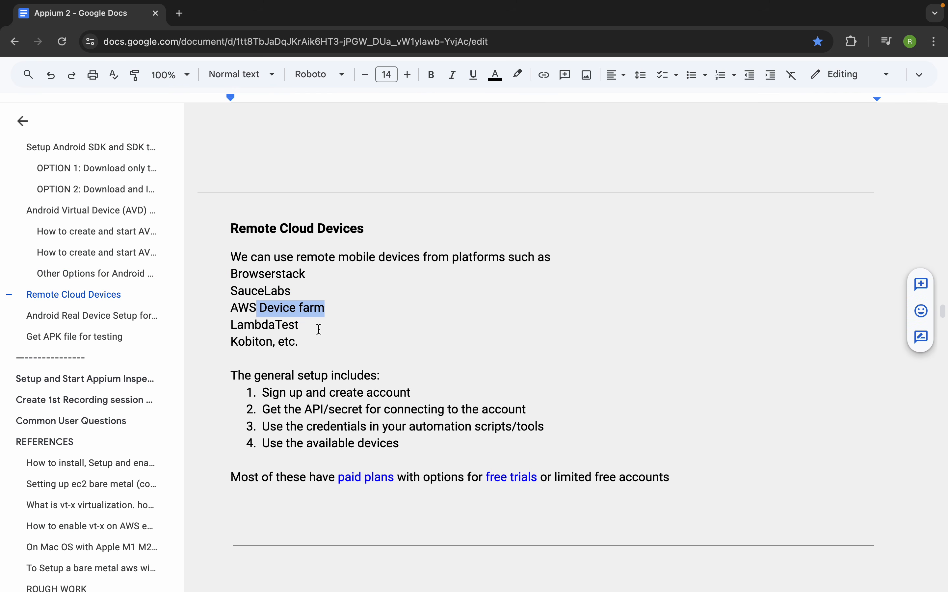
{"action": "left_click_drag", "start_coordinate": [319, 331], "coordinate": [212, 326]}
{"action": "left_click", "coordinate": [311, 353]}
{"action": "left_click_drag", "start_coordinate": [311, 353], "coordinate": [239, 339]}
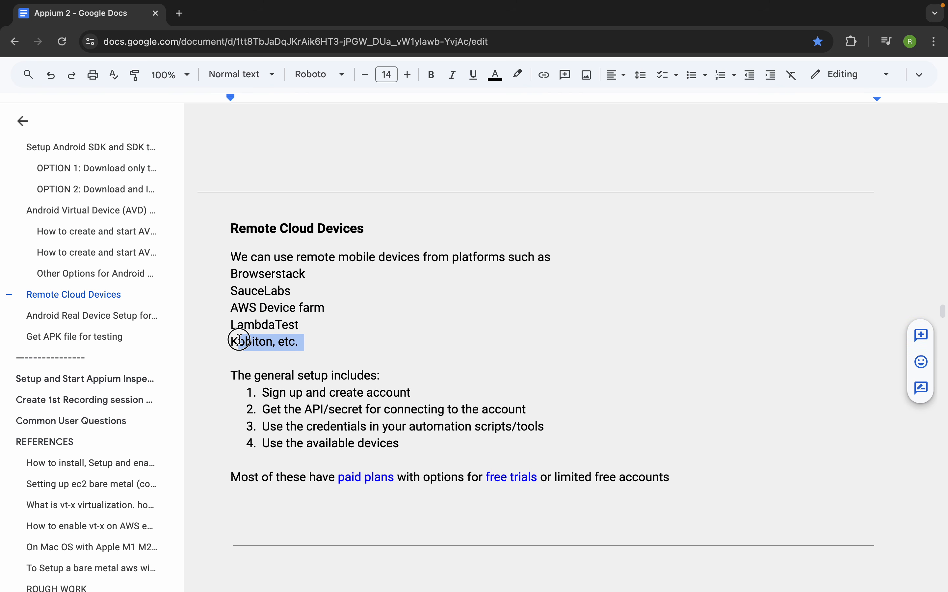
{"action": "left_click", "coordinate": [327, 296]}
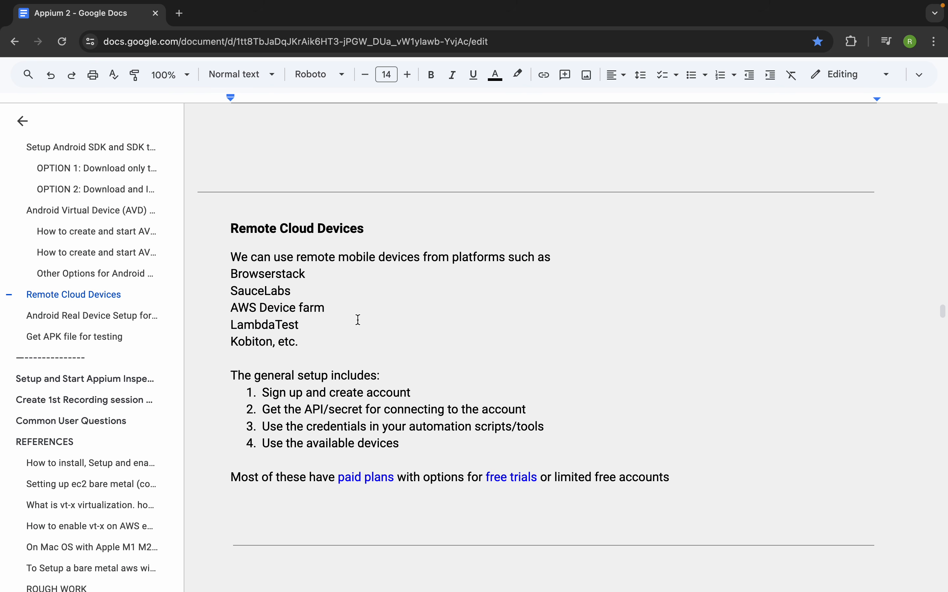
{"action": "mouse_move", "coordinate": [637, 1]}
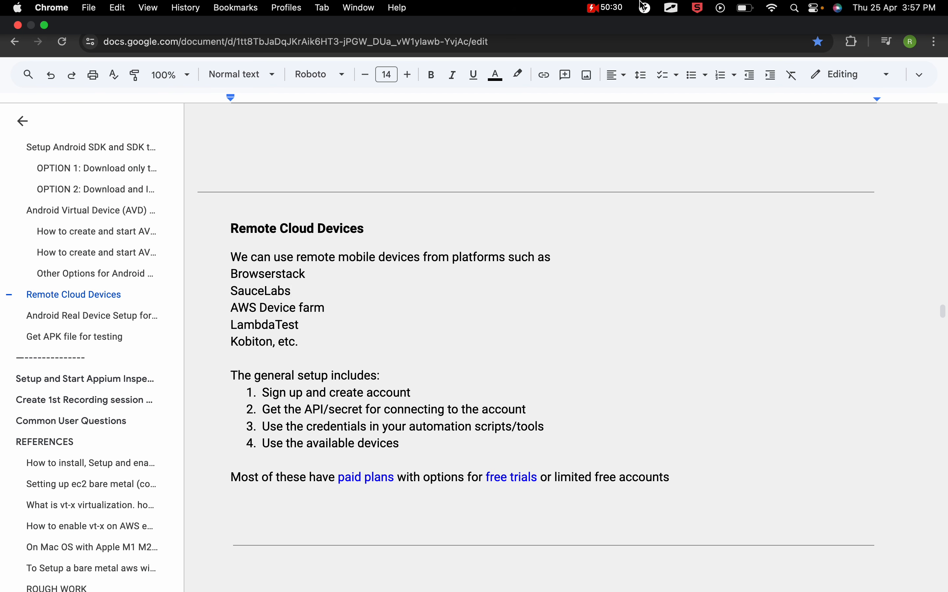
- Read through the four general setup steps for using remote cloud devices
{"action": "left_click_drag", "start_coordinate": [266, 393], "coordinate": [478, 392]}
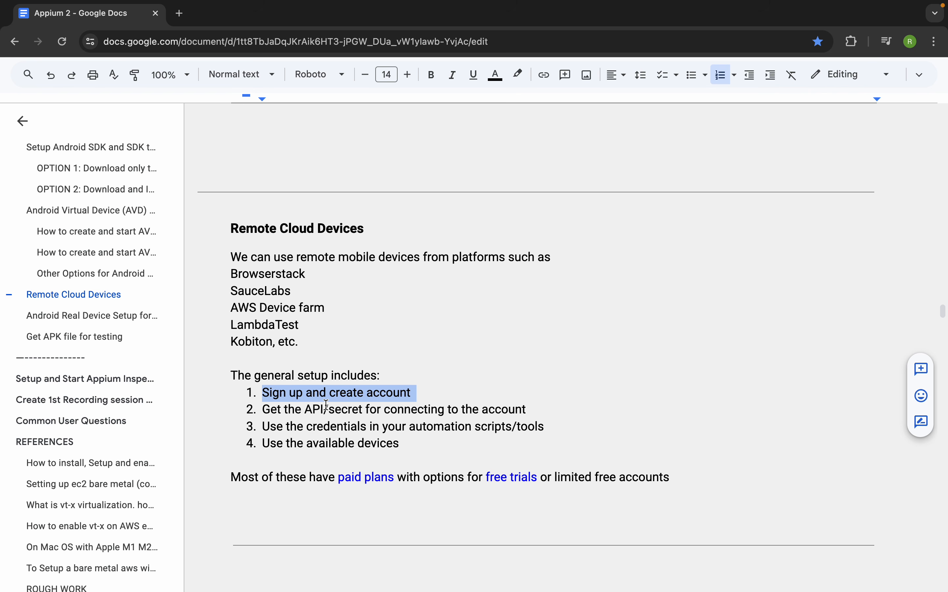
{"action": "left_click_drag", "start_coordinate": [552, 427], "coordinate": [260, 427]}
{"action": "left_click_drag", "start_coordinate": [447, 450], "coordinate": [237, 375]}
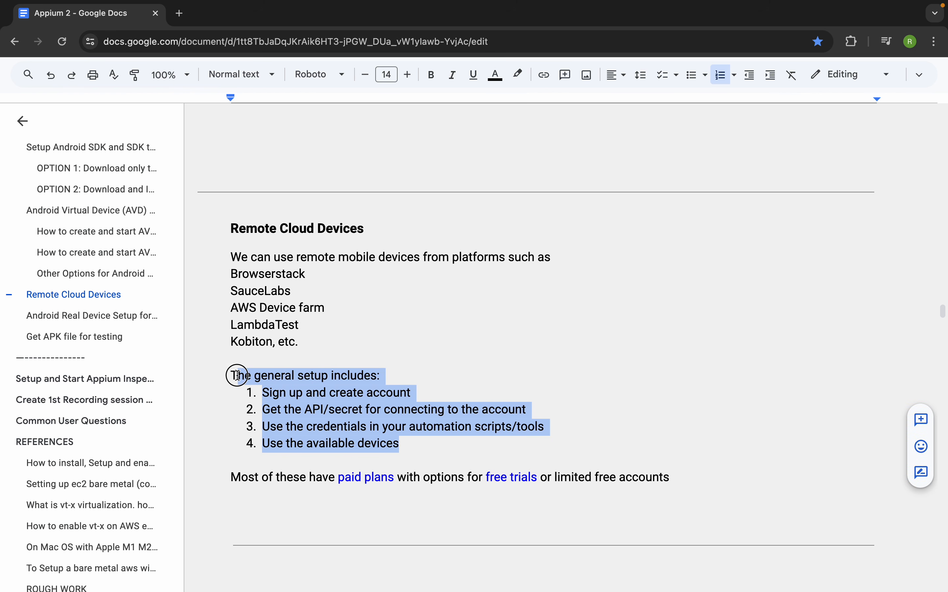
{"action": "left_click", "coordinate": [348, 522]}
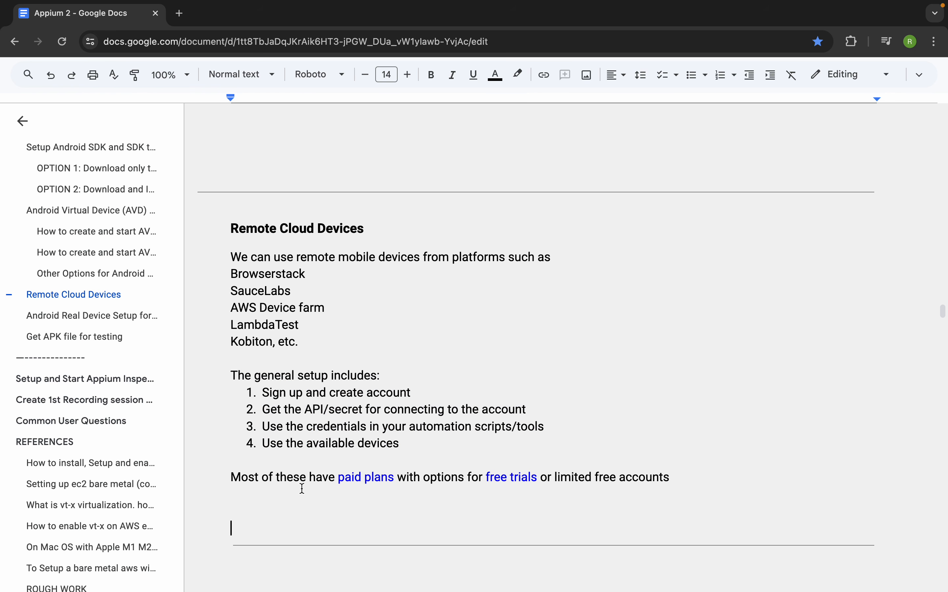
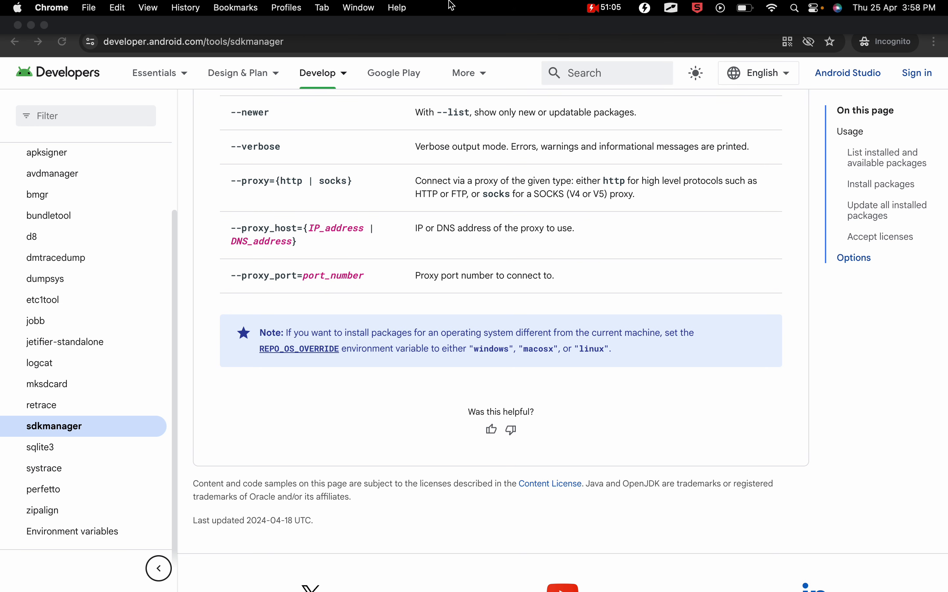
- Search Google for browserstack in a new incognito tab and open the BrowserStack website from the results
{"action": "left_click", "coordinate": [492, 15]}
{"action": "type", "text": "bro"}
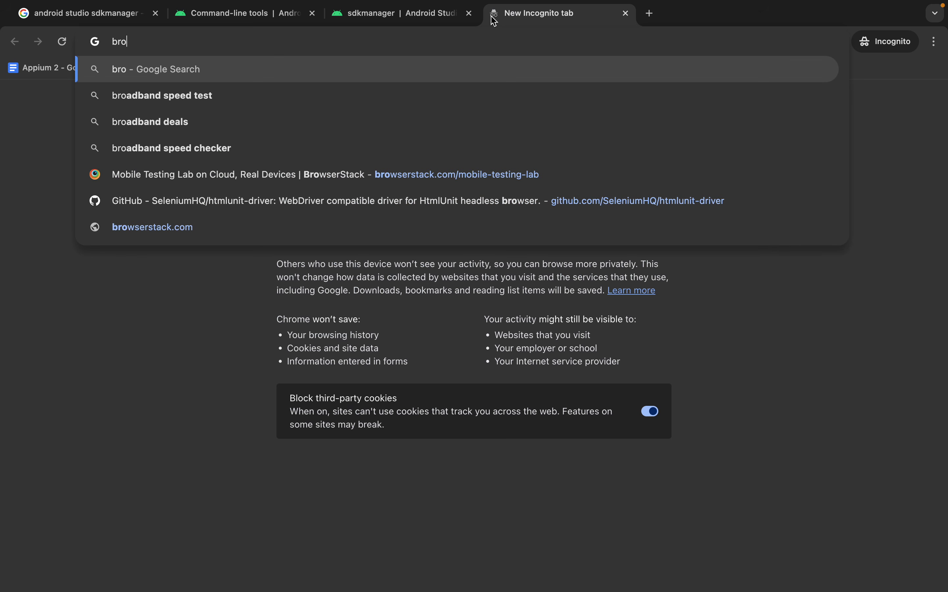
{"action": "type", "text": "wserst"}
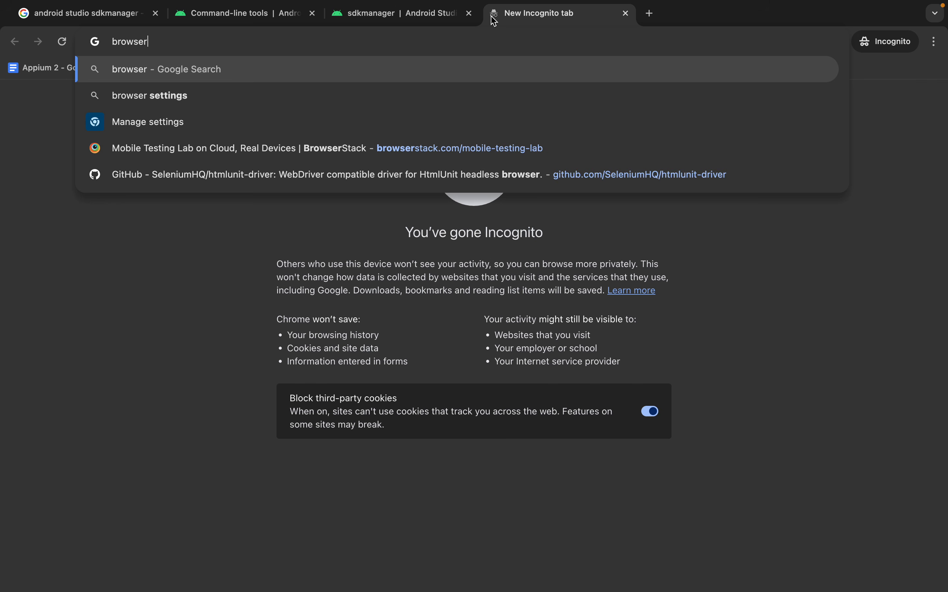
{"action": "type", "text": "ack"}
{"action": "key", "text": "Return"}
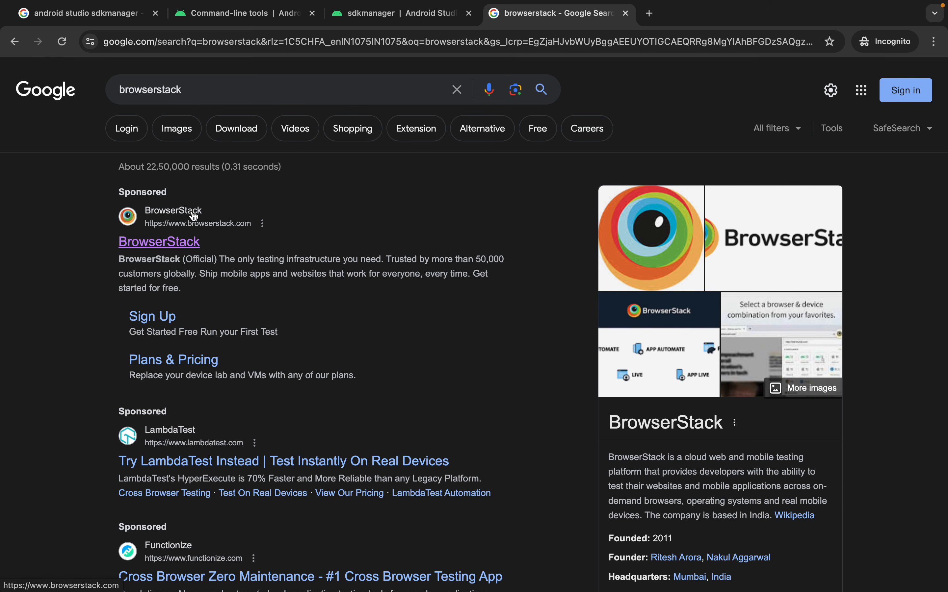
{"action": "left_click", "coordinate": [184, 244]}
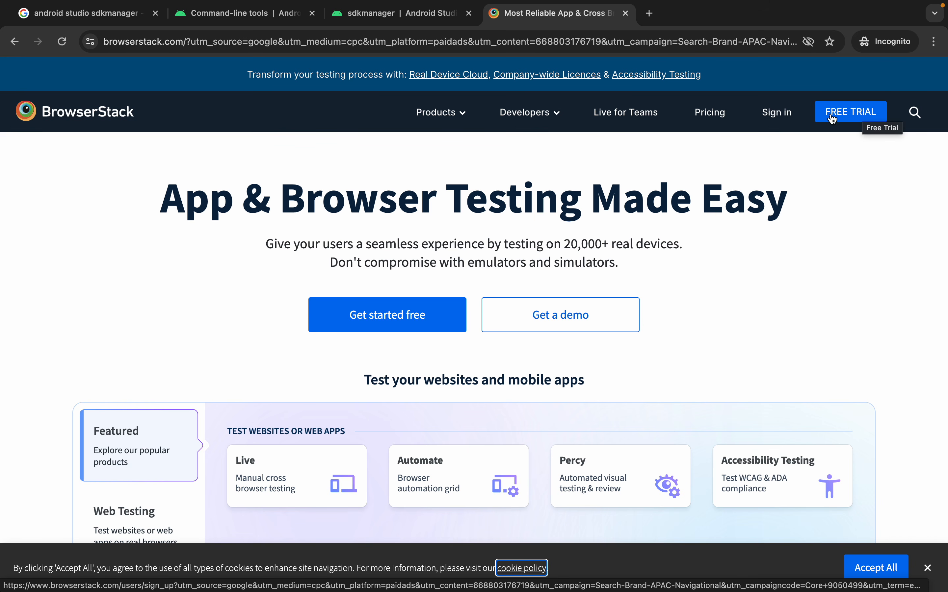
- Go to the BrowserStack sign-in, and on the App Automate dashboard view the account's user name and access key details
{"action": "left_click", "coordinate": [775, 118]}
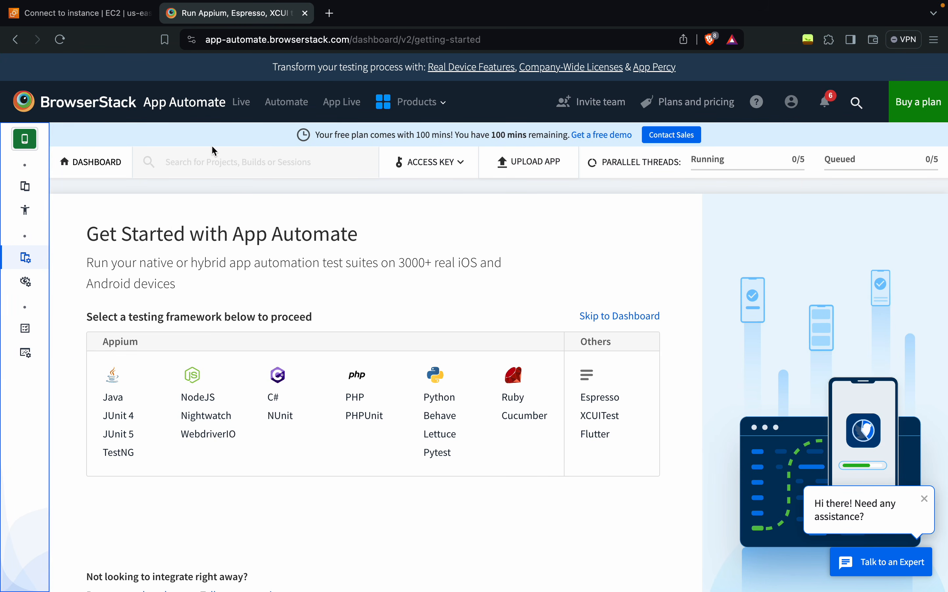
{"action": "left_click", "coordinate": [462, 162]}
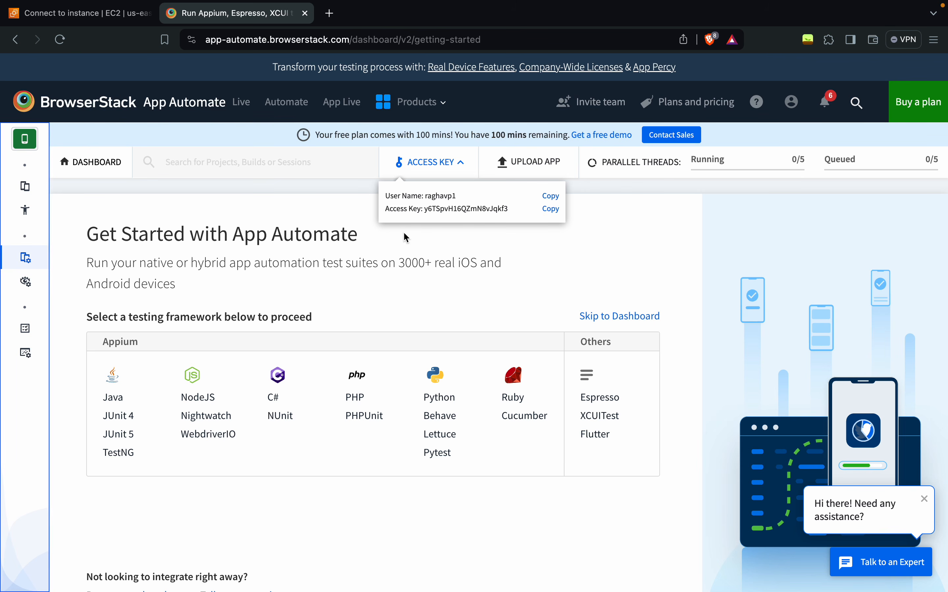
{"action": "left_click", "coordinate": [245, 200]}
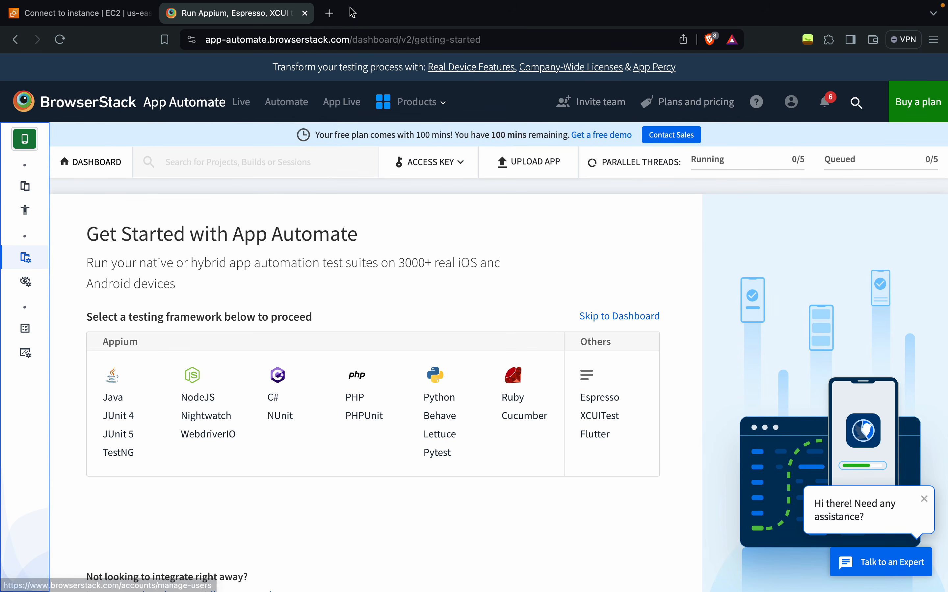
- Search for browserstack devices in a new tab and open the Real Mobile & Tablet Devices for App Automate Testing page
{"action": "left_click", "coordinate": [338, 14]}
{"action": "type", "text": "bro"}
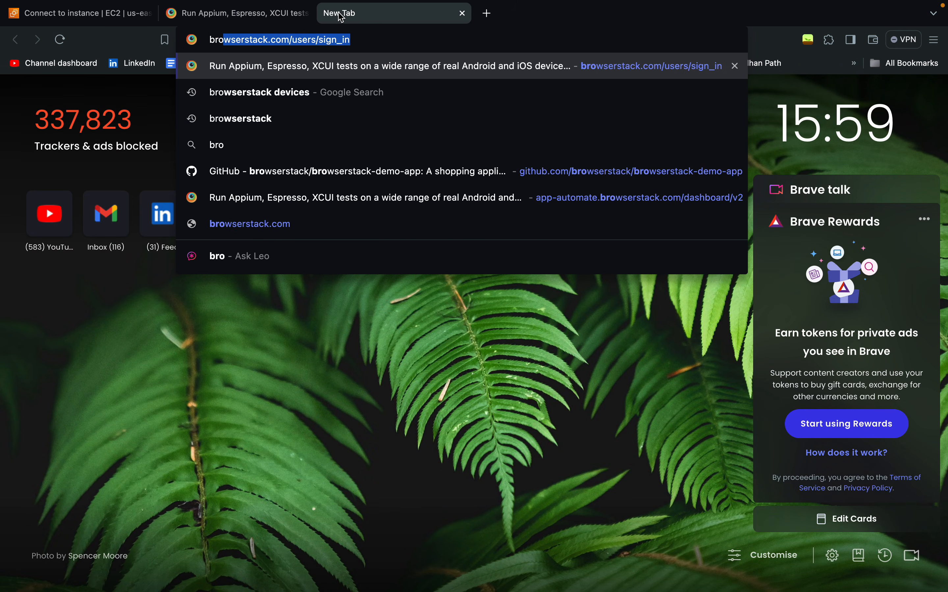
{"action": "key", "text": "Down"}
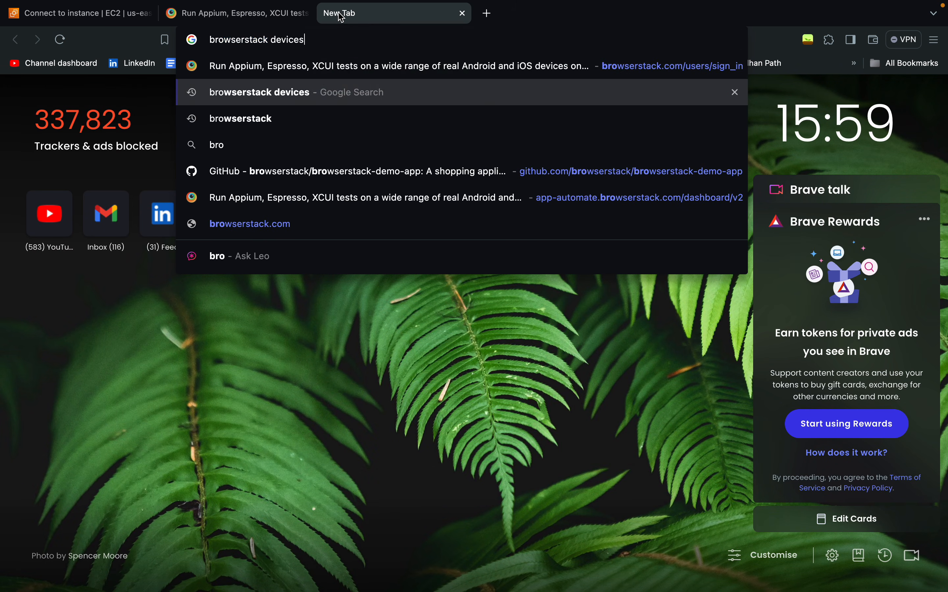
{"action": "key", "text": "Return"}
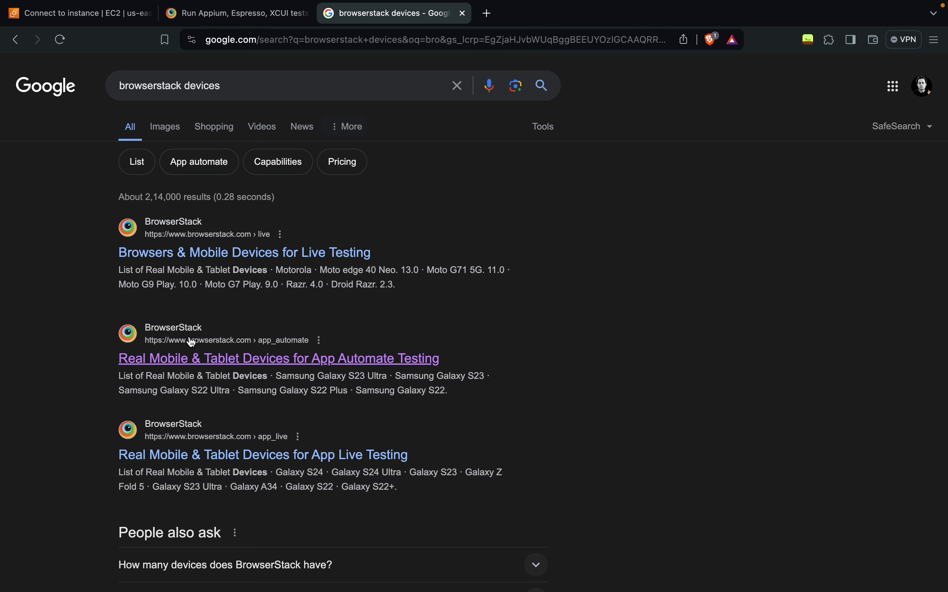
{"action": "left_click", "coordinate": [186, 358], "text": "super"}
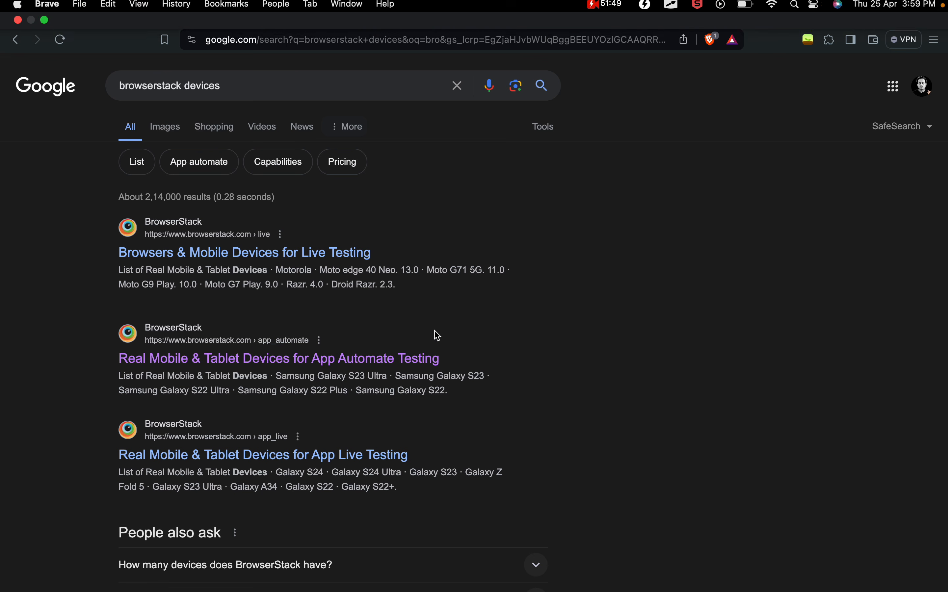
{"action": "left_click", "coordinate": [521, 16]}
{"action": "scroll", "coordinate": [294, 385], "scroll_direction": "down", "scroll_amount": 3}
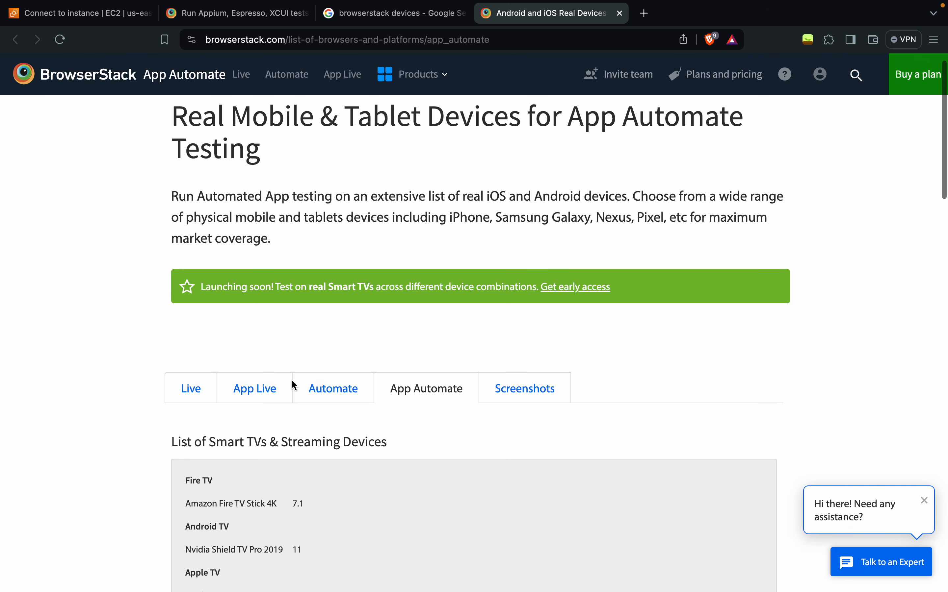
- View the supported device lists for Live and Automate testing, and return to the App Automate list
{"action": "scroll", "coordinate": [294, 385], "scroll_direction": "down", "scroll_amount": 5}
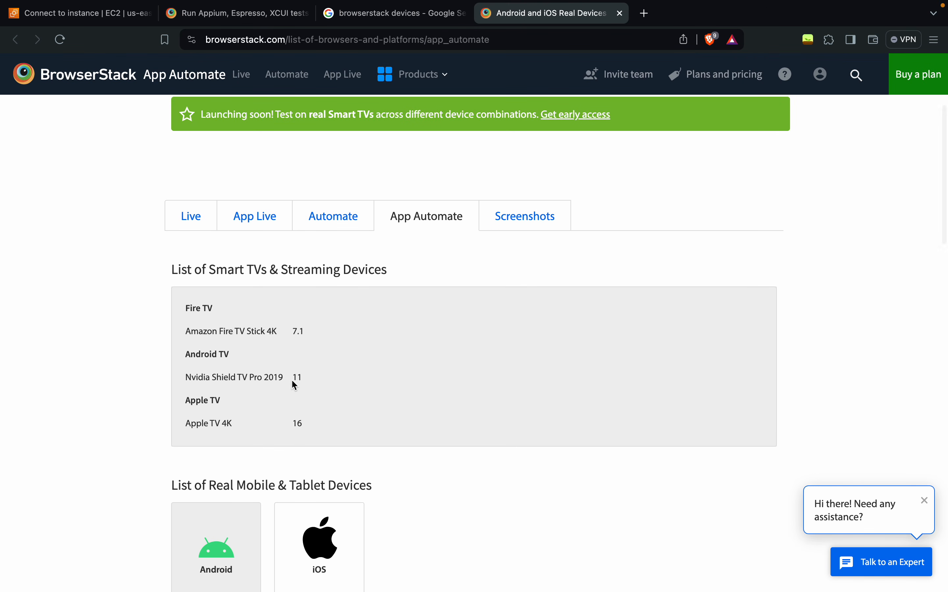
{"action": "left_click", "coordinate": [193, 219]}
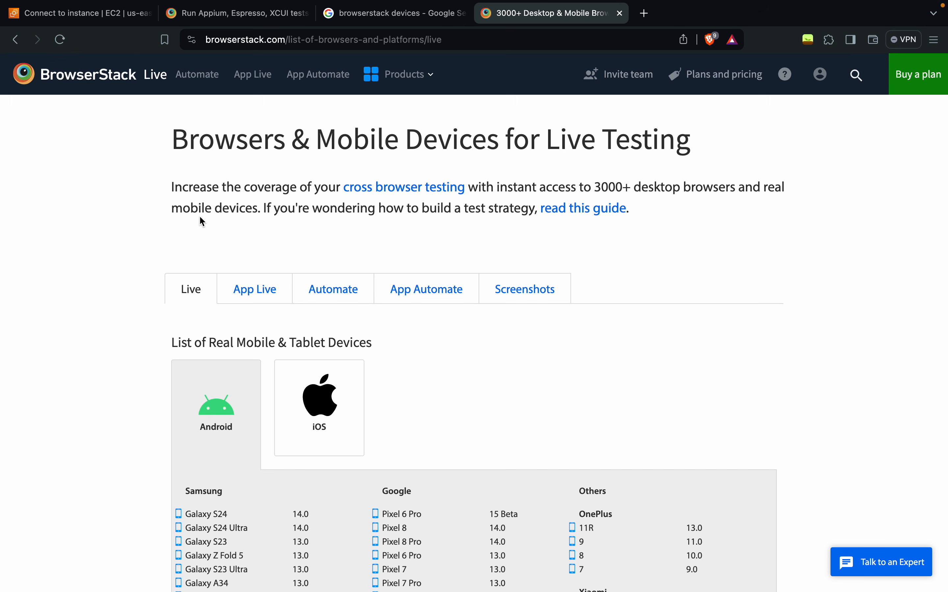
{"action": "left_click", "coordinate": [342, 293]}
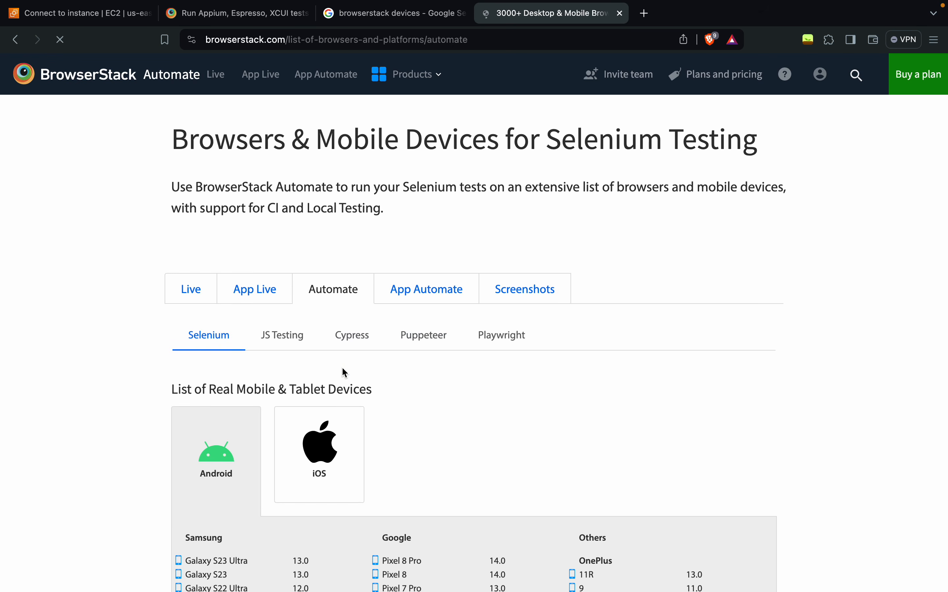
{"action": "left_click", "coordinate": [417, 297]}
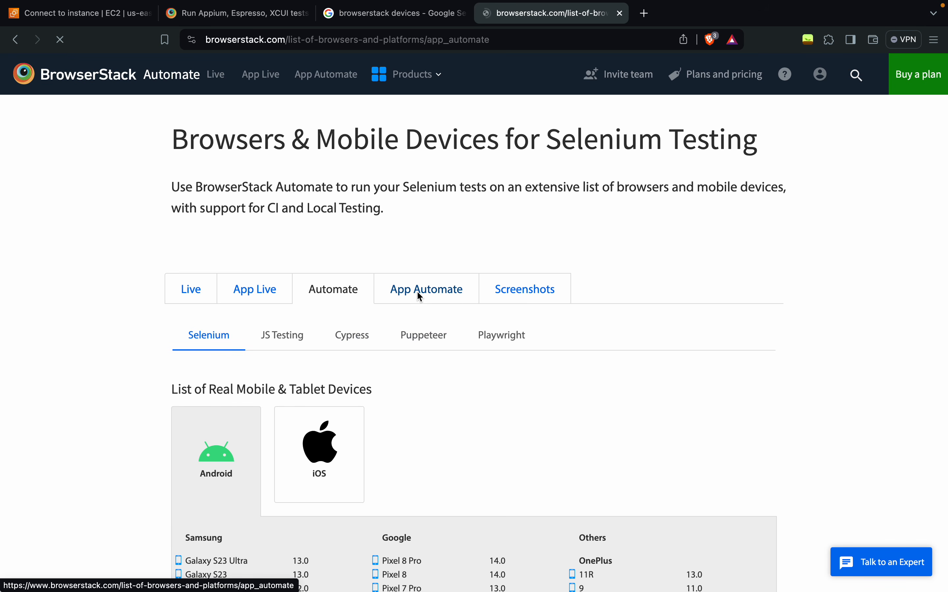
- Look through the Android phones and tablets listed for App Automate, including the Samsung, Google and other brands
{"action": "scroll", "coordinate": [391, 355], "scroll_direction": "down", "scroll_amount": 8}
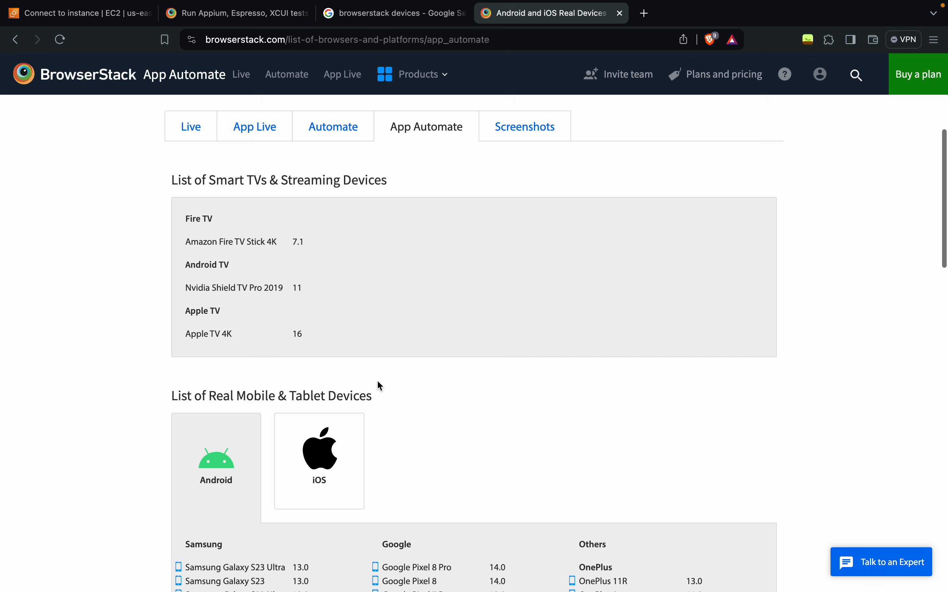
{"action": "scroll", "coordinate": [379, 386], "scroll_direction": "down", "scroll_amount": 3}
{"action": "mouse_move", "coordinate": [274, 566]}
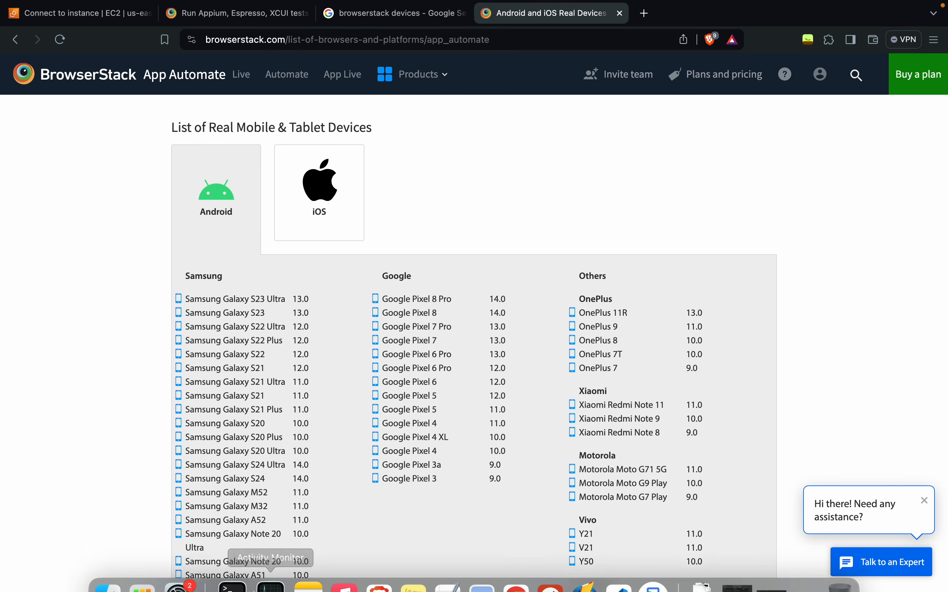
{"action": "scroll", "coordinate": [292, 434], "scroll_direction": "down", "scroll_amount": 5}
{"action": "scroll", "coordinate": [292, 414], "scroll_direction": "up", "scroll_amount": 6}
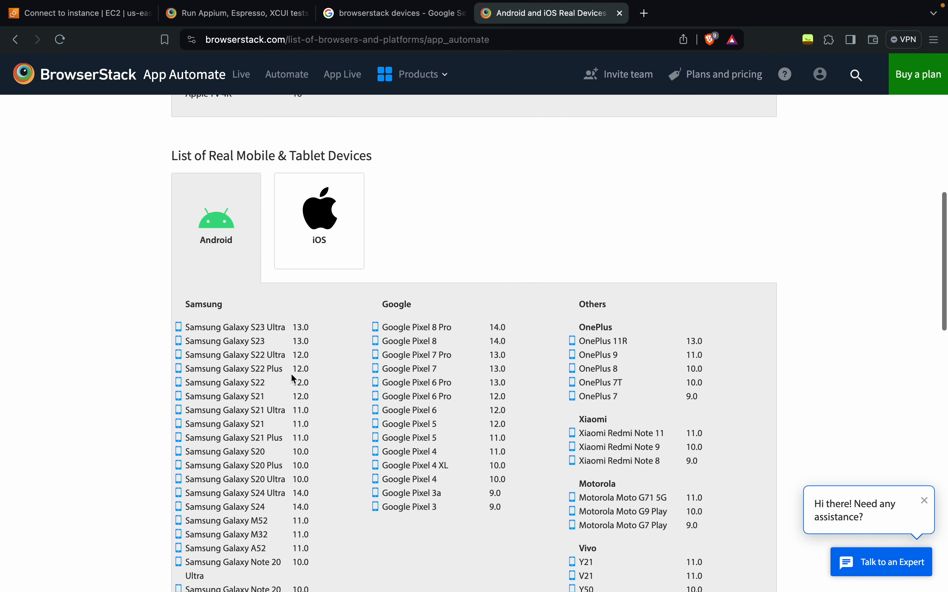
- Show the iOS devices available for App Automate, read through the iPhone models, and switch back to the Android list
{"action": "left_click", "coordinate": [310, 251]}
{"action": "scroll", "coordinate": [323, 398], "scroll_direction": "down", "scroll_amount": 15}
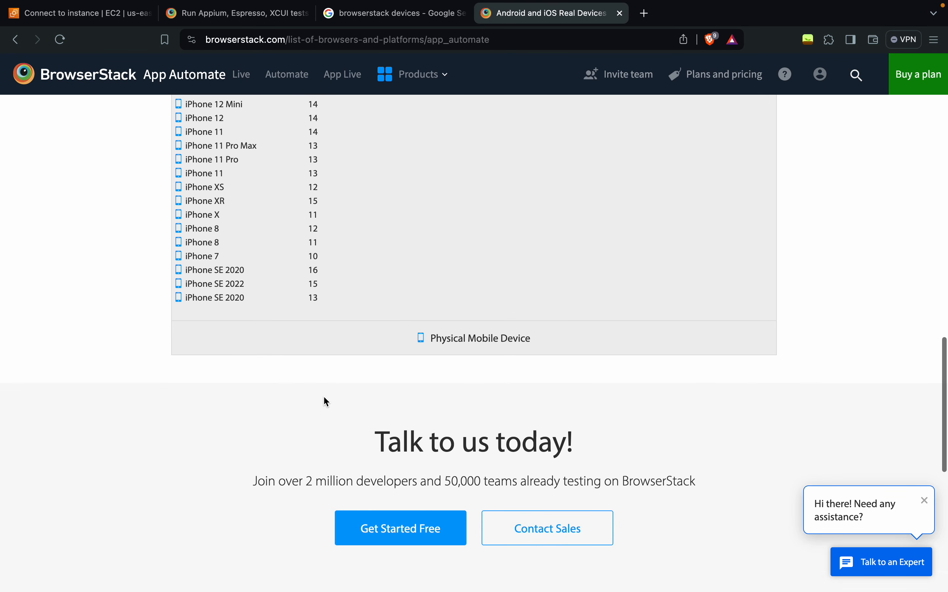
{"action": "scroll", "coordinate": [324, 397], "scroll_direction": "up", "scroll_amount": 9}
{"action": "scroll", "coordinate": [325, 400], "scroll_direction": "up", "scroll_amount": 8}
{"action": "left_click", "coordinate": [233, 331]}
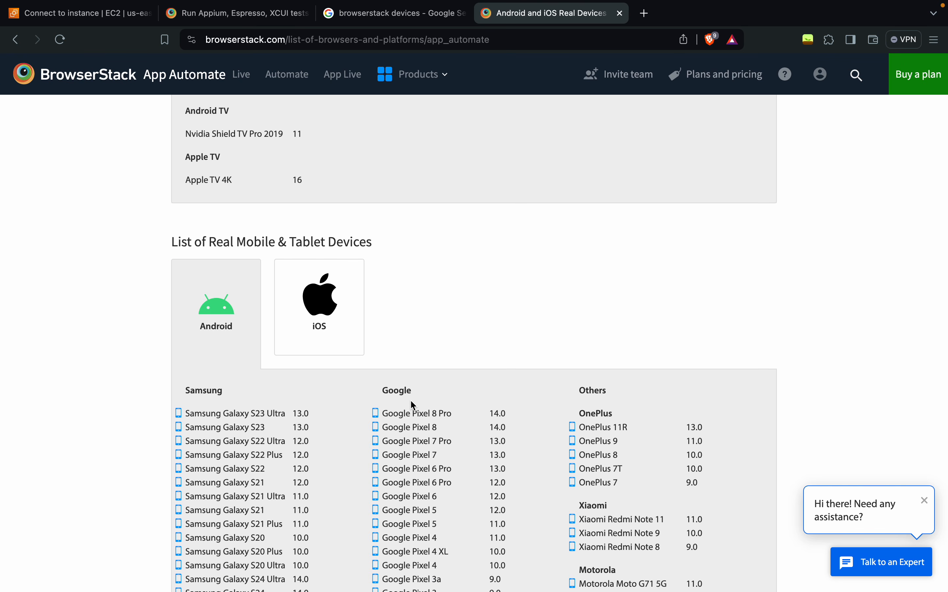
- Switch to the Appium 2 document in Google Docs and highlight the Remote Cloud Devices heading with its list of platforms
{"action": "key", "text": "ctrl+Left"}
{"action": "key", "text": "ctrl+Left"}
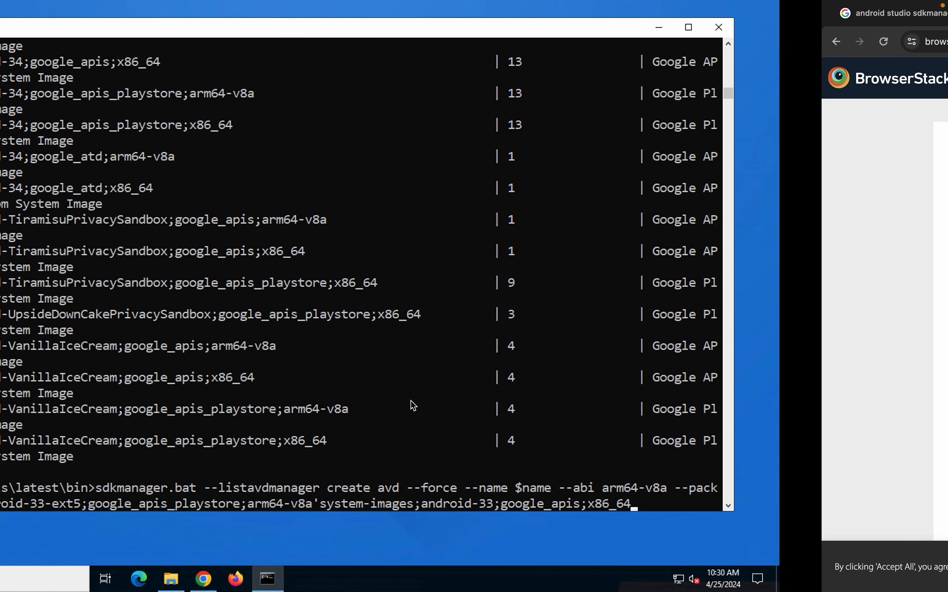
{"action": "key", "text": "ctrl+Left"}
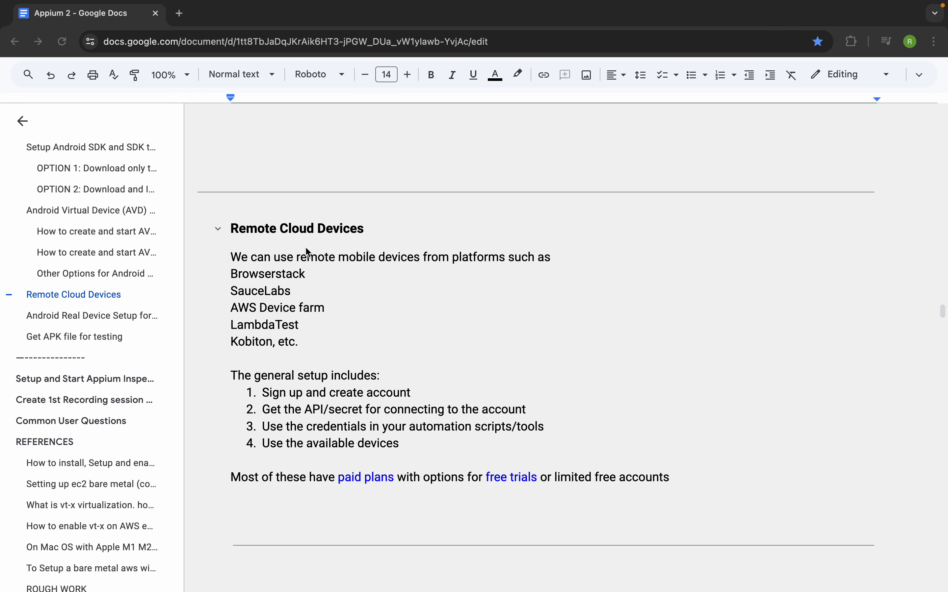
{"action": "left_click_drag", "start_coordinate": [305, 344], "coordinate": [221, 241]}
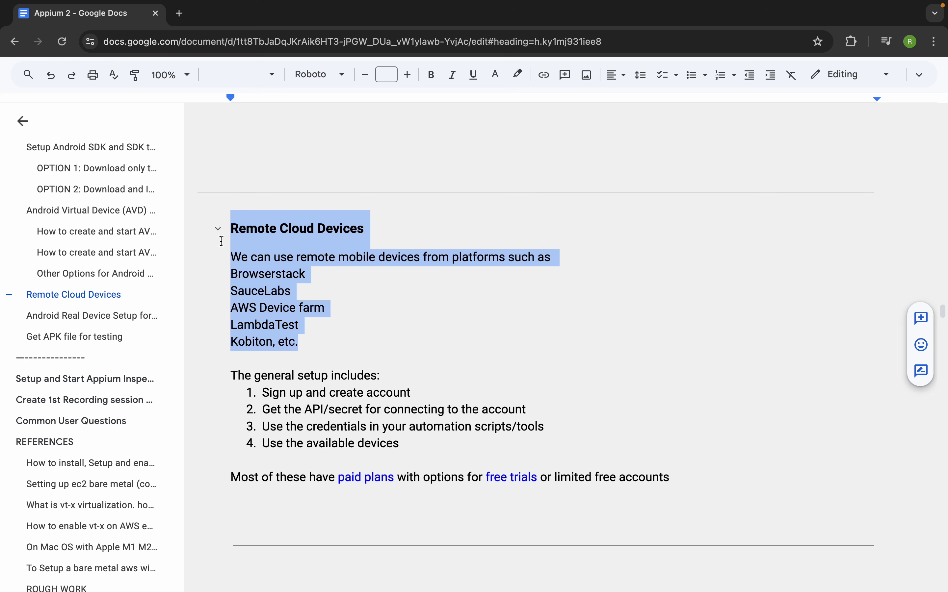
- Review the notes backwards from Remote Cloud Devices through the emulator options table to the Android Virtual Device setup section
{"action": "scroll", "coordinate": [325, 372], "scroll_direction": "up", "scroll_amount": 5}
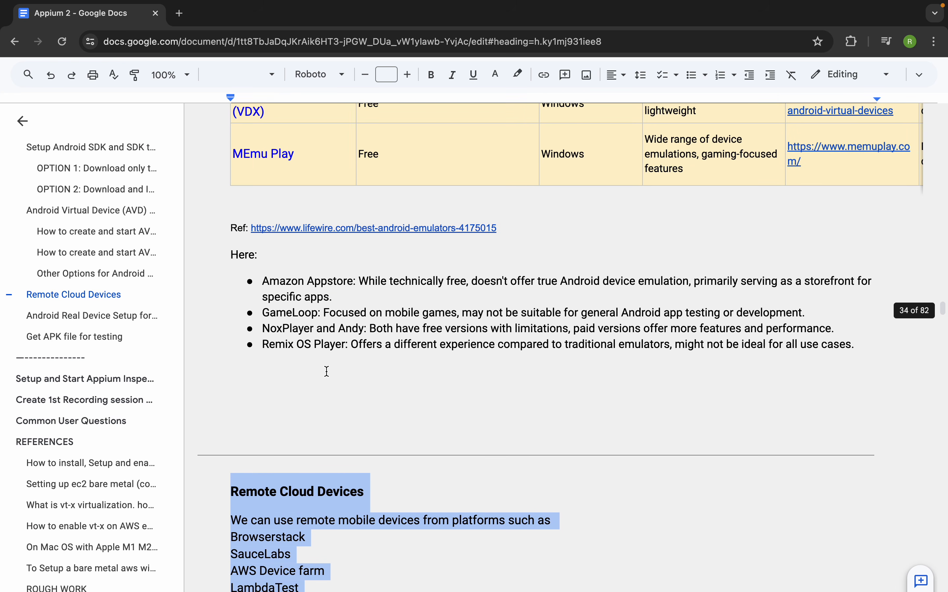
{"action": "scroll", "coordinate": [327, 371], "scroll_direction": "down", "scroll_amount": 2}
{"action": "scroll", "coordinate": [327, 372], "scroll_direction": "up", "scroll_amount": 7}
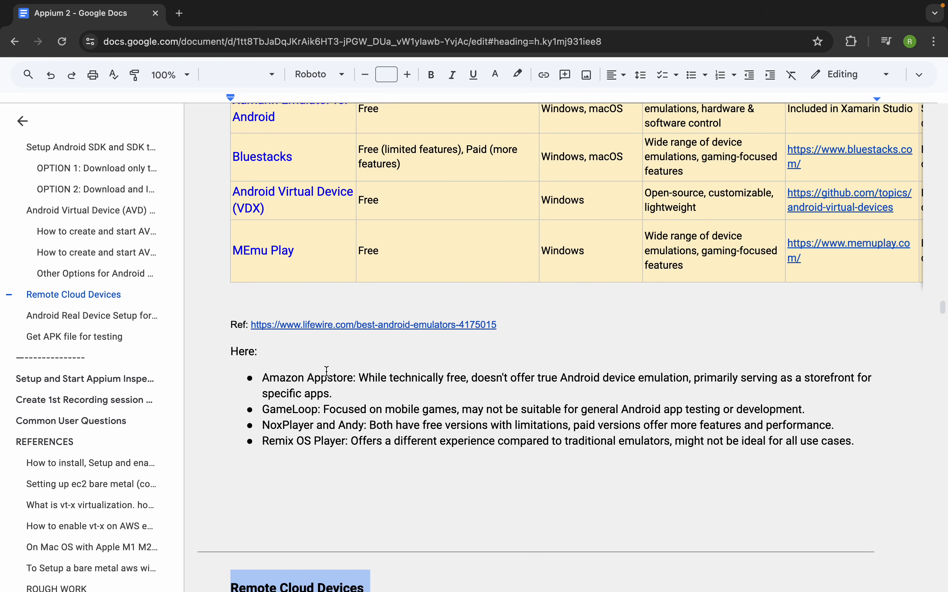
{"action": "scroll", "coordinate": [326, 372], "scroll_direction": "up", "scroll_amount": 4}
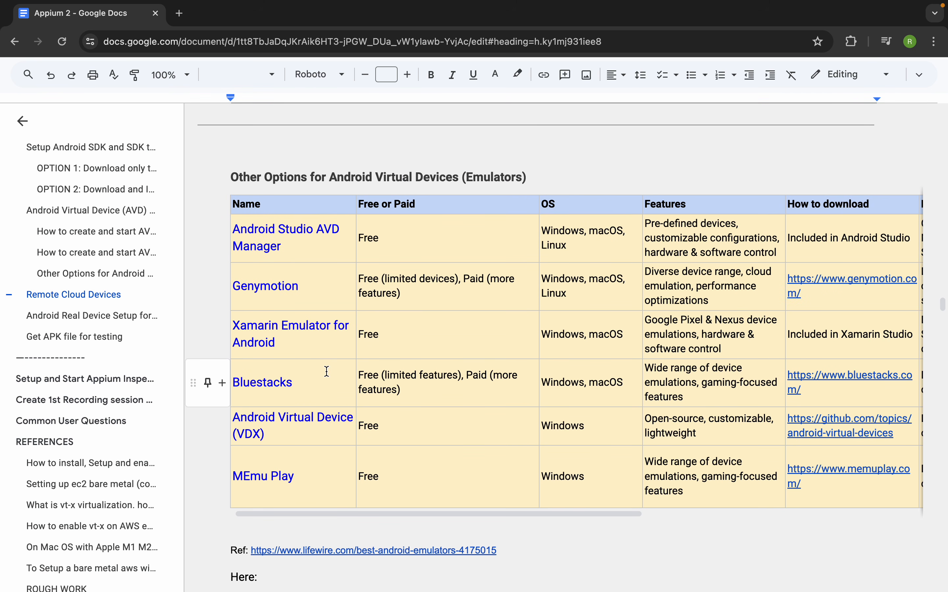
{"action": "scroll", "coordinate": [328, 309], "scroll_direction": "up", "scroll_amount": 10}
{"action": "scroll", "coordinate": [330, 309], "scroll_direction": "up", "scroll_amount": 12}
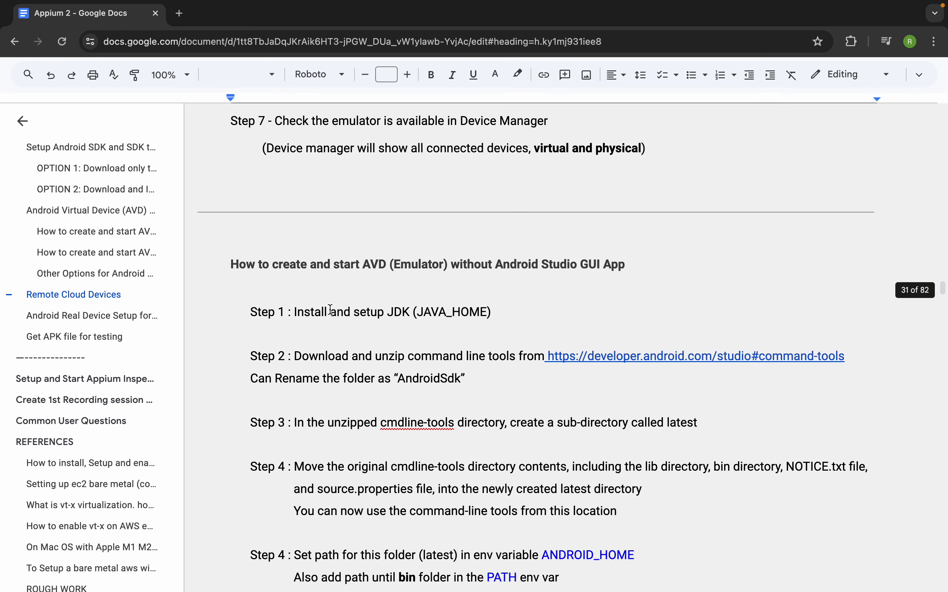
{"action": "scroll", "coordinate": [329, 309], "scroll_direction": "up", "scroll_amount": 10}
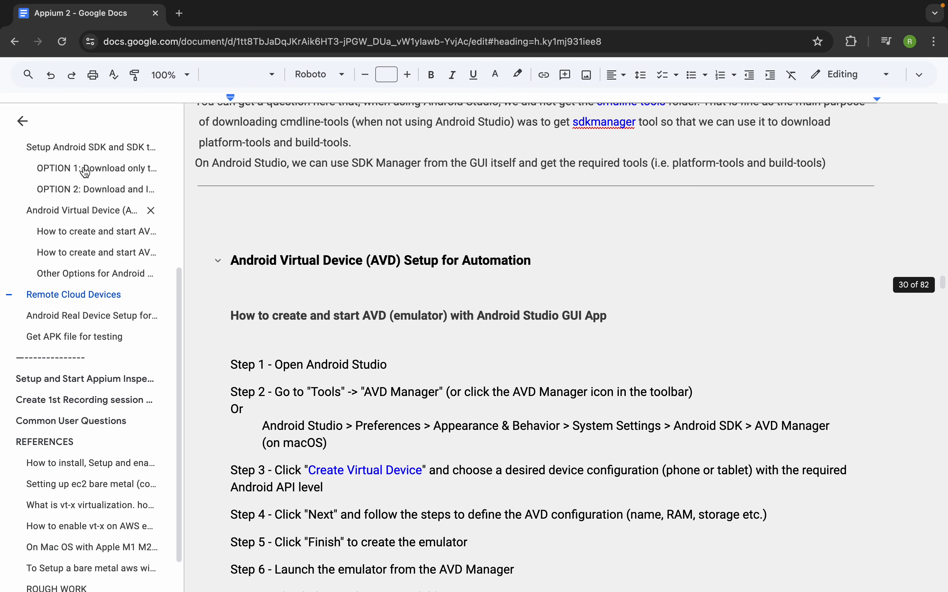
- Go to the APPIUM 2 Getting Started section through the document outline, highlight its title, and clear the selection
{"action": "scroll", "coordinate": [103, 179], "scroll_direction": "up", "scroll_amount": 5}
{"action": "left_click", "coordinate": [67, 166]}
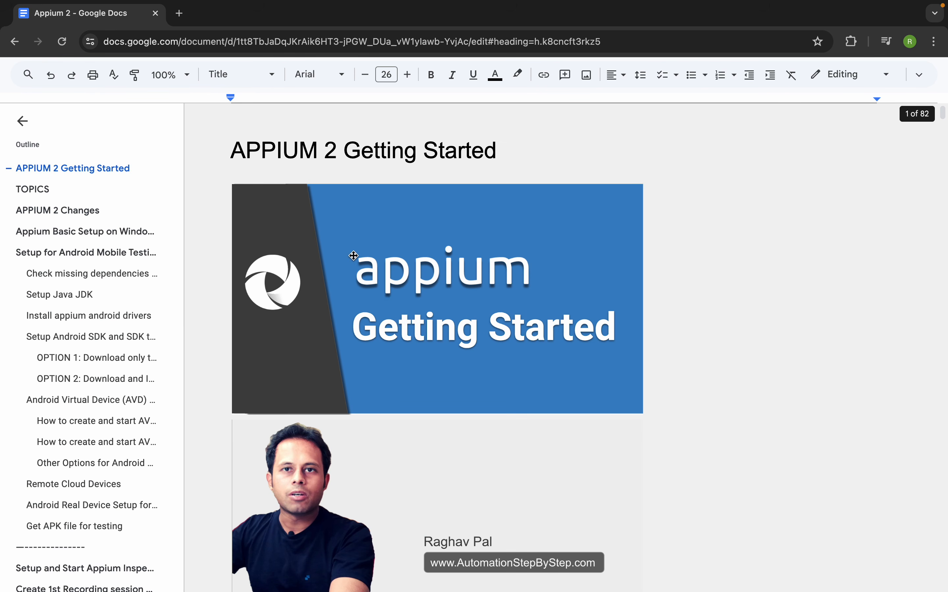
{"action": "left_click", "coordinate": [462, 148]}
{"action": "left_click", "coordinate": [216, 149], "text": "shift"}
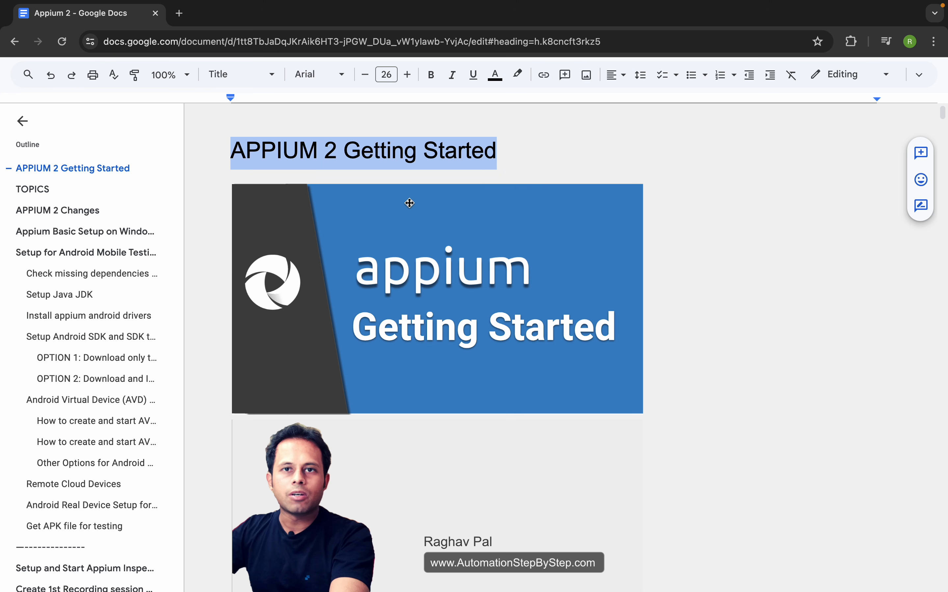
{"action": "left_click", "coordinate": [506, 163]}
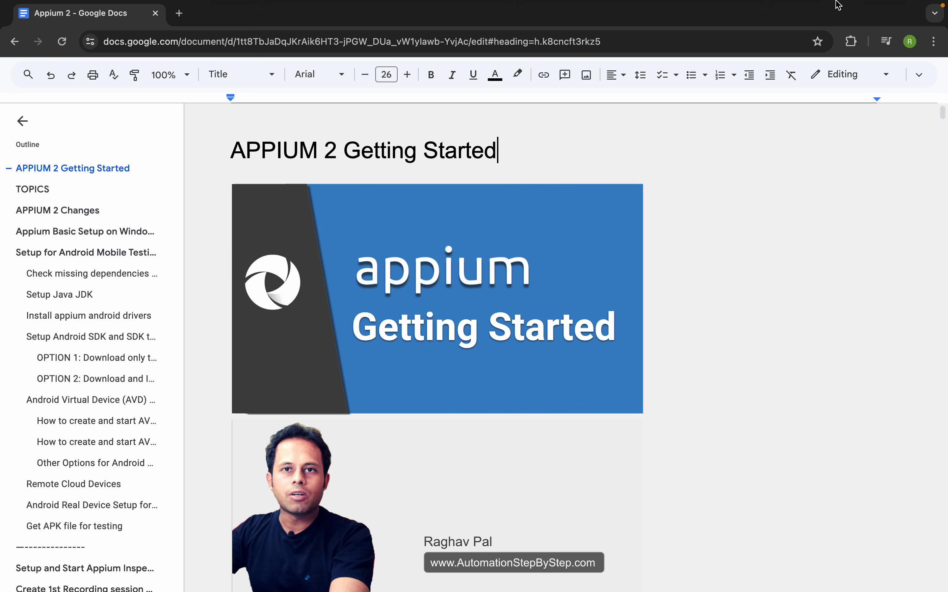